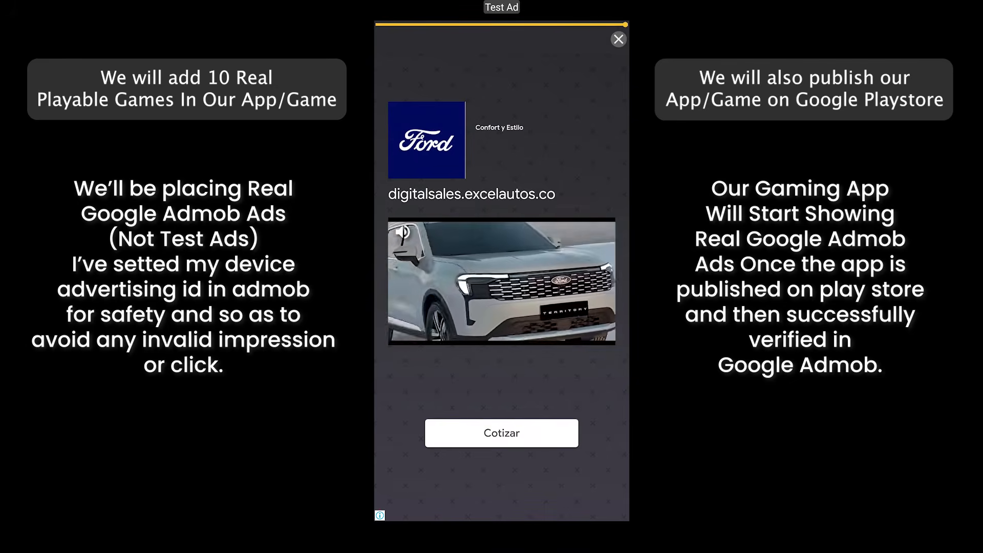
Dismiss the full-screen car test ad and confirm exiting Archery World Tour to the home screen.
{"action": "left_click", "coordinate": [618, 39]}
{"action": "left_click", "coordinate": [392, 39]}
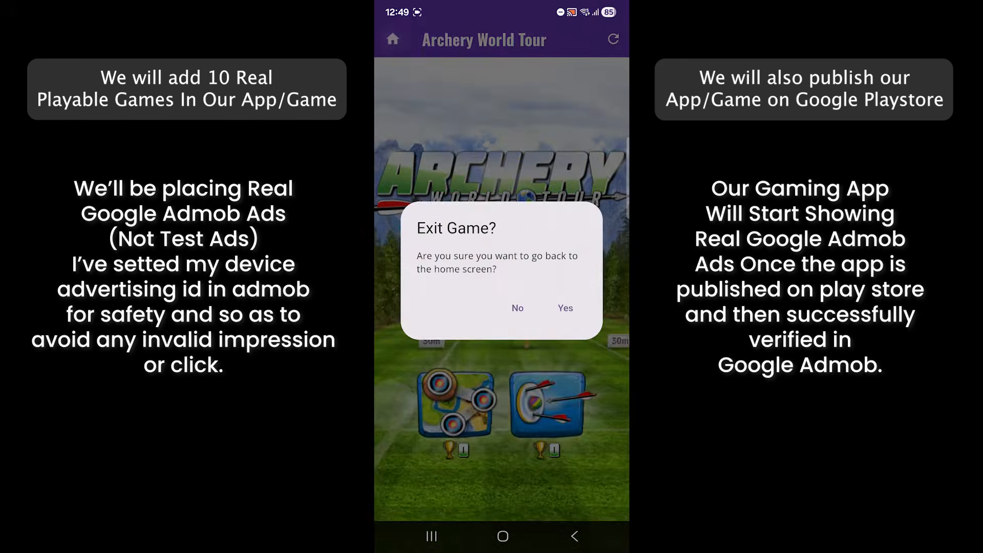
{"action": "left_click", "coordinate": [565, 307]}
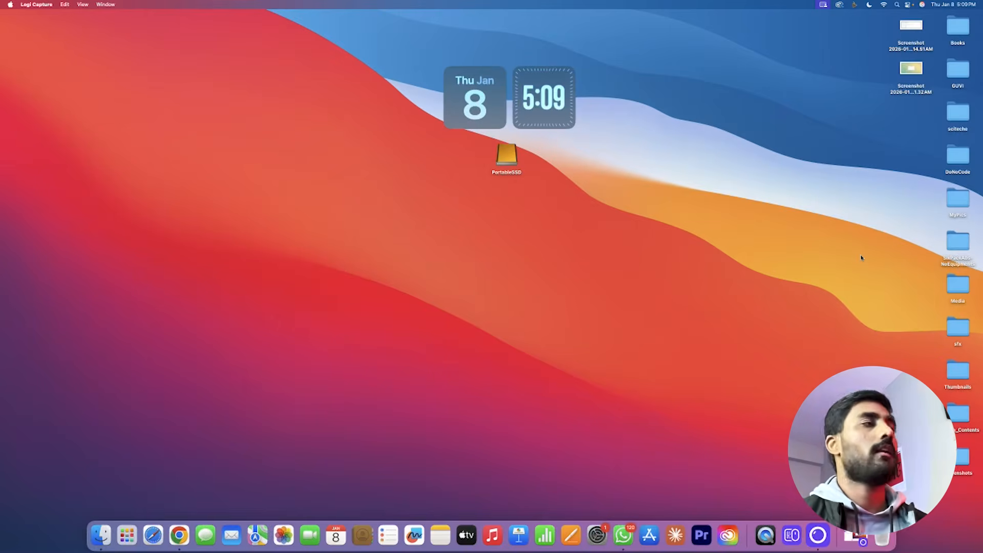
Bring Chrome to the front with the firebase.studio landing page showing.
{"action": "left_click", "coordinate": [176, 537]}
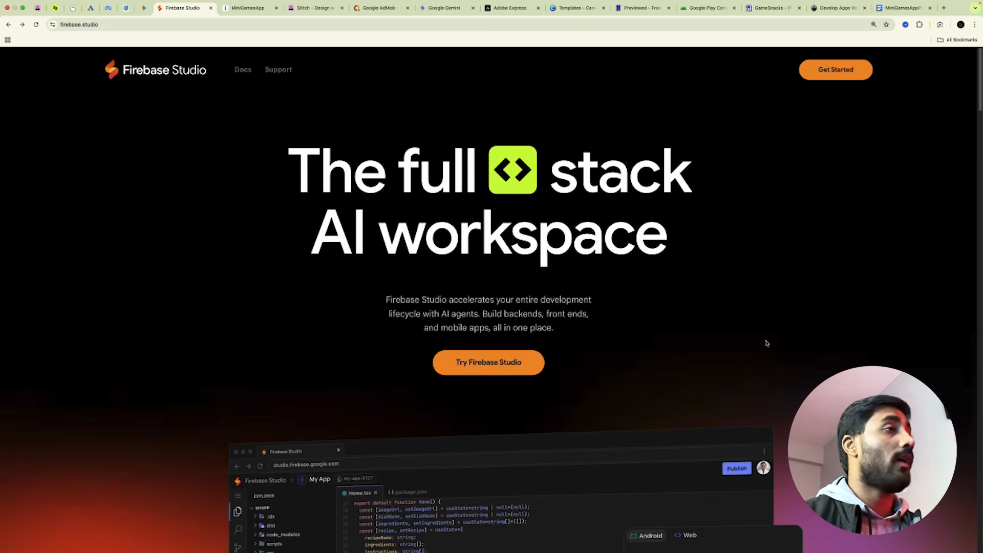
Switch to the MiniGamesApp tab's blank tldraw whiteboard on Page 1.
{"action": "left_click", "coordinate": [242, 13]}
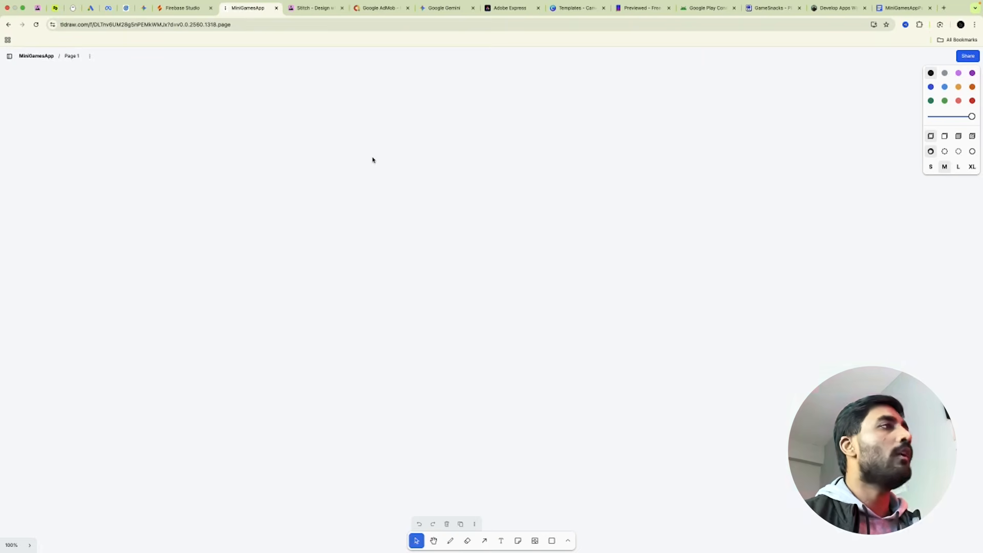
Draw a tall phone-shaped rectangle on the tldraw canvas, then go to Stitch's 'Start a new App design' page.
{"action": "left_click", "coordinate": [308, 9]}
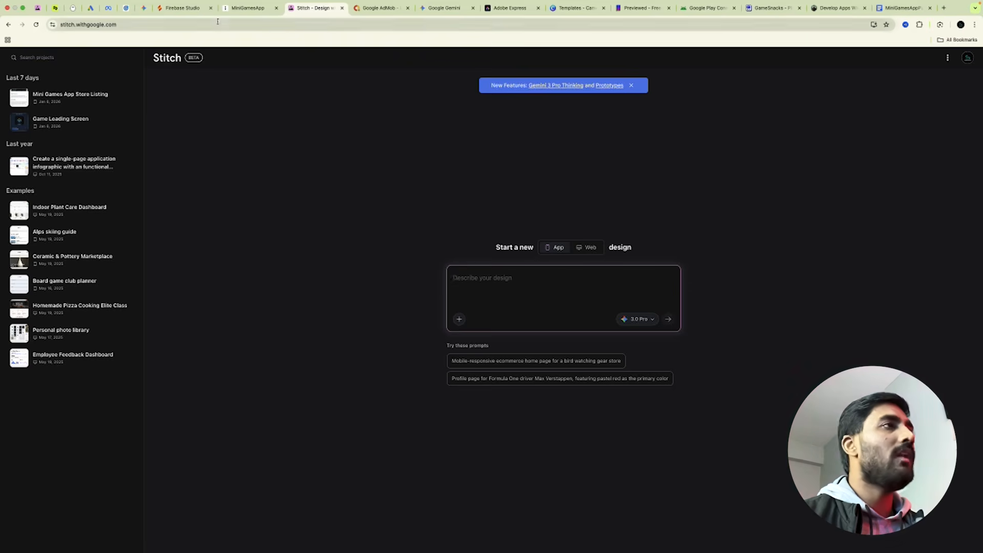
{"action": "left_click", "coordinate": [240, 8]}
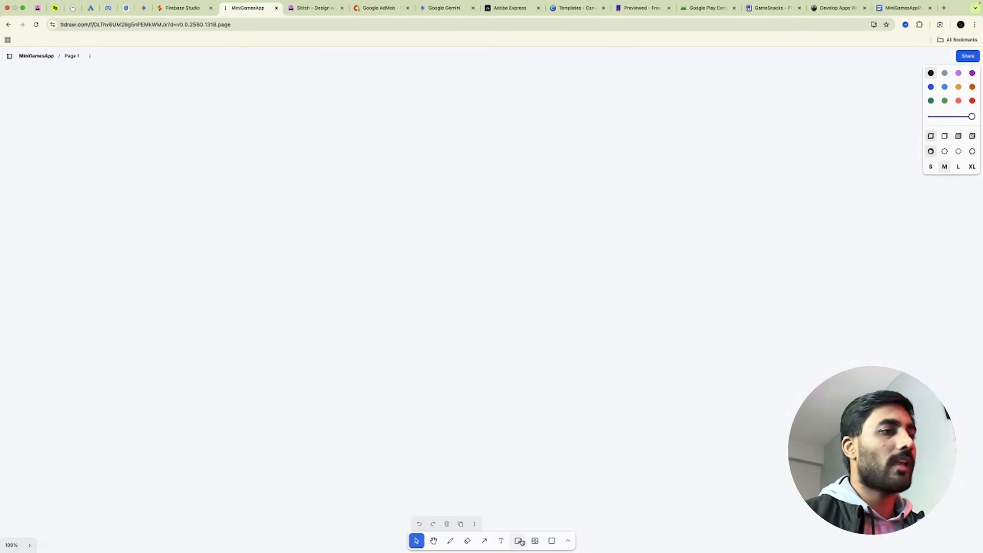
{"action": "left_click", "coordinate": [552, 541]}
{"action": "mouse_move", "coordinate": [307, 136]}
{"action": "left_mouse_down"}
{"action": "mouse_move", "coordinate": [397, 324]}
{"action": "mouse_move", "coordinate": [491, 406]}
{"action": "mouse_move", "coordinate": [473, 415]}
{"action": "left_mouse_up"}
{"action": "left_click", "coordinate": [488, 192]}
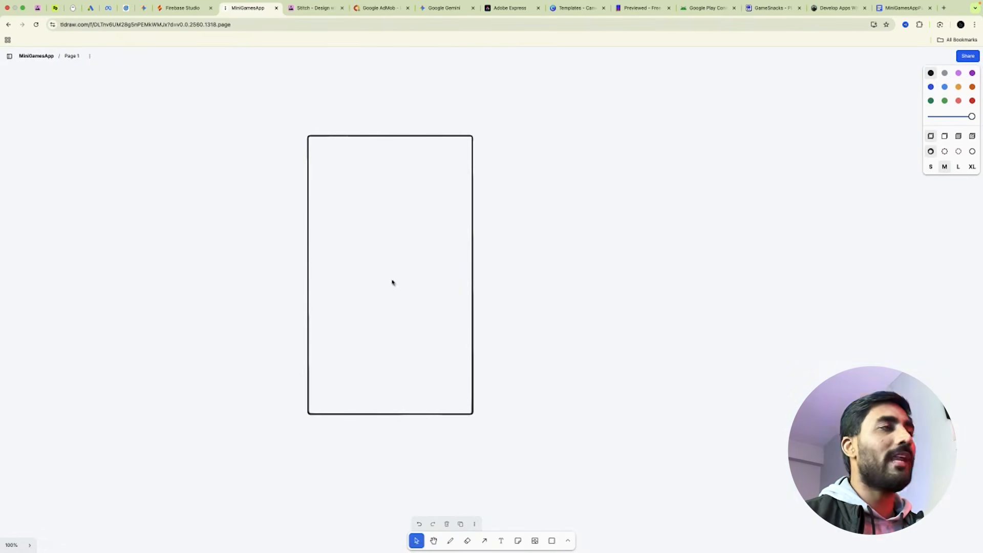
{"action": "left_click", "coordinate": [309, 8]}
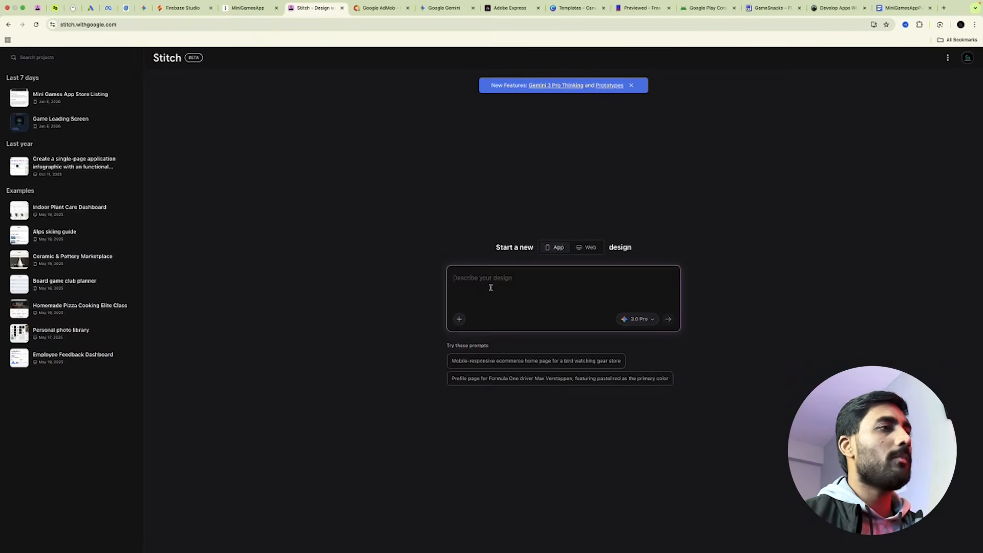
Review the Cyber Quest and Giant Rush designs in Stitch's Game Loading Screen project, then return to Firebase Studio.
{"action": "left_click", "coordinate": [79, 126]}
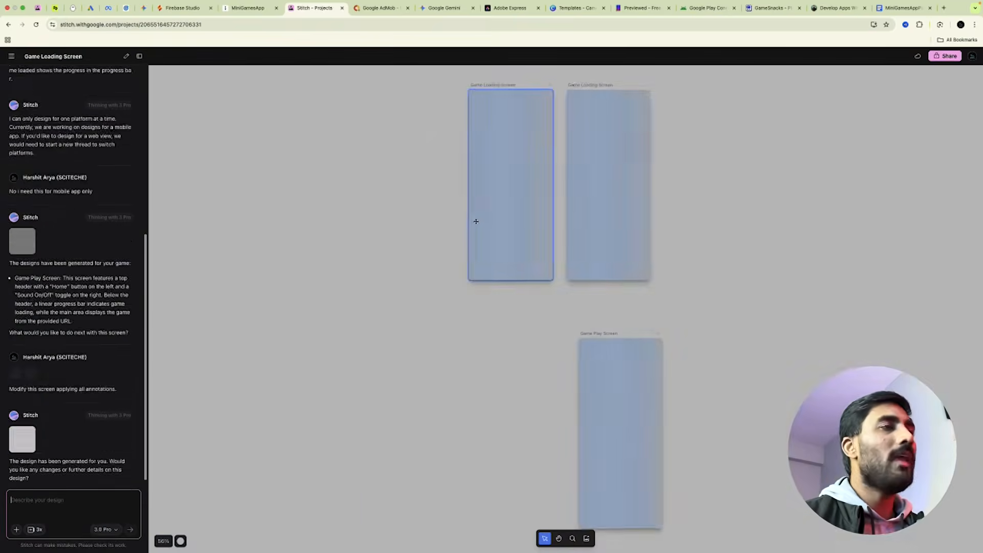
{"action": "left_click", "coordinate": [475, 221]}
{"action": "left_click", "coordinate": [586, 228]}
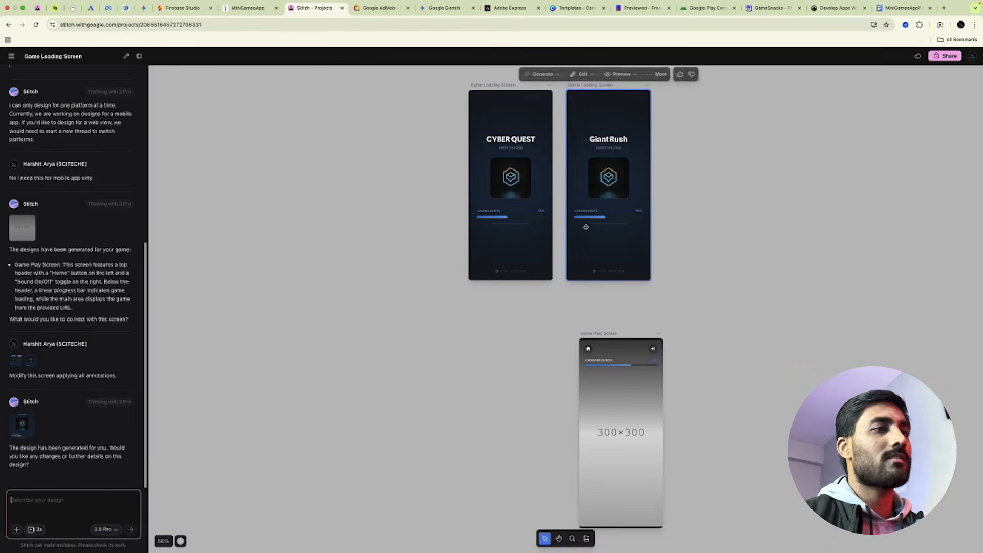
{"action": "left_click", "coordinate": [701, 159]}
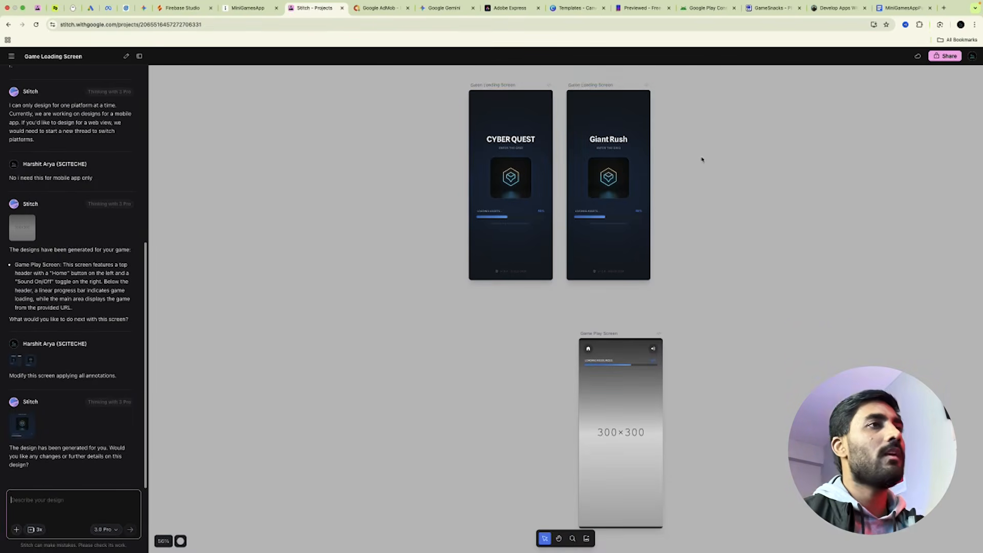
{"action": "scroll", "coordinate": [690, 161], "scroll_direction": "down", "scroll_amount": 2}
{"action": "scroll", "coordinate": [691, 205], "scroll_direction": "up", "scroll_amount": 5}
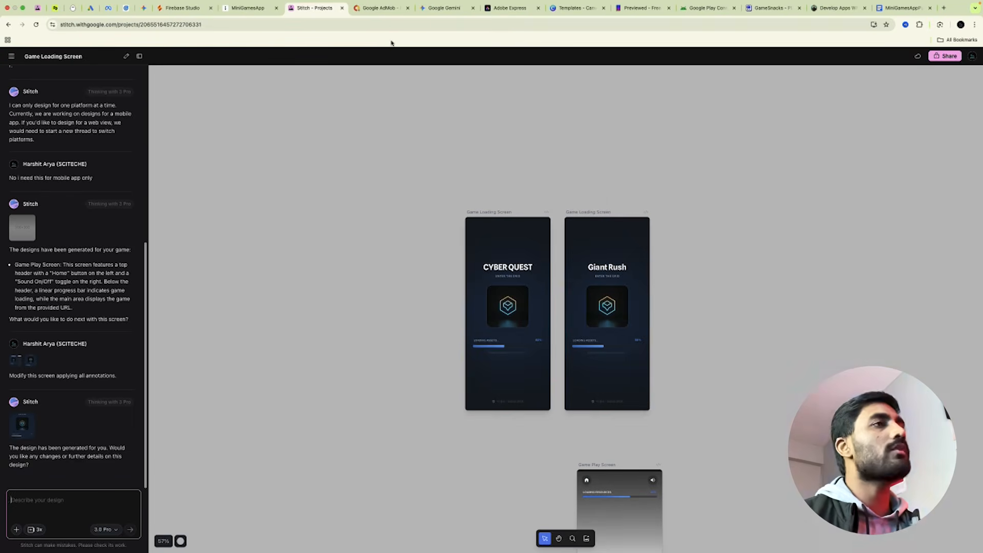
{"action": "left_click", "coordinate": [180, 7]}
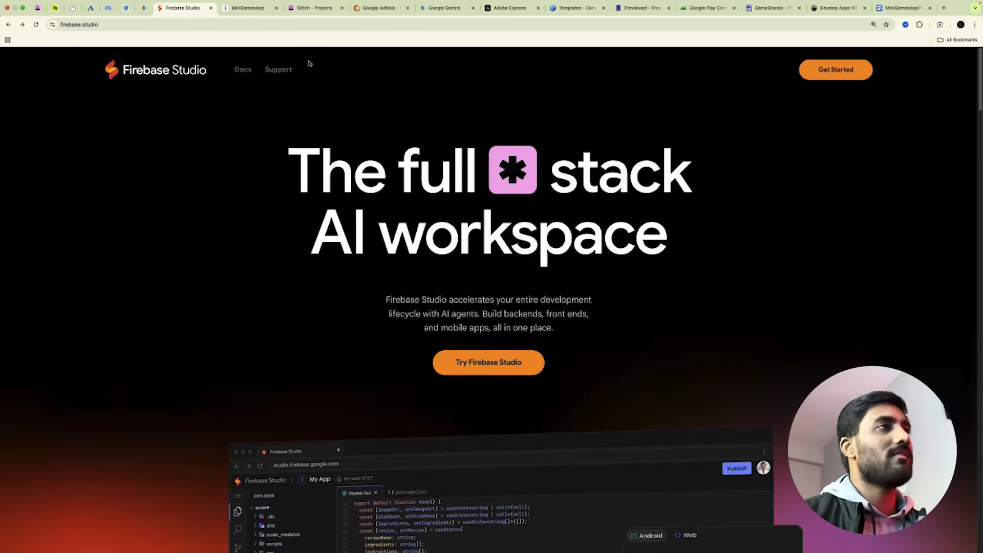
Switch to the Google AdMob home page at admob.google.com.
{"action": "left_click", "coordinate": [379, 7]}
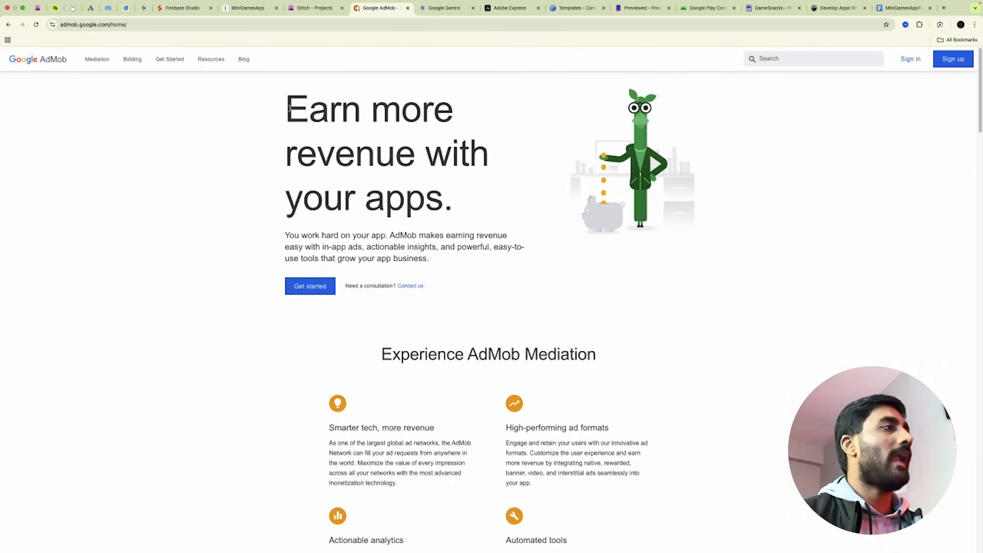
Select the 'Earn more revenue with your apps' headline, then switch to the Google Gemini tab.
{"action": "left_click_drag", "start_coordinate": [289, 108], "coordinate": [440, 179]}
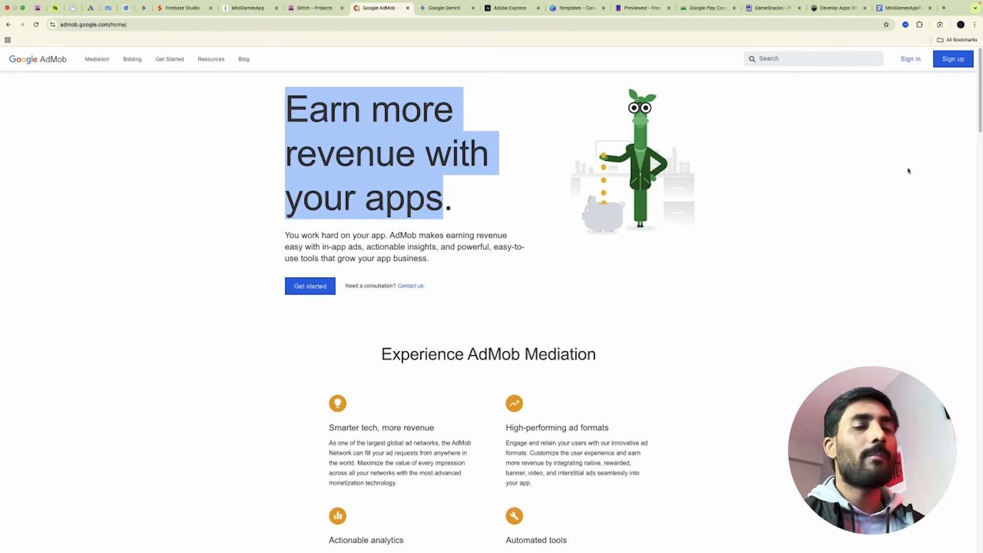
{"action": "left_click", "coordinate": [443, 6]}
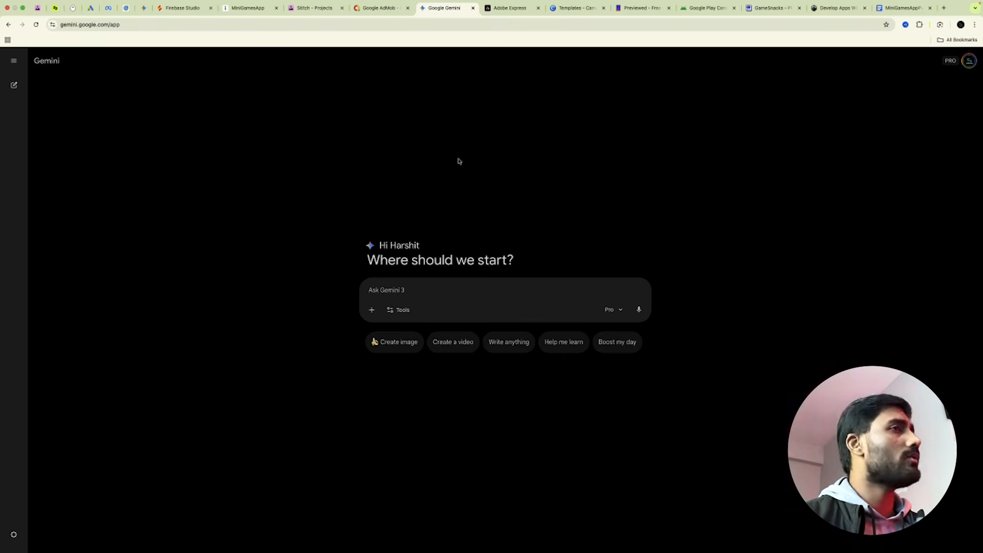
{"action": "left_click", "coordinate": [505, 11]}
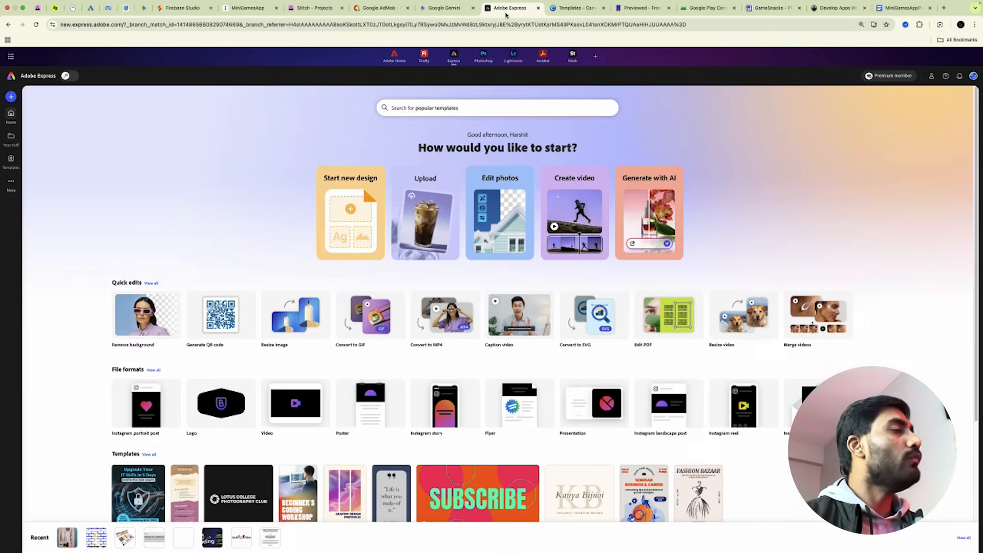
{"action": "left_click", "coordinate": [575, 8]}
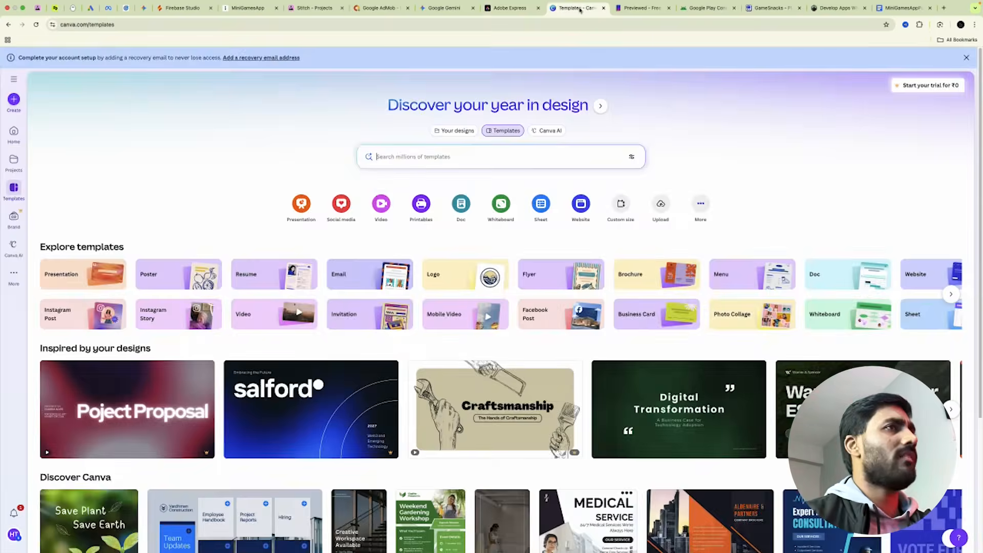
{"action": "left_click", "coordinate": [508, 9]}
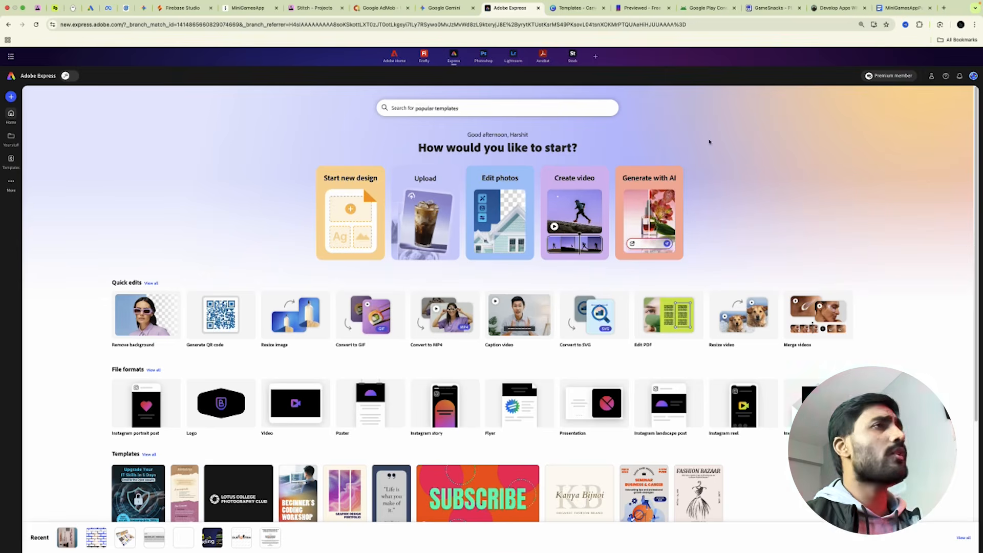
{"action": "left_click", "coordinate": [445, 10]}
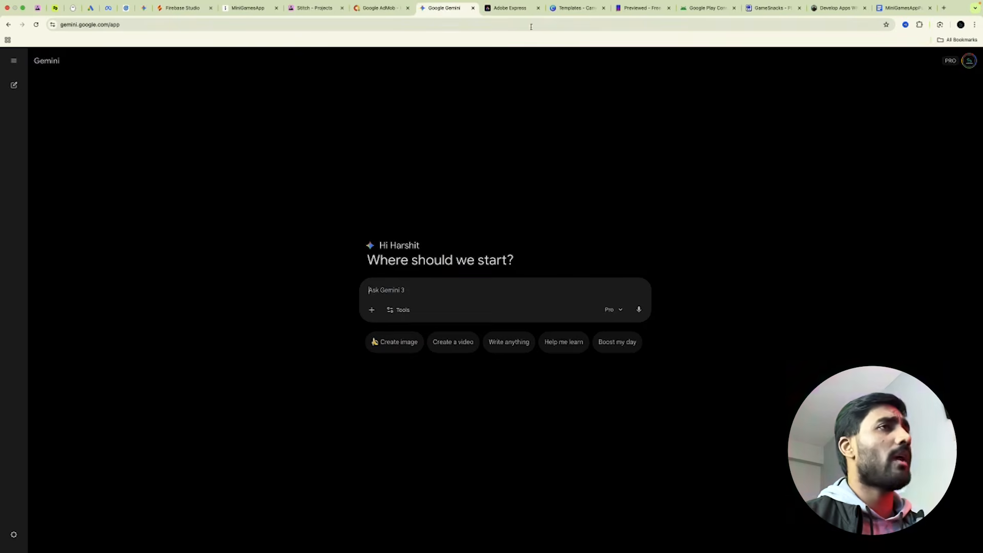
{"action": "left_click", "coordinate": [512, 9]}
{"action": "key", "text": "ctrl+Tab"}
{"action": "left_click", "coordinate": [512, 9]}
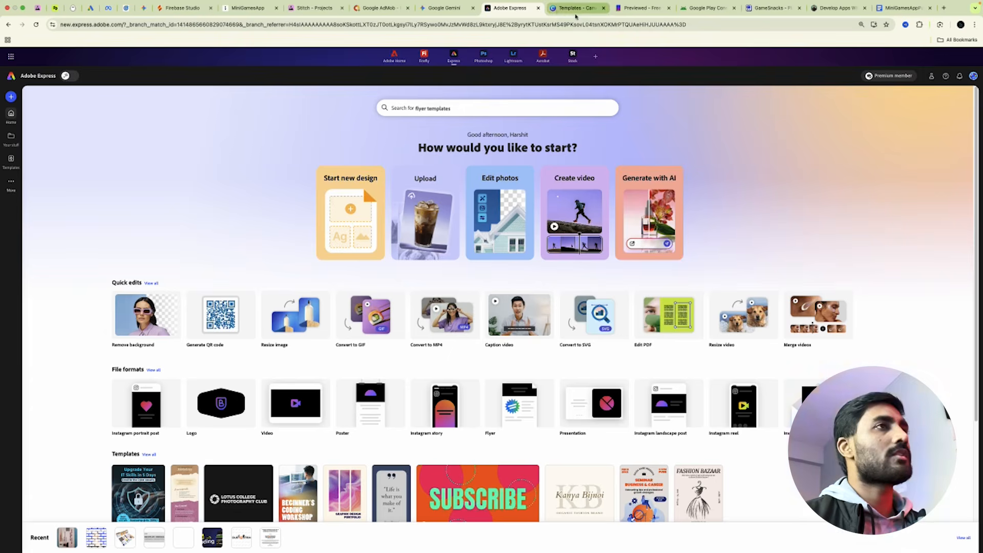
{"action": "left_click", "coordinate": [451, 14]}
Pass through the Adobe Express and Canva templates tabs to reach Previewed's 'Create Awesome Mockups' homepage.
{"action": "left_click", "coordinate": [504, 14]}
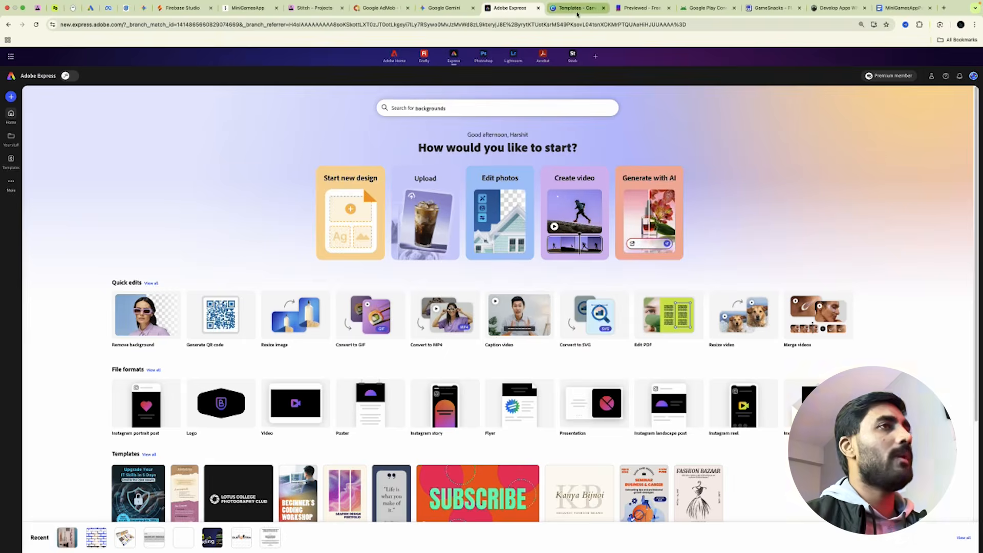
{"action": "left_click", "coordinate": [577, 15]}
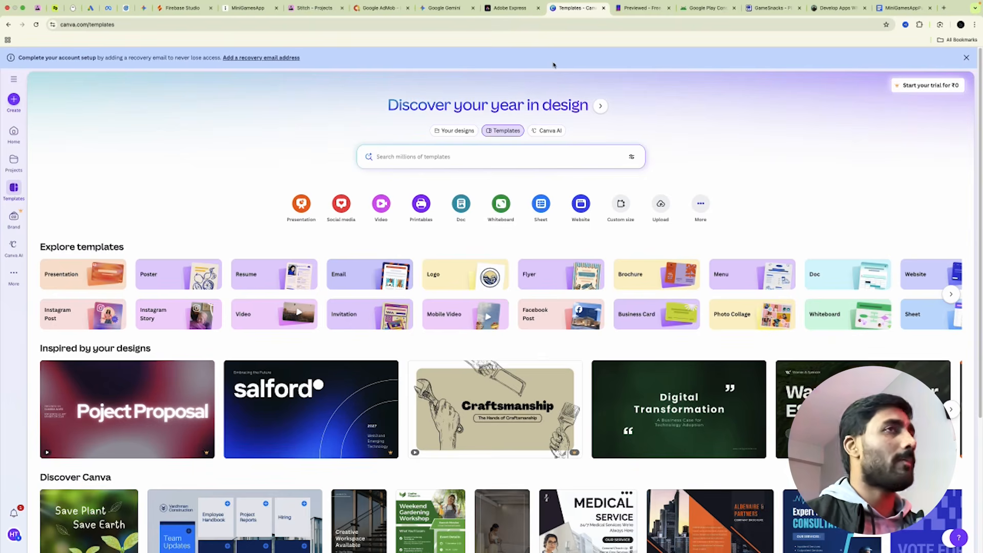
{"action": "left_click", "coordinate": [631, 9]}
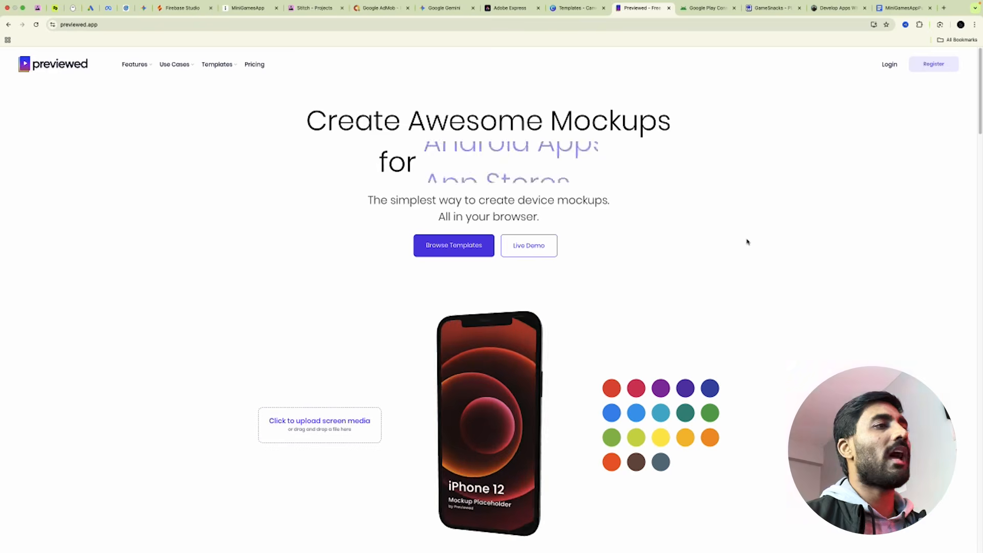
Scroll down and back up the previewed.app homepage to look over its mockup features.
{"action": "scroll", "coordinate": [747, 241], "scroll_direction": "down", "scroll_amount": 5}
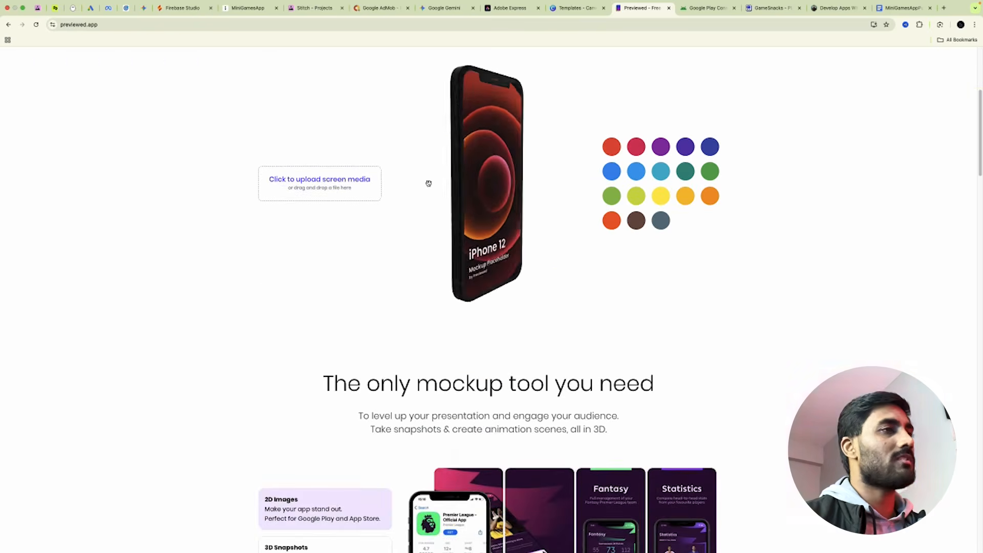
{"action": "scroll", "coordinate": [550, 261], "scroll_direction": "down", "scroll_amount": 3}
{"action": "scroll", "coordinate": [680, 332], "scroll_direction": "down", "scroll_amount": 4}
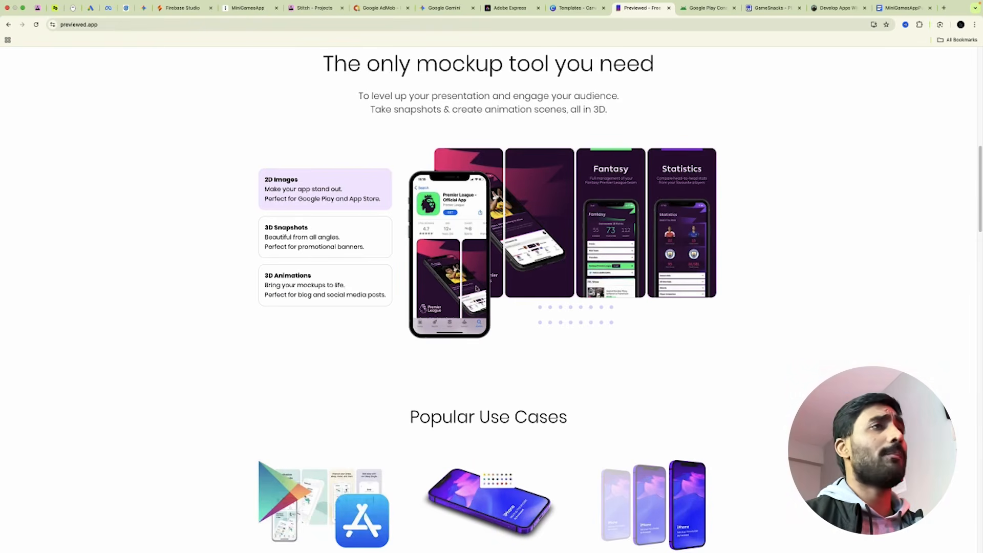
{"action": "scroll", "coordinate": [617, 151], "scroll_direction": "up", "scroll_amount": 8}
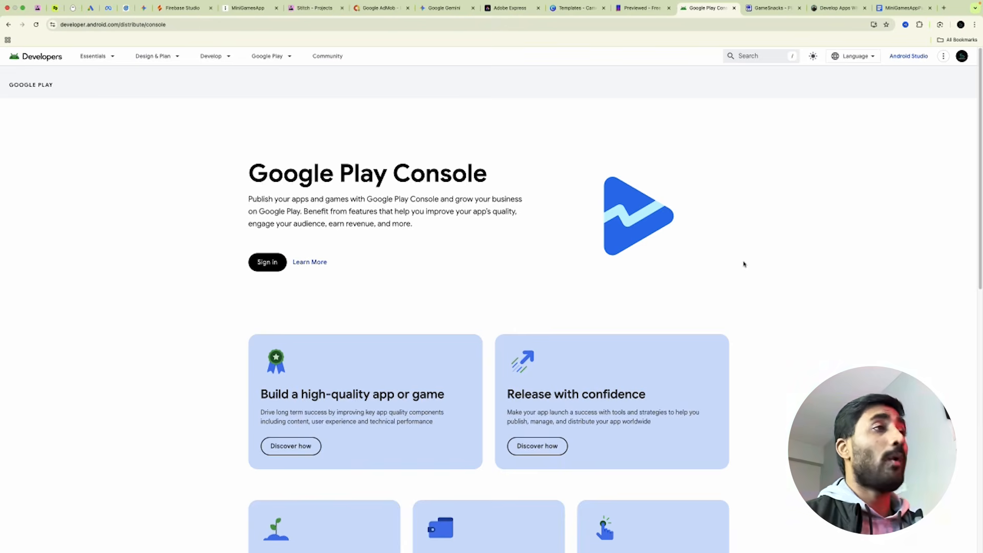
Highlight the Google Play Console heading, then switch to the GameSnacks tab.
{"action": "left_click_drag", "start_coordinate": [245, 185], "coordinate": [520, 189]}
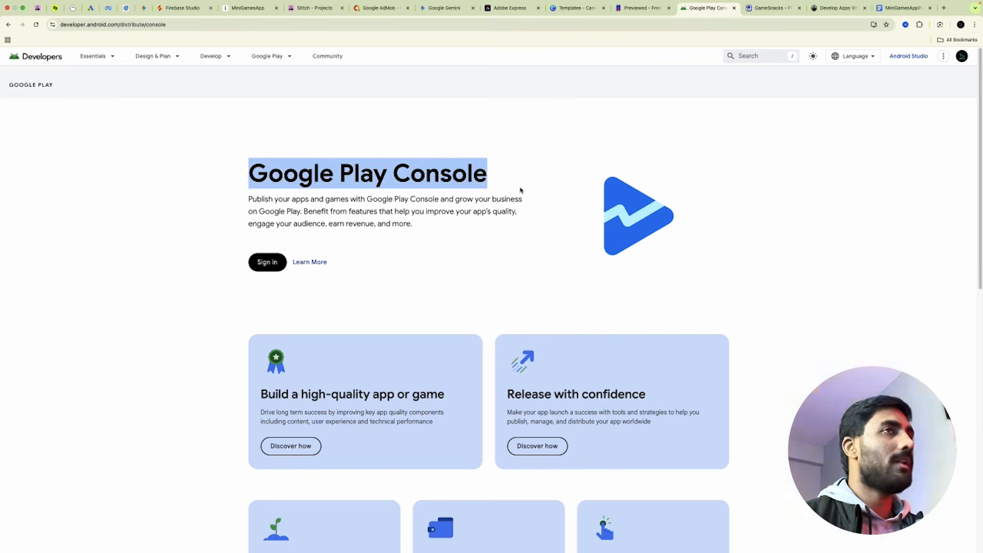
{"action": "left_click", "coordinate": [768, 8]}
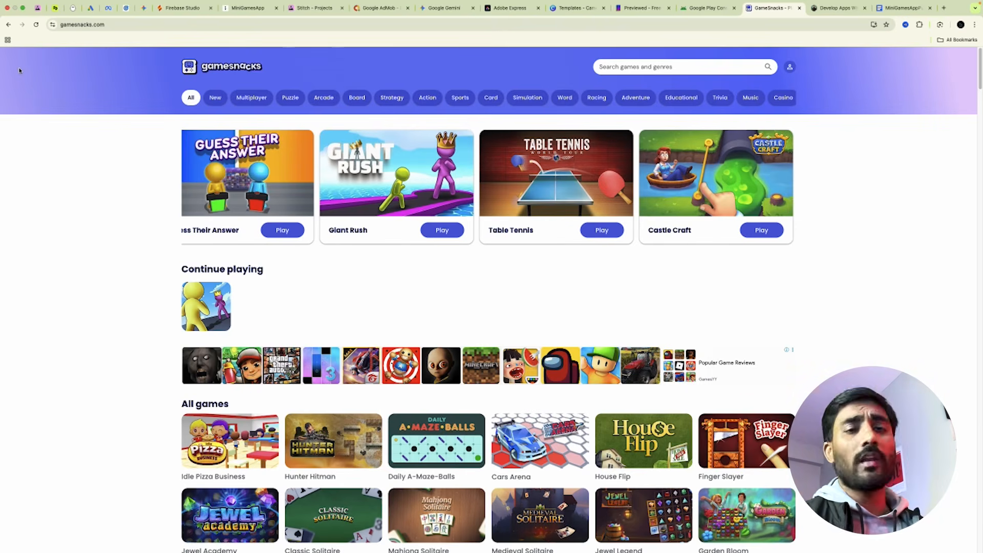
Glance at Gemini, scroll through GameSnacks' All games catalogue, then move on to the SciTeche tab.
{"action": "left_click", "coordinate": [423, 11]}
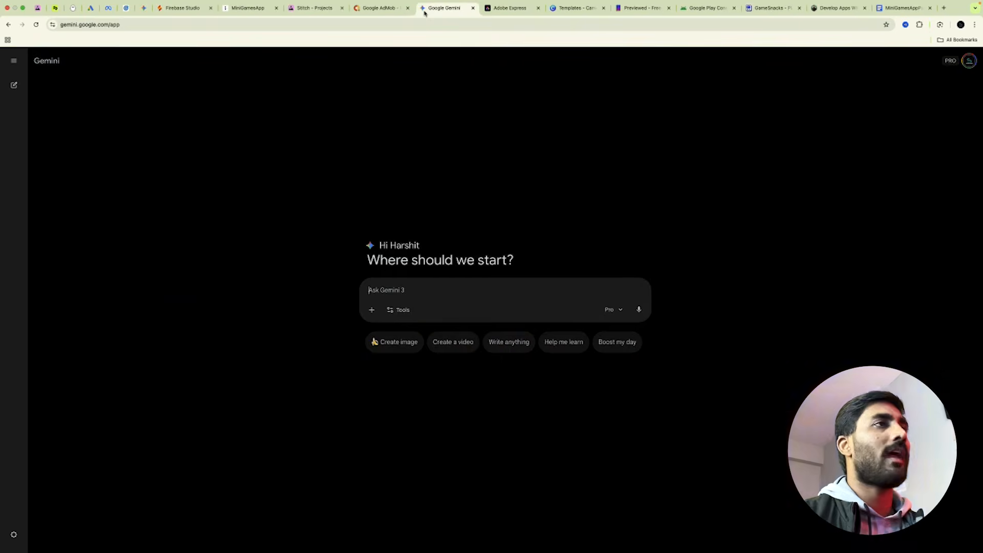
{"action": "left_click", "coordinate": [775, 9]}
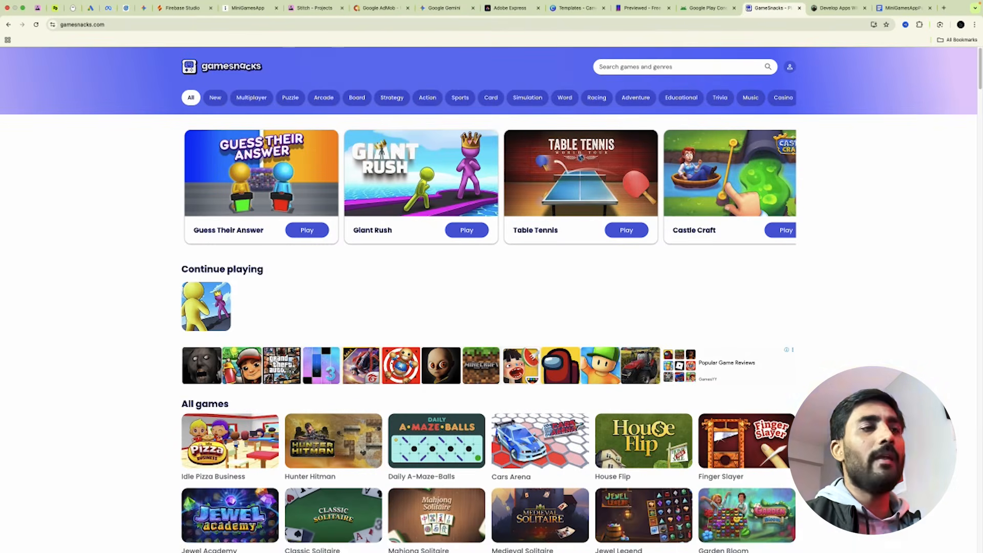
{"action": "scroll", "coordinate": [880, 344], "scroll_direction": "down", "scroll_amount": 4}
{"action": "scroll", "coordinate": [879, 345], "scroll_direction": "down", "scroll_amount": 4}
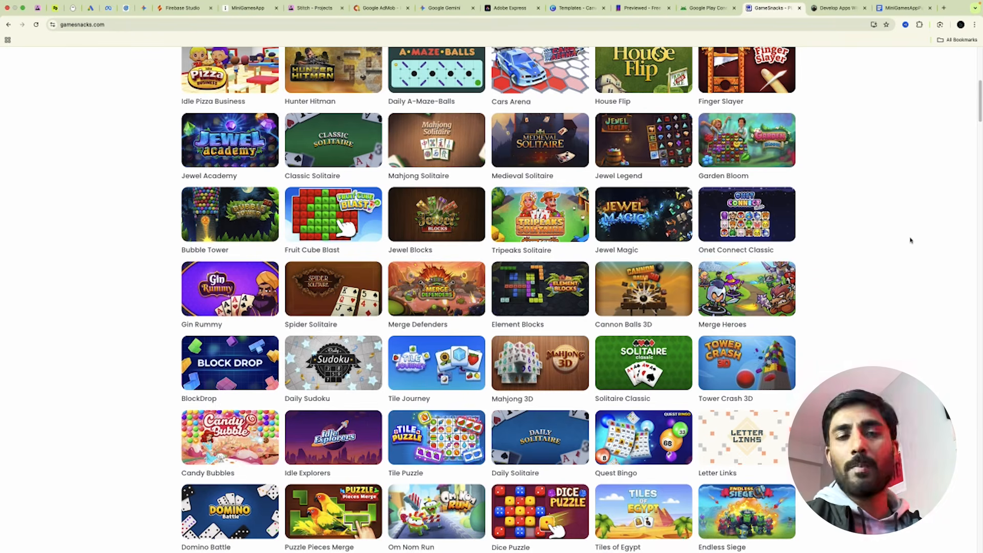
{"action": "scroll", "coordinate": [911, 243], "scroll_direction": "up", "scroll_amount": 6}
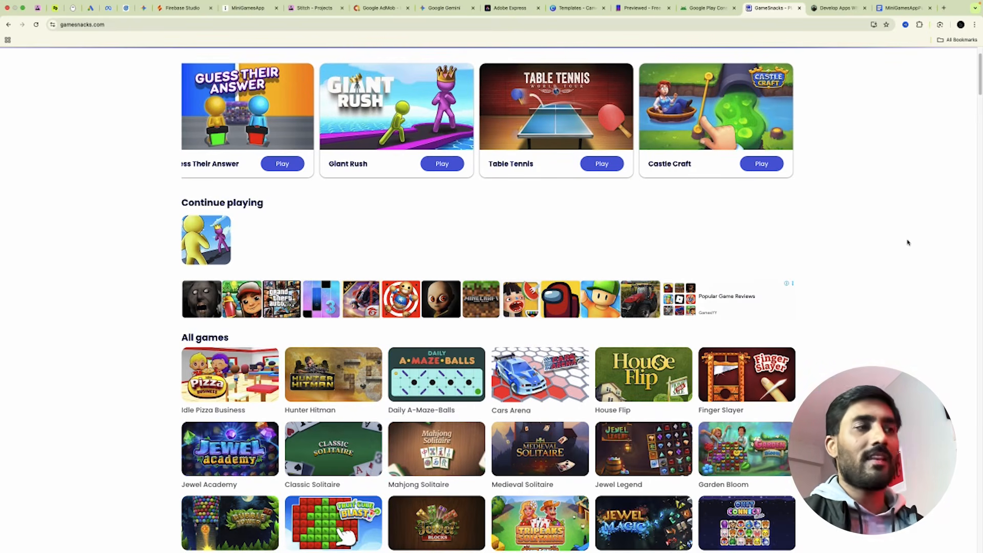
{"action": "scroll", "coordinate": [901, 247], "scroll_direction": "down", "scroll_amount": 5}
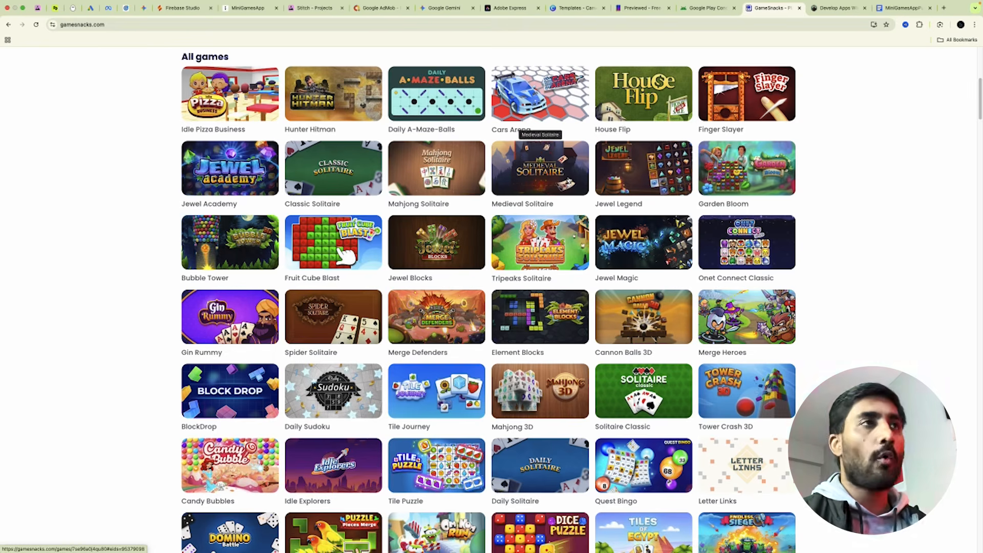
{"action": "scroll", "coordinate": [850, 220], "scroll_direction": "up", "scroll_amount": 7}
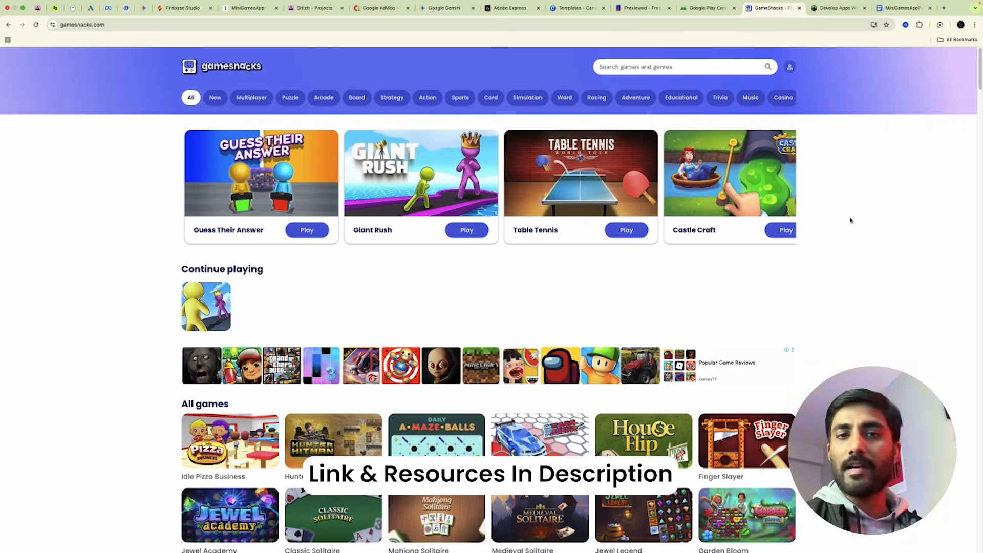
{"action": "key", "text": "ctrl+Tab"}
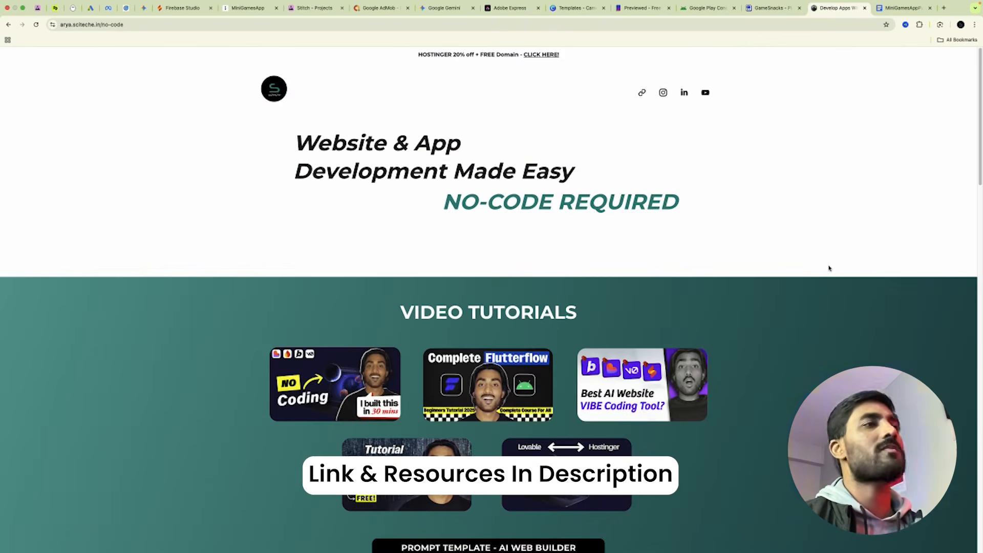
Scroll the SciTeche no-code page, skim the MiniGamesApp guide tab, and return to SciTeche.
{"action": "scroll", "coordinate": [829, 268], "scroll_direction": "down", "scroll_amount": 6}
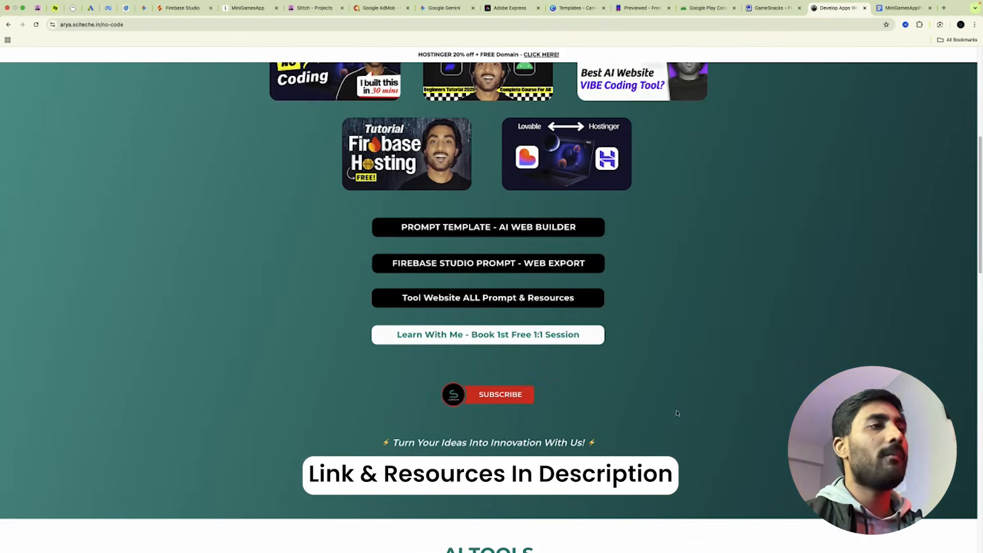
{"action": "scroll", "coordinate": [903, 251], "scroll_direction": "up", "scroll_amount": 6}
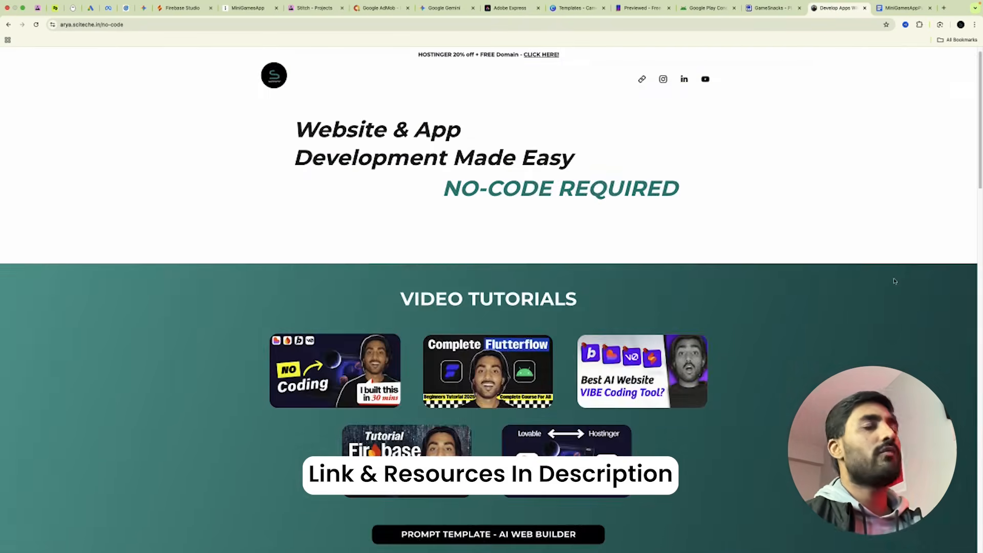
{"action": "left_click", "coordinate": [897, 12]}
{"action": "scroll", "coordinate": [488, 362], "scroll_direction": "down", "scroll_amount": 6}
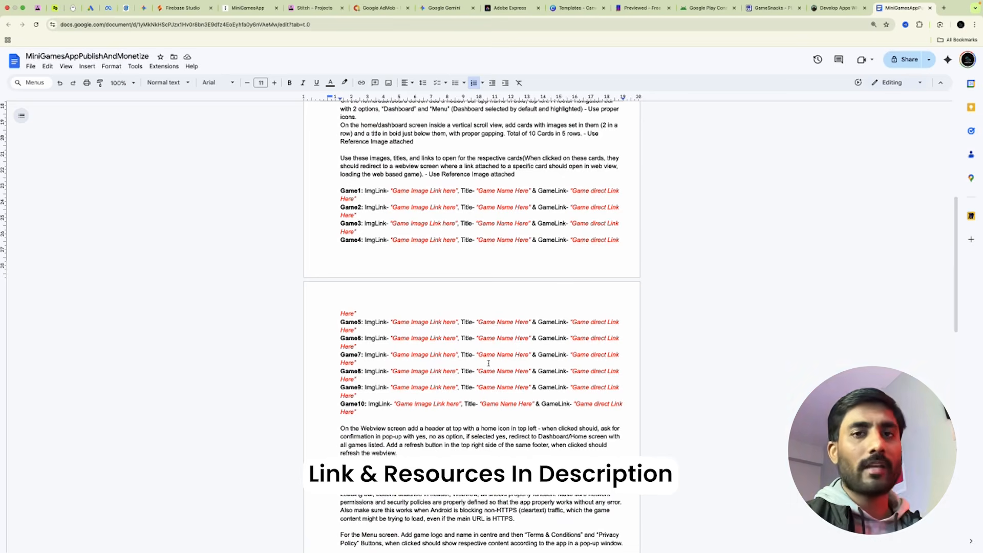
{"action": "left_click", "coordinate": [845, 9]}
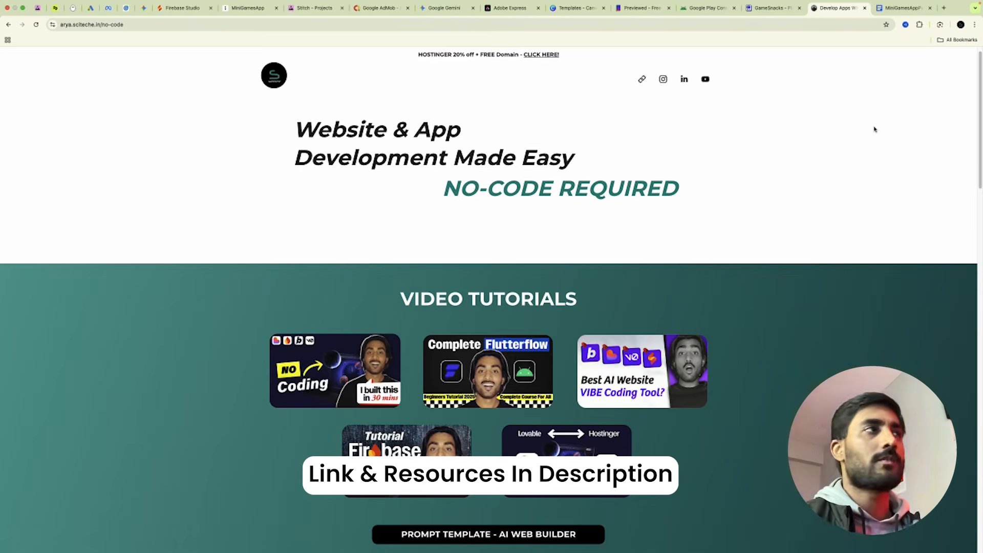
{"action": "scroll", "coordinate": [874, 129], "scroll_direction": "up", "scroll_amount": 1}
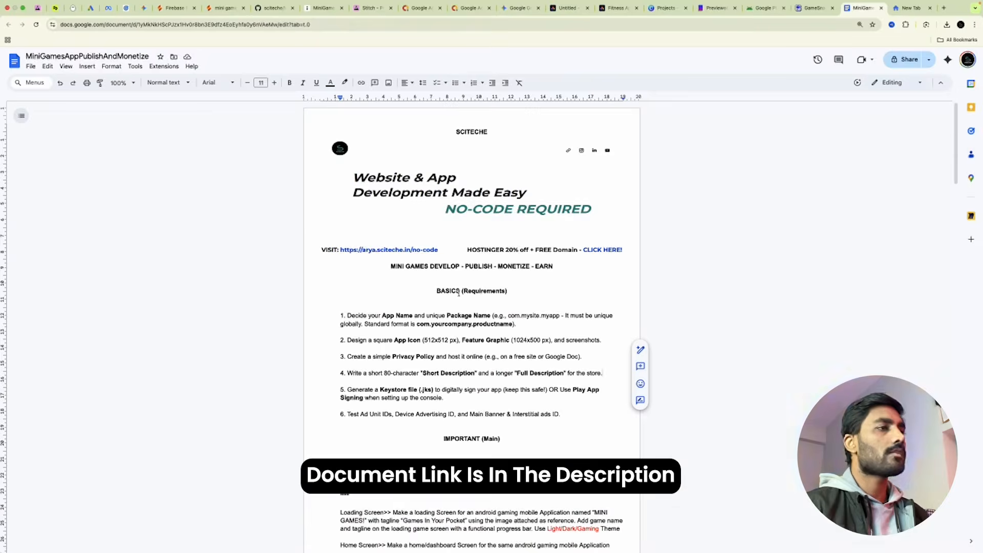
{"action": "left_click_drag", "start_coordinate": [435, 288], "coordinate": [589, 420]}
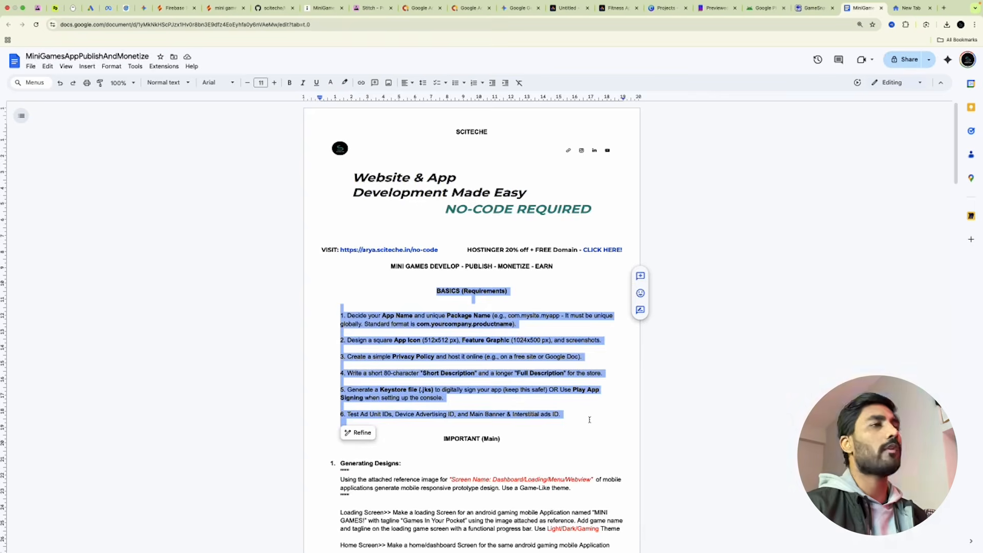
{"action": "left_click", "coordinate": [595, 412]}
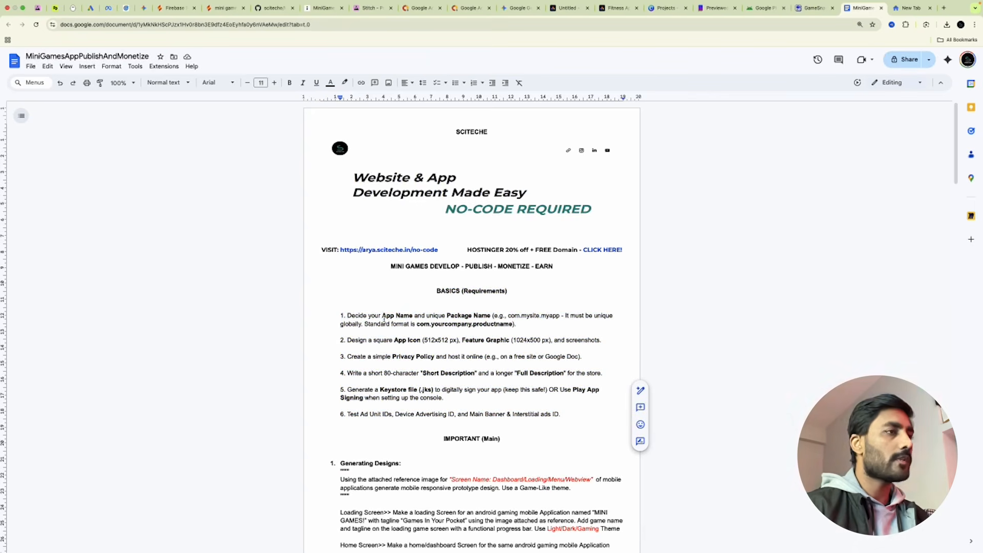
{"action": "left_click_drag", "start_coordinate": [382, 315], "coordinate": [412, 317]}
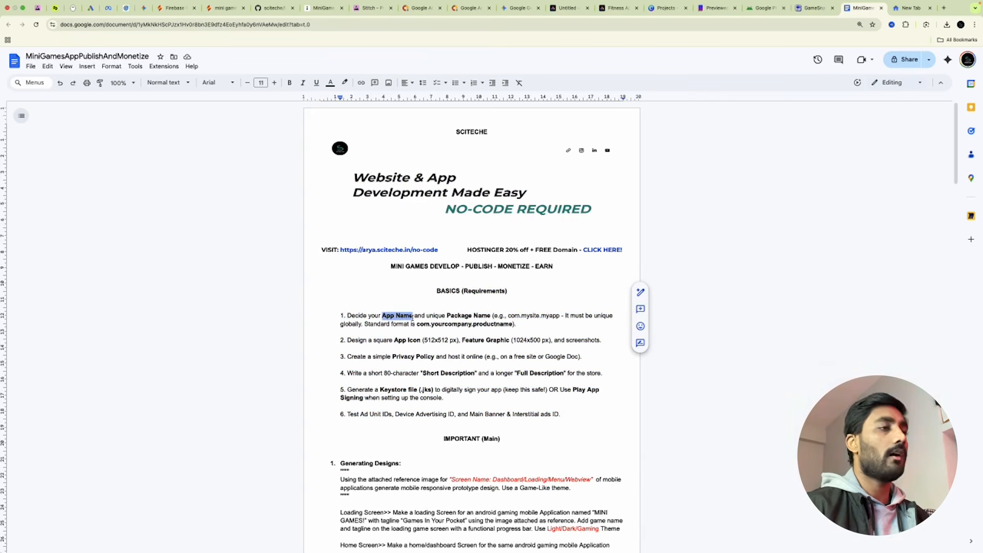
{"action": "left_click_drag", "start_coordinate": [448, 316], "coordinate": [489, 315]}
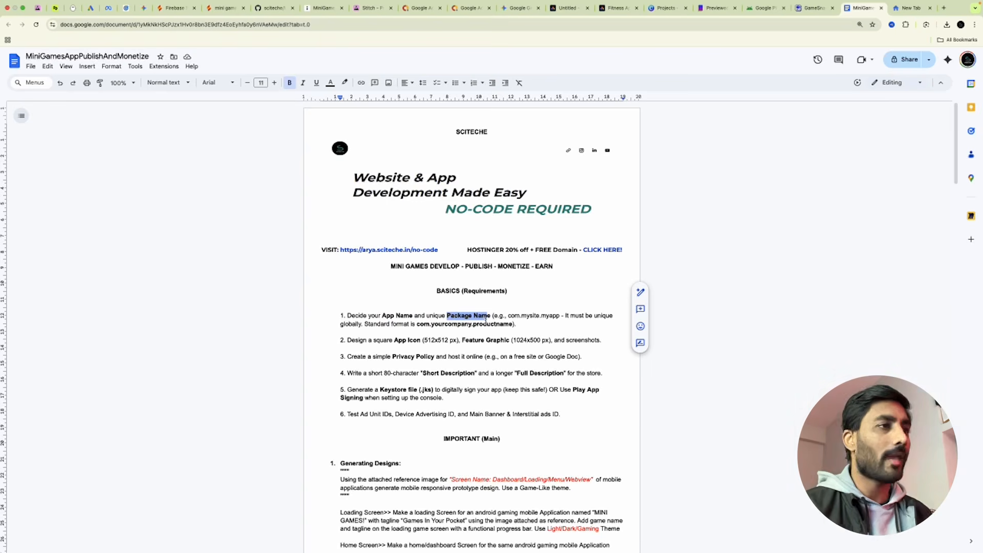
{"action": "left_click", "coordinate": [495, 317]}
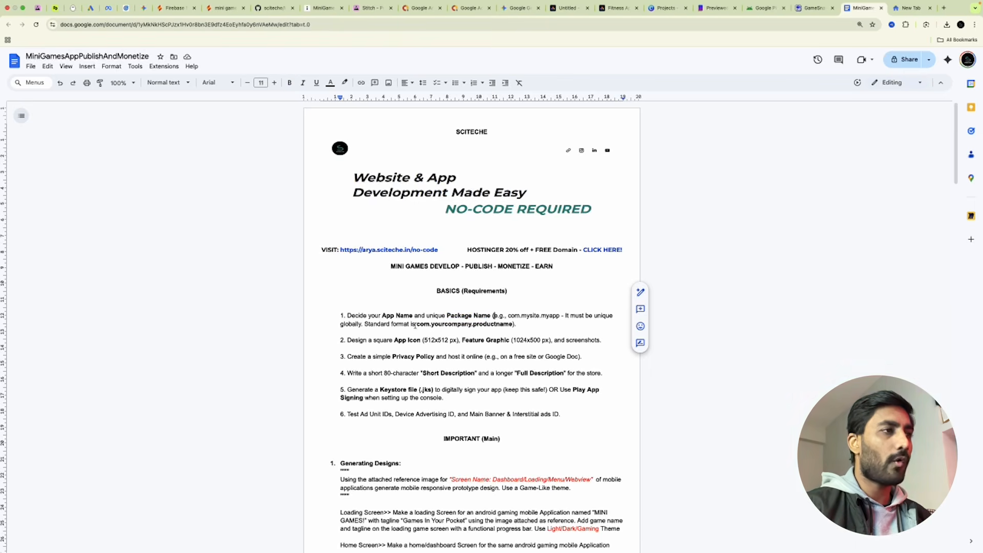
{"action": "left_click_drag", "start_coordinate": [416, 325], "coordinate": [514, 326]}
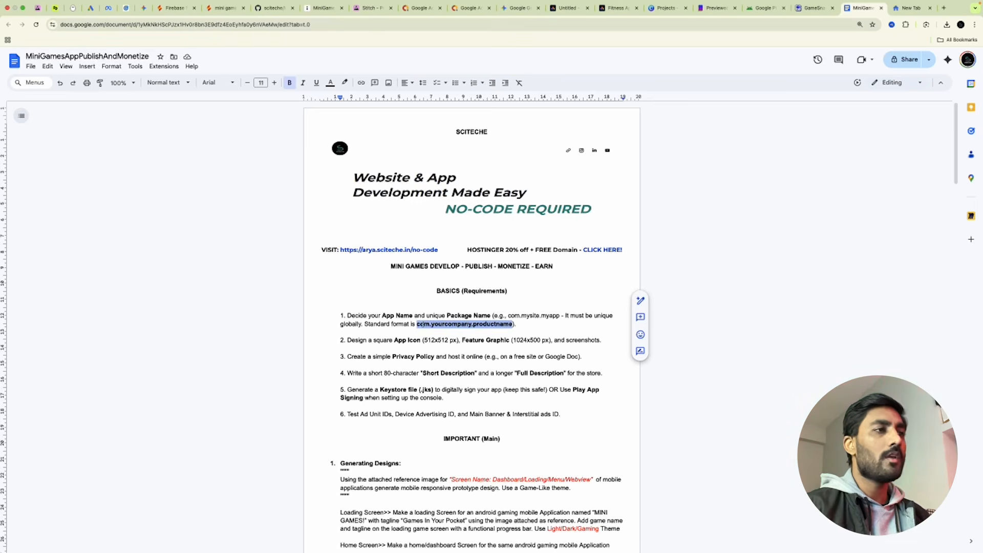
{"action": "left_click", "coordinate": [424, 325]}
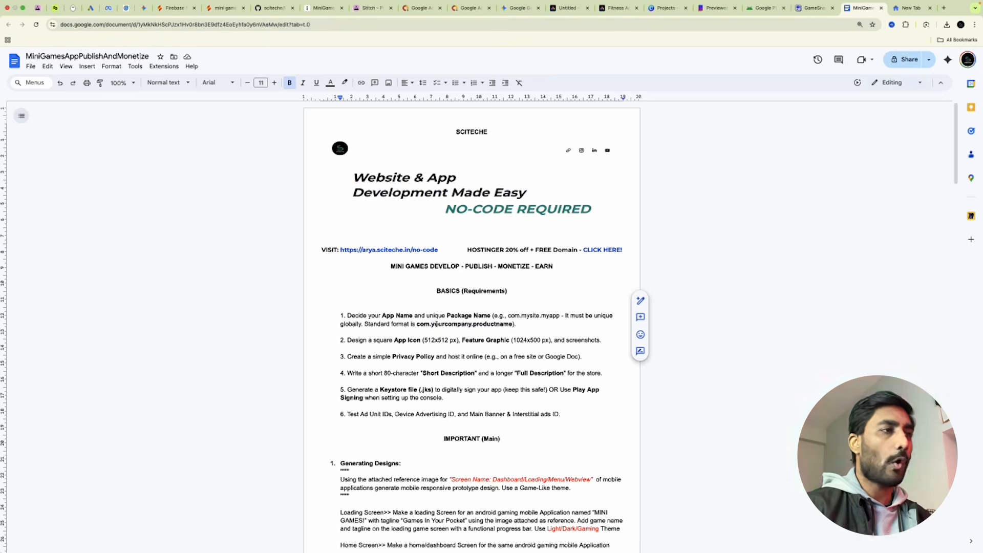
{"action": "left_click_drag", "start_coordinate": [473, 325], "coordinate": [512, 328]}
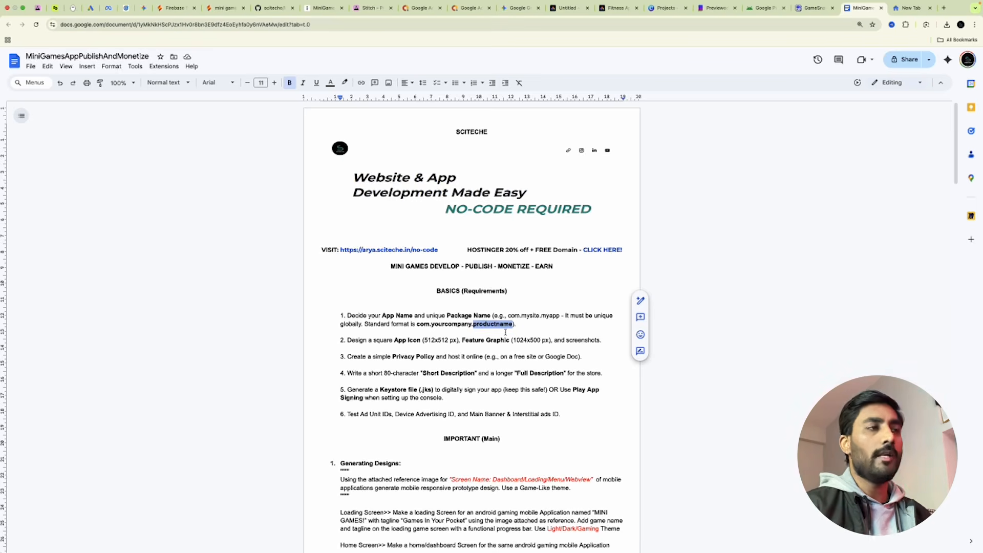
{"action": "left_click_drag", "start_coordinate": [415, 324], "coordinate": [518, 324]}
{"action": "left_click_drag", "start_coordinate": [383, 315], "coordinate": [412, 316]}
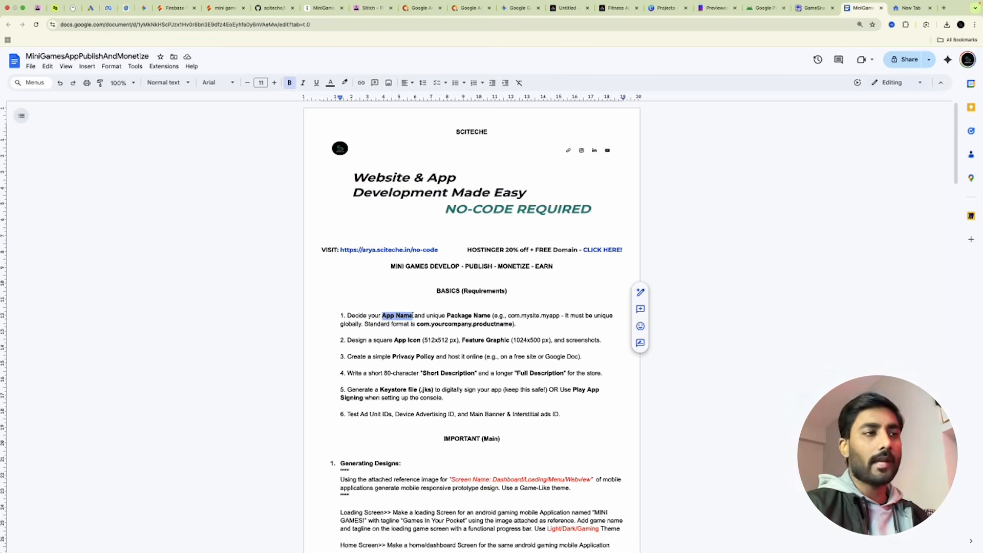
{"action": "left_click_drag", "start_coordinate": [413, 316], "coordinate": [411, 315]}
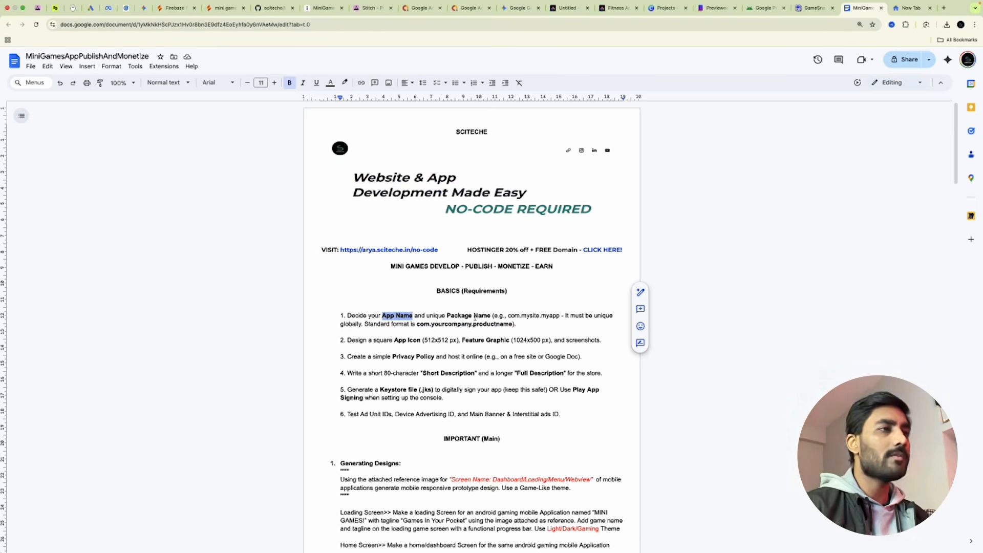
{"action": "left_click_drag", "start_coordinate": [416, 324], "coordinate": [516, 324]}
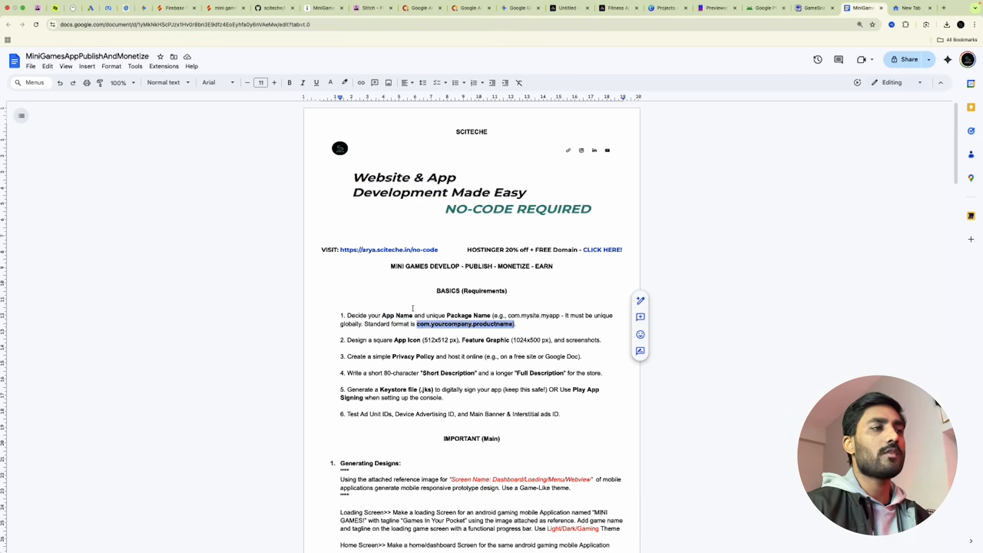
{"action": "scroll", "coordinate": [450, 320], "scroll_direction": "down", "scroll_amount": 1}
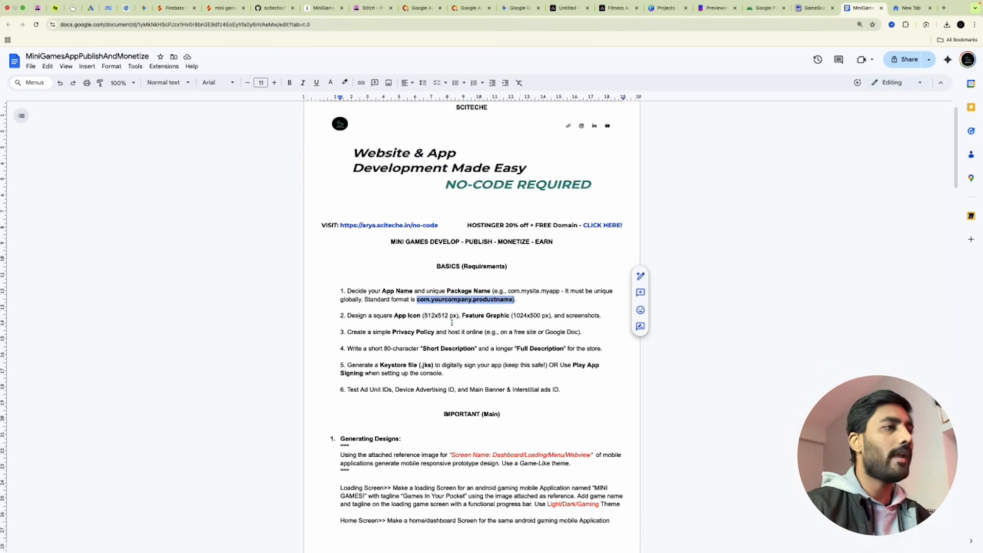
{"action": "left_click_drag", "start_coordinate": [394, 316], "coordinate": [421, 315]}
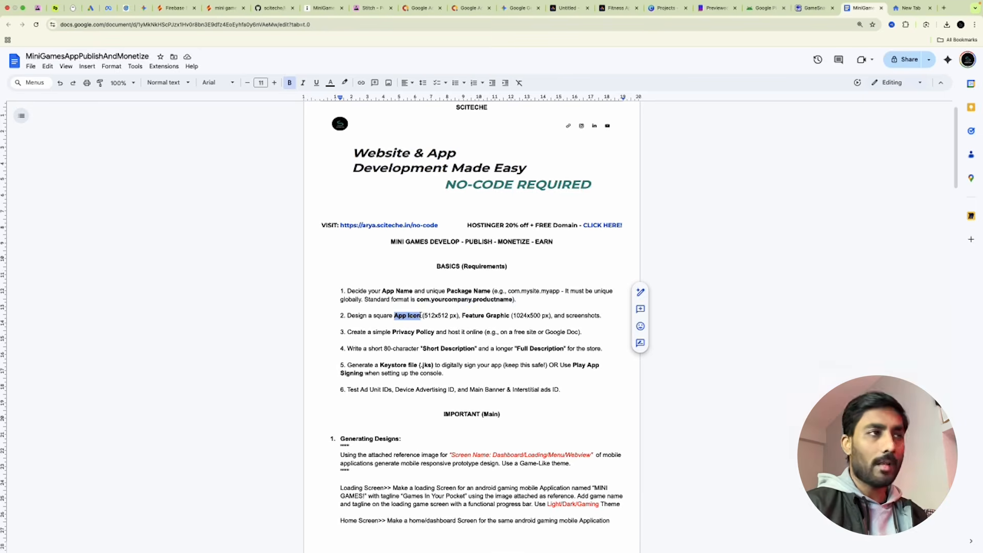
{"action": "left_click_drag", "start_coordinate": [424, 315], "coordinate": [451, 316]}
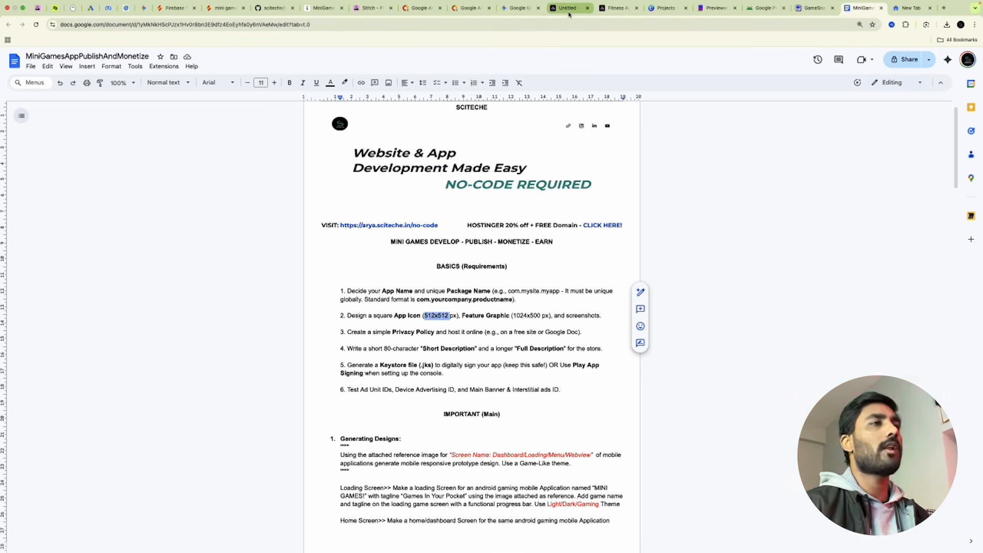
{"action": "left_click", "coordinate": [667, 8]}
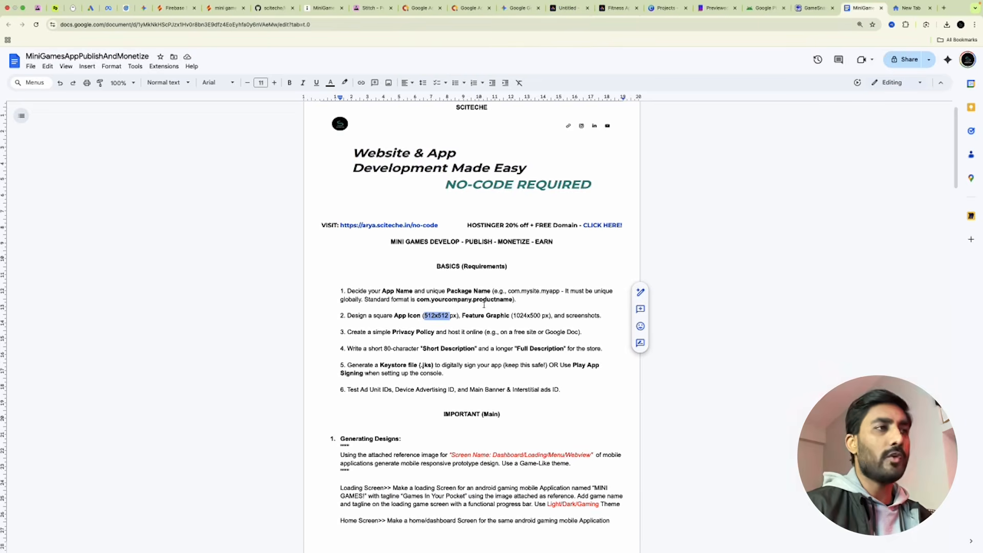
{"action": "left_click_drag", "start_coordinate": [513, 315], "coordinate": [542, 315]}
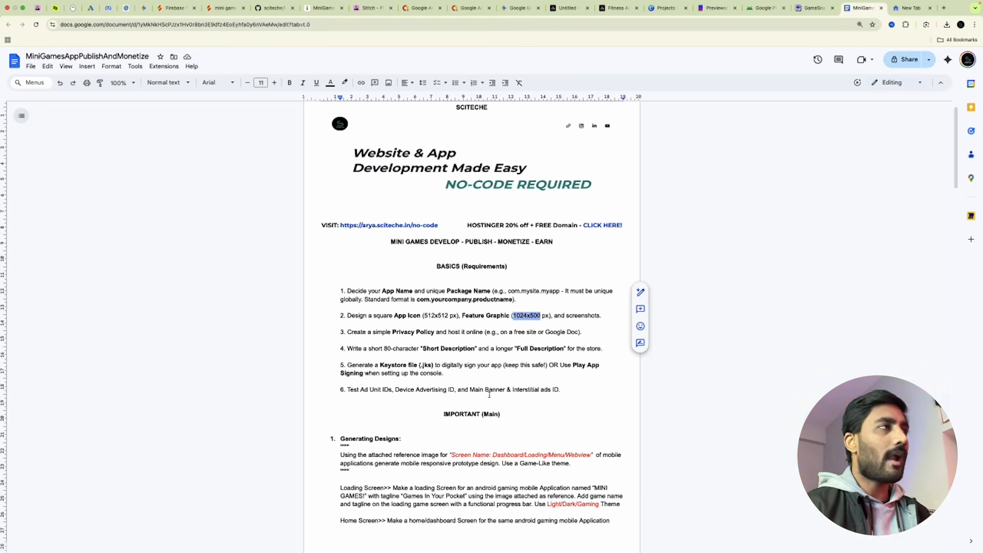
Switch to Firebase Studio and choose Get Started to reach the workspace dashboard.
{"action": "left_click", "coordinate": [174, 7]}
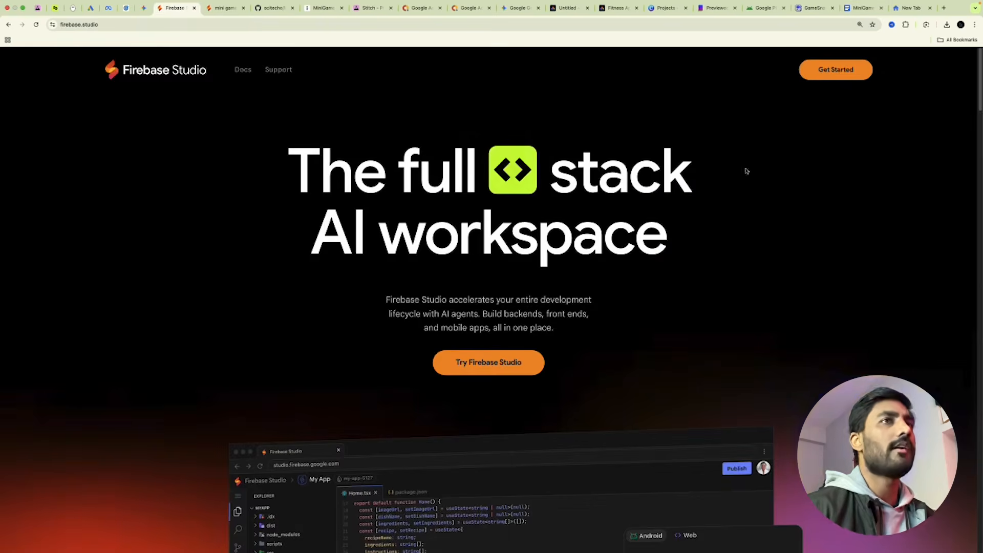
{"action": "left_click", "coordinate": [835, 71]}
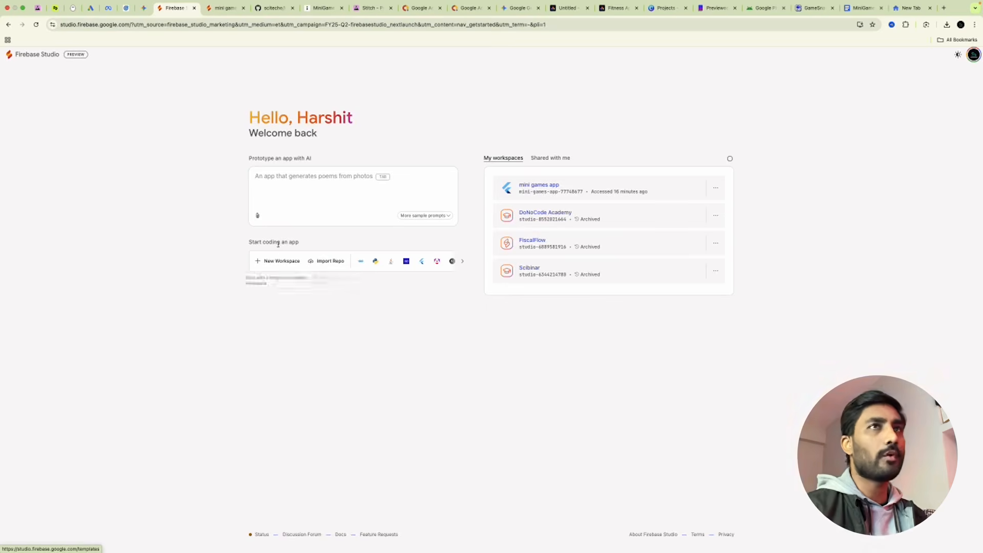
Load tldraw.com in a new tab and keep the board's default name 'Tue 11:34 AM'.
{"action": "left_click", "coordinate": [914, 9]}
{"action": "left_click", "coordinate": [330, 27]}
{"action": "type", "text": "TL"}
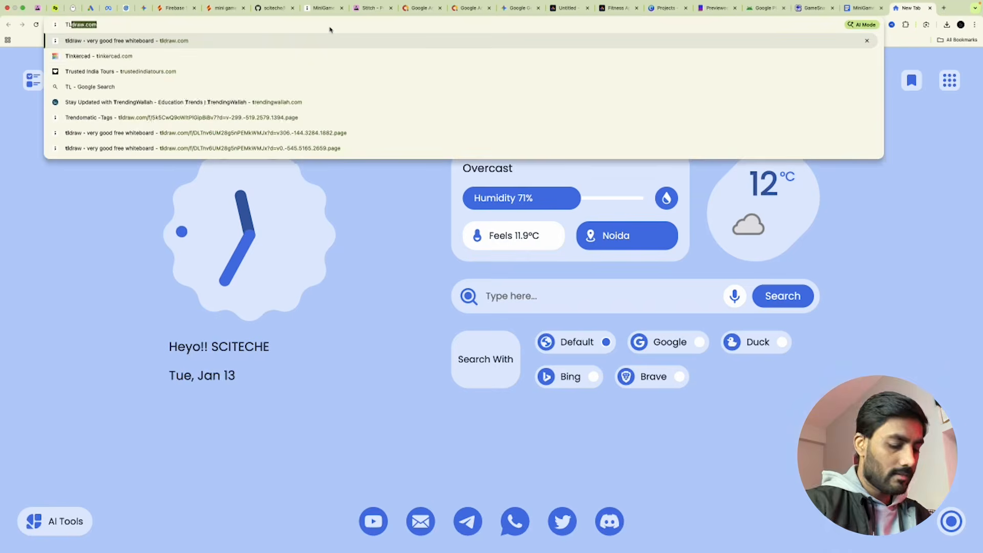
{"action": "type", "text": "DRA"}
{"action": "key", "text": "Return"}
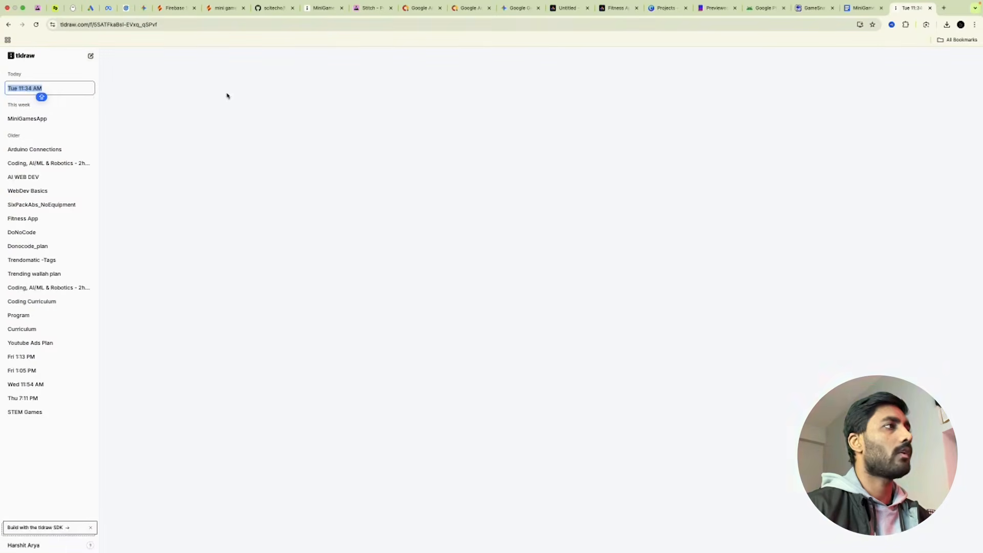
{"action": "left_click", "coordinate": [321, 165]}
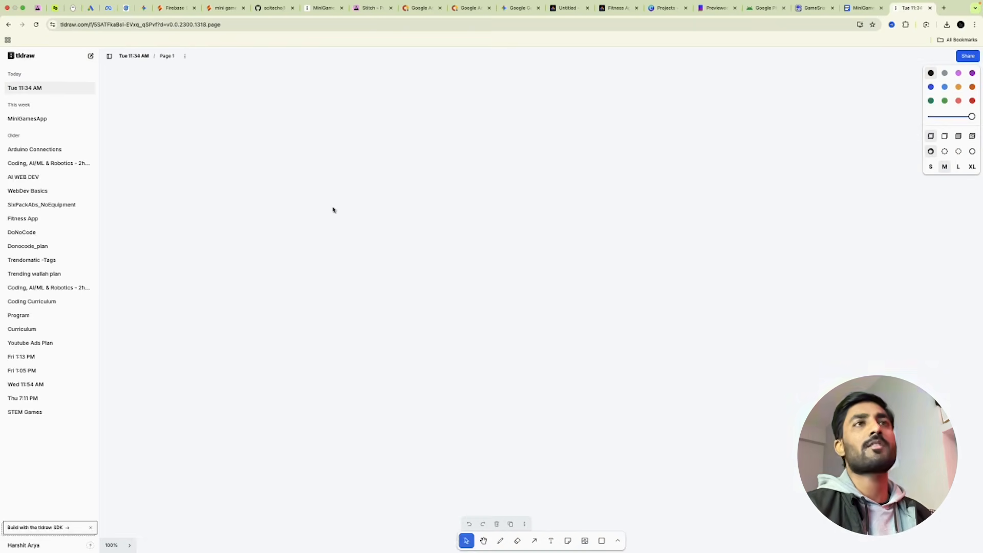
Draw a tall phone-screen rectangle with a centred image placeholder box inside it.
{"action": "left_click", "coordinate": [602, 541]}
{"action": "left_click_drag", "start_coordinate": [301, 126], "coordinate": [510, 474]}
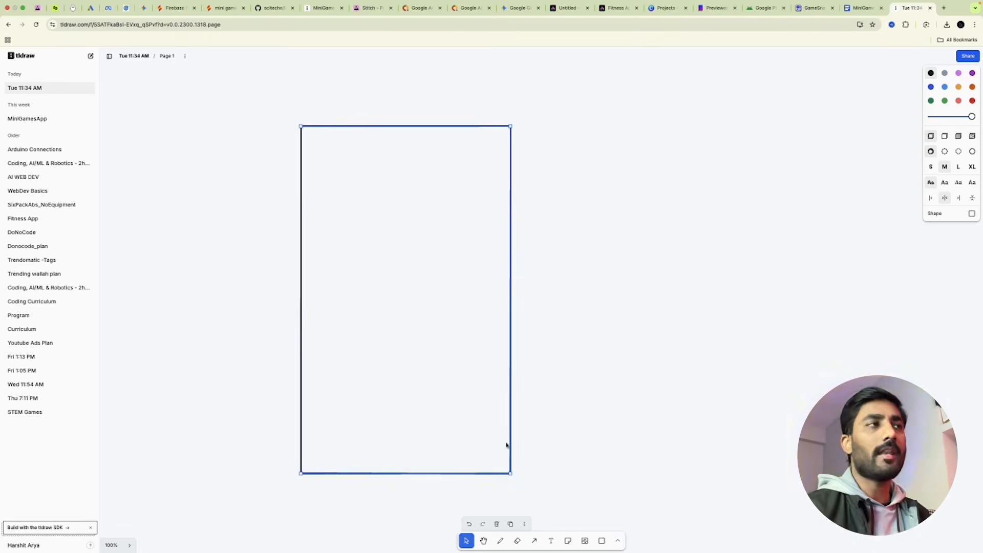
{"action": "left_click", "coordinate": [617, 541]}
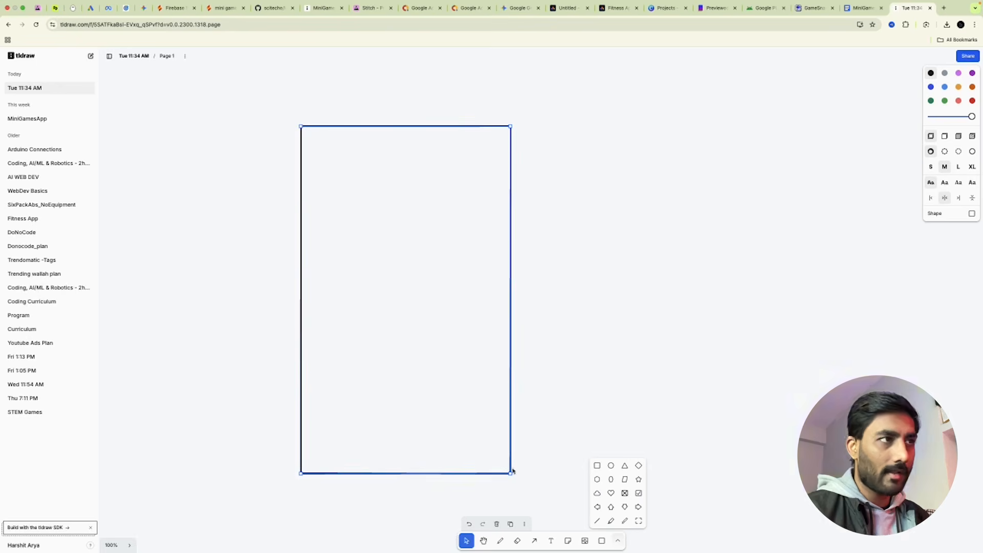
{"action": "left_click", "coordinate": [625, 493]}
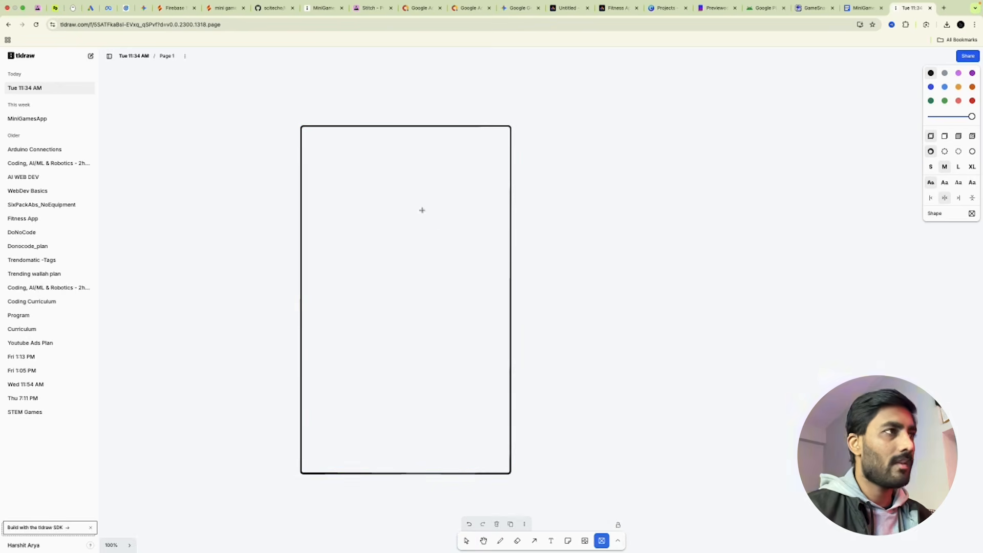
{"action": "left_click_drag", "start_coordinate": [354, 200], "coordinate": [448, 290]}
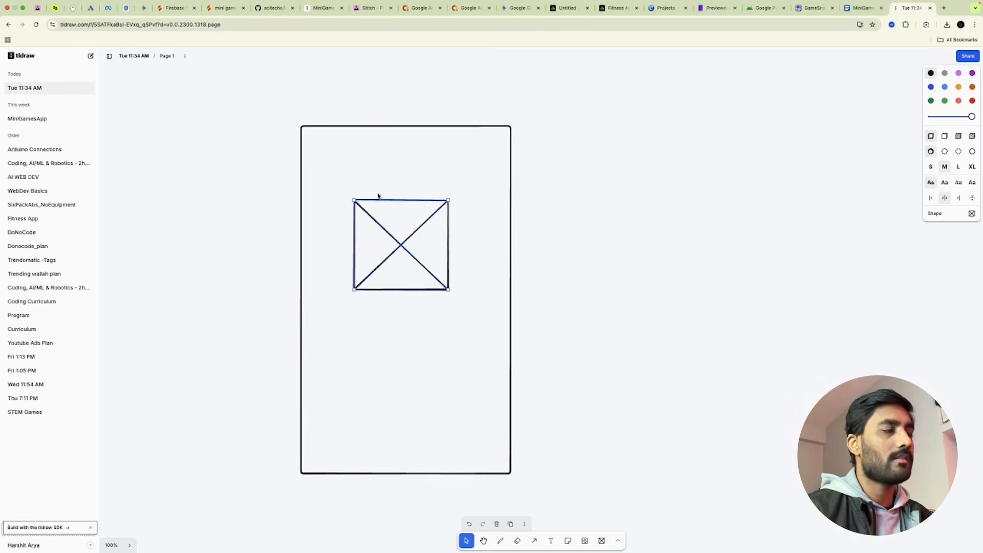
{"action": "left_click_drag", "start_coordinate": [409, 246], "coordinate": [414, 248]}
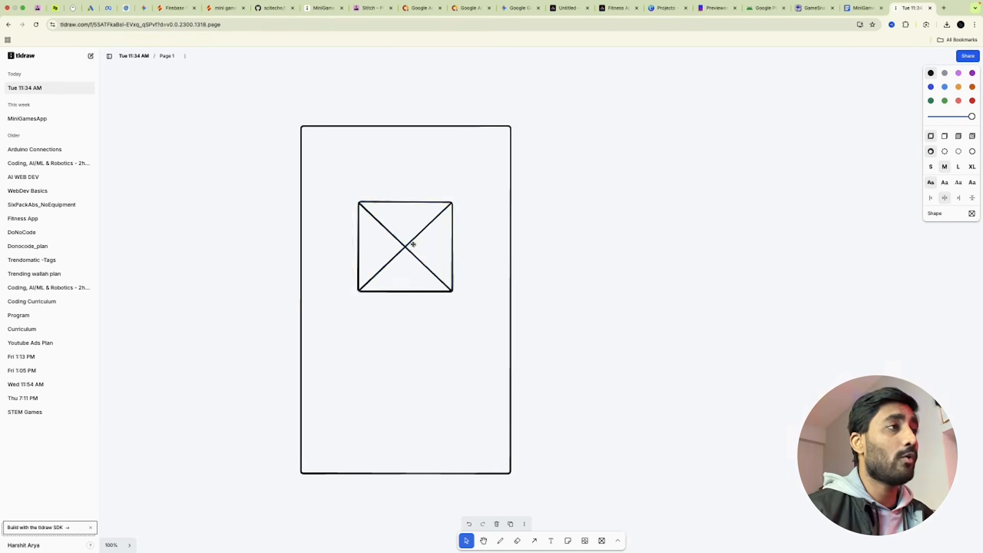
Add an enlarged 'APP NAME' text label below the image placeholder.
{"action": "left_click", "coordinate": [550, 541]}
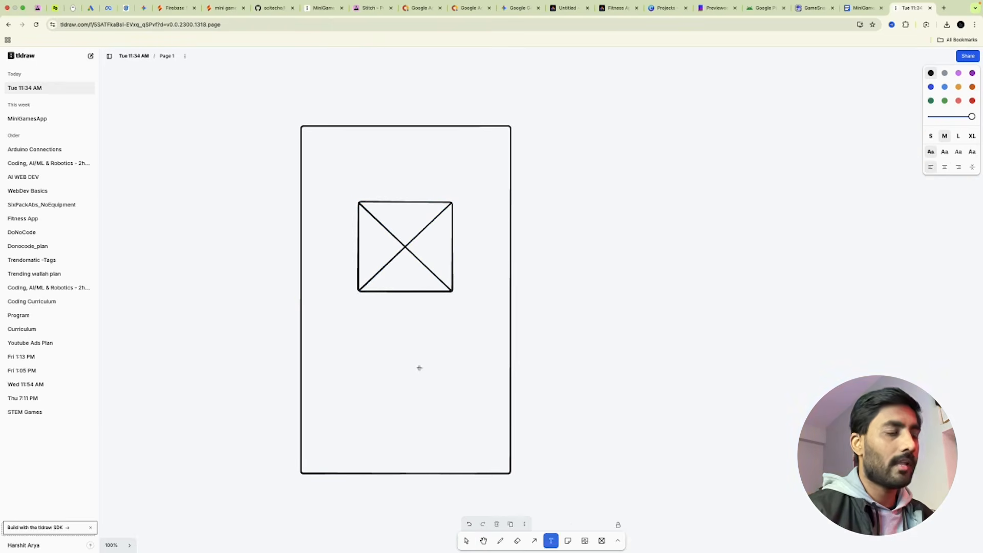
{"action": "left_click", "coordinate": [364, 313]}
{"action": "type", "text": "app"}
{"action": "key", "text": "Caps_Lock"}
{"action": "key", "text": "BackSpace"}
{"action": "key", "text": "BackSpace"}
{"action": "key", "text": "BackSpace"}
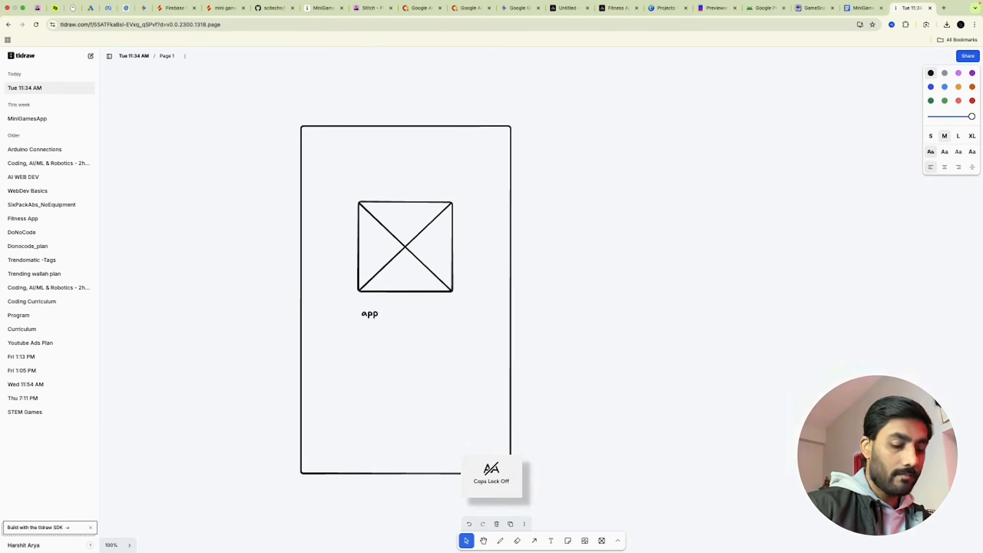
{"action": "key", "text": "Caps_Lock"}
{"action": "type", "text": "APP NAME"}
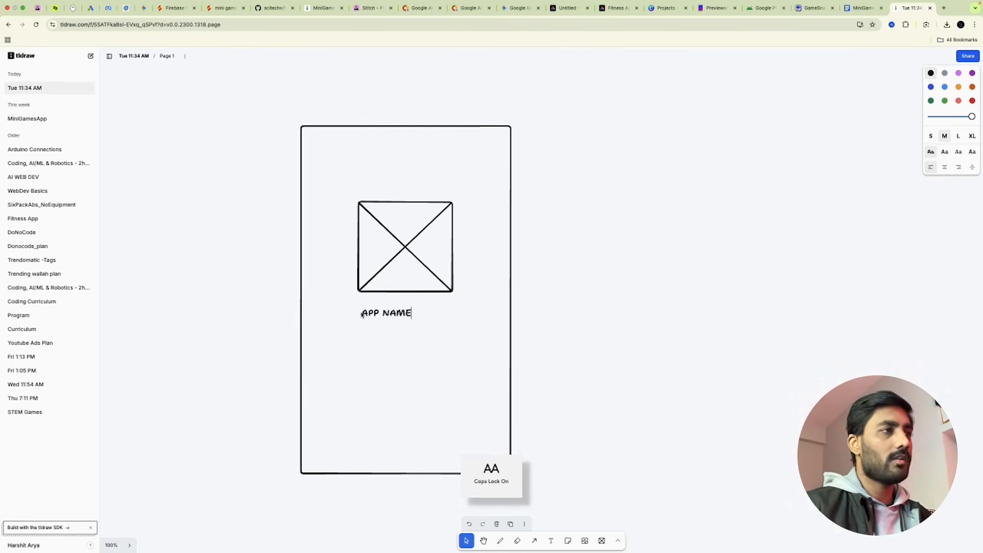
{"action": "key", "text": "Escape"}
{"action": "key", "text": "Escape"}
{"action": "left_click", "coordinate": [409, 315]}
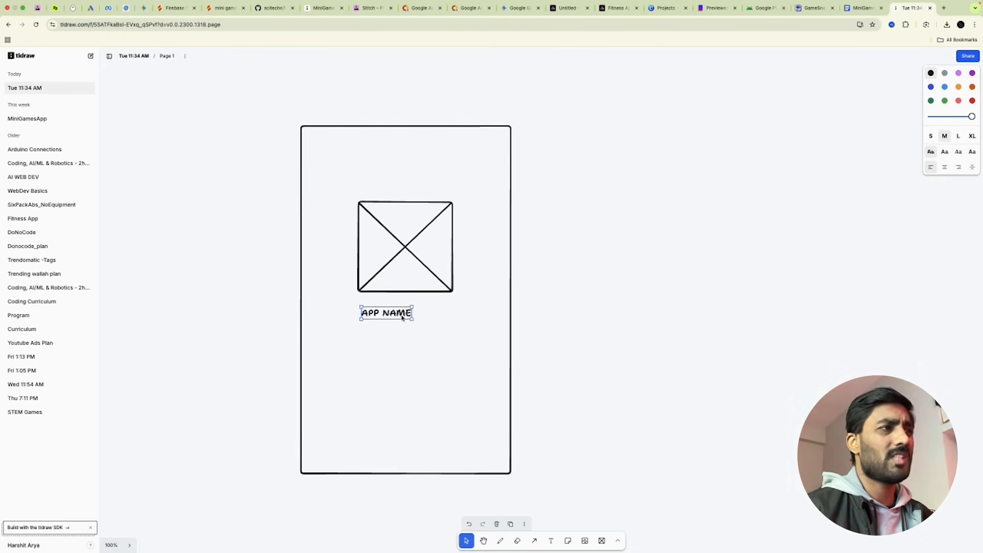
{"action": "left_click_drag", "start_coordinate": [412, 320], "coordinate": [446, 327]}
{"action": "left_click", "coordinate": [643, 281]}
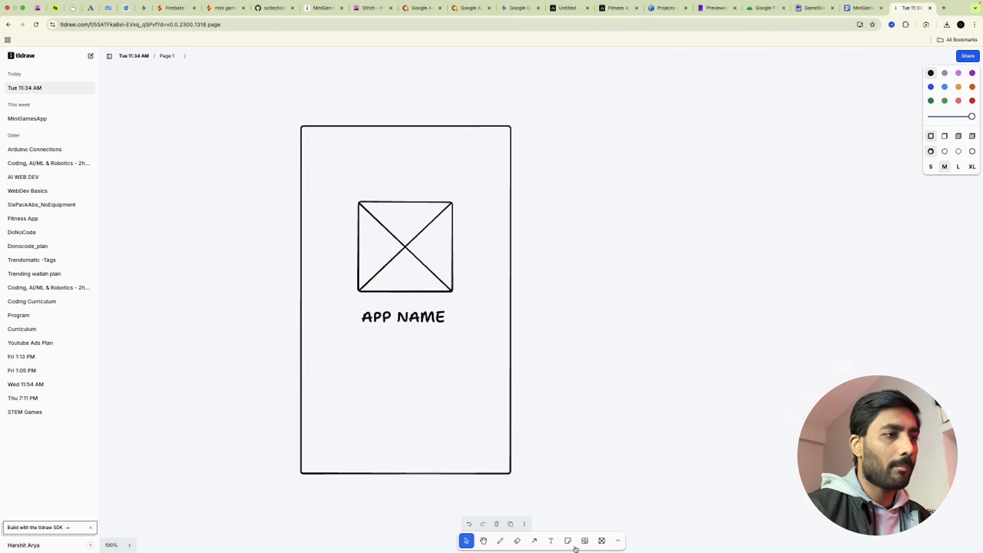
Draw an extra-thick blue horizontal loading bar near the bottom of the frame.
{"action": "left_click", "coordinate": [617, 540]}
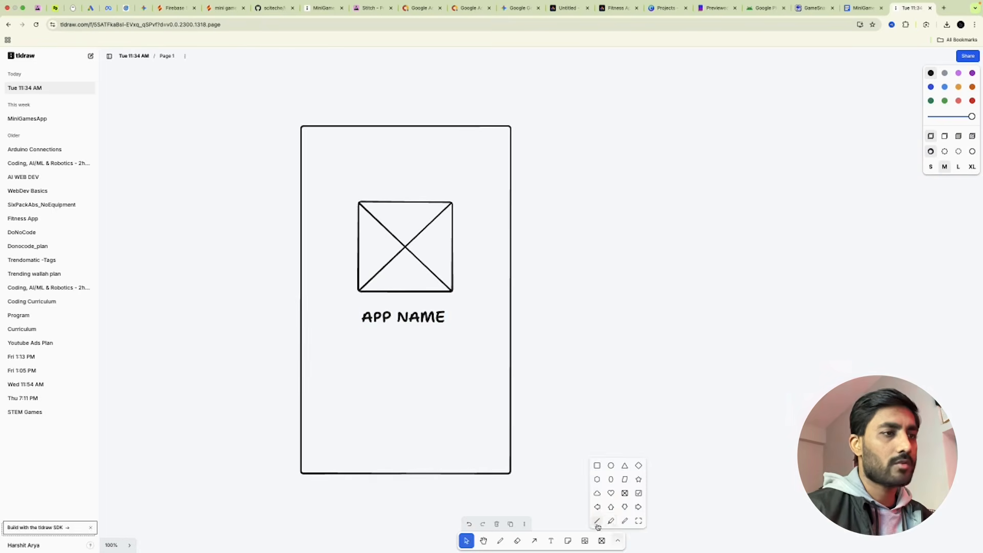
{"action": "left_click", "coordinate": [596, 525]}
{"action": "left_click", "coordinate": [930, 87]}
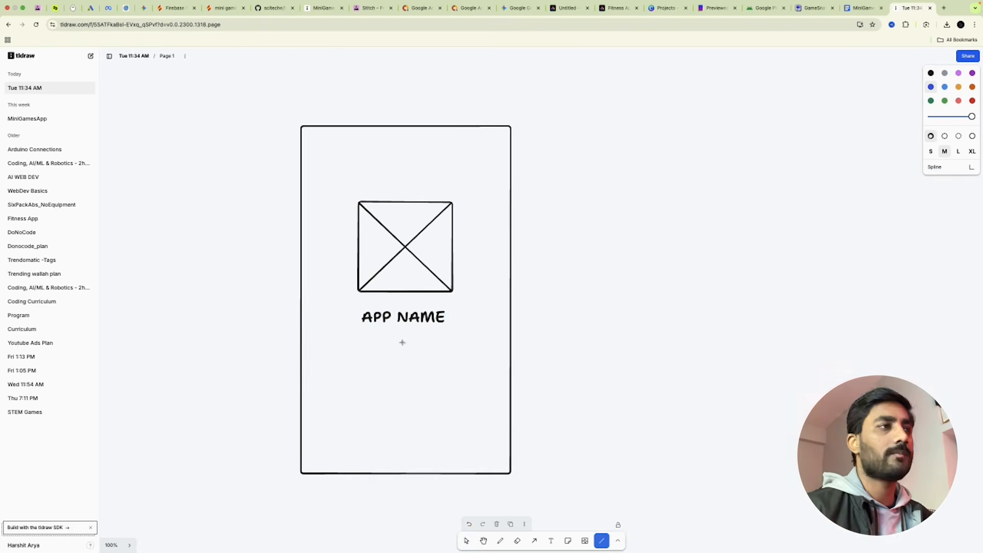
{"action": "left_click_drag", "start_coordinate": [319, 400], "coordinate": [480, 400]}
{"action": "left_click", "coordinate": [971, 151]}
Label the bar '100%' and 'LOADING', then switch to the MiniGamesApp board.
{"action": "left_click", "coordinate": [551, 540]}
{"action": "left_click", "coordinate": [465, 389]}
{"action": "type", "text": "100%"}
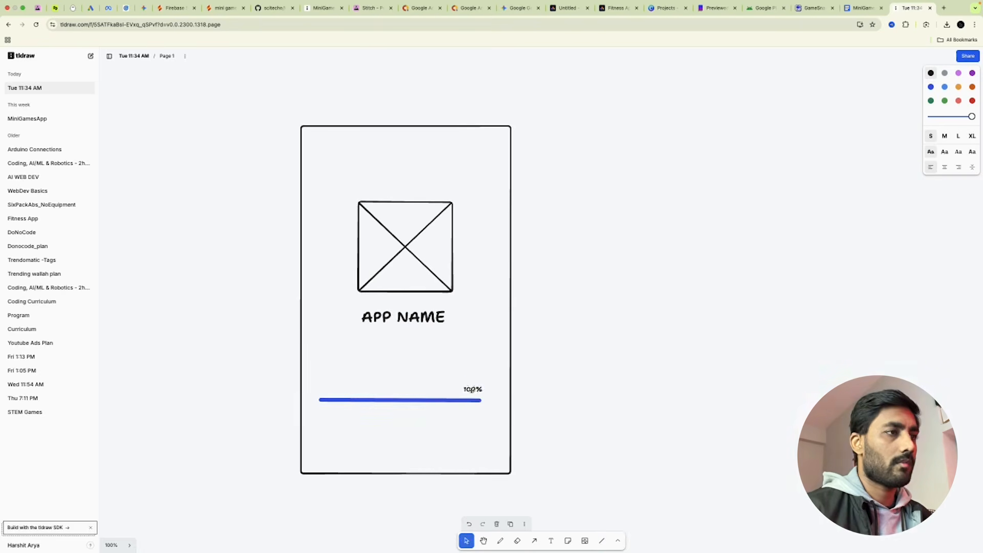
{"action": "left_click", "coordinate": [551, 540]}
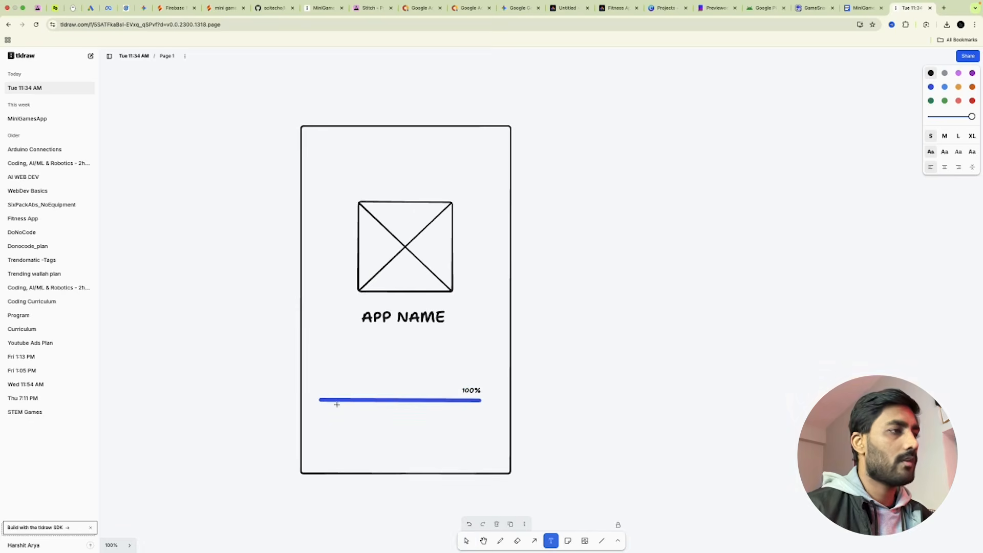
{"action": "left_click", "coordinate": [322, 390]}
{"action": "key", "text": "Caps_Lock"}
{"action": "type", "text": "LOADING"}
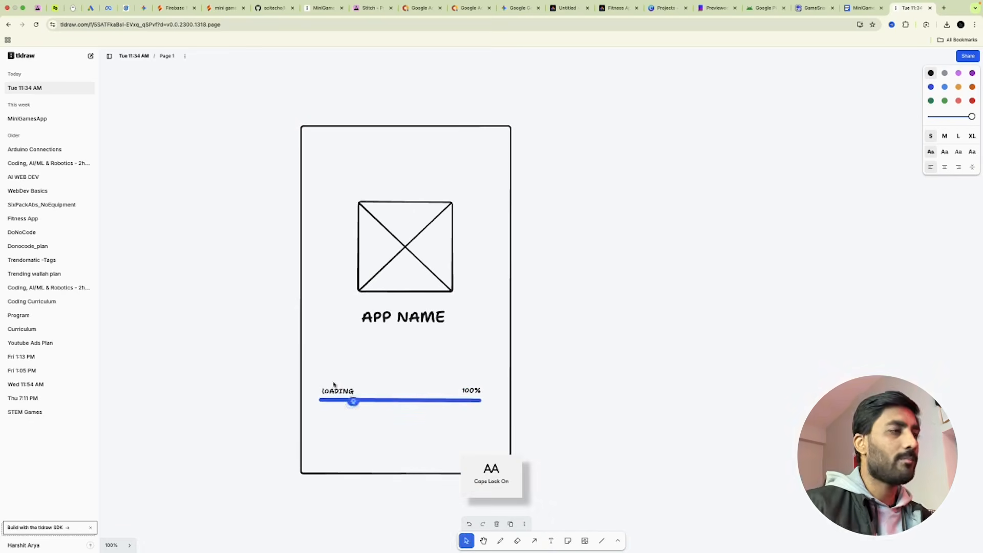
{"action": "left_click", "coordinate": [654, 327]}
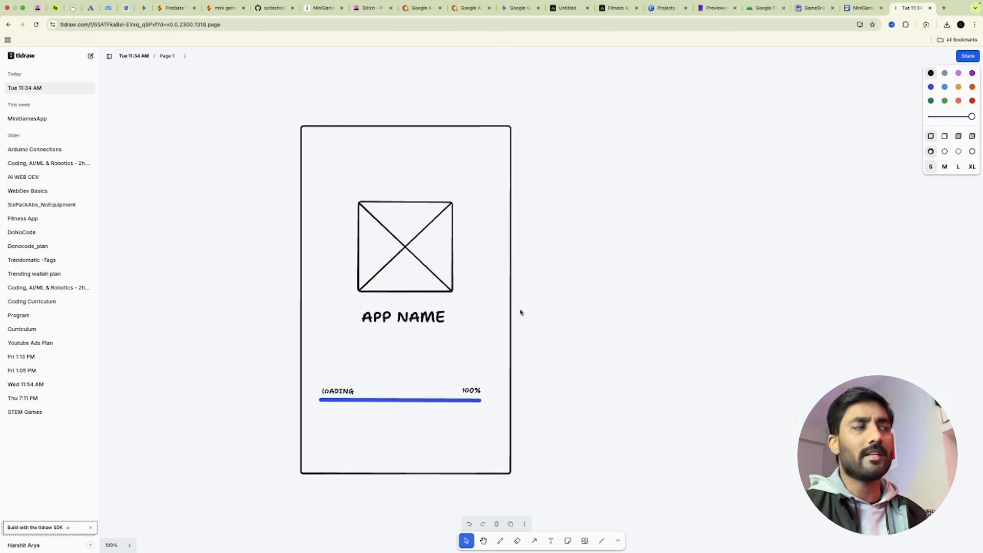
{"action": "left_click", "coordinate": [322, 8]}
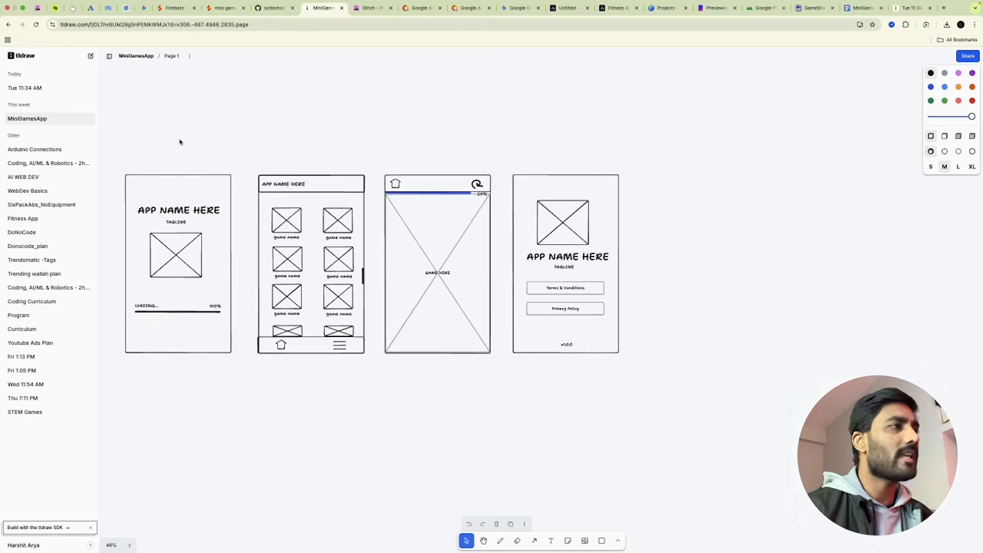
Hide the file list, pan across the wireframes, and zoom the canvas out from 100% to 50%.
{"action": "left_click", "coordinate": [109, 56]}
{"action": "key", "text": "shift+0"}
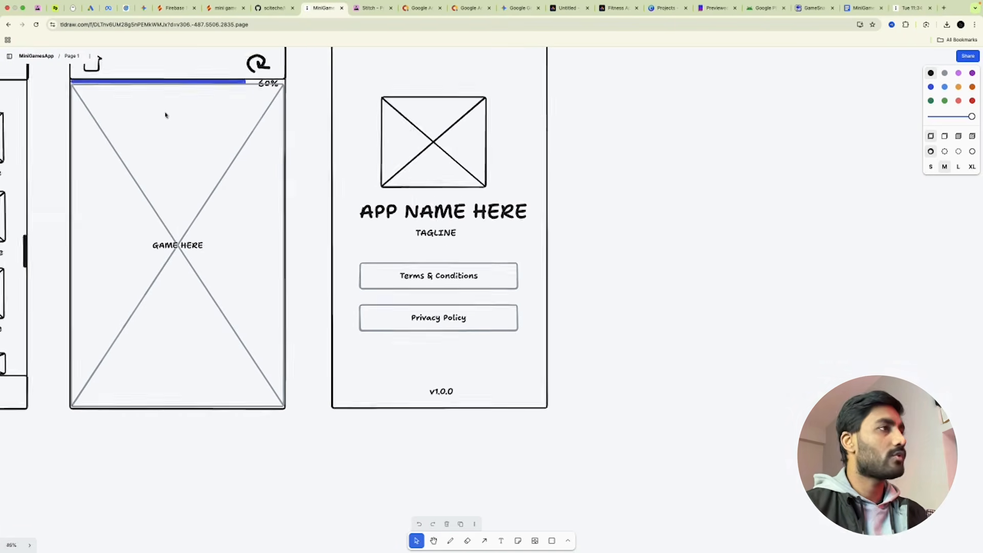
{"action": "left_click_drag", "start_coordinate": [610, 166], "coordinate": [719, 254]}
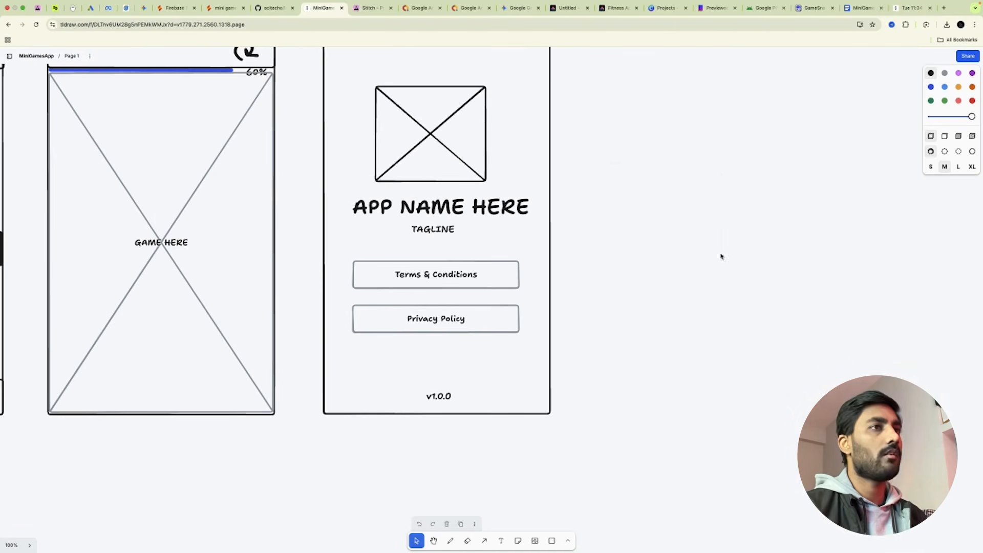
{"action": "left_click_drag", "start_coordinate": [655, 217], "coordinate": [721, 275]}
{"action": "scroll", "coordinate": [721, 275], "scroll_direction": "left", "scroll_amount": 5}
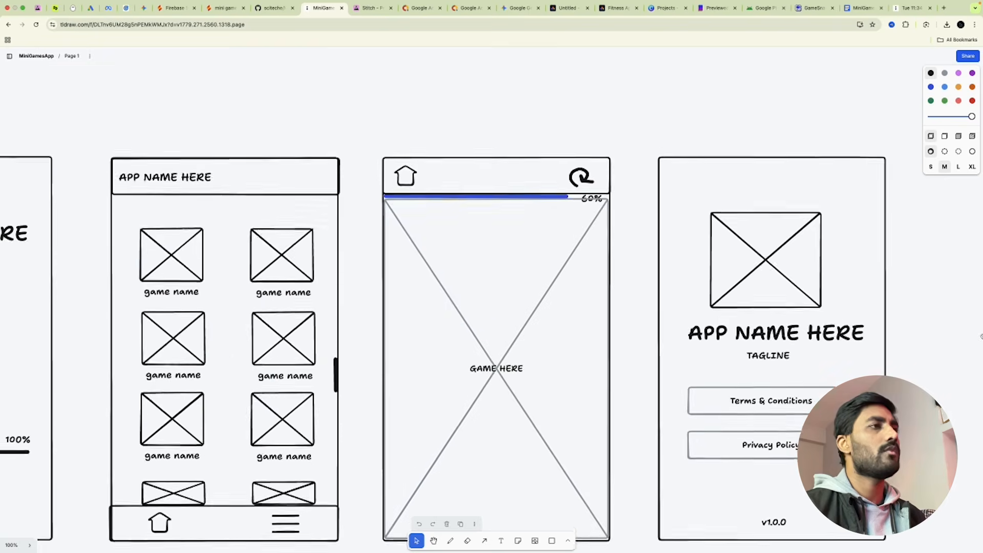
{"action": "scroll", "coordinate": [533, 87], "scroll_direction": "left", "scroll_amount": 5}
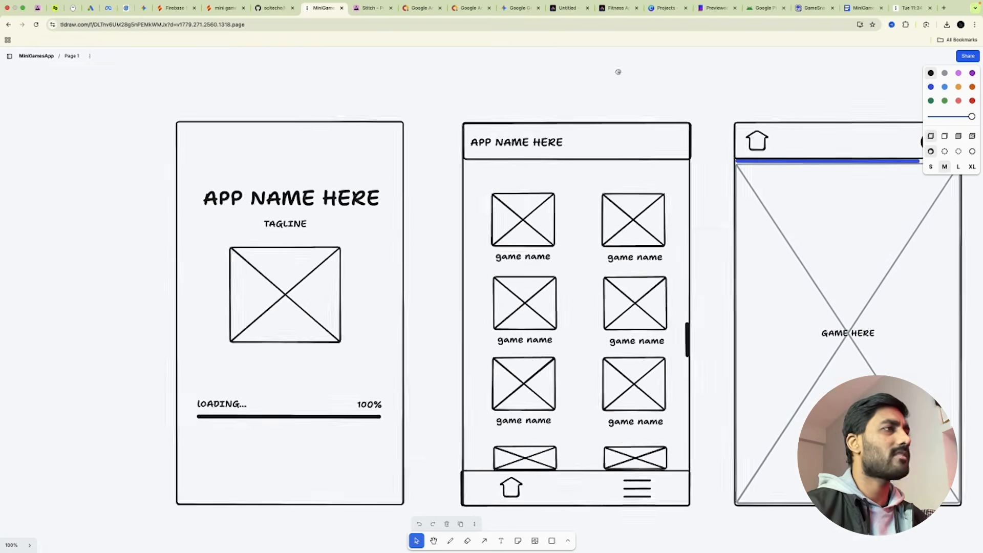
{"action": "scroll", "coordinate": [616, 70], "scroll_direction": "left", "scroll_amount": 4}
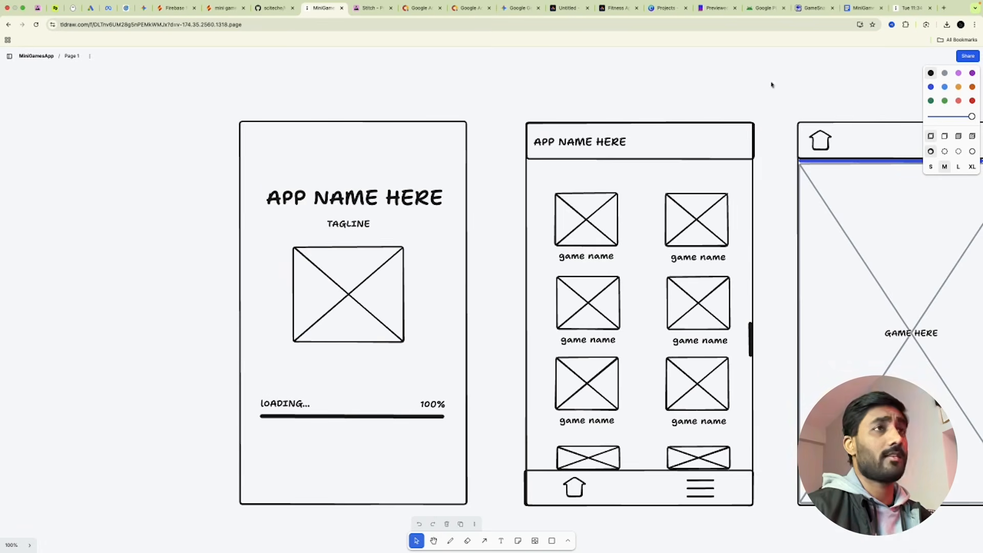
{"action": "left_click_drag", "start_coordinate": [735, 87], "coordinate": [587, 70]}
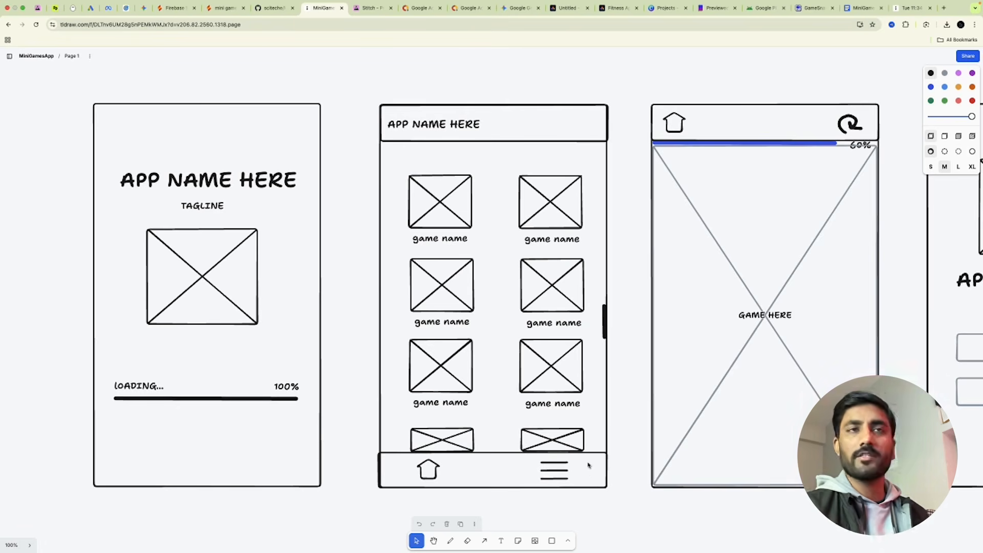
{"action": "scroll", "coordinate": [732, 79], "scroll_direction": "right", "scroll_amount": 2}
{"action": "scroll", "coordinate": [732, 78], "scroll_direction": "right", "scroll_amount": 8}
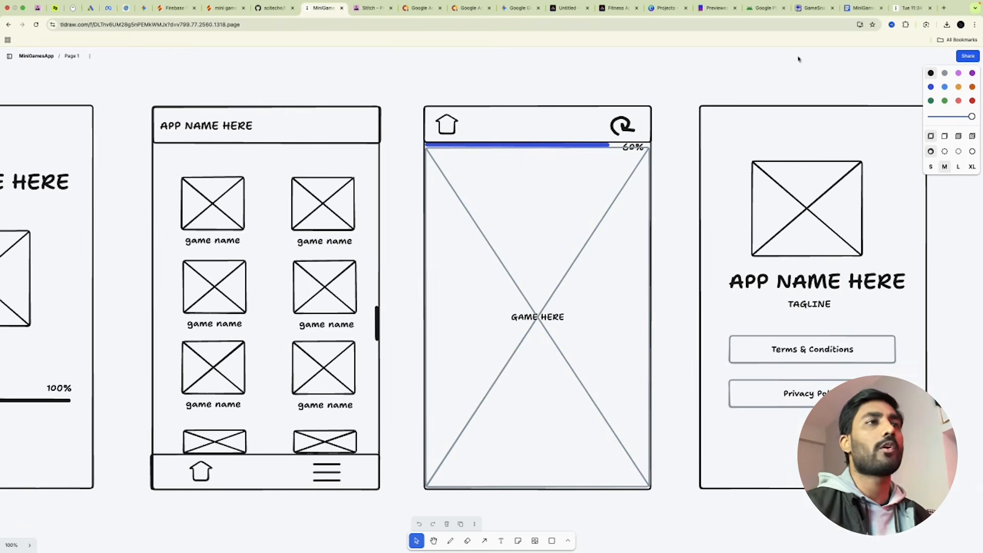
{"action": "scroll", "coordinate": [789, 66], "scroll_direction": "right", "scroll_amount": 3}
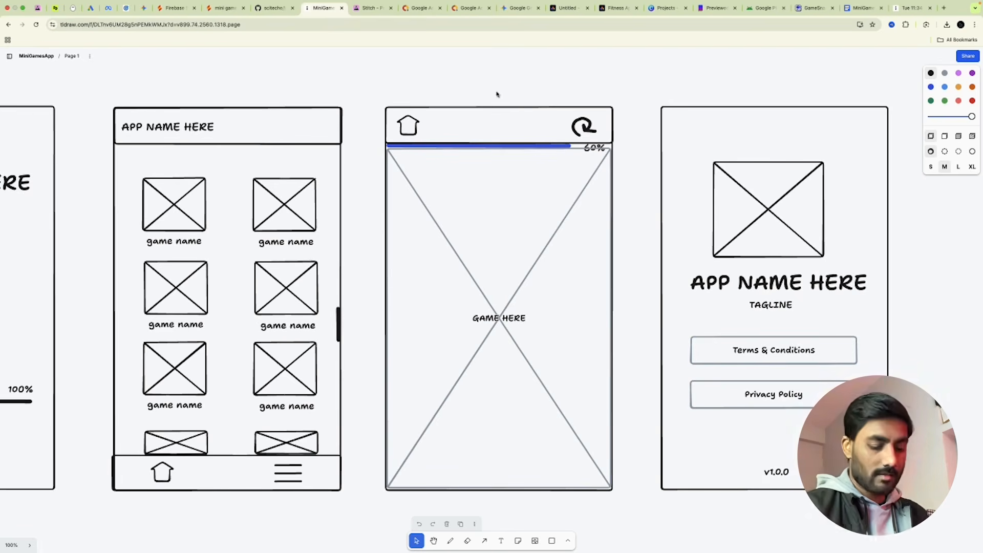
{"action": "key", "text": "super+minus"}
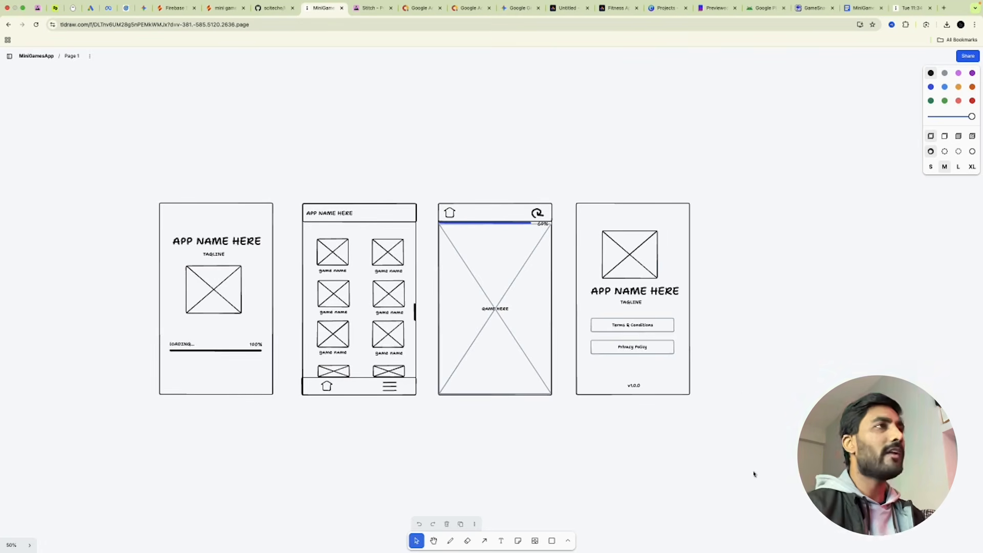
Open Stitch by Google in a new tab and reveal the prompt's Upload images option.
{"action": "left_click", "coordinate": [905, 10]}
{"action": "left_click", "coordinate": [688, 26]}
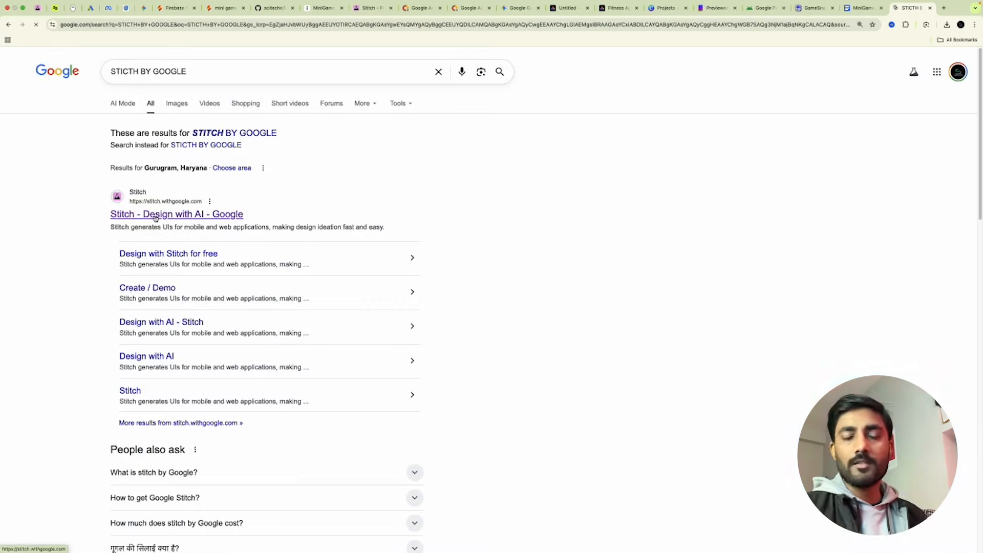
{"action": "left_click", "coordinate": [155, 218]}
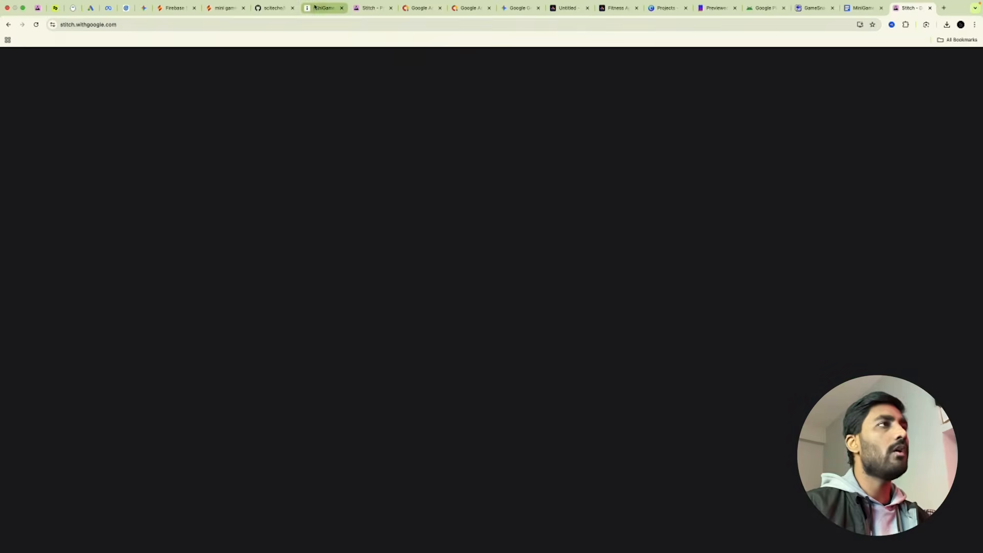
{"action": "left_click", "coordinate": [326, 8]}
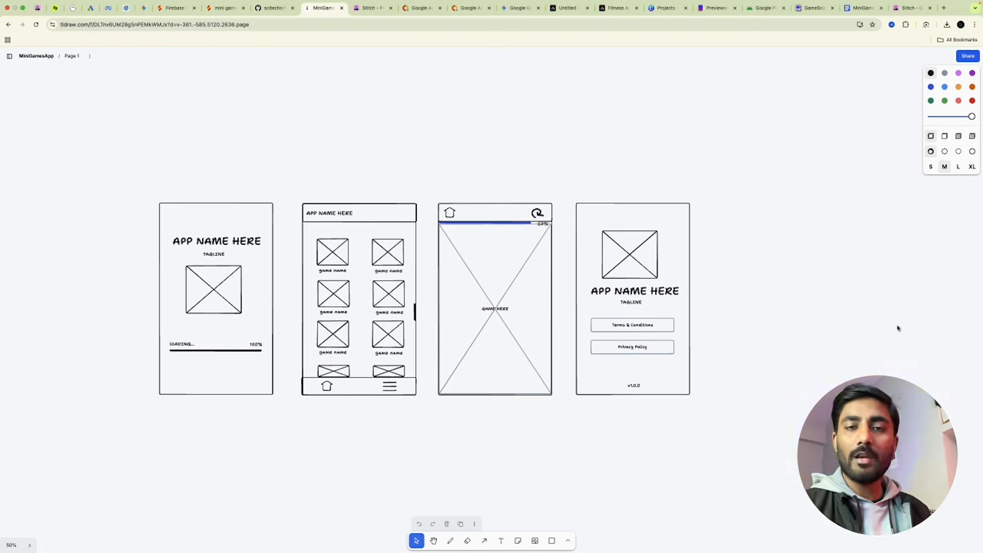
{"action": "left_click", "coordinate": [911, 8]}
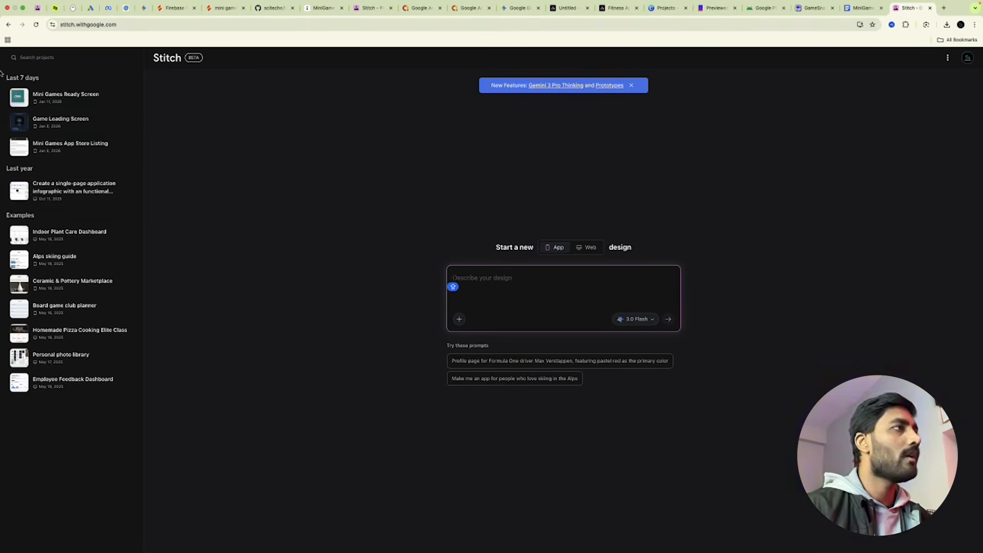
{"action": "left_click", "coordinate": [460, 320]}
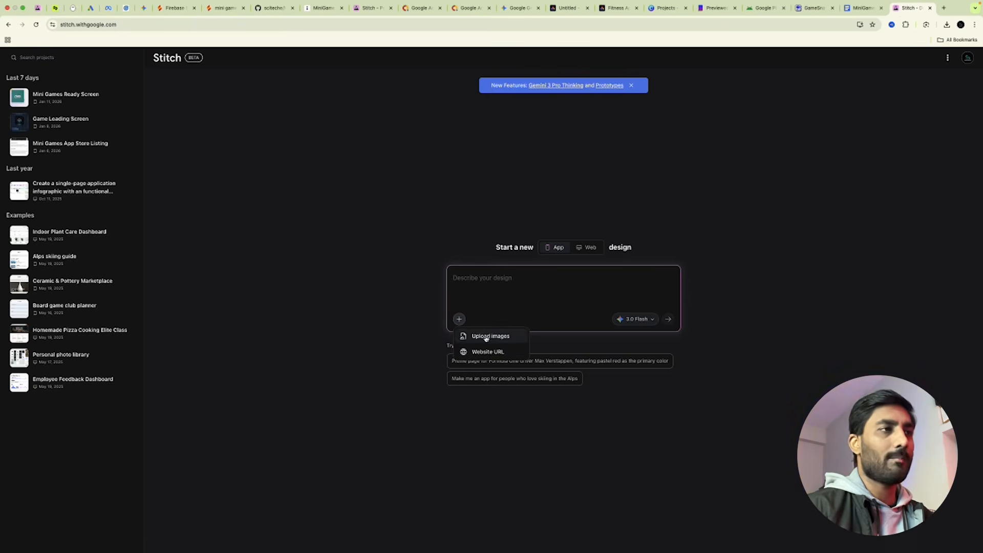
{"action": "left_click", "coordinate": [323, 8]}
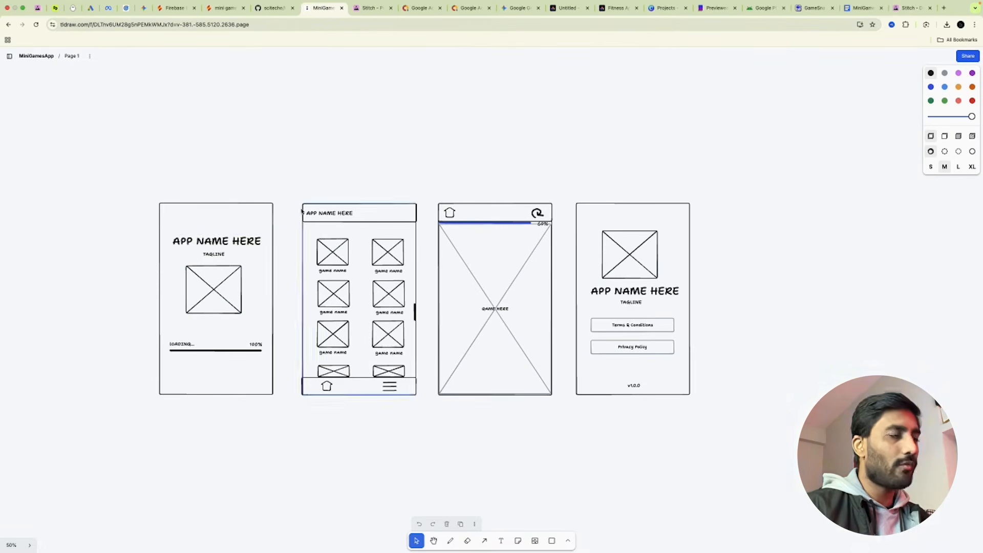
{"action": "left_click", "coordinate": [910, 8]}
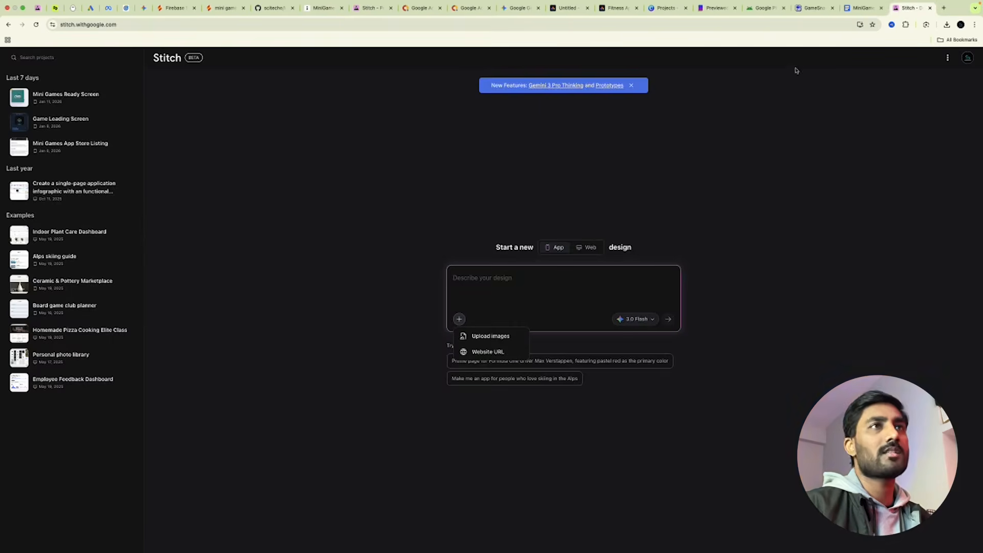
Select the Loading Screen prompt paragraph in the MiniGamesAppPublishAndMonetize doc, then focus Stitch's prompt box.
{"action": "left_click", "coordinate": [855, 9]}
{"action": "scroll", "coordinate": [265, 321], "scroll_direction": "down", "scroll_amount": 5}
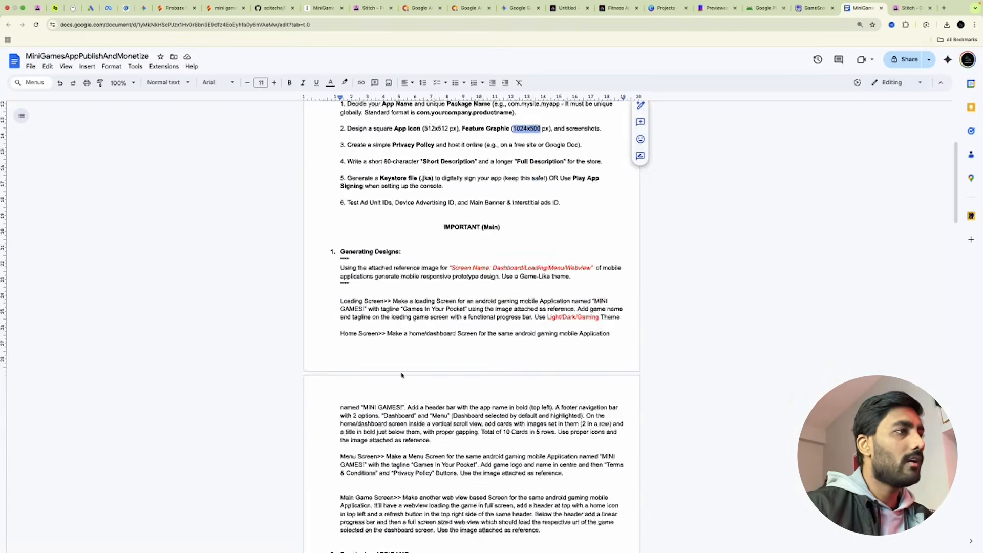
{"action": "left_click_drag", "start_coordinate": [341, 267], "coordinate": [577, 277]}
{"action": "scroll", "coordinate": [603, 329], "scroll_direction": "down", "scroll_amount": 2}
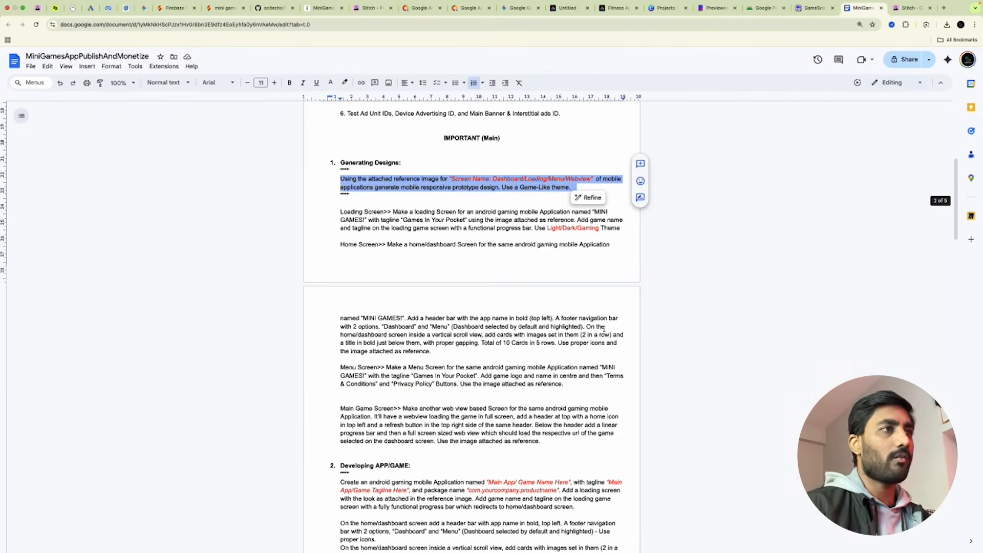
{"action": "left_click_drag", "start_coordinate": [392, 212], "coordinate": [621, 229]}
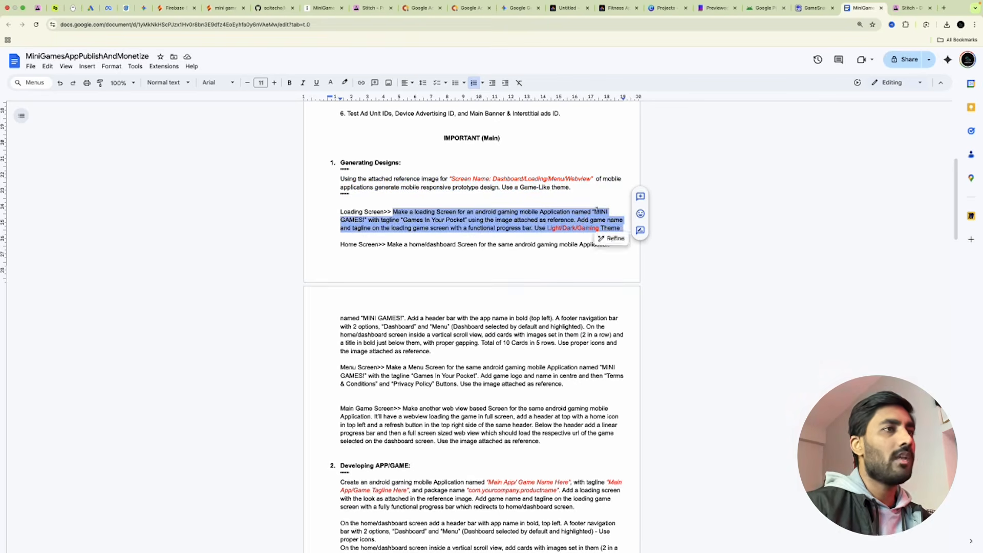
{"action": "left_click", "coordinate": [594, 211]}
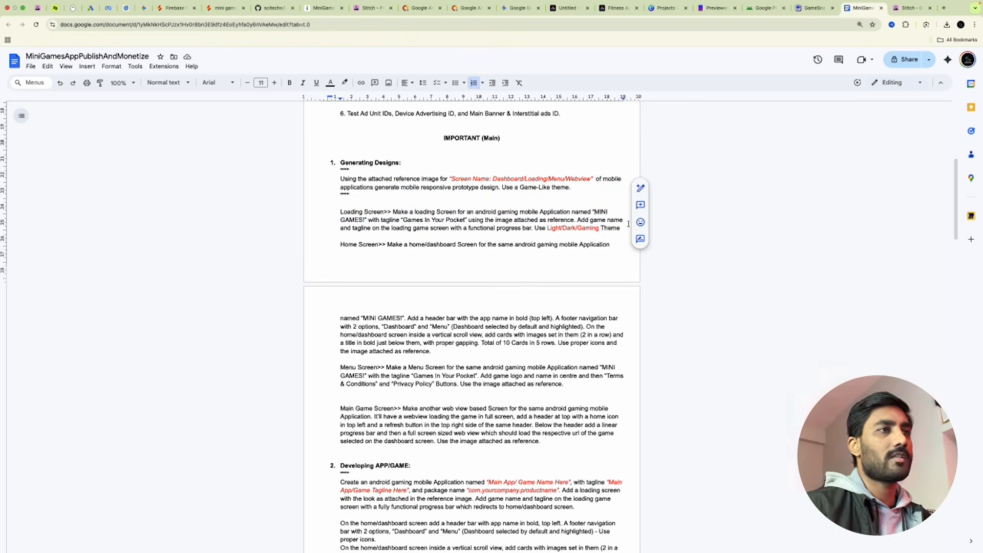
{"action": "left_click_drag", "start_coordinate": [392, 212], "coordinate": [616, 230]}
{"action": "key", "text": "ctrl+c"}
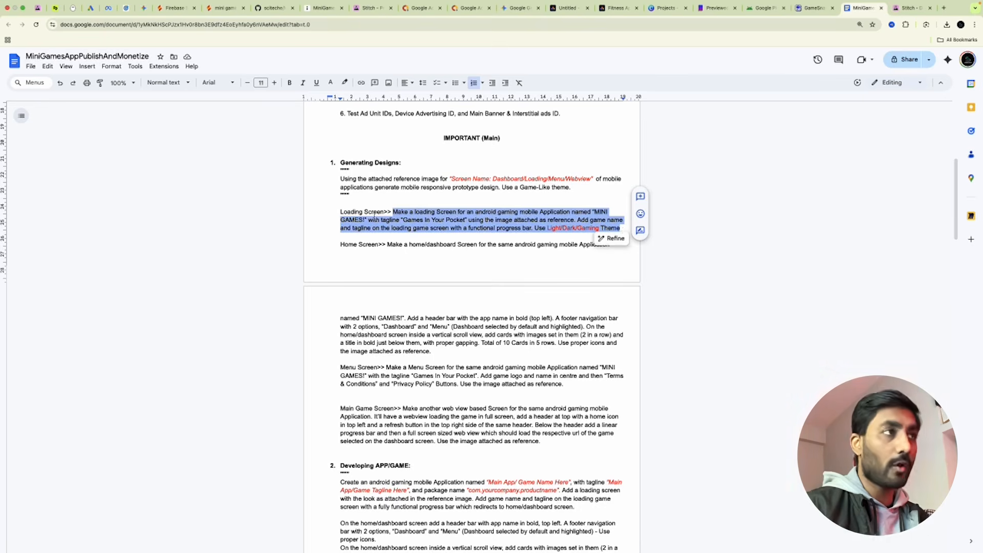
{"action": "left_click", "coordinate": [911, 8]}
{"action": "left_click", "coordinate": [541, 286]}
Paste the Loading Screen prompt, attach the Desktop wireframe screenshot, and pick Thinking with 3 Pro.
{"action": "key", "text": "ctrl+v"}
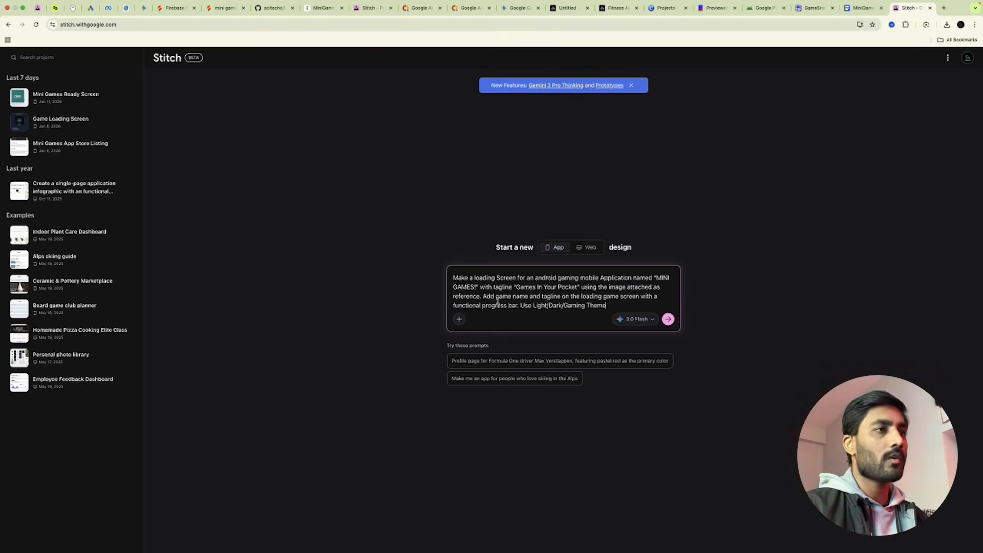
{"action": "left_click", "coordinate": [459, 318]}
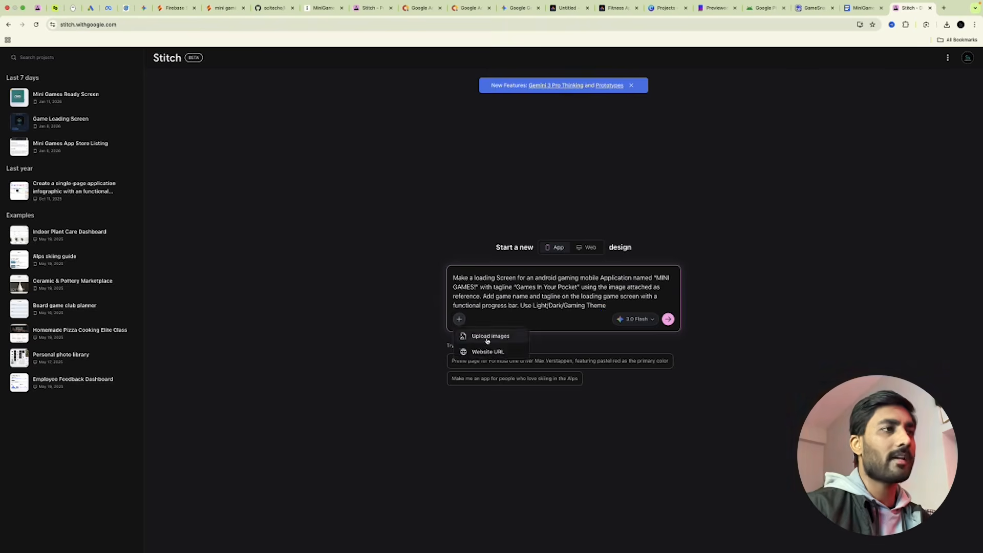
{"action": "left_click", "coordinate": [489, 336]}
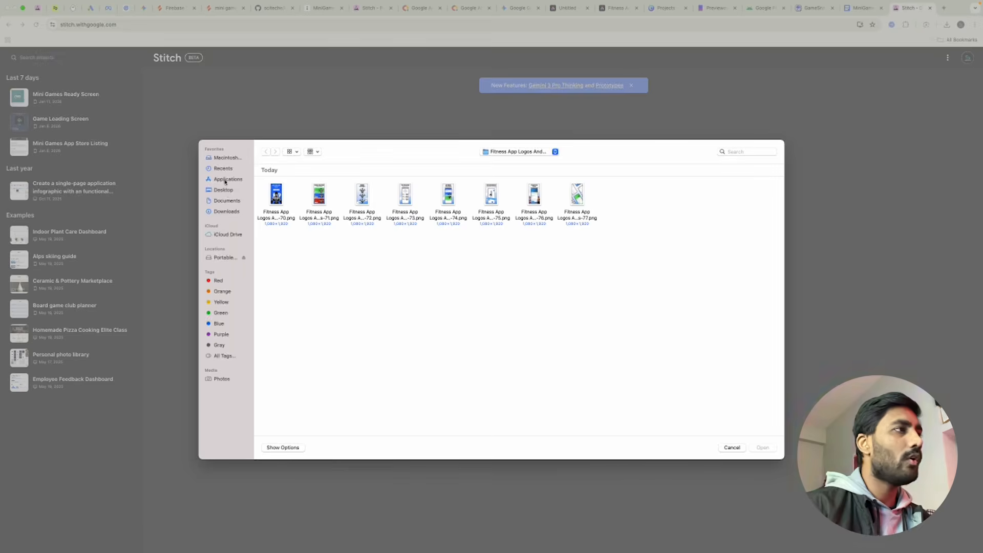
{"action": "left_click", "coordinate": [223, 190]}
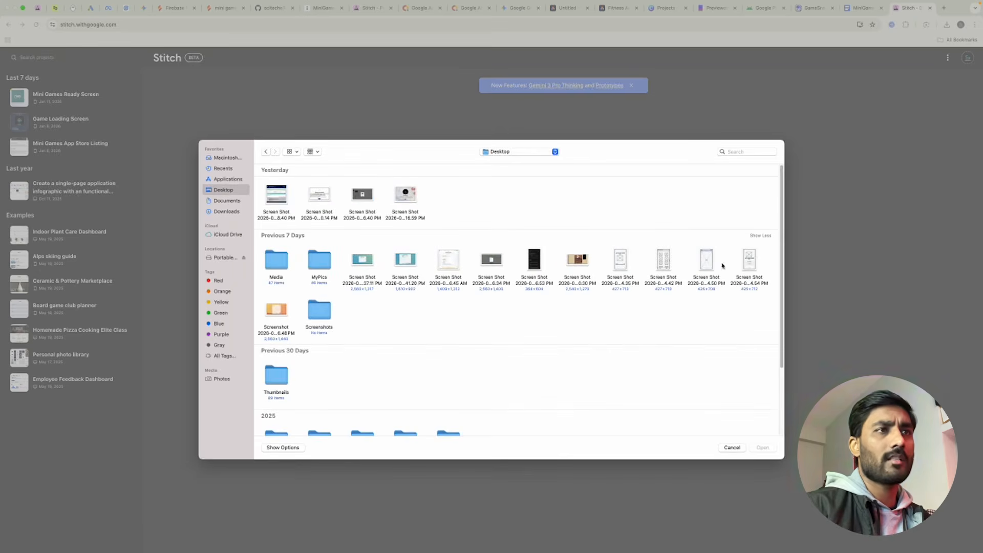
{"action": "double_click", "coordinate": [624, 269]}
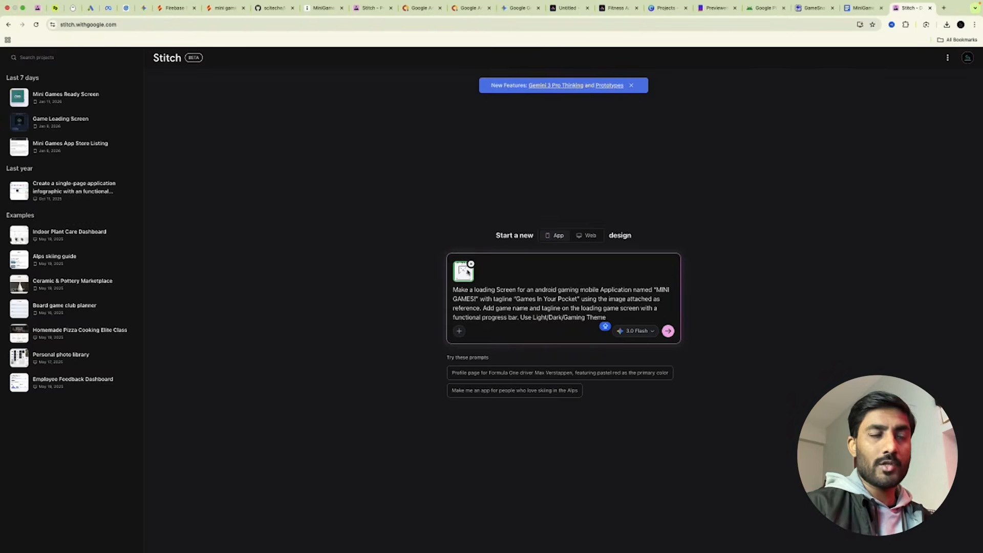
{"action": "left_click", "coordinate": [323, 7]}
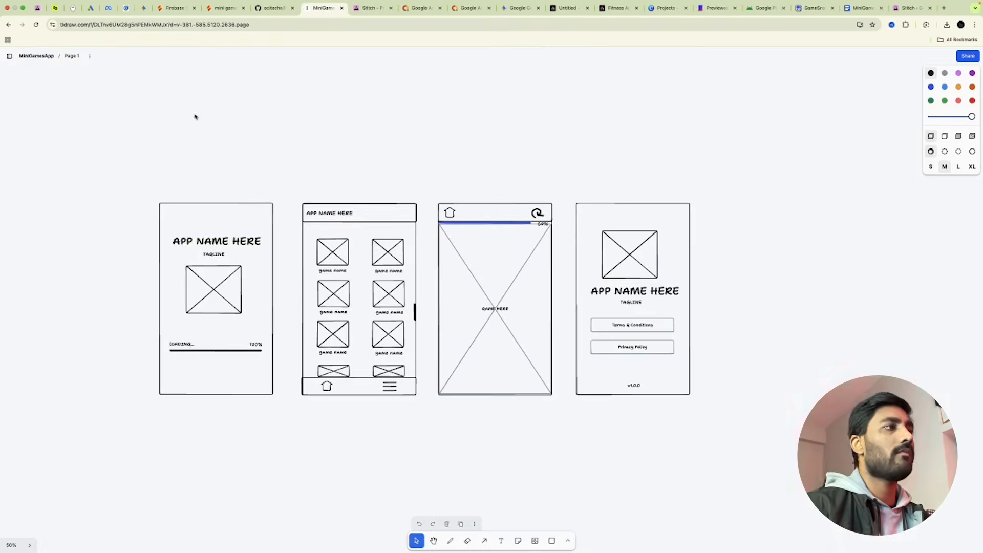
{"action": "left_click", "coordinate": [905, 5]}
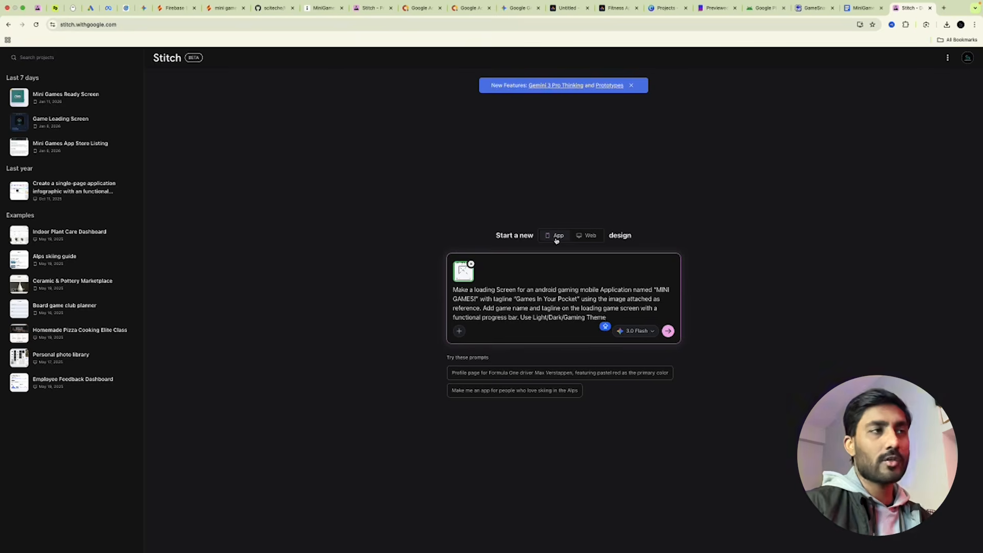
{"action": "left_click", "coordinate": [634, 331]}
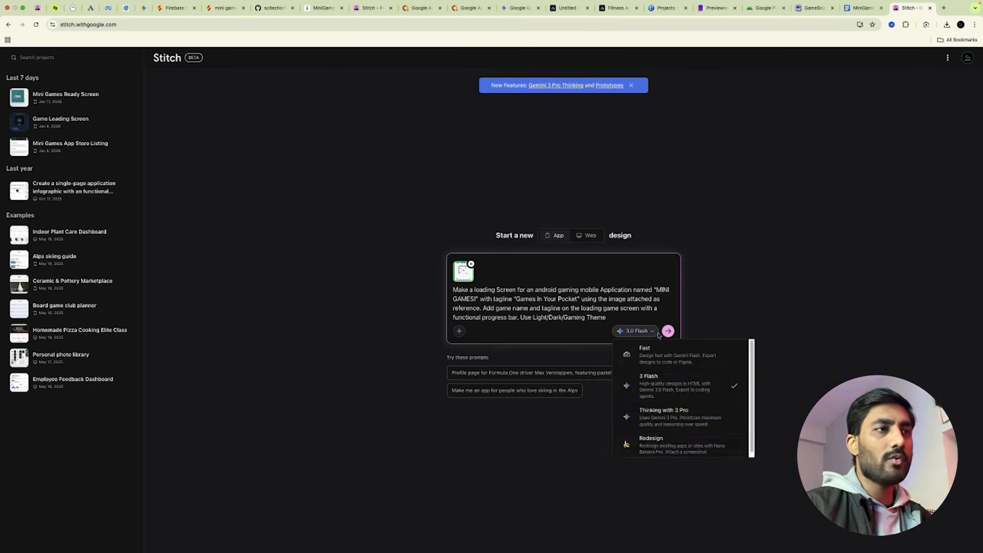
{"action": "left_click", "coordinate": [671, 418]}
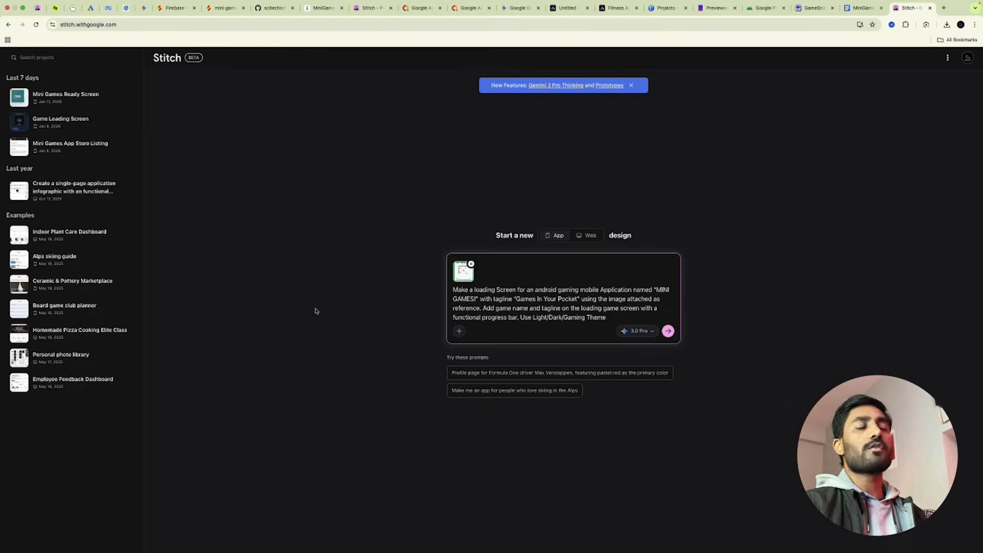
Open the Mini Games project and review the reference image, loading screen designs and wireframe screenshot.
{"action": "left_click", "coordinate": [372, 7]}
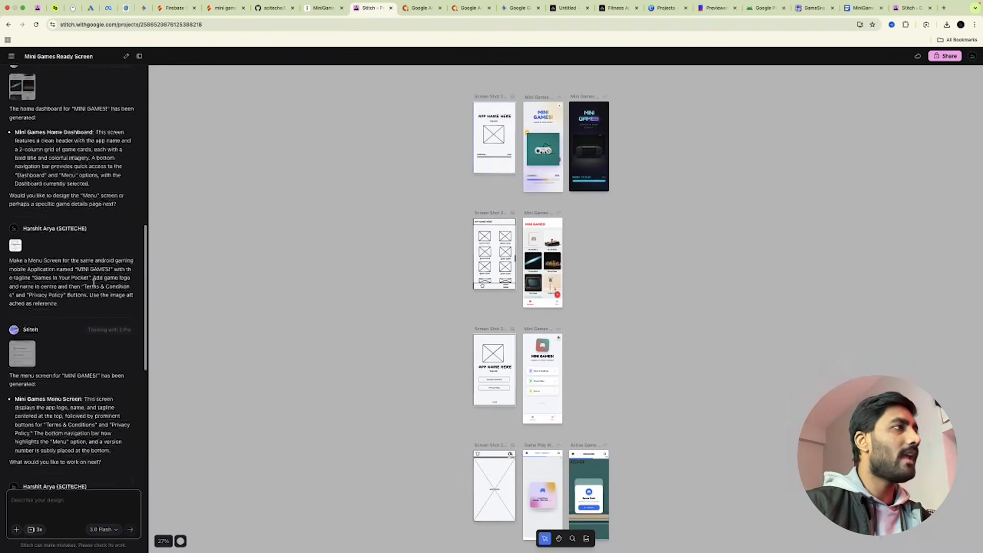
{"action": "right_click", "coordinate": [88, 282]}
{"action": "scroll", "coordinate": [88, 282], "scroll_direction": "up", "scroll_amount": 3}
{"action": "left_click", "coordinate": [288, 239]}
{"action": "scroll", "coordinate": [14, 129], "scroll_direction": "up", "scroll_amount": 4}
{"action": "scroll", "coordinate": [14, 129], "scroll_direction": "up", "scroll_amount": 4}
{"action": "left_click", "coordinate": [16, 97]}
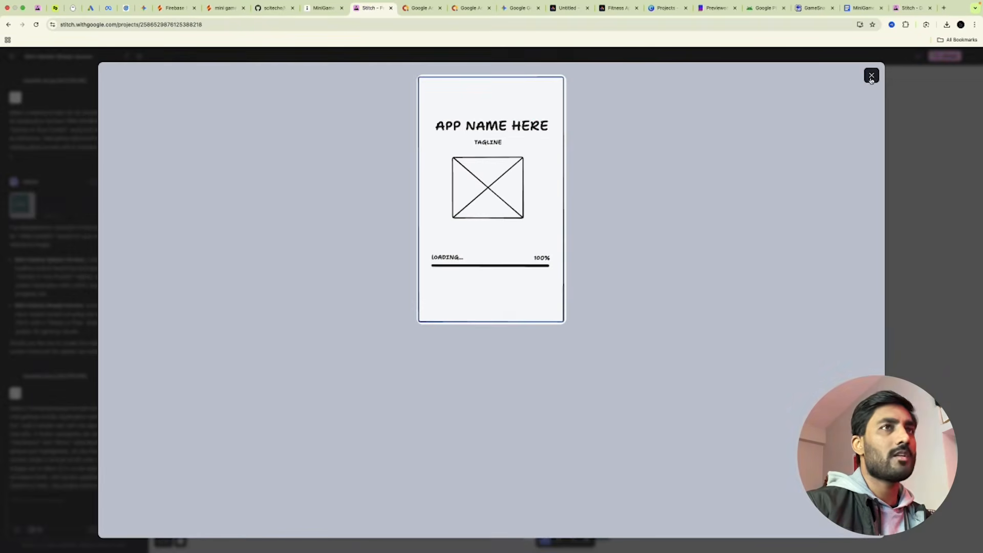
{"action": "left_click", "coordinate": [871, 75]}
{"action": "left_click", "coordinate": [544, 149]}
{"action": "left_click", "coordinate": [582, 134]}
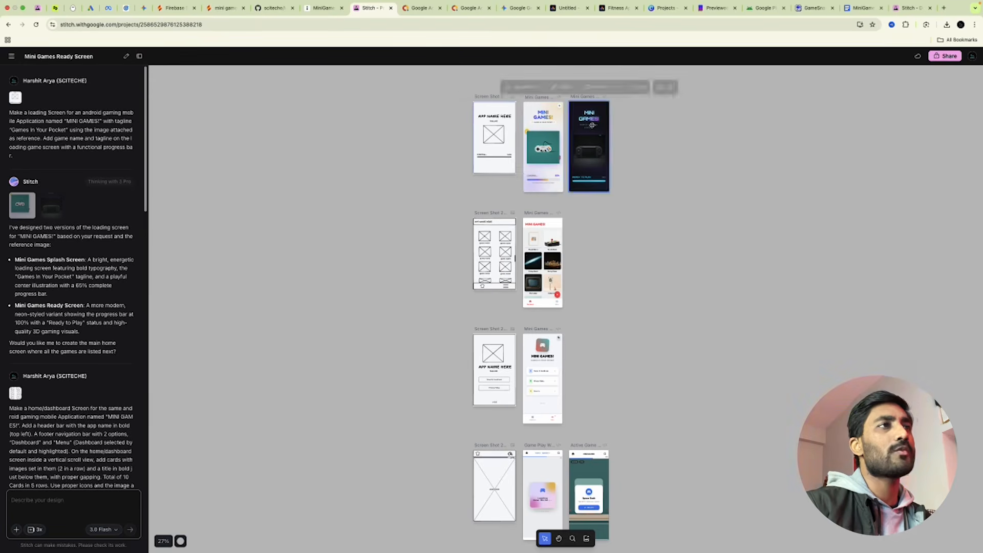
{"action": "left_click", "coordinate": [501, 122]}
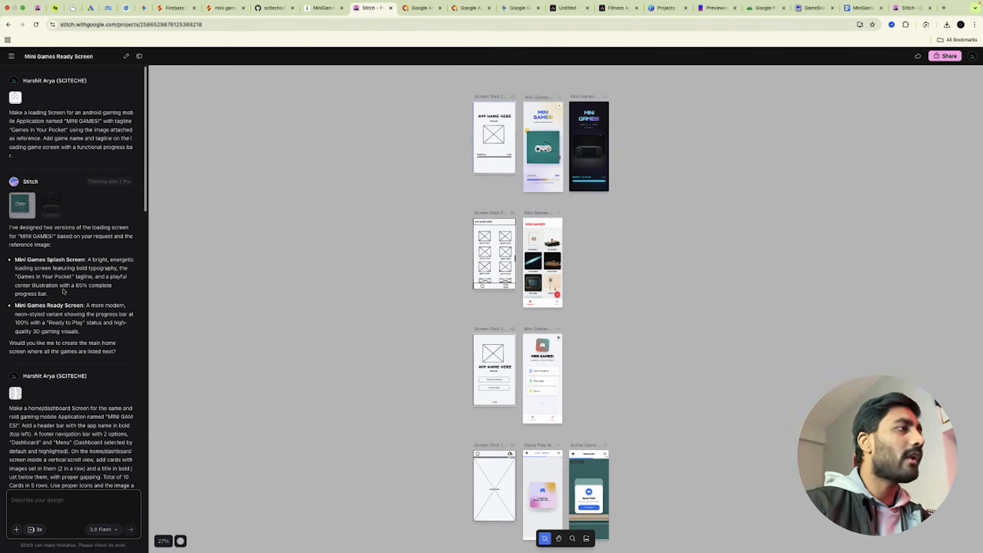
{"action": "scroll", "coordinate": [32, 203], "scroll_direction": "down", "scroll_amount": 3}
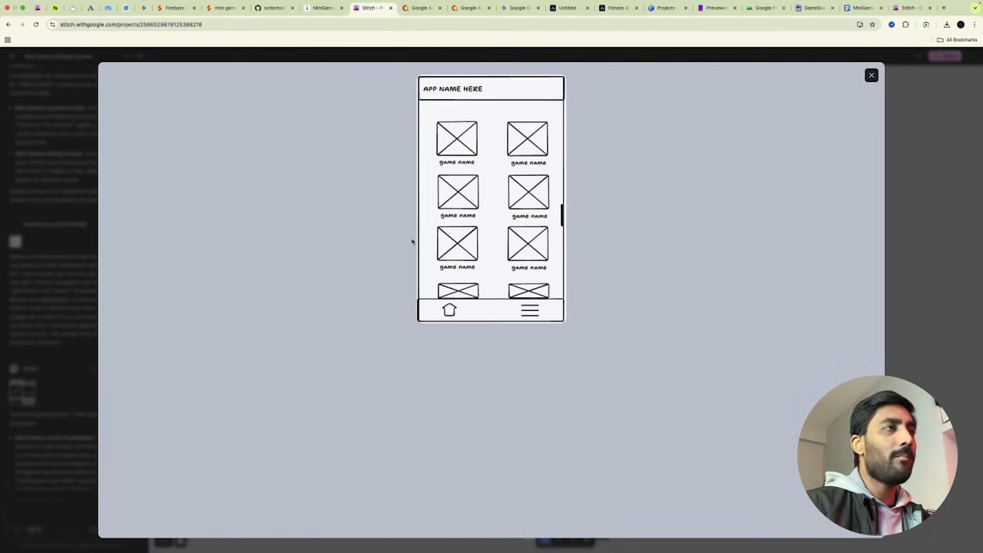
{"action": "left_click", "coordinate": [871, 75]}
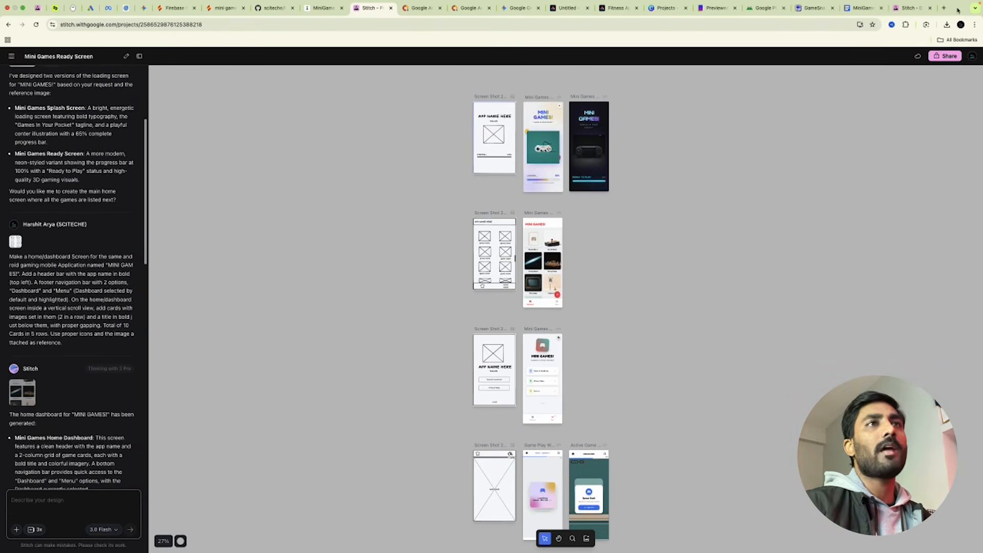
Select the Home Screen prompt paragraph in the MiniGamesAppPublishAndMonetize document and return to Stitch.
{"action": "left_click", "coordinate": [862, 8]}
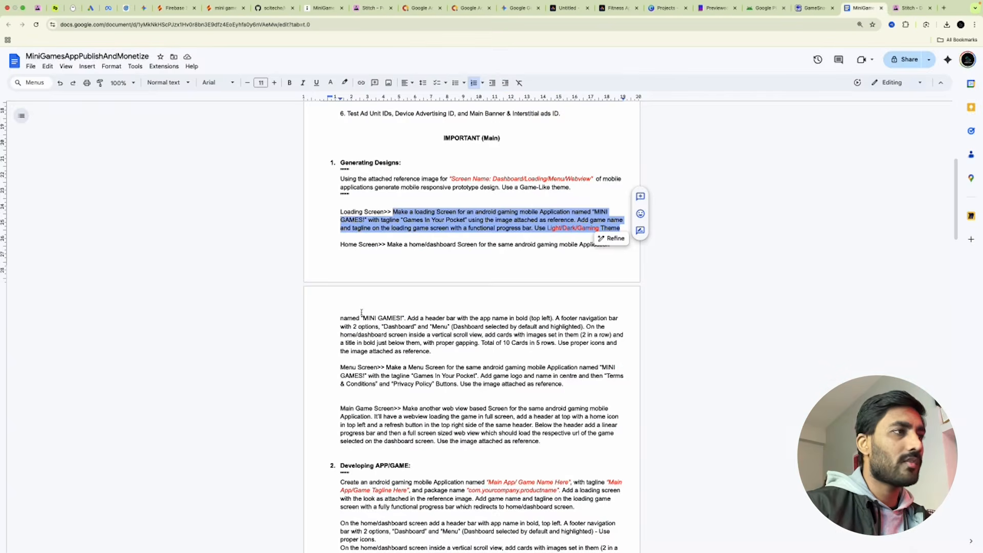
{"action": "left_click_drag", "start_coordinate": [388, 244], "coordinate": [458, 343]}
{"action": "left_click_drag", "start_coordinate": [459, 346], "coordinate": [460, 350]}
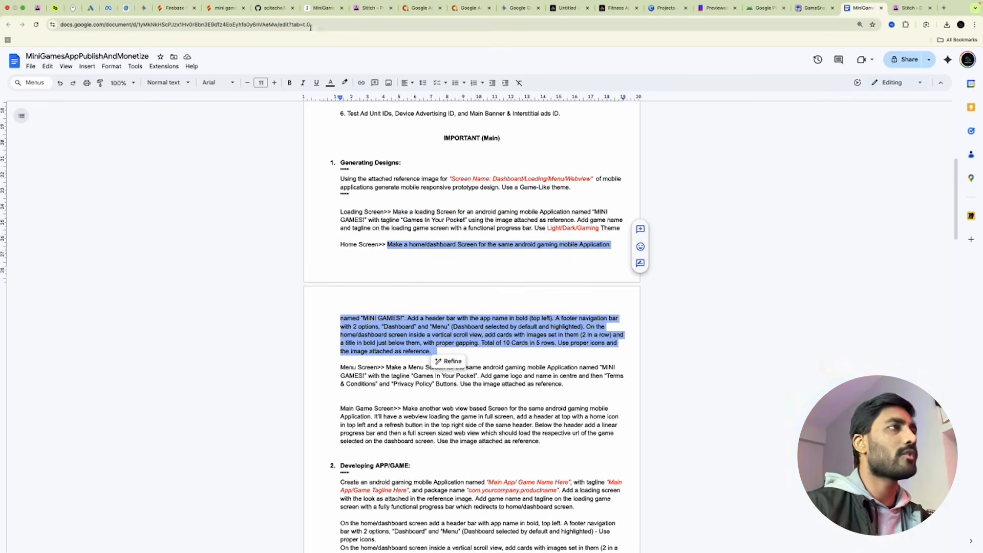
{"action": "left_click", "coordinate": [364, 9]}
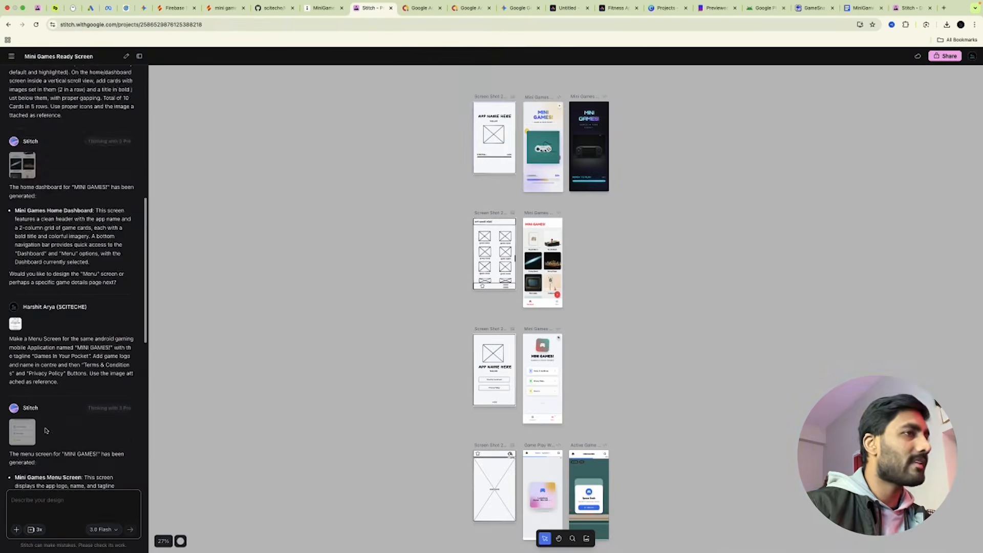
Look over the generated menu, gameplay and Active Game screens on the Stitch canvas.
{"action": "scroll", "coordinate": [47, 431], "scroll_direction": "down", "scroll_amount": 4}
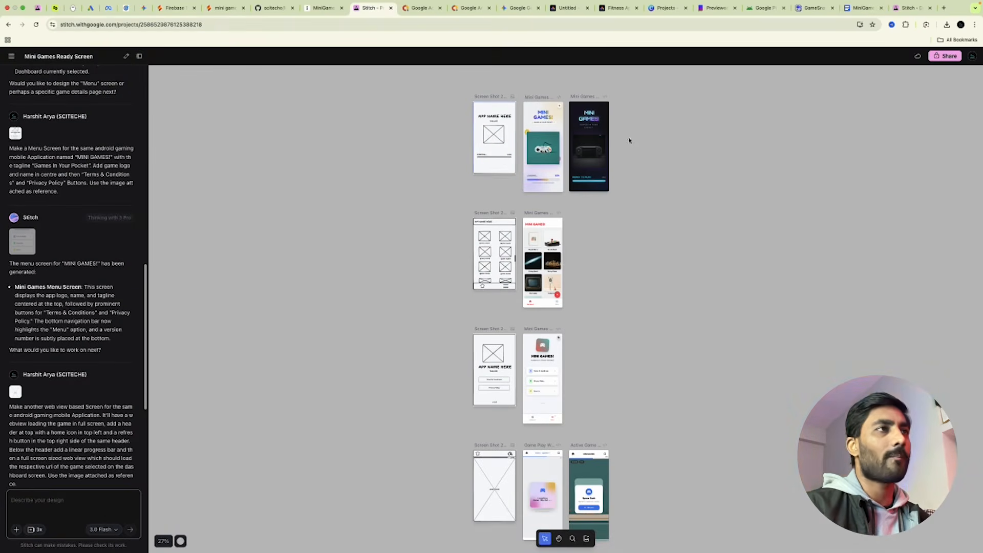
{"action": "left_click", "coordinate": [535, 266]}
{"action": "left_click", "coordinate": [529, 363]}
{"action": "left_click", "coordinate": [543, 486]}
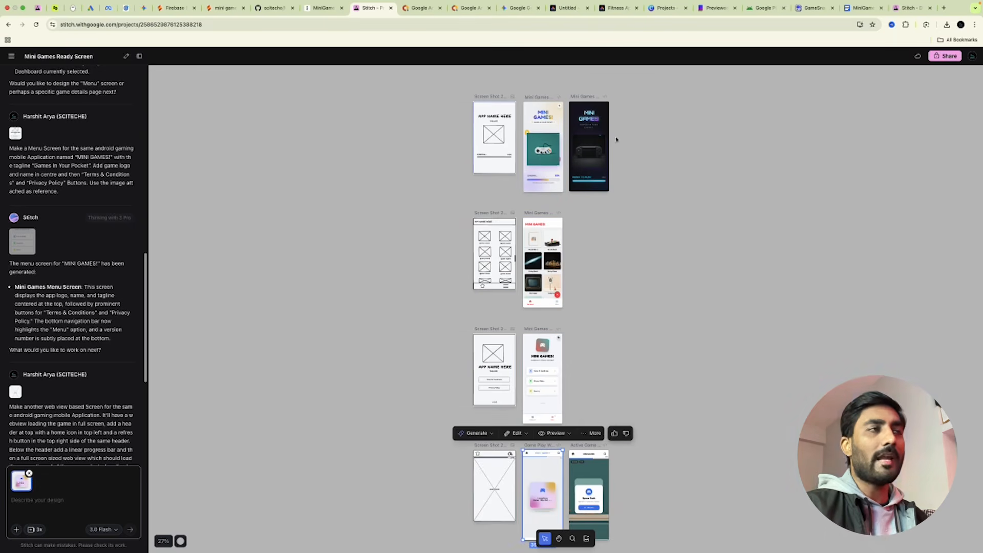
{"action": "left_click", "coordinate": [597, 497]}
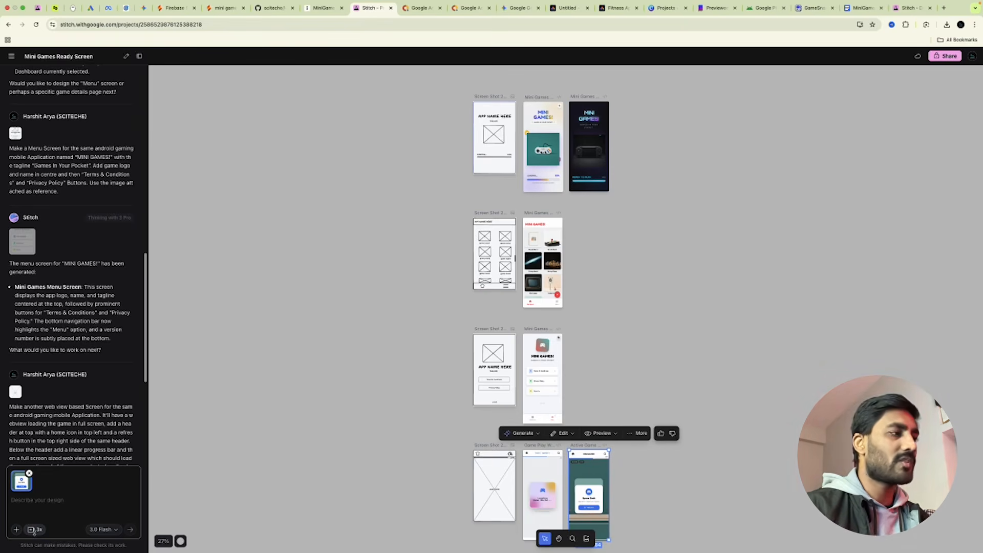
{"action": "left_click", "coordinate": [670, 246]}
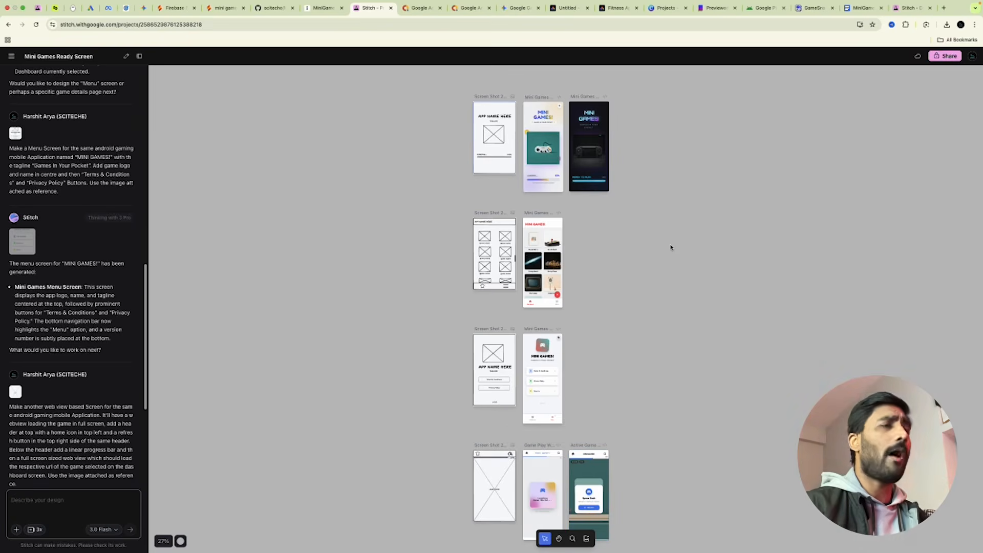
Download the top Mini Games loading screen from its More menu.
{"action": "left_click", "coordinate": [539, 136]}
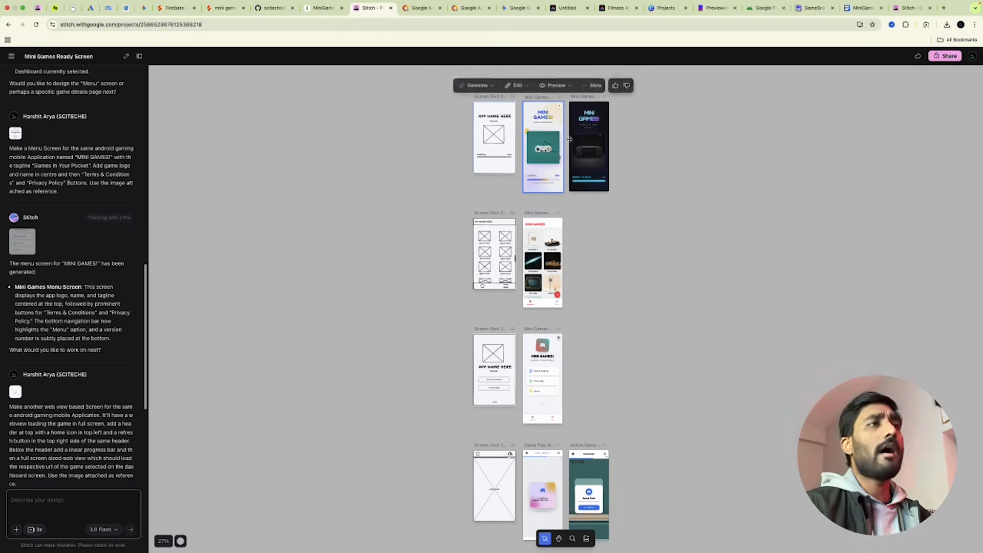
{"action": "left_click", "coordinate": [593, 85]}
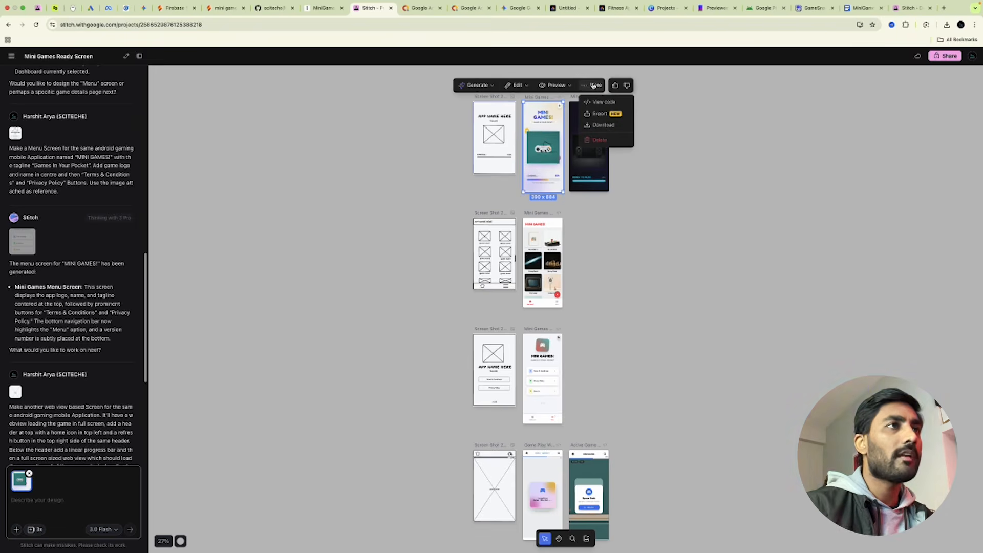
{"action": "left_click", "coordinate": [603, 126]}
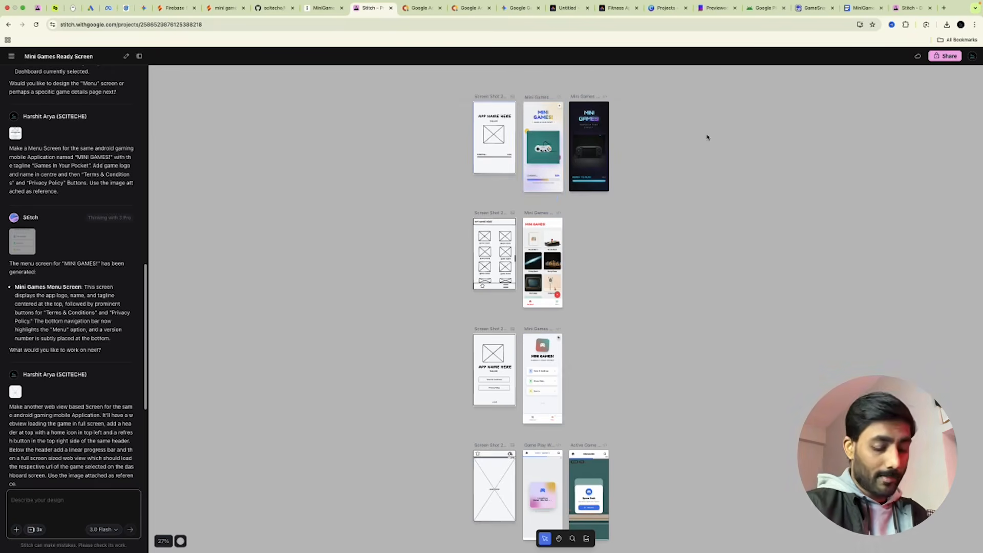
Select the Mini Games dashboard screen and attach it to the chat.
{"action": "scroll", "coordinate": [707, 136], "scroll_direction": "up", "scroll_amount": 5}
{"action": "scroll", "coordinate": [683, 119], "scroll_direction": "up", "scroll_amount": 3}
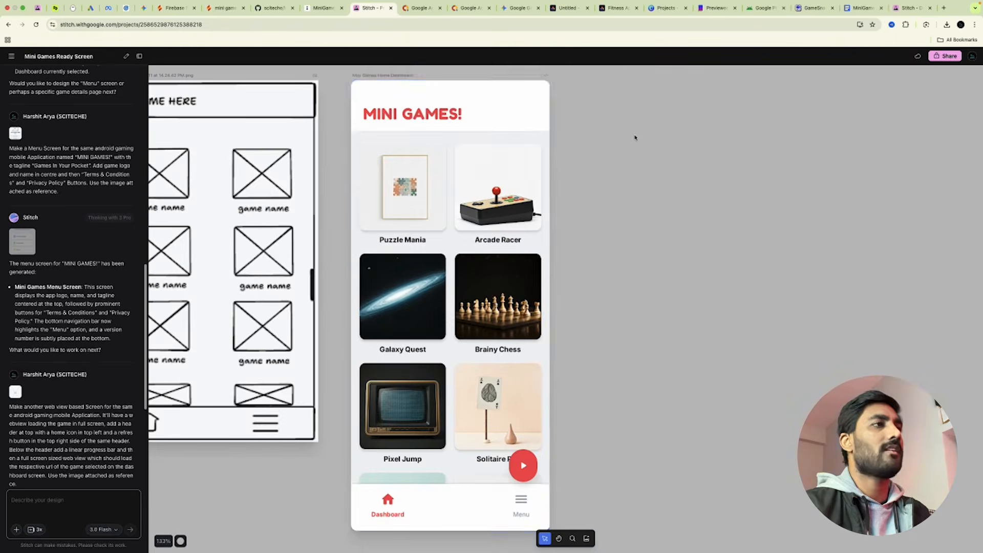
{"action": "left_click", "coordinate": [503, 489]}
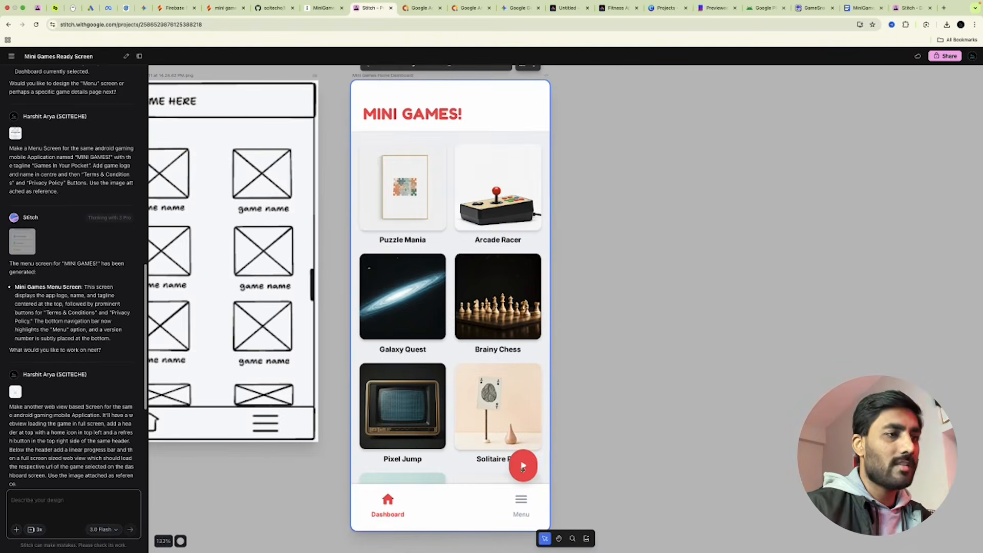
{"action": "left_click", "coordinate": [414, 139]}
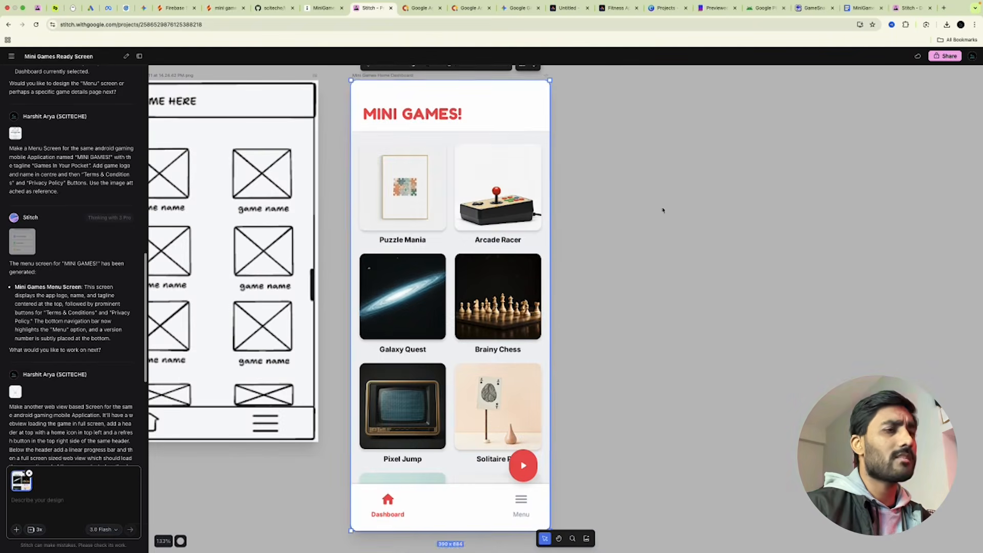
Box the dashboard's MINI GAMES title in Annotate mode, then exit and discard the draft.
{"action": "scroll", "coordinate": [500, 167], "scroll_direction": "up", "scroll_amount": 2}
{"action": "left_click", "coordinate": [429, 118]}
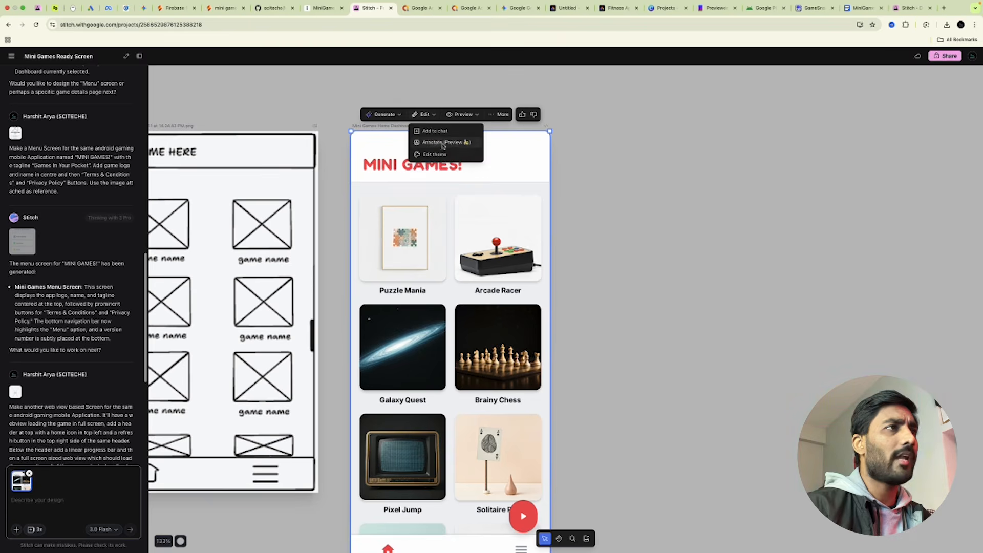
{"action": "left_click", "coordinate": [444, 143]}
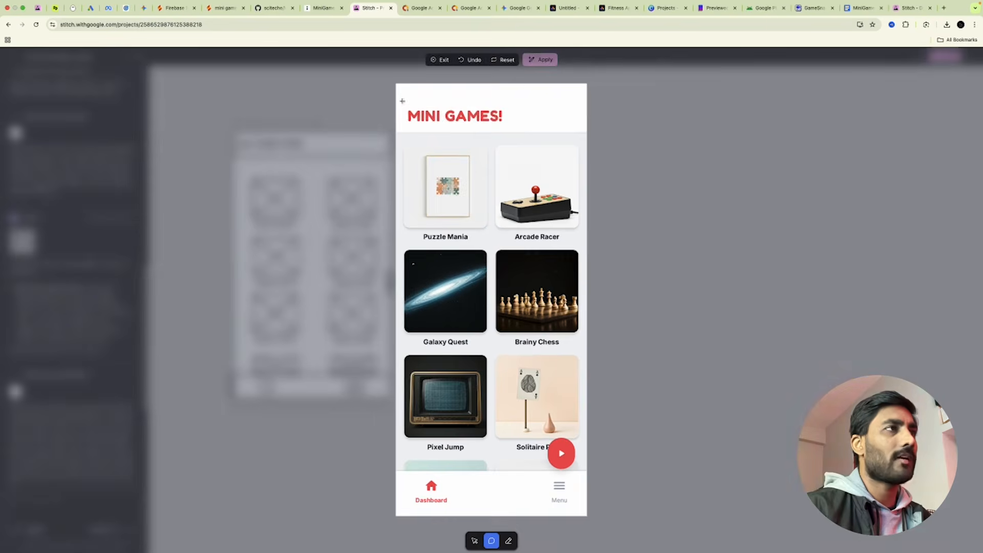
{"action": "left_click_drag", "start_coordinate": [403, 101], "coordinate": [511, 134]}
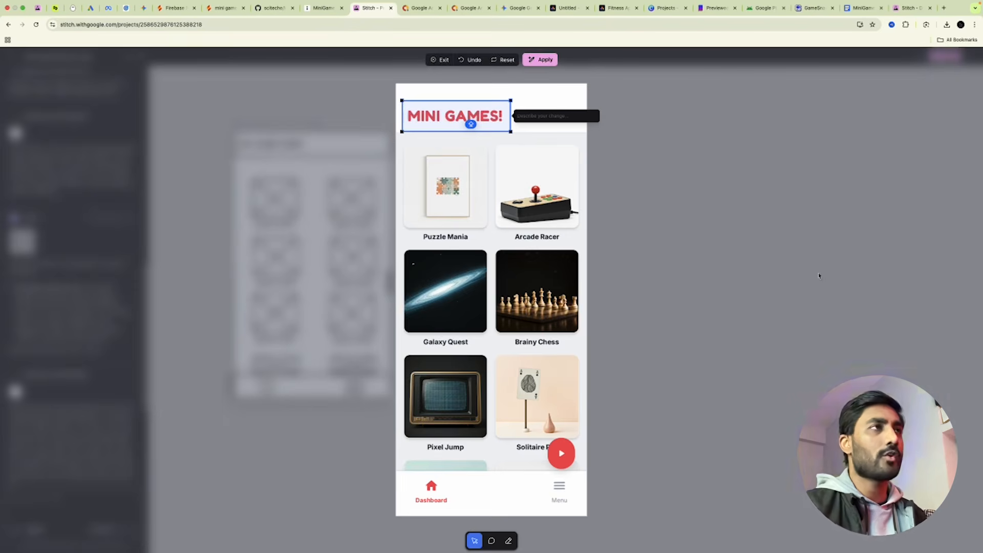
{"action": "left_click", "coordinate": [440, 60]}
{"action": "left_click", "coordinate": [548, 321]}
{"action": "scroll", "coordinate": [654, 264], "scroll_direction": "up", "scroll_amount": 5}
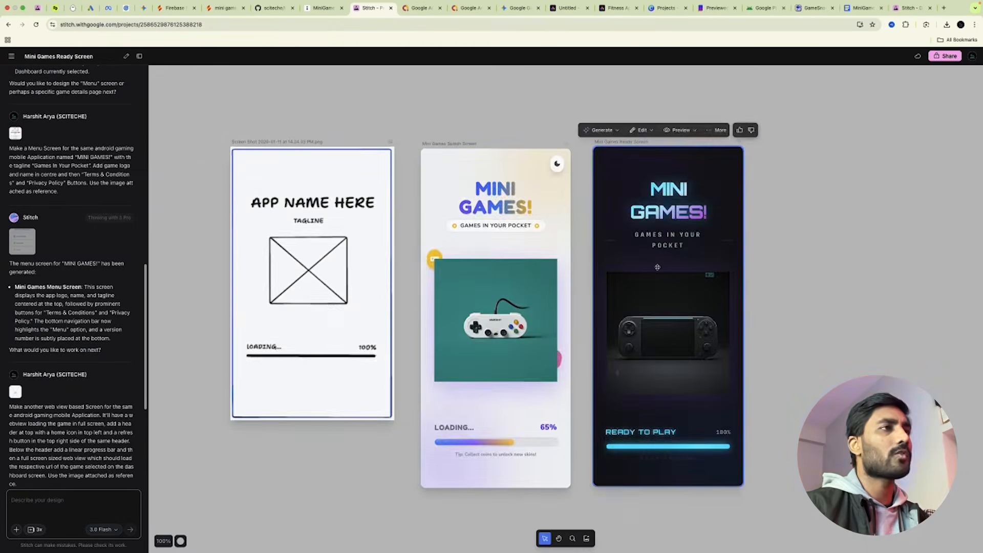
{"action": "scroll", "coordinate": [657, 267], "scroll_direction": "down", "scroll_amount": 10}
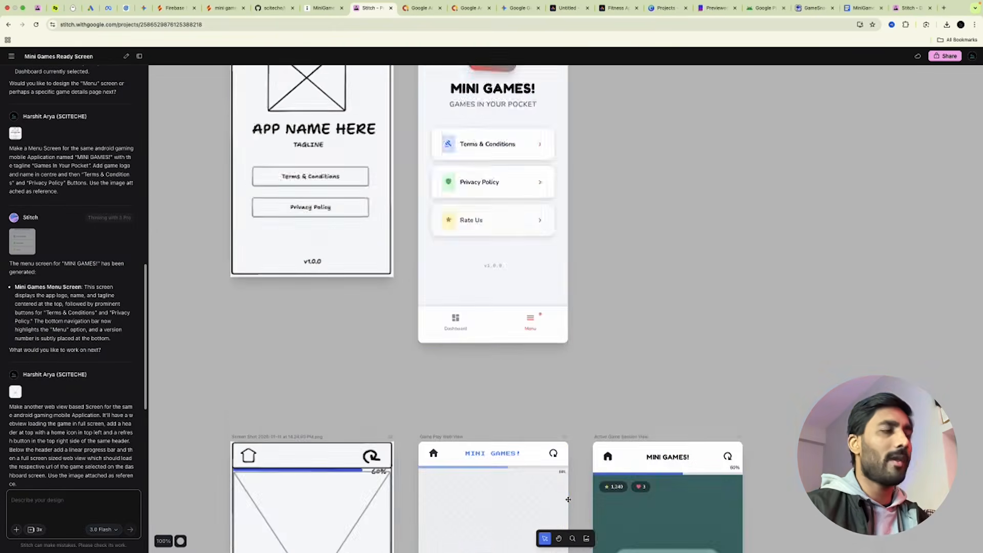
{"action": "scroll", "coordinate": [568, 499], "scroll_direction": "down", "scroll_amount": 5}
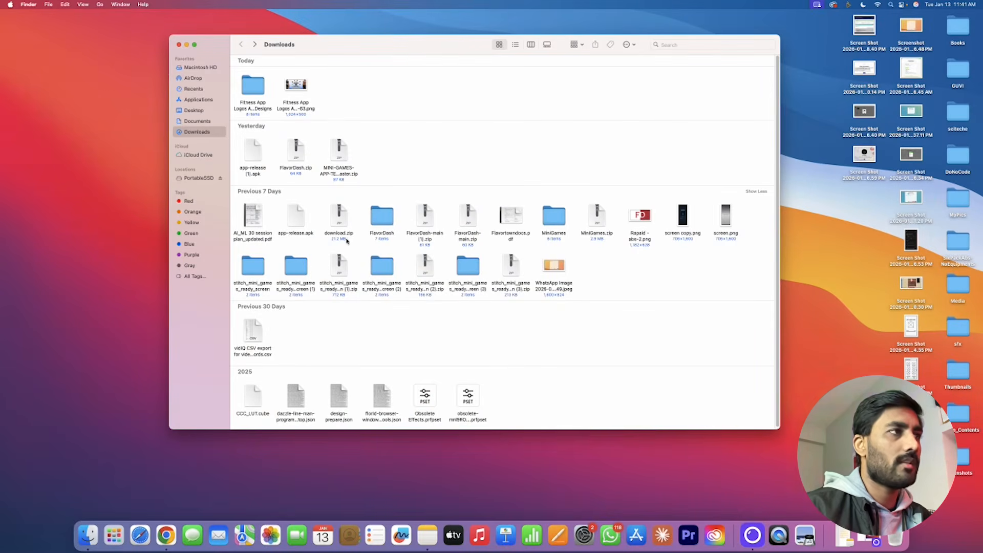
Open the stitch_mini_games_ready_screen (3) download and preview its code.html in Safari.
{"action": "left_click", "coordinate": [466, 275]}
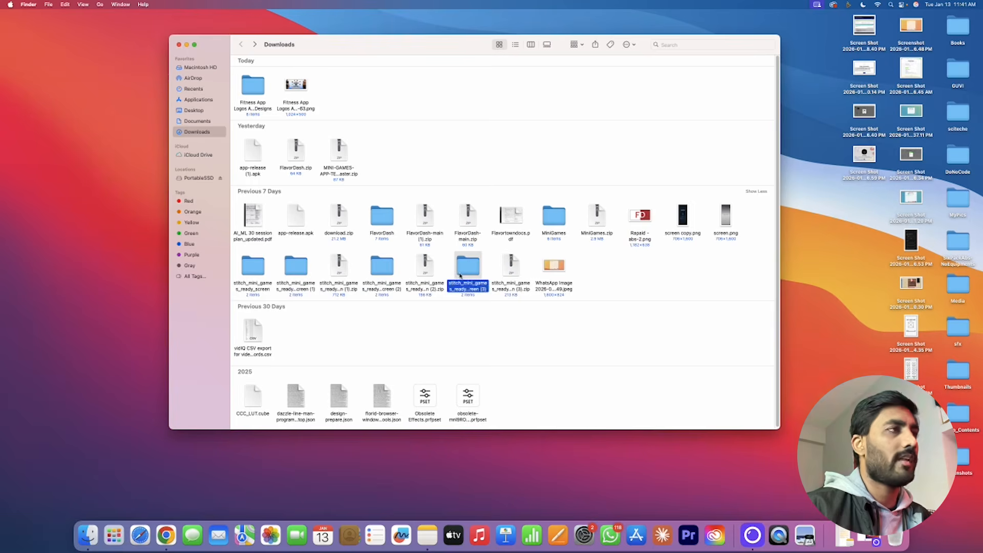
{"action": "double_click", "coordinate": [465, 272]}
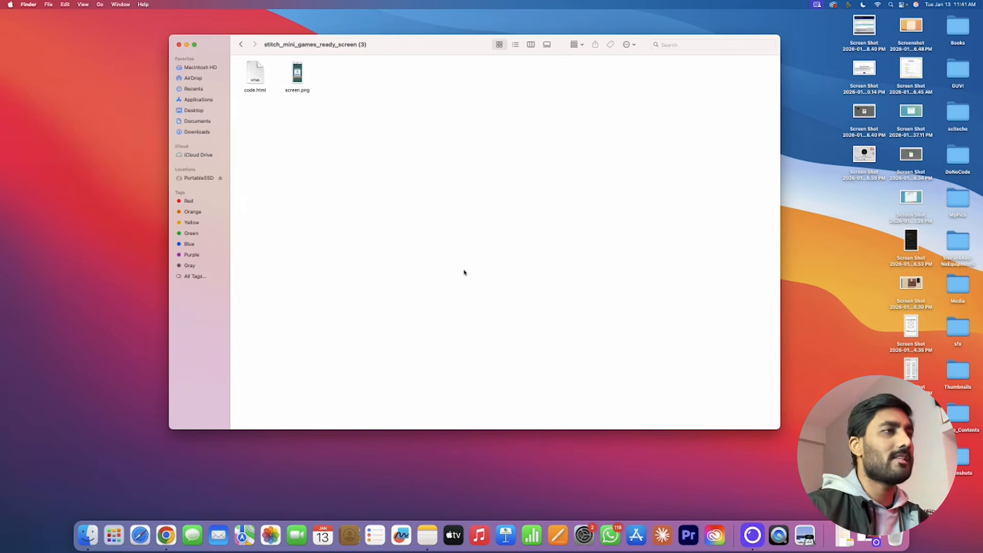
{"action": "double_click", "coordinate": [256, 74]}
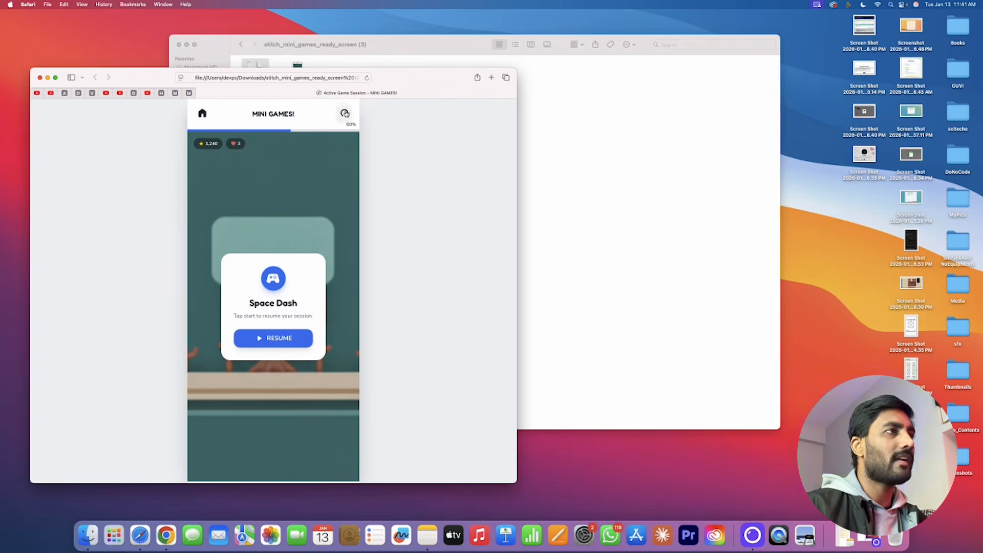
{"action": "left_click", "coordinate": [48, 77]}
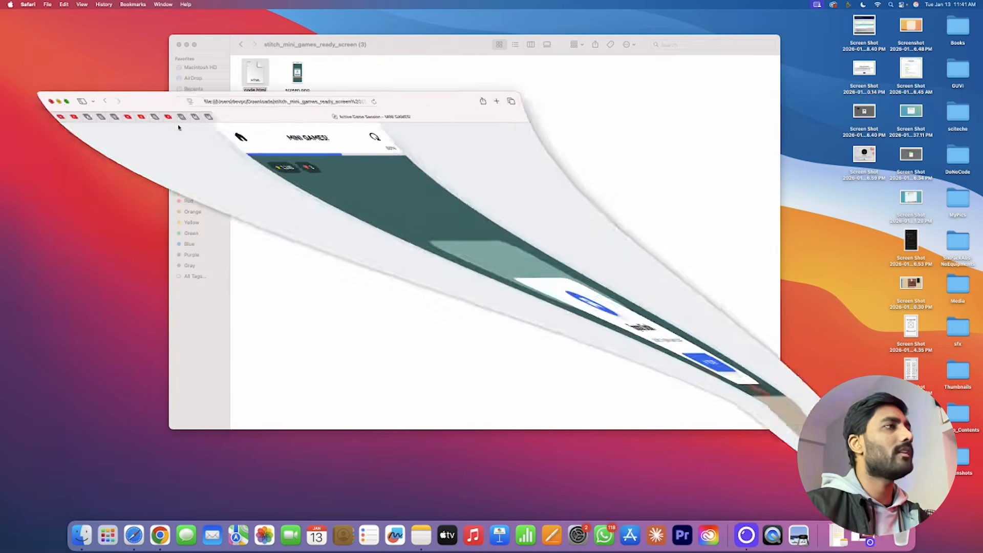
View screen.png from the (3) and (2) export folders, then start a new Chrome tab.
{"action": "double_click", "coordinate": [296, 75]}
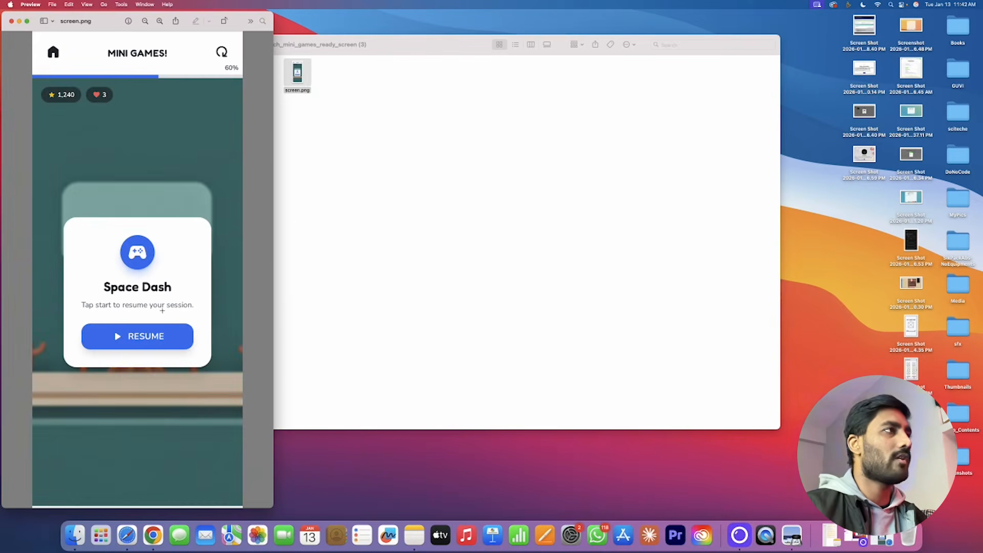
{"action": "left_click", "coordinate": [11, 21]}
{"action": "left_click", "coordinate": [249, 45]}
{"action": "left_click", "coordinate": [247, 45]}
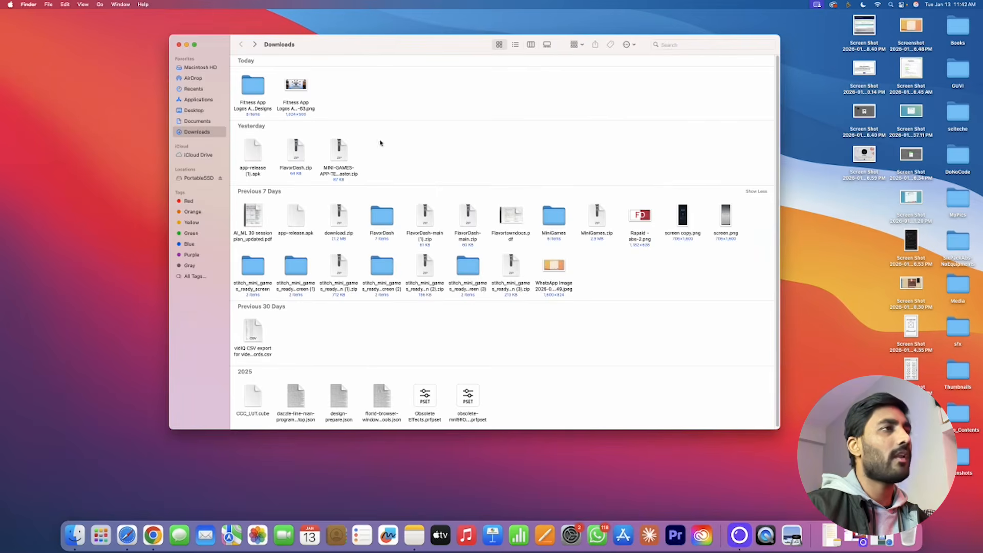
{"action": "double_click", "coordinate": [380, 261]}
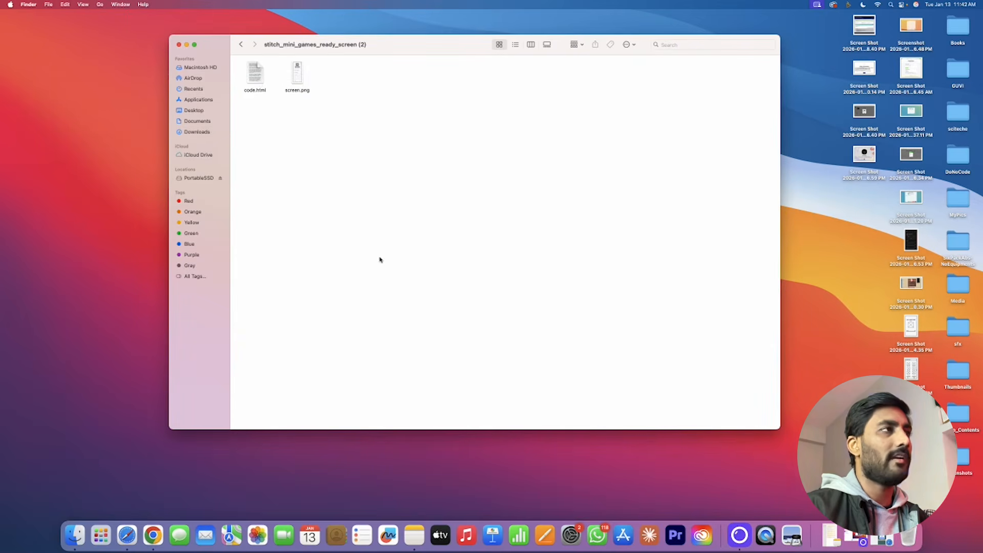
{"action": "double_click", "coordinate": [298, 74]}
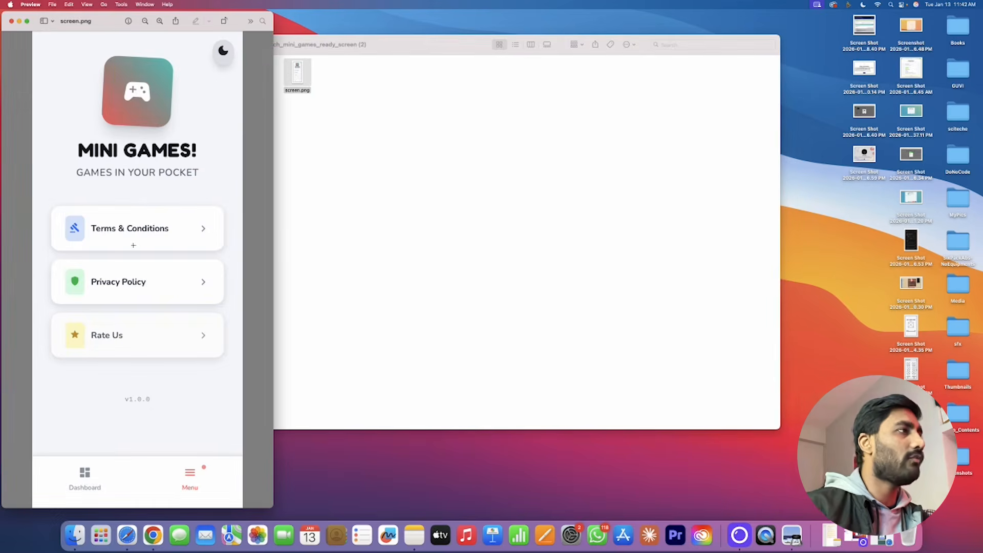
{"action": "left_click", "coordinate": [11, 22]}
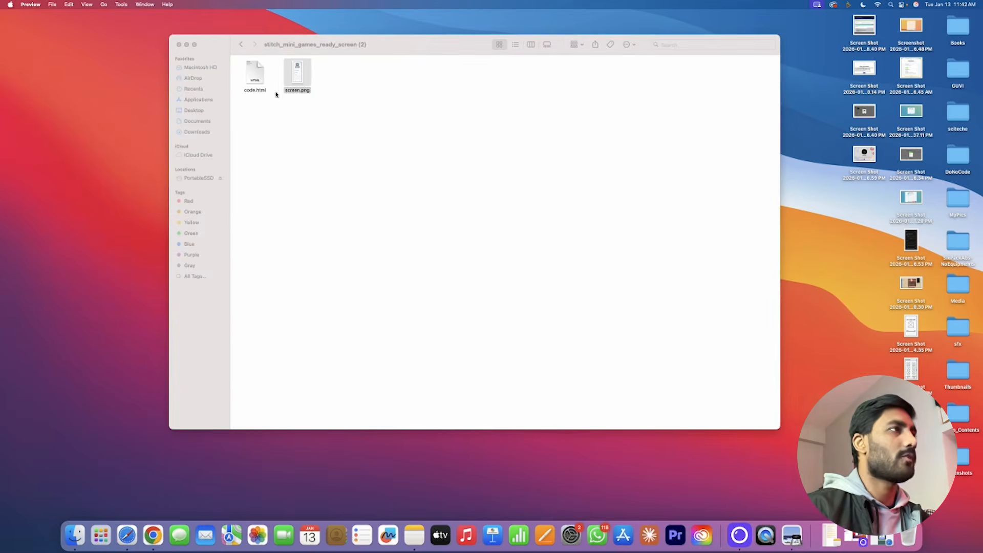
{"action": "left_click", "coordinate": [152, 535]}
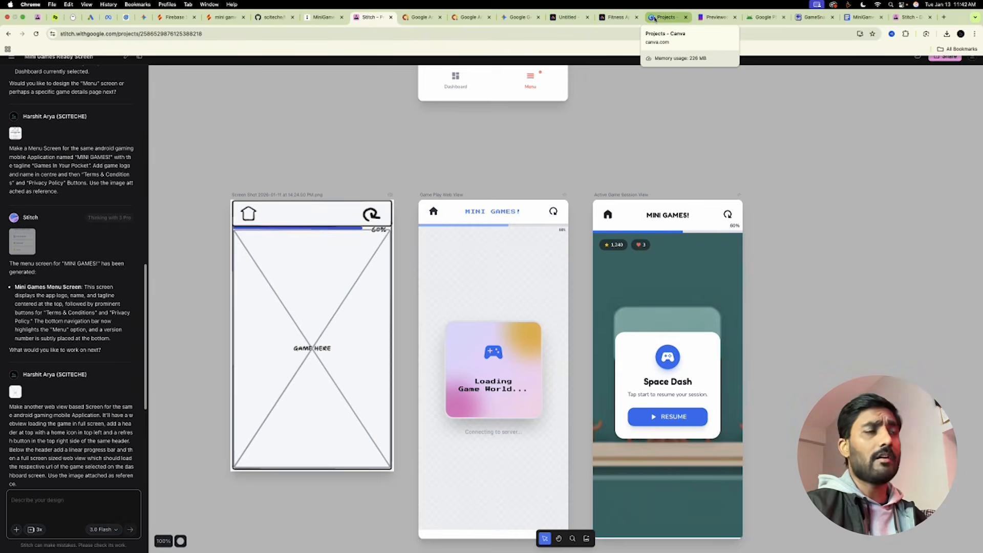
{"action": "key", "text": "super+t"}
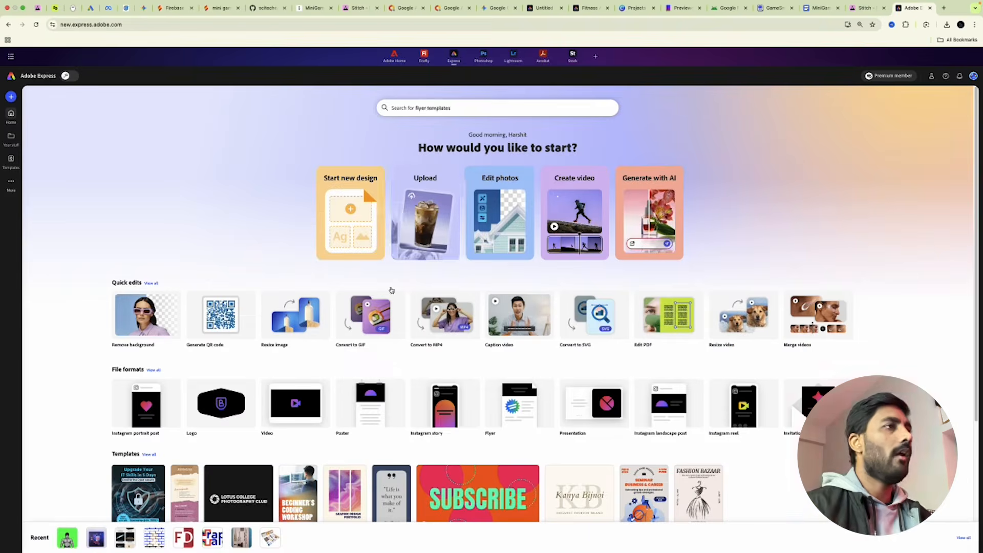
Replace the page image with the Mini Games menu screen file and start Remove object on it.
{"action": "left_click", "coordinate": [425, 220]}
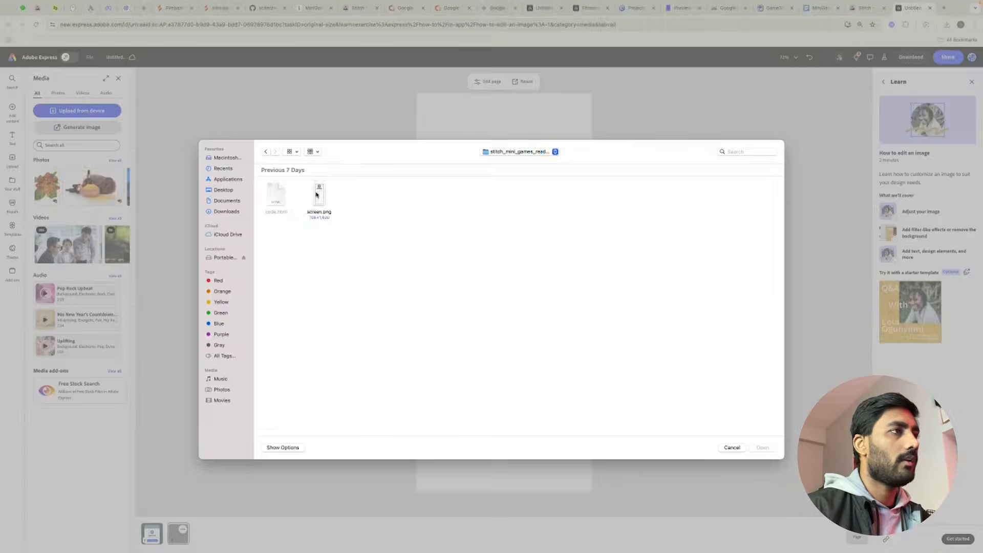
{"action": "double_click", "coordinate": [321, 196]}
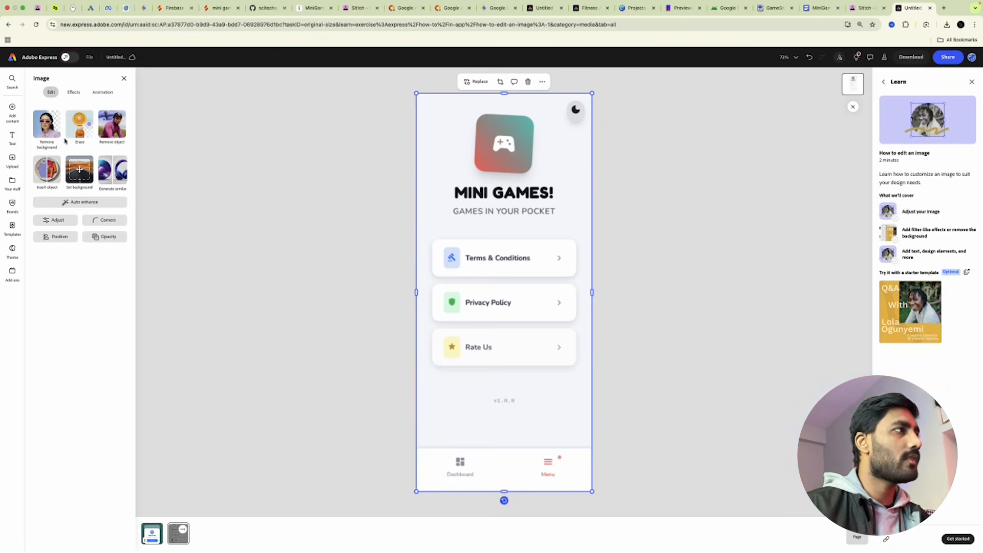
{"action": "left_click", "coordinate": [122, 125]}
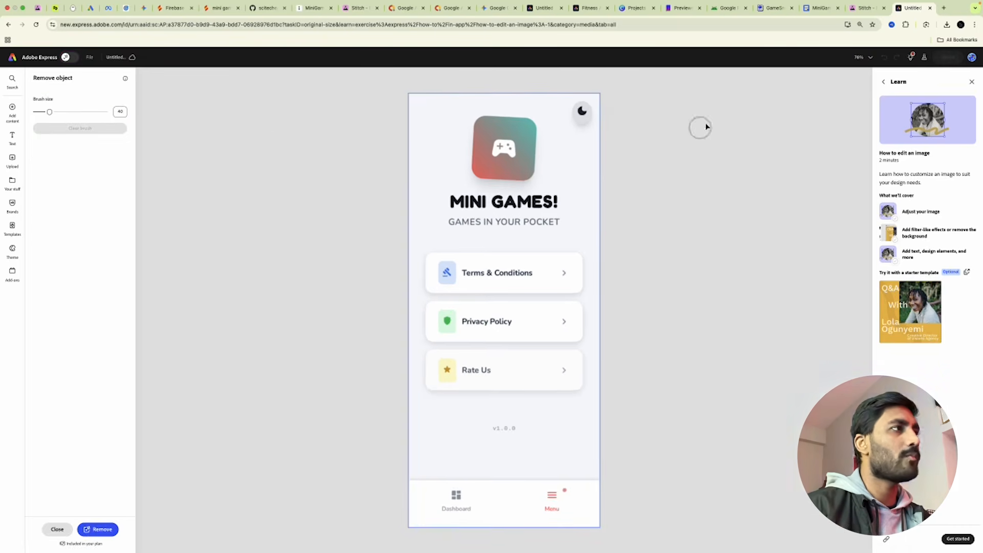
Brush over the top-right moon icon, remove it, and keep the cleaned result.
{"action": "left_click", "coordinate": [581, 111]}
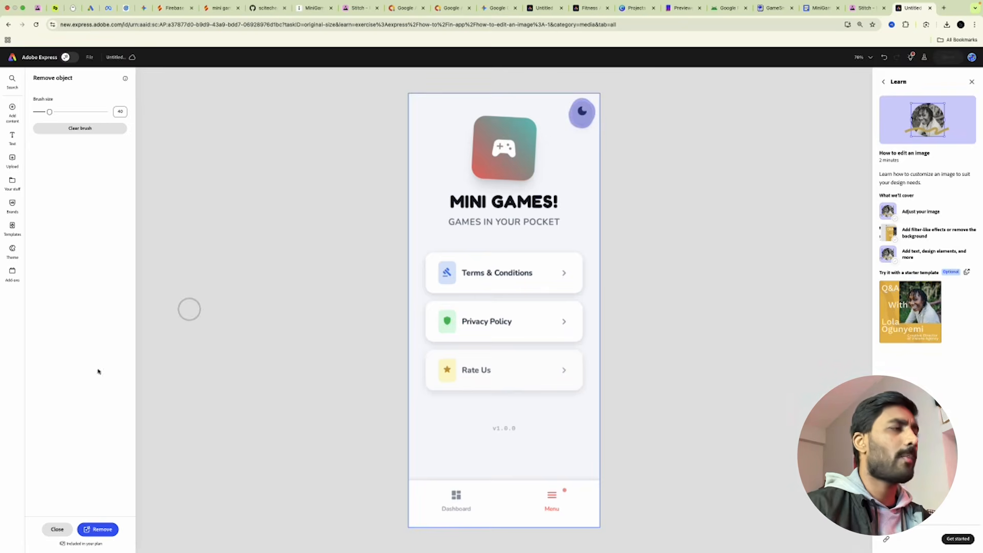
{"action": "left_click", "coordinate": [102, 530]}
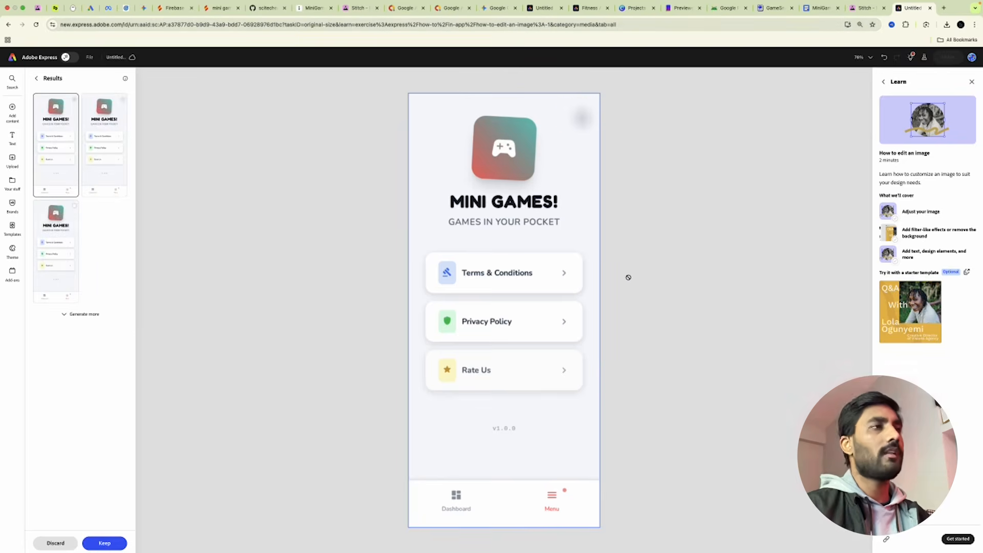
{"action": "left_click", "coordinate": [106, 547]}
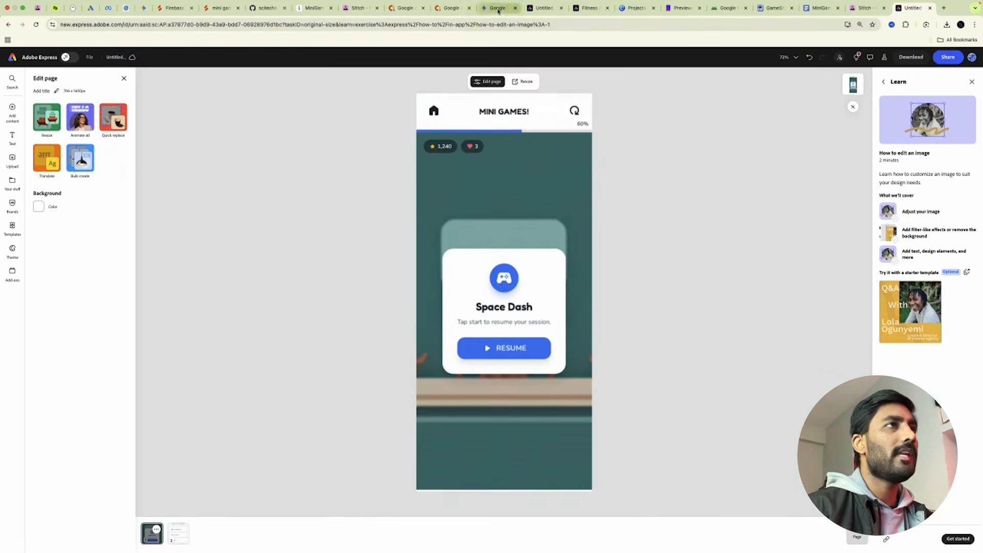
Switch to the other Mini Games design and flip through its games list, Terms and Space Dash pages.
{"action": "left_click", "coordinate": [540, 11]}
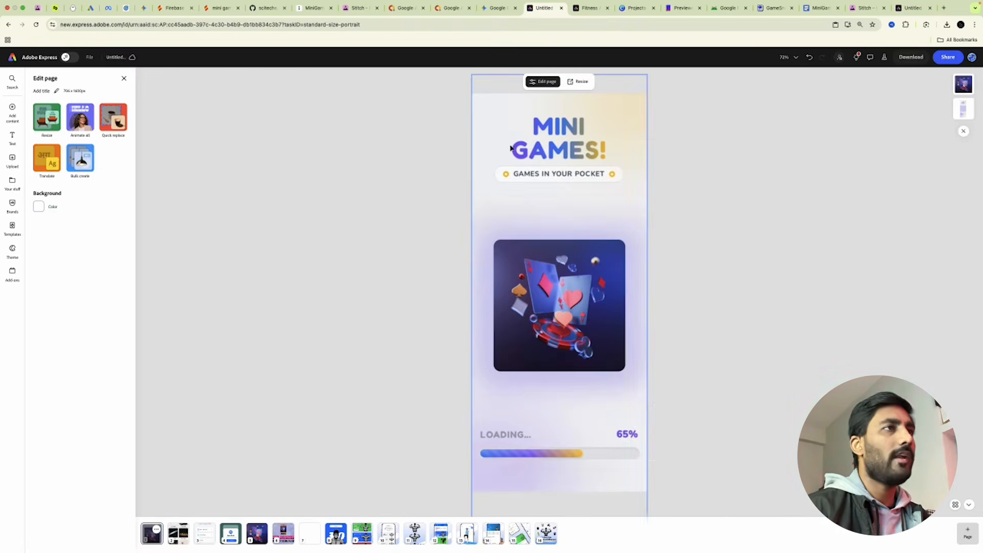
{"action": "left_click", "coordinate": [180, 533]}
{"action": "left_click", "coordinate": [213, 536]}
{"action": "left_click", "coordinate": [230, 535]}
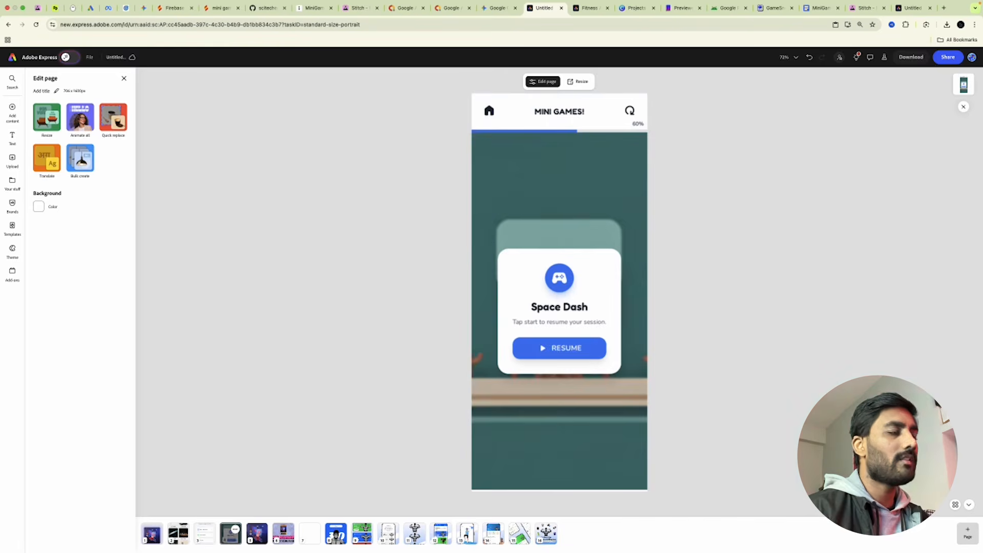
{"action": "mouse_move", "coordinate": [151, 547]}
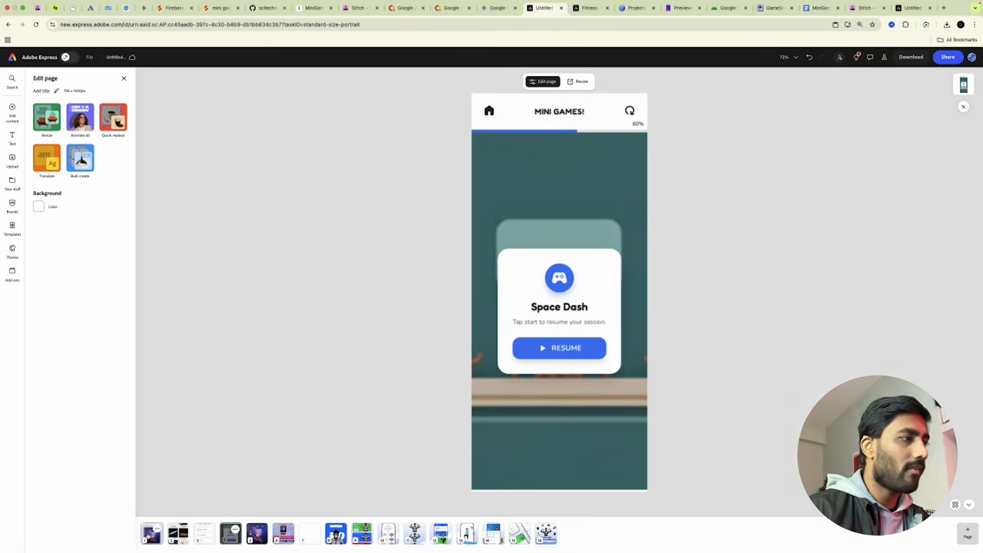
Page through again, select the loading page's playing-cards image, and open page 5 with the card artwork.
{"action": "left_click", "coordinate": [152, 533]}
{"action": "left_click", "coordinate": [185, 535]}
{"action": "left_click", "coordinate": [208, 536]}
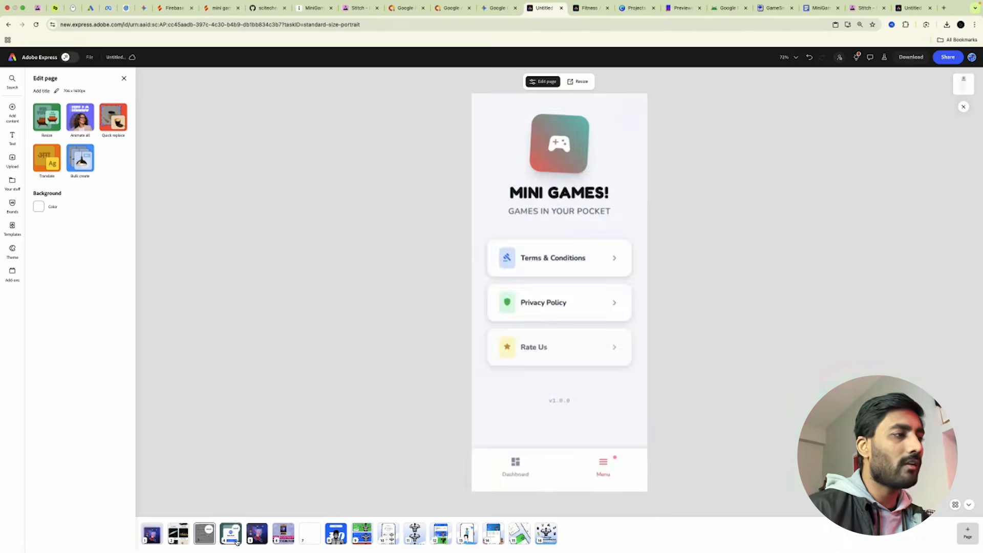
{"action": "left_click", "coordinate": [236, 542]}
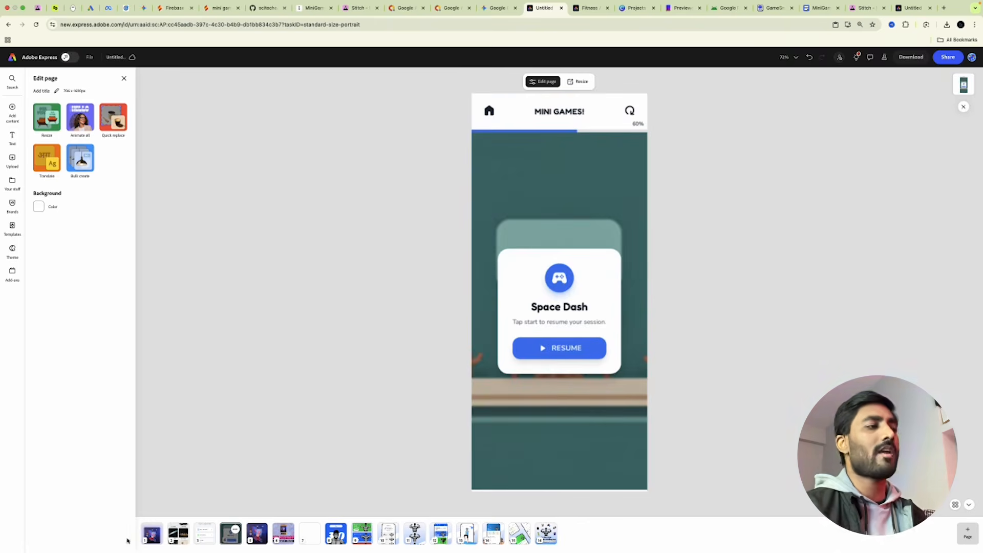
{"action": "left_click", "coordinate": [152, 534]}
{"action": "left_click", "coordinate": [518, 316]}
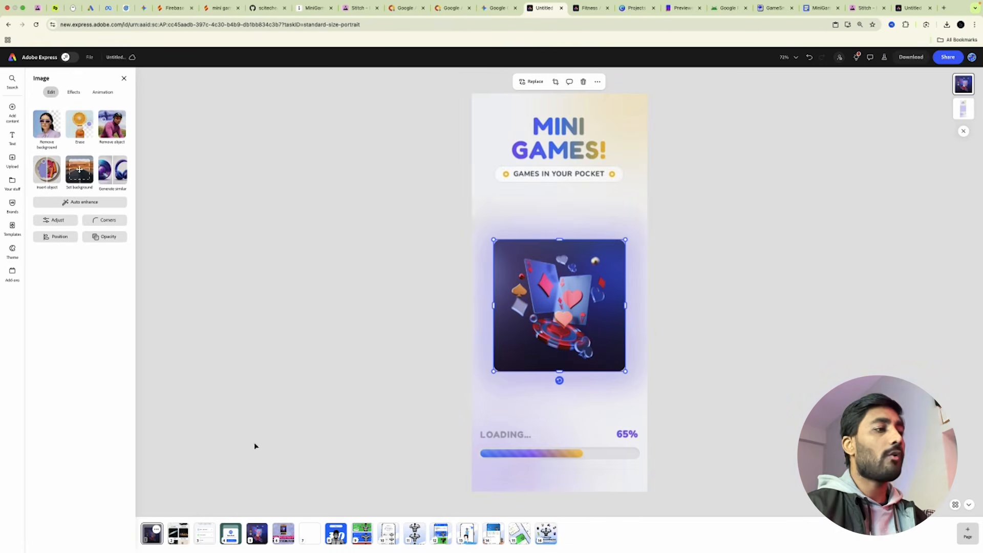
{"action": "left_click", "coordinate": [257, 535]}
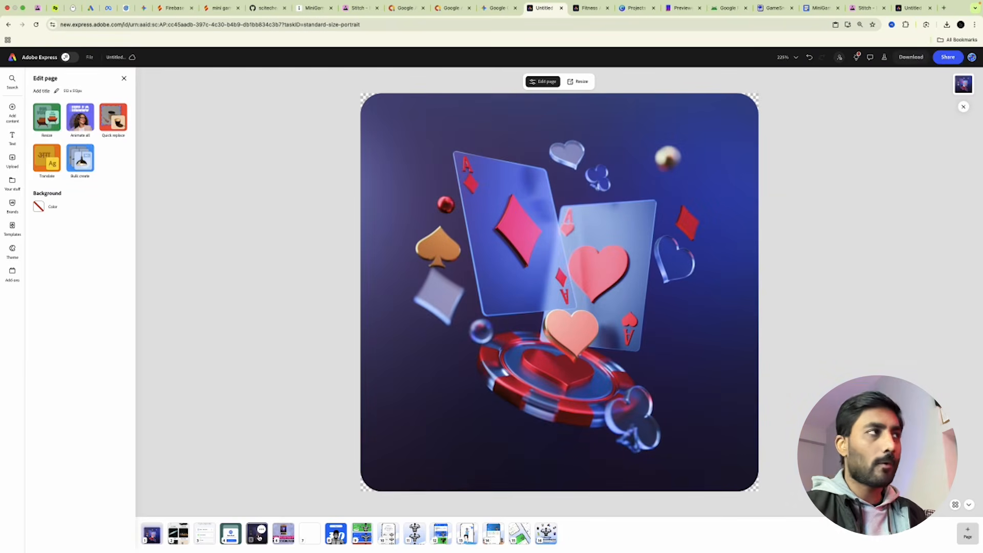
Search design elements for GAME LOGO and view all the results.
{"action": "left_click", "coordinate": [12, 110]}
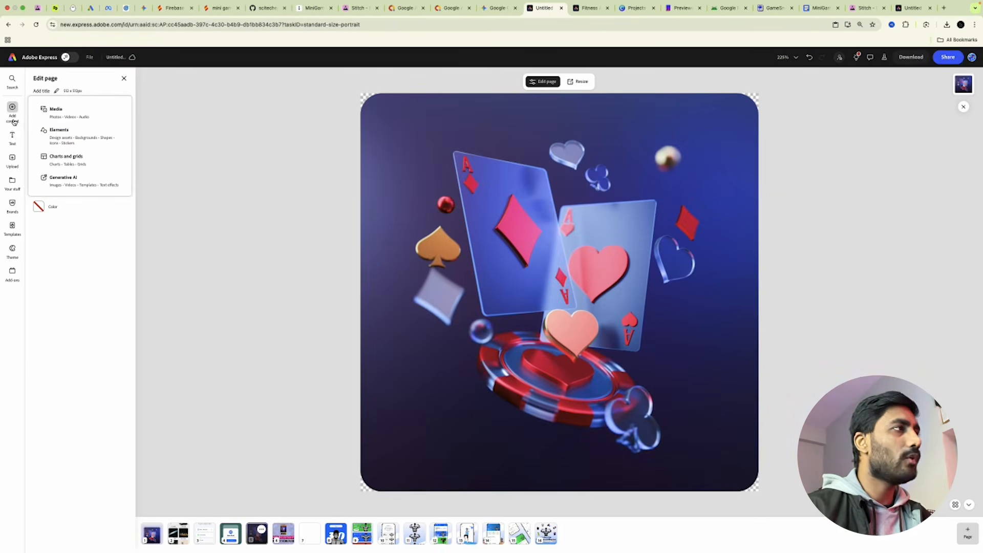
{"action": "left_click", "coordinate": [89, 131]}
{"action": "left_click", "coordinate": [73, 109]}
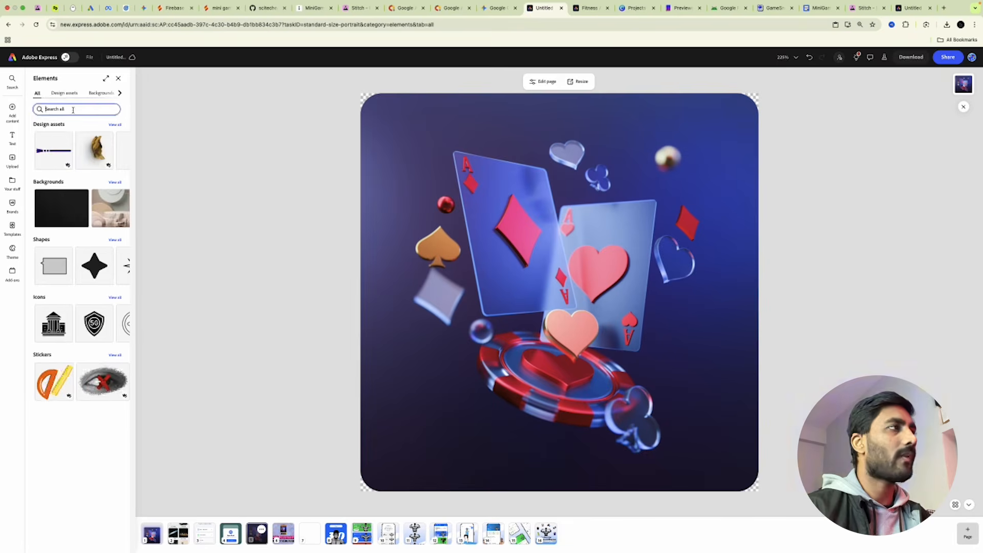
{"action": "type", "text": "Ga"}
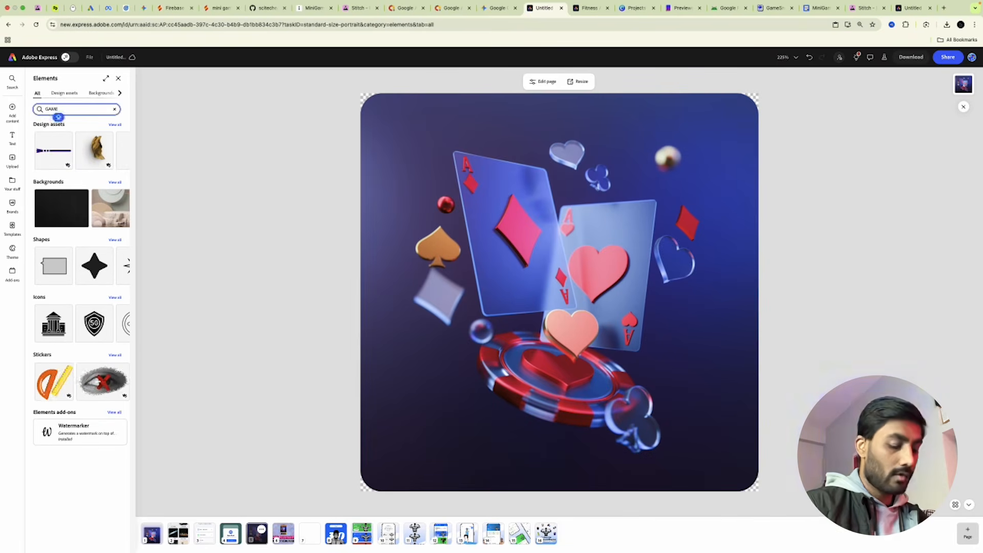
{"action": "type", "text": "LOGO"}
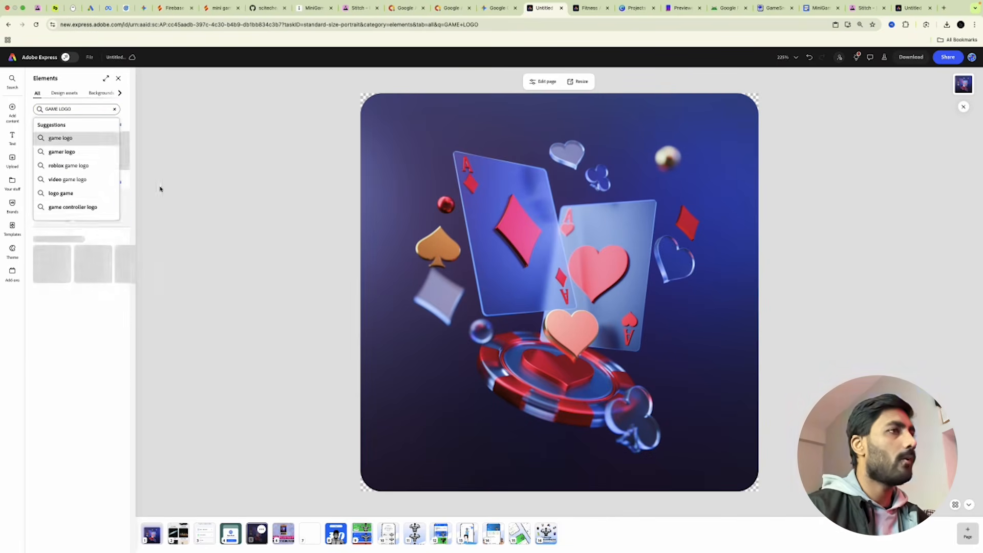
{"action": "left_click", "coordinate": [126, 183]}
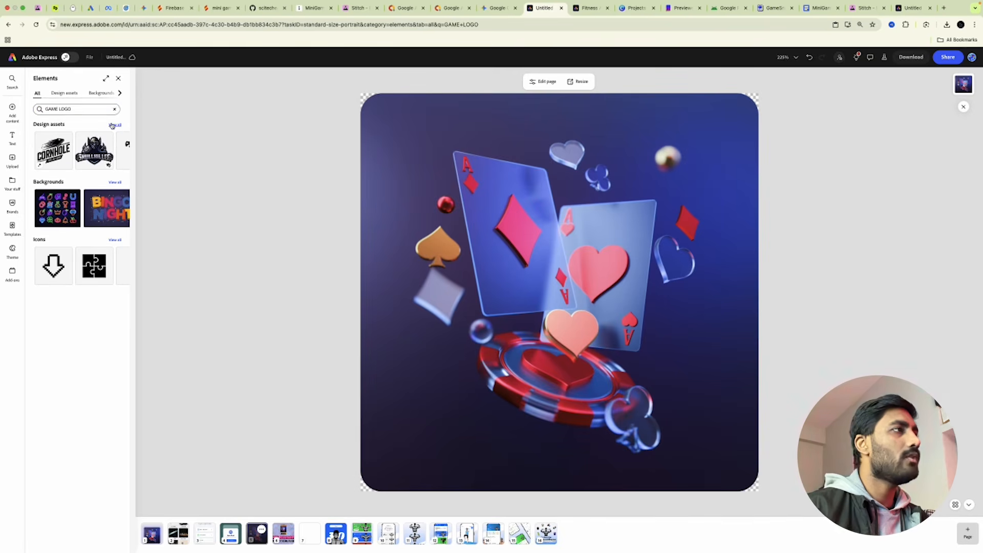
{"action": "left_click", "coordinate": [115, 125]}
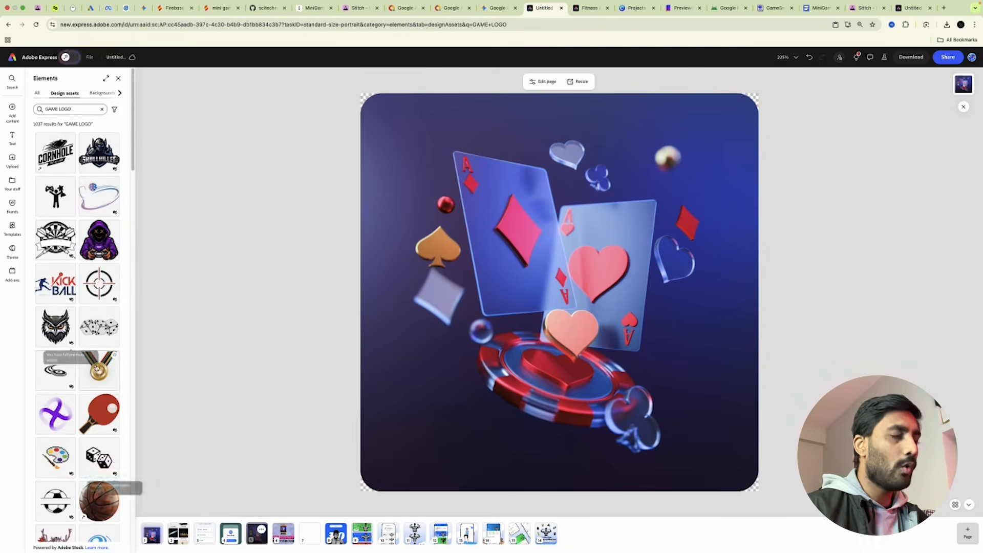
{"action": "left_click", "coordinate": [241, 167]}
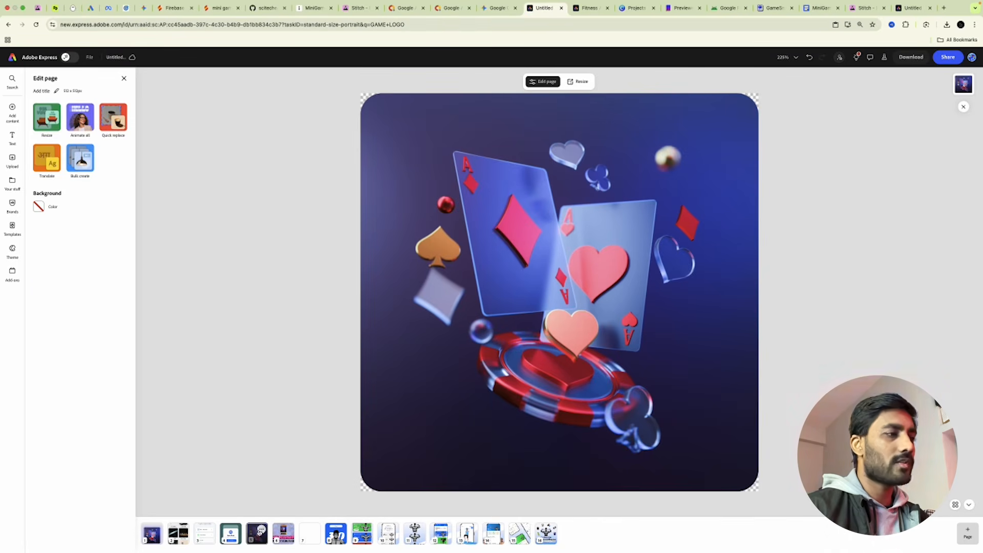
Add a blank page after the card artwork and search templates for GAME LOGO.
{"action": "left_click", "coordinate": [967, 531]}
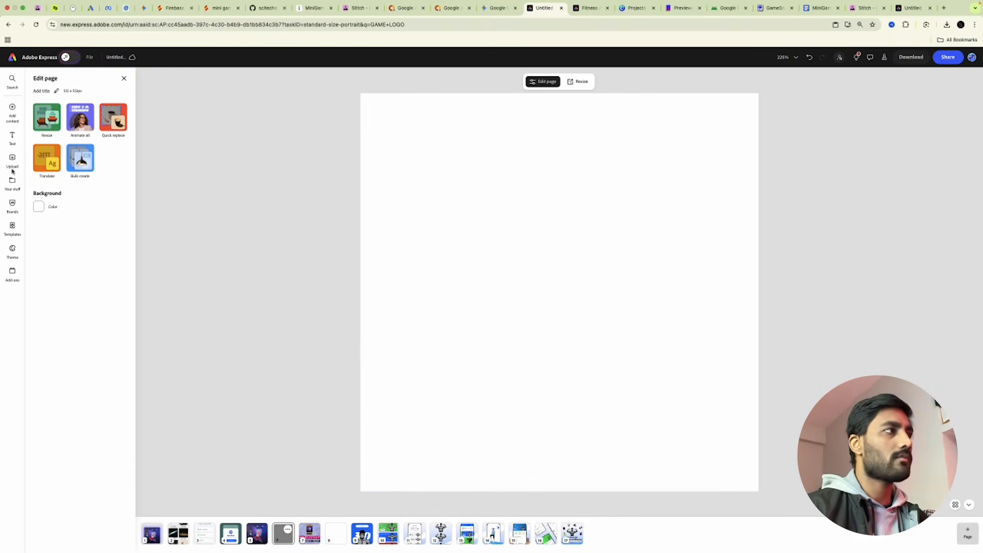
{"action": "mouse_move", "coordinate": [13, 111]}
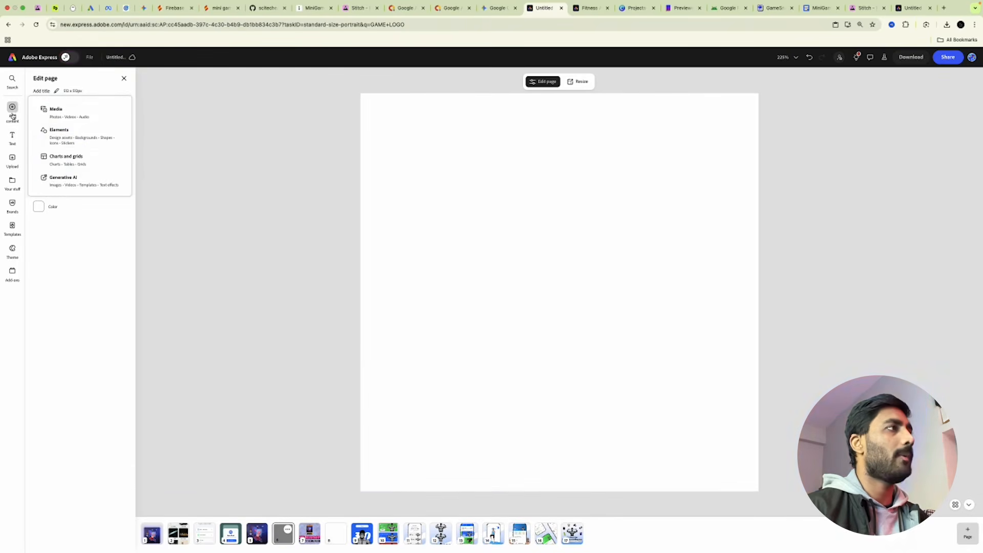
{"action": "left_click", "coordinate": [66, 132]}
{"action": "mouse_move", "coordinate": [14, 210]}
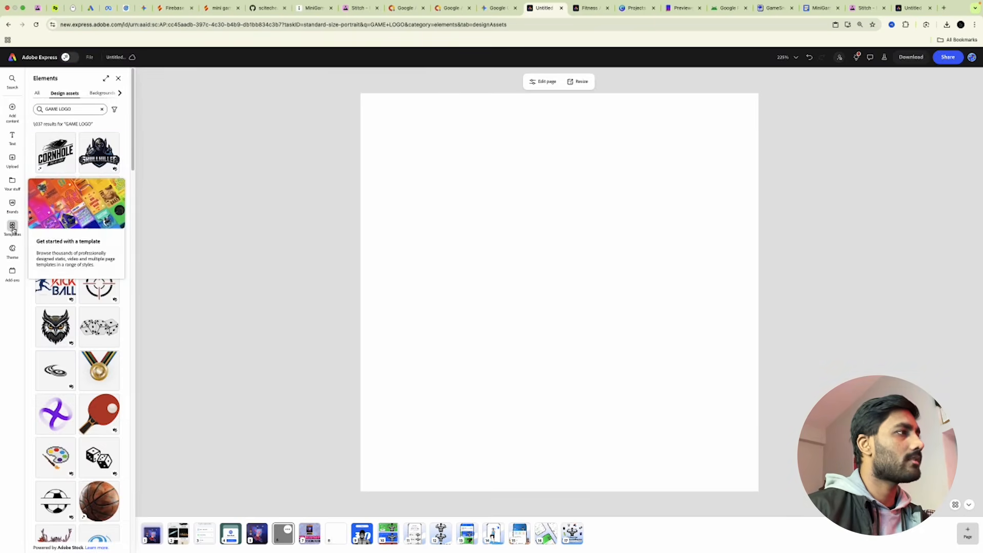
{"action": "left_click", "coordinate": [13, 228]}
{"action": "left_click", "coordinate": [62, 111]}
{"action": "type", "text": "GAME LOGO"}
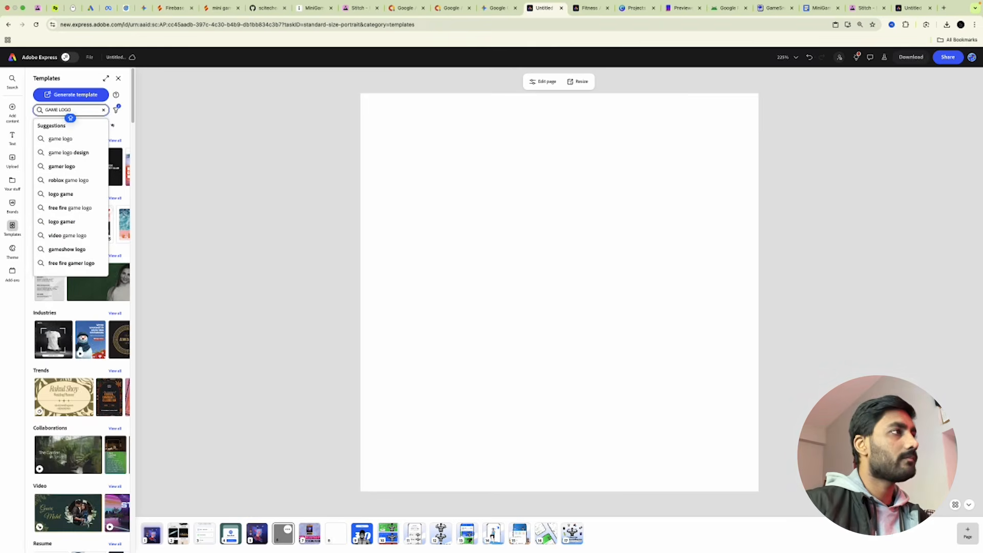
{"action": "key", "text": "Return"}
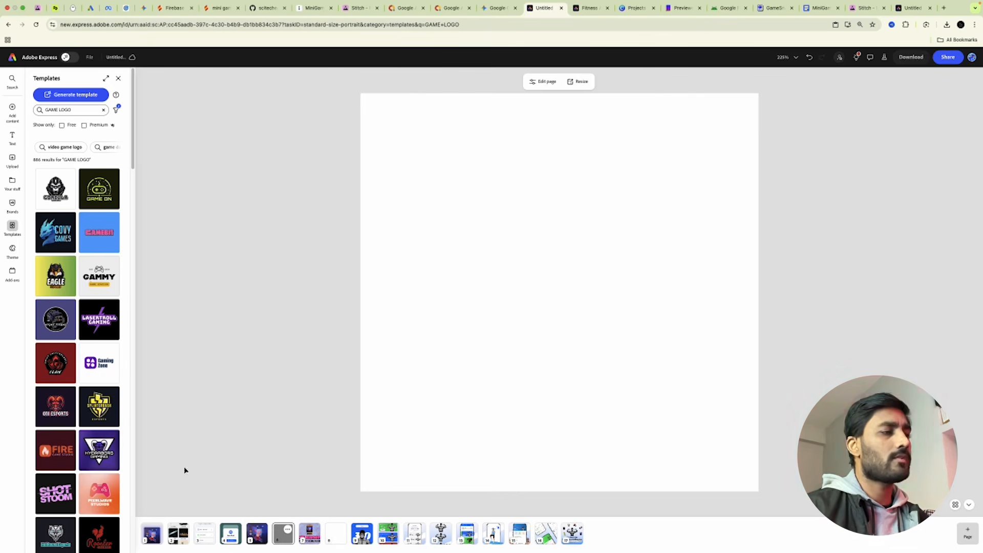
Go back to page 5 and reselect the card artwork.
{"action": "left_click", "coordinate": [257, 536]}
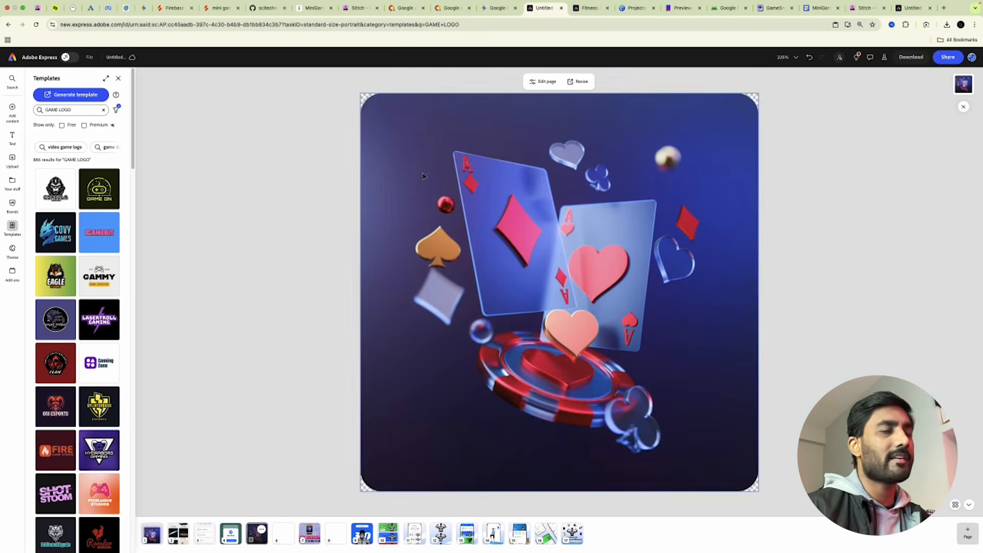
{"action": "left_click", "coordinate": [584, 234]}
{"action": "left_click", "coordinate": [820, 8]}
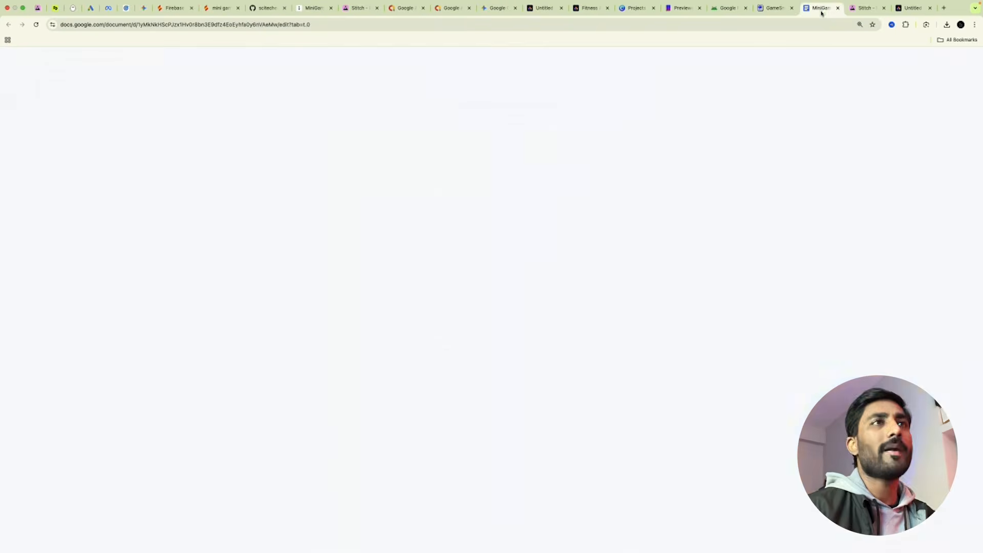
Scroll to the top of the MiniGamesAppPublishAndMonetize guide to read its six BASICS requirements.
{"action": "scroll", "coordinate": [407, 343], "scroll_direction": "up", "scroll_amount": 6}
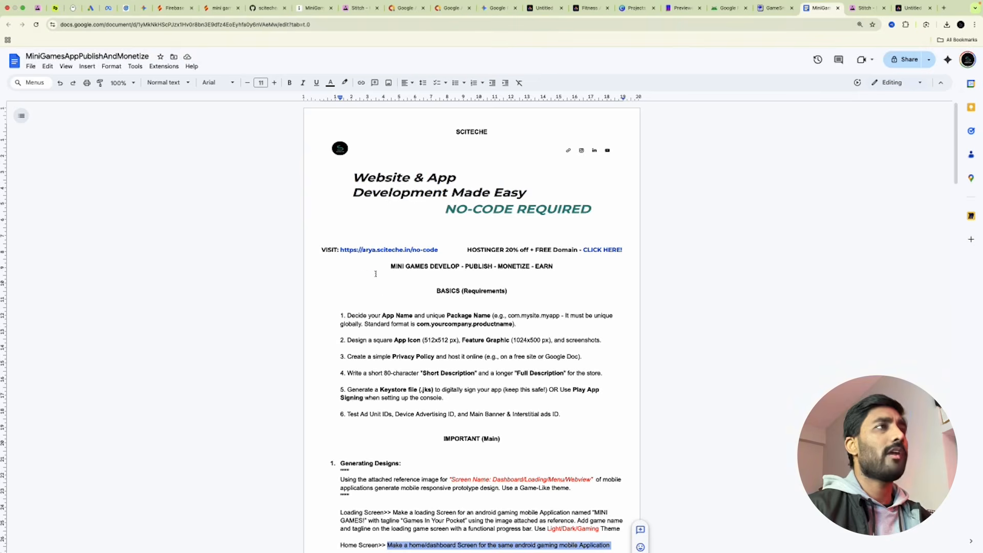
{"action": "left_click", "coordinate": [224, 9]}
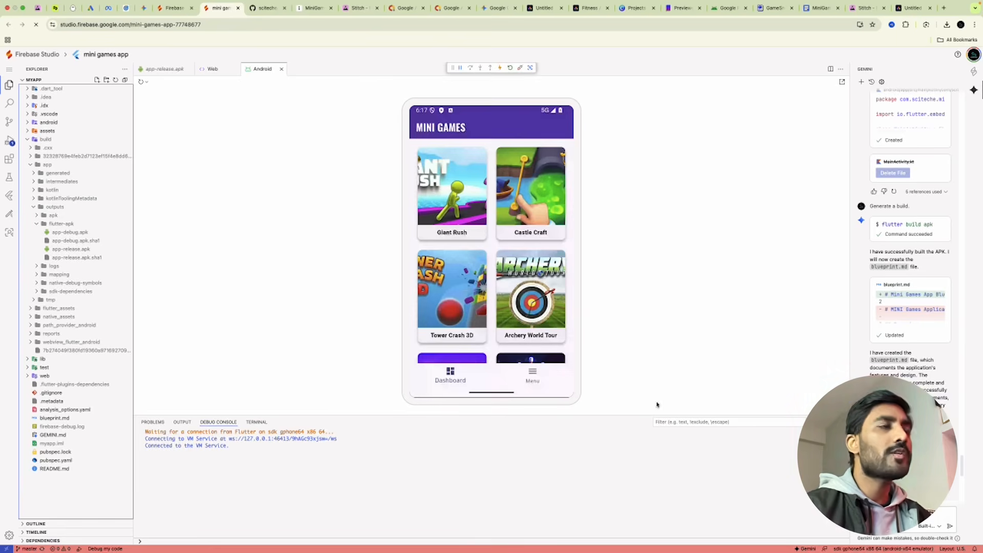
Scroll the Gemini chat and skim the MiniGames prompt document.
{"action": "scroll", "coordinate": [927, 275], "scroll_direction": "up", "scroll_amount": 10}
{"action": "scroll", "coordinate": [928, 276], "scroll_direction": "up", "scroll_amount": 15}
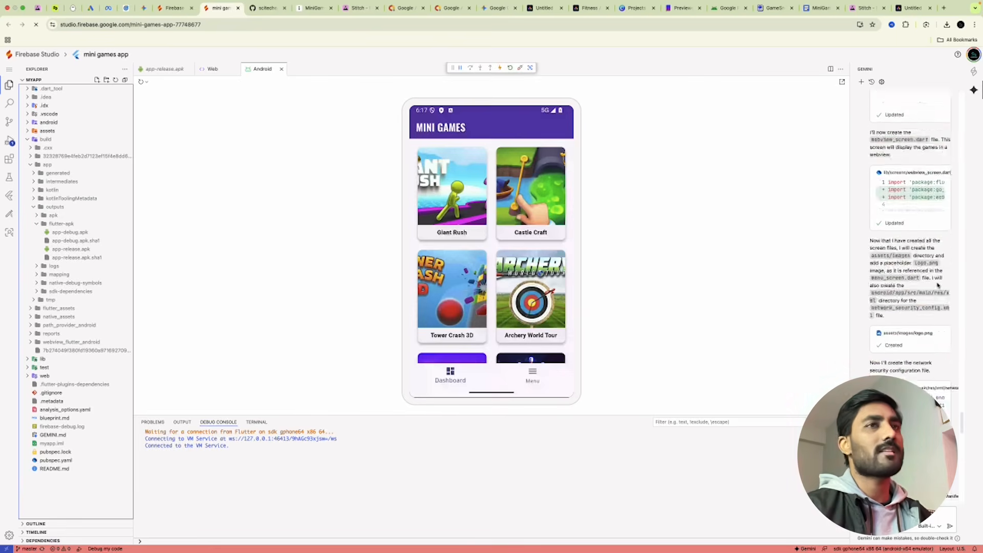
{"action": "scroll", "coordinate": [924, 292], "scroll_direction": "down", "scroll_amount": 20}
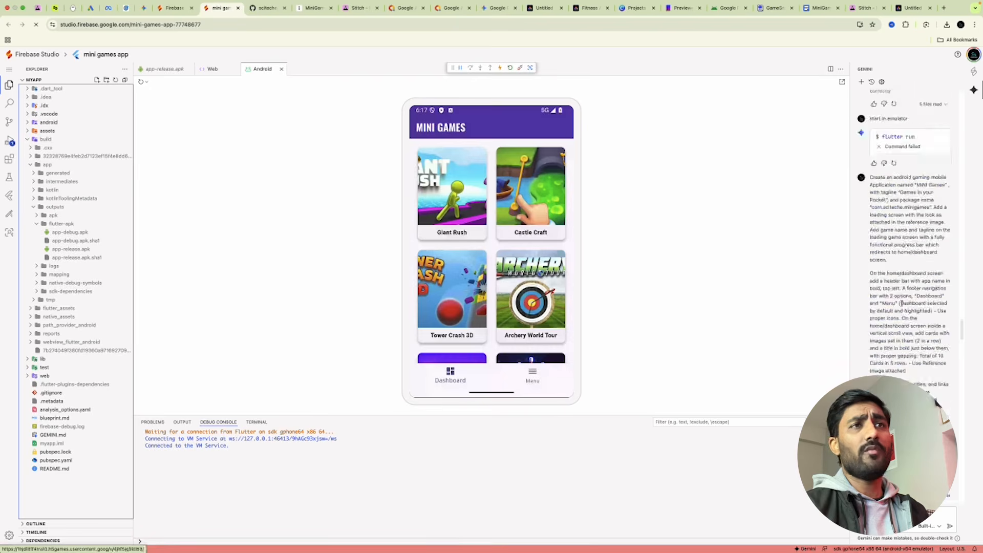
{"action": "left_click", "coordinate": [816, 7]}
{"action": "scroll", "coordinate": [497, 367], "scroll_direction": "down", "scroll_amount": 20}
{"action": "scroll", "coordinate": [498, 367], "scroll_direction": "down", "scroll_amount": 6}
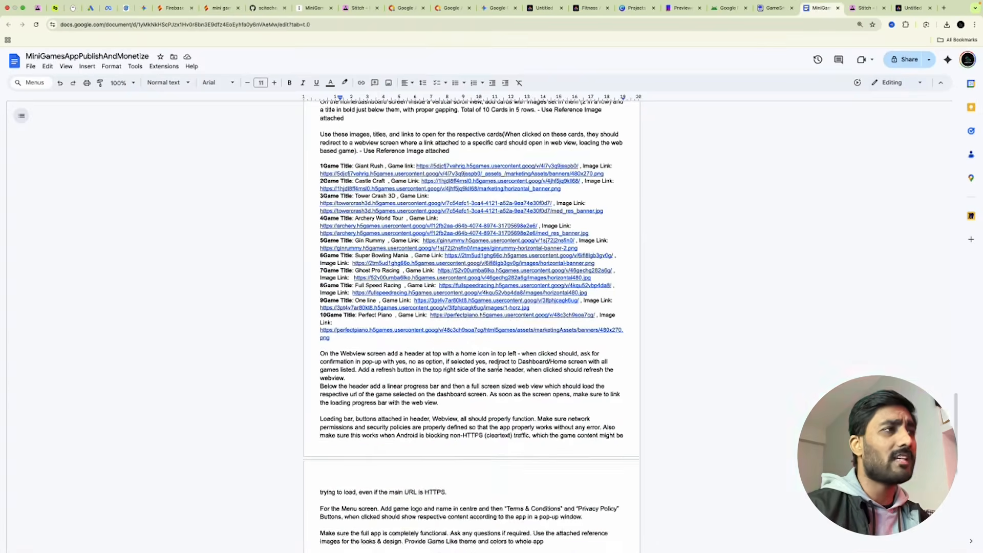
{"action": "scroll", "coordinate": [497, 367], "scroll_direction": "up", "scroll_amount": 2}
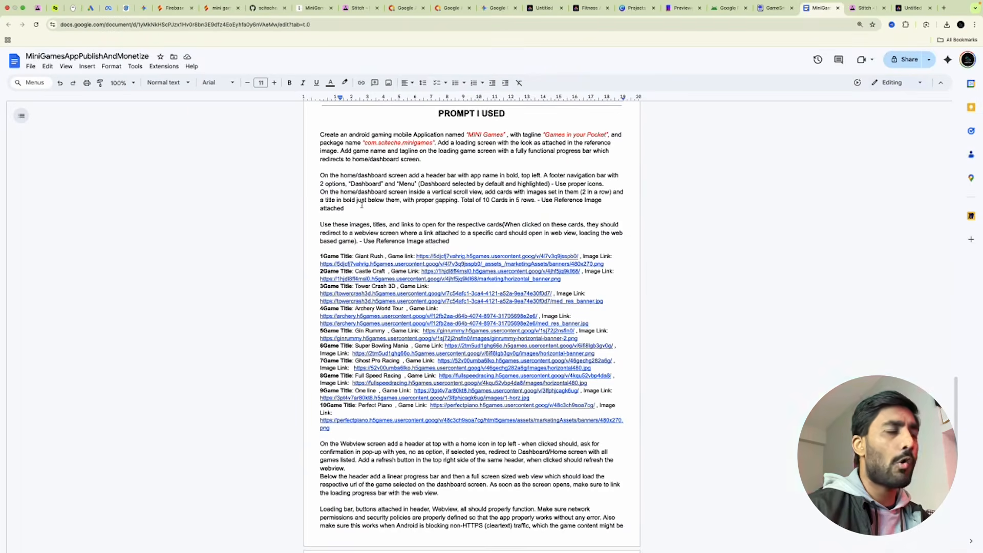
{"action": "scroll", "coordinate": [455, 412], "scroll_direction": "down", "scroll_amount": 3}
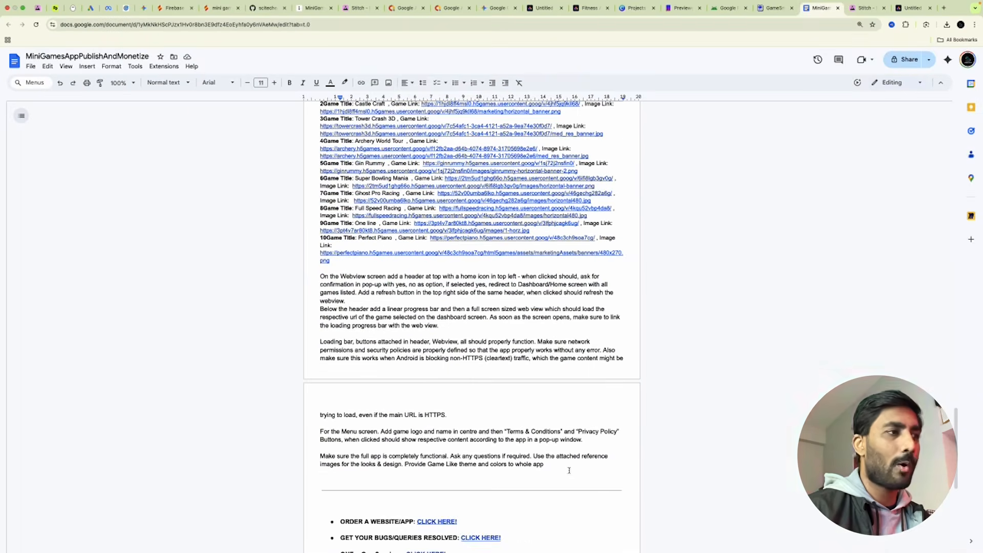
{"action": "scroll", "coordinate": [575, 475], "scroll_direction": "up", "scroll_amount": 6}
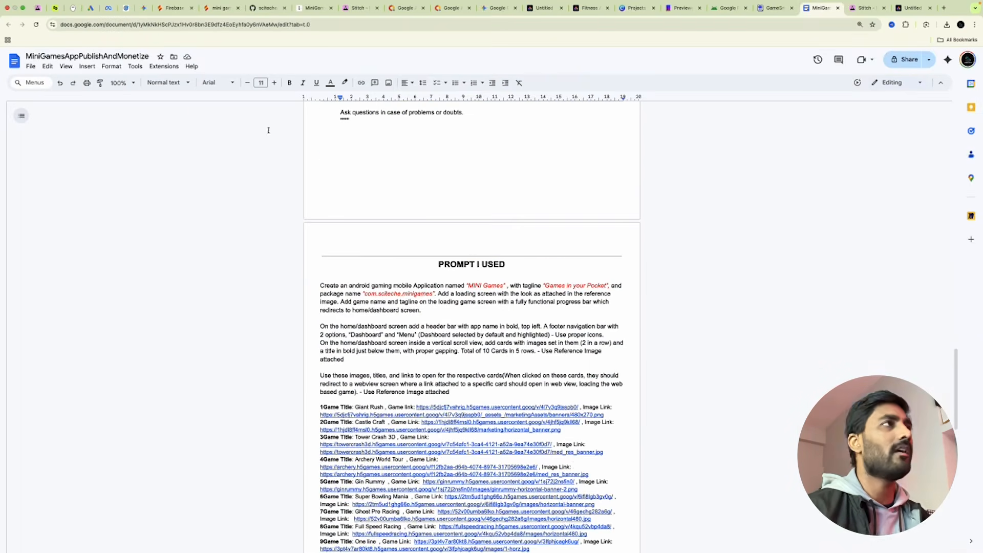
Swipe the emulator's game grid down to the last cards, ending at Perfect Piano.
{"action": "left_click", "coordinate": [220, 8]}
{"action": "scroll", "coordinate": [920, 326], "scroll_direction": "down", "scroll_amount": 5}
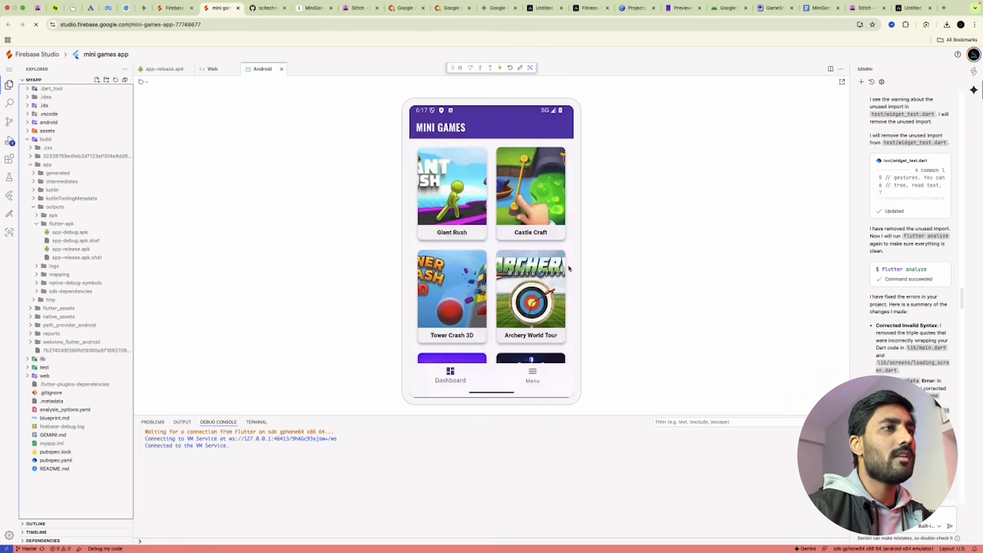
{"action": "left_click_drag", "start_coordinate": [568, 268], "coordinate": [565, 130]}
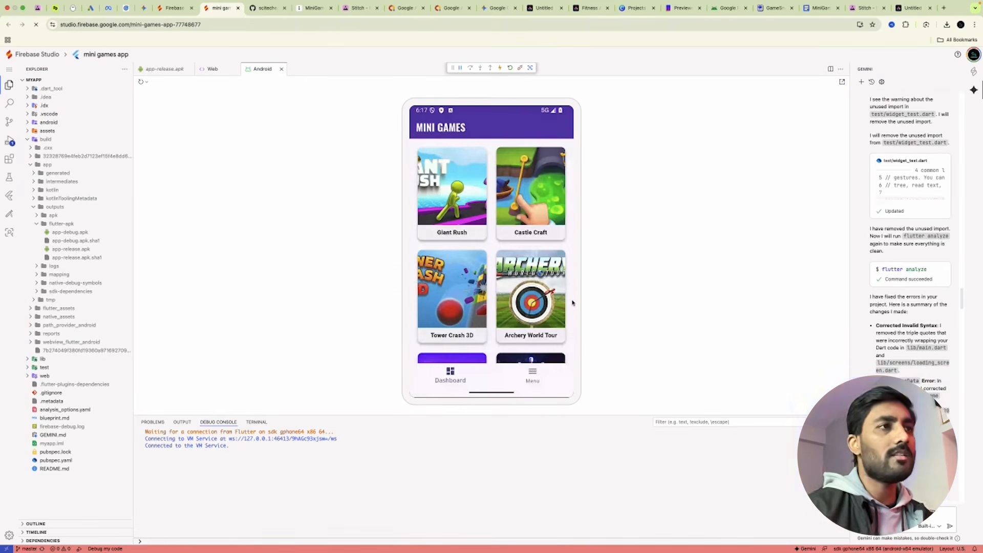
{"action": "left_click_drag", "start_coordinate": [570, 305], "coordinate": [571, 180]}
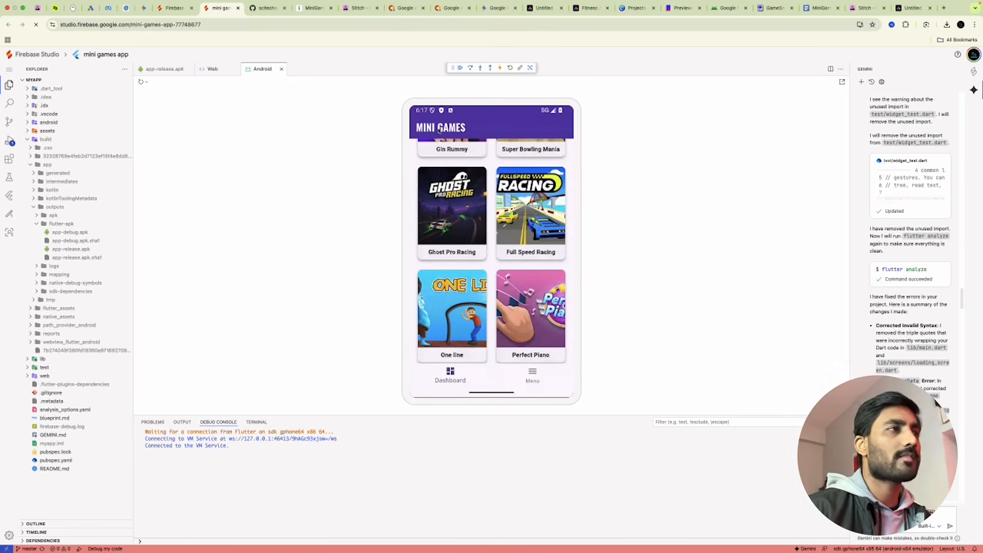
{"action": "left_click", "coordinate": [821, 7]}
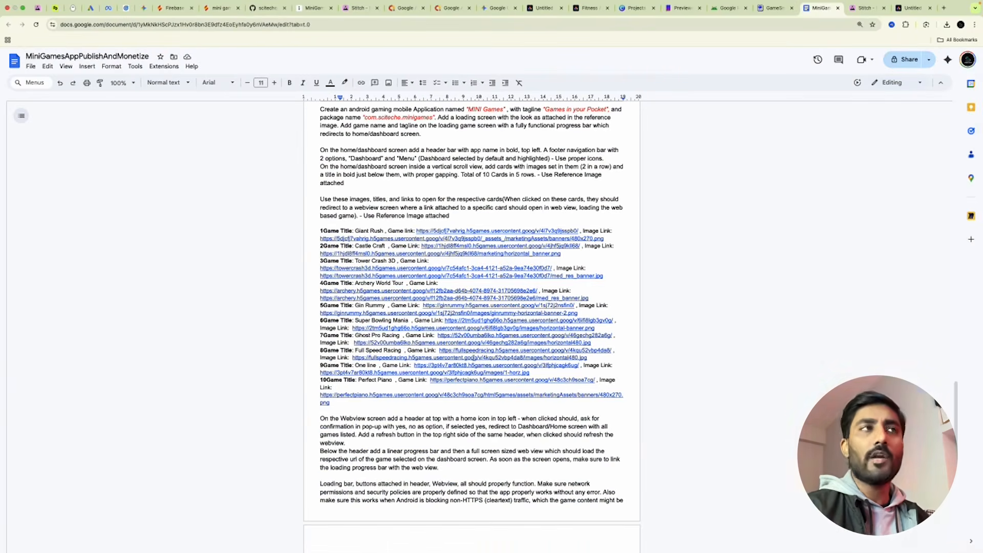
Scroll up the MiniGames doc and dismiss the stray right-click menu.
{"action": "scroll", "coordinate": [474, 386], "scroll_direction": "up", "scroll_amount": 6}
{"action": "right_click", "coordinate": [514, 317]}
{"action": "scroll", "coordinate": [525, 341], "scroll_direction": "up", "scroll_amount": 6}
{"action": "right_click", "coordinate": [712, 267]}
{"action": "scroll", "coordinate": [706, 295], "scroll_direction": "up", "scroll_amount": 5}
{"action": "scroll", "coordinate": [707, 295], "scroll_direction": "up", "scroll_amount": 10}
{"action": "left_click", "coordinate": [700, 229]}
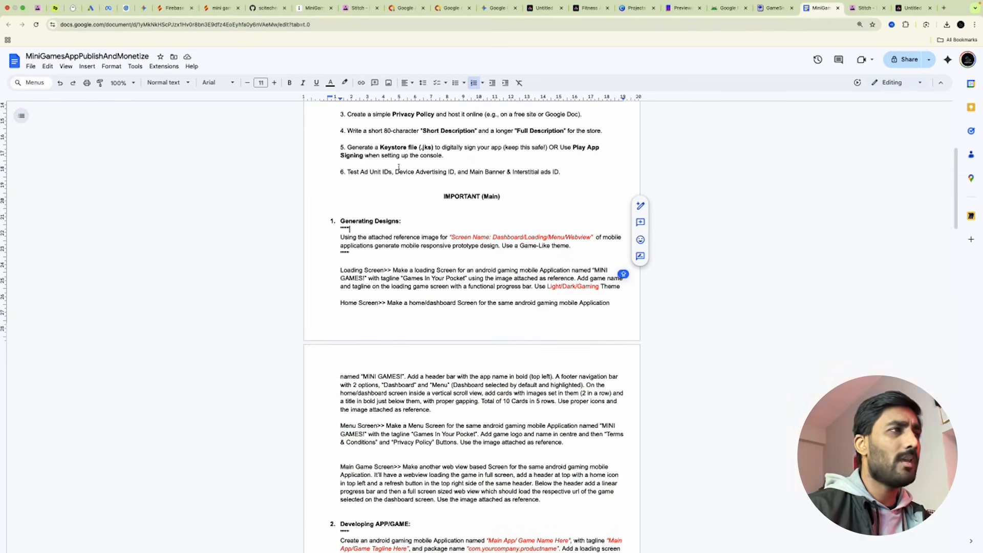
Read through the doc's IMPORTANT prompt template and PROMPT I USED sections.
{"action": "scroll", "coordinate": [501, 212], "scroll_direction": "down", "scroll_amount": 10}
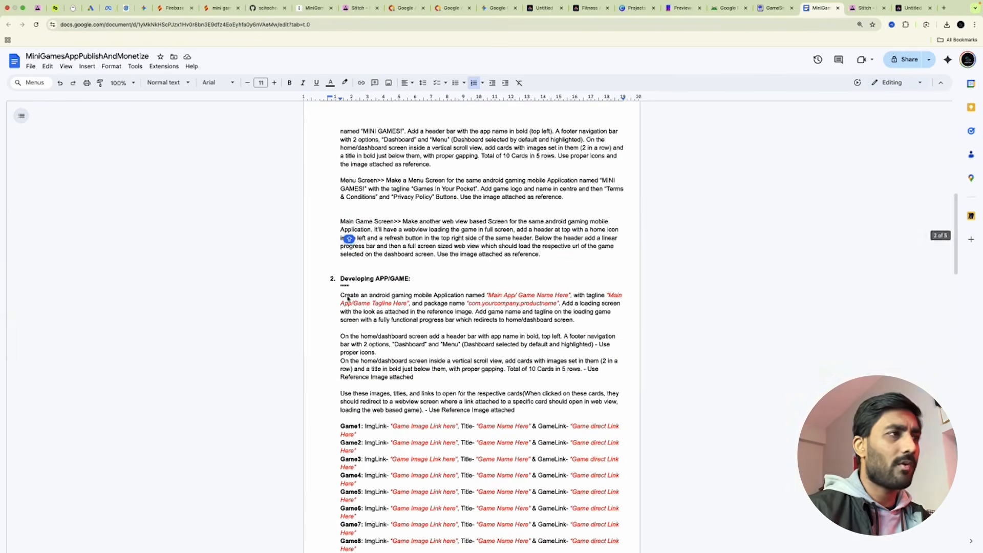
{"action": "scroll", "coordinate": [439, 330], "scroll_direction": "up", "scroll_amount": 5}
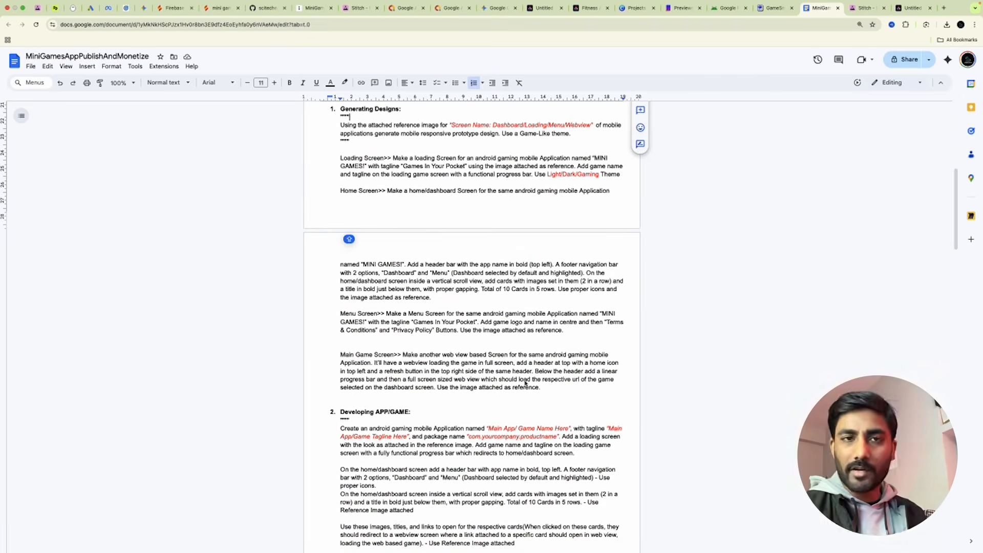
{"action": "scroll", "coordinate": [525, 382], "scroll_direction": "down", "scroll_amount": 10}
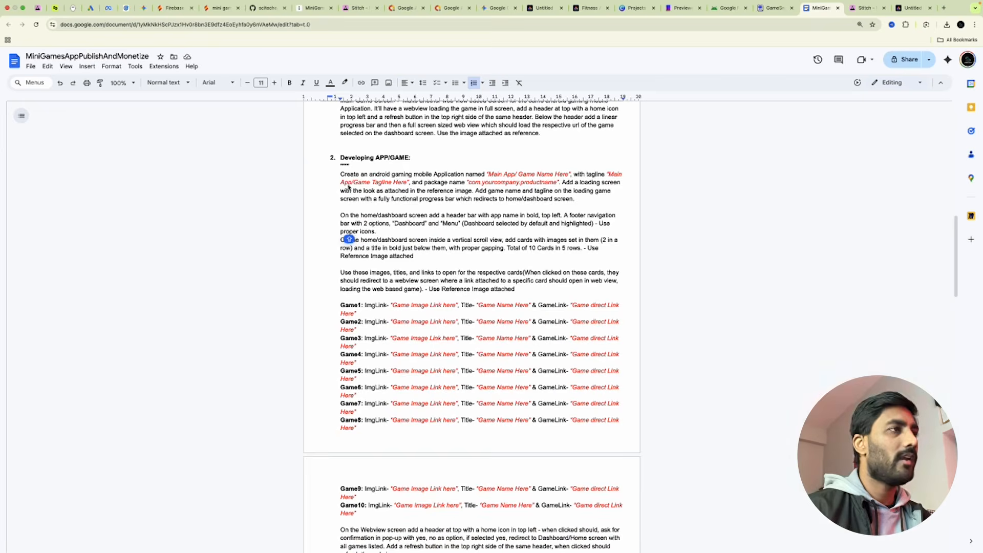
{"action": "scroll", "coordinate": [466, 440], "scroll_direction": "down", "scroll_amount": 7}
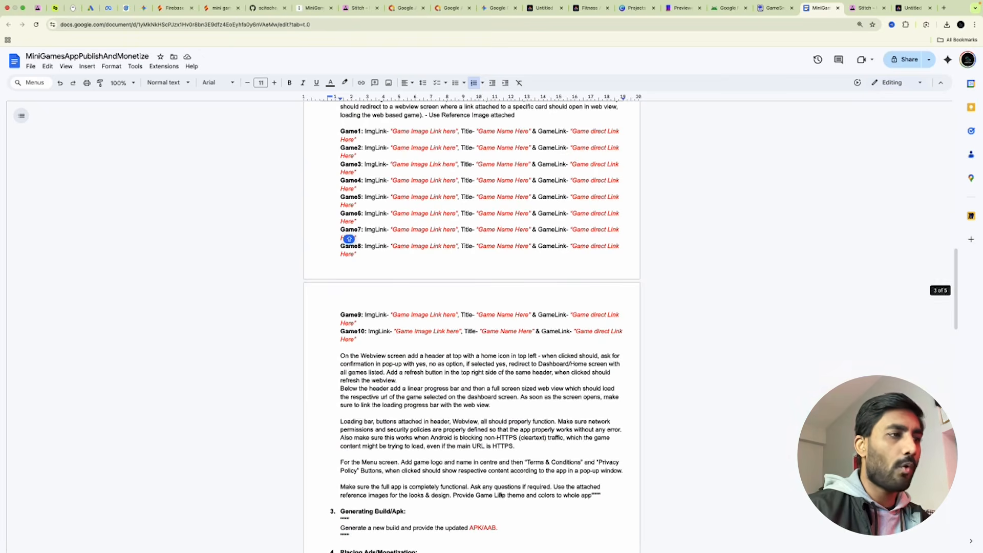
{"action": "scroll", "coordinate": [506, 376], "scroll_direction": "up", "scroll_amount": 5}
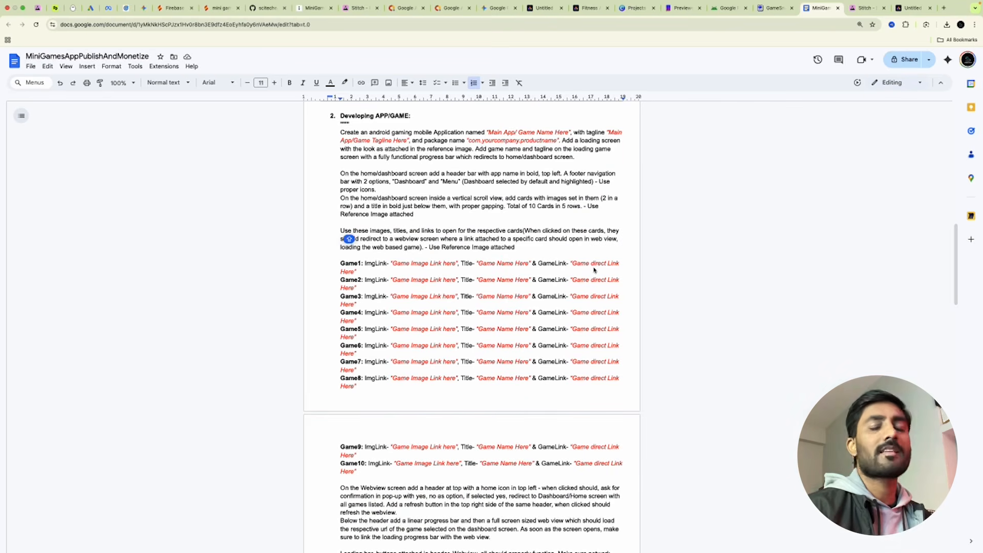
{"action": "scroll", "coordinate": [597, 329], "scroll_direction": "down", "scroll_amount": 20}
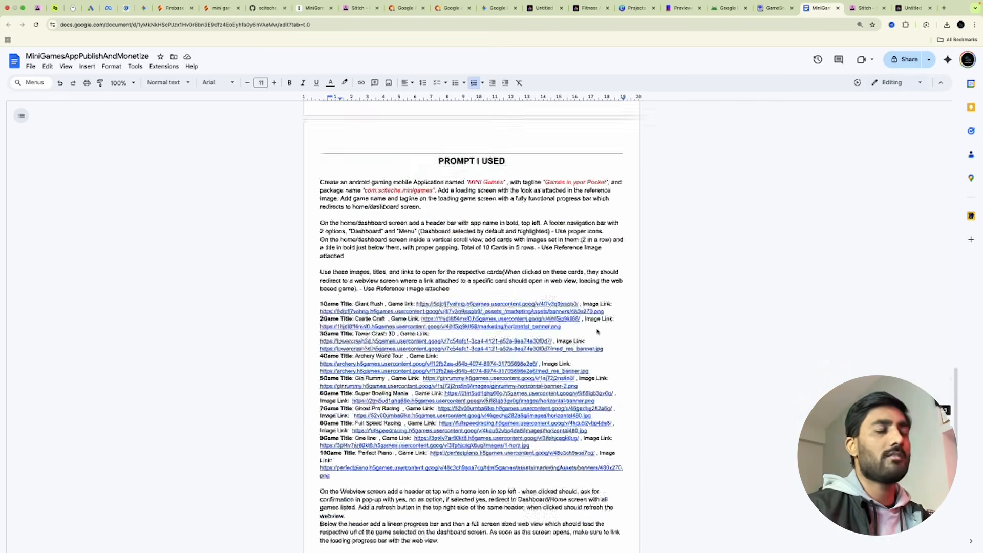
{"action": "scroll", "coordinate": [511, 307], "scroll_direction": "up", "scroll_amount": 10}
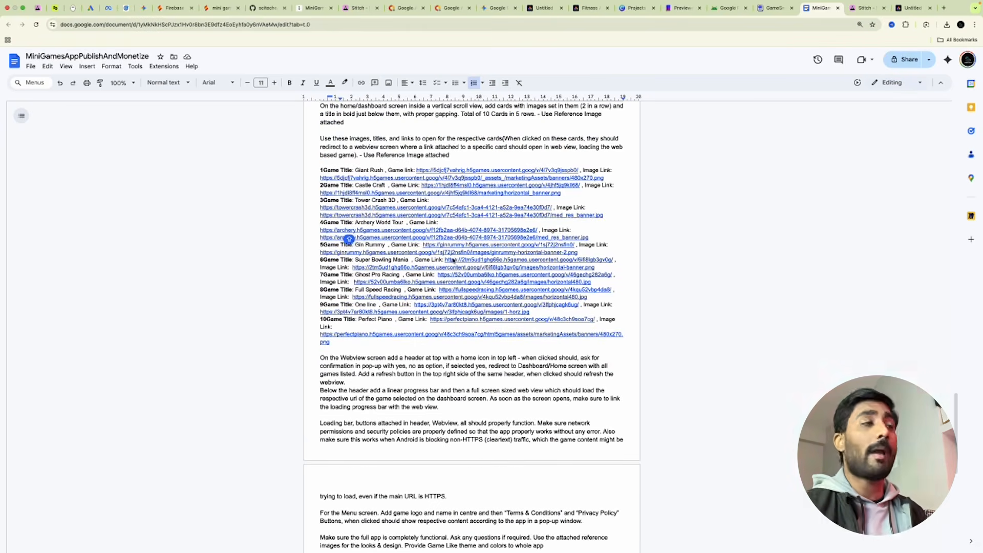
{"action": "scroll", "coordinate": [452, 260], "scroll_direction": "up", "scroll_amount": 2}
{"action": "left_click", "coordinate": [176, 8]}
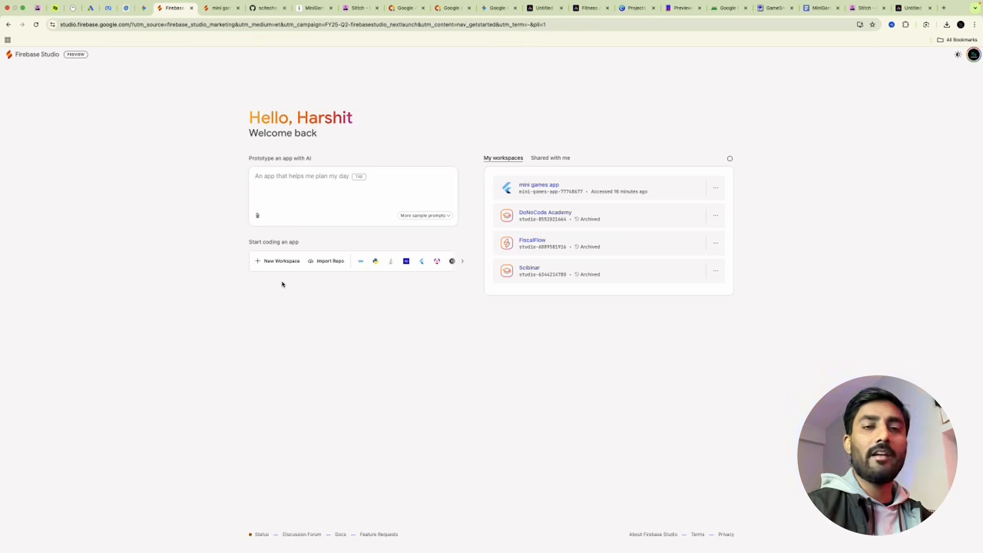
Glance at the Stitch and Adobe Express designs, then go back to the Firebase Studio dashboard.
{"action": "left_click", "coordinate": [359, 8]}
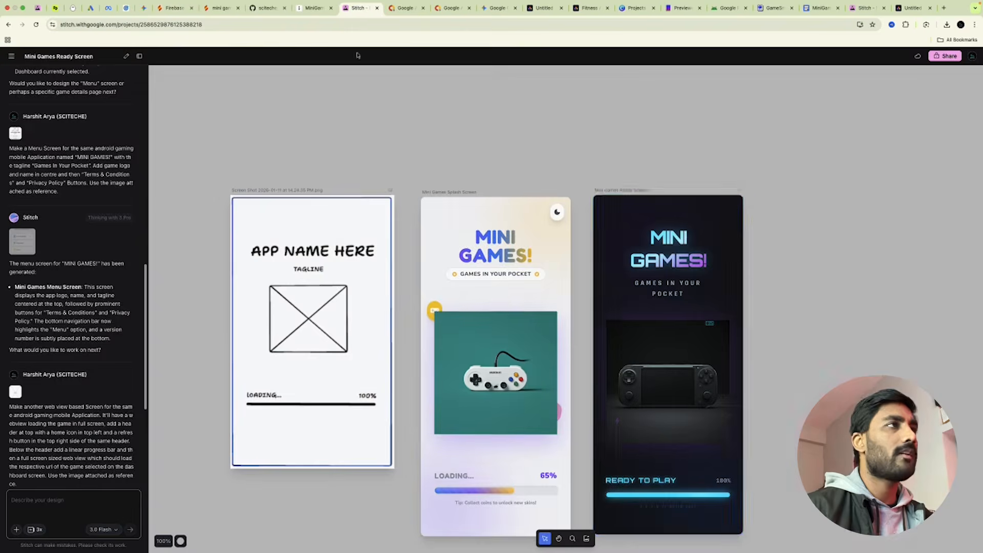
{"action": "left_click", "coordinate": [545, 9]}
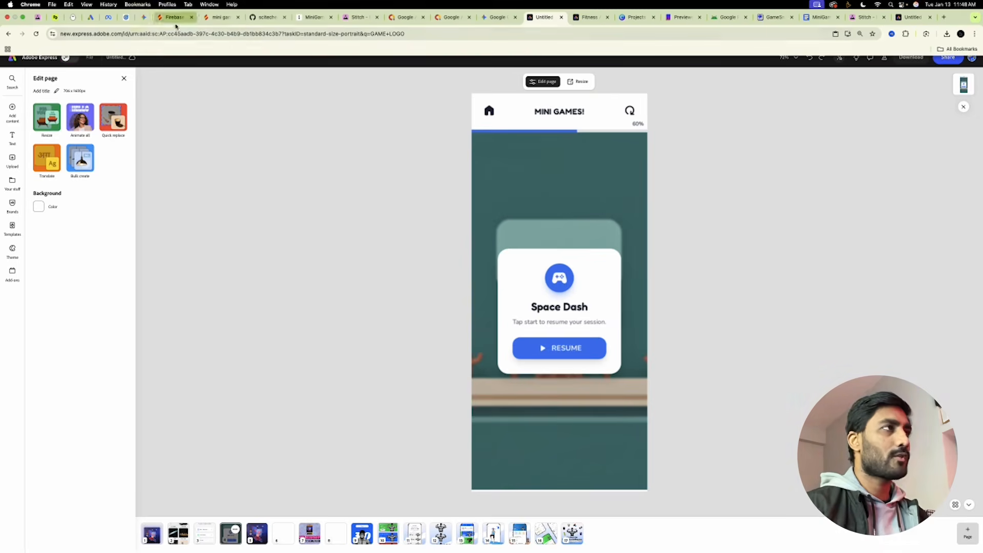
{"action": "left_click", "coordinate": [175, 18]}
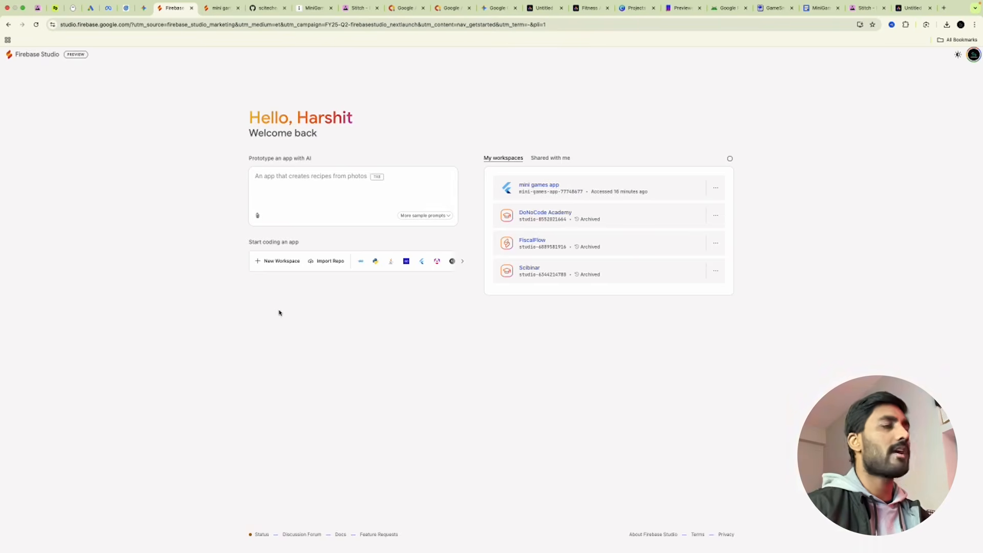
Begin a new workspace from the Mobile > Flutter template, then abandon the form.
{"action": "left_click", "coordinate": [276, 261]}
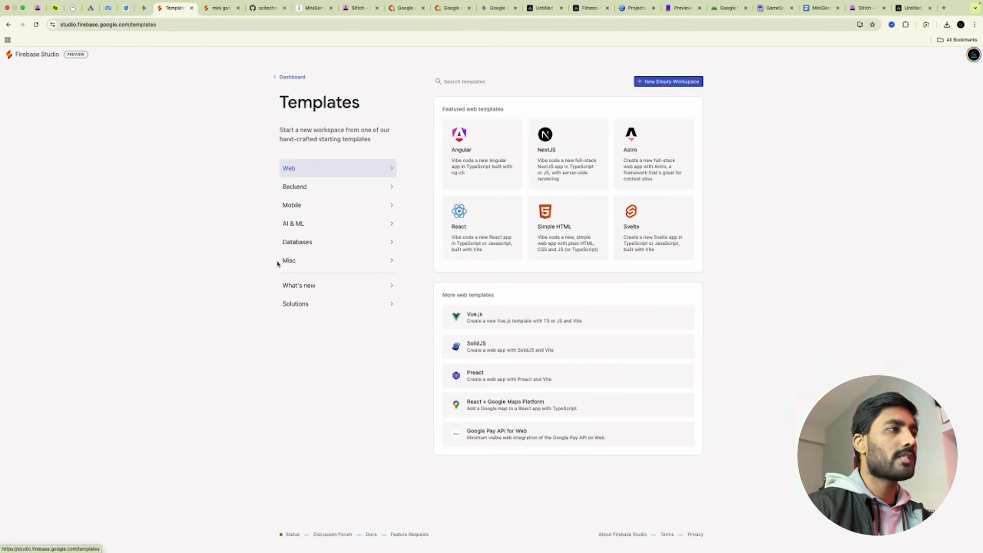
{"action": "left_click", "coordinate": [305, 213]}
{"action": "left_click", "coordinate": [550, 161]}
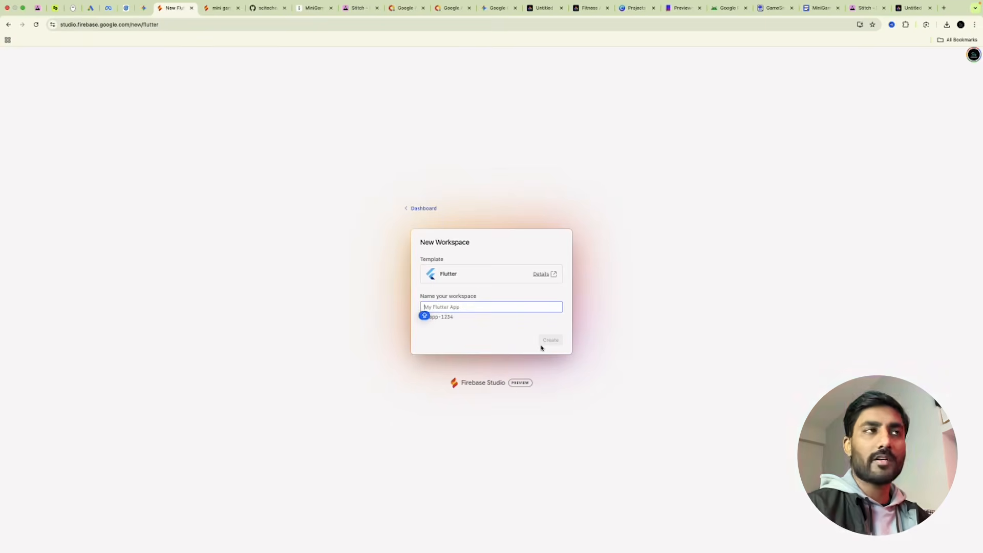
{"action": "left_click", "coordinate": [421, 209]}
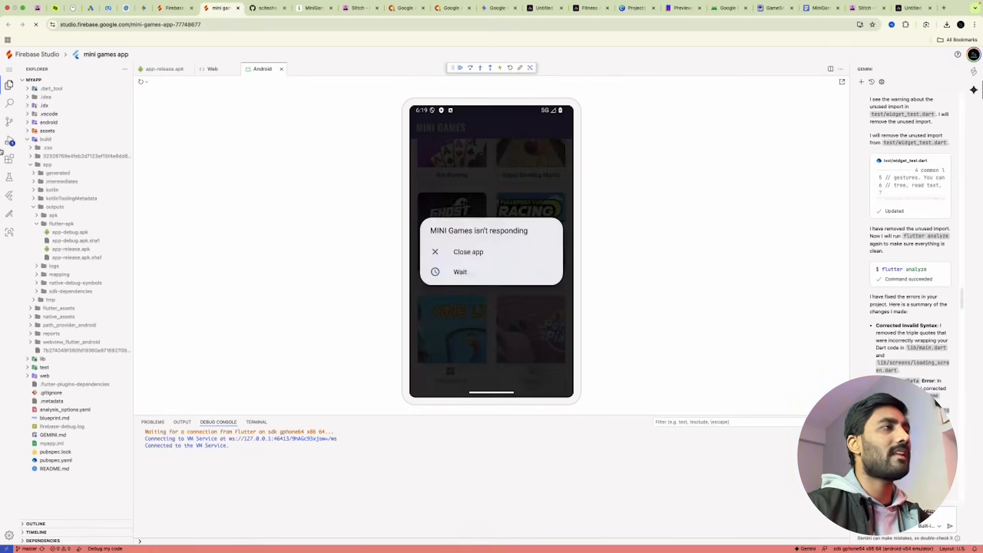
Check app-release.apk and the emulator, follow Gemini's triple-quote fixes and dart format, then view Adobe Express.
{"action": "left_click", "coordinate": [166, 68]}
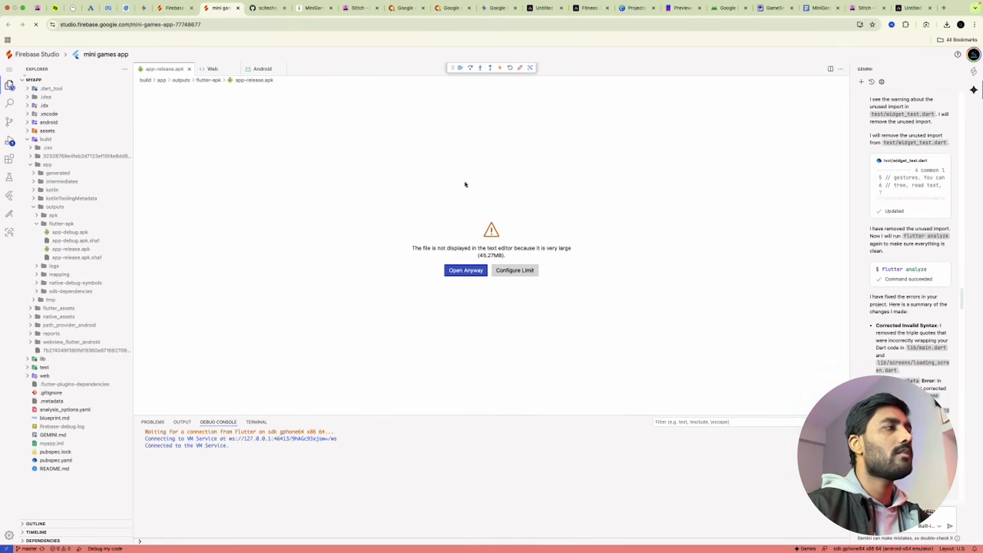
{"action": "left_click", "coordinate": [262, 71]}
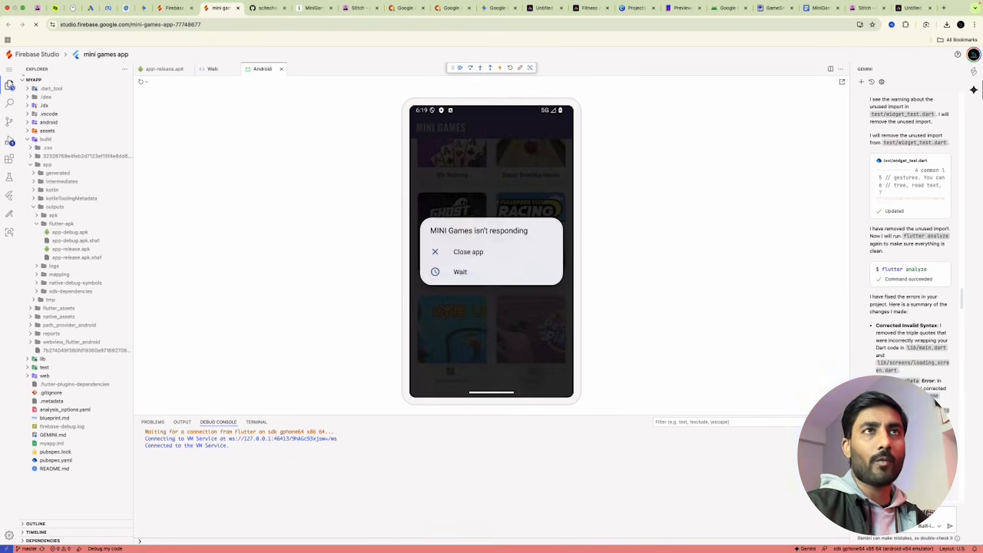
{"action": "left_click_drag", "start_coordinate": [964, 304], "coordinate": [955, 102]}
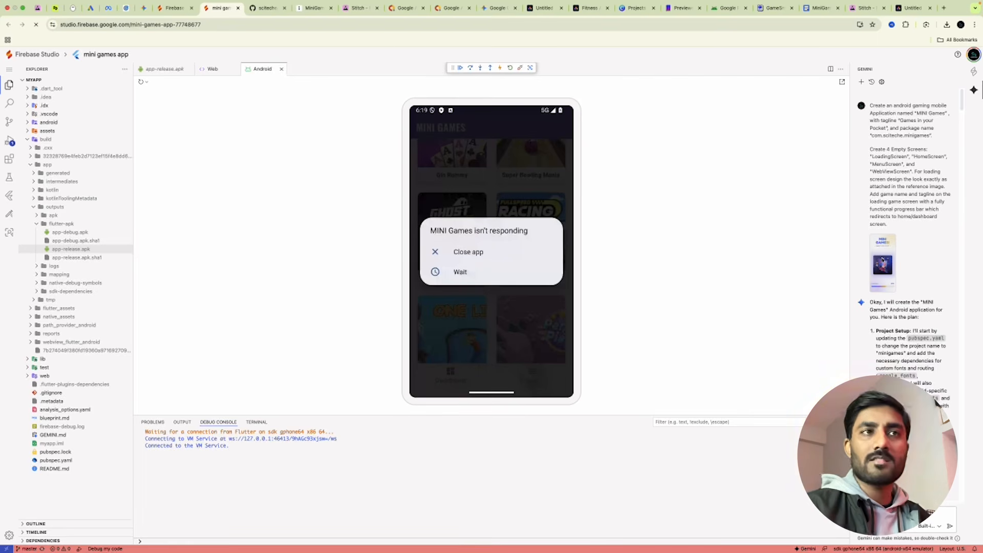
{"action": "scroll", "coordinate": [936, 402], "scroll_direction": "down", "scroll_amount": 3}
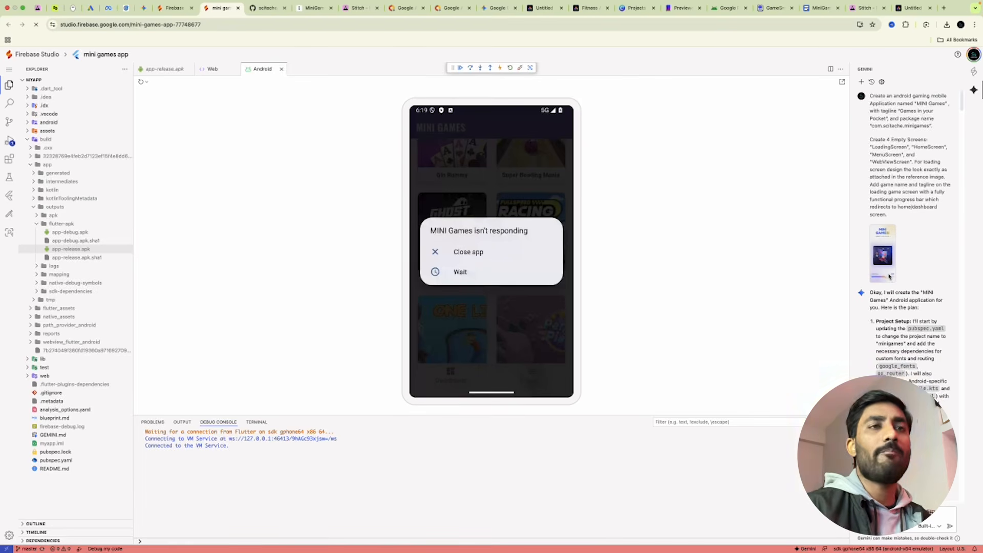
{"action": "scroll", "coordinate": [941, 346], "scroll_direction": "down", "scroll_amount": 15}
{"action": "scroll", "coordinate": [941, 344], "scroll_direction": "down", "scroll_amount": 15}
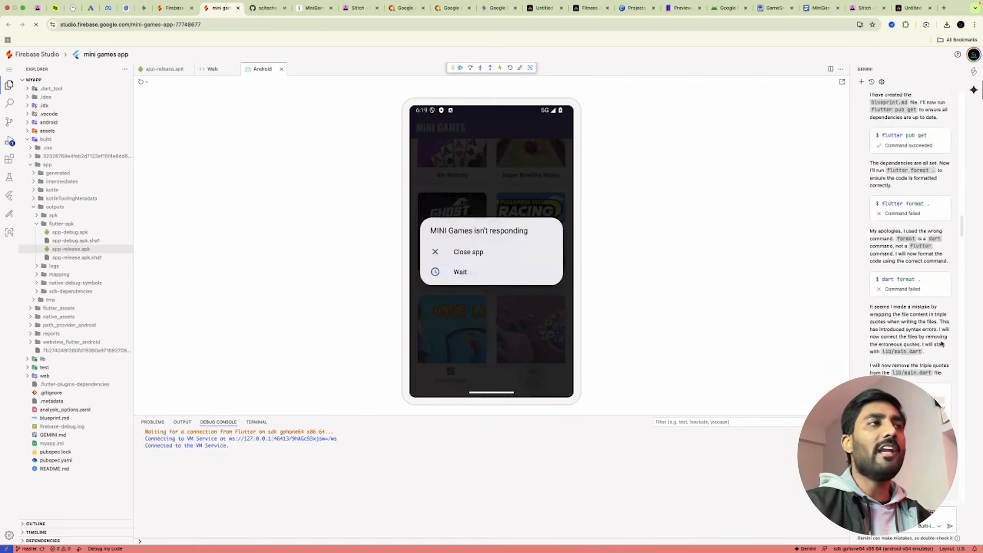
{"action": "scroll", "coordinate": [942, 344], "scroll_direction": "down", "scroll_amount": 5}
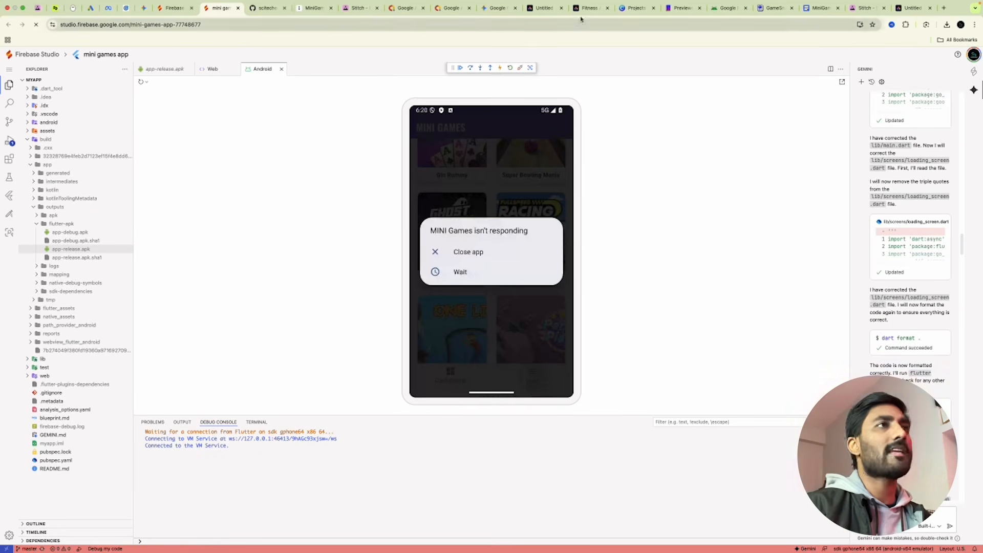
{"action": "left_click", "coordinate": [543, 9]}
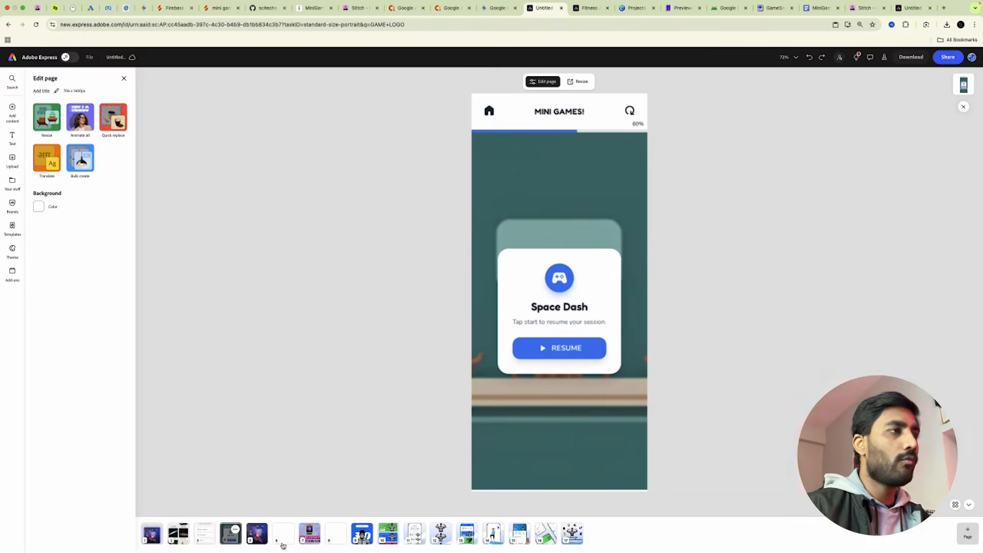
Page through the loading, dashboard, menu and Space Dash resume screen designs.
{"action": "left_click", "coordinate": [153, 540]}
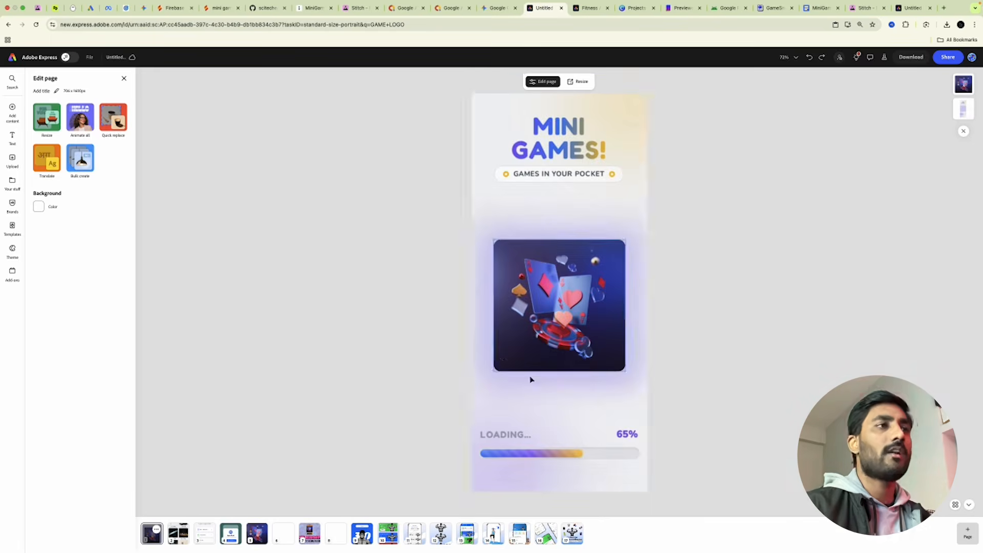
{"action": "left_click", "coordinate": [176, 541]}
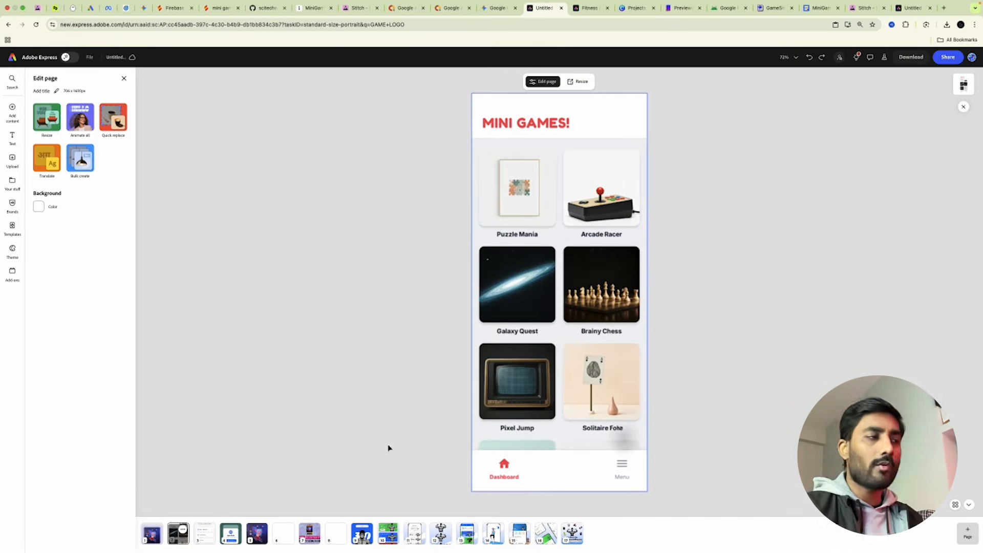
{"action": "left_click", "coordinate": [204, 533]}
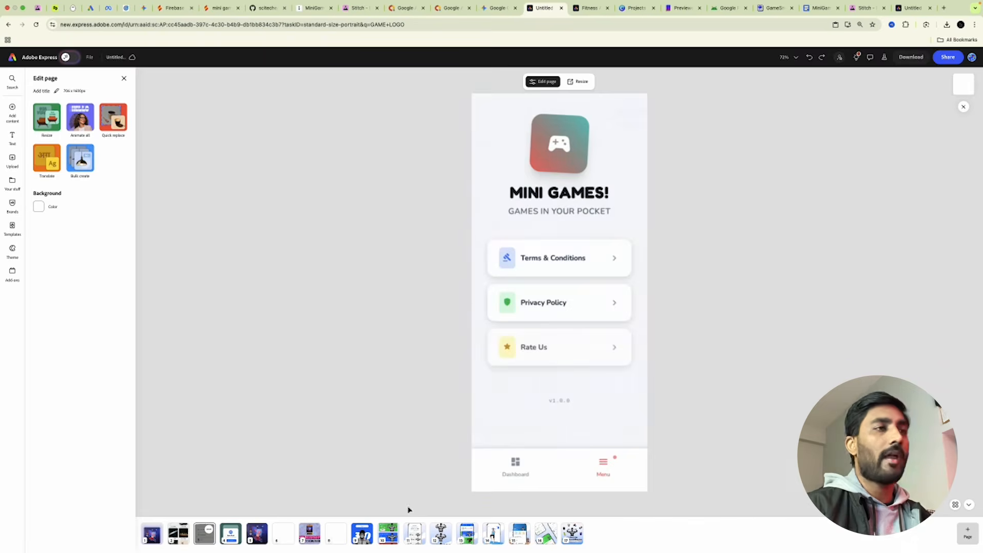
{"action": "left_click", "coordinate": [231, 534]}
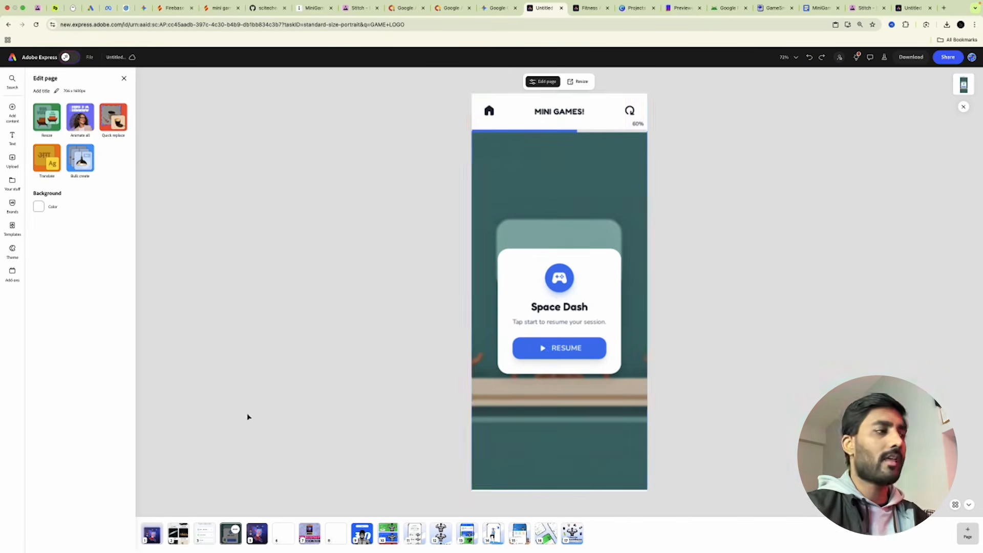
{"action": "left_click", "coordinate": [178, 534]}
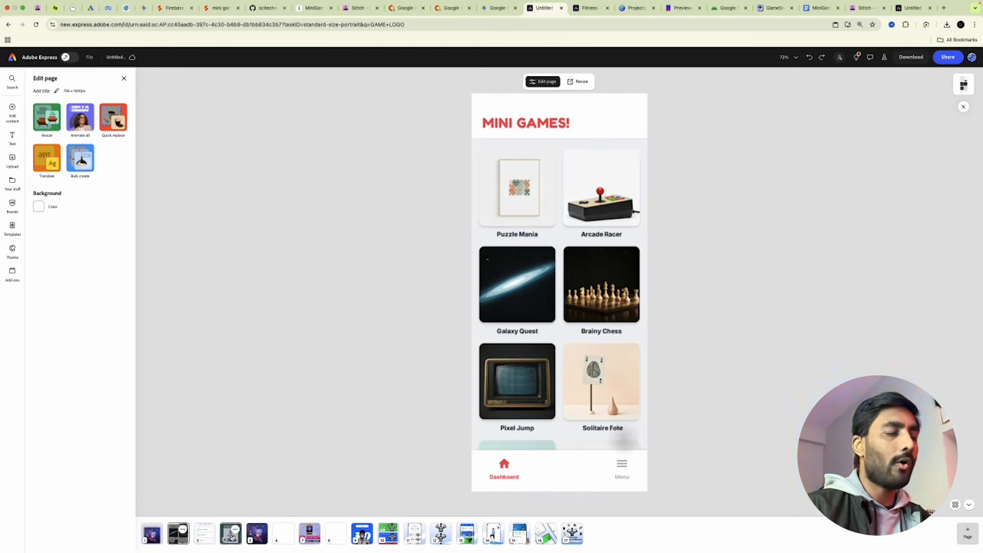
{"action": "left_click", "coordinate": [230, 534]}
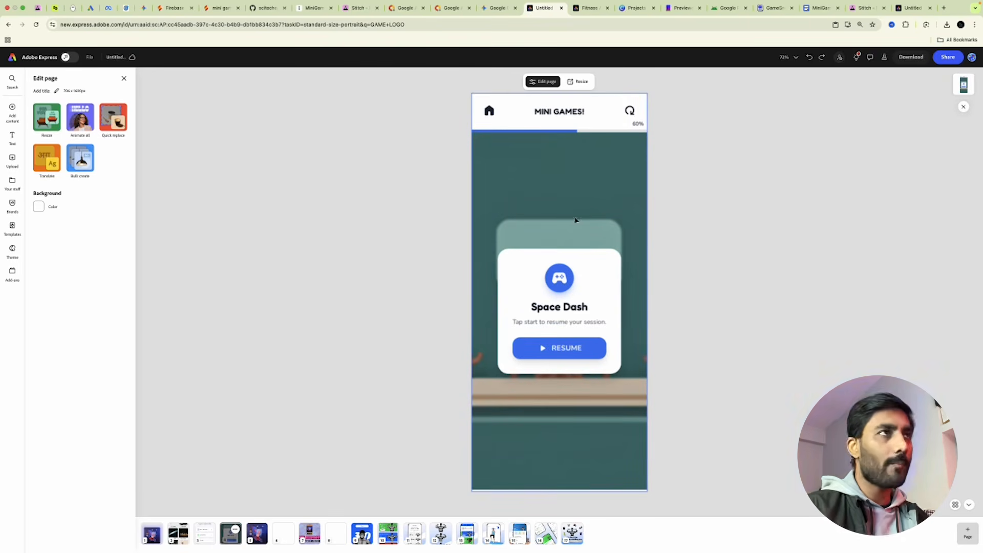
Open and dismiss Chrome's Window menu, then return to the mini games app workspace.
{"action": "left_click", "coordinate": [214, 5]}
{"action": "left_click", "coordinate": [215, 193]}
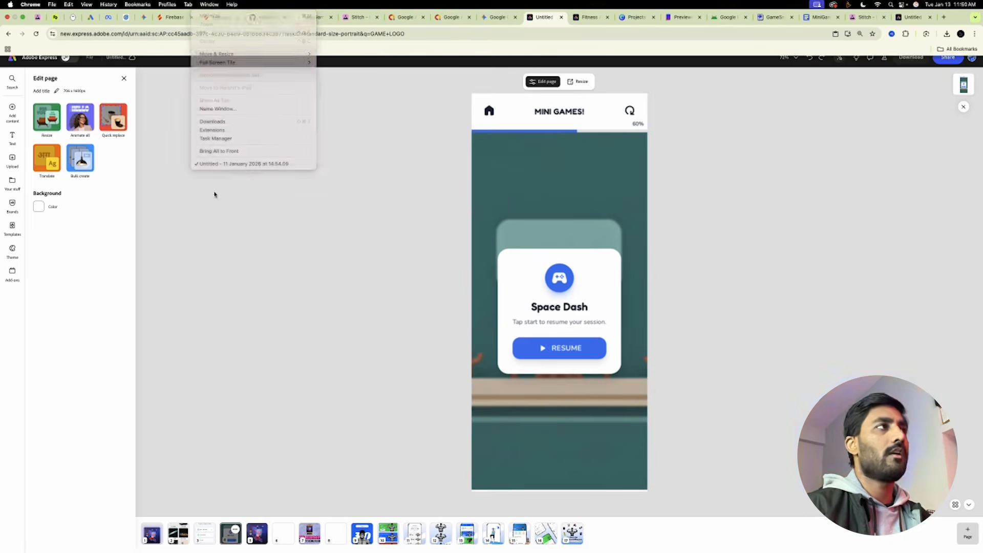
{"action": "left_click", "coordinate": [221, 9]}
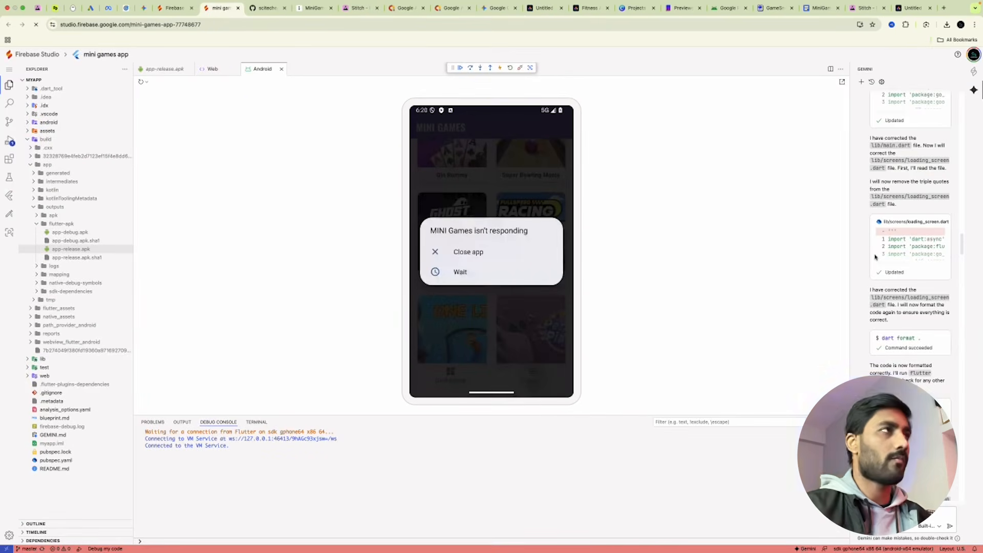
Download the MINI-GAMES-APP-TEST repository as a ZIP, then open the Firebase Studio welcome dashboard.
{"action": "left_click", "coordinate": [265, 9]}
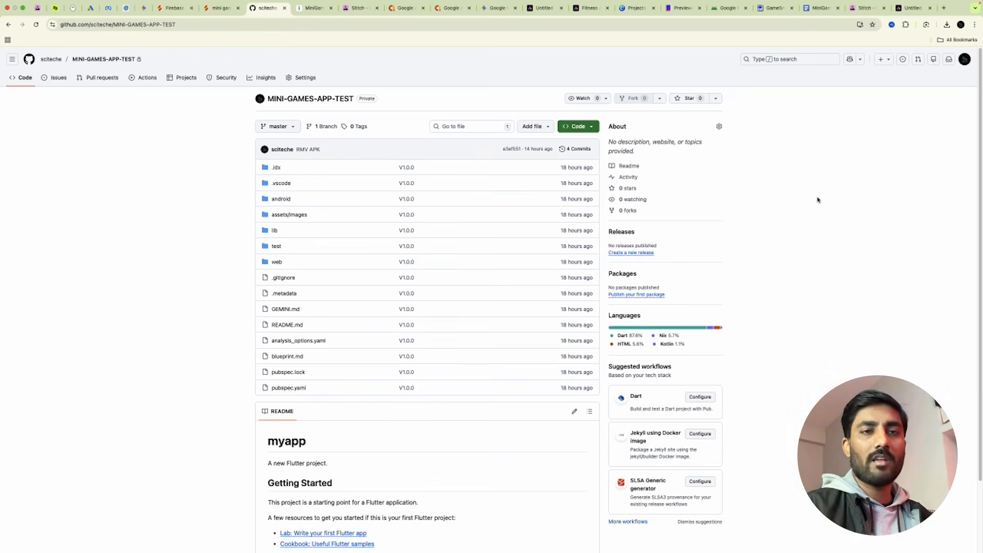
{"action": "left_click", "coordinate": [590, 127]}
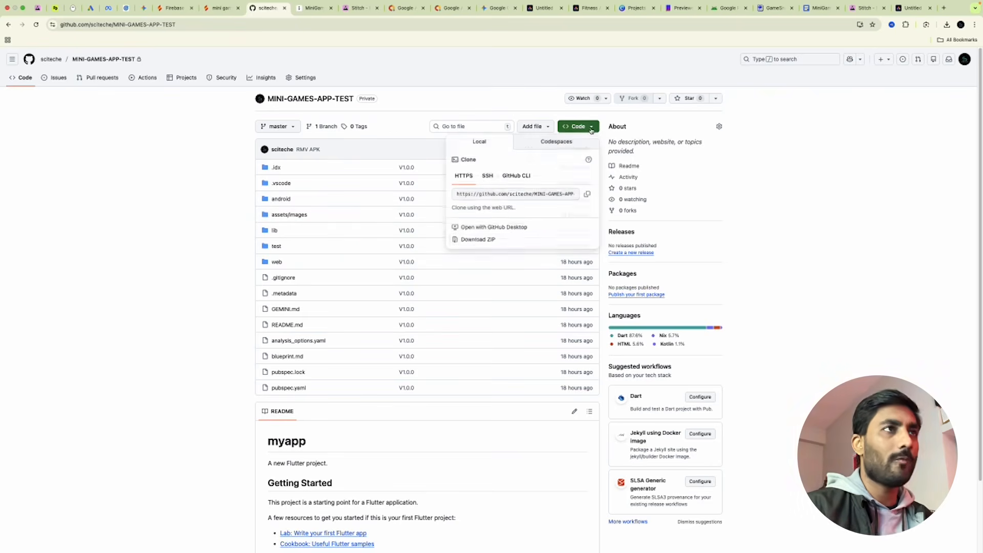
{"action": "left_click", "coordinate": [481, 245]}
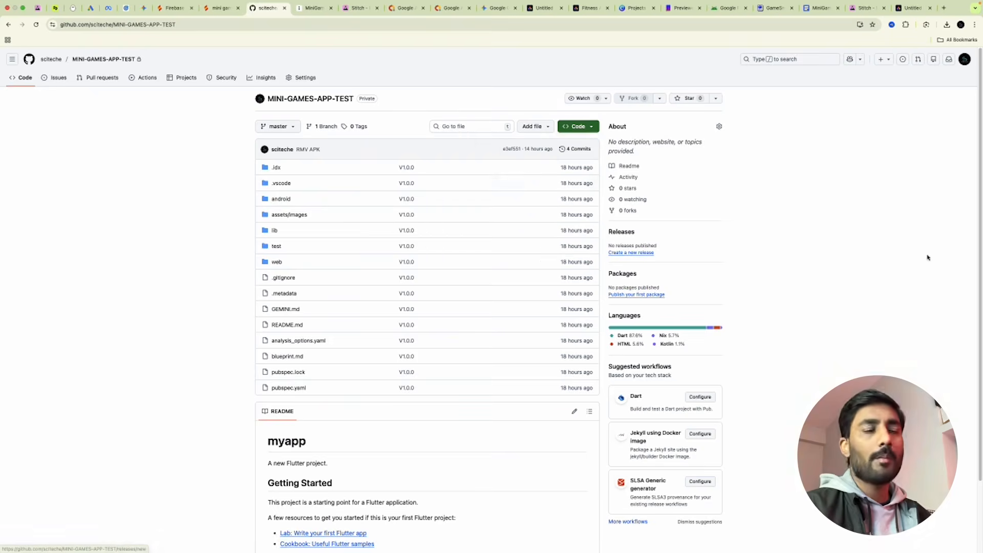
{"action": "left_click", "coordinate": [219, 17]}
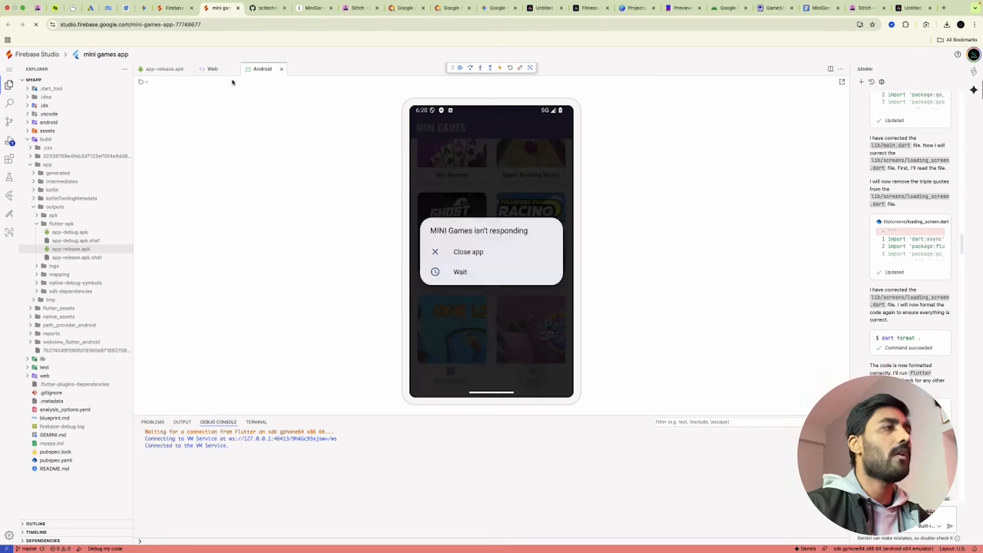
{"action": "left_click", "coordinate": [173, 8]}
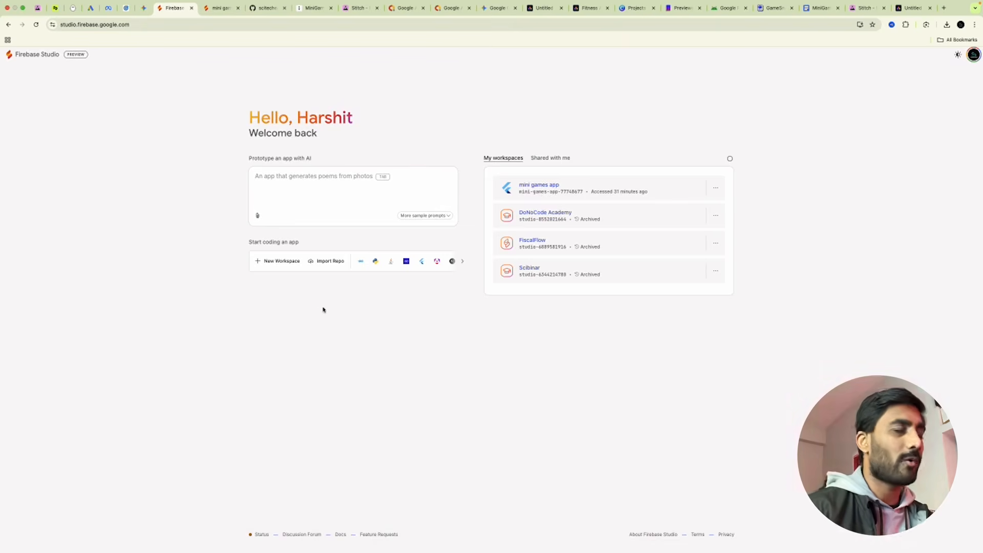
Import a project by uploading MINI-GAMES-APP-TEST-master.zip from the Downloads folder.
{"action": "left_click", "coordinate": [323, 261]}
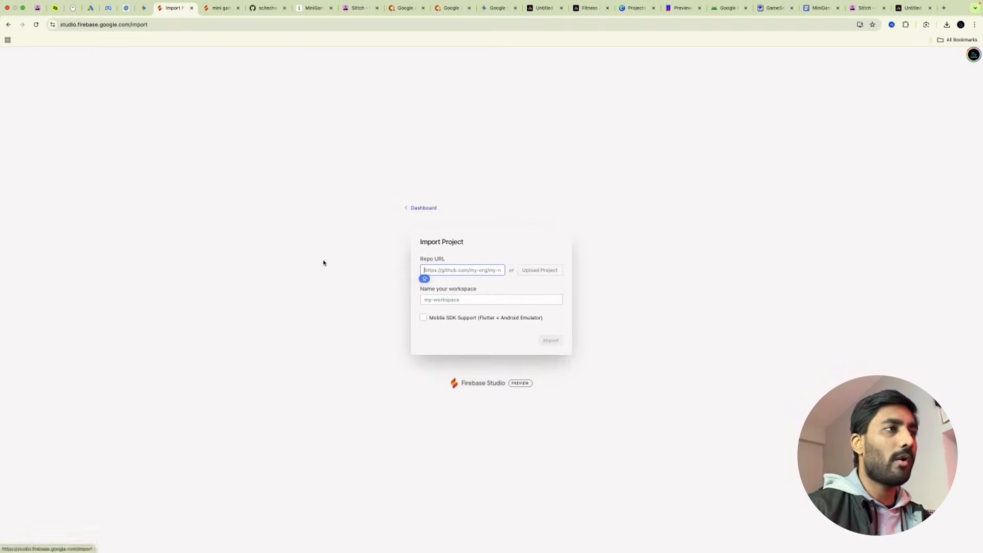
{"action": "left_click", "coordinate": [528, 270]}
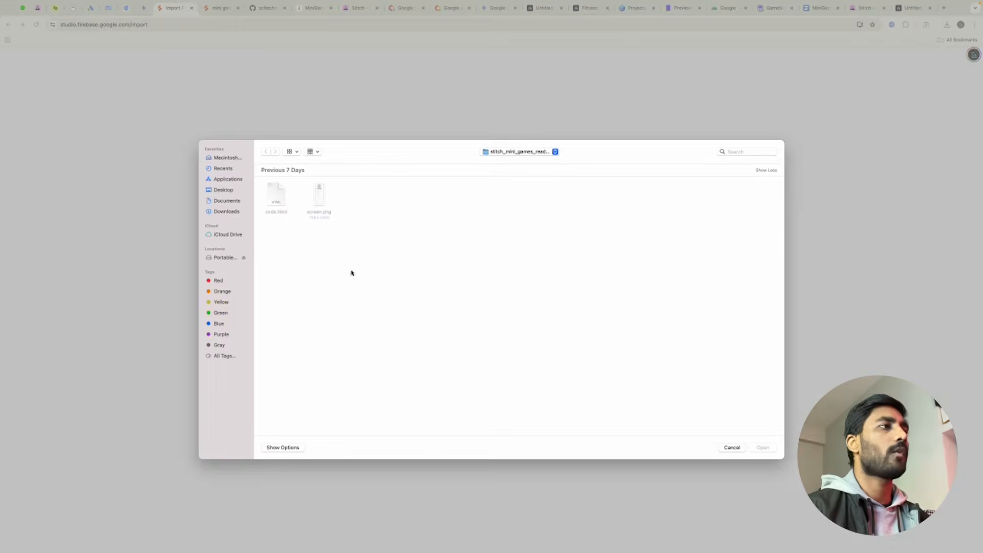
{"action": "left_click", "coordinate": [224, 212]}
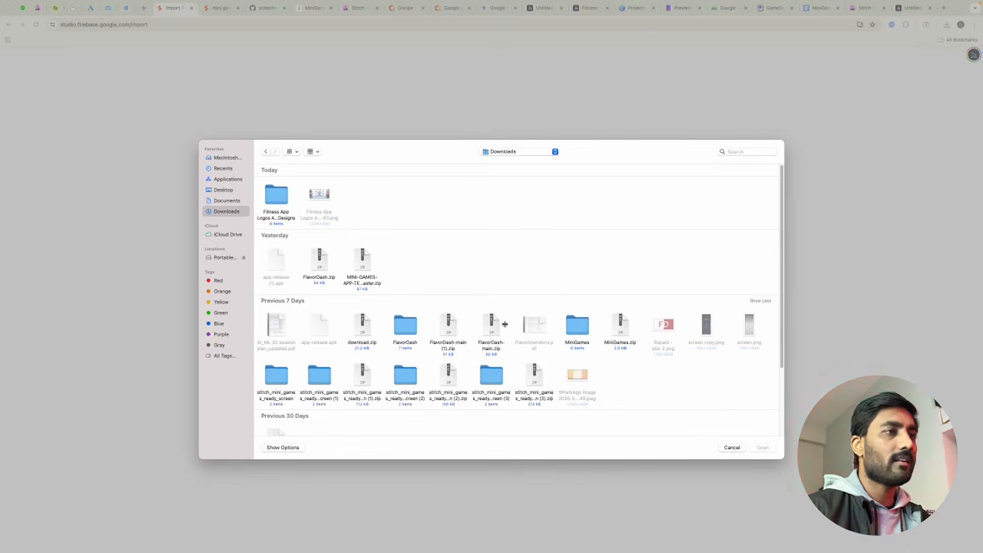
{"action": "left_click", "coordinate": [362, 256]}
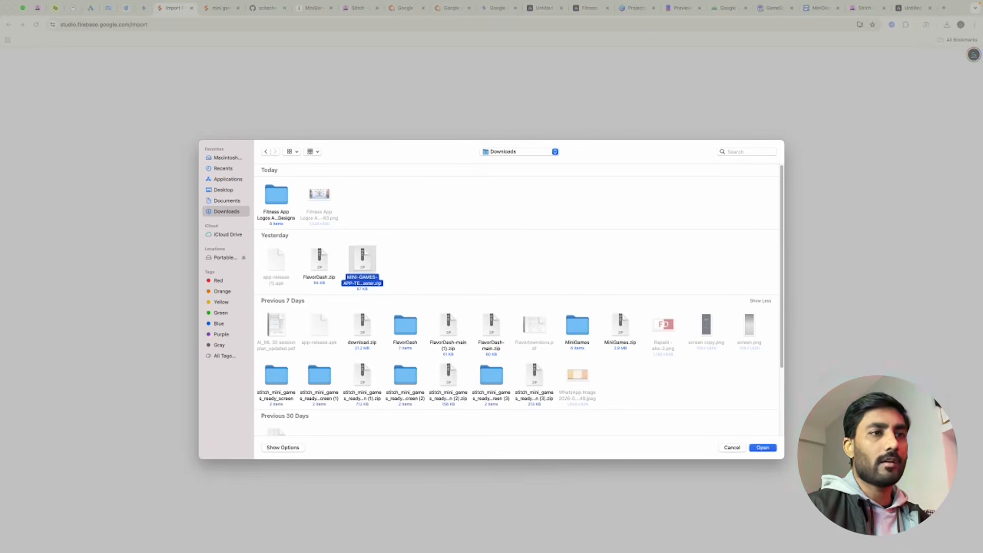
{"action": "left_click", "coordinate": [763, 448]}
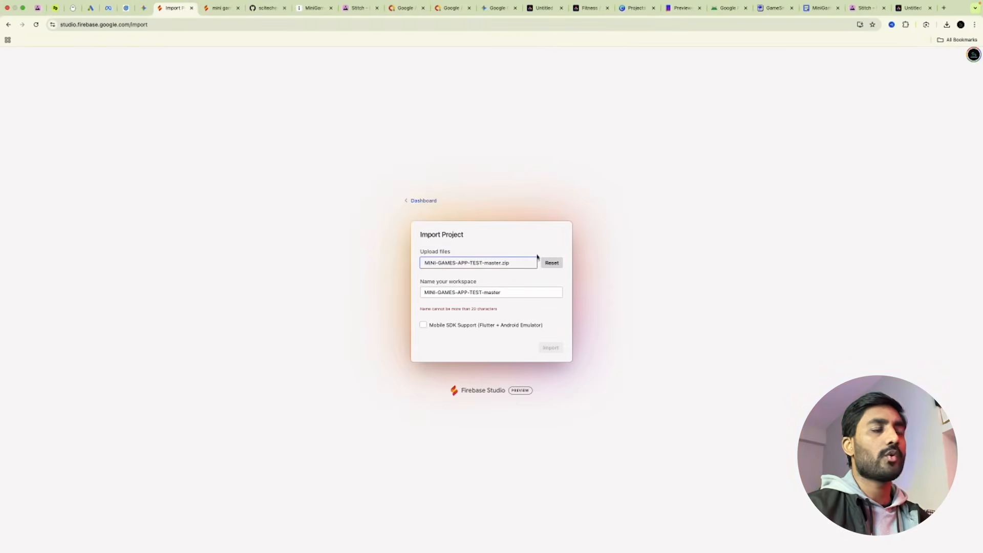
Enable Mobile SDK support, name the workspace MINI GAMES APP, and import it.
{"action": "left_click", "coordinate": [424, 325]}
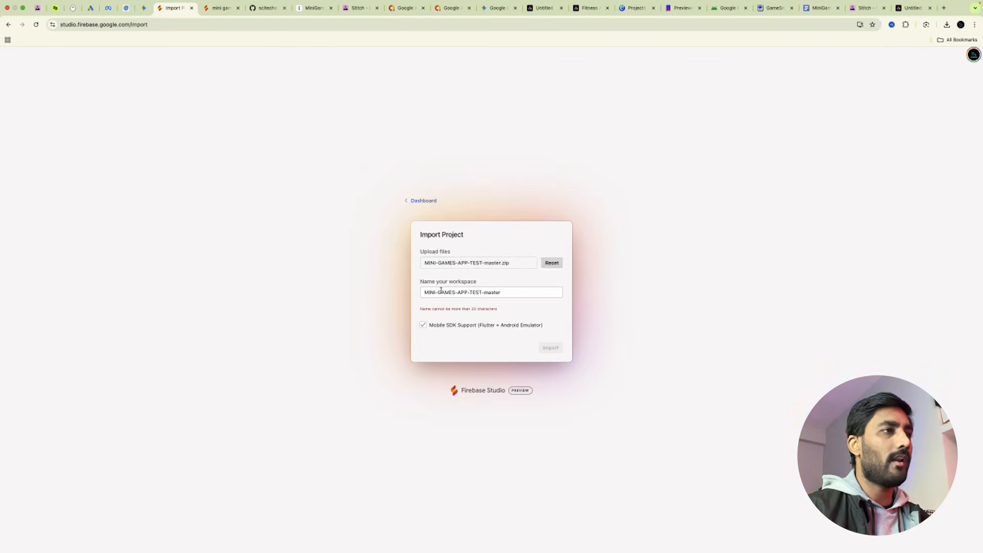
{"action": "left_click_drag", "start_coordinate": [520, 290], "coordinate": [421, 291]}
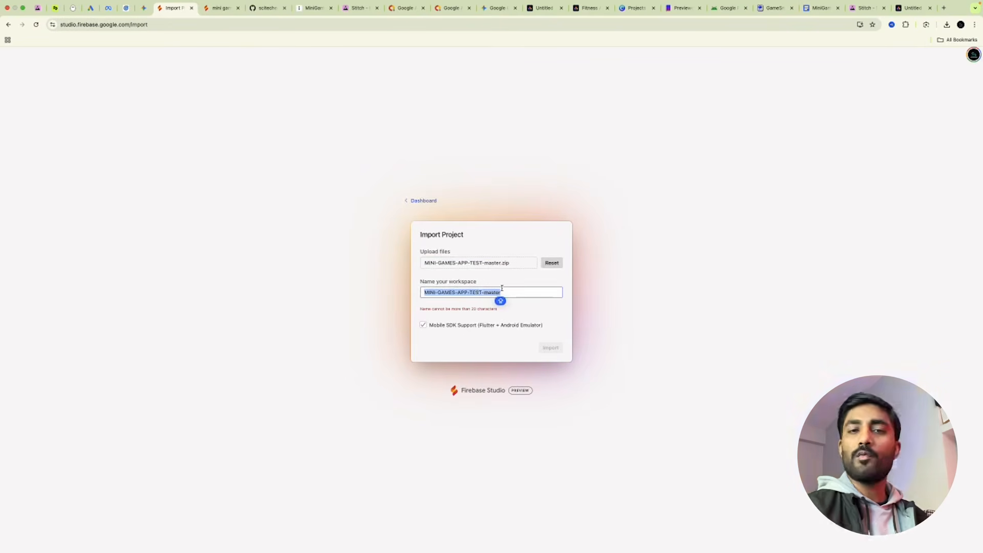
{"action": "type", "text": "mi"}
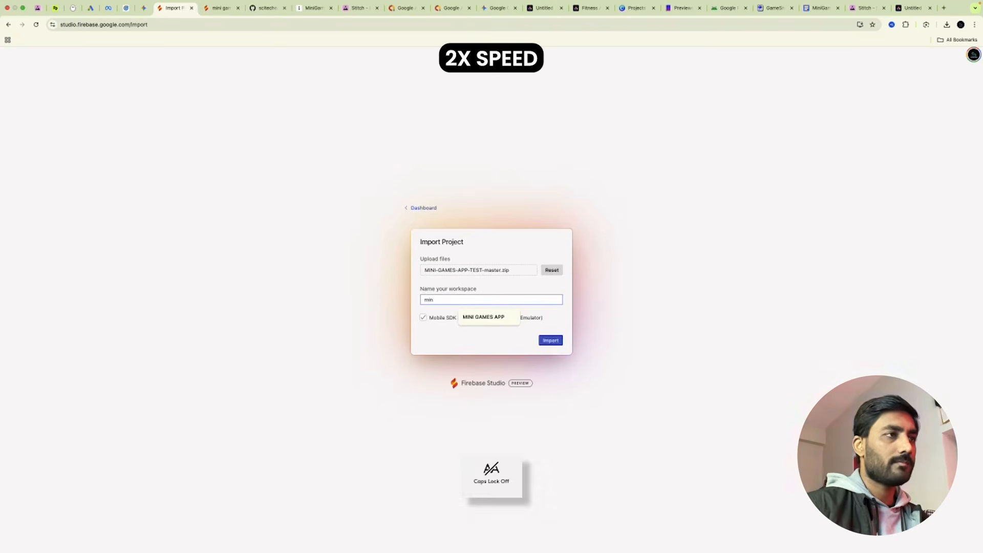
{"action": "left_click", "coordinate": [485, 318]}
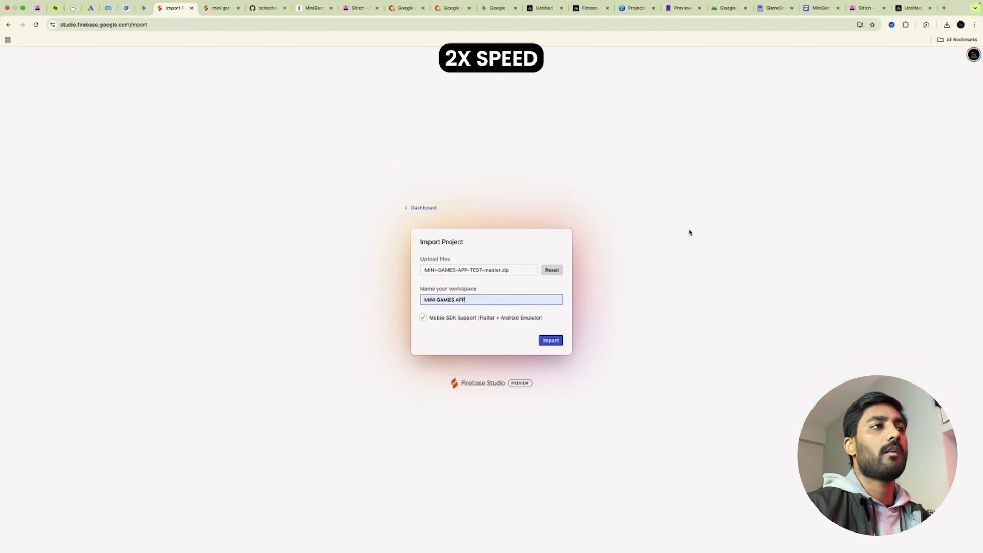
{"action": "left_click", "coordinate": [547, 342]}
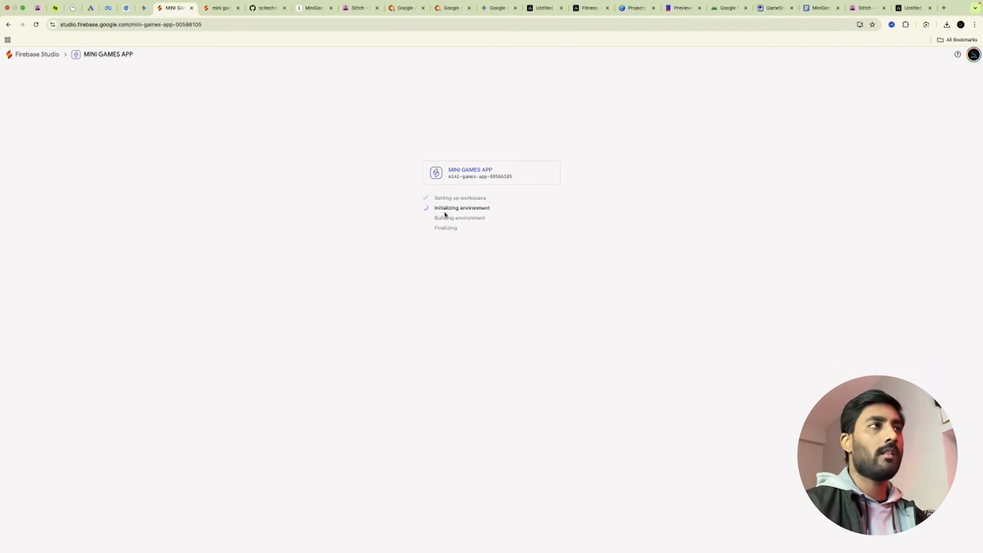
{"action": "left_click", "coordinate": [258, 8]}
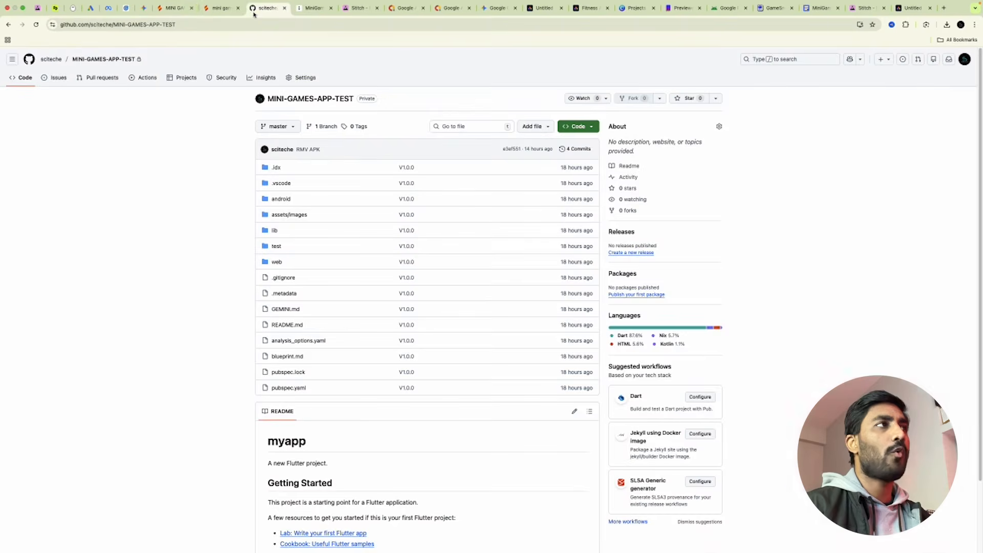
{"action": "left_click", "coordinate": [177, 9]}
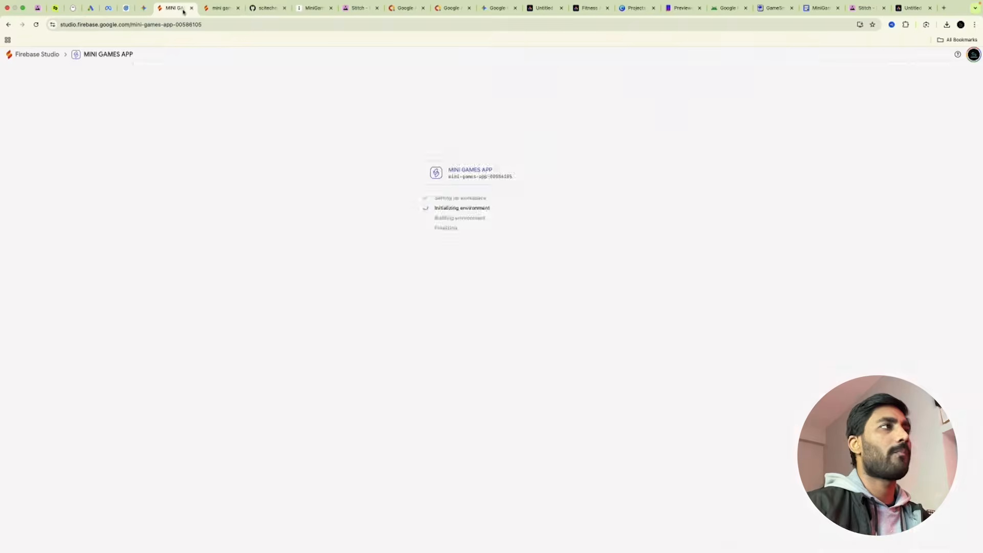
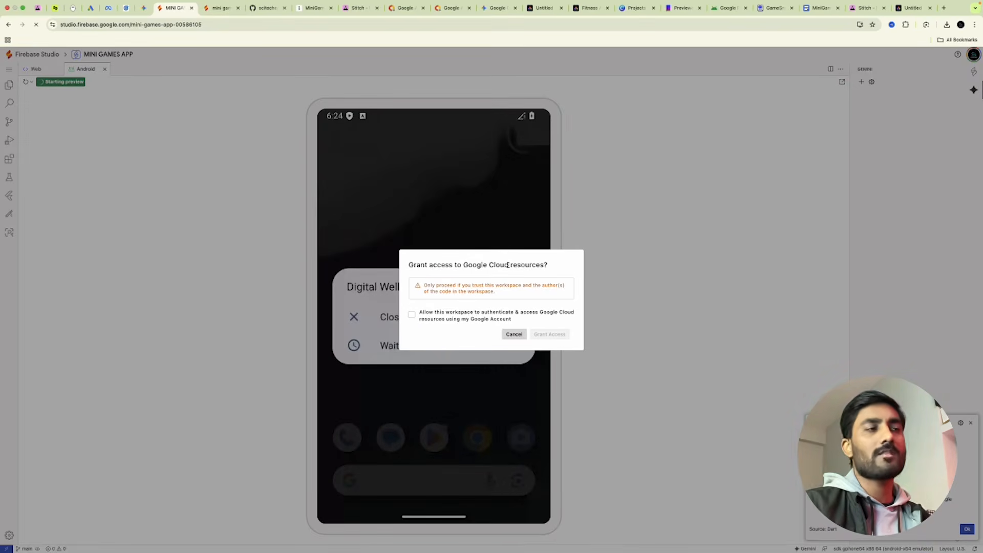
Decline Google Cloud access, dismiss the Dart notice, and show the Explorer file tree.
{"action": "left_click", "coordinate": [517, 336]}
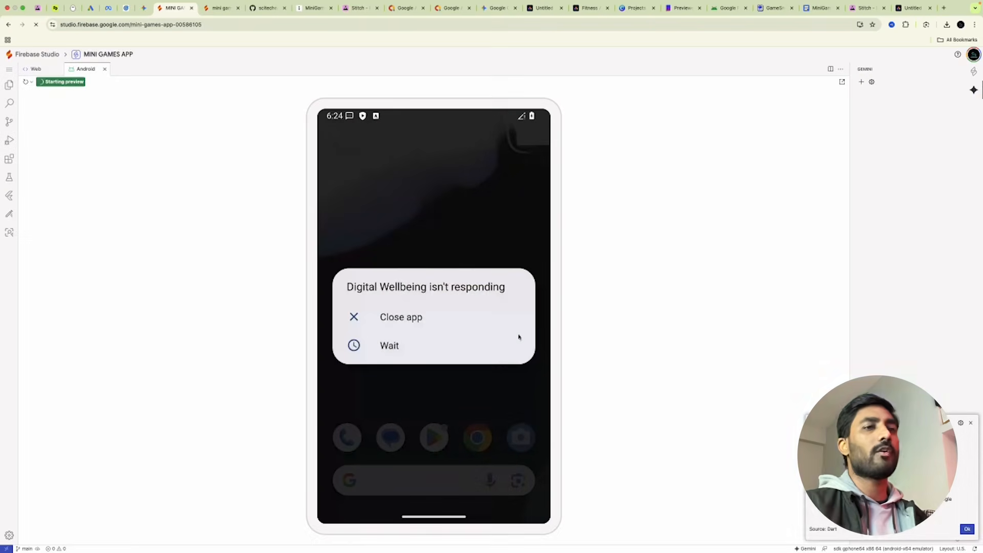
{"action": "left_click", "coordinate": [966, 529]}
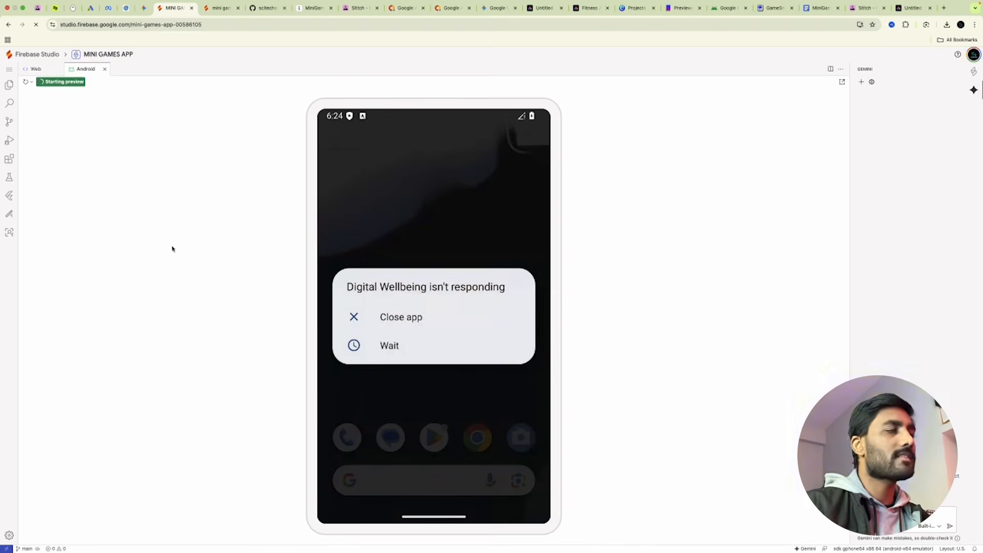
{"action": "left_click", "coordinate": [8, 84]}
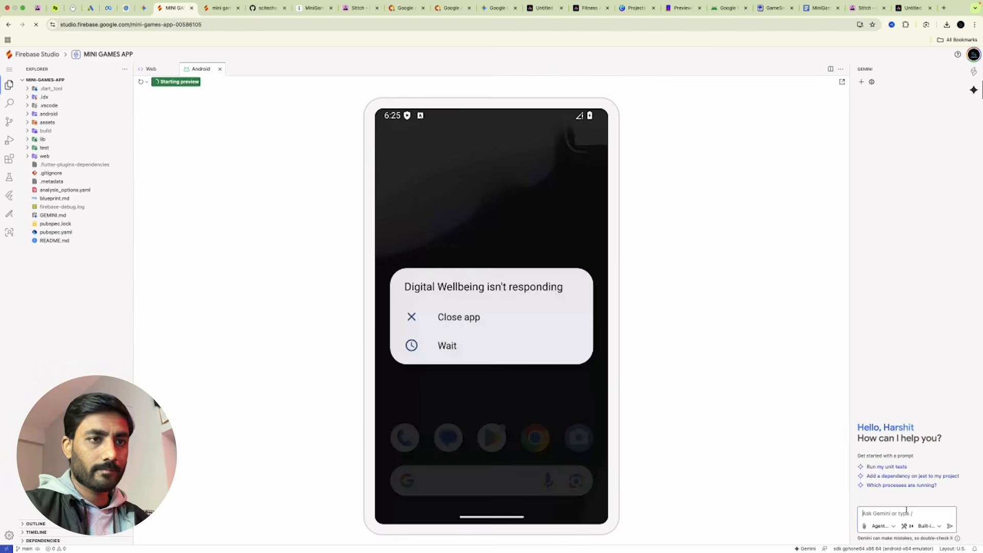
Draft a Gemini prompt for a new app name, package com.xyz.minigamespro and tagline, then delete it.
{"action": "type", "text": "Change t"}
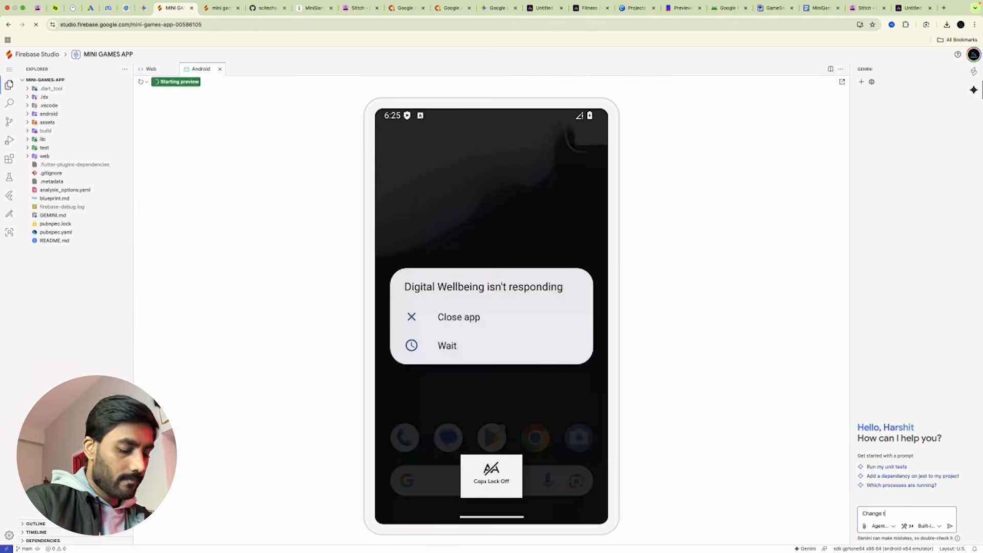
{"action": "type", "text": "he App Na"}
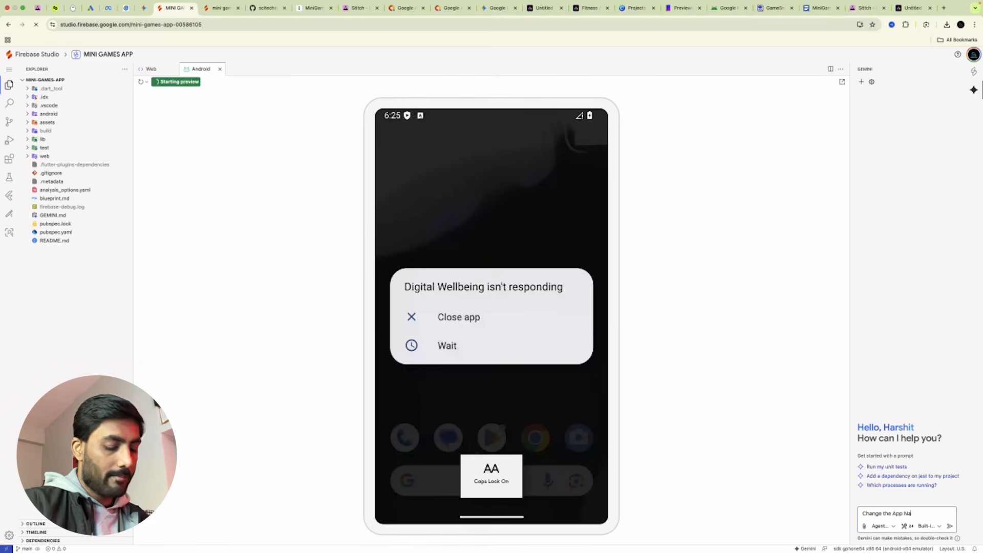
{"action": "type", "text": "me to \"\","}
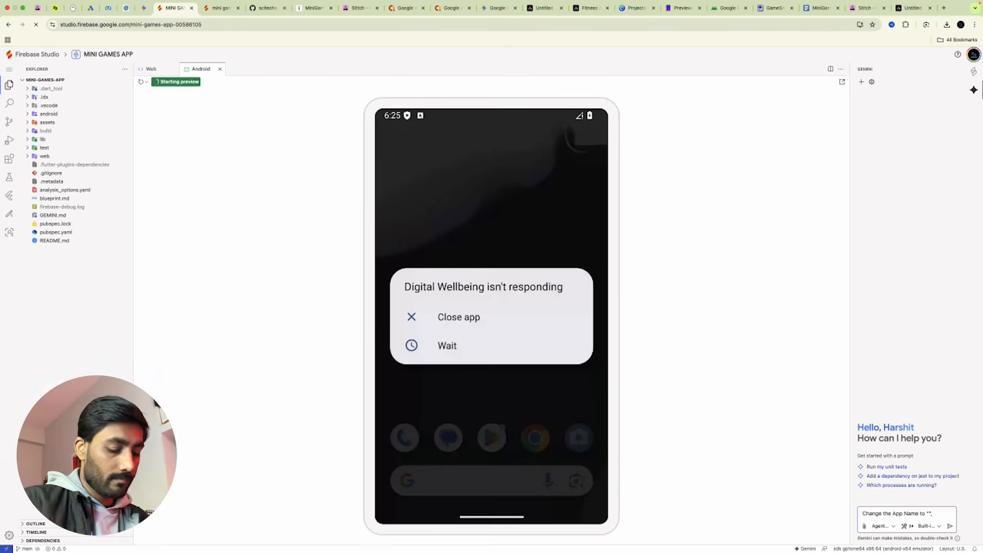
{"action": "type", "text": "Package Name to"}
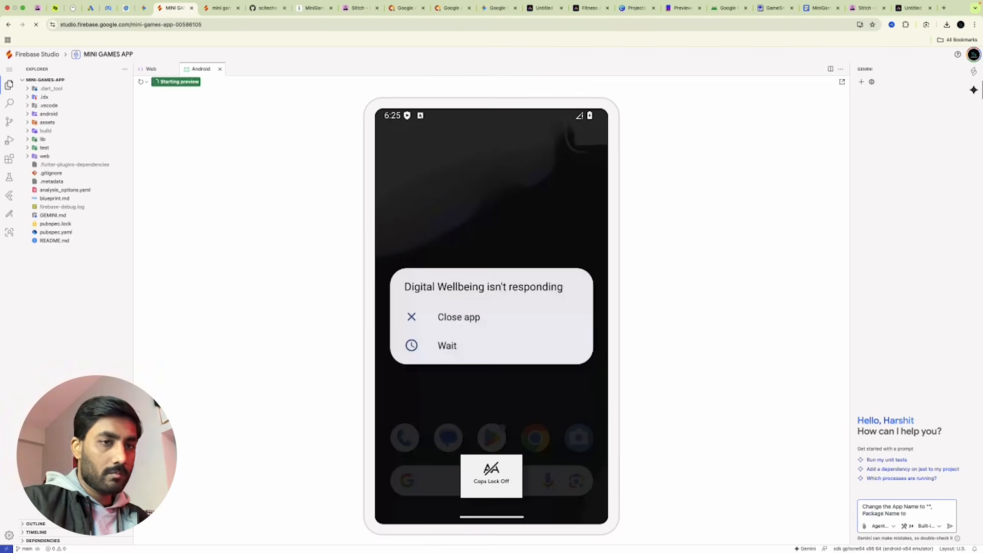
{"action": "type", "text": " \"\", and tagline to \"\" for the"}
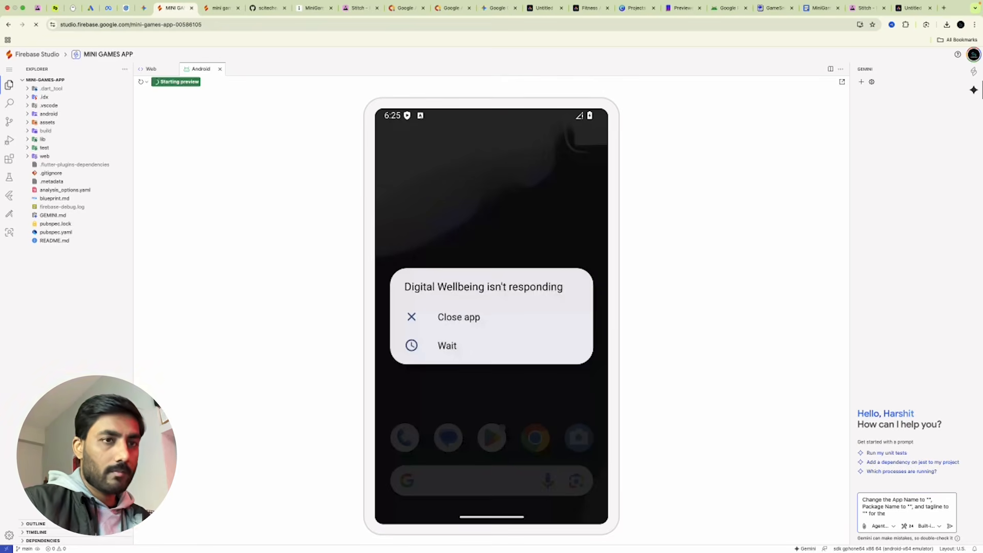
{"action": "key", "text": "BackSpace"}
{"action": "type", "text": "is mobile application."}
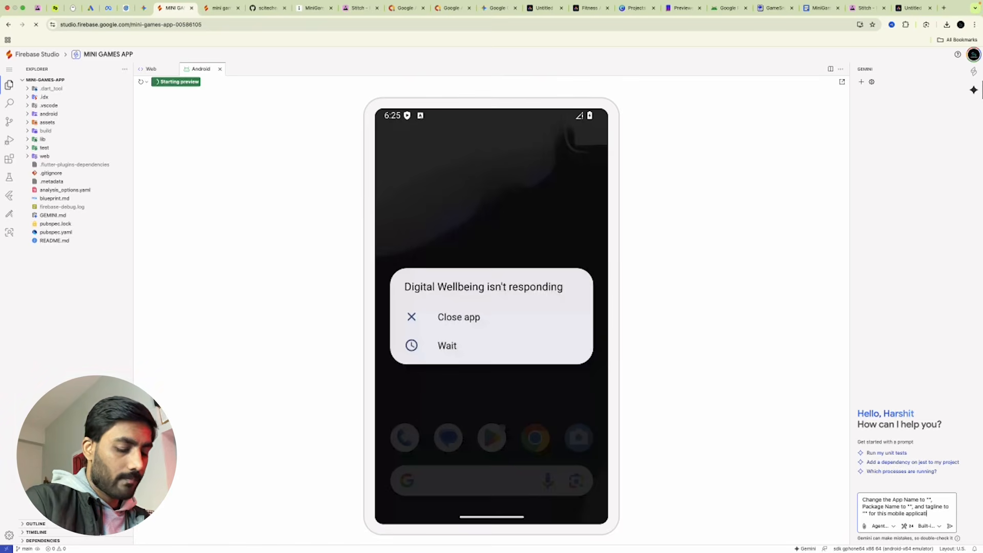
{"action": "left_click", "coordinate": [929, 499]}
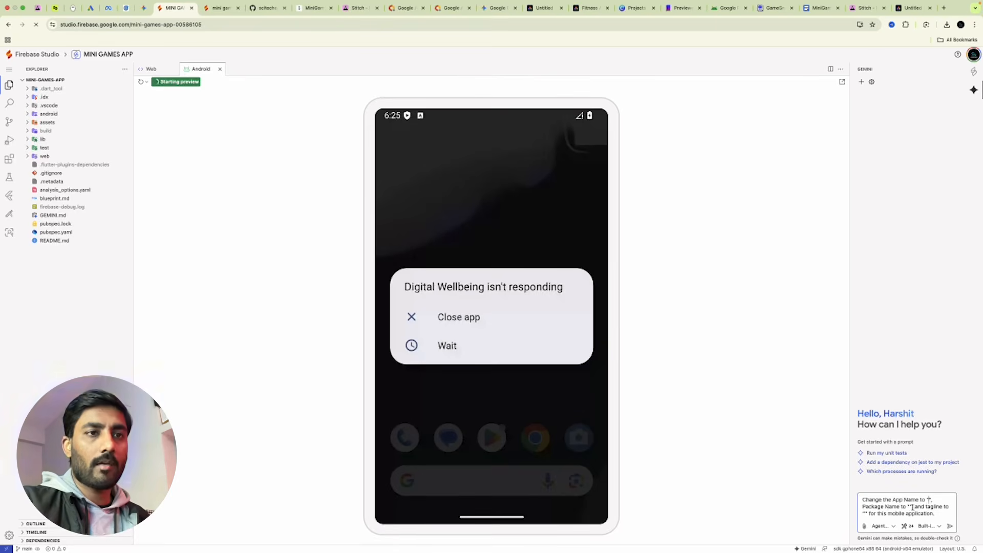
{"action": "left_click", "coordinate": [910, 507]}
{"action": "type", "text": "com"}
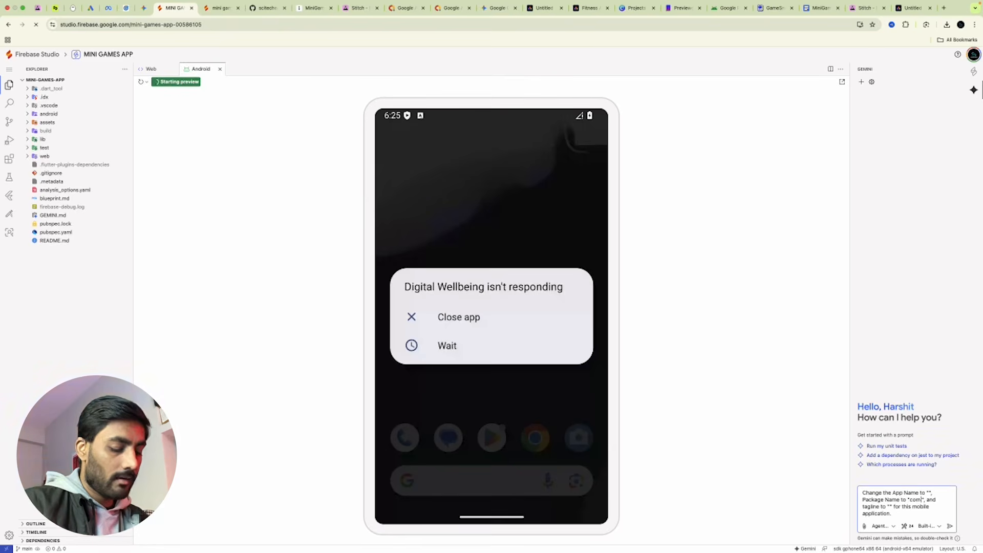
{"action": "type", "text": ".xyz"}
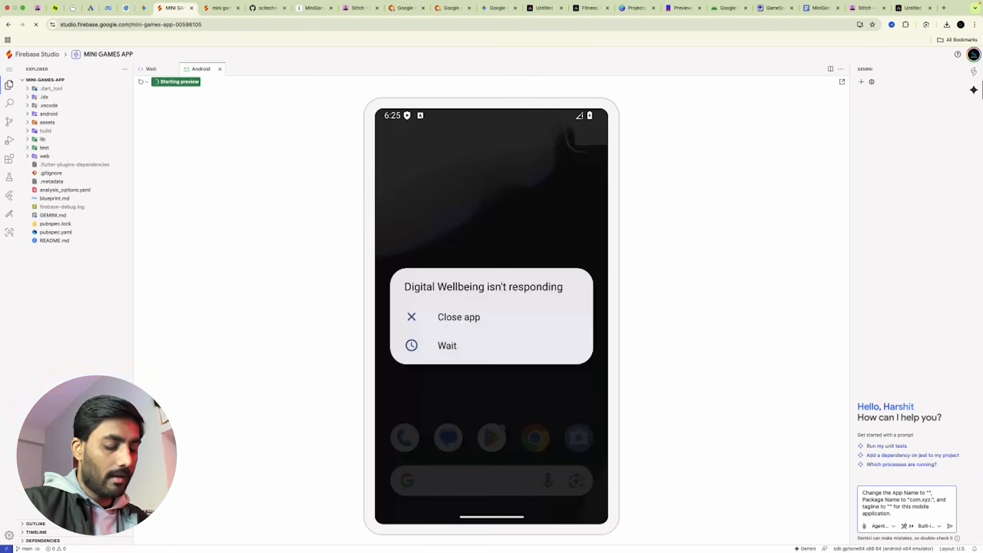
{"action": "type", "text": ".minigame"}
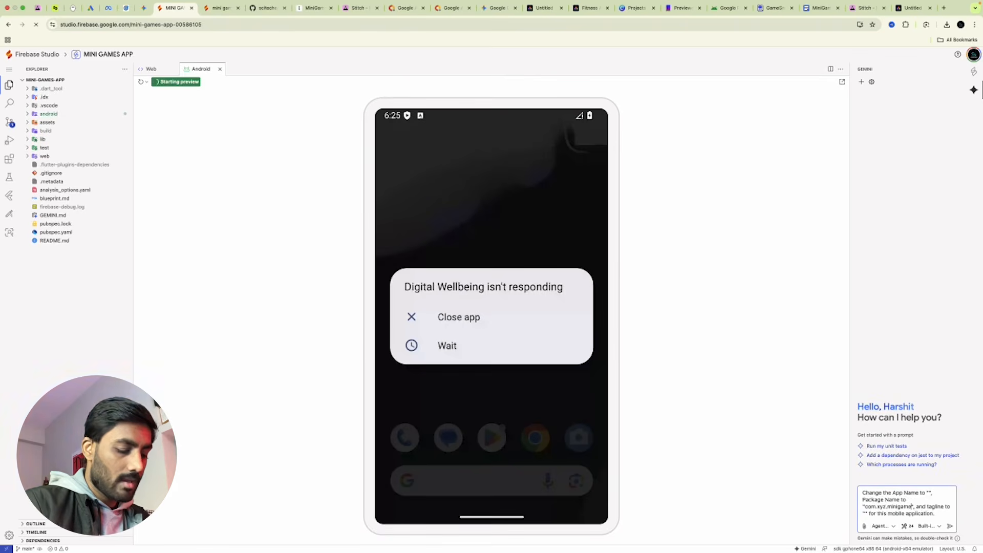
{"action": "type", "text": "spro"}
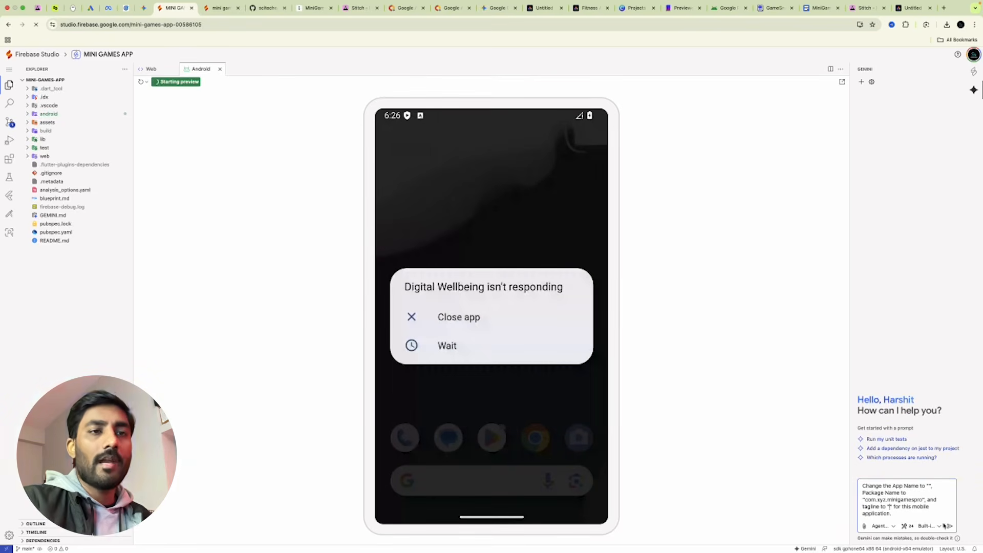
{"action": "left_click_drag", "start_coordinate": [895, 512], "coordinate": [853, 478]}
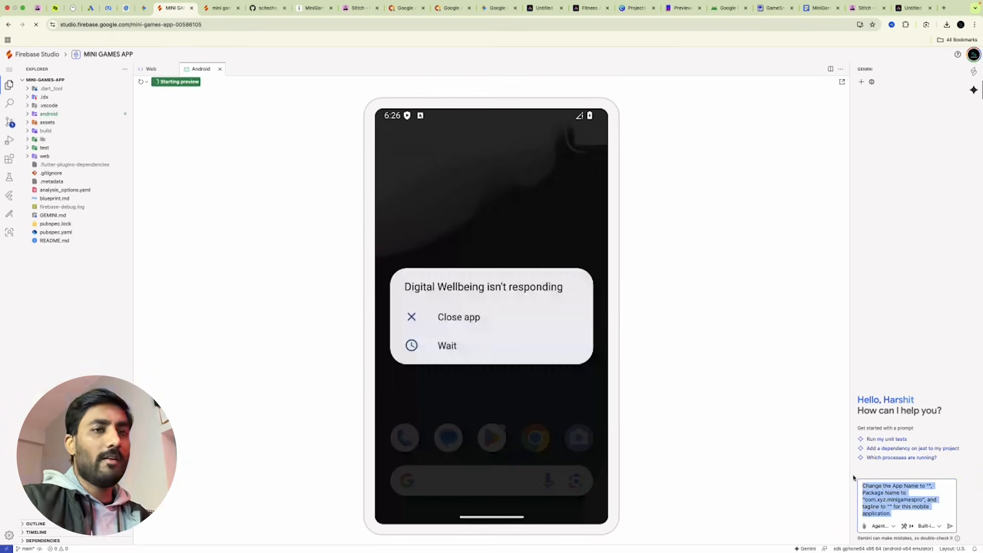
{"action": "key", "text": "BackSpace"}
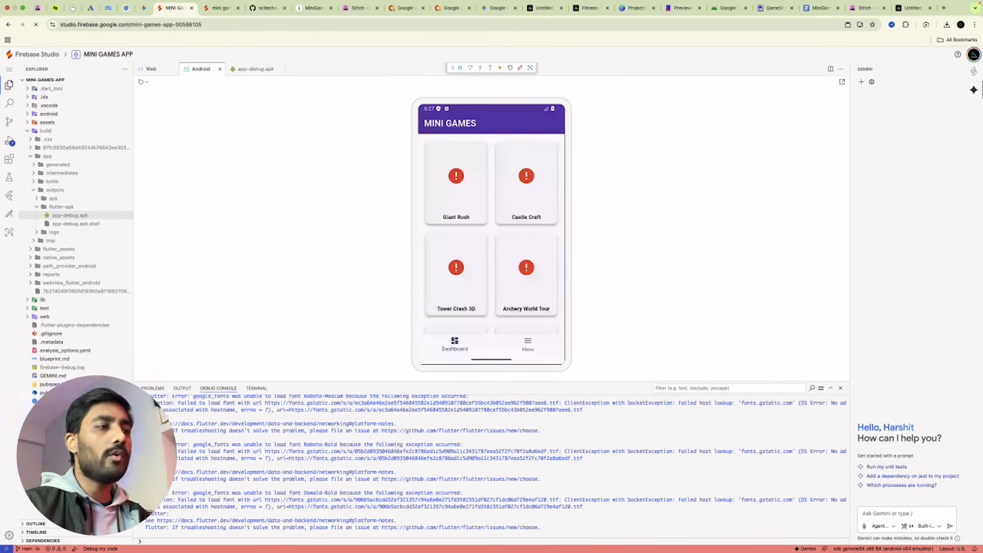
Check the MINI GAMES dashboard running in the Android preview, then switch to GameSnacks.
{"action": "mouse_move", "coordinate": [426, 550]}
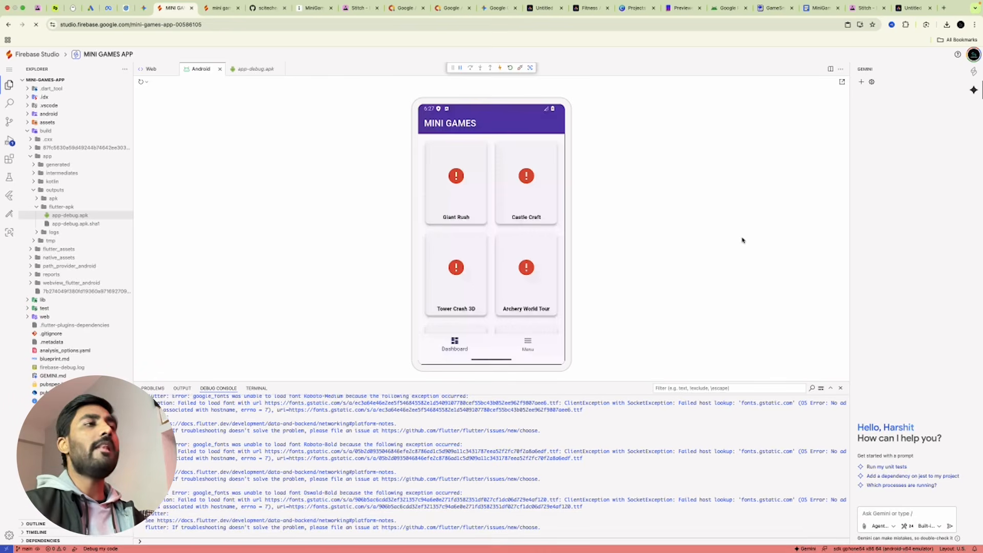
{"action": "left_click", "coordinate": [768, 9]}
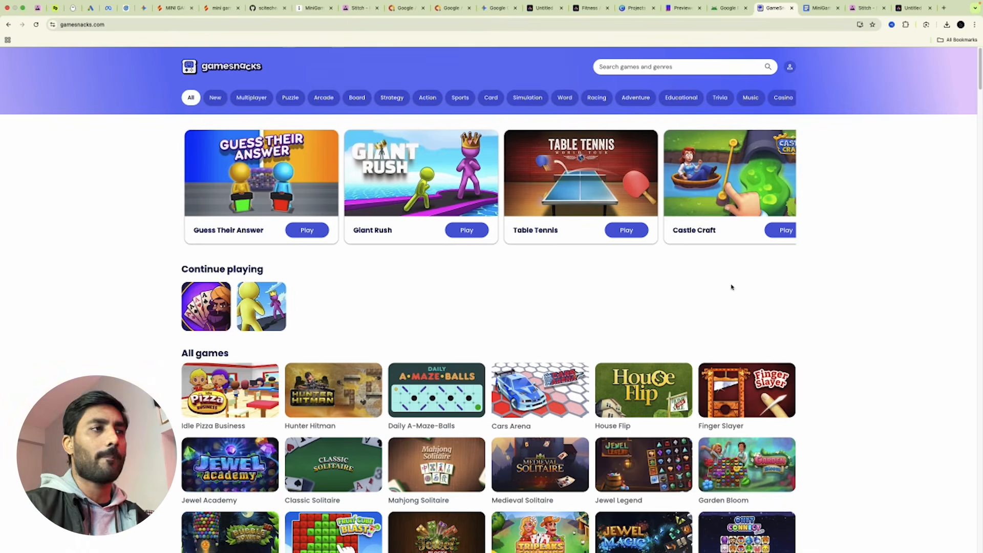
Open the Giant Rush thumbnail image from the GameSnacks catalog in a new tab.
{"action": "scroll", "coordinate": [768, 324], "scroll_direction": "down", "scroll_amount": 3}
{"action": "scroll", "coordinate": [769, 324], "scroll_direction": "down", "scroll_amount": 3}
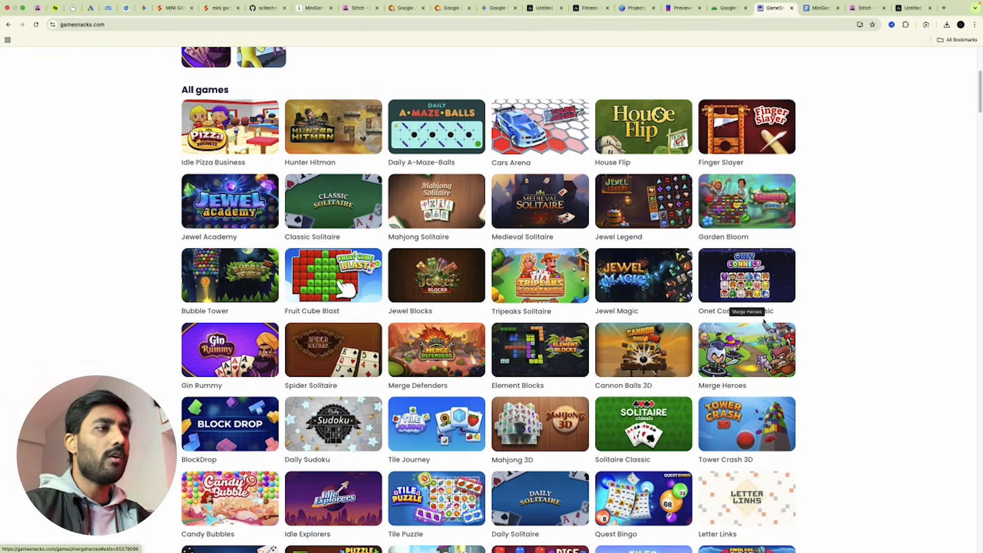
{"action": "scroll", "coordinate": [767, 323], "scroll_direction": "up", "scroll_amount": 6}
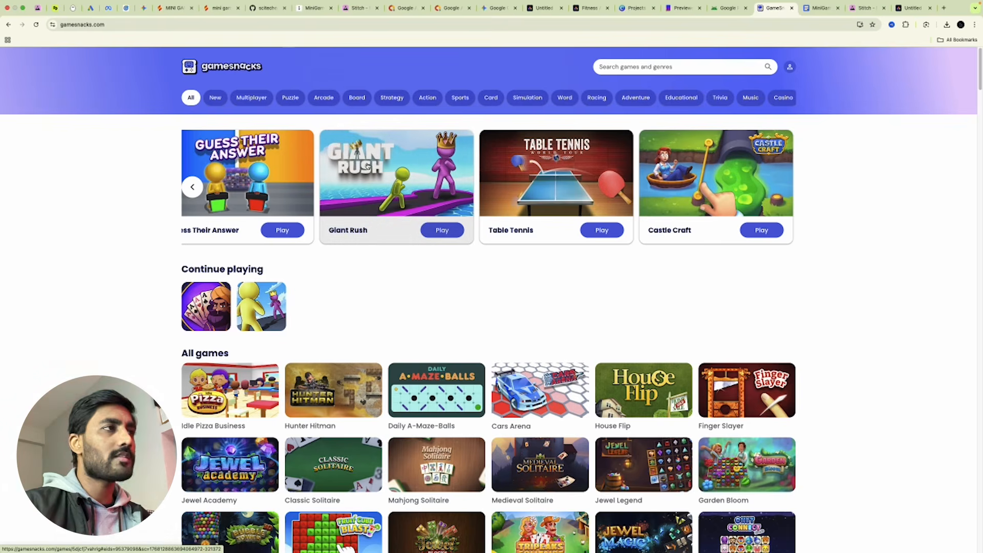
{"action": "right_click", "coordinate": [367, 163]}
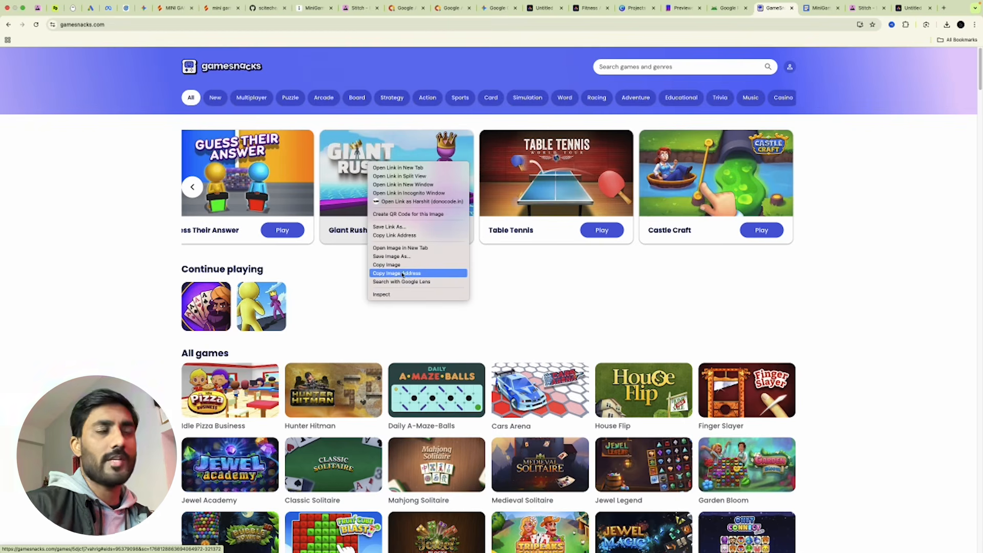
{"action": "left_click", "coordinate": [415, 248]}
Strip =w400?v=1 from the image URL to load the Giant Rush banner at full 480x270.
{"action": "left_click", "coordinate": [784, 8]}
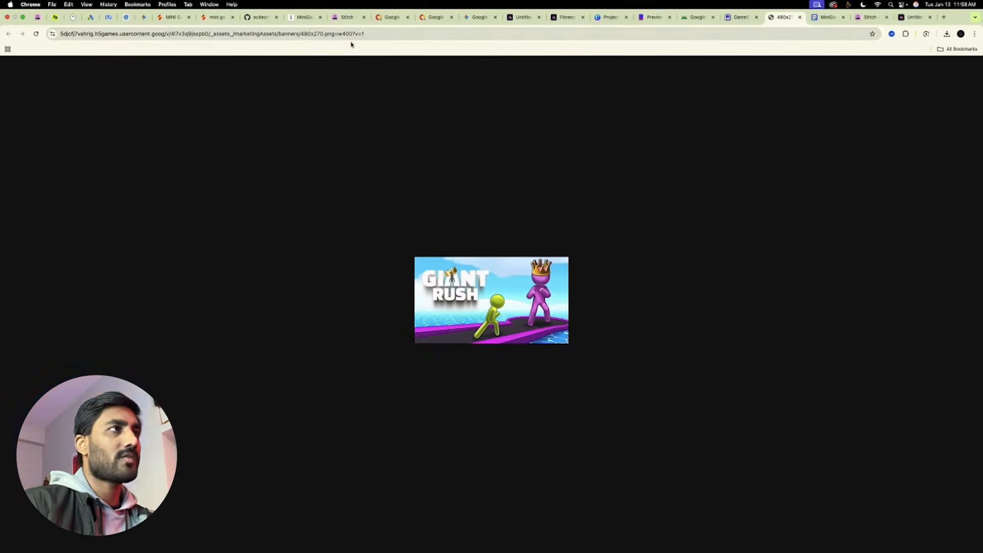
{"action": "left_click_drag", "start_coordinate": [334, 33], "coordinate": [338, 44]}
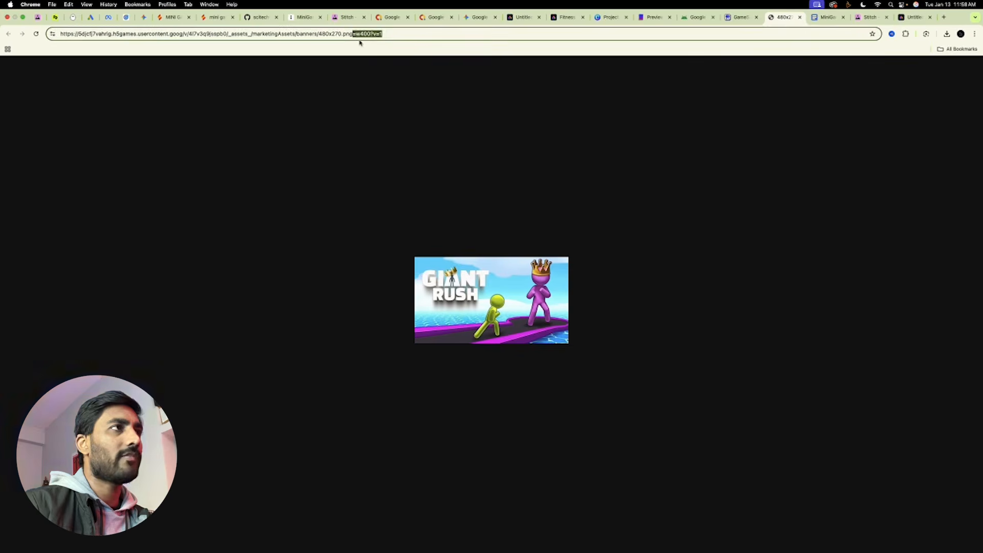
{"action": "key", "text": "BackSpace"}
{"action": "key", "text": "Return"}
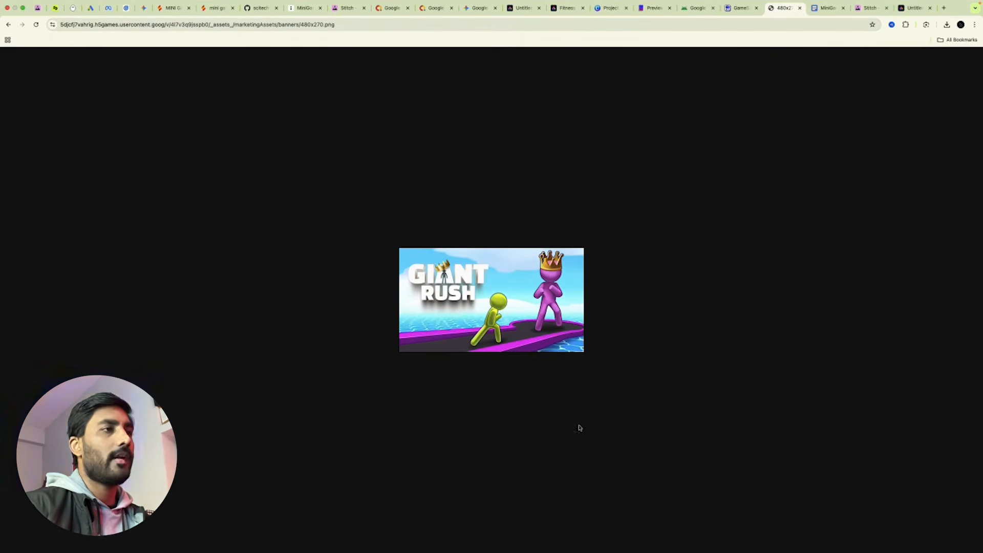
Select the full banner image address, close the image tab, and return to GameSnacks.
{"action": "left_click", "coordinate": [362, 25]}
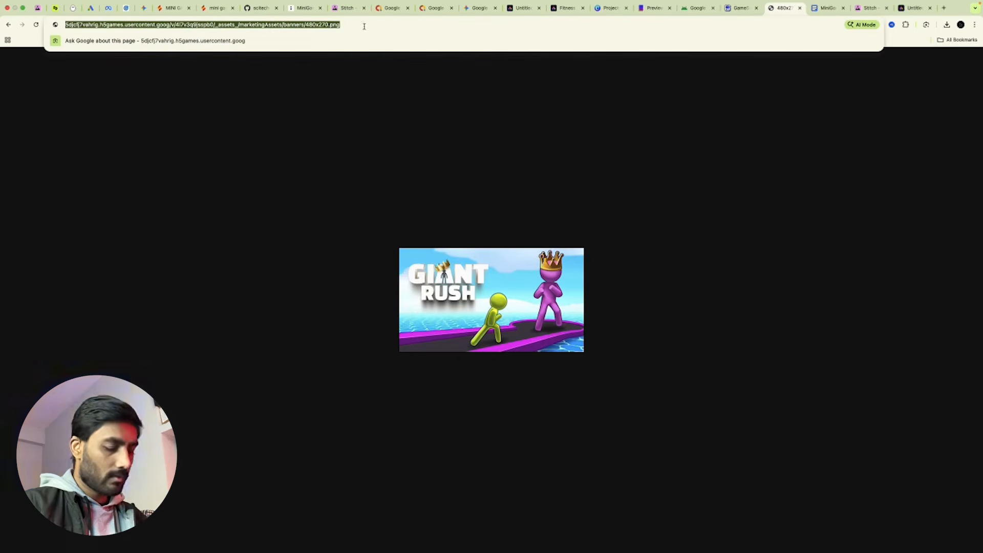
{"action": "left_click", "coordinate": [799, 8]}
{"action": "left_click", "coordinate": [742, 11]}
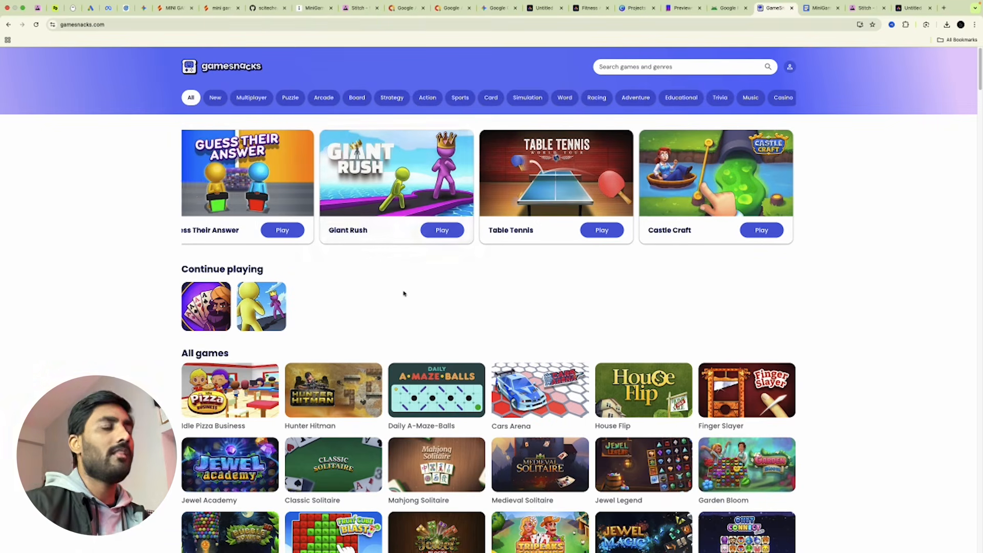
Launch Giant Rush, close its full-screen ad, and inspect the game canvas in DevTools.
{"action": "left_click", "coordinate": [381, 192]}
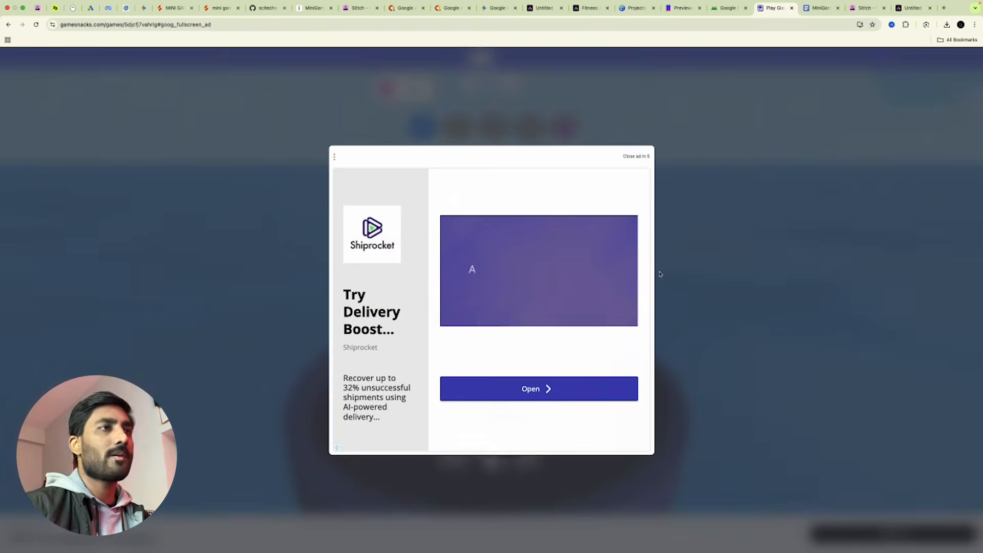
{"action": "left_click", "coordinate": [646, 156]}
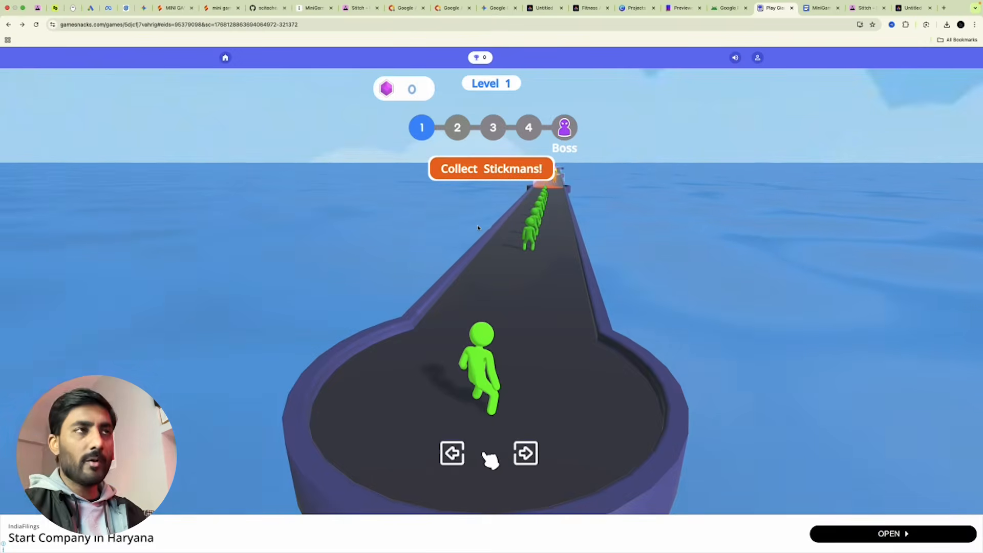
{"action": "right_click", "coordinate": [624, 231]}
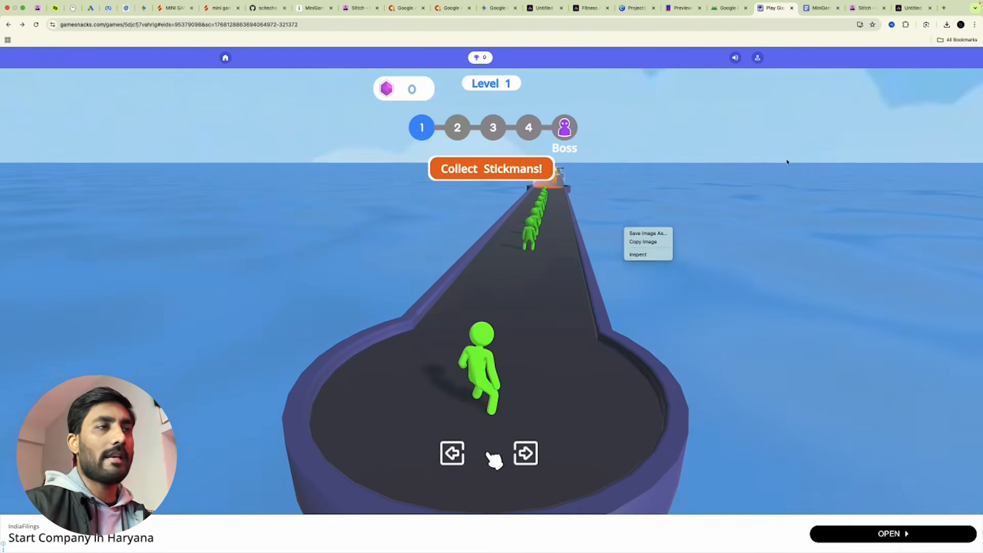
{"action": "right_click", "coordinate": [741, 184]}
{"action": "left_click", "coordinate": [756, 210]}
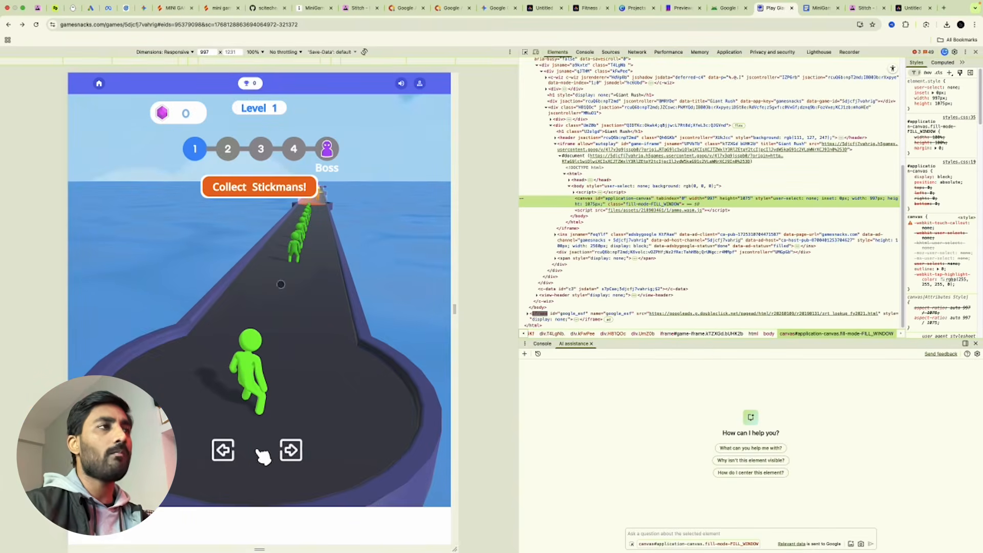
Locate the iframe#game-iframe node with the element picker and select its src URL.
{"action": "left_click", "coordinate": [525, 53]}
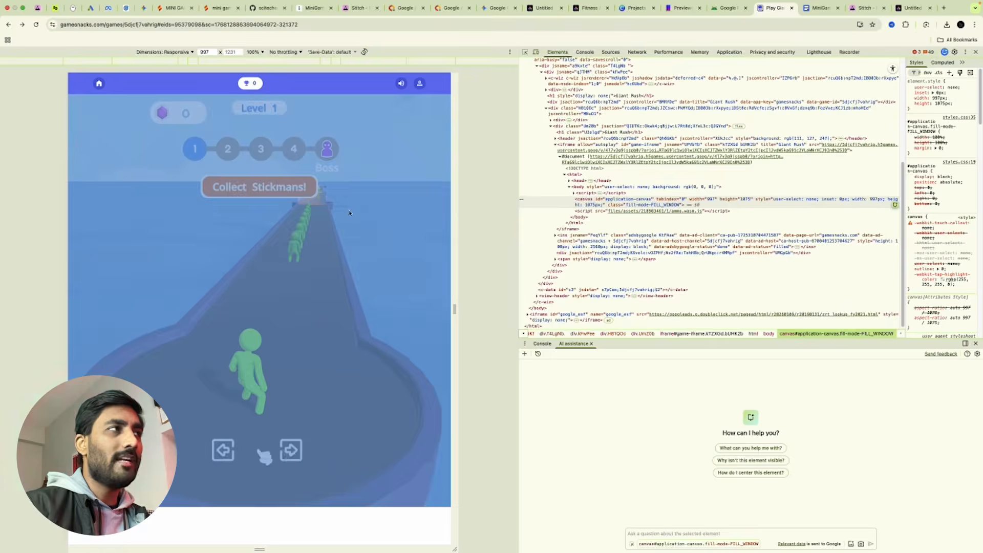
{"action": "left_click", "coordinate": [349, 213]}
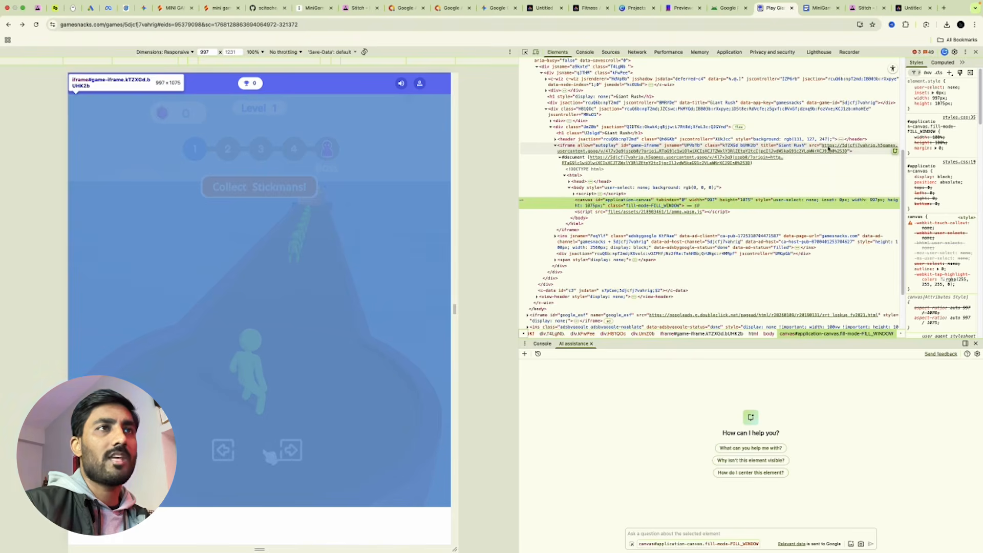
{"action": "left_click", "coordinate": [838, 148]}
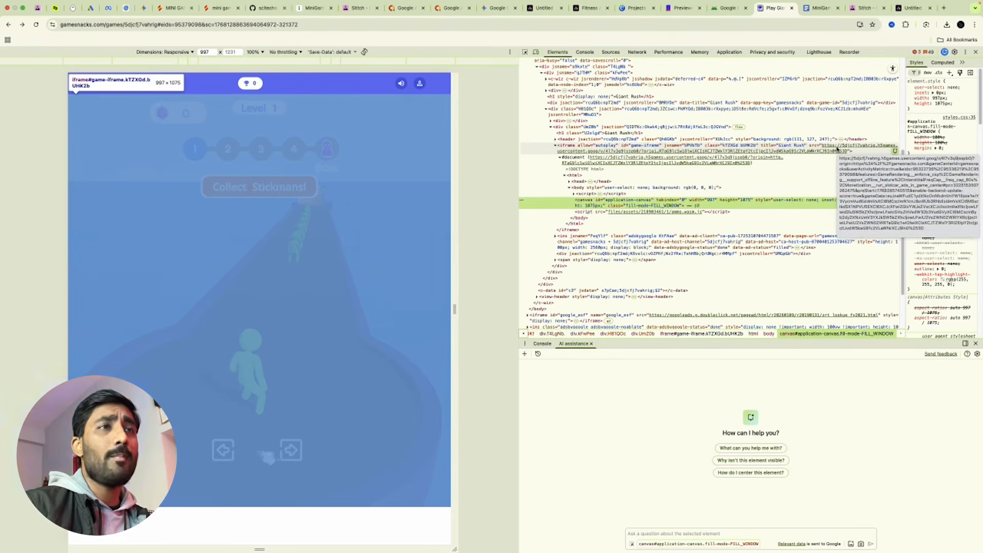
{"action": "double_click", "coordinate": [833, 148]}
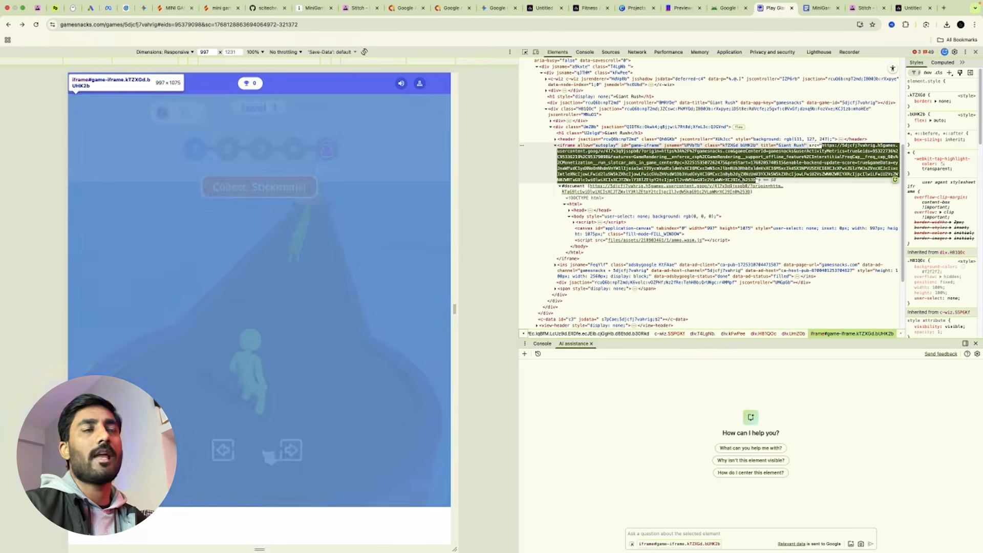
Paste the game's iframe URL into a new tab to load Giant Rush standalone.
{"action": "key", "text": "super+t"}
{"action": "key", "text": "super+v"}
{"action": "key", "text": "Return"}
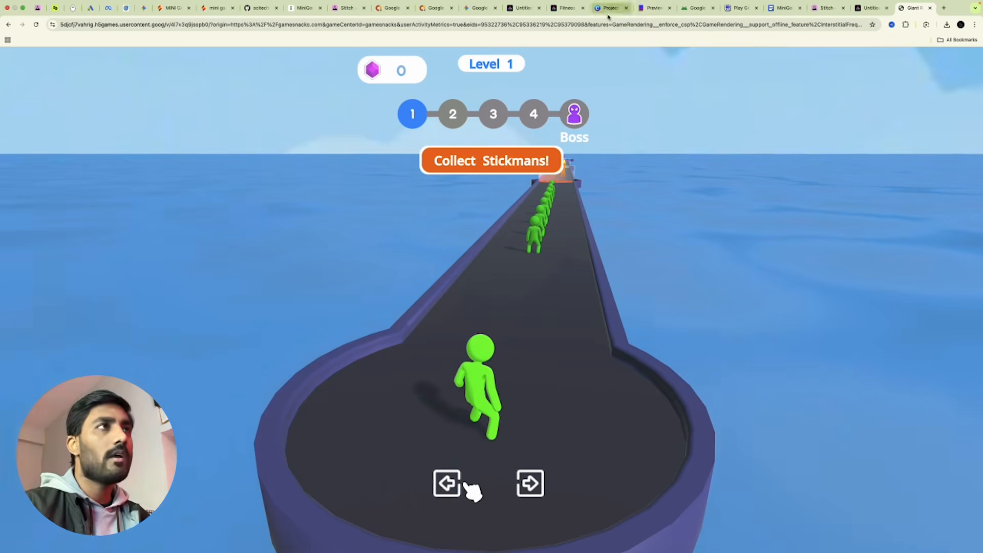
Replace the game address with the shortened h5games URL and reload Giant Rush.
{"action": "left_click", "coordinate": [624, 27]}
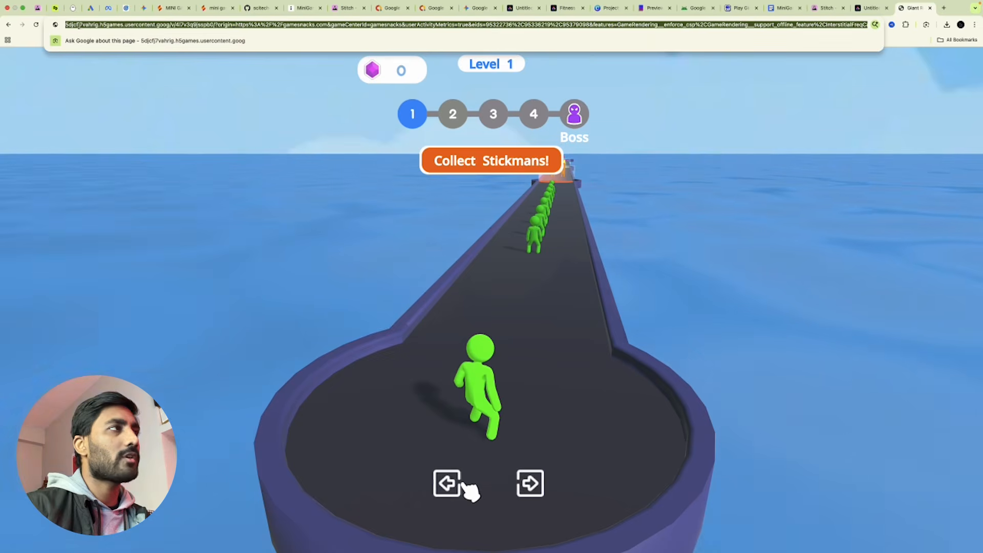
{"action": "left_click_drag", "start_coordinate": [214, 25], "coordinate": [218, 26]}
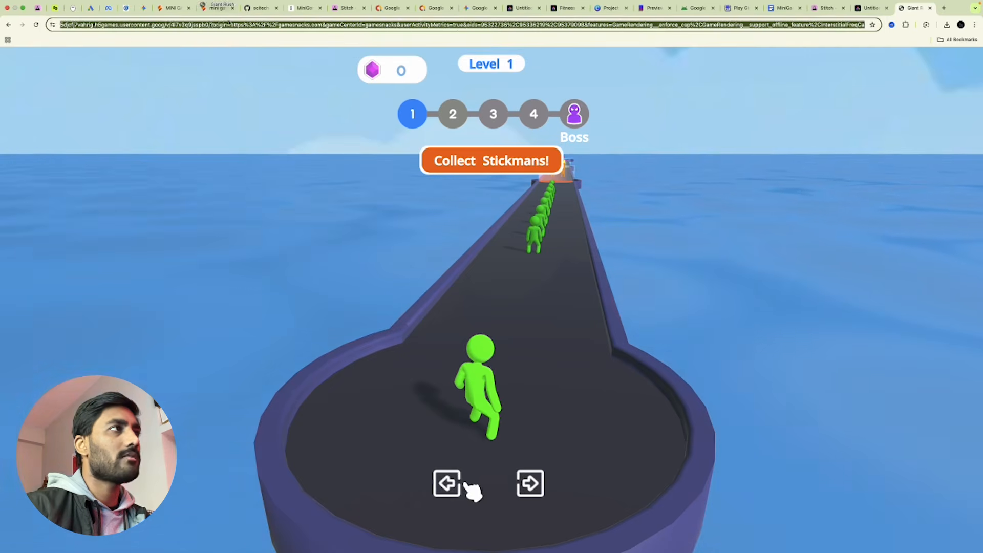
{"action": "left_click", "coordinate": [220, 26]}
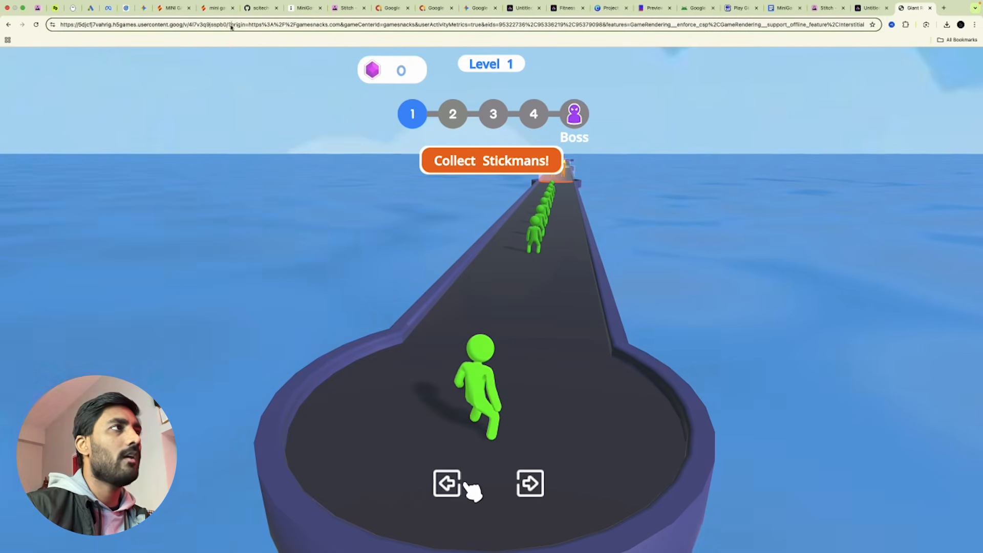
{"action": "key", "text": "super+a"}
{"action": "type", "text": "https://5djcfj7vahrig.h5games.usercontent.goog/v/4l7v3q9jsspb0/"}
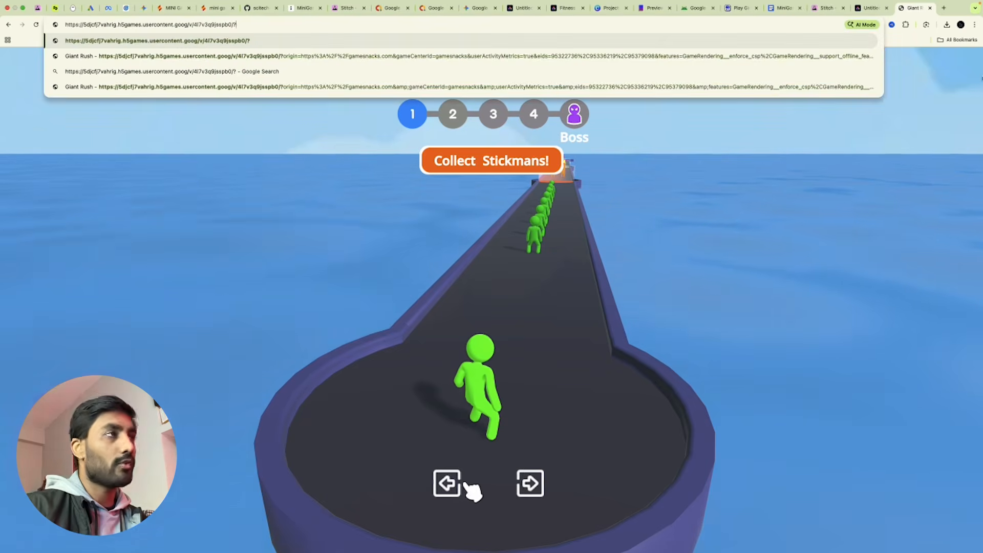
{"action": "key", "text": "Return"}
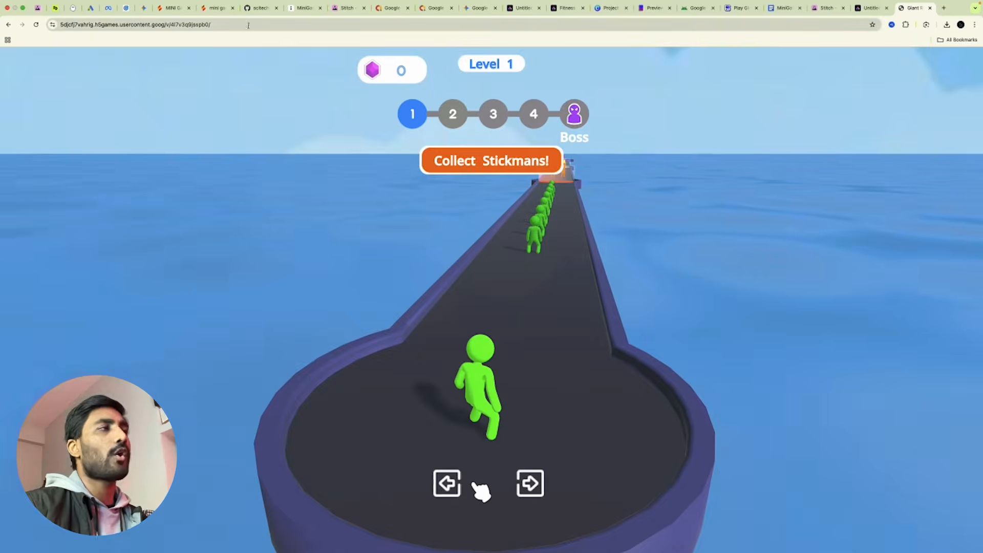
{"action": "left_click", "coordinate": [249, 25]}
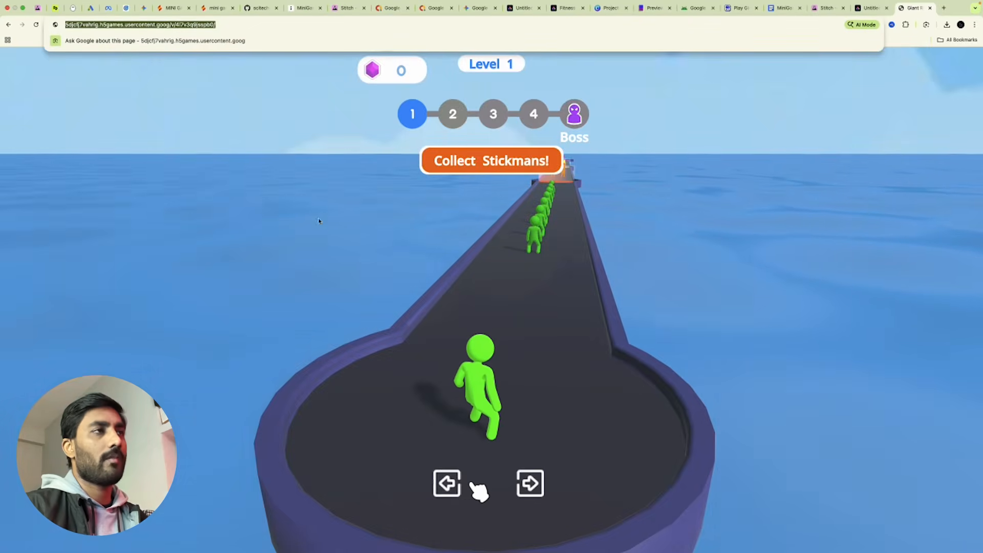
Inspect the standalone game's Console and Sources panels in DevTools, then close DevTools.
{"action": "right_click", "coordinate": [255, 209]}
{"action": "left_click", "coordinate": [267, 234]}
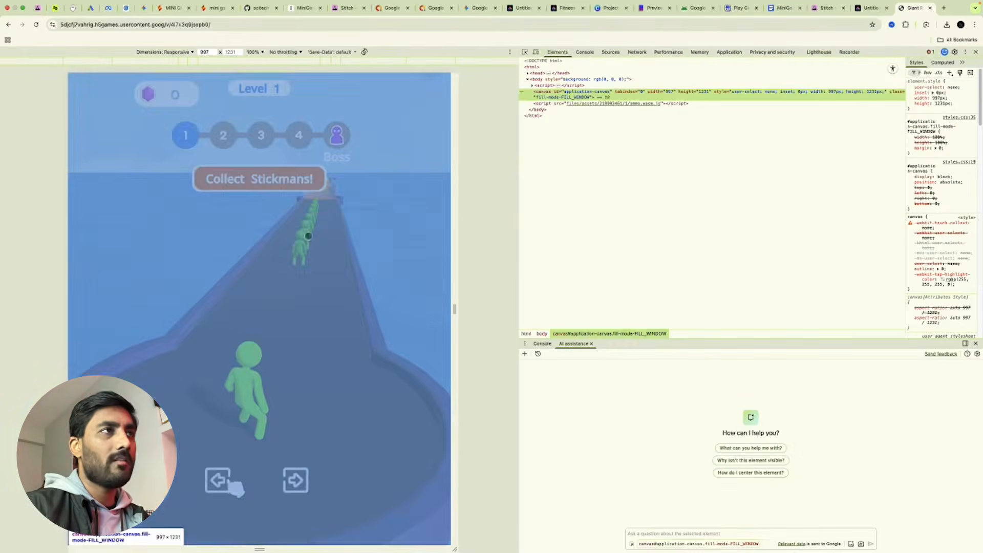
{"action": "left_click", "coordinate": [584, 51]}
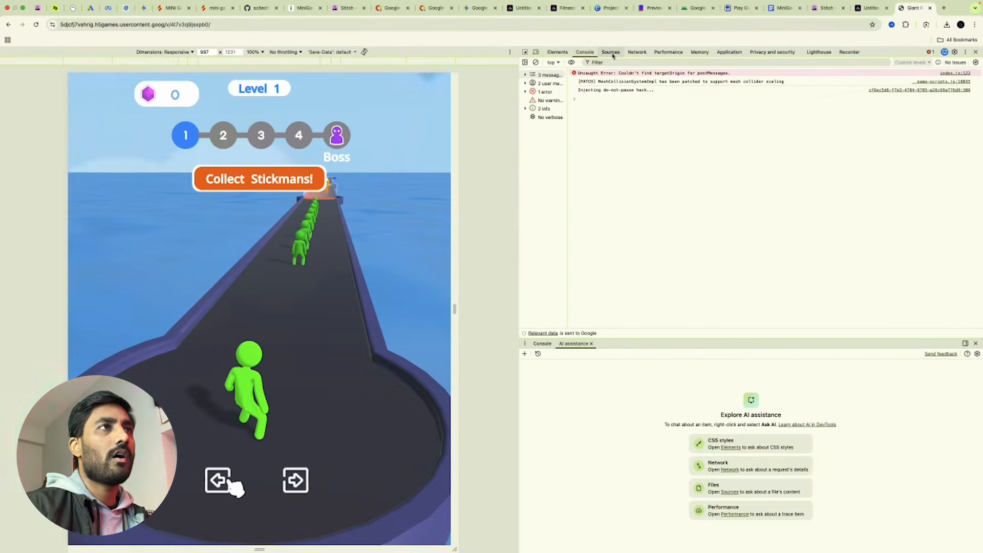
{"action": "left_click", "coordinate": [612, 53]}
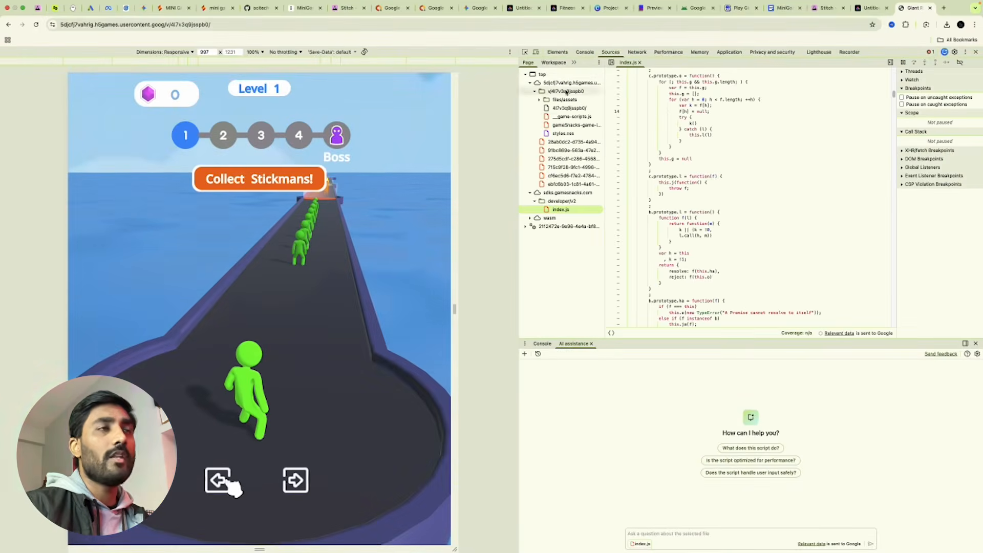
{"action": "left_click", "coordinate": [975, 52]}
Play Level 1 of the standalone Giant Rush, then reselect its address and return to the MiniGames document.
{"action": "left_click", "coordinate": [655, 207]}
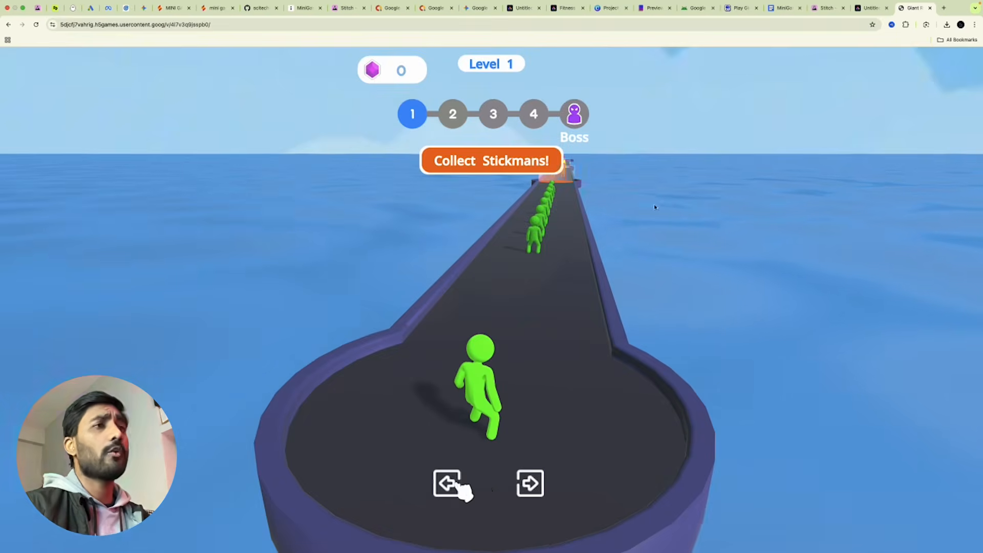
{"action": "key", "text": "Right"}
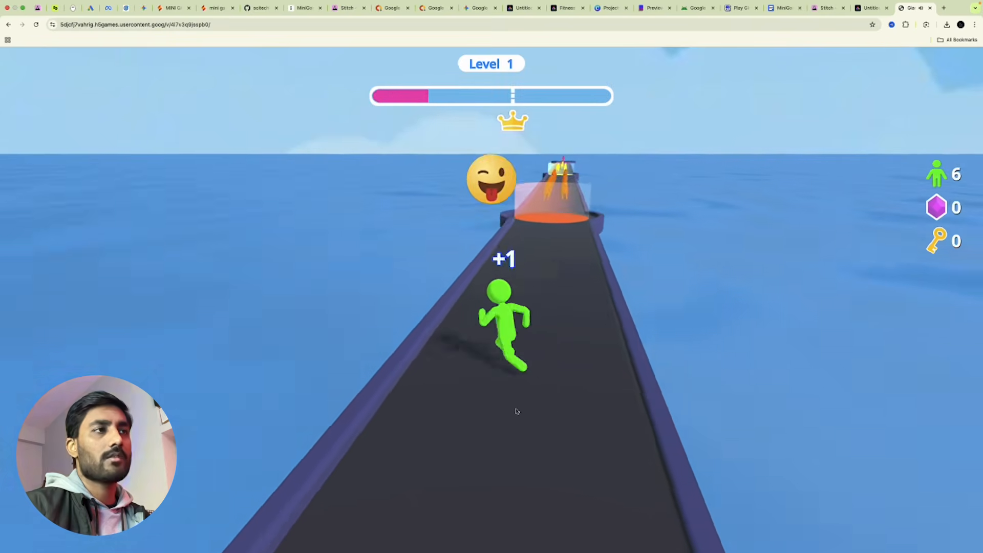
{"action": "left_click", "coordinate": [145, 25]}
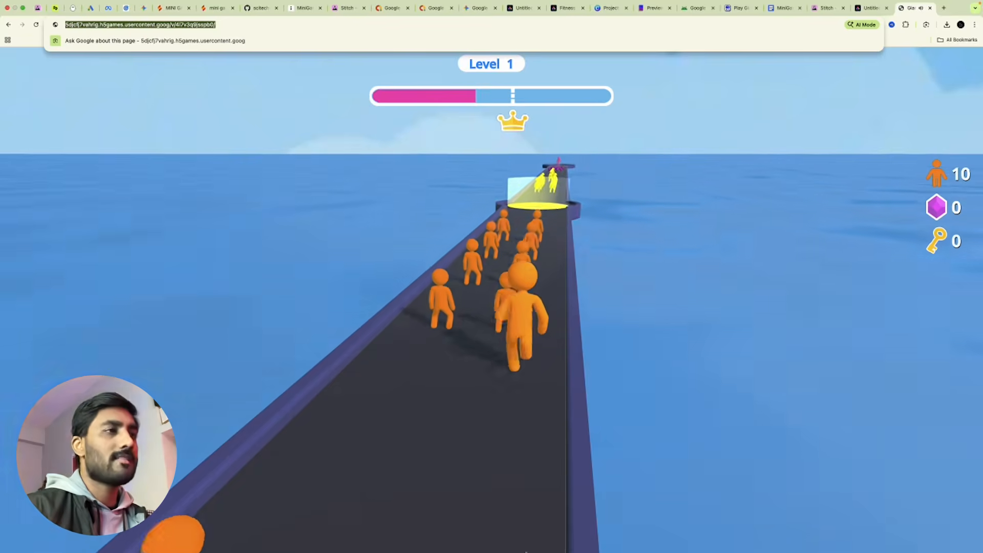
{"action": "left_click", "coordinate": [783, 8]}
Close the standalone Giant Rush tab and scroll to the Game1–Game8 placeholder lines.
{"action": "scroll", "coordinate": [583, 315], "scroll_direction": "up", "scroll_amount": 10}
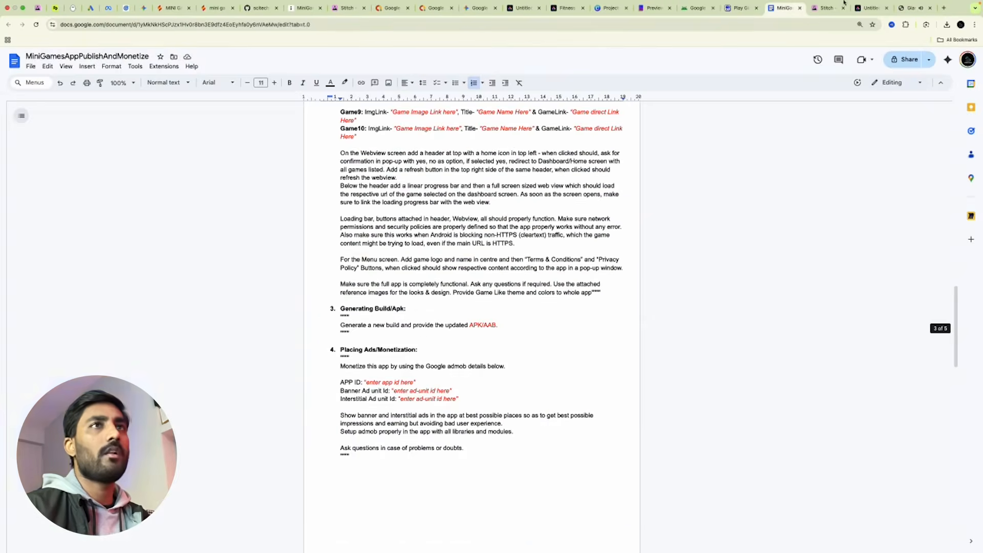
{"action": "left_click", "coordinate": [930, 8]}
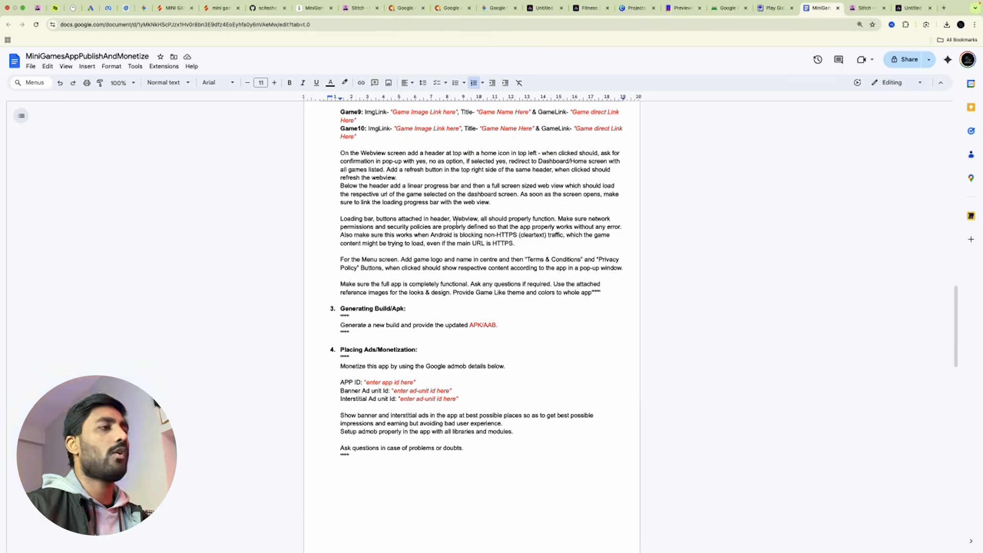
{"action": "scroll", "coordinate": [456, 240], "scroll_direction": "up", "scroll_amount": 6}
{"action": "scroll", "coordinate": [456, 241], "scroll_direction": "up", "scroll_amount": 3}
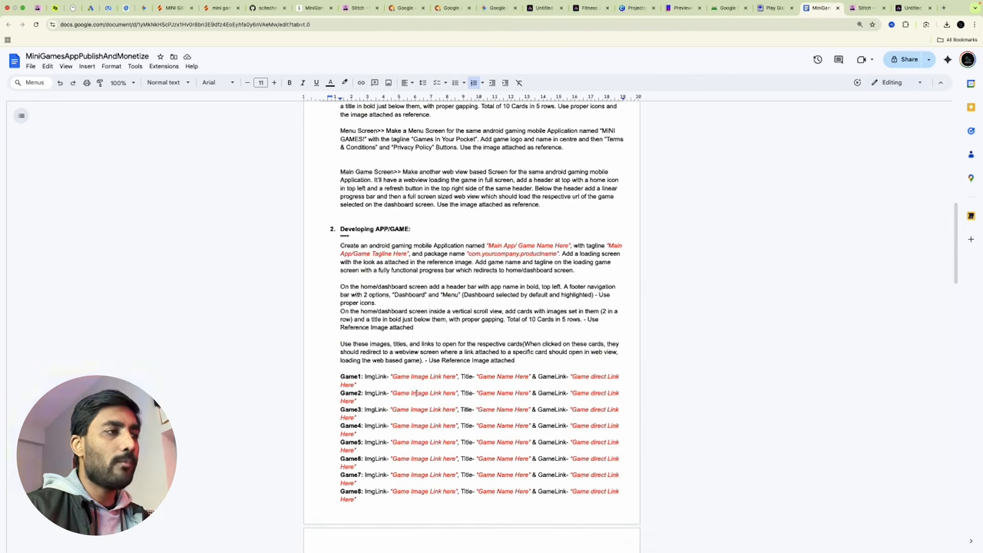
{"action": "scroll", "coordinate": [416, 392], "scroll_direction": "down", "scroll_amount": 2}
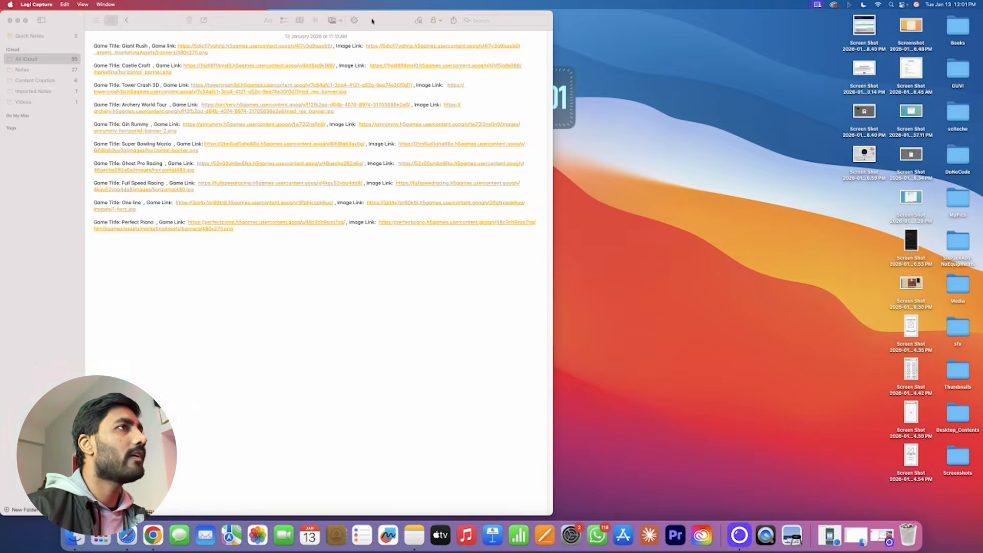
Center the Notes window, select the whole list of game titles and links, then return to Docs.
{"action": "left_click_drag", "start_coordinate": [369, 22], "coordinate": [567, 59]}
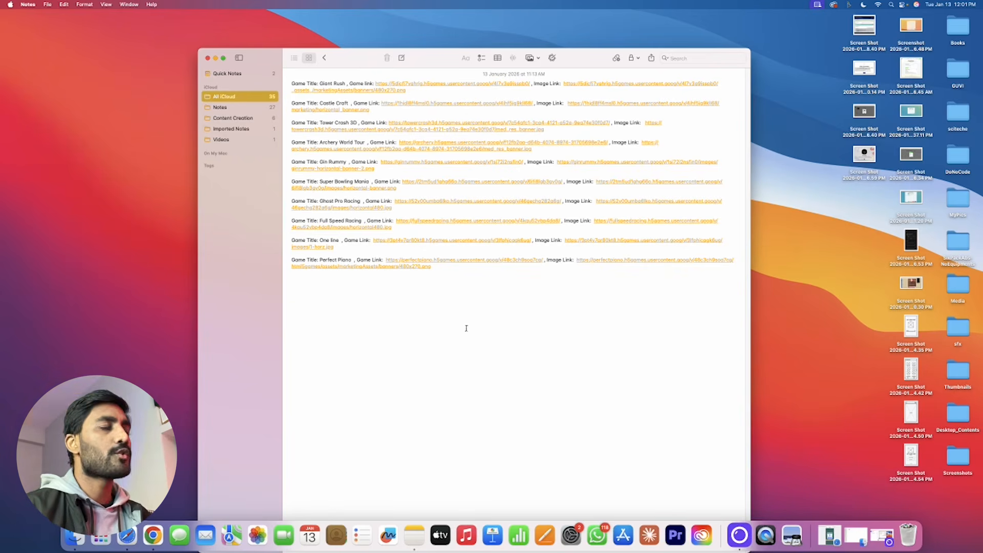
{"action": "left_click_drag", "start_coordinate": [465, 298], "coordinate": [252, 71]}
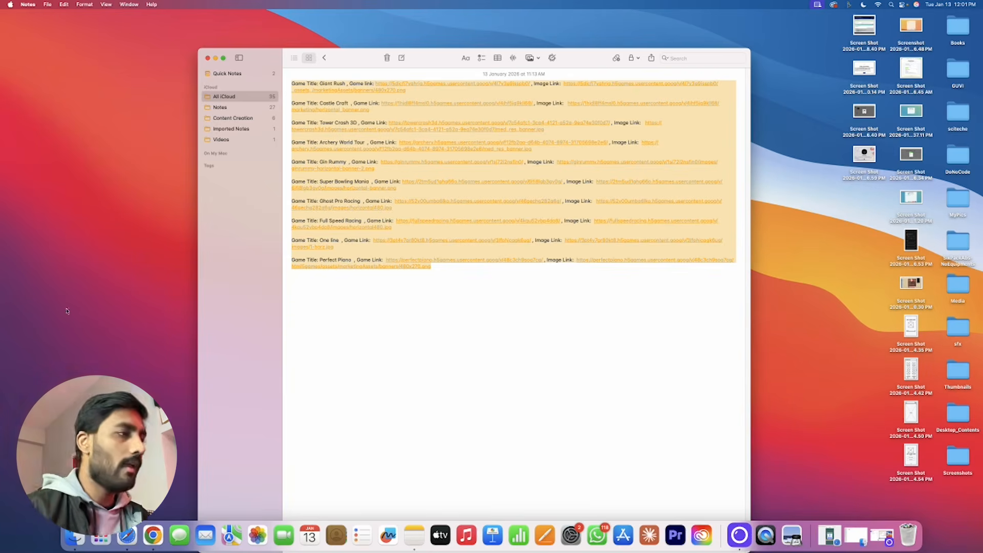
{"action": "left_click", "coordinate": [153, 535]}
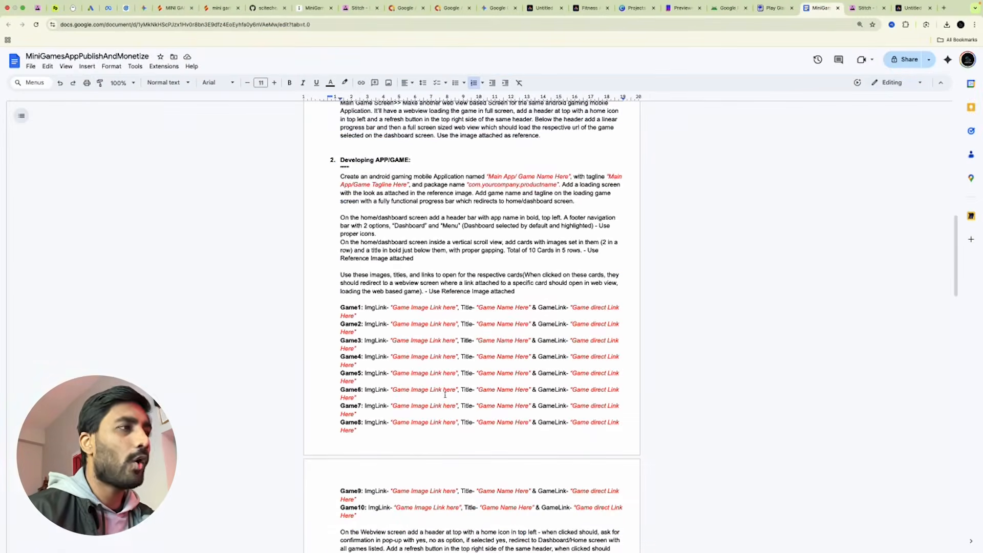
Scroll through the filled-in game titles and links in Google Docs, then return to Firebase Studio.
{"action": "scroll", "coordinate": [443, 395], "scroll_direction": "down", "scroll_amount": 3}
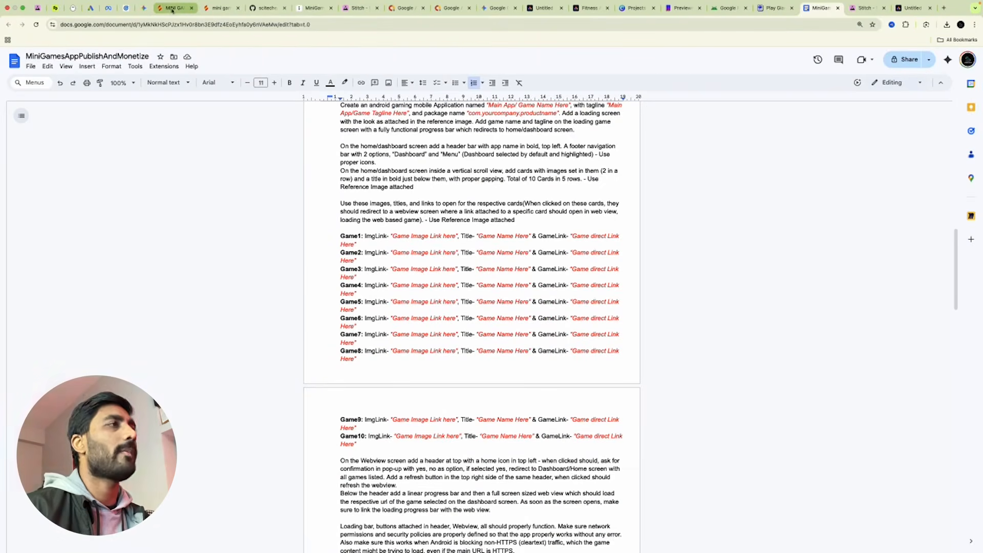
{"action": "scroll", "coordinate": [422, 254], "scroll_direction": "down", "scroll_amount": 10}
{"action": "scroll", "coordinate": [423, 254], "scroll_direction": "down", "scroll_amount": 10}
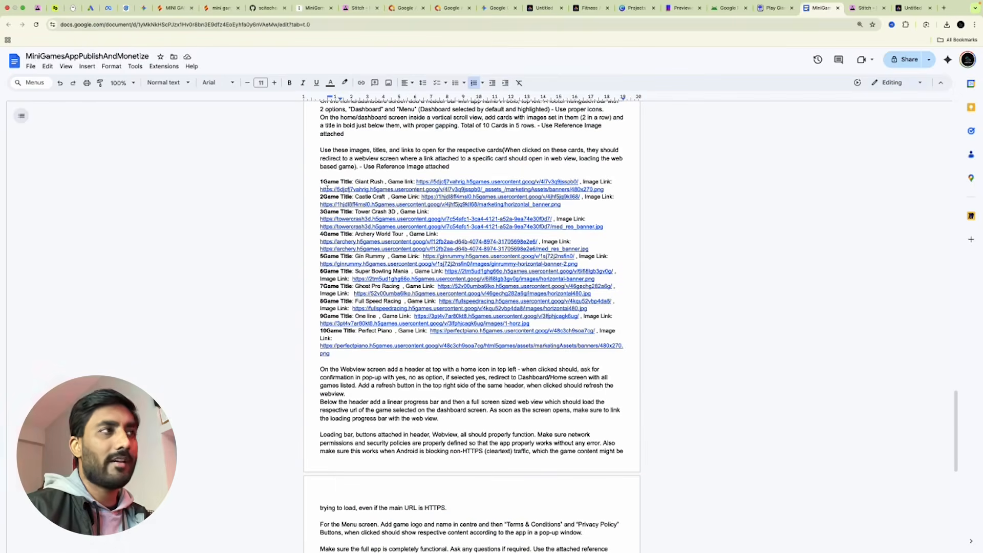
{"action": "left_click", "coordinate": [193, 3]}
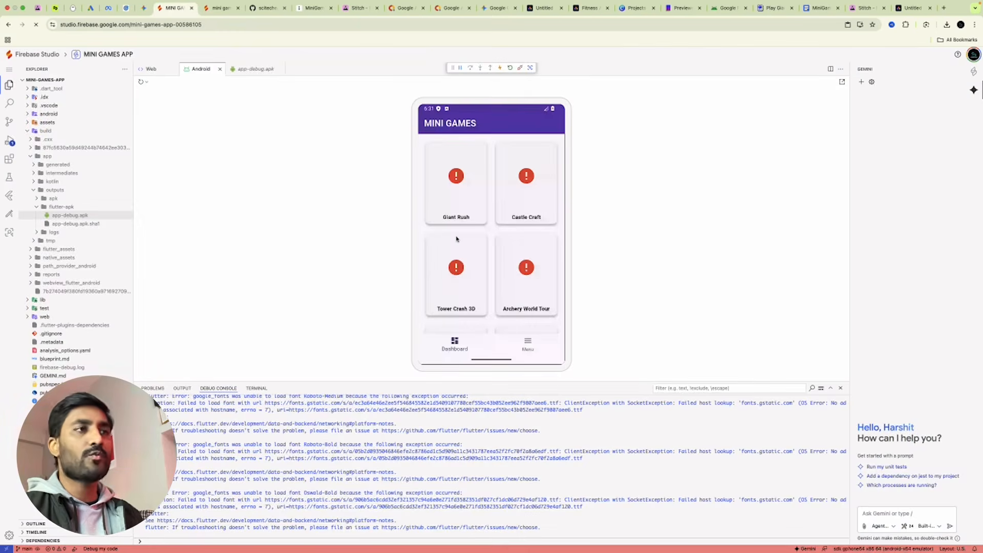
Draft a Gemini request to replace the dashboard games' titles, images and direct links with the pasted data, then open Giant Rush.
{"action": "left_click", "coordinate": [890, 516]}
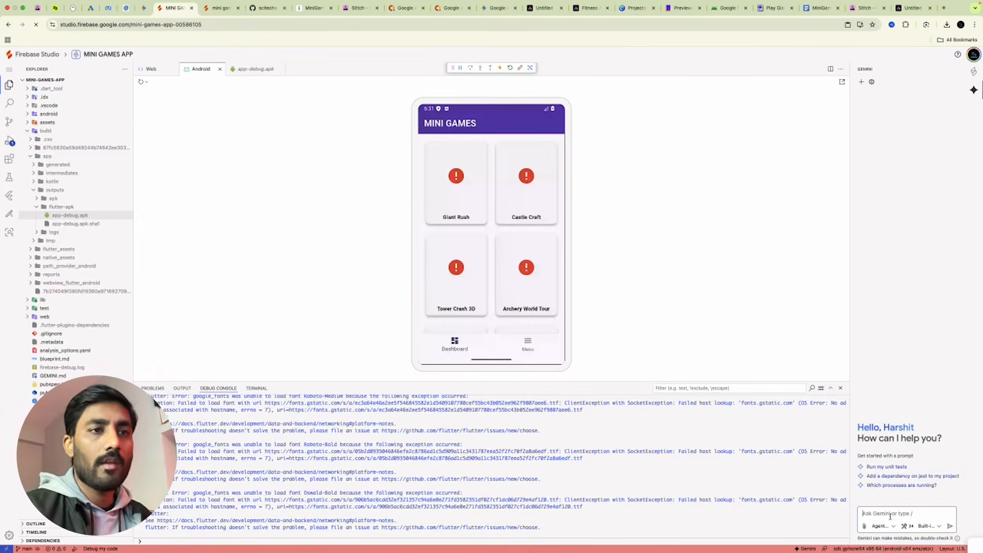
{"action": "key", "text": "Caps_Lock"}
{"action": "type", "text": "Re"}
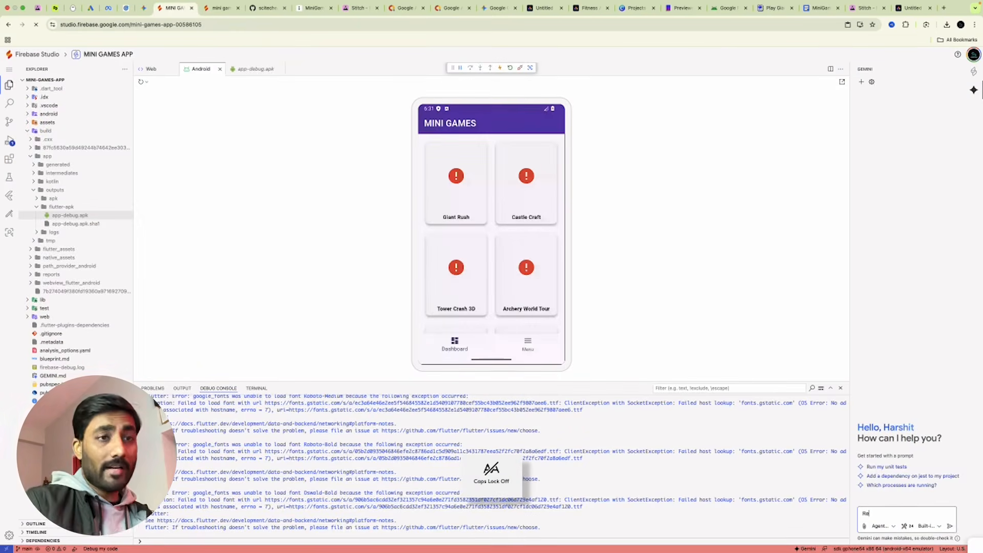
{"action": "type", "text": "place all"}
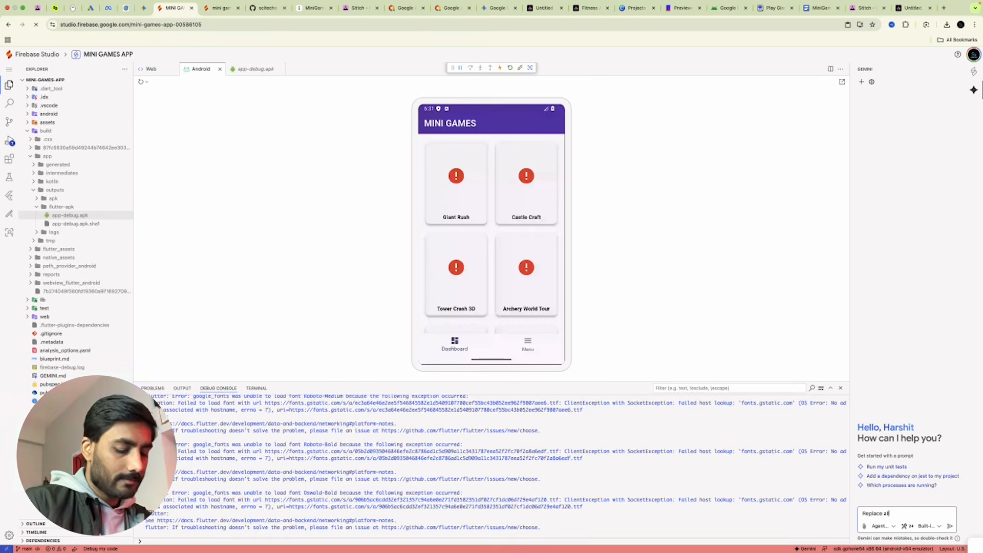
{"action": "type", "text": " of the games on dashboa"}
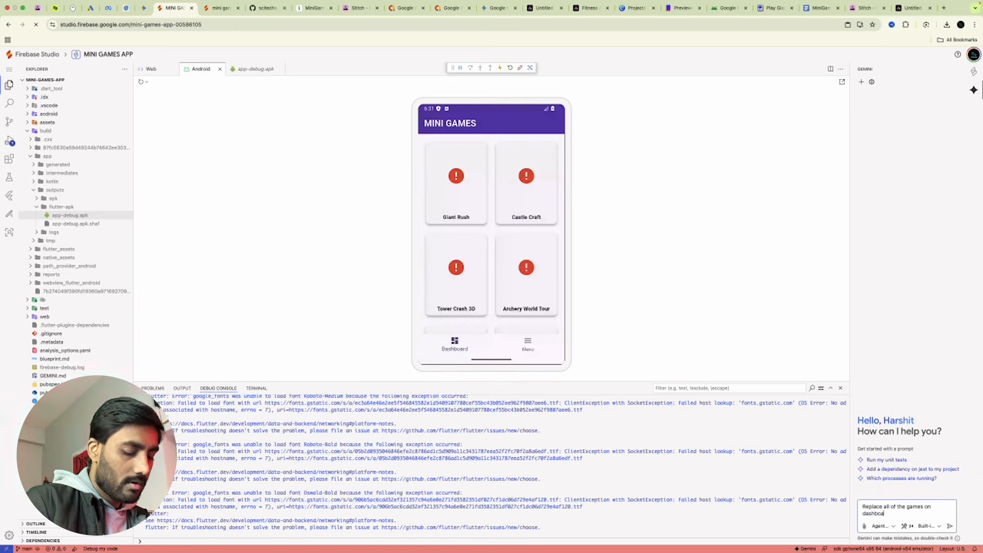
{"action": "type", "text": "rd, their"}
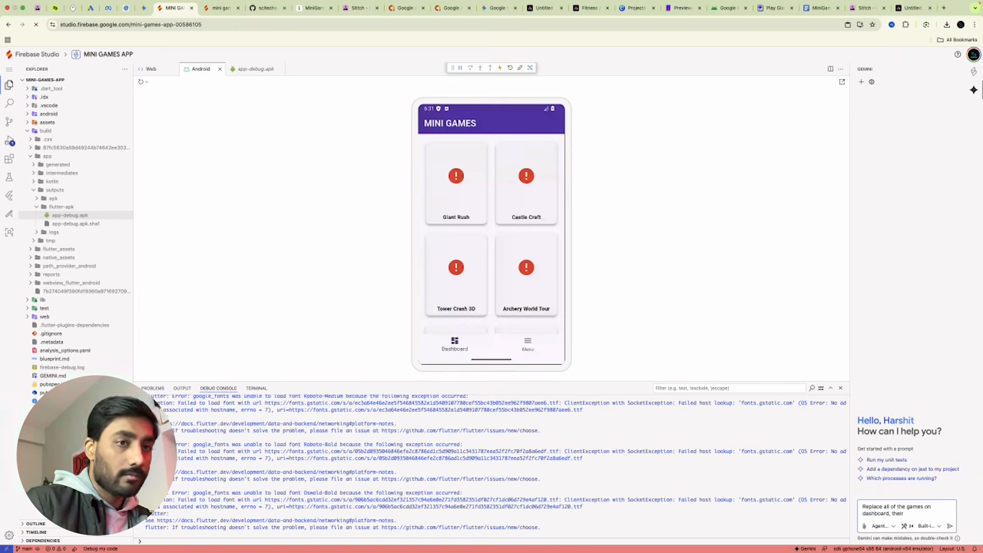
{"action": "type", "text": " titles, their images and direct link woth"}
{"action": "key", "text": "BackSpace"}
{"action": "type", "text": "h the respective data attac"}
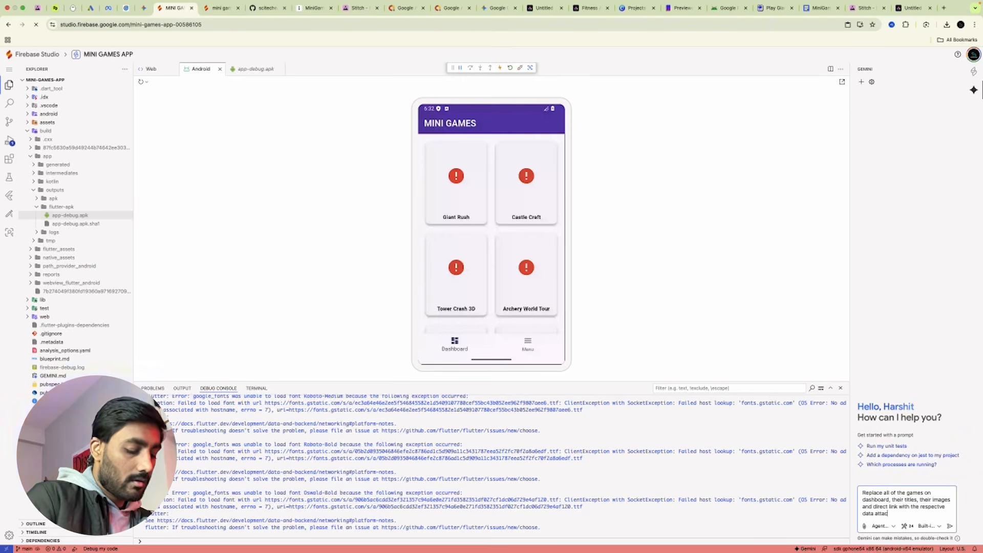
{"action": "type", "text": "hed below:"}
{"action": "key", "text": "shift+Return"}
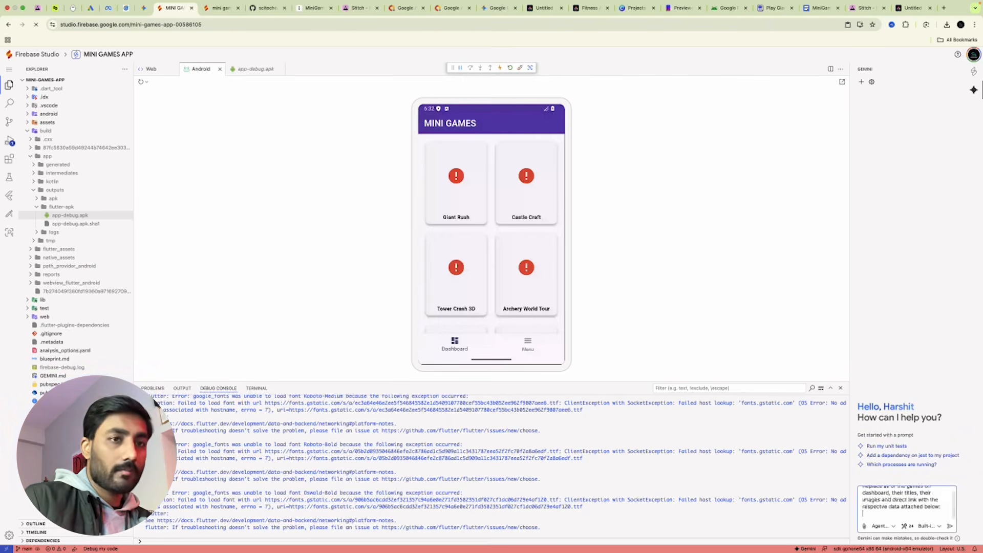
{"action": "key", "text": "shift+Return"}
{"action": "type", "text": "https://5djcfj7vahrig.h5games.usercontent.goog/v/4l7v3q9jsspb0/"}
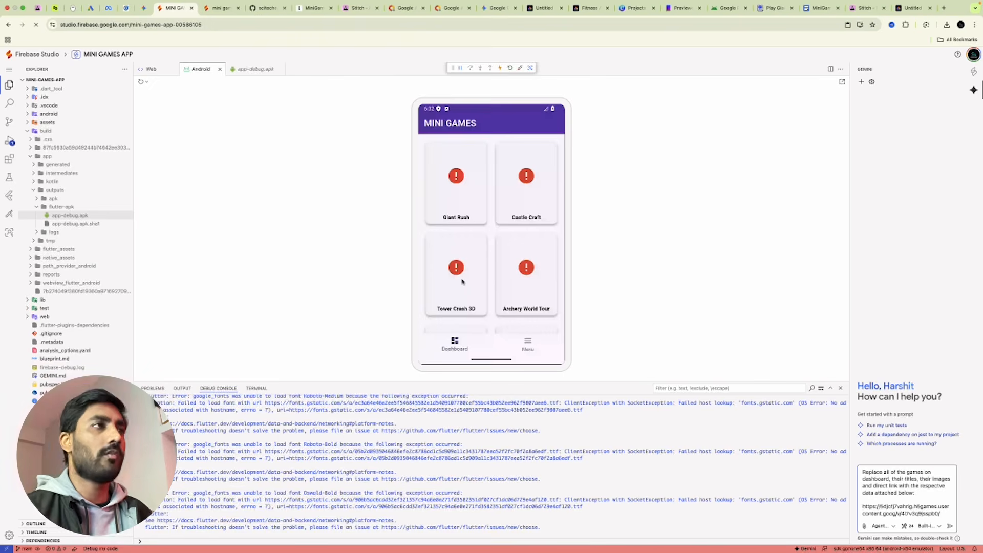
{"action": "left_click", "coordinate": [458, 187]}
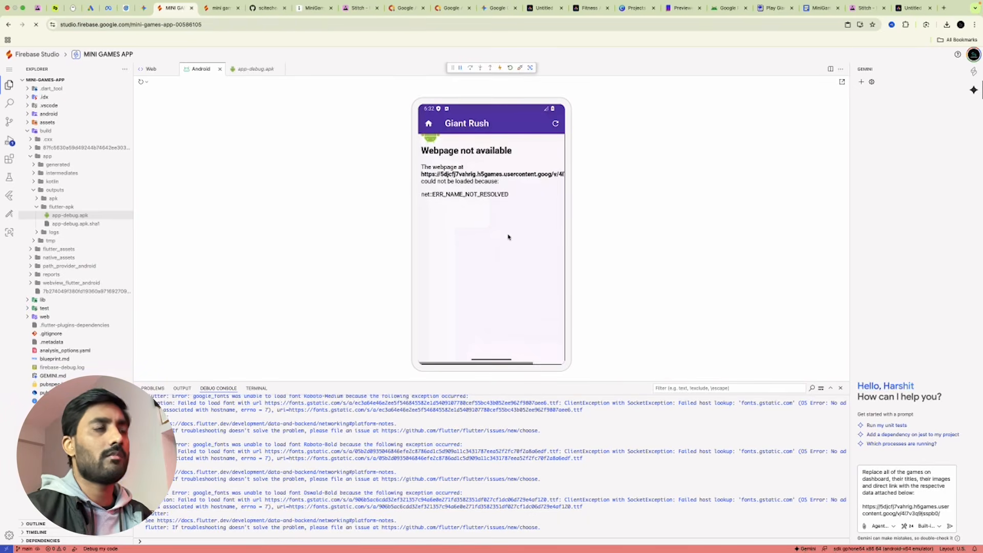
Reload the Giant Rush page and clear the drafted Gemini prompt.
{"action": "left_click", "coordinate": [557, 131]}
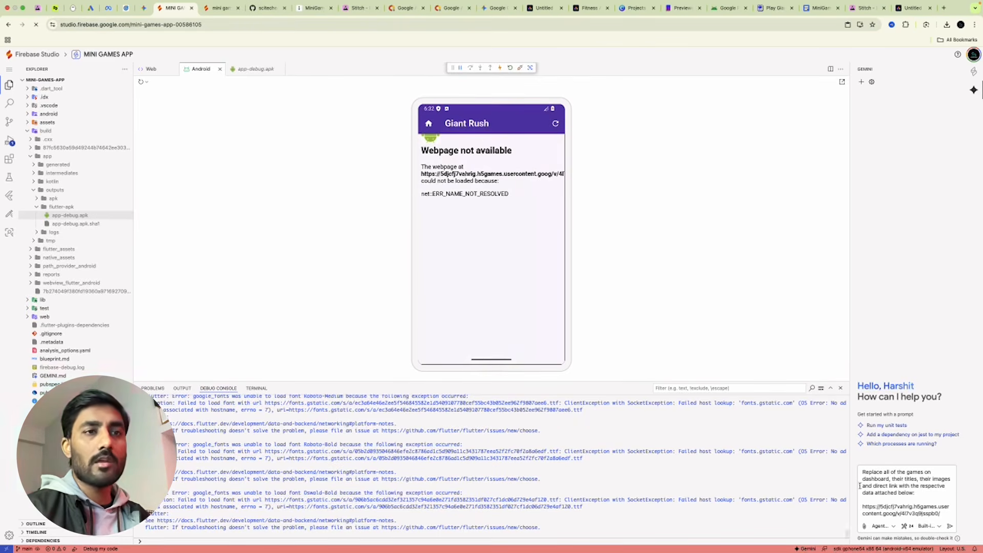
{"action": "key", "text": "ctrl+a"}
{"action": "key", "text": "BackSpace"}
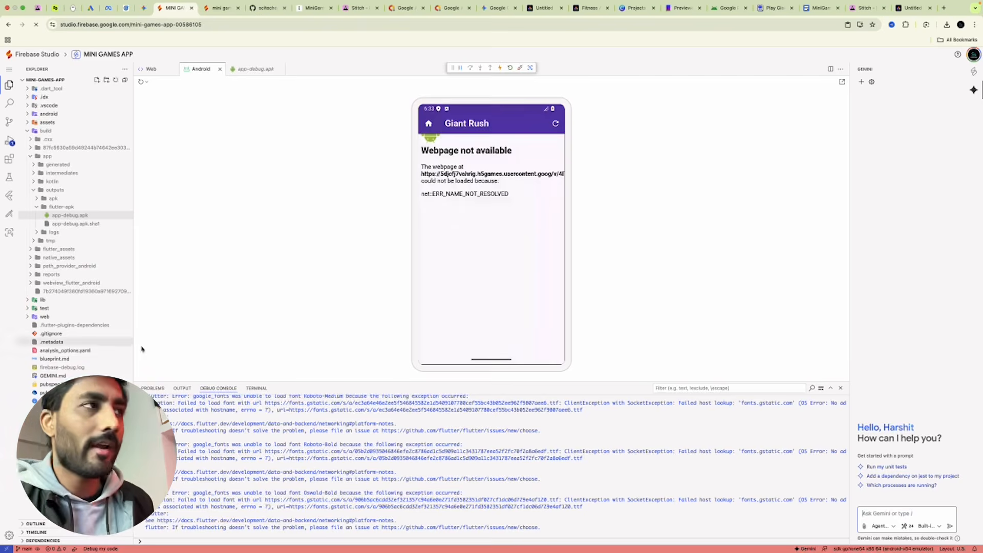
Exit Giant Rush back to the MINI GAMES dashboard.
{"action": "left_click", "coordinate": [430, 126]}
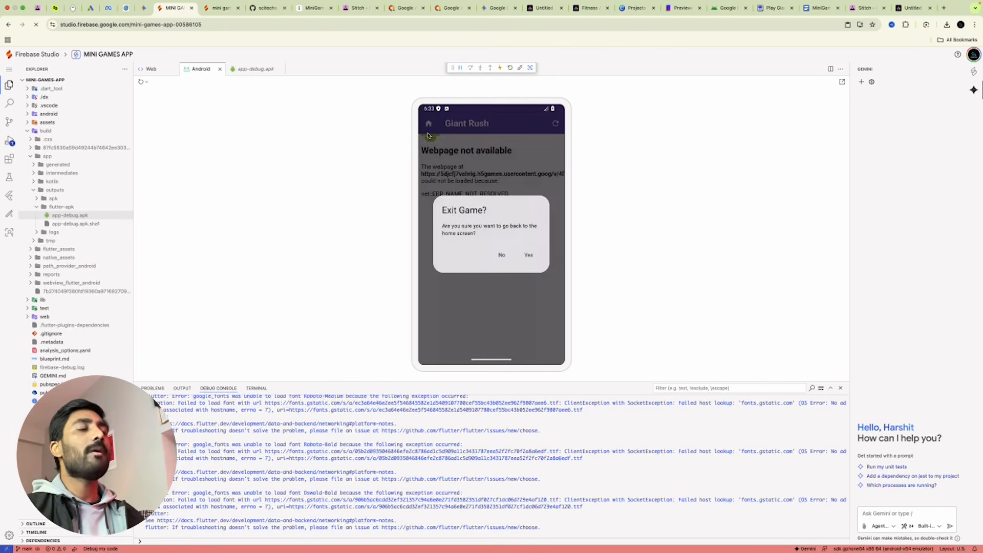
{"action": "left_click", "coordinate": [529, 256]}
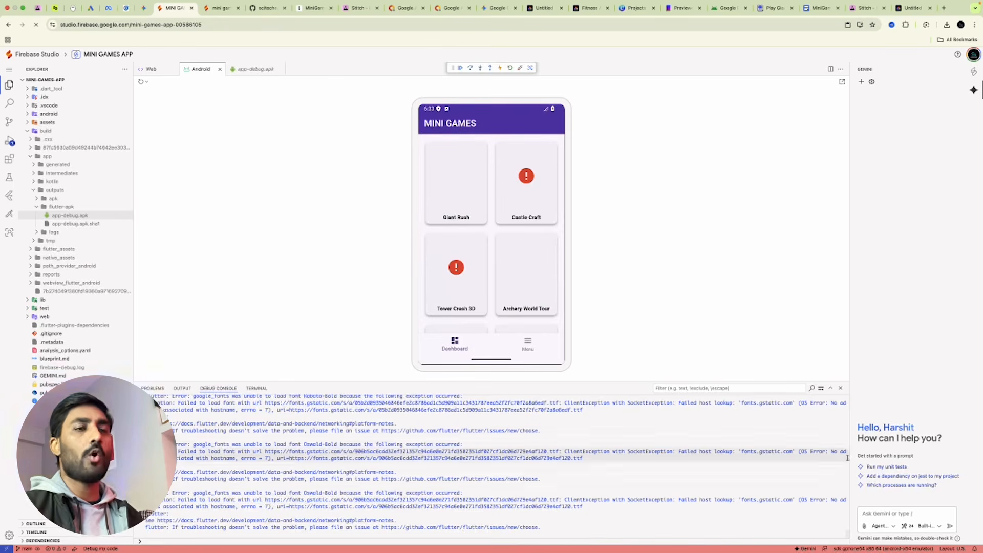
{"action": "left_click", "coordinate": [874, 513]}
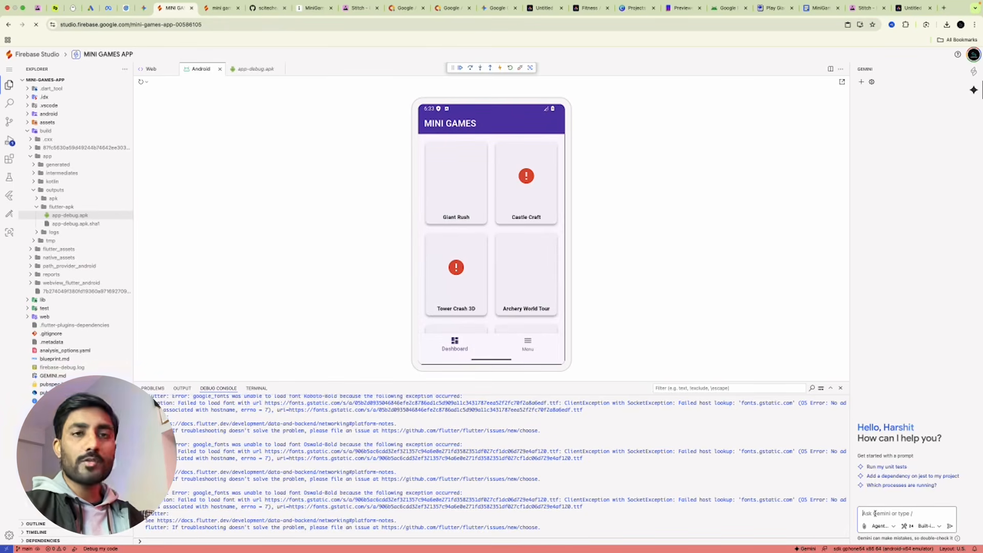
Ask Gemini to 'Generate a apk build' and run its suggested flutter build apk command.
{"action": "key", "text": "Caps_Lock"}
{"action": "type", "text": "Generate"}
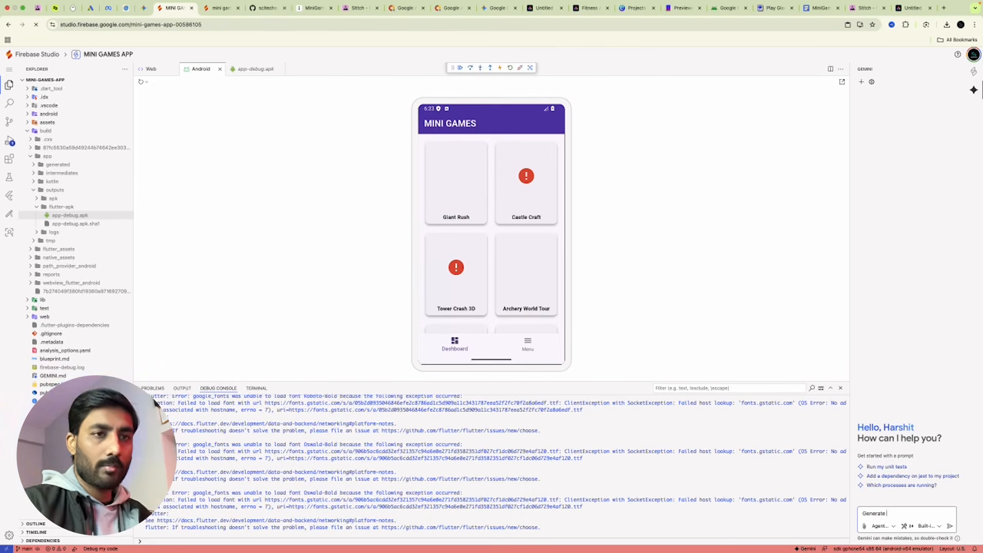
{"action": "type", "text": " a apk build"}
{"action": "key", "text": "Return"}
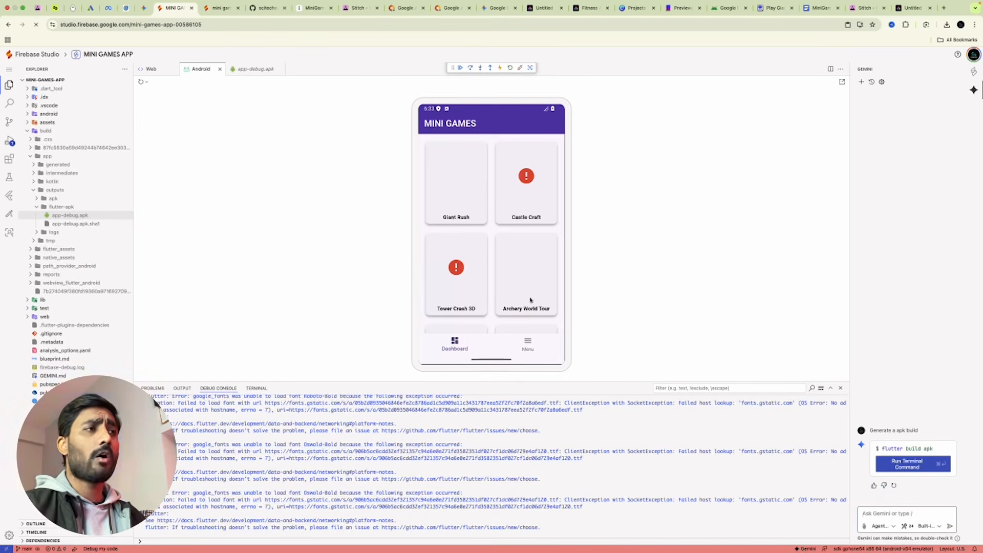
{"action": "left_click", "coordinate": [910, 465]}
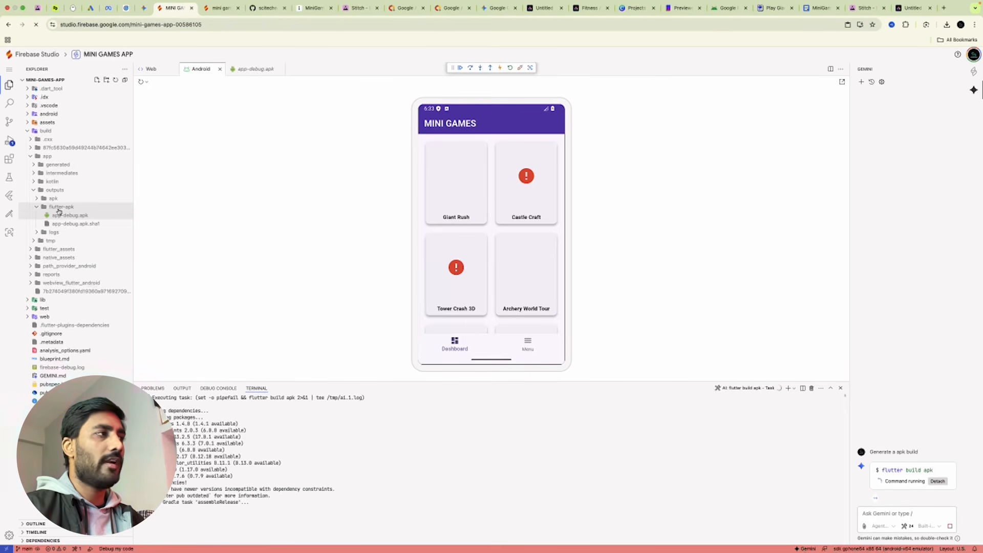
Expand build > app > outputs > flutter-apk in Explorer and download app-release.apk.
{"action": "left_click", "coordinate": [29, 132]}
{"action": "left_click", "coordinate": [28, 131]}
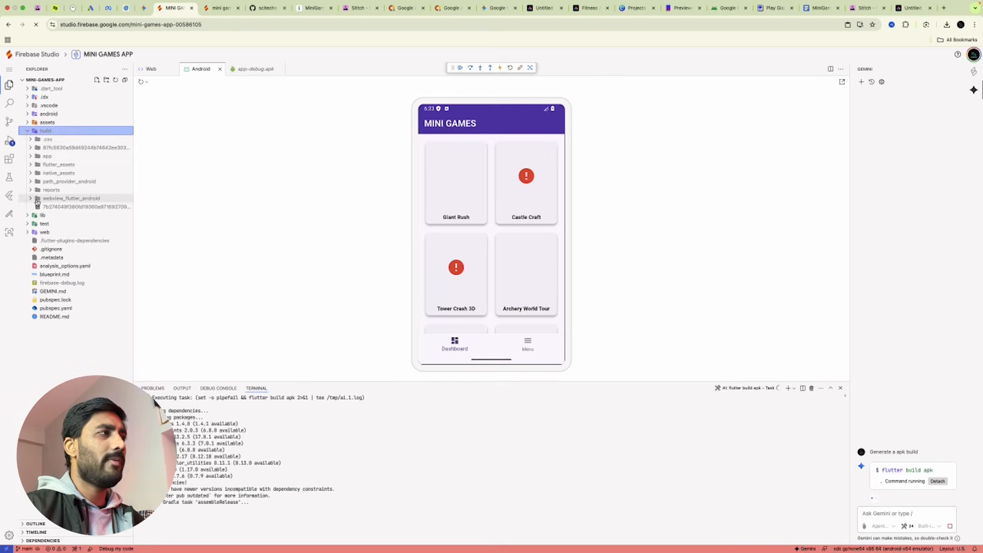
{"action": "left_click", "coordinate": [32, 156]}
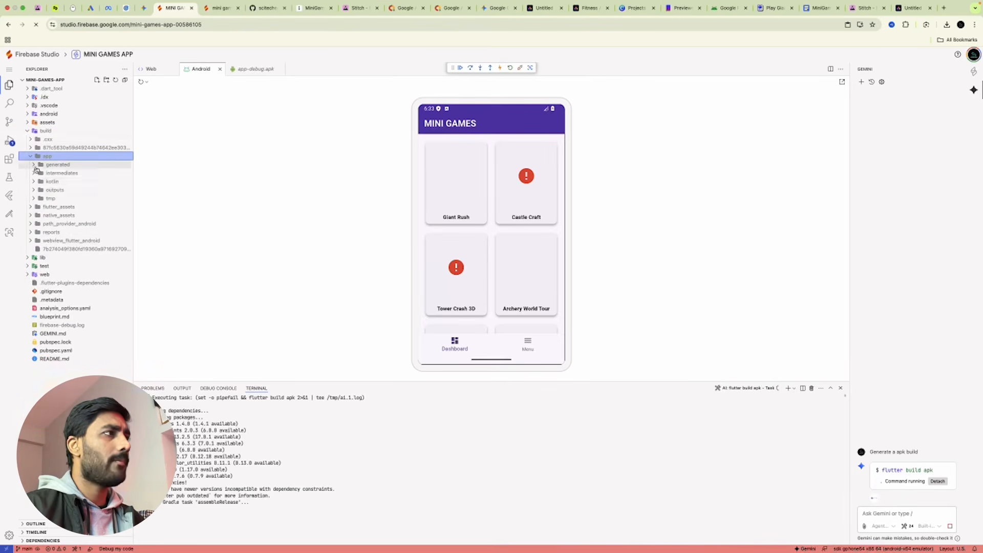
{"action": "left_click", "coordinate": [37, 191]}
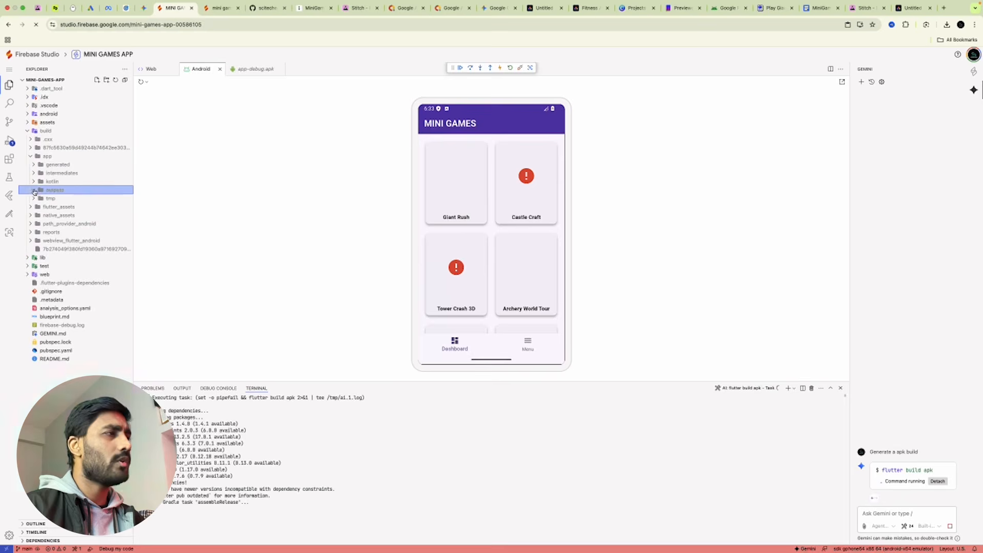
{"action": "left_click", "coordinate": [37, 208]}
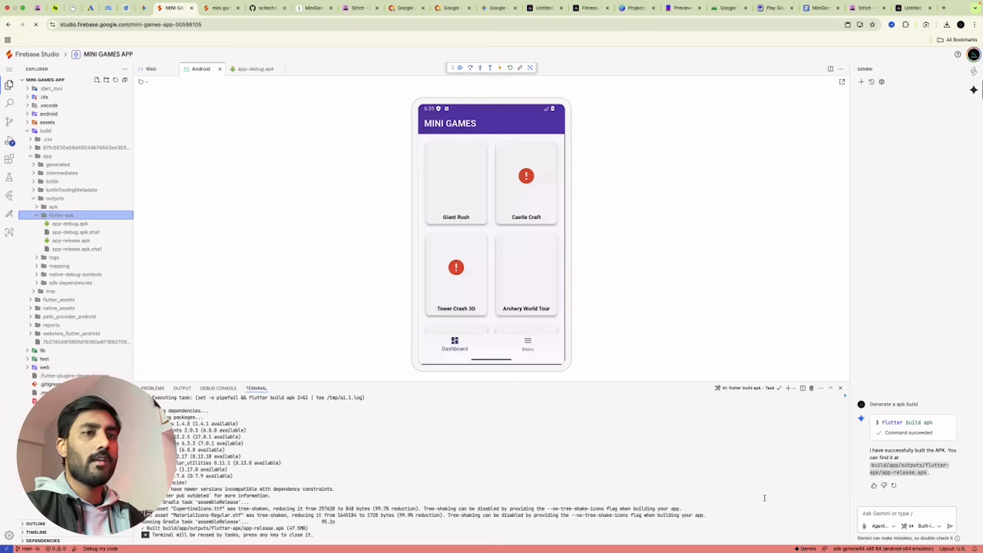
{"action": "left_click", "coordinate": [90, 245]}
{"action": "right_click", "coordinate": [97, 241]}
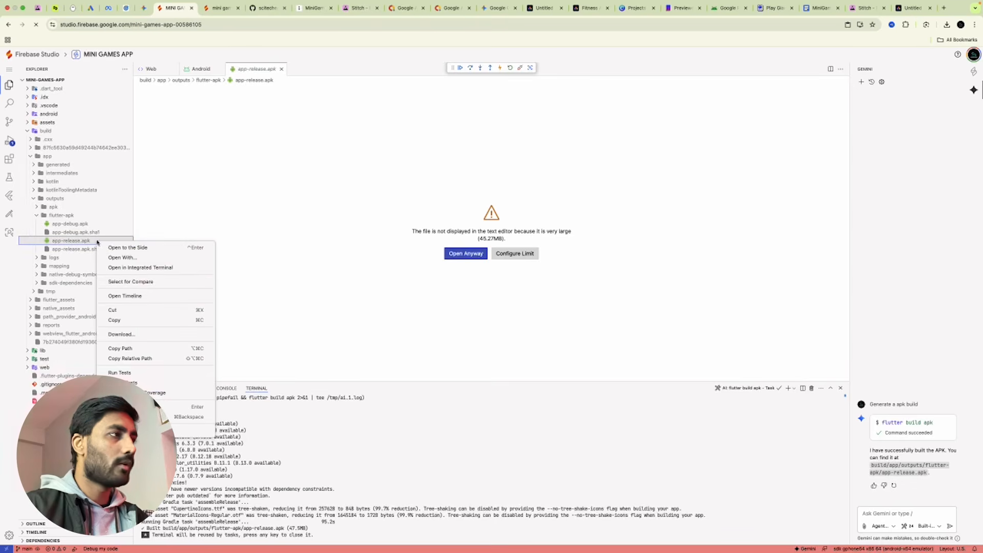
{"action": "left_click", "coordinate": [122, 334]}
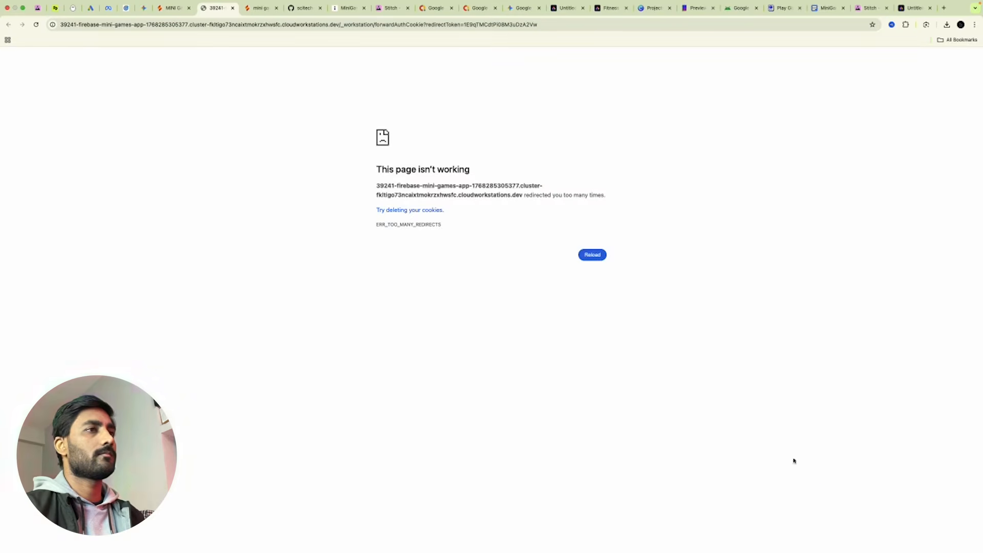
Reload the failing download page, check recent downloads, then close the error tab.
{"action": "left_click", "coordinate": [588, 258]}
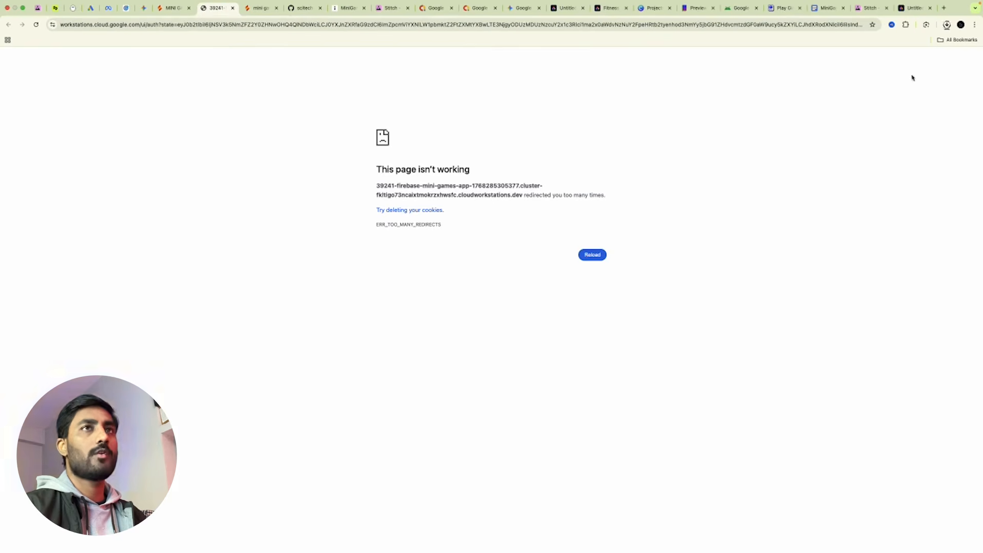
{"action": "left_click", "coordinate": [946, 26]}
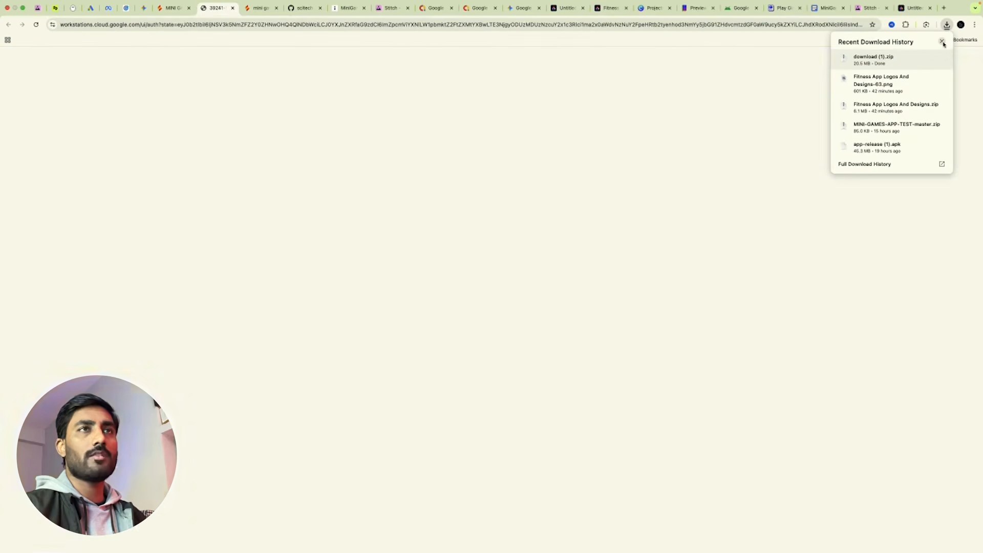
{"action": "left_click", "coordinate": [942, 42]}
{"action": "left_click", "coordinate": [232, 8]}
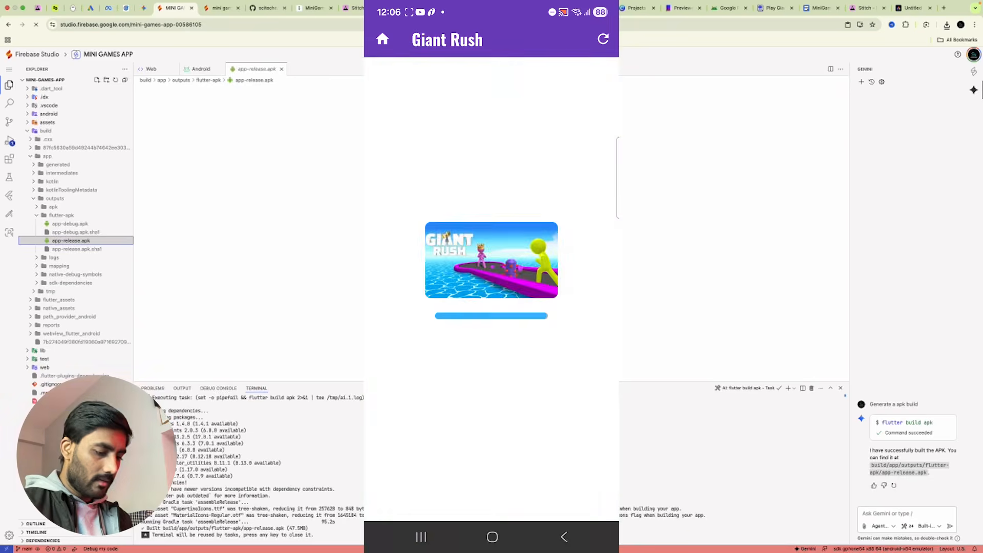
Steer the Giant Rush stickman, reload the game, then exit to the game list.
{"action": "mouse_move", "coordinate": [568, 399]}
{"action": "left_mouse_down"}
{"action": "mouse_move", "coordinate": [489, 429]}
{"action": "mouse_move", "coordinate": [561, 425]}
{"action": "mouse_move", "coordinate": [522, 439]}
{"action": "mouse_move", "coordinate": [512, 43]}
{"action": "left_mouse_up"}
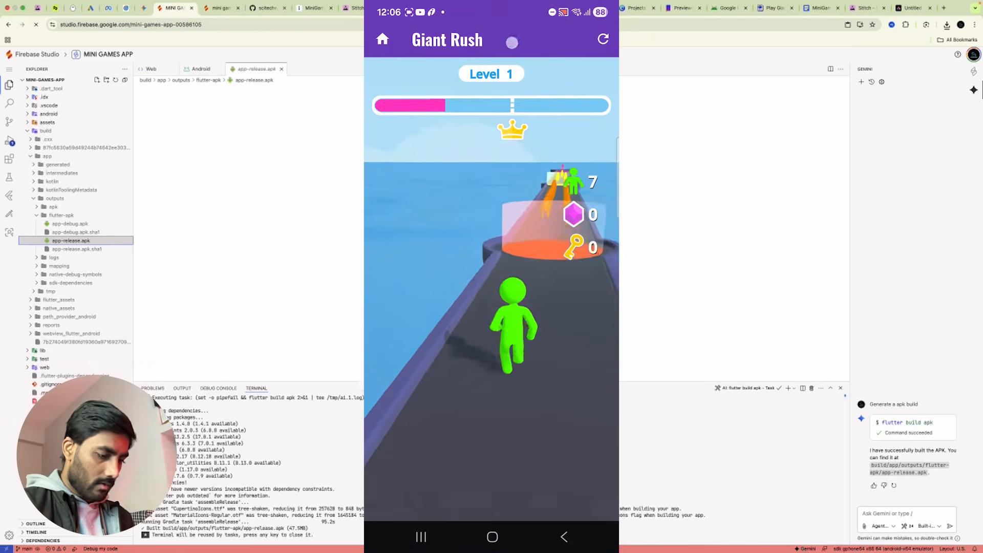
{"action": "left_click", "coordinate": [603, 39]}
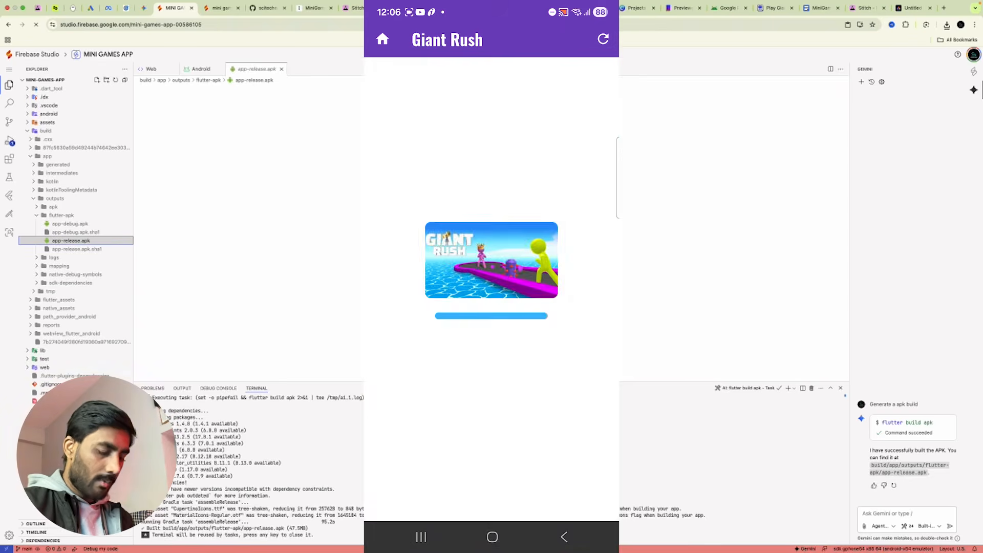
{"action": "left_click", "coordinate": [382, 39]}
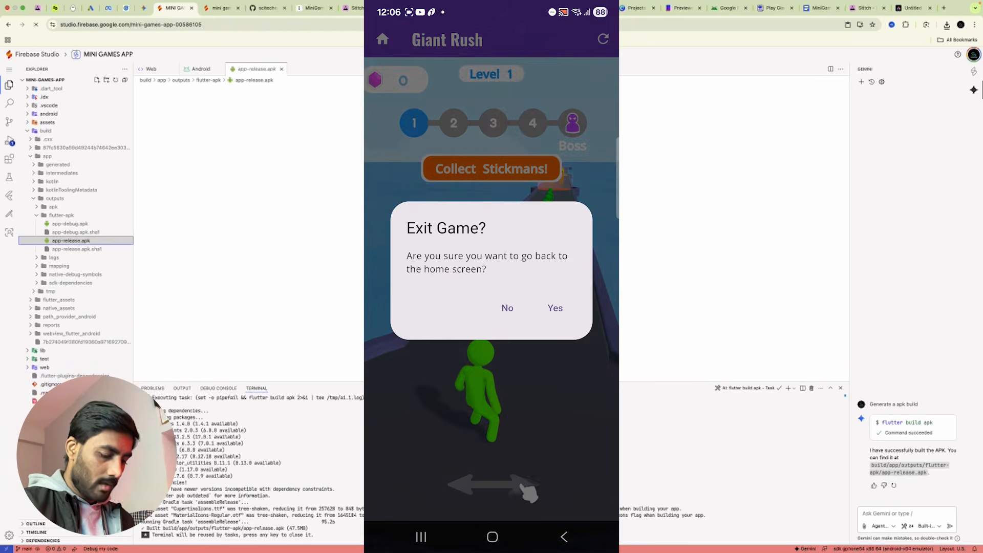
{"action": "left_click", "coordinate": [555, 308]}
Open Archery World Tour, start a level and shoot two arrows at the target.
{"action": "scroll", "coordinate": [492, 307], "scroll_direction": "down", "scroll_amount": 1}
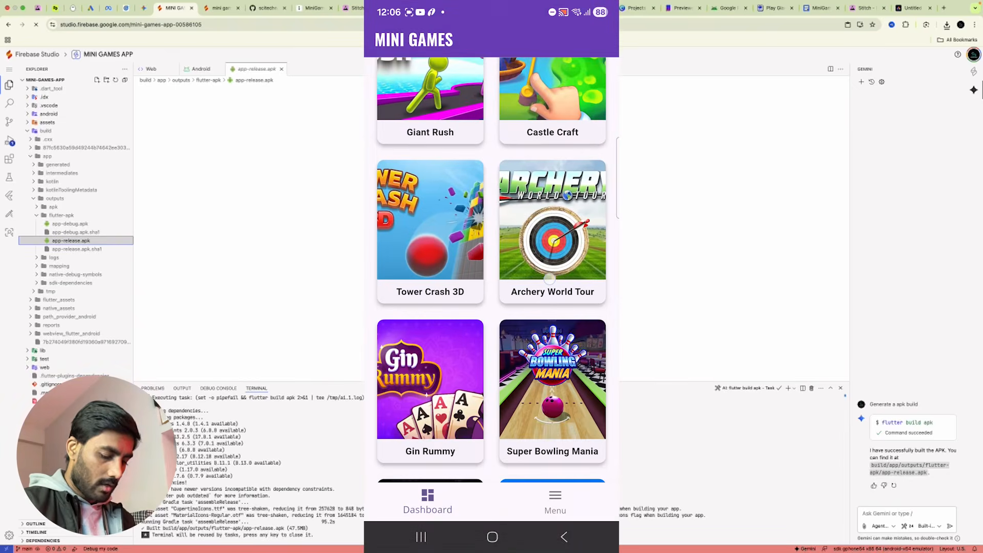
{"action": "left_click", "coordinate": [553, 220]}
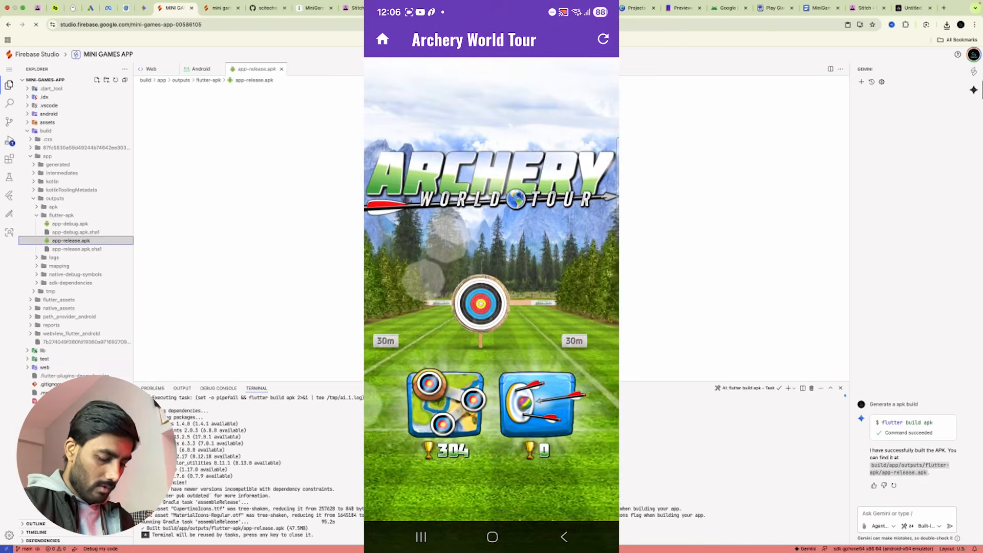
{"action": "left_click", "coordinate": [451, 403]}
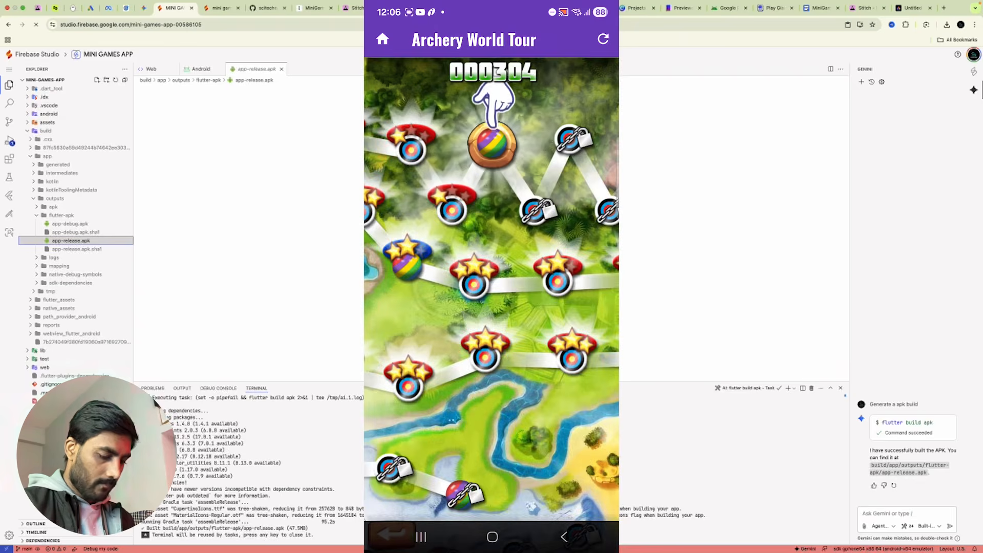
{"action": "left_click", "coordinate": [493, 144]}
{"action": "left_click", "coordinate": [562, 388]}
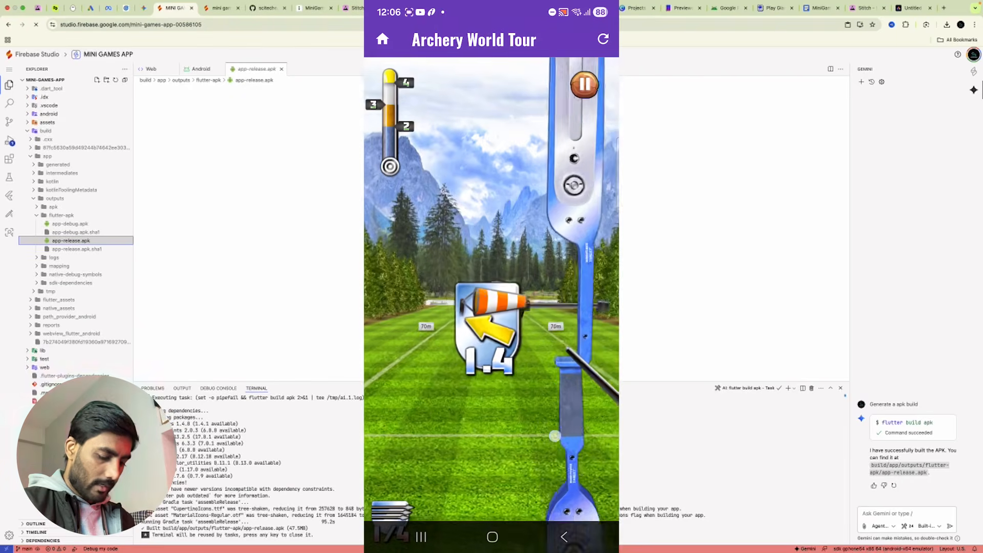
{"action": "left_click_drag", "start_coordinate": [558, 415], "coordinate": [549, 410]}
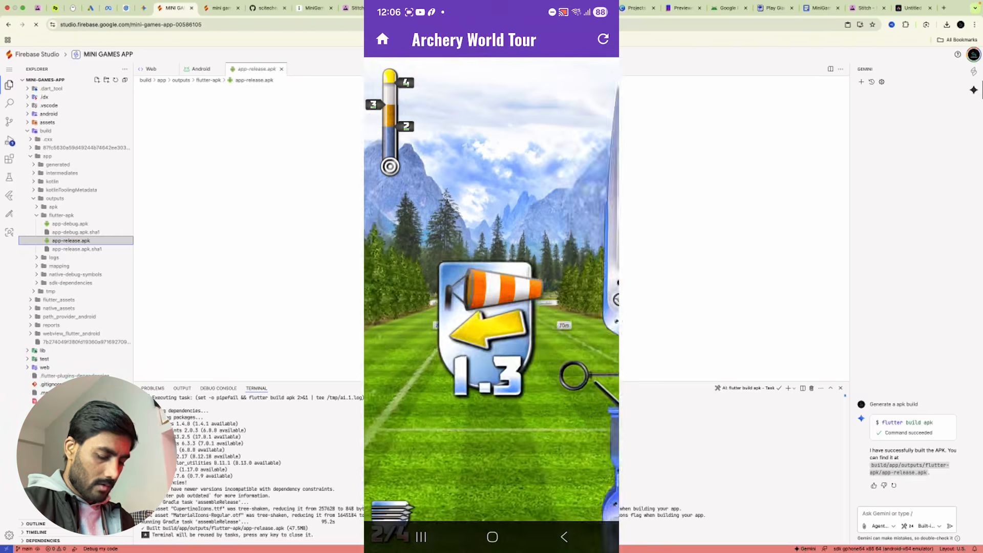
{"action": "left_click_drag", "start_coordinate": [569, 430], "coordinate": [604, 414]}
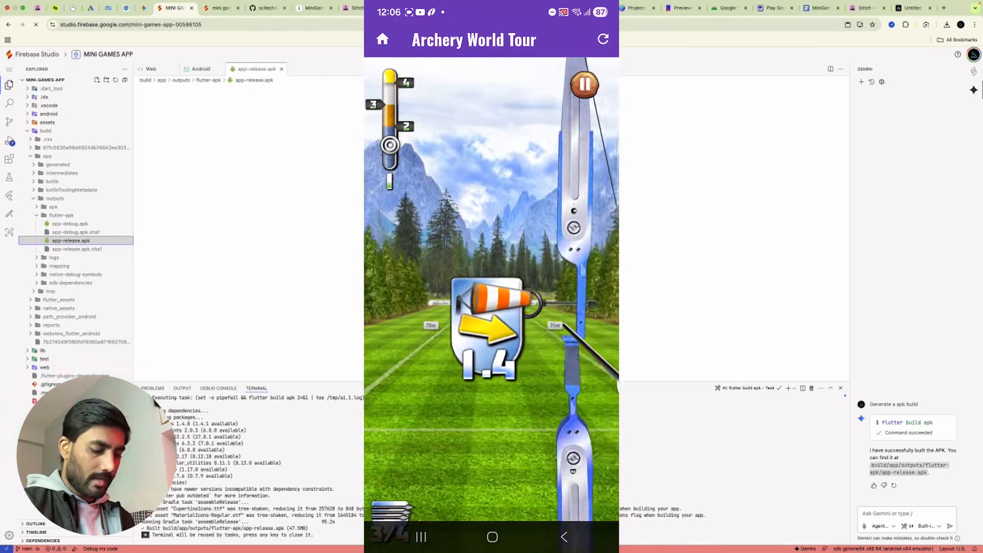
Quit the archery match and return to the MINI GAMES list.
{"action": "left_click", "coordinate": [383, 40]}
{"action": "left_click", "coordinate": [555, 307]}
{"action": "scroll", "coordinate": [605, 324], "scroll_direction": "down", "scroll_amount": 7}
{"action": "scroll", "coordinate": [492, 270], "scroll_direction": "up", "scroll_amount": 5}
{"action": "scroll", "coordinate": [492, 270], "scroll_direction": "down", "scroll_amount": 2}
{"action": "scroll", "coordinate": [491, 270], "scroll_direction": "up", "scroll_amount": 2}
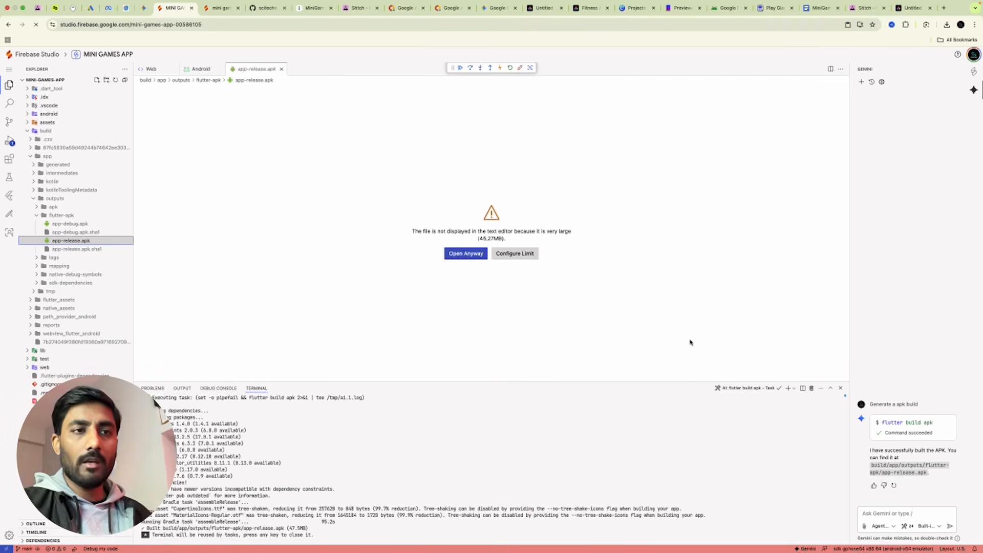
View the poker-cards design page, then open App Privacy Policy Generator from Google search results.
{"action": "left_click", "coordinate": [560, 7]}
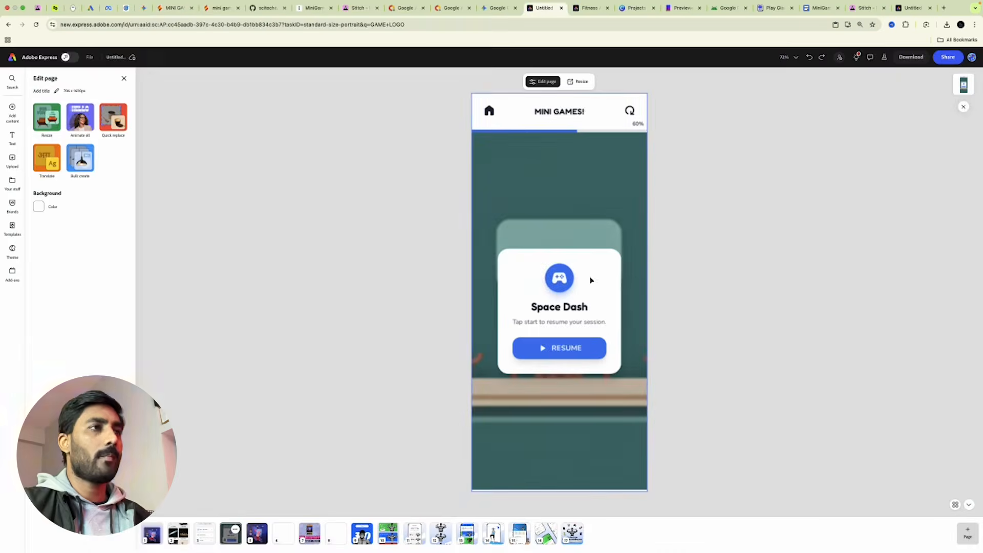
{"action": "left_click", "coordinate": [257, 533]}
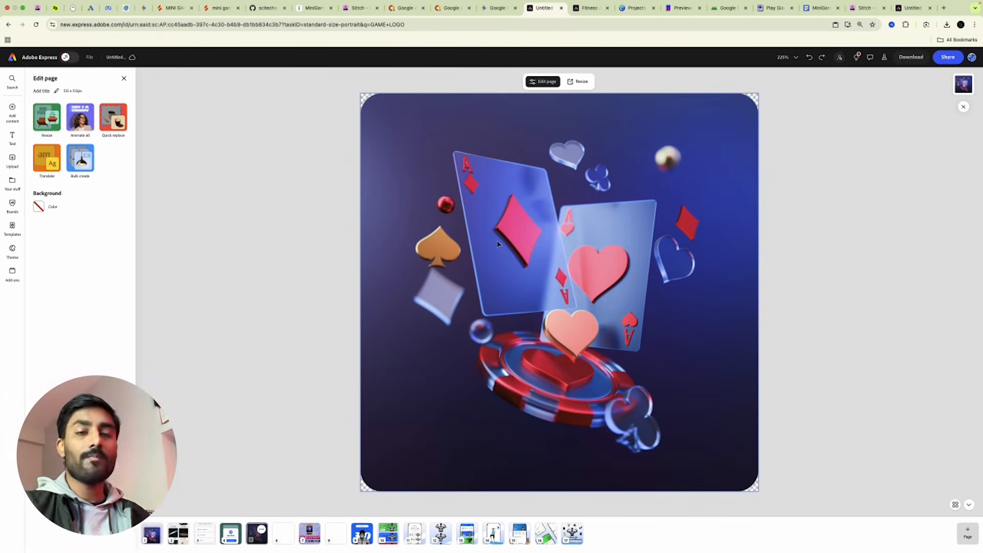
{"action": "left_click", "coordinate": [171, 8]}
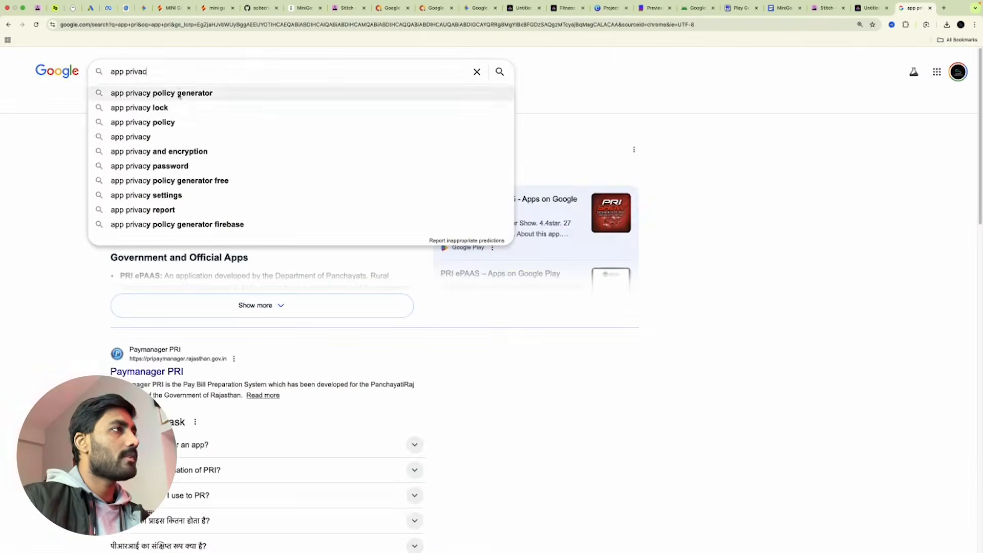
{"action": "left_click", "coordinate": [179, 93]}
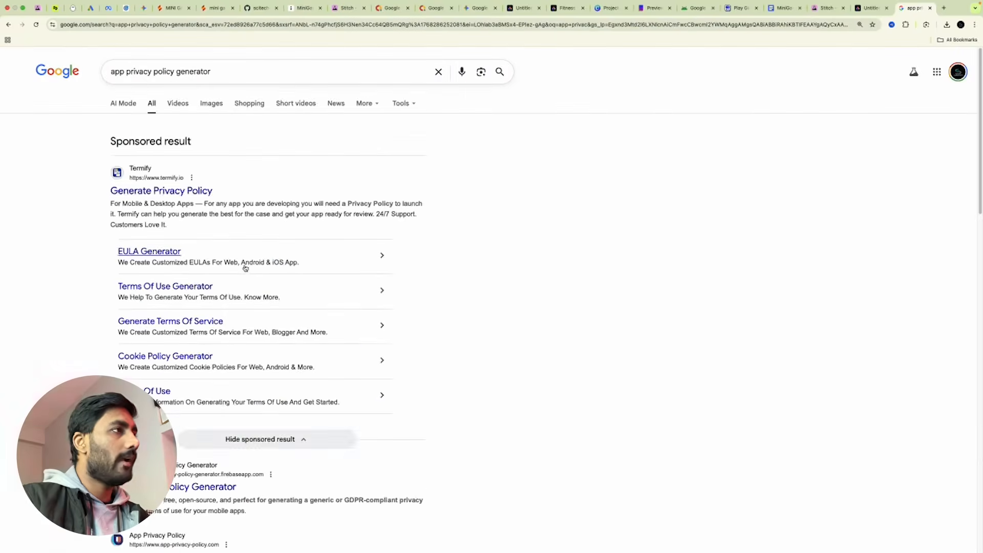
{"action": "scroll", "coordinate": [245, 268], "scroll_direction": "down", "scroll_amount": 3}
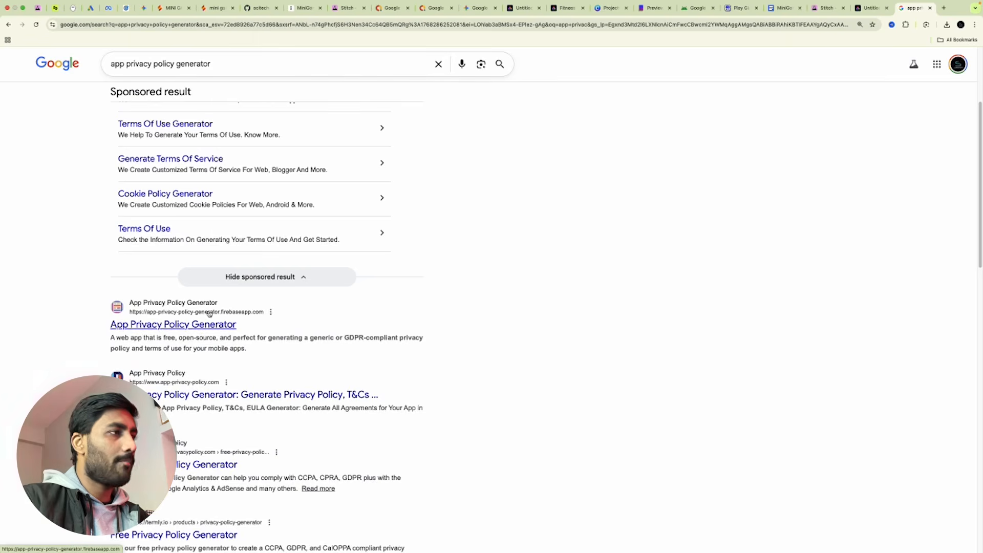
{"action": "left_click", "coordinate": [183, 326]}
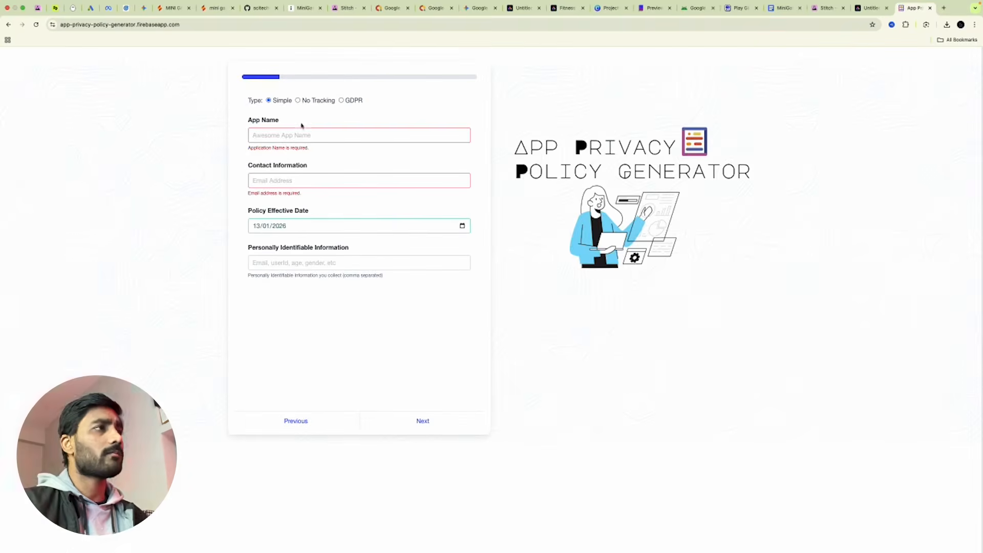
Enter 'mini games' as the app name plus the contact email, and continue.
{"action": "left_click", "coordinate": [303, 137]}
{"action": "key", "text": "Caps_Lock"}
{"action": "type", "text": "ml"}
{"action": "key", "text": "BackSpace"}
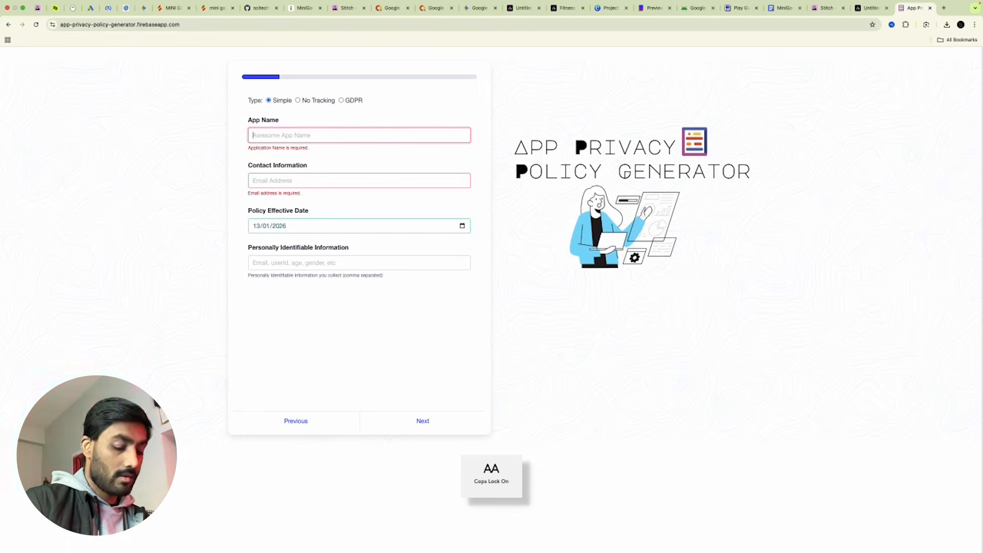
{"action": "key", "text": "Caps_Lock"}
{"action": "type", "text": "mini games"}
{"action": "left_click", "coordinate": [302, 173]}
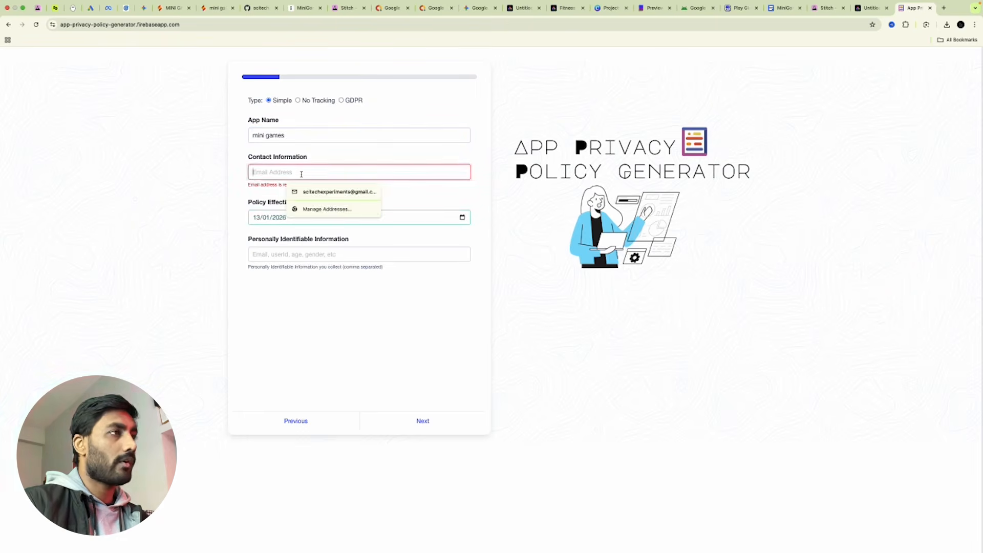
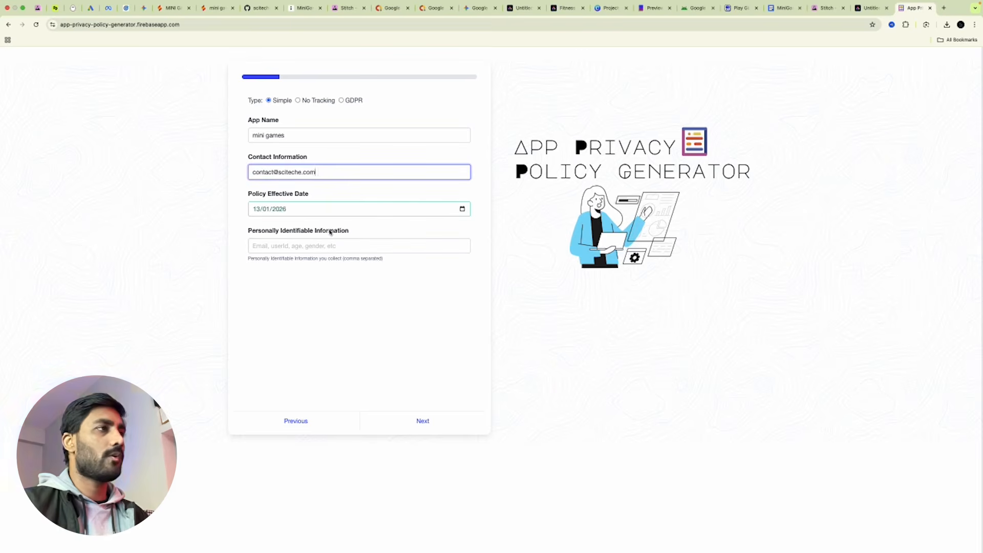
{"action": "left_click", "coordinate": [423, 424]}
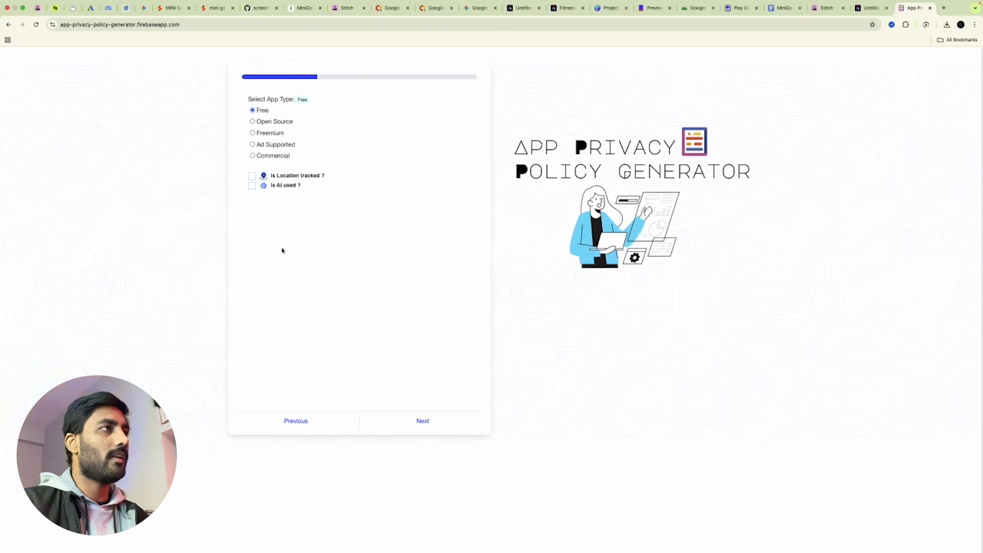
Mark the app Ad Supported for Android and enter the individual developer's name.
{"action": "left_click", "coordinate": [253, 146]}
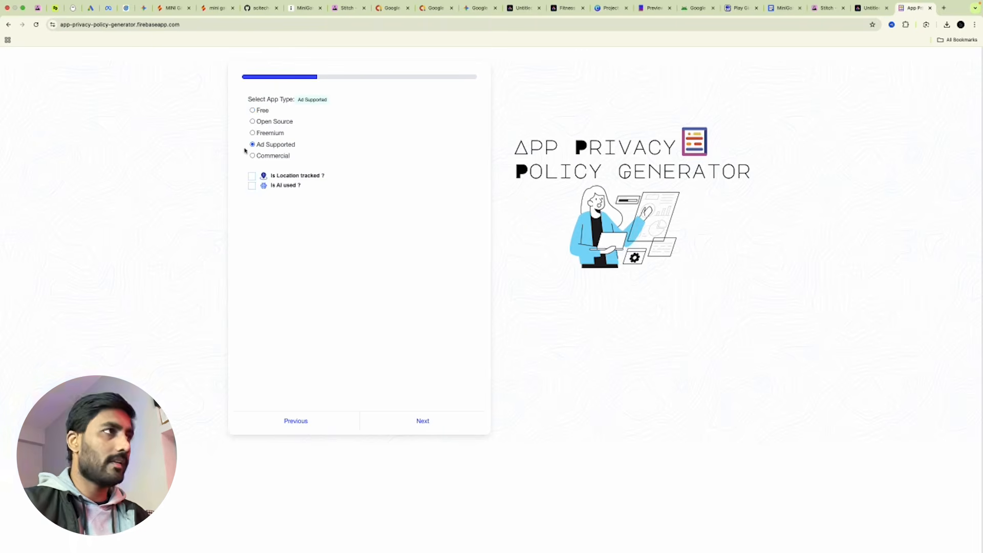
{"action": "left_click", "coordinate": [425, 416]}
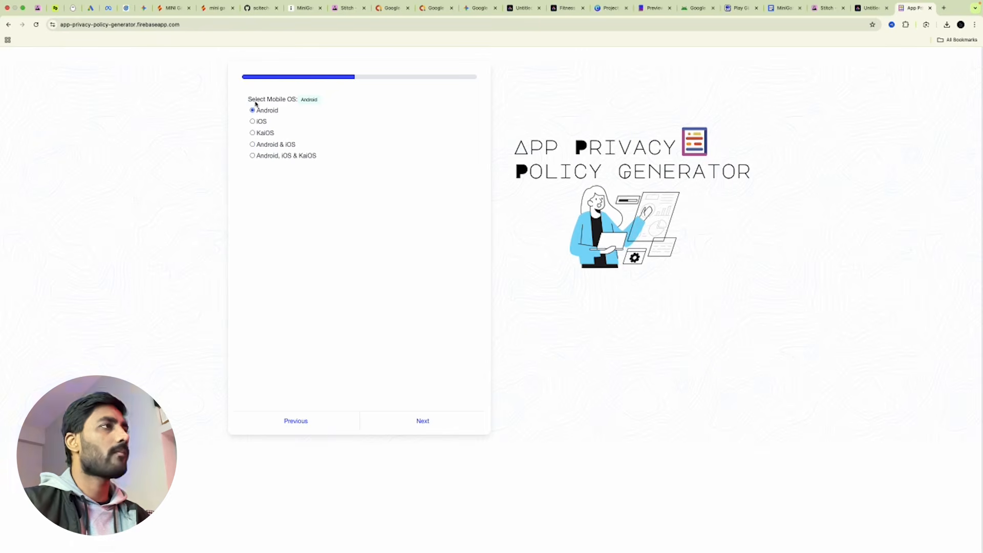
{"action": "left_click", "coordinate": [426, 416]}
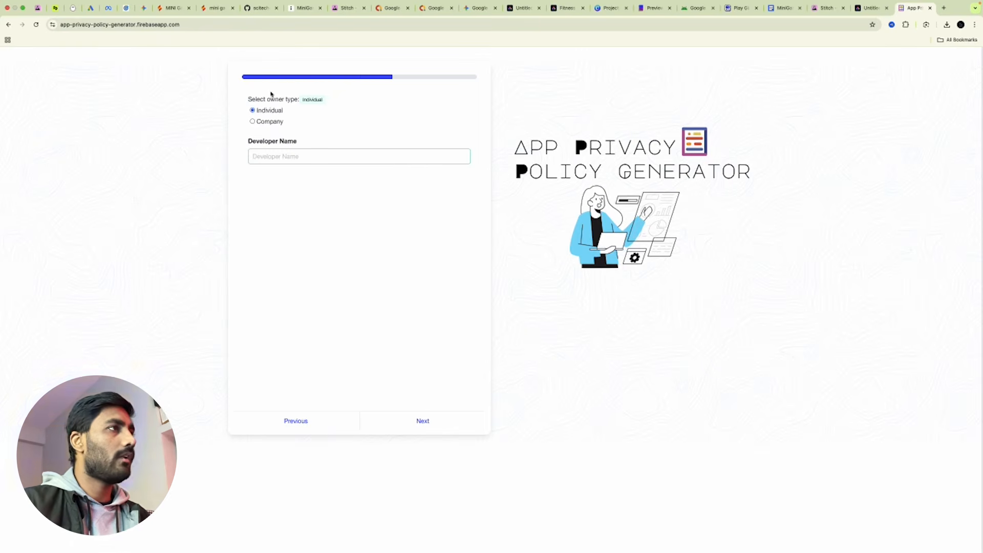
{"action": "left_click", "coordinate": [294, 157]}
{"action": "key", "text": "Caps_Lock"}
{"action": "type", "text": "SCITECHE"}
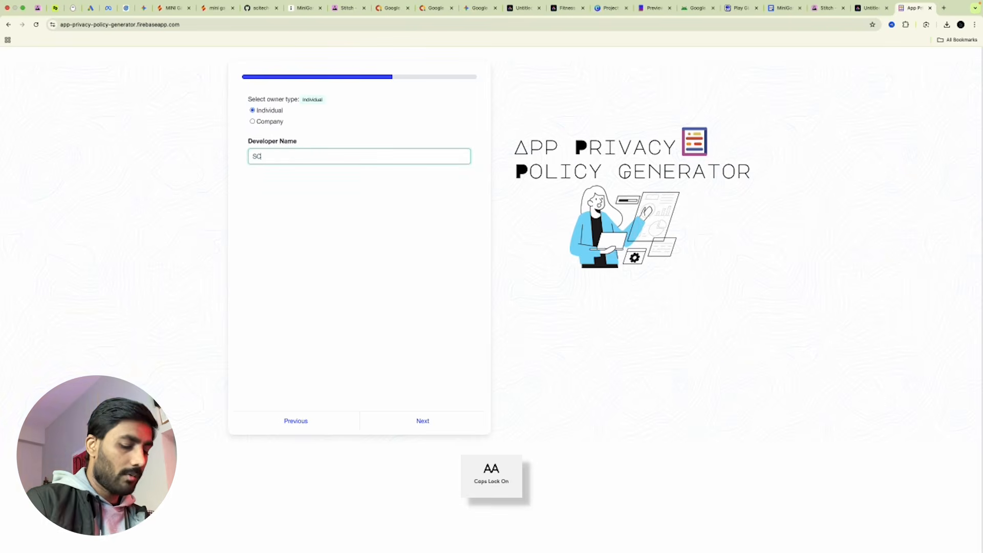
{"action": "left_click", "coordinate": [421, 419]}
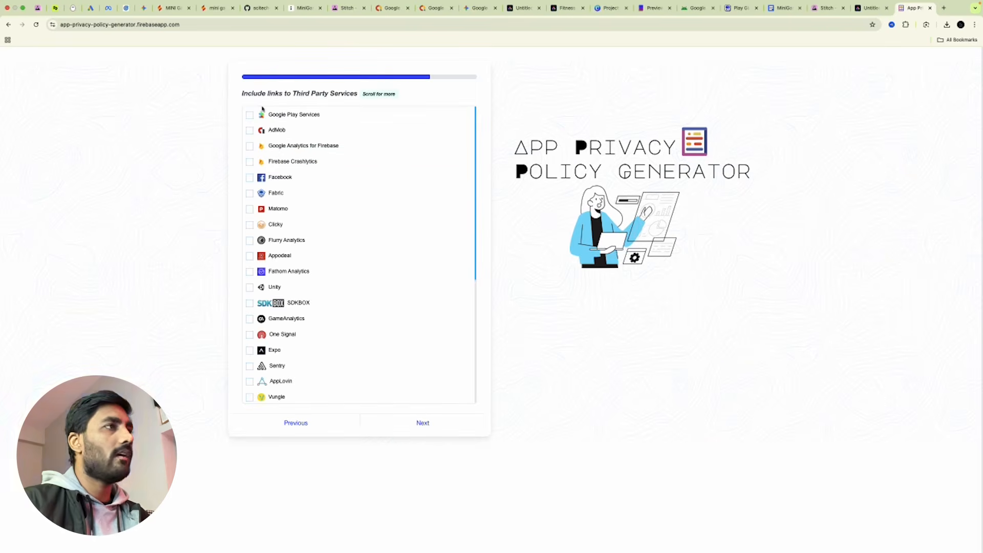
Tick AdMob as a third-party service and advance to the final step.
{"action": "left_click", "coordinate": [251, 131]}
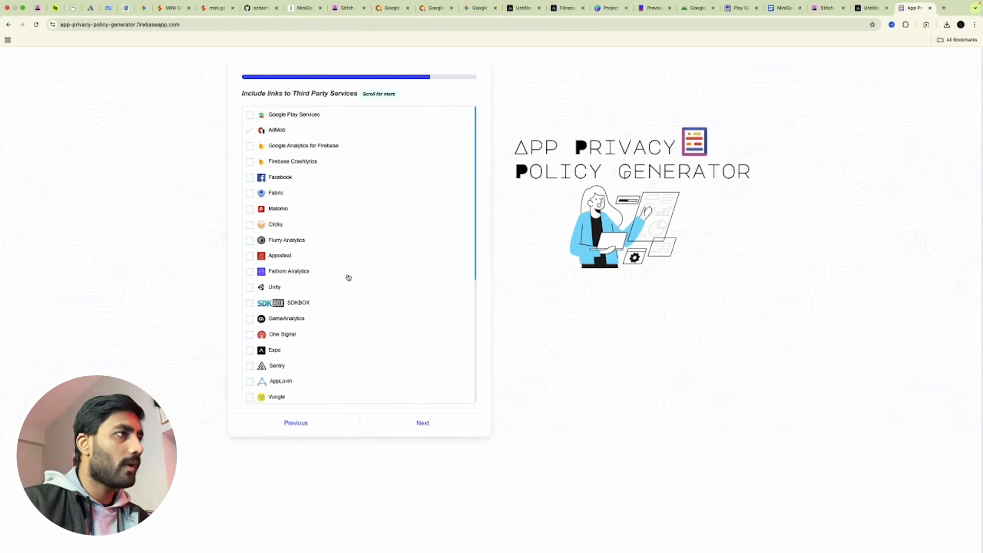
{"action": "scroll", "coordinate": [348, 277], "scroll_direction": "down", "scroll_amount": 5}
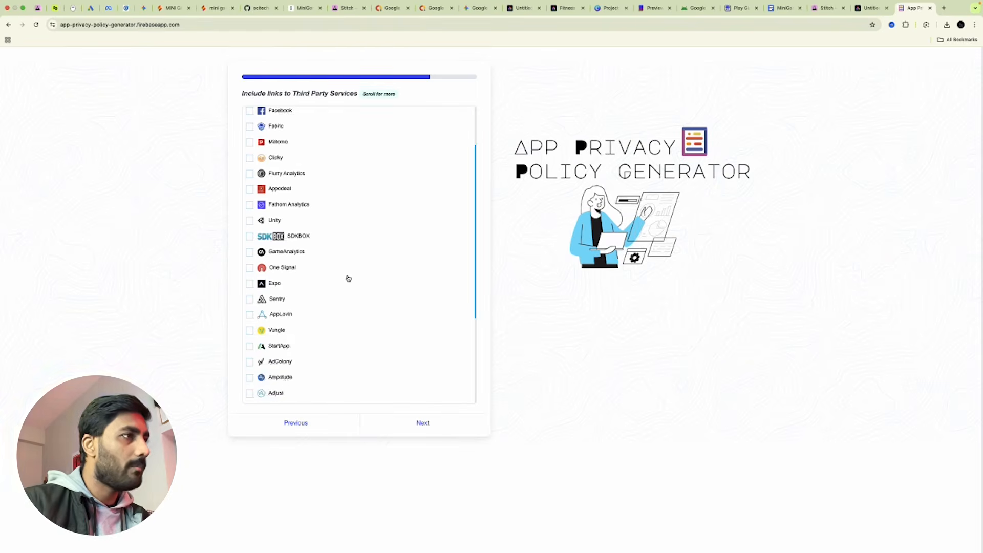
{"action": "scroll", "coordinate": [348, 281], "scroll_direction": "up", "scroll_amount": 5}
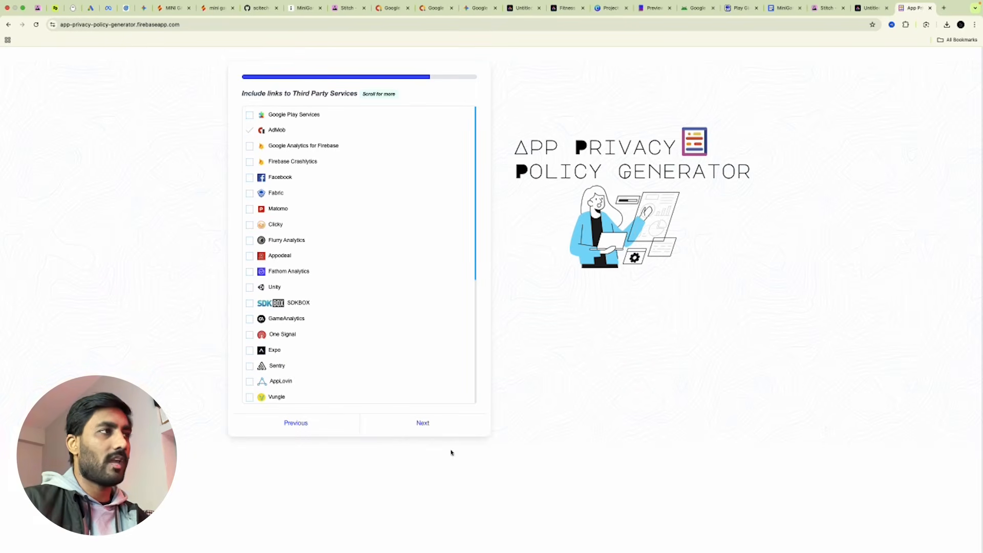
{"action": "left_click", "coordinate": [417, 422]}
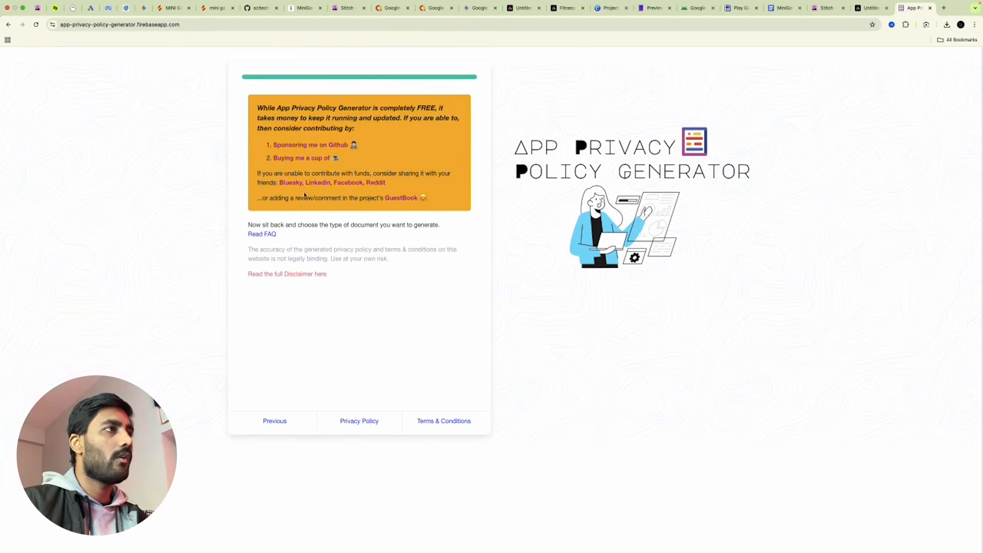
Preview the generated Privacy Policy and Terms & Conditions, closing each.
{"action": "left_click", "coordinate": [352, 427]}
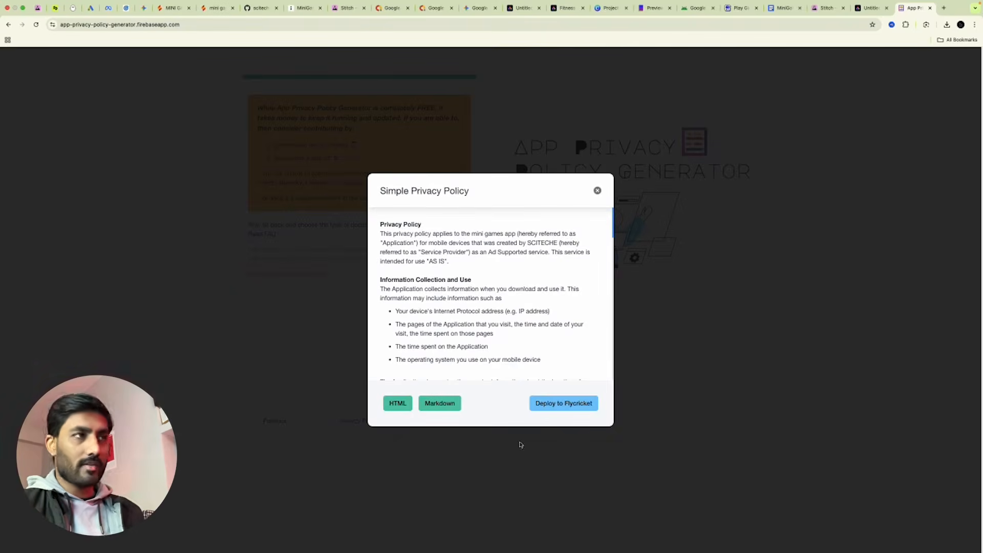
{"action": "left_click", "coordinate": [596, 191]}
{"action": "left_click", "coordinate": [437, 424]}
{"action": "scroll", "coordinate": [513, 253], "scroll_direction": "down", "scroll_amount": 10}
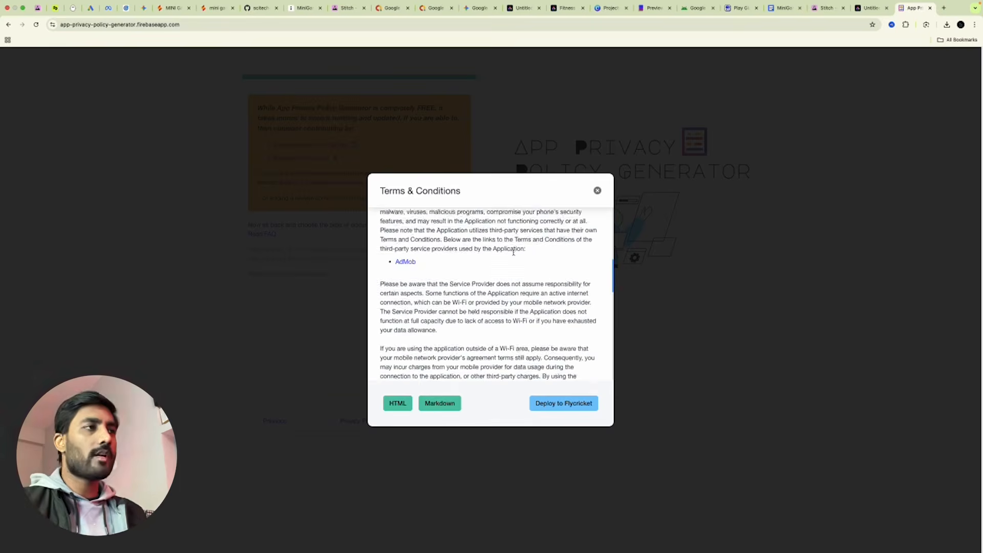
{"action": "scroll", "coordinate": [513, 253], "scroll_direction": "up", "scroll_amount": 10}
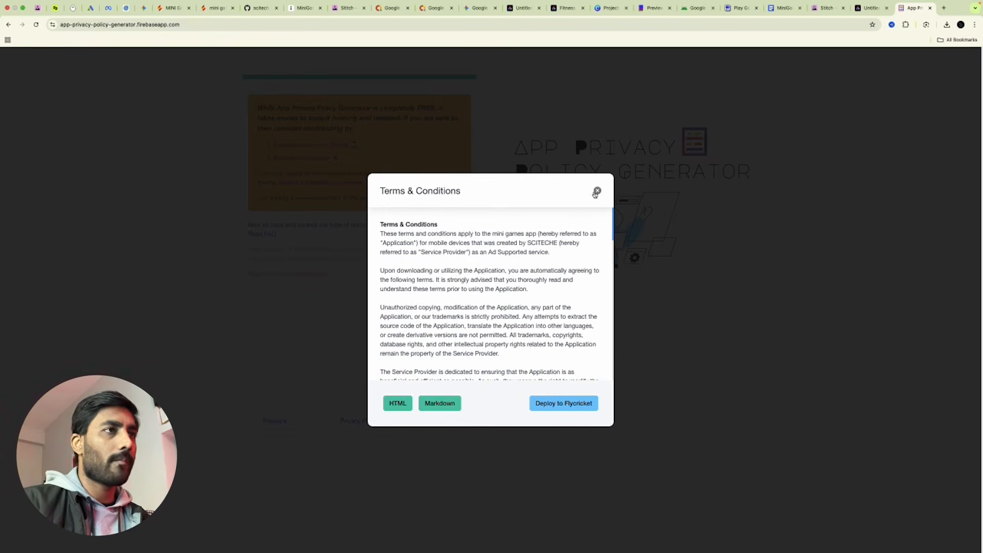
{"action": "left_click", "coordinate": [597, 190]}
Select the entire Markdown version of the privacy policy, then return to Firebase Studio.
{"action": "left_click", "coordinate": [380, 422]}
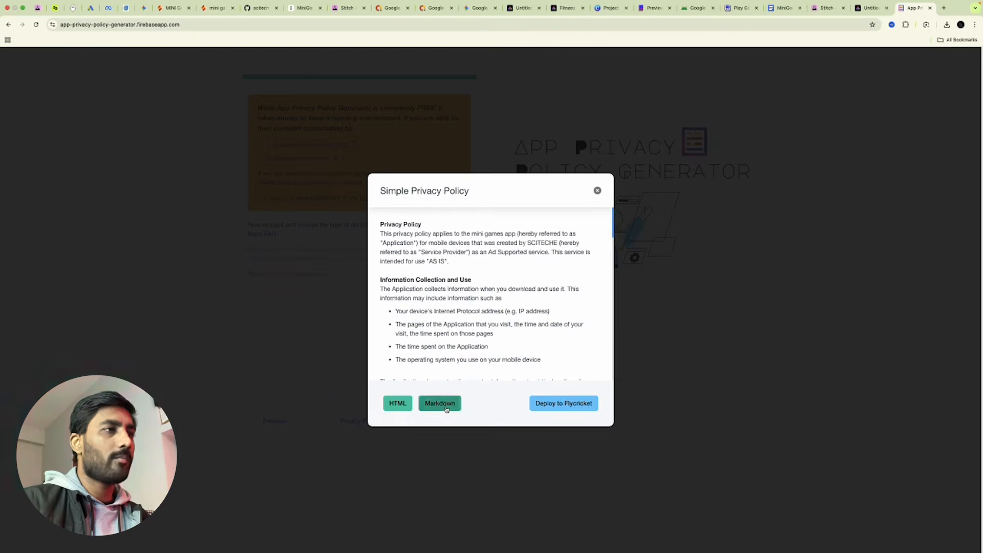
{"action": "left_click", "coordinate": [439, 404]}
{"action": "key", "text": "super+a"}
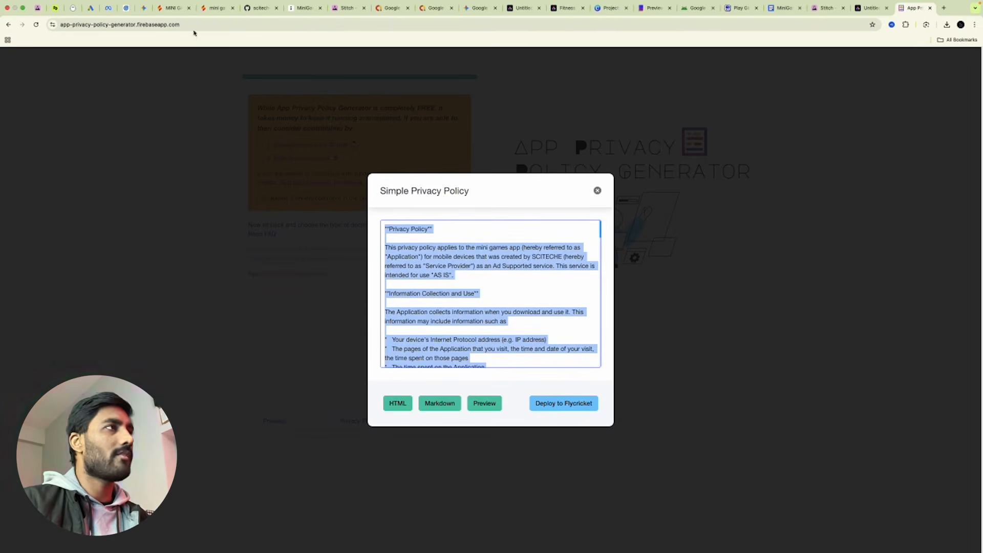
{"action": "left_click", "coordinate": [173, 7]}
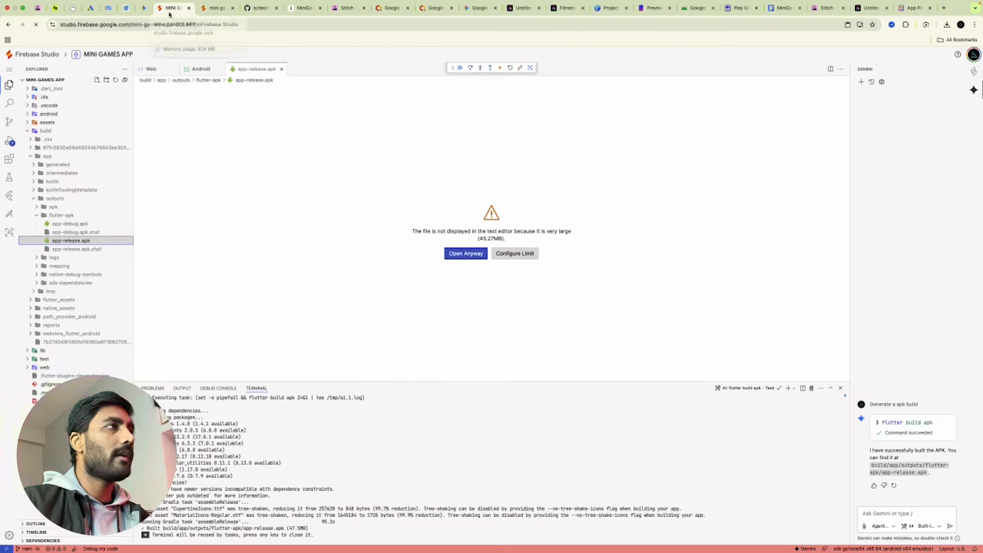
Attach the Untitled-5.png card image from the MiniGames folder to the Gemini prompt.
{"action": "left_click", "coordinate": [898, 513]}
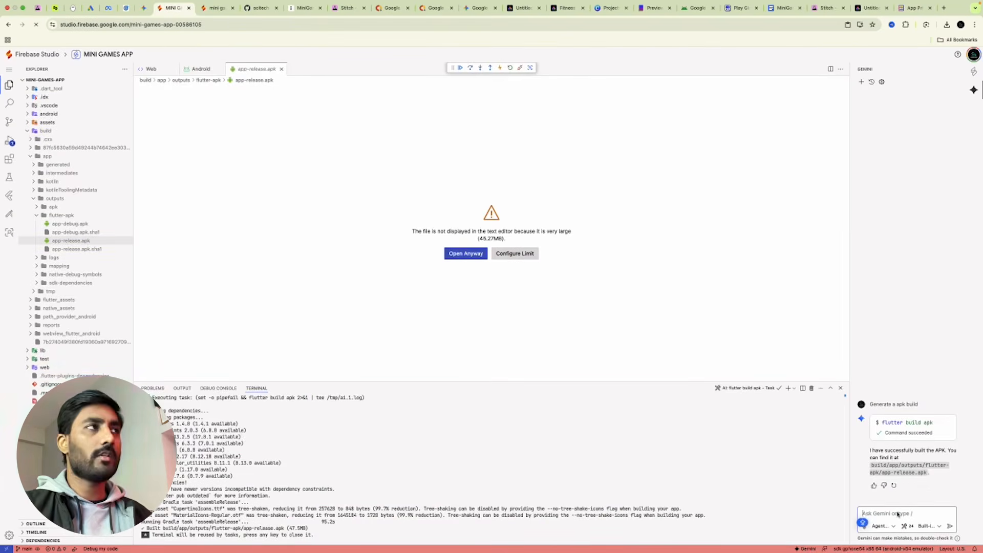
{"action": "left_click", "coordinate": [864, 527]}
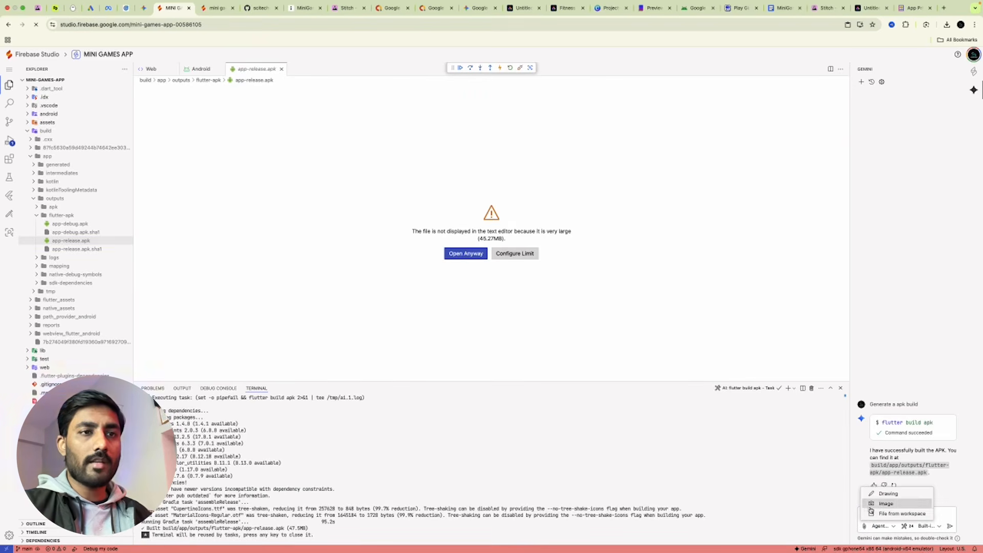
{"action": "left_click", "coordinate": [898, 504]}
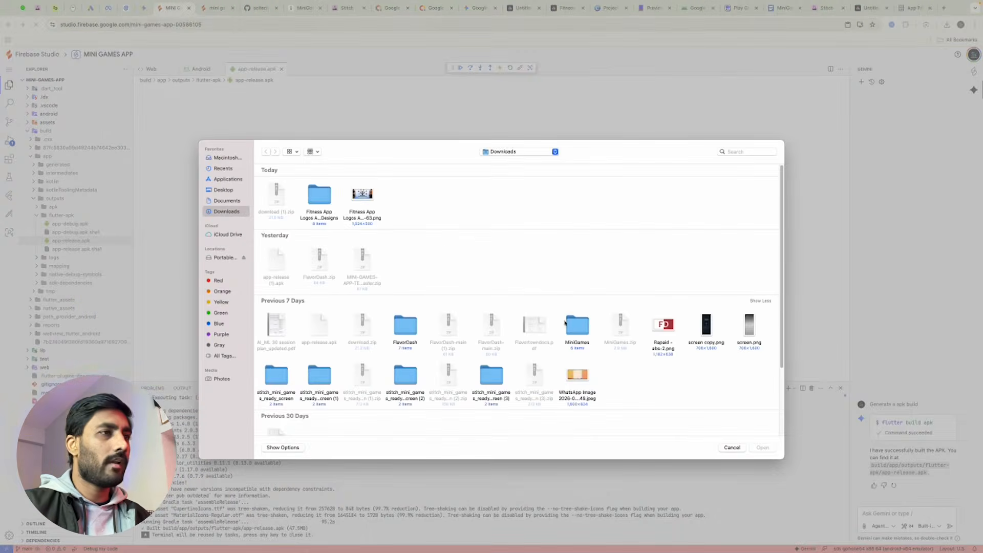
{"action": "double_click", "coordinate": [581, 324]}
{"action": "left_click", "coordinate": [452, 198]}
{"action": "double_click", "coordinate": [452, 198]}
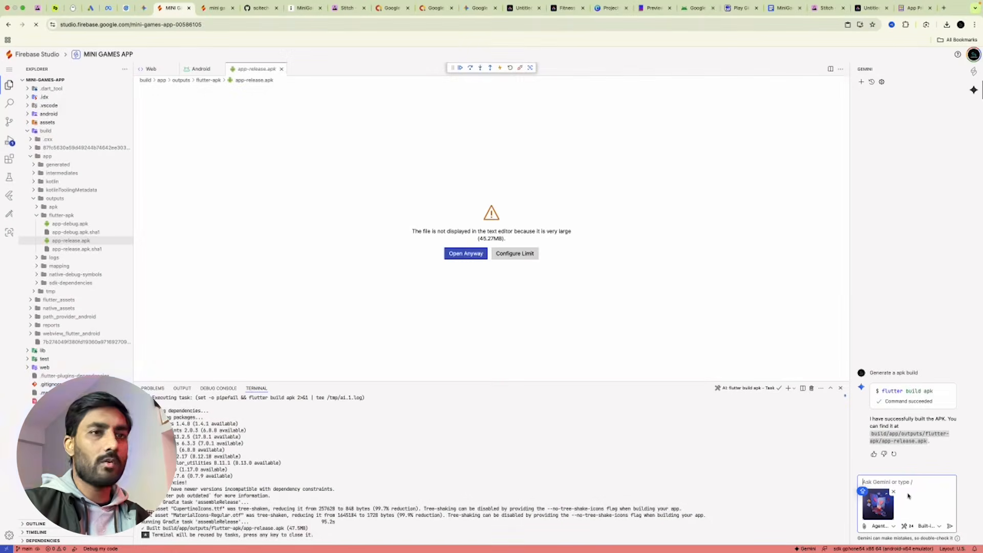
Send Gemini the request 'Update this as app logo' with the attached image.
{"action": "type", "text": "u"}
{"action": "key", "text": "Caps_Lock"}
{"action": "type", "text": "PDATED"}
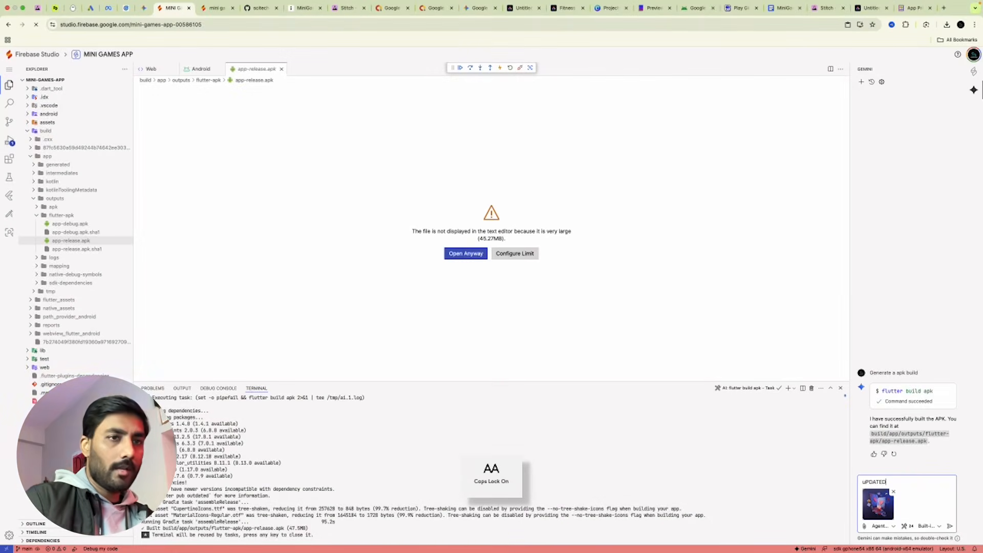
{"action": "key", "text": "super+a"}
{"action": "type", "text": "U"}
{"action": "key", "text": "Caps_Lock"}
{"action": "type", "text": "pdate th"}
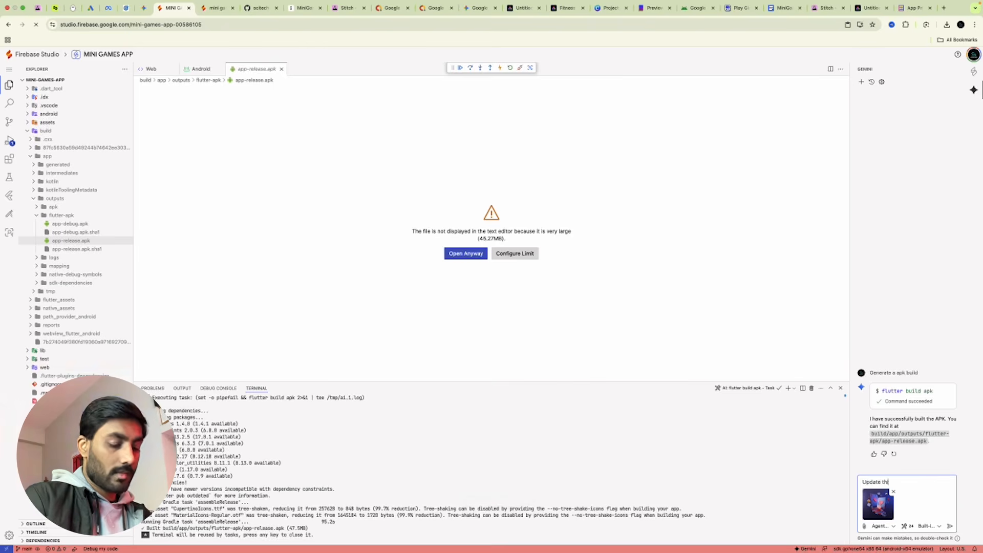
{"action": "type", "text": "is as app logo."}
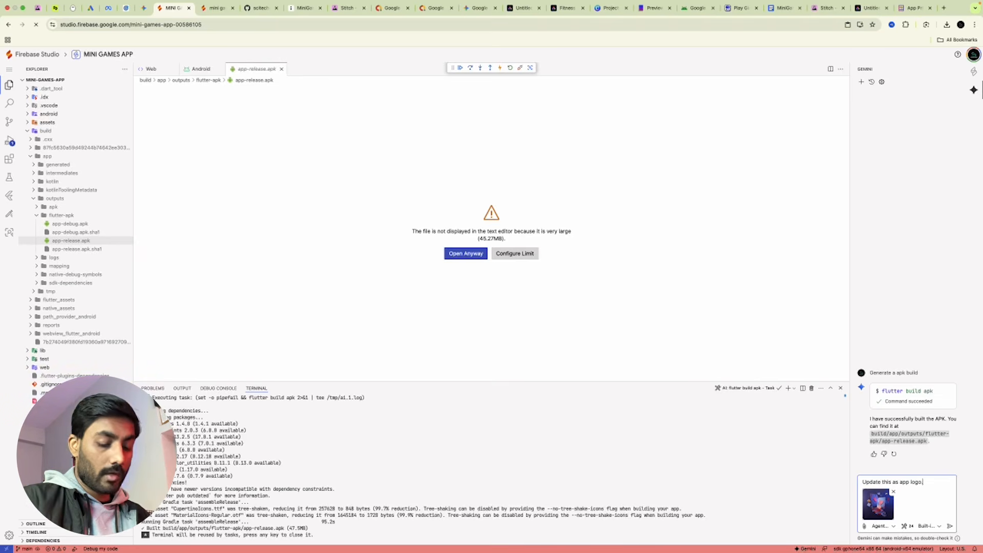
{"action": "key", "text": "Return"}
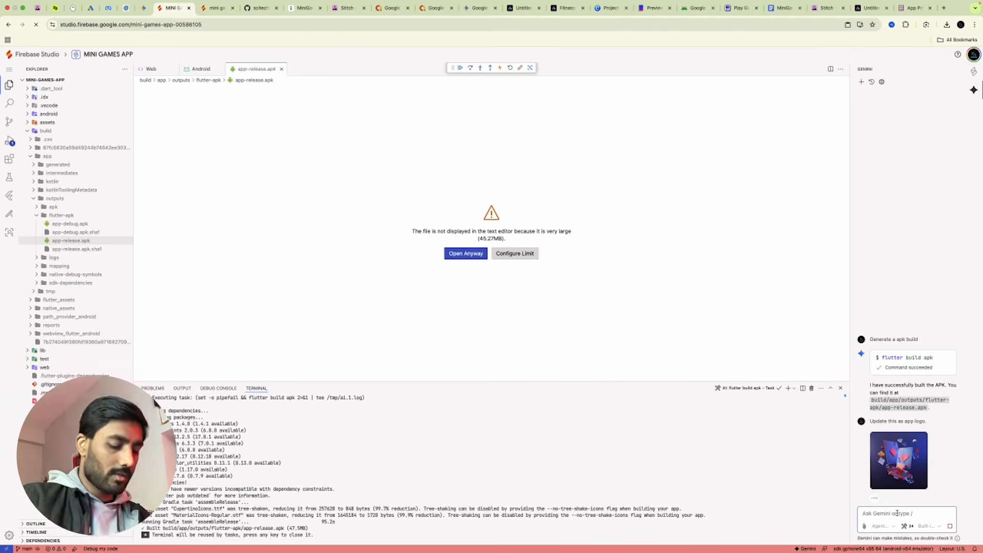
Draft 'Update the privacy plicy on menu screen with' and paste the policy inside a code fence.
{"action": "type", "text": "Update the privacy plicy on menu screen with"}
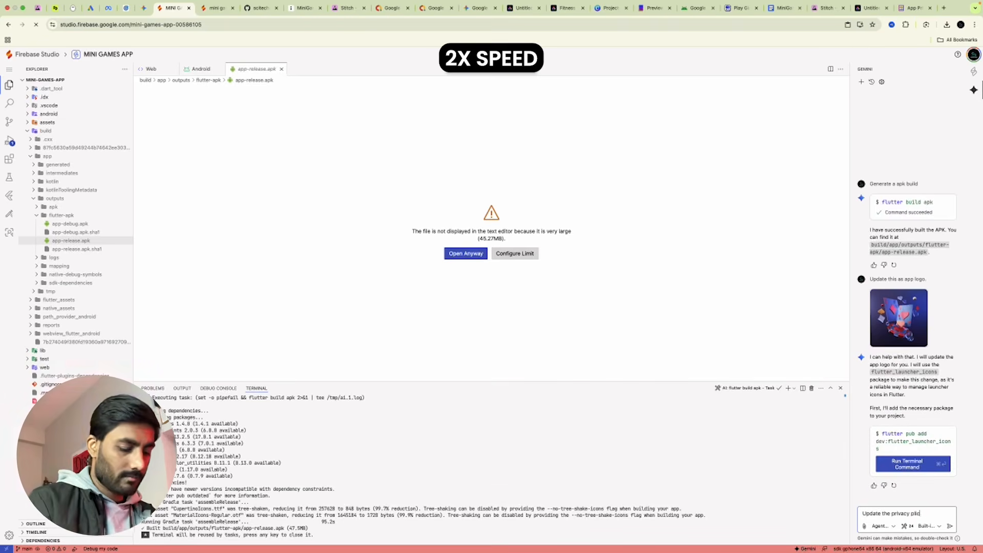
{"action": "key", "text": "shift+Return"}
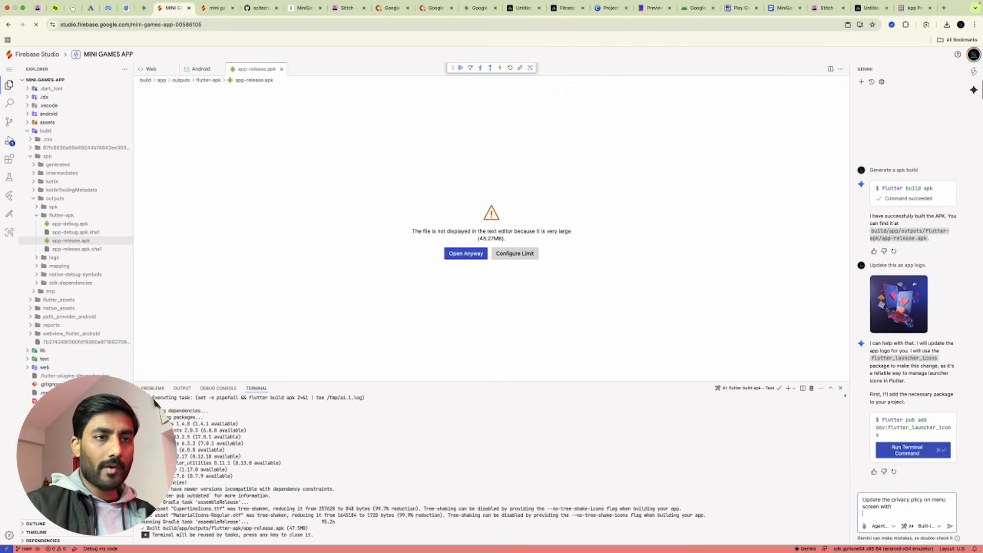
{"action": "key", "text": "shift+Return"}
{"action": "type", "text": "```"}
{"action": "key", "text": "shift+Return"}
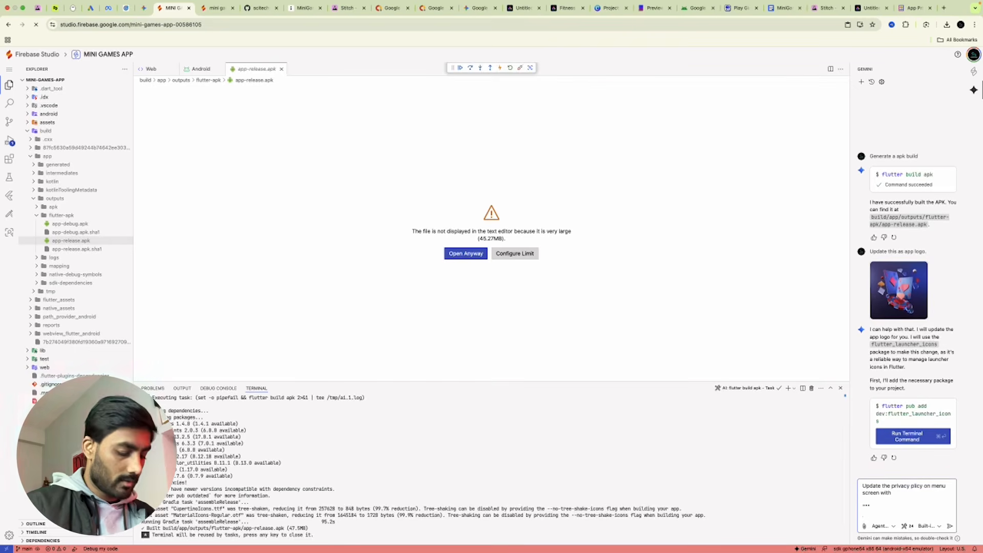
{"action": "key", "text": "super+v"}
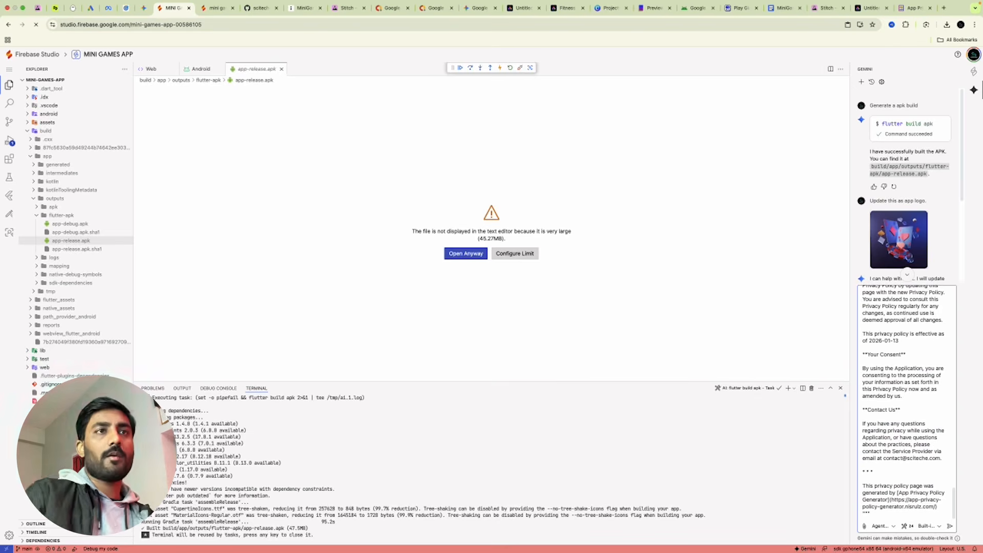
{"action": "scroll", "coordinate": [908, 202], "scroll_direction": "down", "scroll_amount": 3}
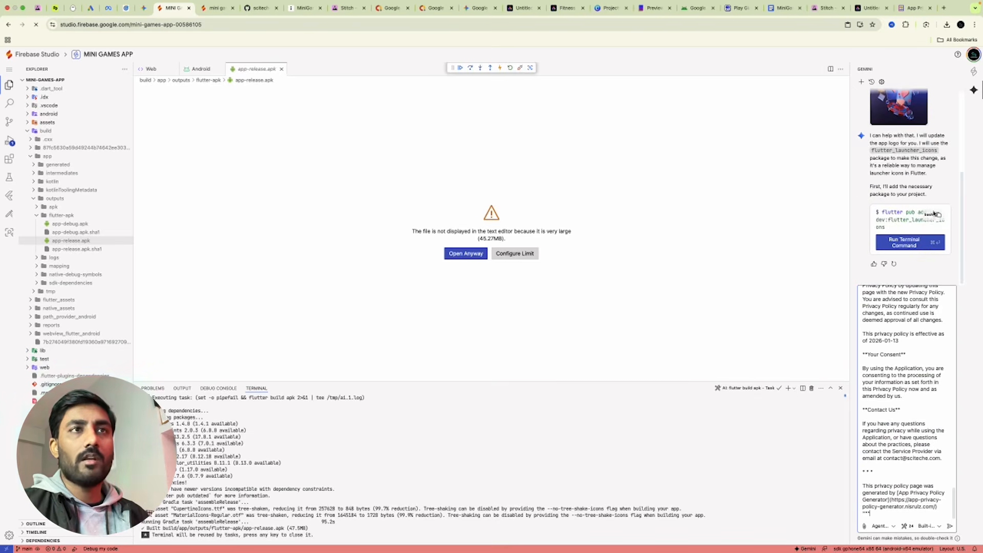
Run Gemini's flutter_launcher_icons install command, then open assets/images/logo.png to inspect it.
{"action": "left_click", "coordinate": [907, 245]}
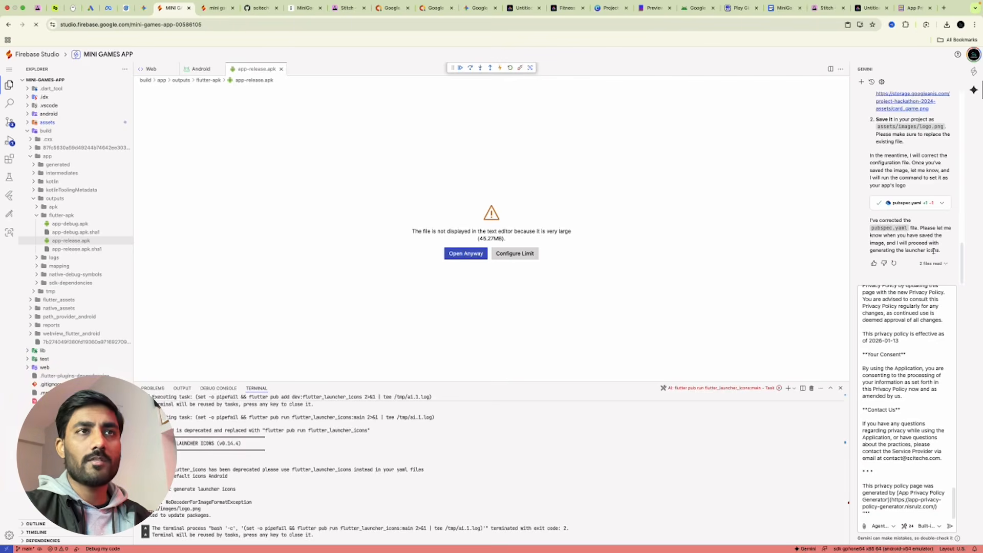
{"action": "left_click", "coordinate": [29, 132]}
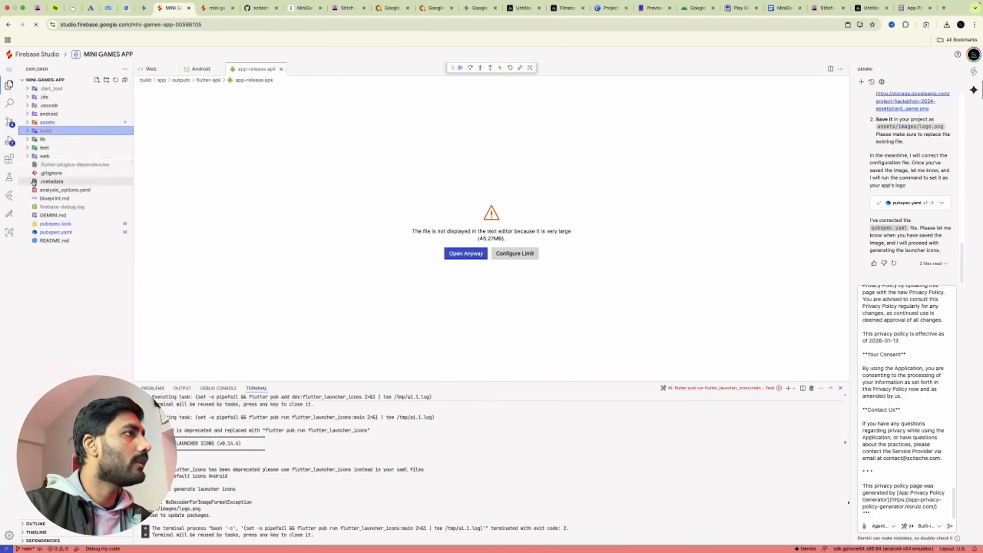
{"action": "left_click", "coordinate": [27, 124]}
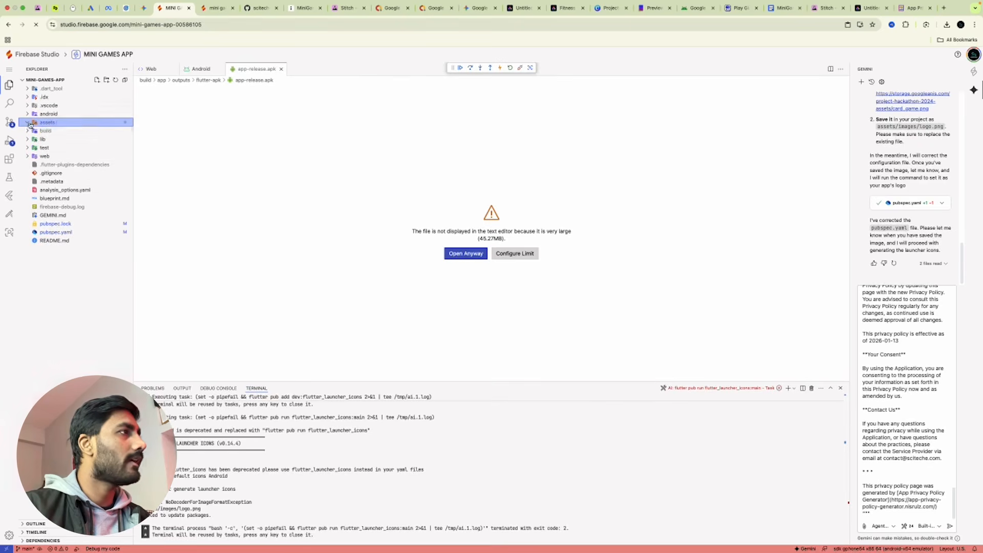
{"action": "left_click", "coordinate": [57, 143]}
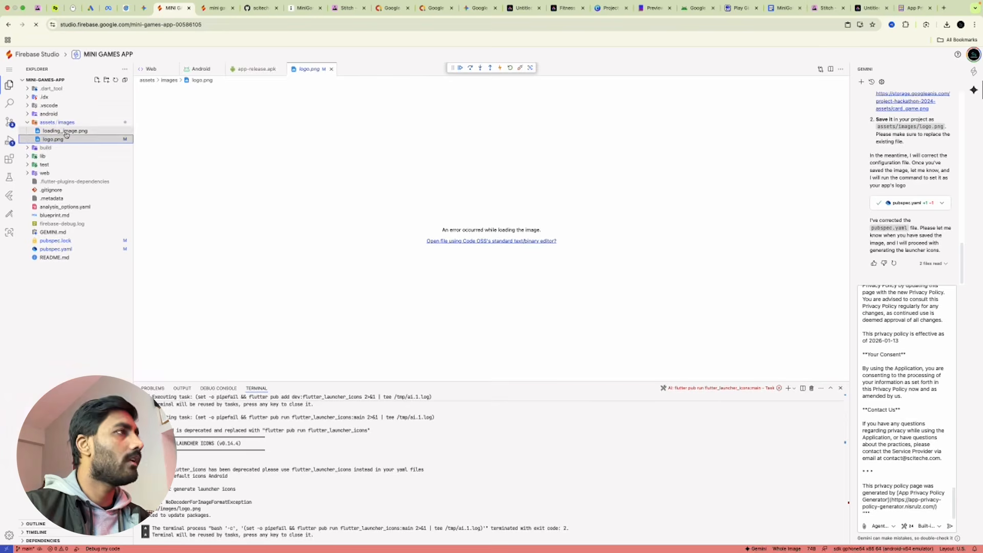
{"action": "left_click", "coordinate": [68, 142]}
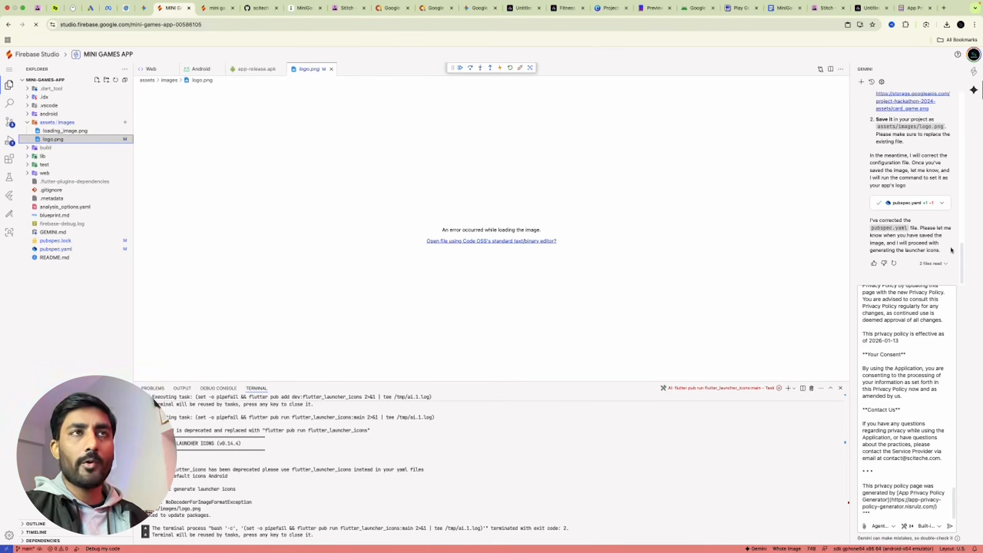
{"action": "left_click", "coordinate": [63, 125]}
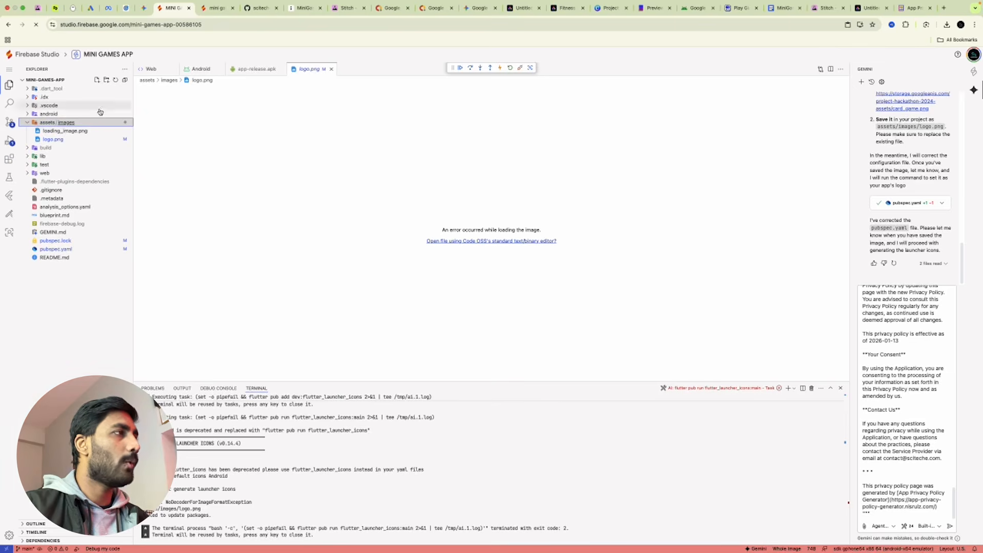
Upload Untitled-5.png into the assets/images folder.
{"action": "right_click", "coordinate": [91, 126]}
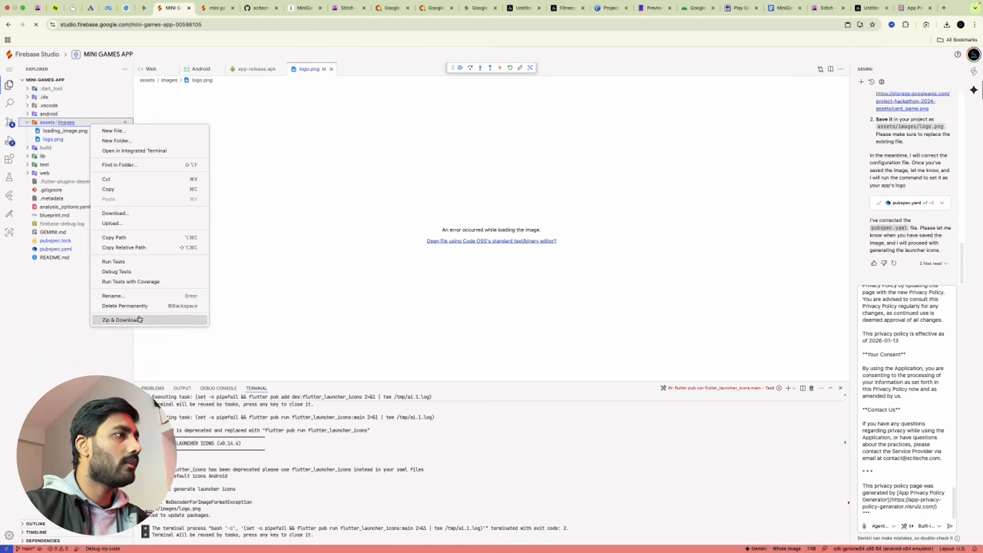
{"action": "left_click", "coordinate": [132, 223]}
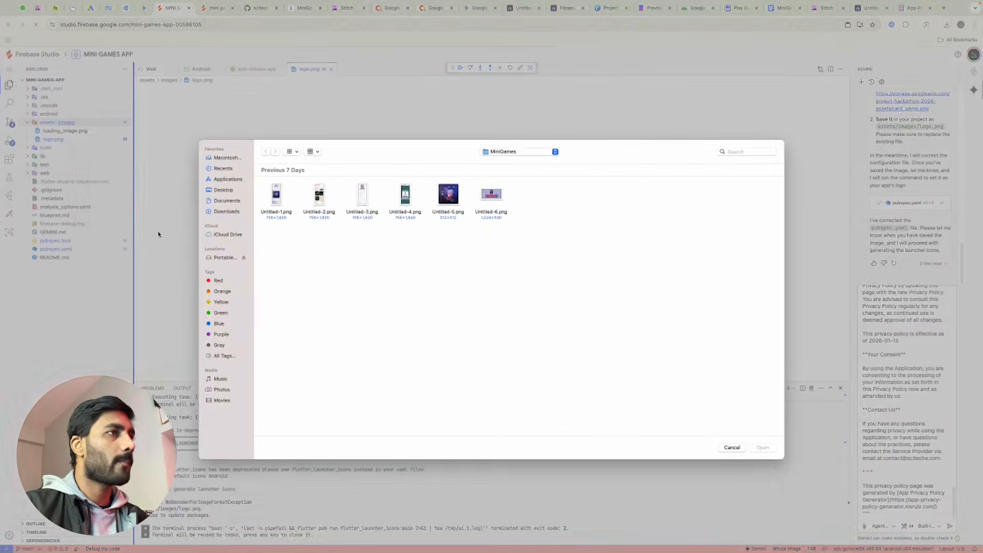
{"action": "left_click", "coordinate": [455, 197]}
{"action": "double_click", "coordinate": [455, 197]}
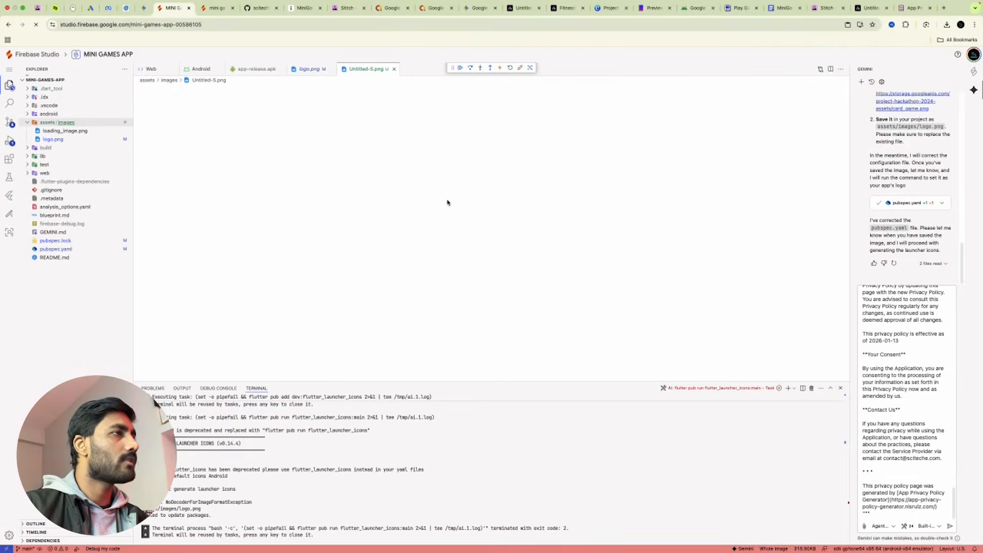
Permanently delete the old broken logo.png from assets/images.
{"action": "left_click", "coordinate": [72, 139]}
{"action": "right_click", "coordinate": [72, 140]}
{"action": "left_click", "coordinate": [143, 304]}
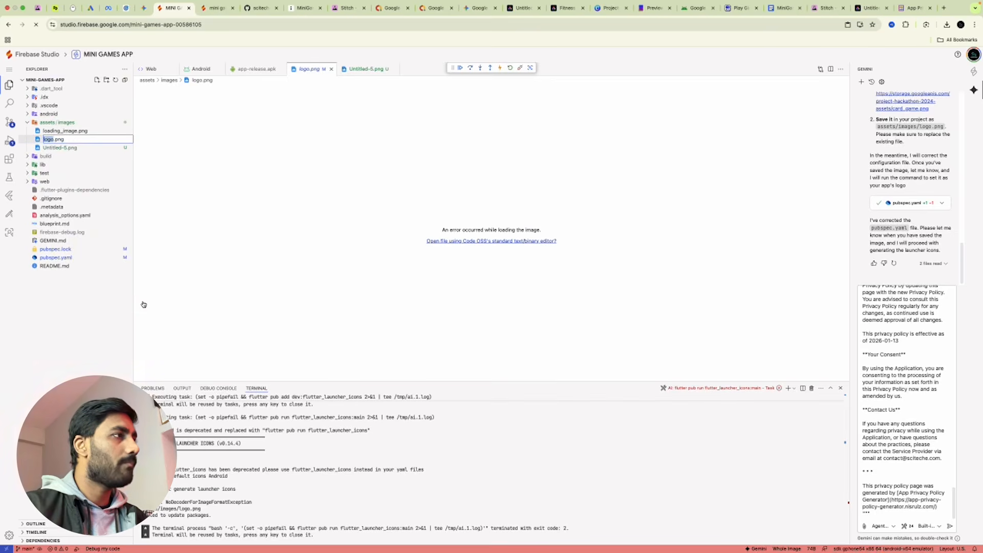
{"action": "key", "text": "super+a"}
{"action": "key", "text": "super+c"}
{"action": "left_click", "coordinate": [117, 292]}
{"action": "left_click", "coordinate": [95, 140]}
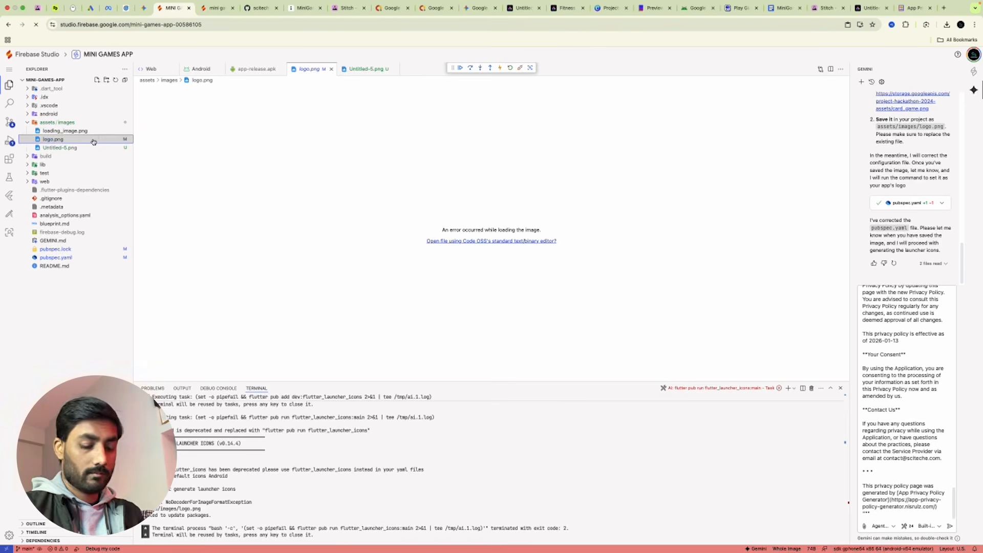
{"action": "key", "text": "super+BackSpace"}
{"action": "left_click", "coordinate": [575, 331]}
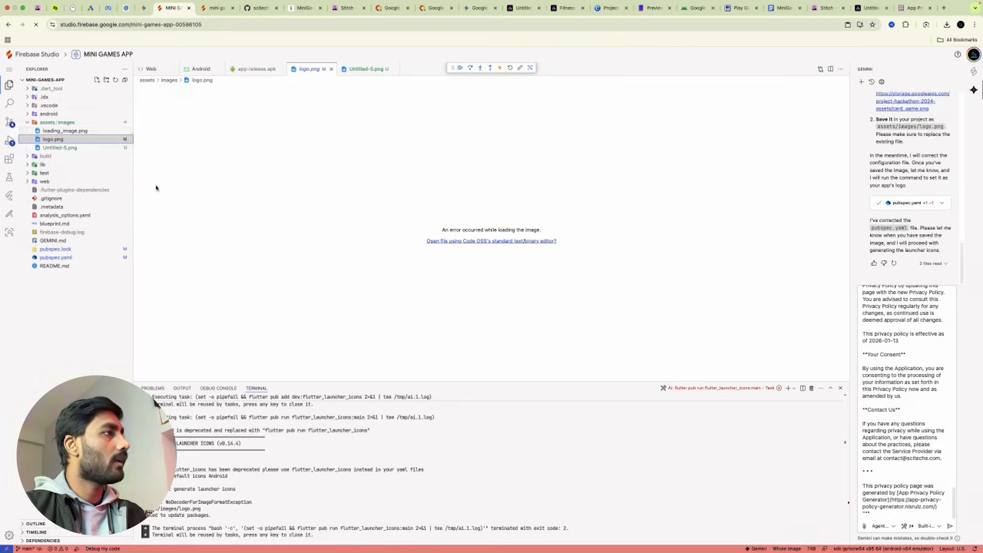
Rename the uploaded Untitled-5.png to logo.png.
{"action": "left_click", "coordinate": [91, 131]}
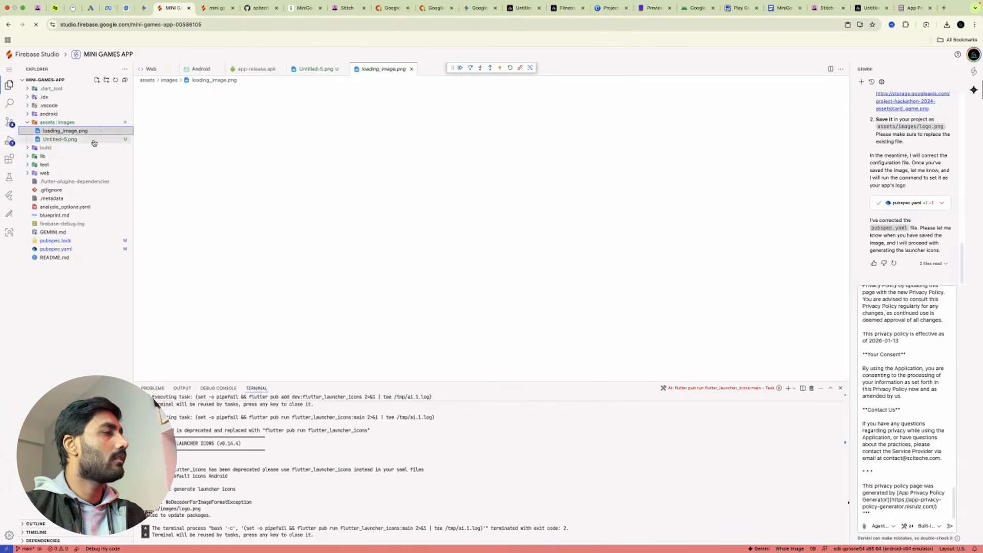
{"action": "left_click", "coordinate": [93, 141]}
{"action": "right_click", "coordinate": [94, 142]}
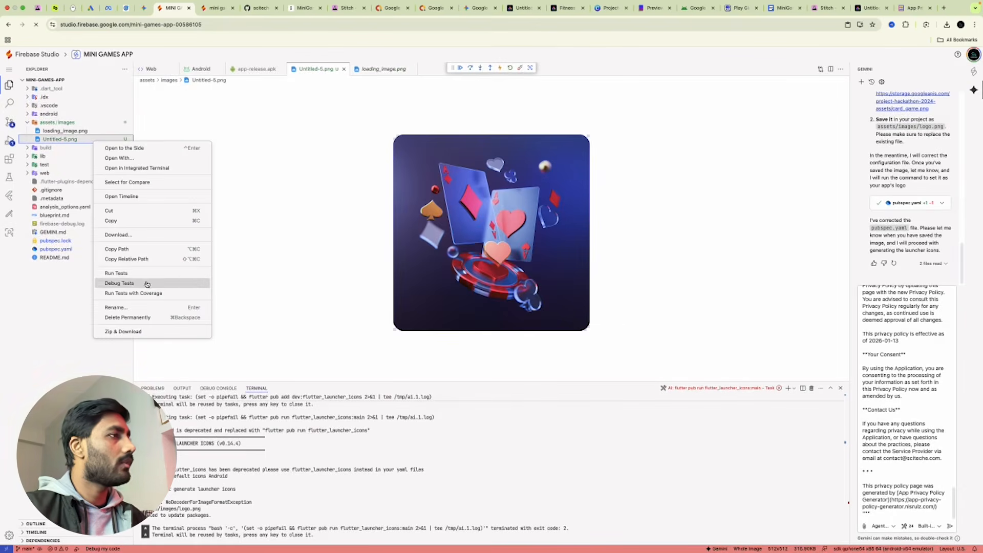
{"action": "left_click", "coordinate": [144, 308]}
{"action": "type", "text": "logo"}
{"action": "key", "text": "Return"}
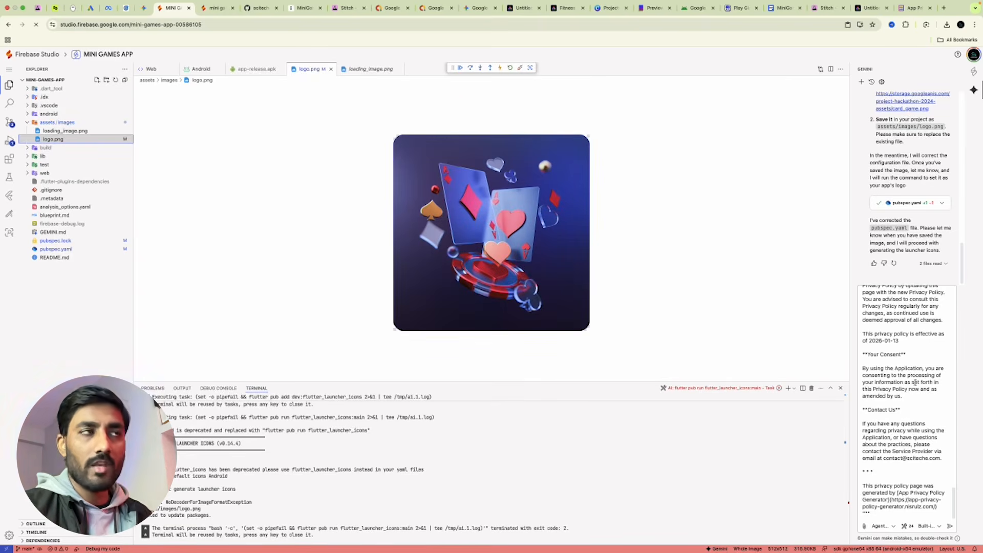
Send the privacy policy update request to Gemini and highlight the sent message text.
{"action": "scroll", "coordinate": [913, 390], "scroll_direction": "up", "scroll_amount": 10}
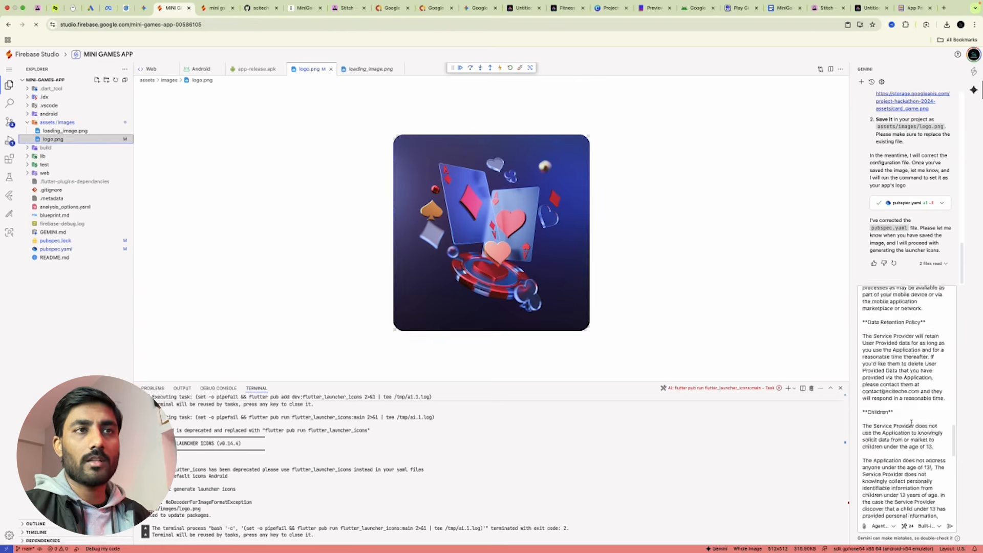
{"action": "left_click", "coordinate": [949, 526]}
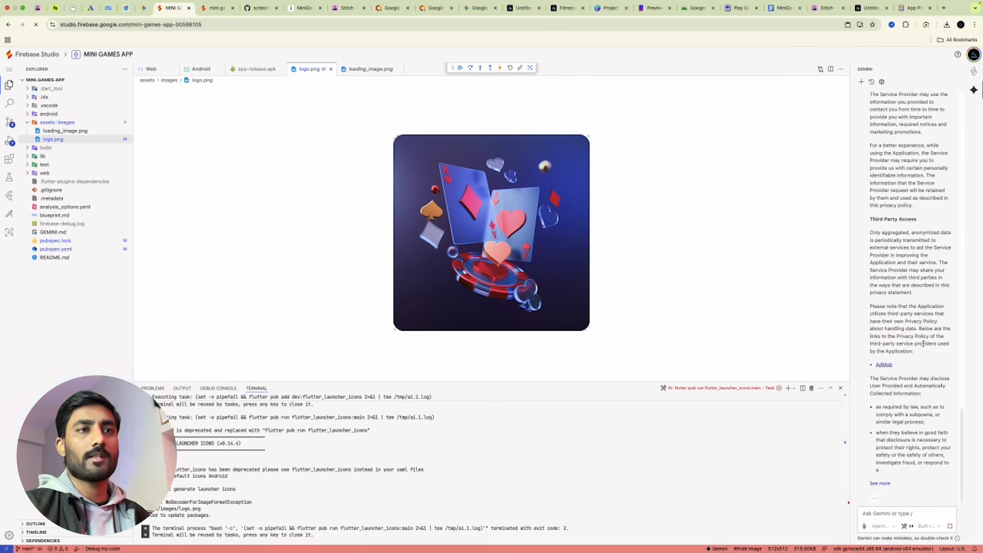
{"action": "scroll", "coordinate": [901, 340], "scroll_direction": "up", "scroll_amount": 10}
{"action": "left_click_drag", "start_coordinate": [870, 330], "coordinate": [879, 349]}
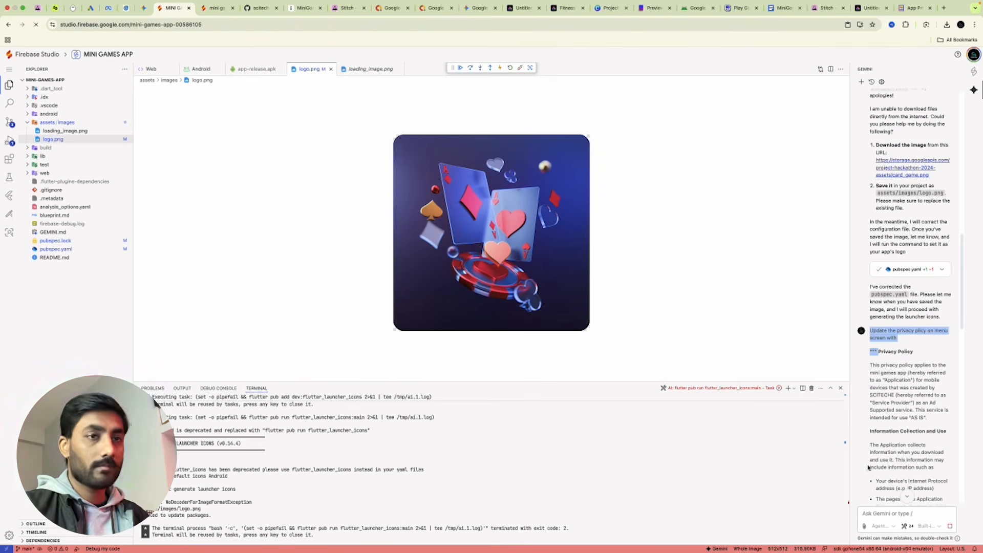
Paste the earlier request and change 'privacy plicy' to 'terms & conditions', adding a new line.
{"action": "left_click", "coordinate": [874, 509]}
{"action": "key", "text": "super+v"}
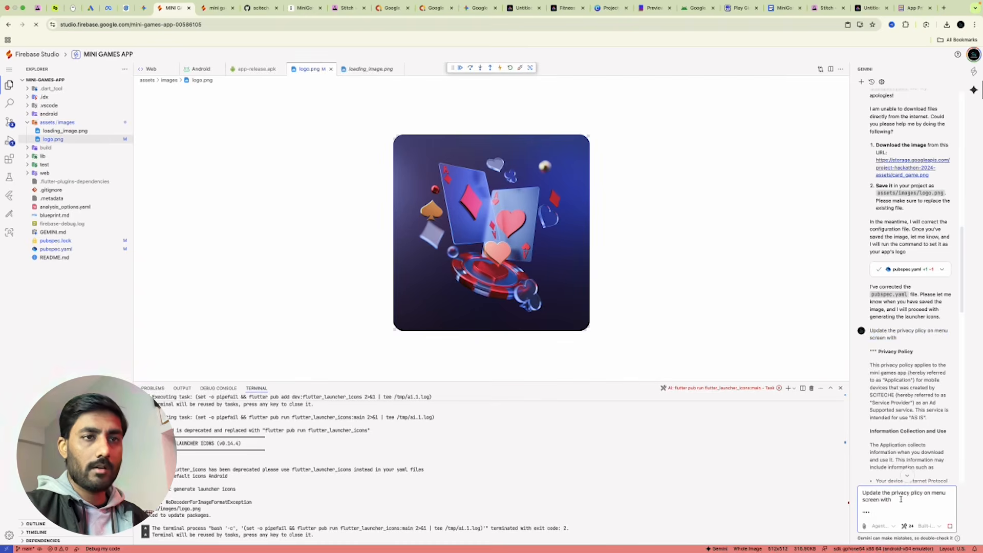
{"action": "left_click_drag", "start_coordinate": [891, 493], "coordinate": [922, 494]}
{"action": "type", "text": "terms "}
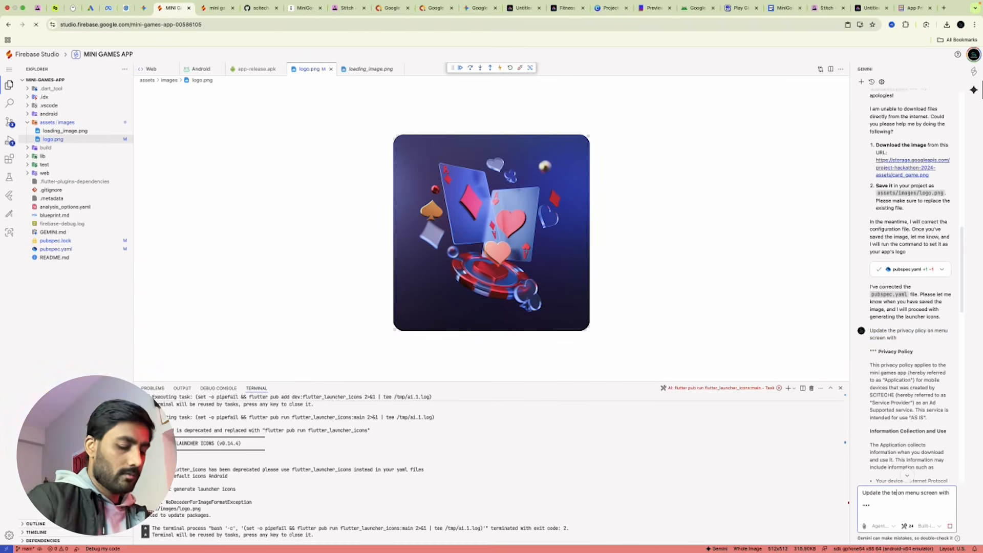
{"action": "type", "text": "& conditions"}
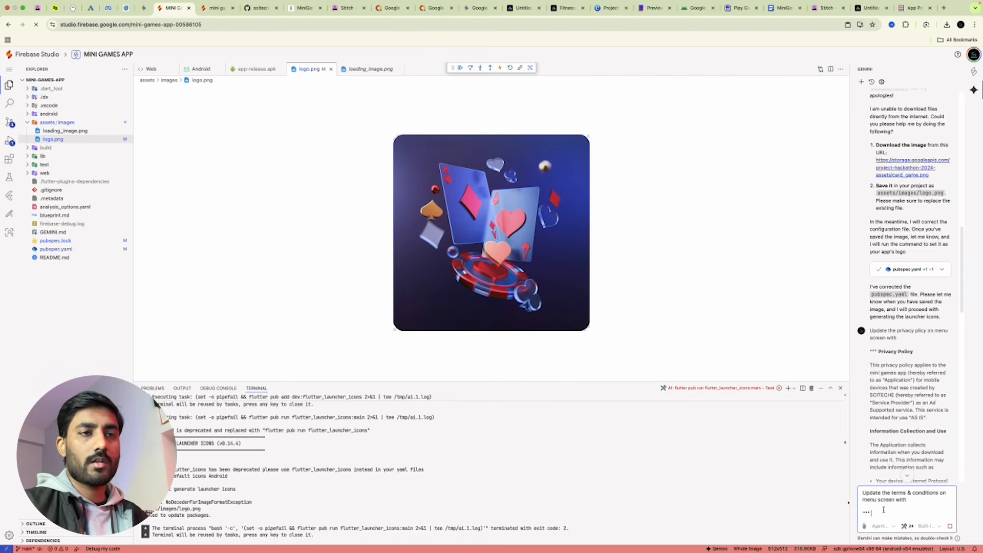
{"action": "key", "text": "shift+Return"}
{"action": "key", "text": "shift+Return"}
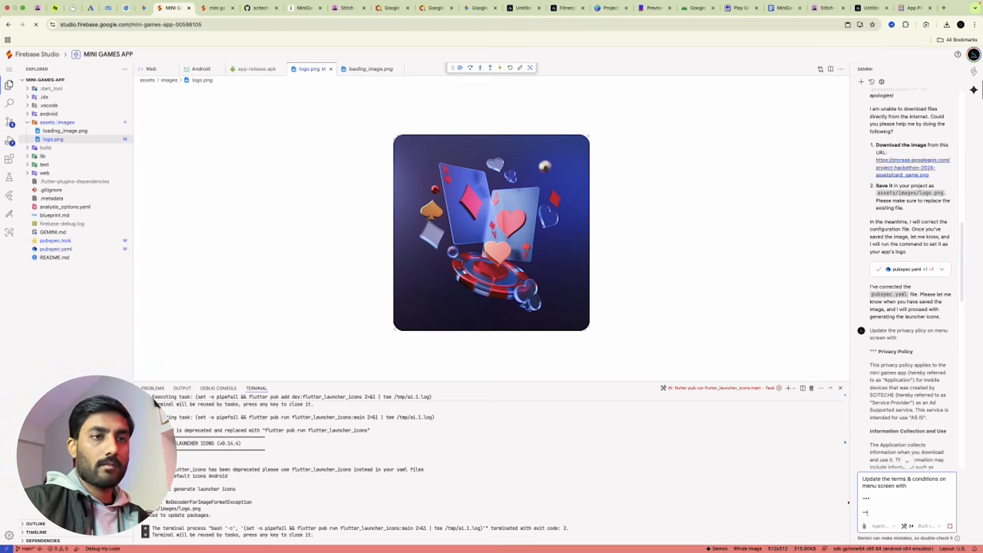
{"action": "left_click", "coordinate": [914, 8]}
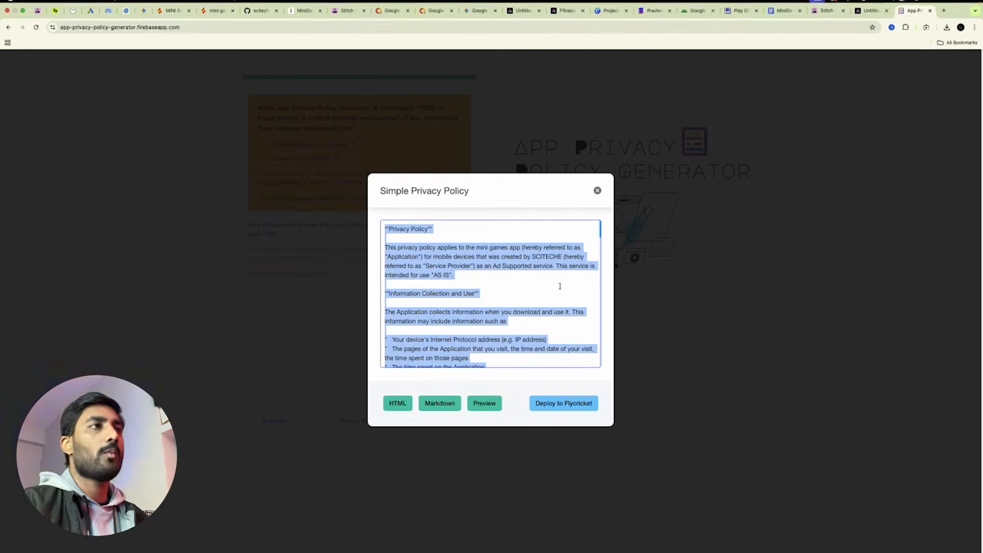
Show the generated Terms & Conditions as Markdown, select all of it, and return to the Gemini prompt.
{"action": "left_click", "coordinate": [597, 191]}
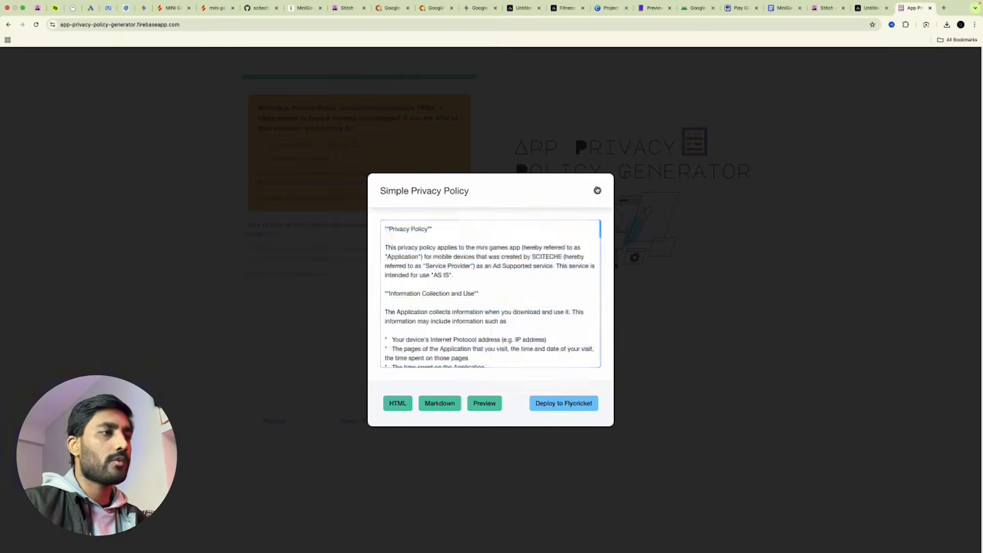
{"action": "left_click", "coordinate": [438, 422]}
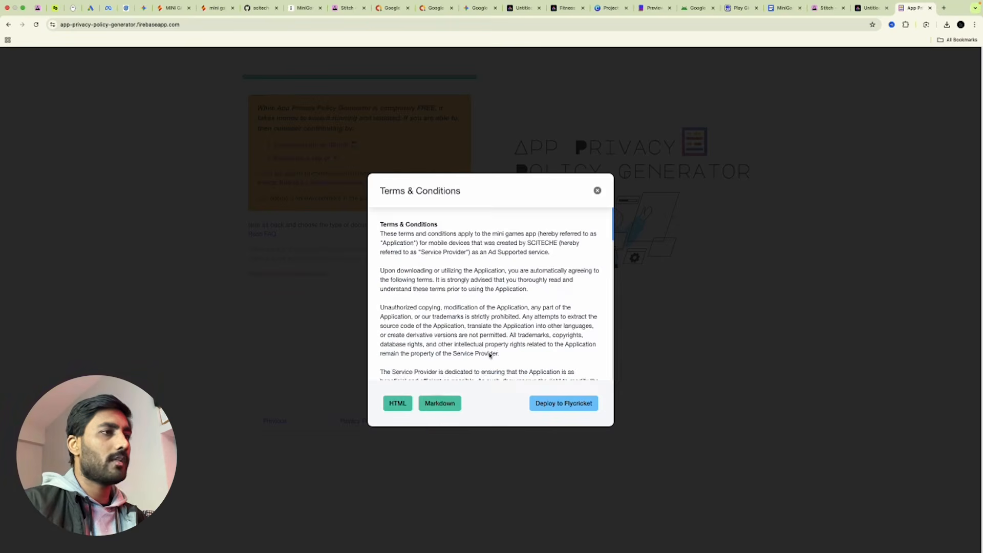
{"action": "left_click", "coordinate": [437, 404]}
{"action": "left_click", "coordinate": [494, 327]}
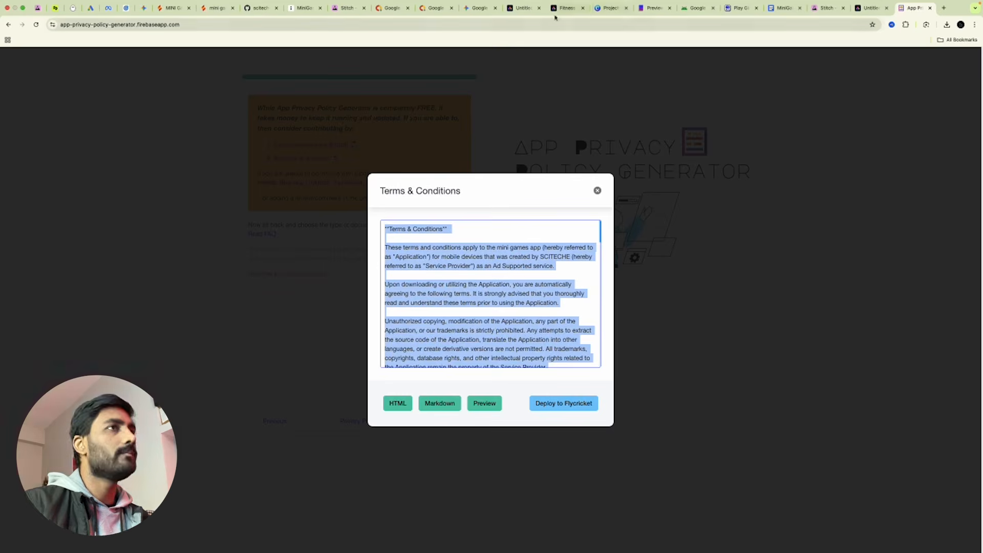
{"action": "left_click", "coordinate": [174, 8]}
{"action": "left_click", "coordinate": [860, 514]}
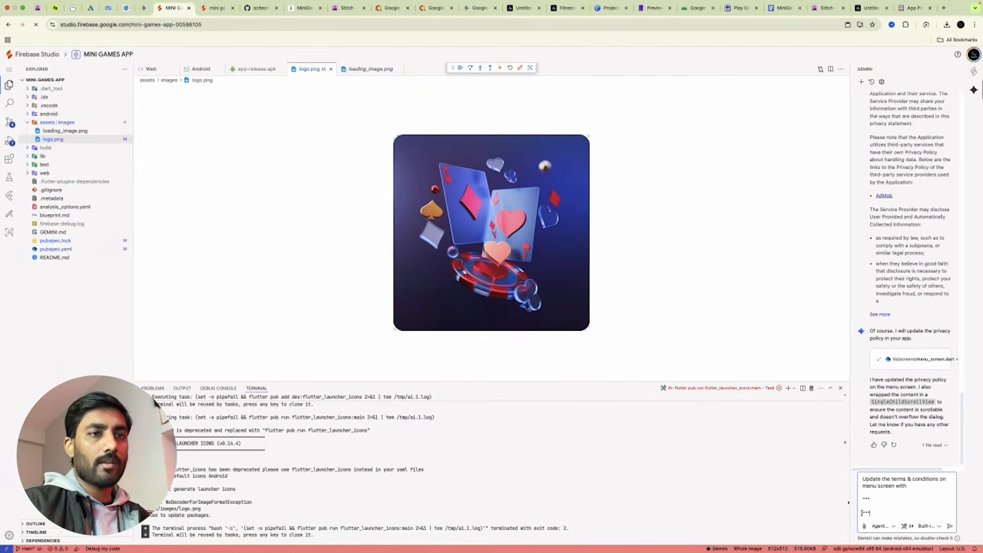
Paste the Terms & Conditions between the code fences and send the request to Gemini.
{"action": "key", "text": "super+v"}
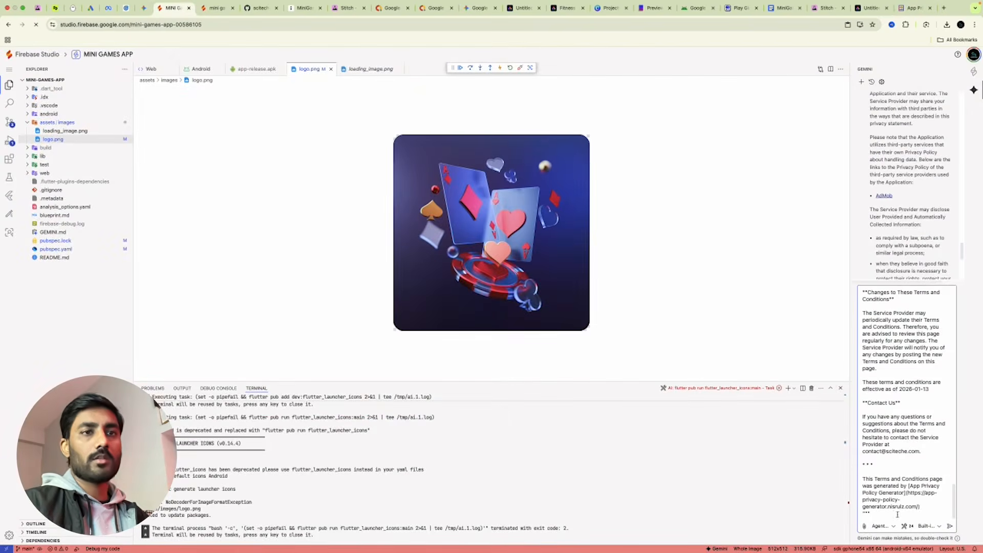
{"action": "scroll", "coordinate": [900, 208], "scroll_direction": "down", "scroll_amount": 5}
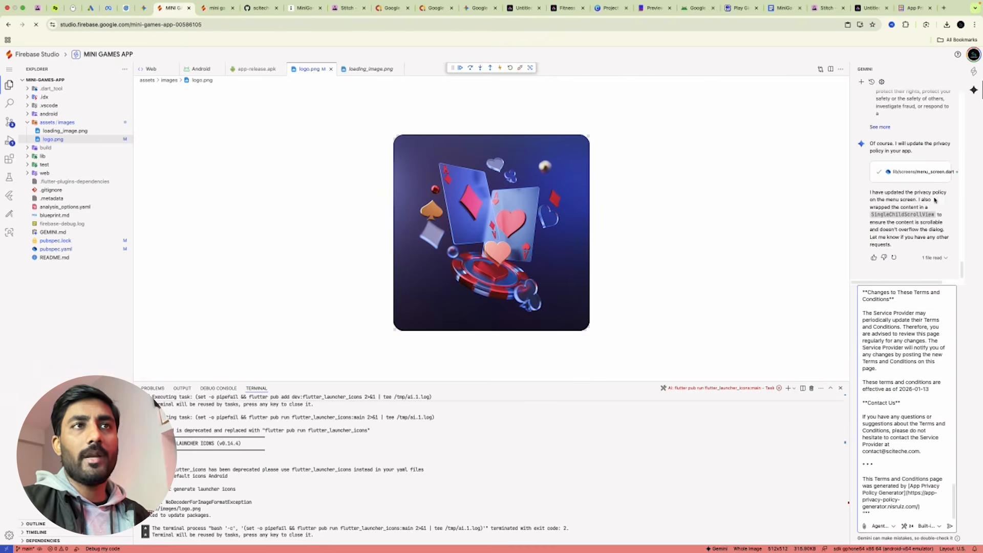
{"action": "left_click", "coordinate": [949, 526]}
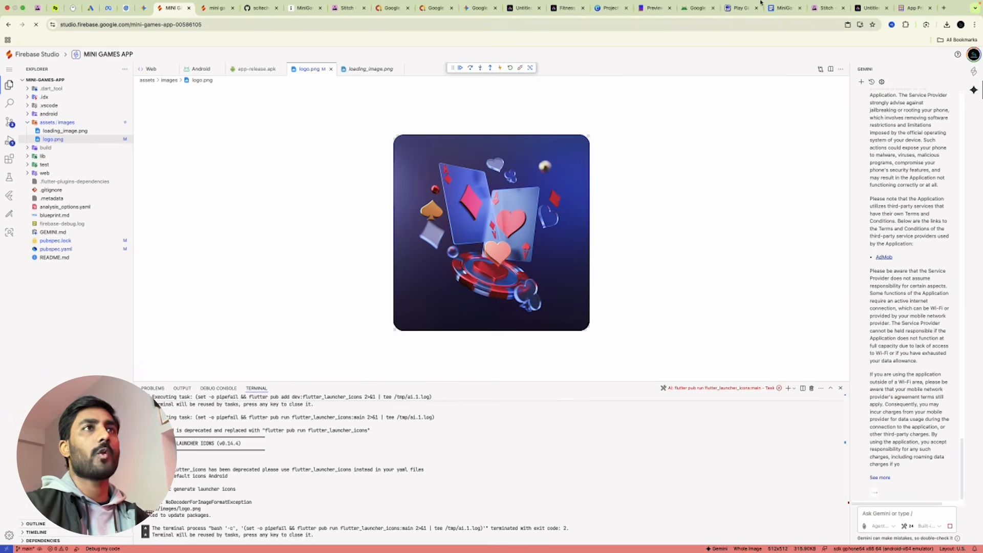
Close the generator's Terms dialog and create a new blank Google Docs document.
{"action": "left_click", "coordinate": [913, 8]}
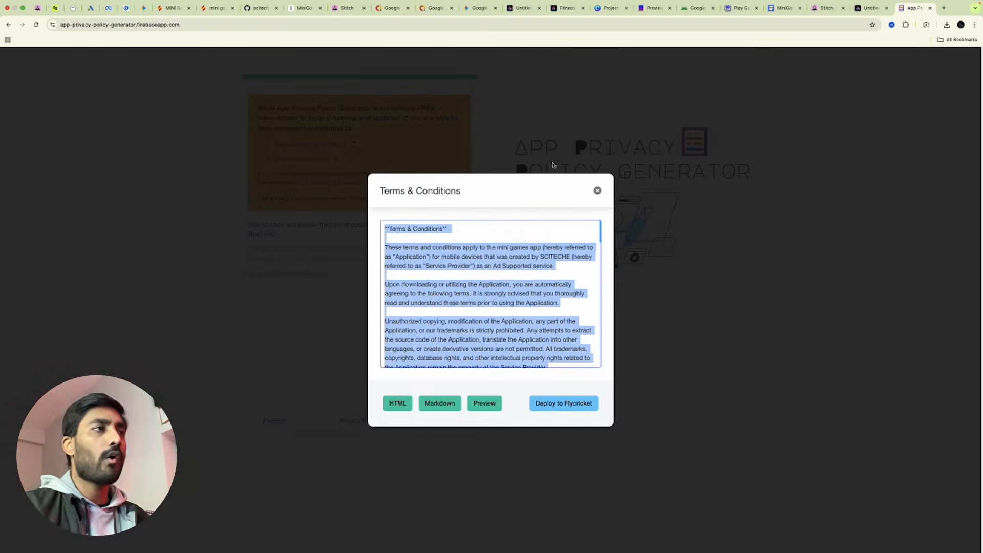
{"action": "left_click", "coordinate": [597, 191]}
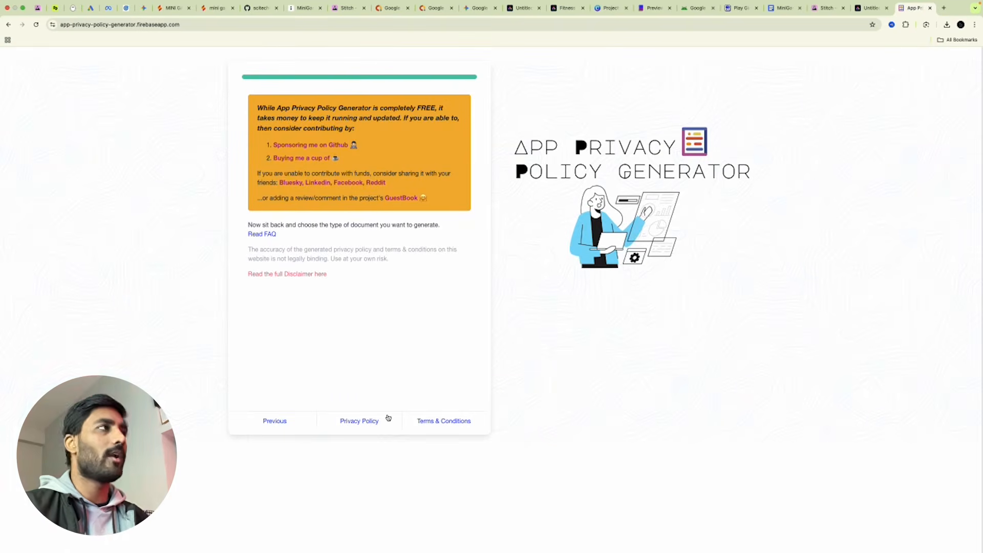
{"action": "key", "text": "super+t"}
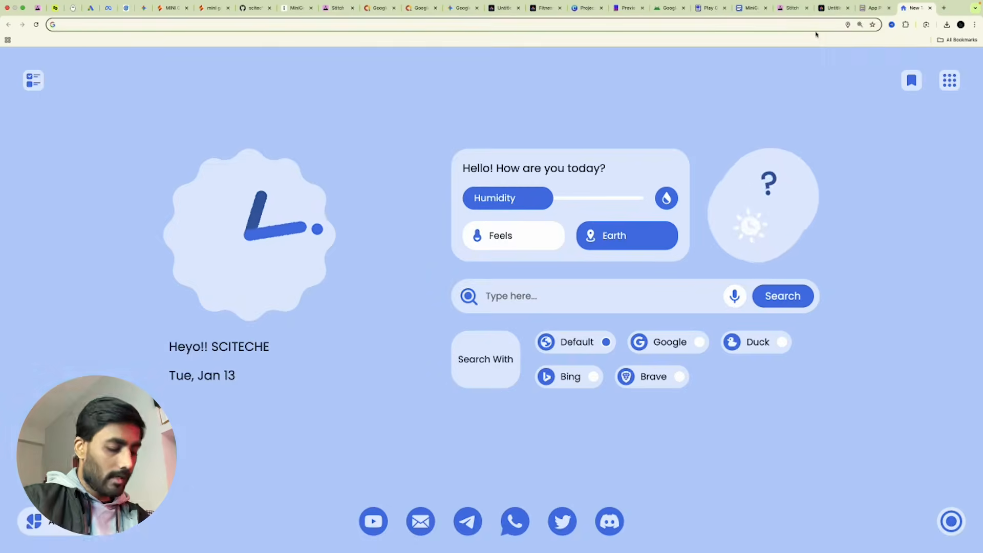
{"action": "type", "text": "docs"}
{"action": "key", "text": "Return"}
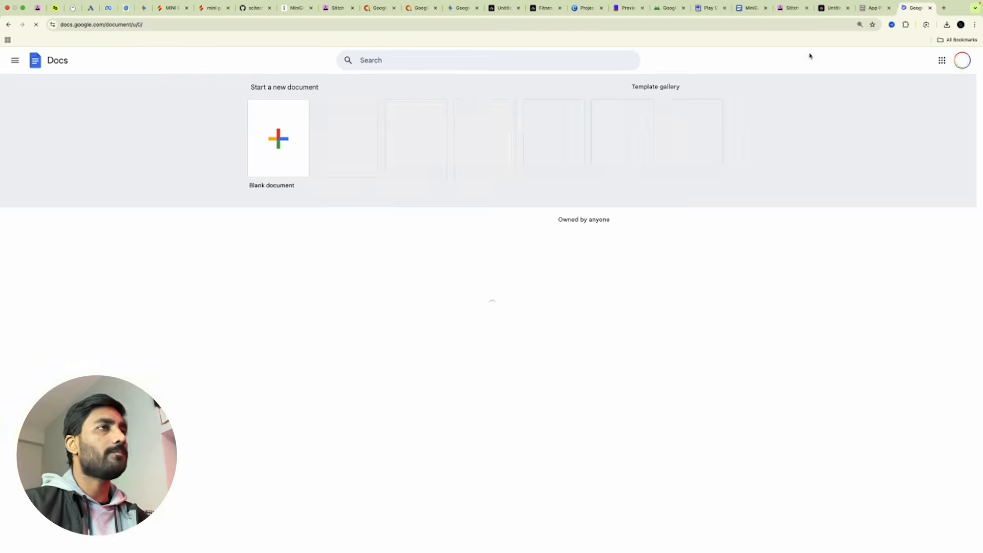
{"action": "left_click", "coordinate": [277, 138]}
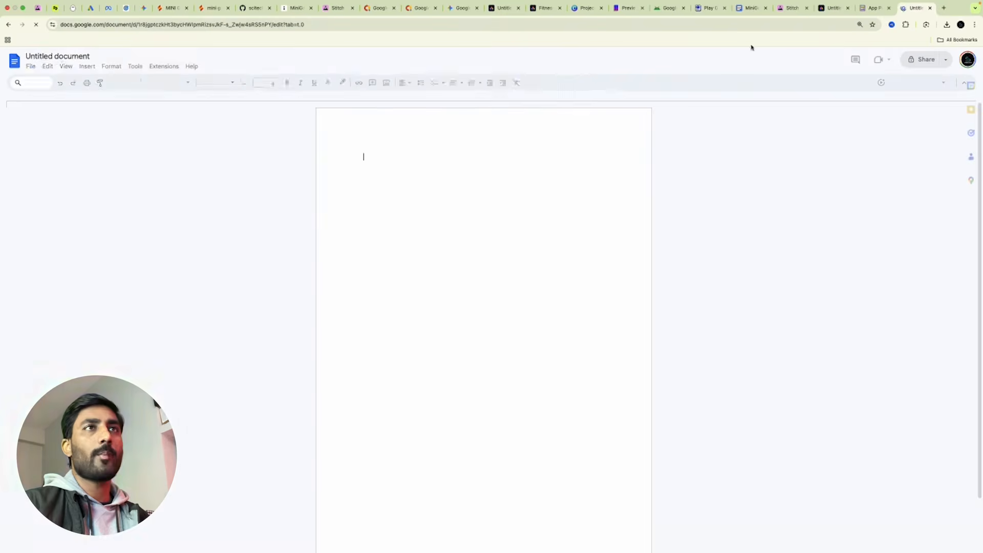
{"action": "left_click", "coordinate": [871, 8]}
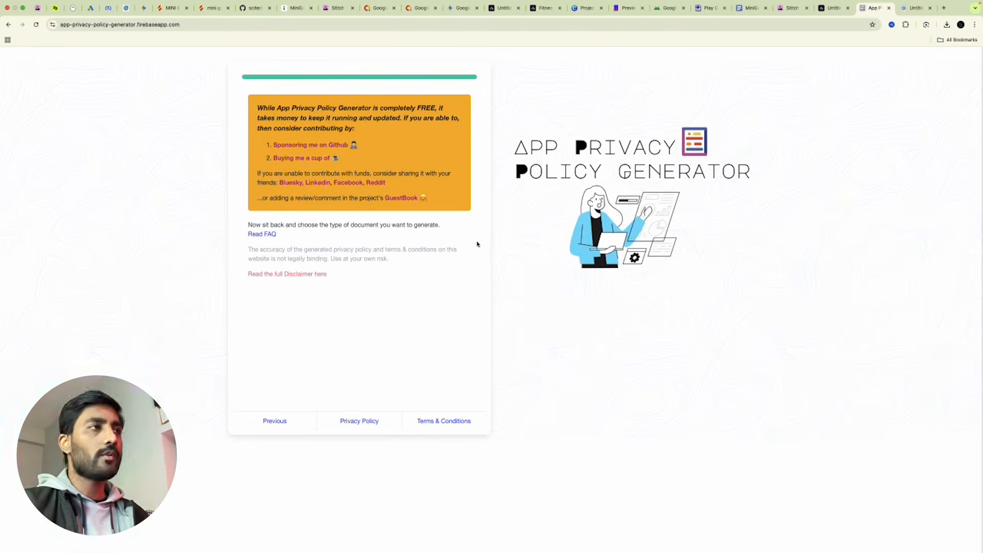
Copy the full generated privacy policy and paste it into the new Google Doc.
{"action": "left_click", "coordinate": [912, 9]}
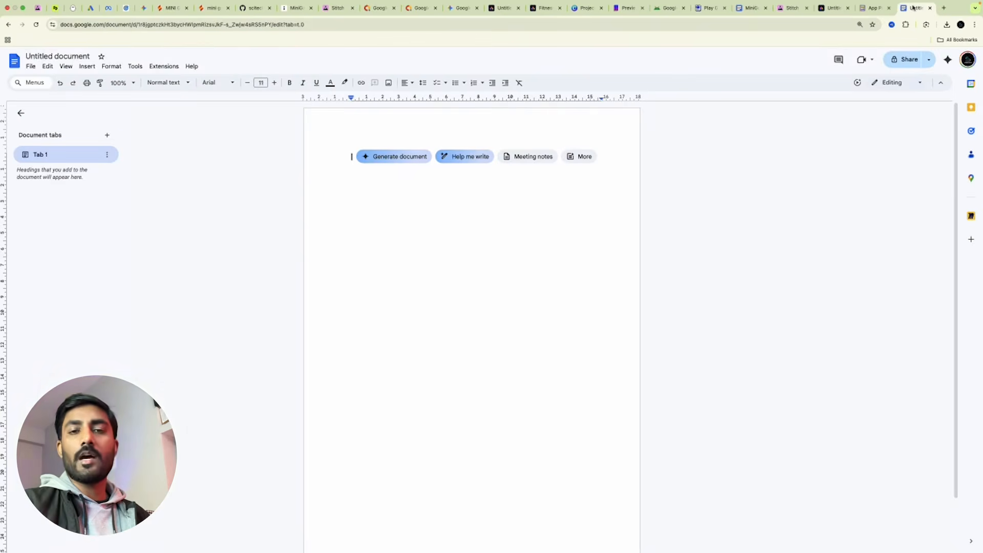
{"action": "left_click", "coordinate": [873, 8]}
{"action": "left_click", "coordinate": [361, 421]}
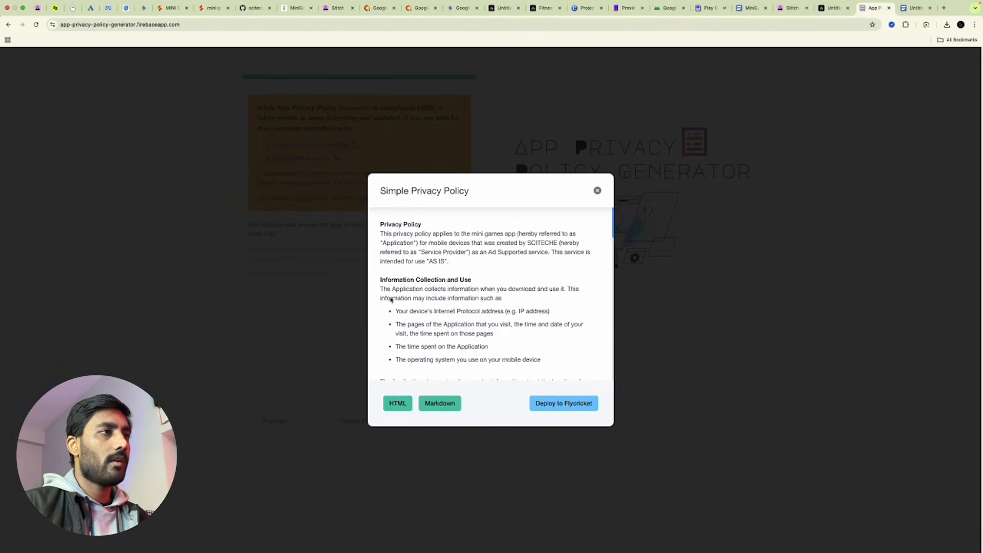
{"action": "left_click_drag", "start_coordinate": [381, 222], "coordinate": [565, 368]}
{"action": "key", "text": "ctrl+Tab"}
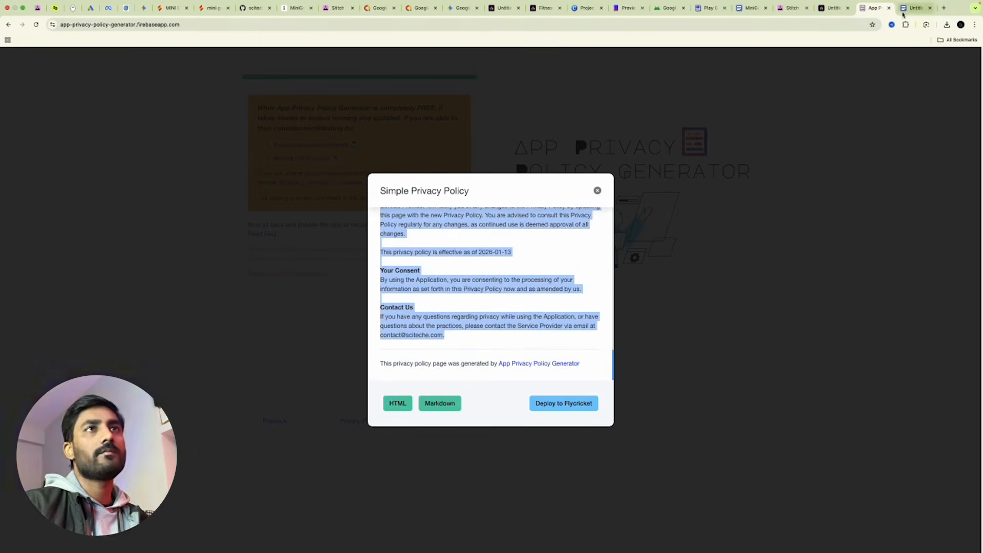
{"action": "key", "text": "super+v"}
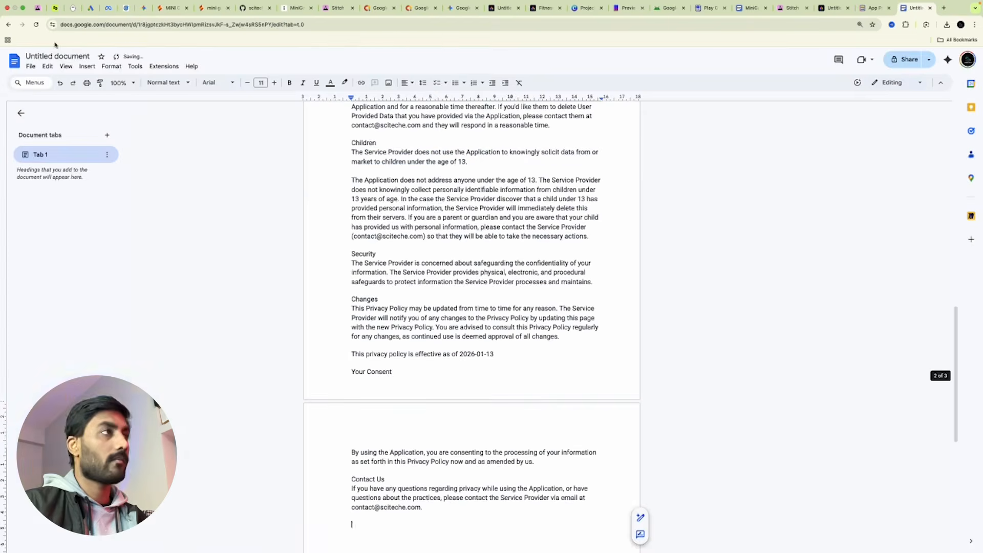
Name the document Privacy Policy and make its heading bold.
{"action": "left_click", "coordinate": [51, 56]}
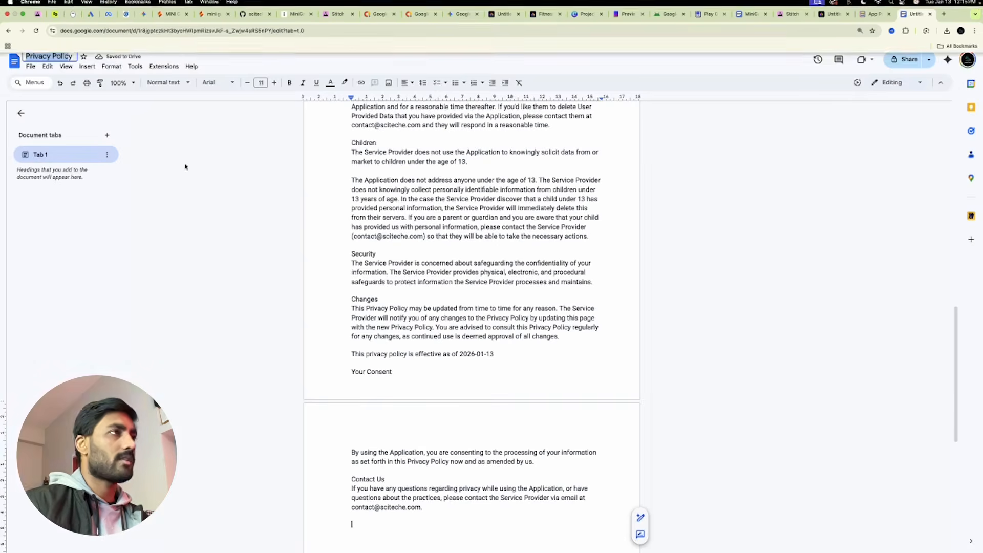
{"action": "key", "text": "Return"}
{"action": "scroll", "coordinate": [512, 222], "scroll_direction": "up", "scroll_amount": 15}
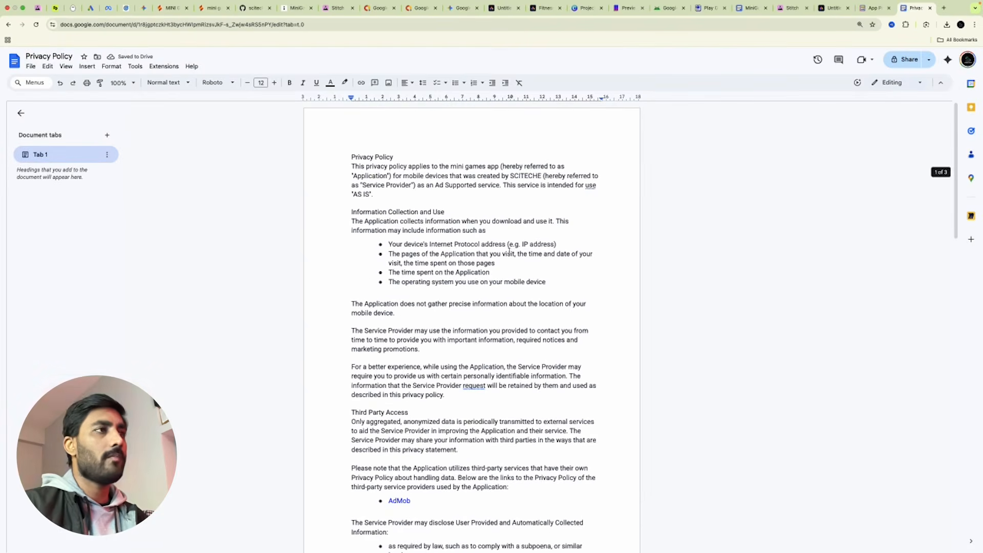
{"action": "left_click_drag", "start_coordinate": [393, 157], "coordinate": [338, 155]}
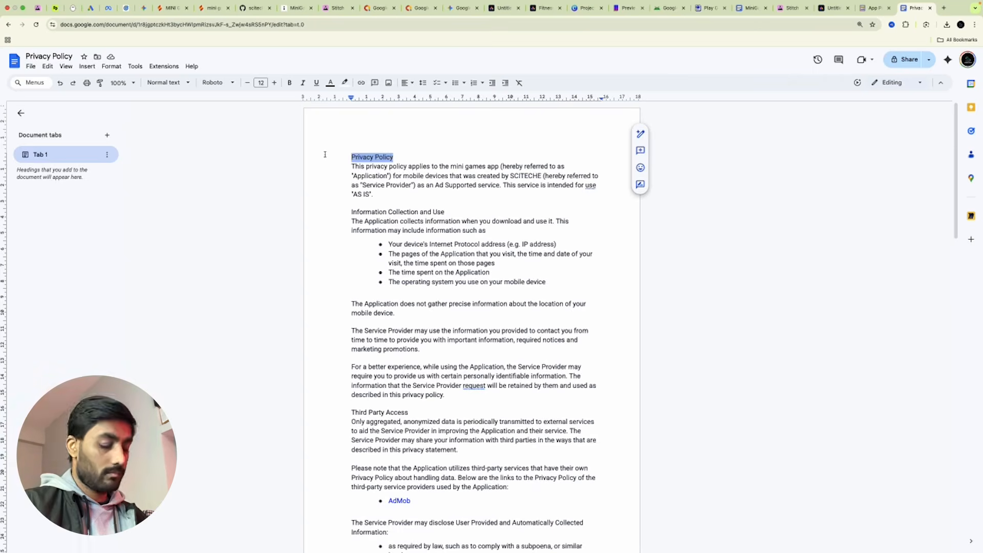
{"action": "key", "text": "BackSpace"}
{"action": "key", "text": "super+z"}
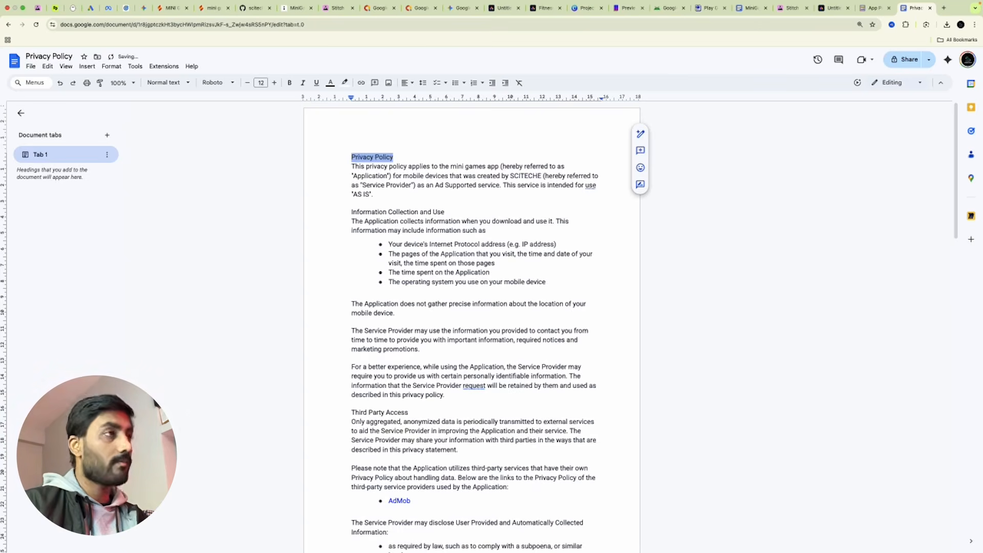
{"action": "key", "text": "super+b"}
Center the Privacy Policy heading and apply the Title style.
{"action": "left_click", "coordinate": [404, 82]}
{"action": "left_click", "coordinate": [411, 100]}
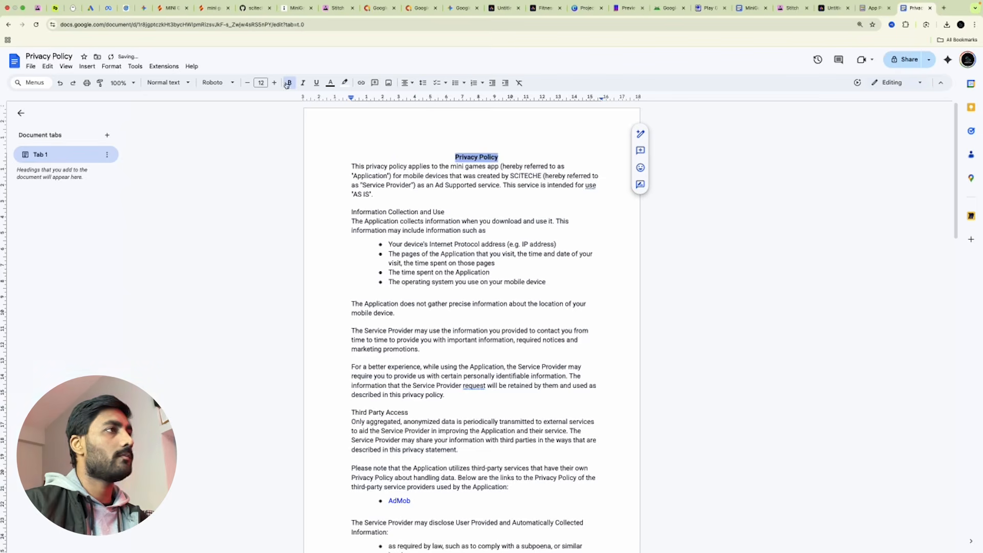
{"action": "left_click", "coordinate": [165, 82]}
{"action": "mouse_move", "coordinate": [188, 149]}
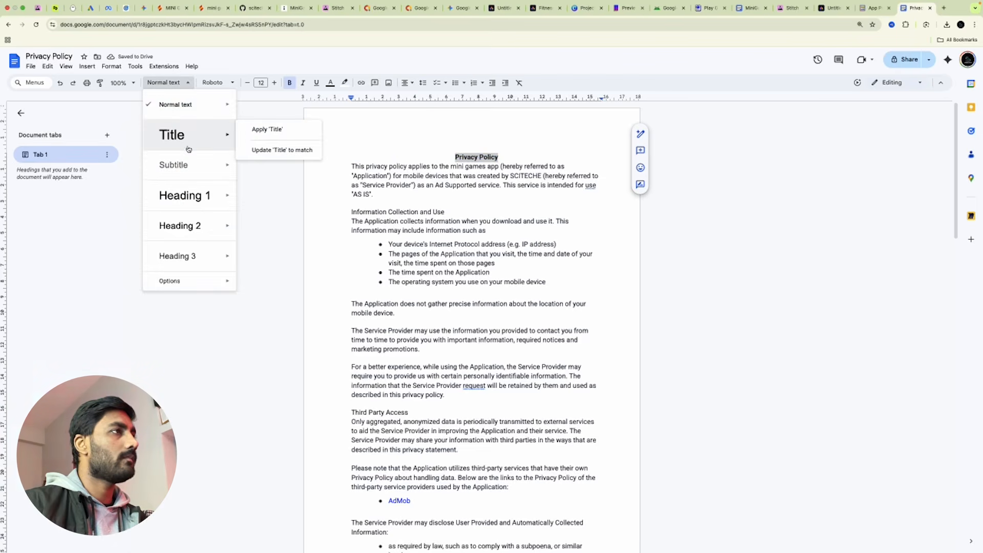
{"action": "left_click", "coordinate": [287, 130]}
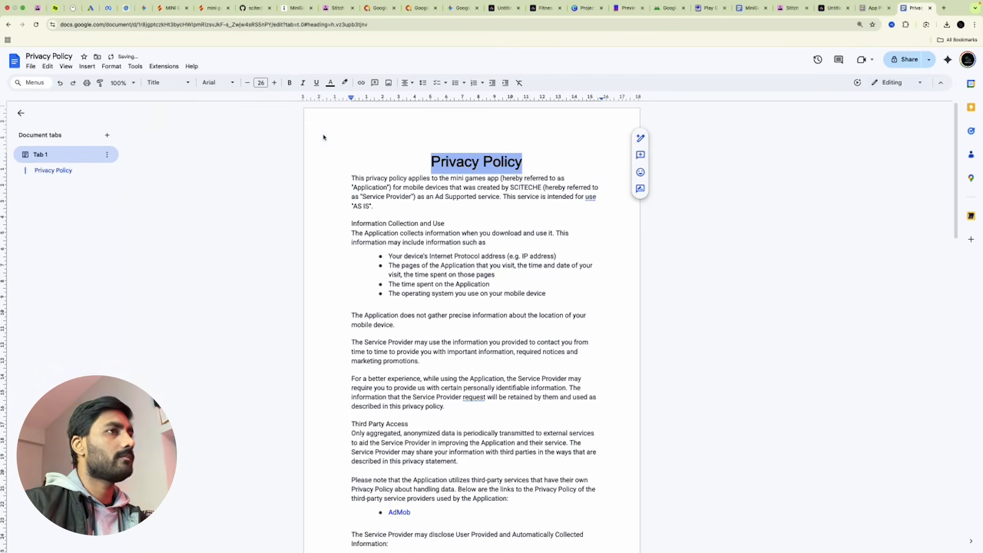
{"action": "left_click", "coordinate": [550, 160]}
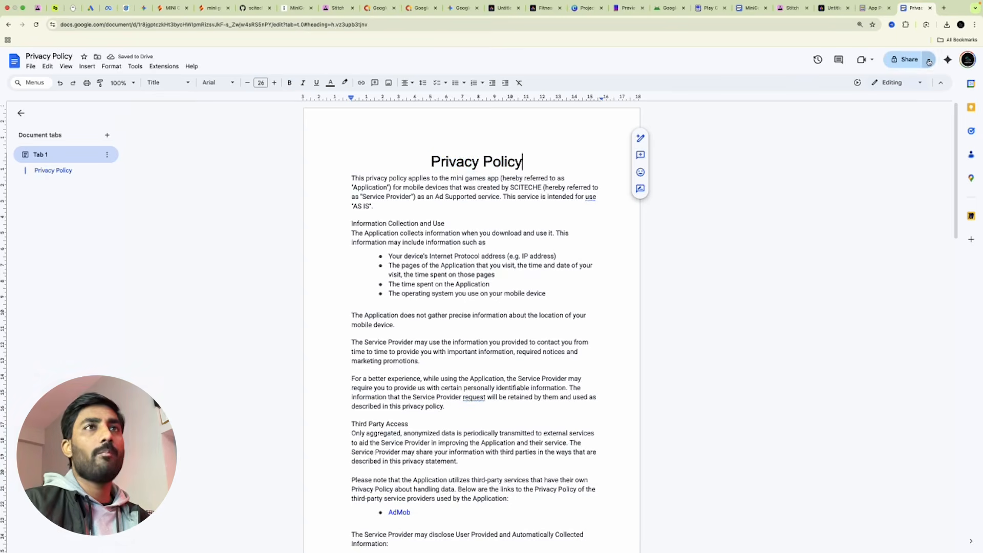
Set the Privacy Policy's general access to anyone with the link.
{"action": "left_click", "coordinate": [909, 60]}
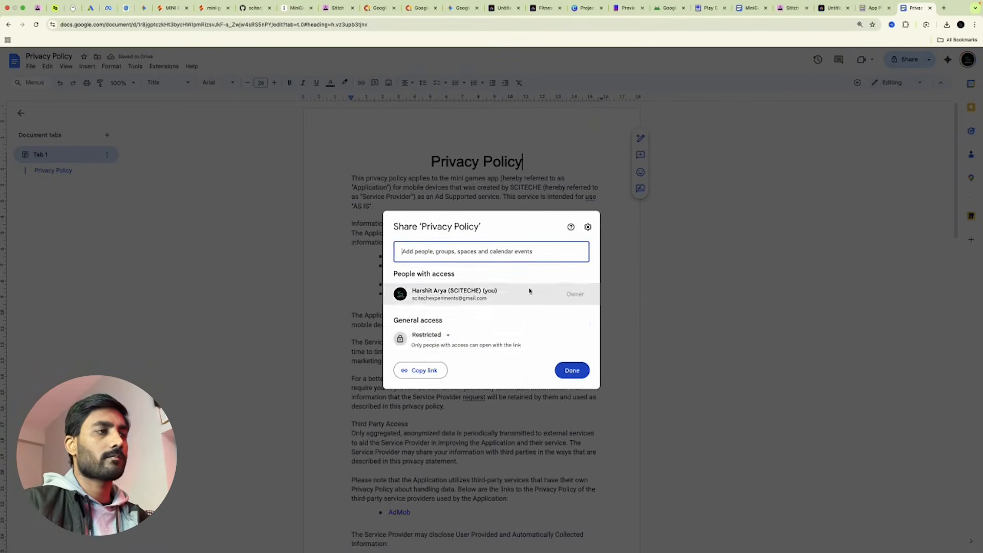
{"action": "left_click", "coordinate": [435, 335]}
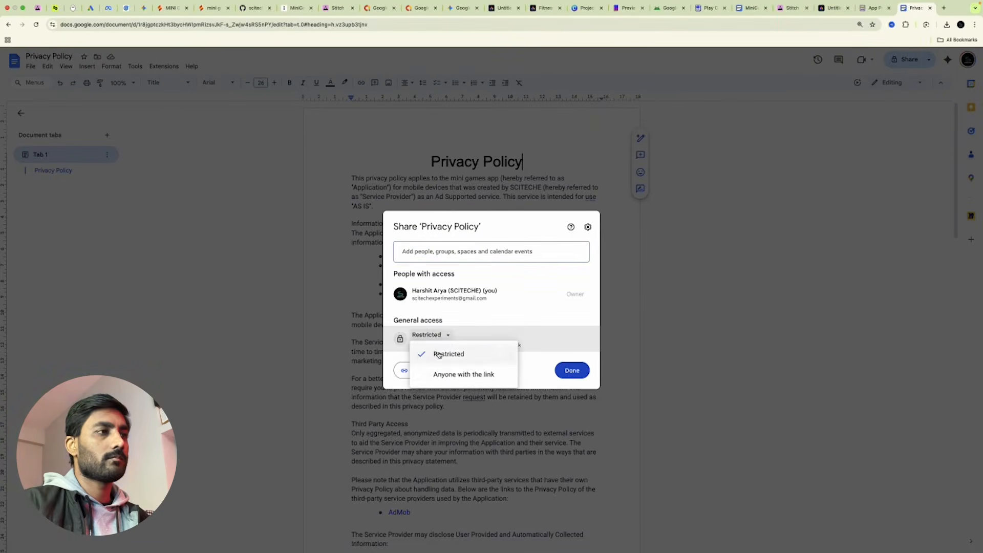
{"action": "left_click", "coordinate": [464, 374]}
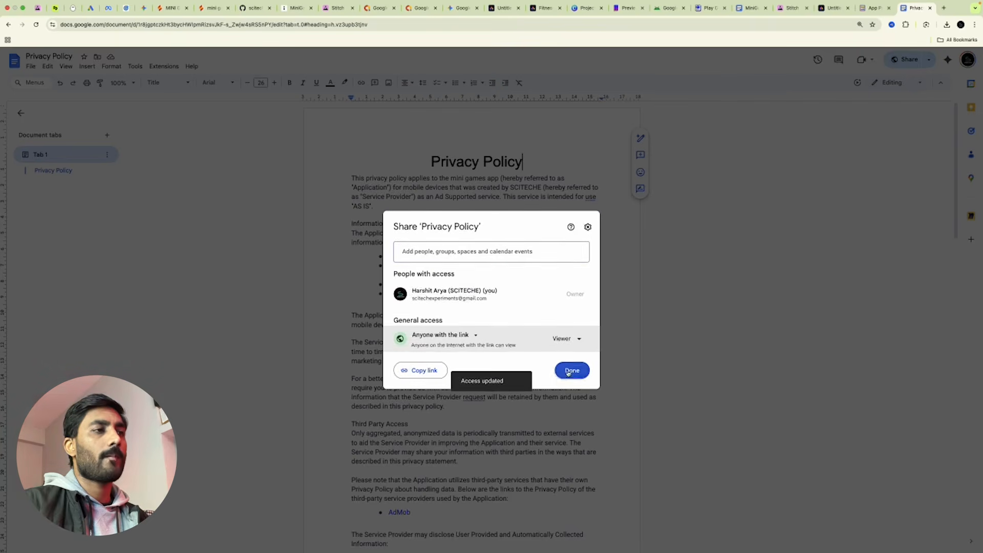
{"action": "left_click", "coordinate": [566, 370]}
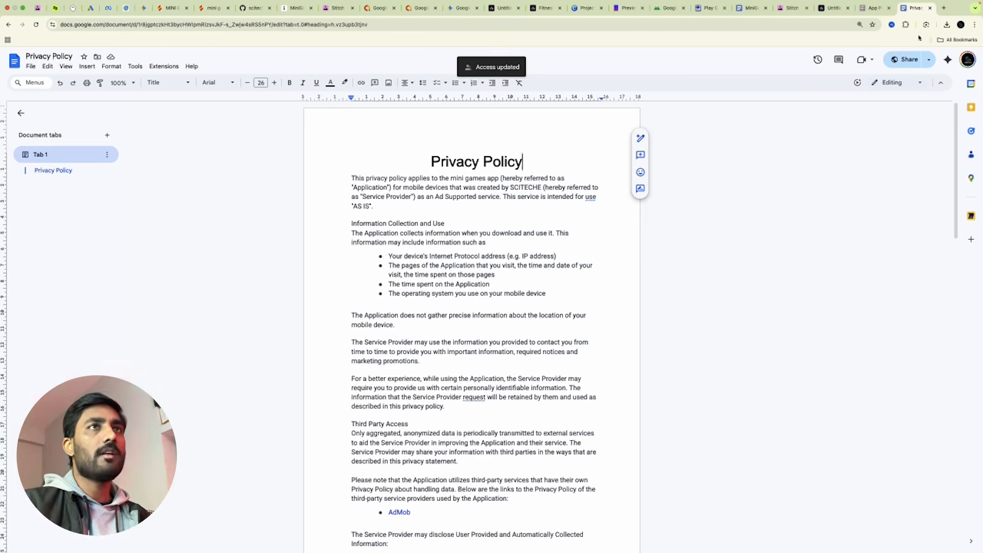
Create a new Google Docs document from the File > New menu.
{"action": "left_click", "coordinate": [31, 68]}
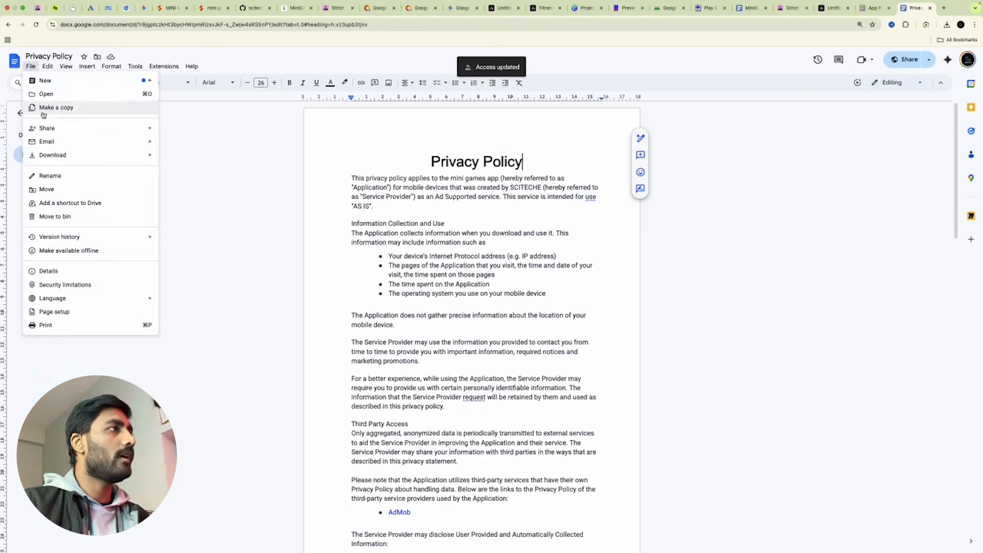
{"action": "mouse_move", "coordinate": [62, 80]}
{"action": "left_click", "coordinate": [189, 83]}
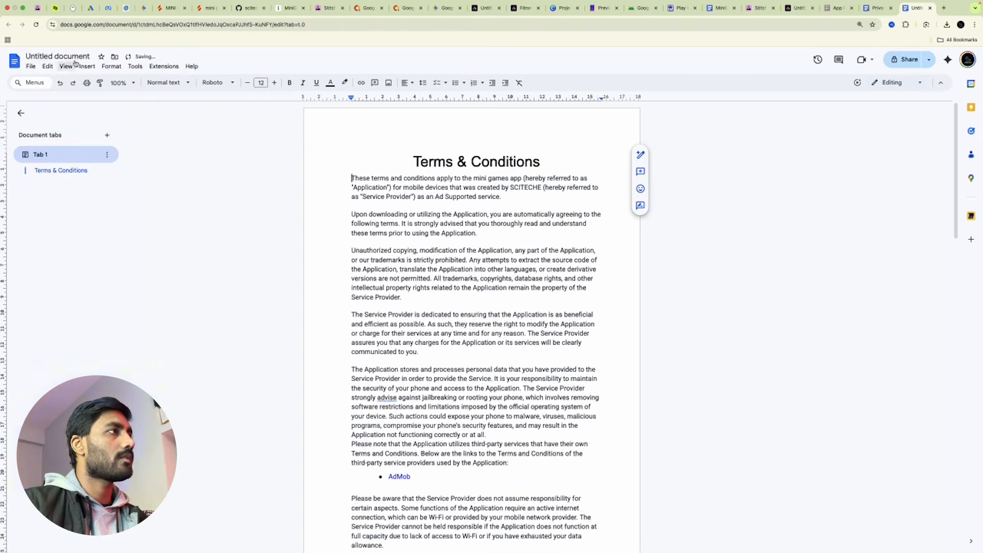
Title the new document Terms & Conditions and make it viewable by anyone with the link.
{"action": "left_click", "coordinate": [73, 58]}
{"action": "left_click", "coordinate": [221, 211]}
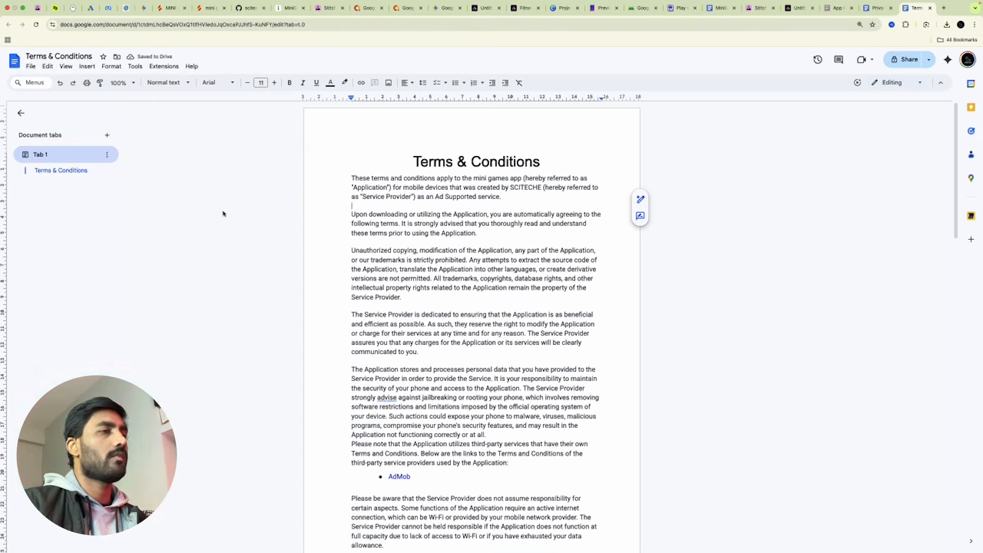
{"action": "left_click", "coordinate": [906, 59]}
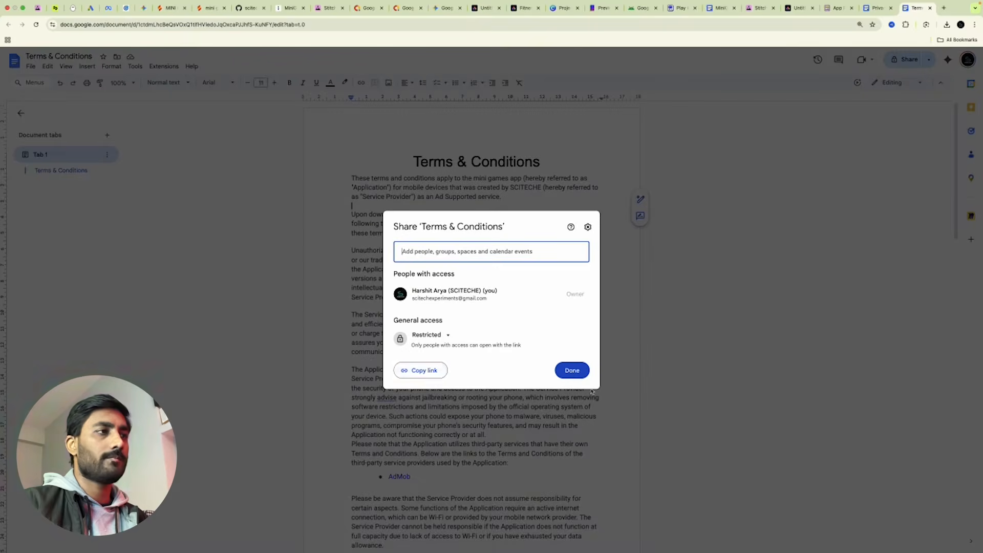
{"action": "left_click", "coordinate": [427, 335]}
{"action": "left_click", "coordinate": [443, 372]}
{"action": "left_click", "coordinate": [571, 371]}
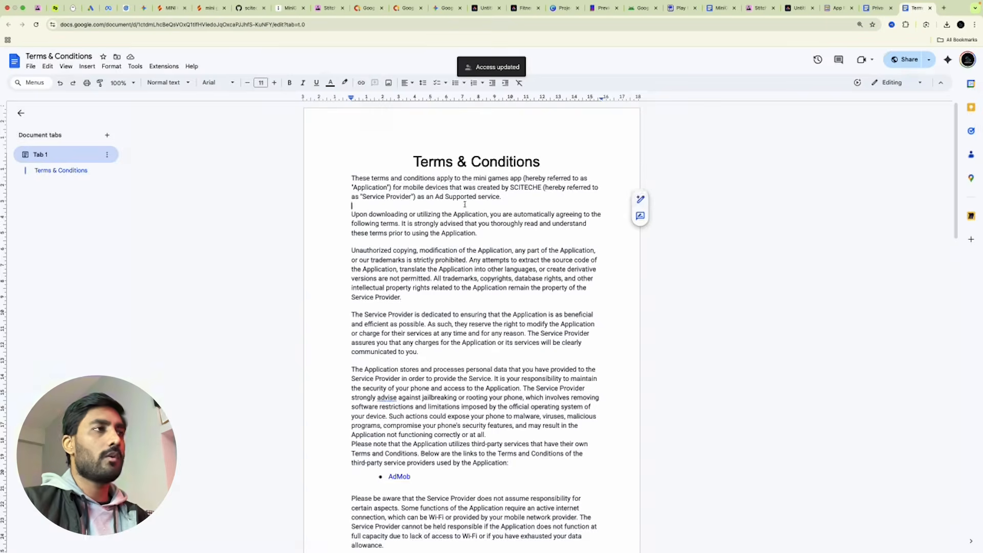
Check the Privacy Policy and Terms & Conditions documents, then go back to Firebase Studio.
{"action": "left_click", "coordinate": [684, 210]}
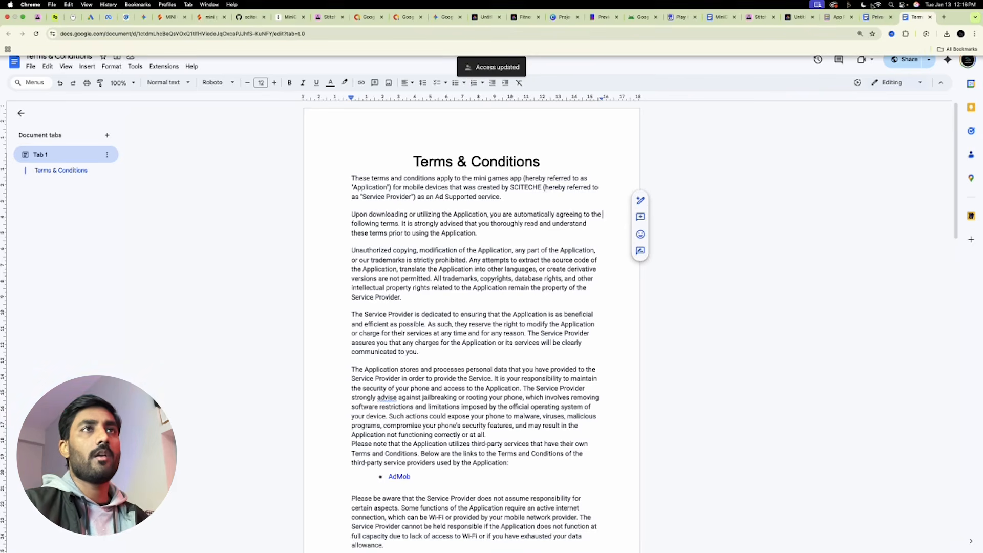
{"action": "left_click", "coordinate": [876, 17]}
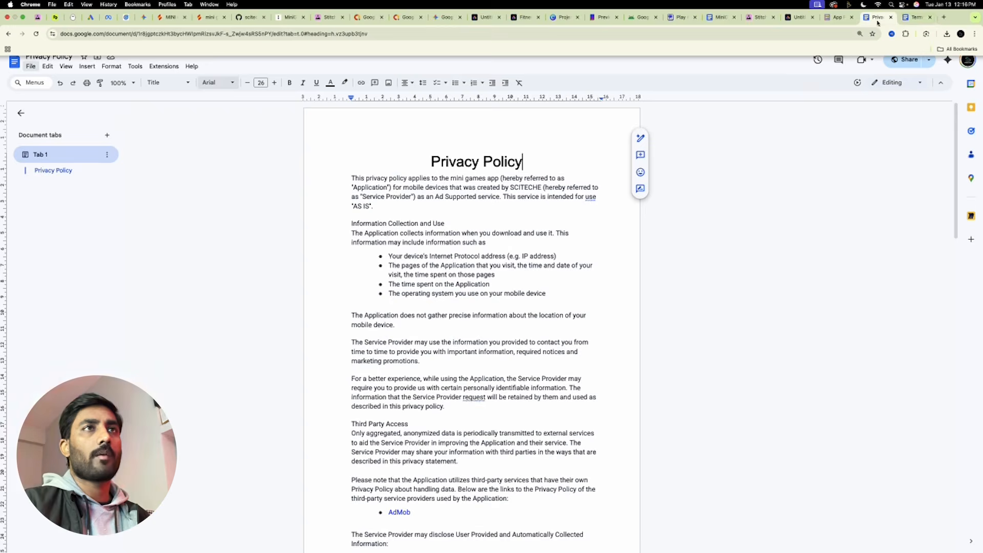
{"action": "left_click", "coordinate": [904, 19]}
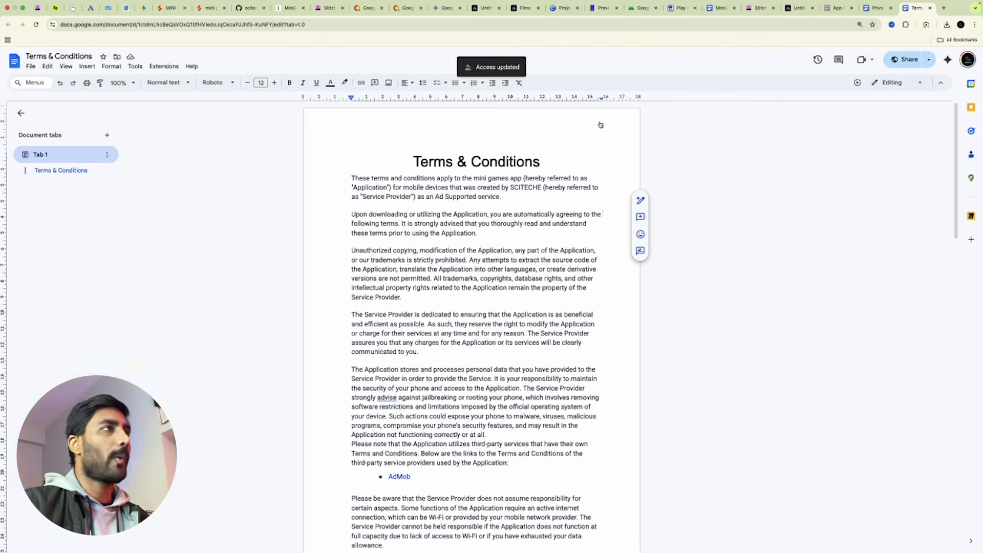
{"action": "left_click", "coordinate": [169, 7]}
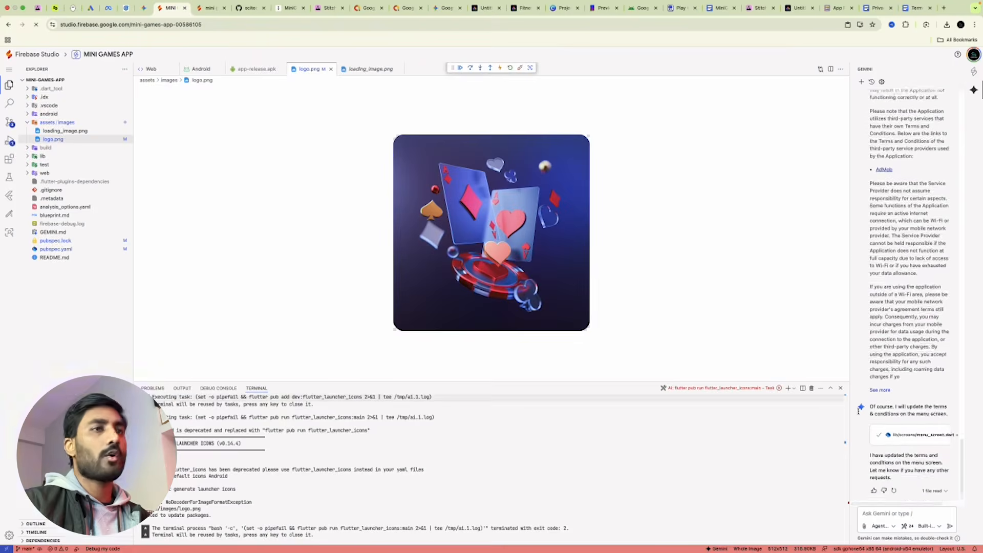
Ask Gemini to 'create apk build' and approve running flutter build apk.
{"action": "scroll", "coordinate": [900, 401], "scroll_direction": "down", "scroll_amount": 1}
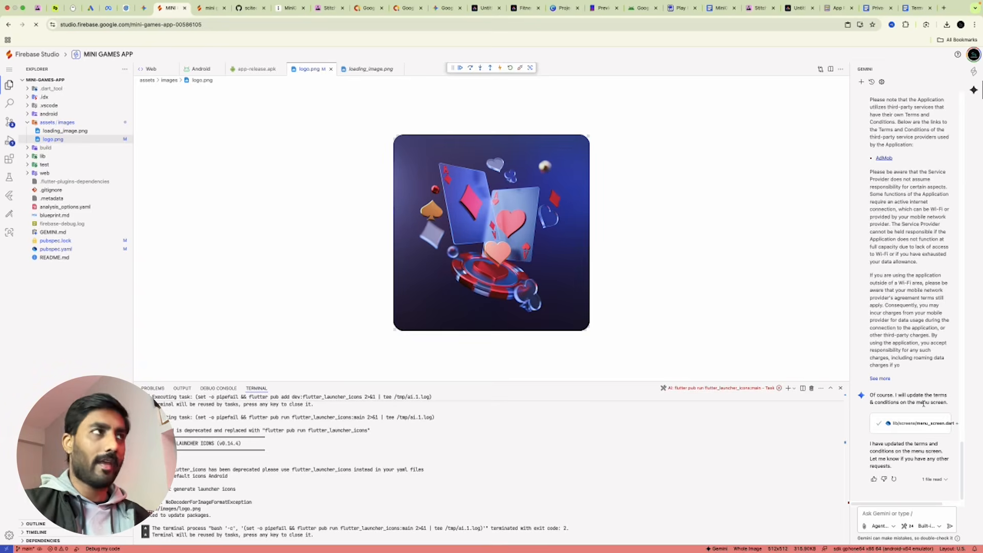
{"action": "left_click", "coordinate": [913, 513]}
{"action": "type", "text": "we"}
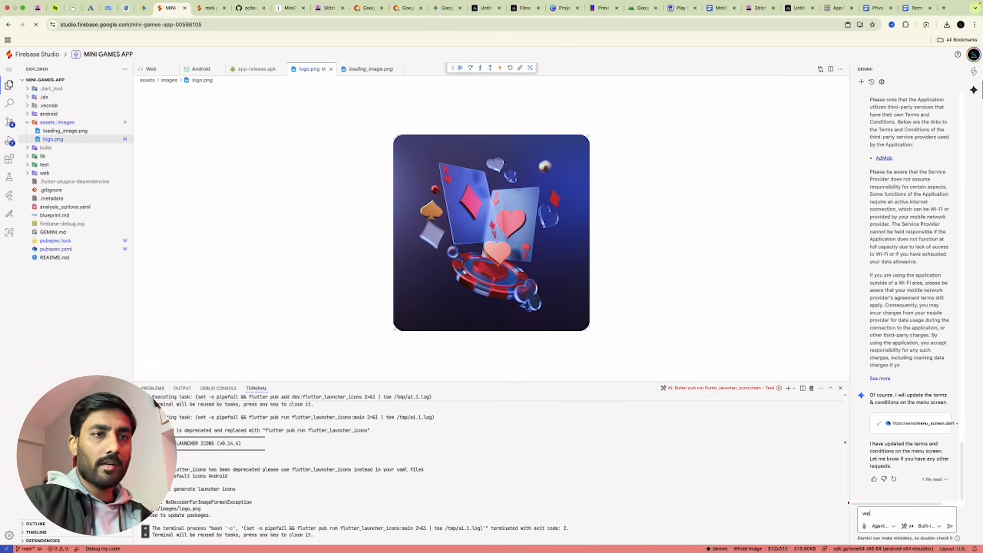
{"action": "key", "text": "BackSpace"}
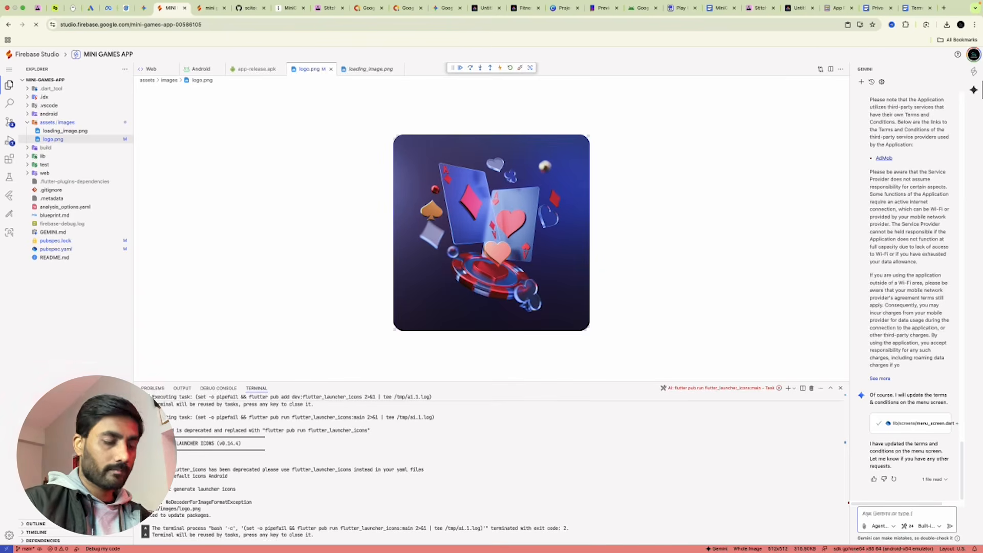
{"action": "type", "text": "create apk build"}
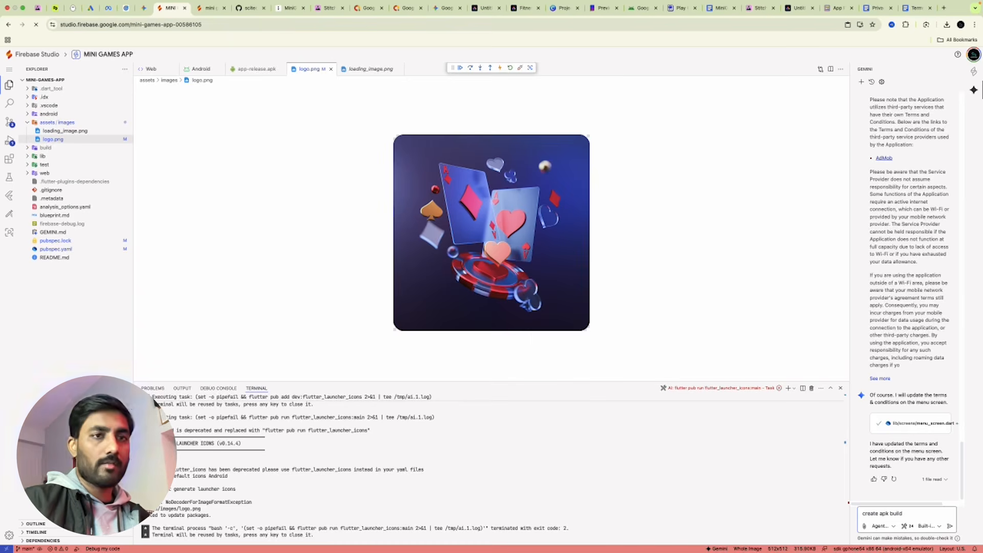
{"action": "key", "text": "Return"}
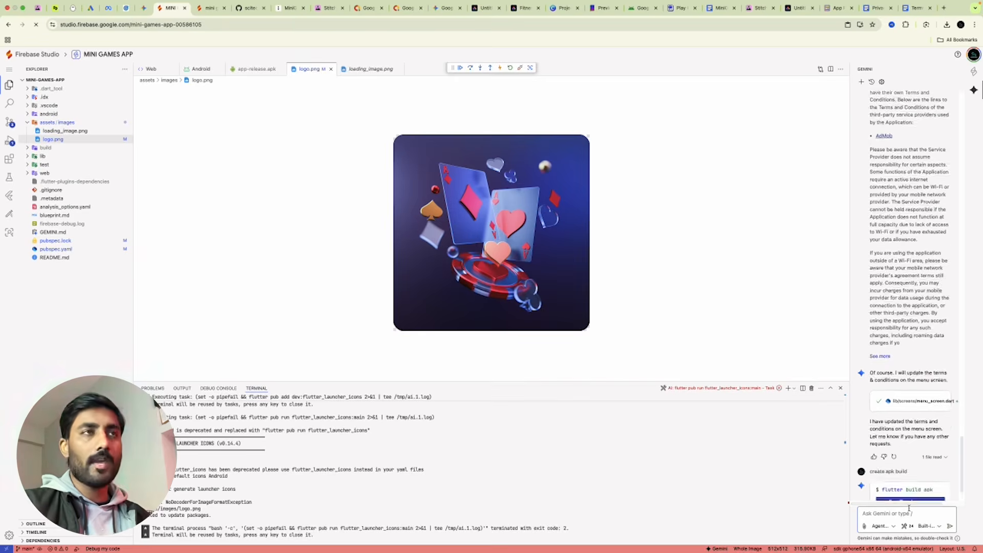
{"action": "left_click", "coordinate": [898, 460]}
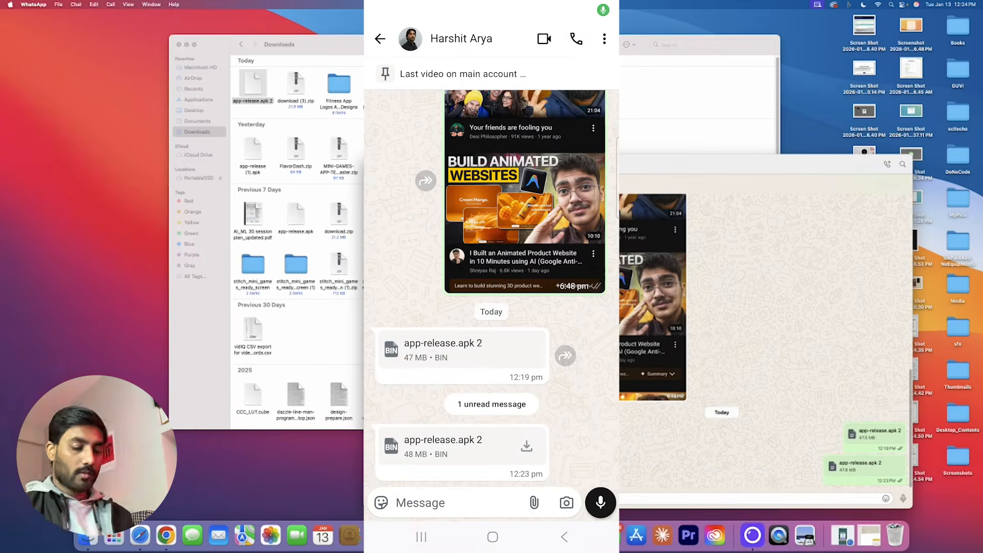
Download app-release.apk 2, install it as a MINI Games update without scanning, and launch it.
{"action": "left_click", "coordinate": [526, 445]}
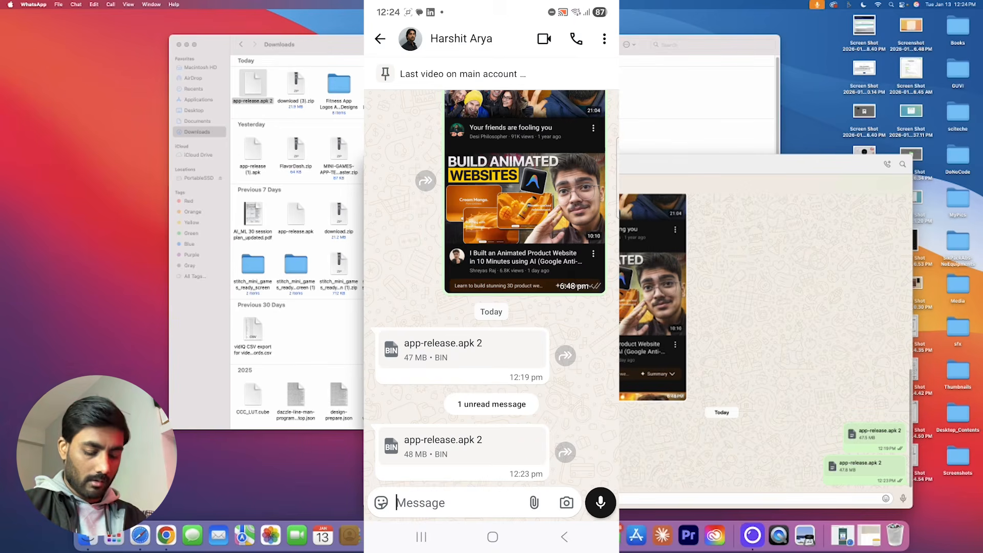
{"action": "left_click", "coordinate": [501, 450]}
{"action": "left_click", "coordinate": [512, 501]}
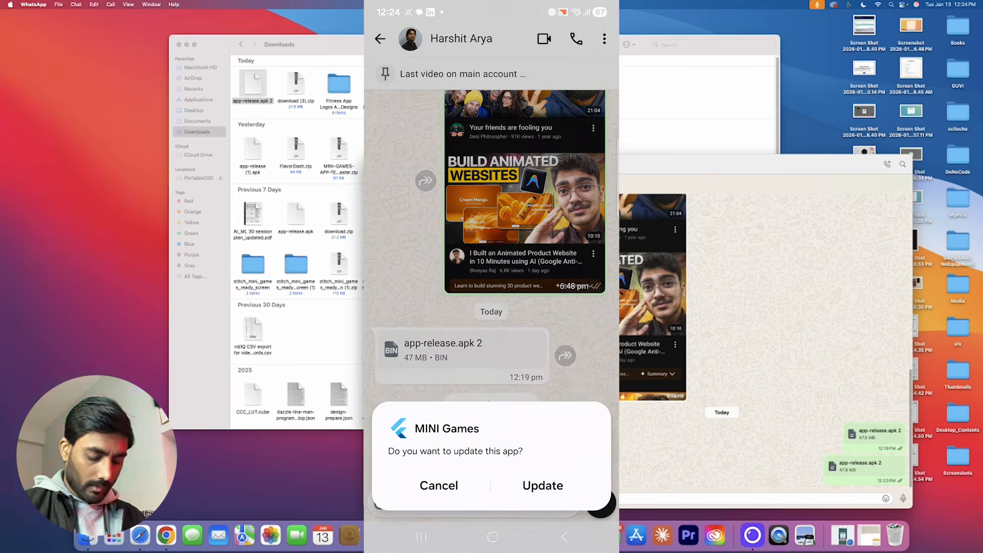
{"action": "left_click", "coordinate": [543, 486]}
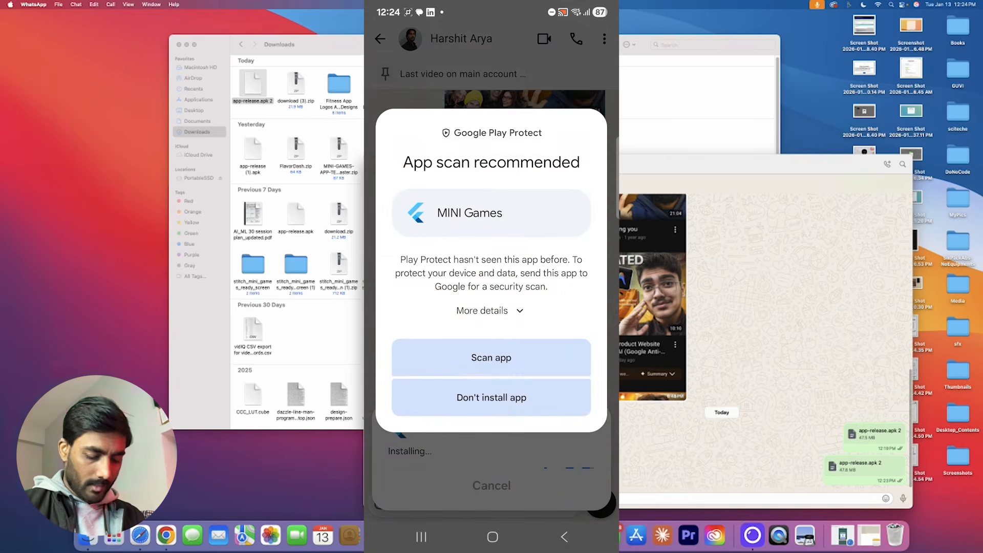
{"action": "left_click", "coordinate": [490, 311]}
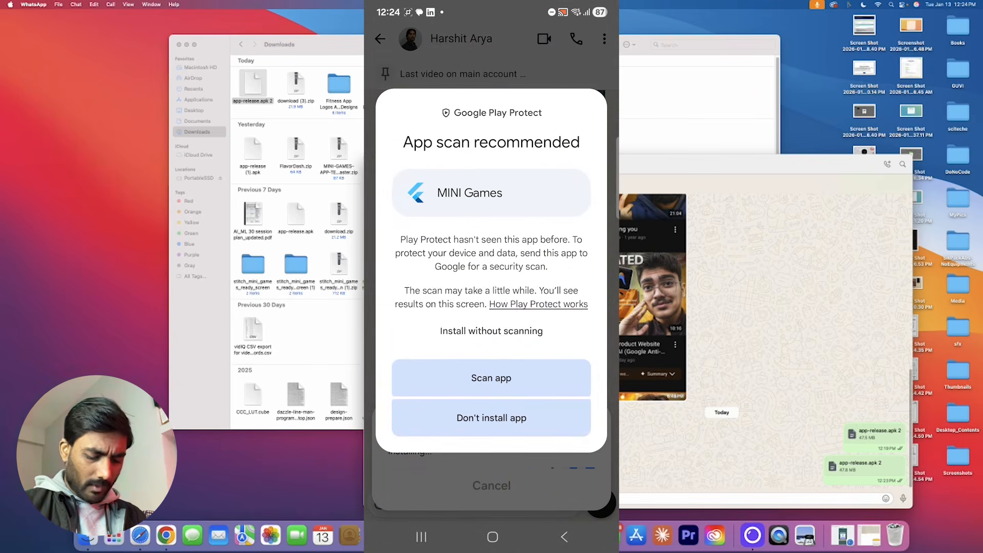
{"action": "left_click", "coordinate": [505, 330]}
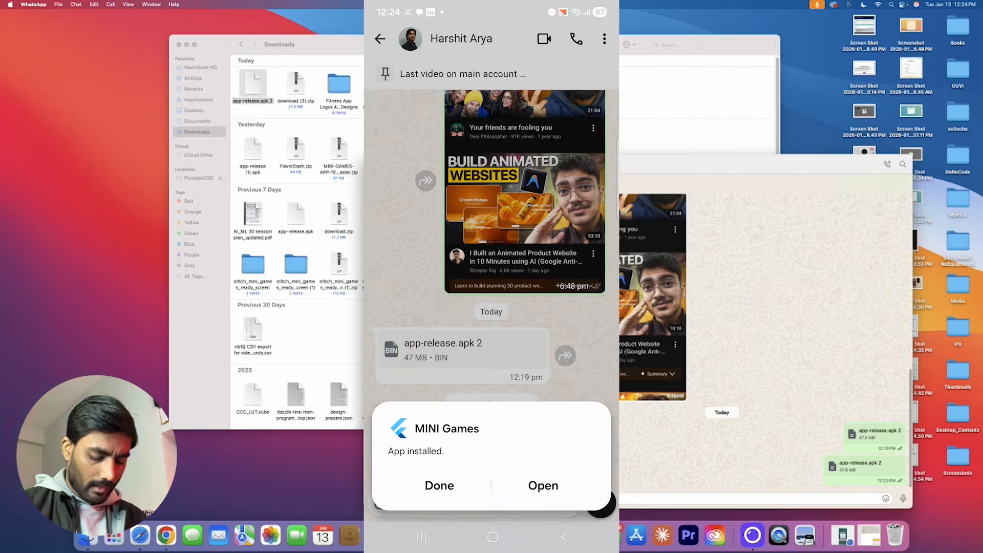
{"action": "left_click", "coordinate": [542, 485]}
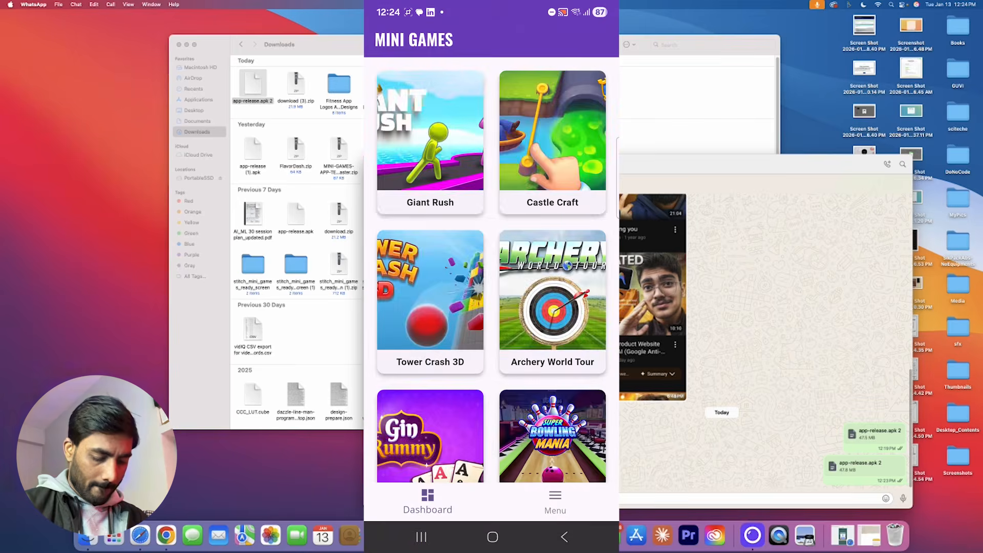
Open the app's Menu page and read through the Terms & Conditions.
{"action": "left_click", "coordinate": [554, 501]}
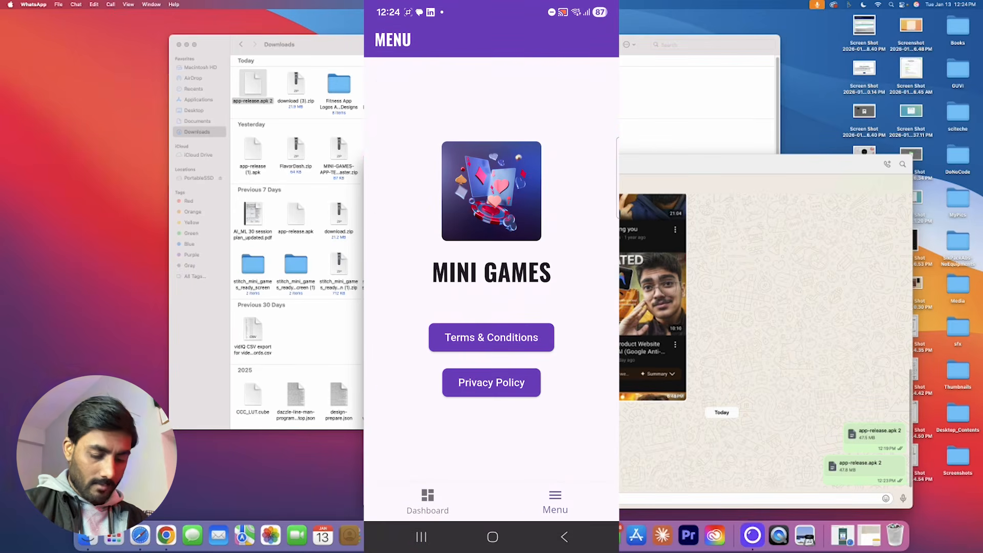
{"action": "left_click", "coordinate": [449, 337]}
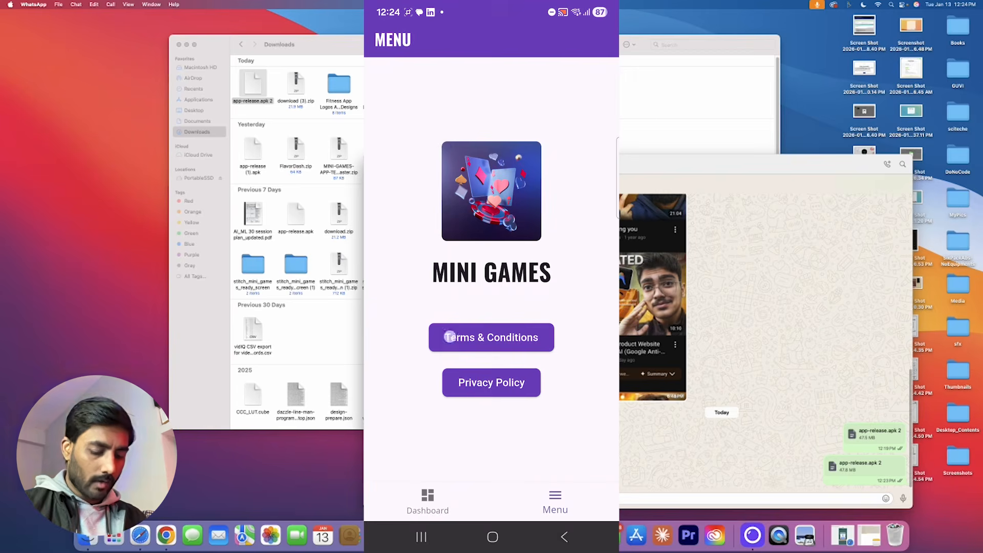
{"action": "scroll", "coordinate": [490, 266], "scroll_direction": "down", "scroll_amount": 10}
{"action": "scroll", "coordinate": [410, 234], "scroll_direction": "up", "scroll_amount": 15}
{"action": "scroll", "coordinate": [491, 287], "scroll_direction": "down", "scroll_amount": 10}
{"action": "scroll", "coordinate": [549, 337], "scroll_direction": "up", "scroll_amount": 5}
{"action": "scroll", "coordinate": [549, 338], "scroll_direction": "up", "scroll_amount": 10}
{"action": "left_click", "coordinate": [554, 473]}
Read through the in-app Privacy Policy and close it.
{"action": "left_click", "coordinate": [519, 378]}
{"action": "scroll", "coordinate": [564, 330], "scroll_direction": "down", "scroll_amount": 5}
{"action": "scroll", "coordinate": [491, 266], "scroll_direction": "down", "scroll_amount": 10}
{"action": "scroll", "coordinate": [492, 266], "scroll_direction": "up", "scroll_amount": 15}
{"action": "scroll", "coordinate": [492, 266], "scroll_direction": "down", "scroll_amount": 5}
{"action": "left_click", "coordinate": [555, 473]}
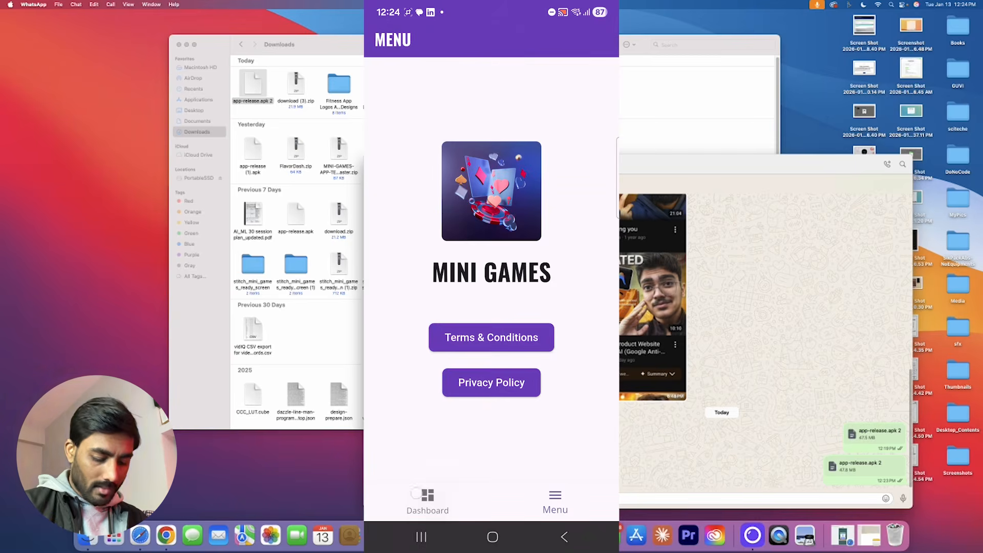
Browse the game grid, revisit the Menu page, then leave the app.
{"action": "left_click", "coordinate": [427, 499]}
{"action": "scroll", "coordinate": [492, 270], "scroll_direction": "down", "scroll_amount": 5}
{"action": "scroll", "coordinate": [491, 270], "scroll_direction": "up", "scroll_amount": 5}
{"action": "scroll", "coordinate": [491, 270], "scroll_direction": "down", "scroll_amount": 5}
{"action": "scroll", "coordinate": [492, 270], "scroll_direction": "up", "scroll_amount": 5}
{"action": "left_click", "coordinate": [554, 499]}
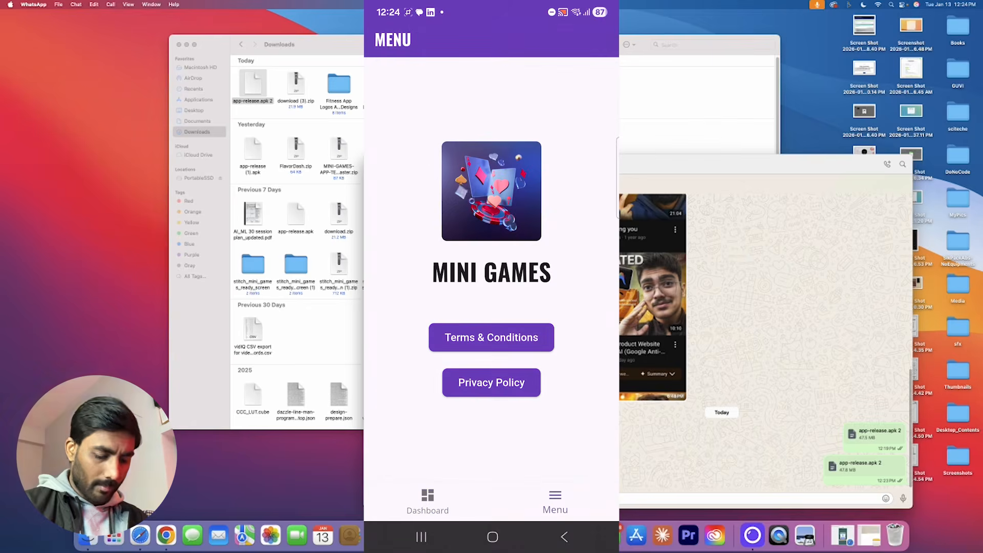
{"action": "left_click", "coordinate": [493, 536]}
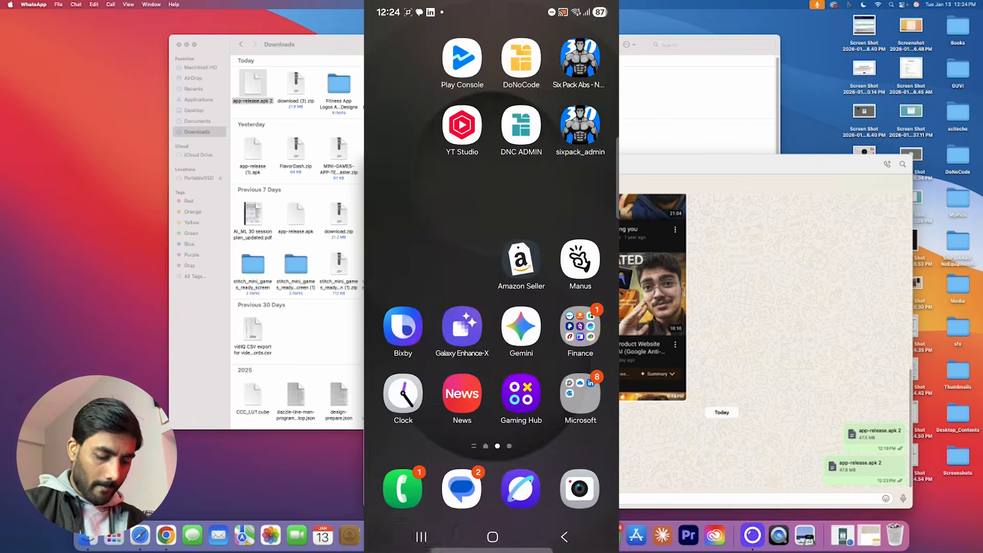
Force-close MINI Games from Recents, relaunch it from the app drawer, check its Menu, then go home.
{"action": "left_click", "coordinate": [420, 537]}
{"action": "left_click_drag", "start_coordinate": [486, 294], "coordinate": [489, 102]}
{"action": "left_click", "coordinate": [492, 536]}
{"action": "left_click_drag", "start_coordinate": [568, 451], "coordinate": [576, 364]}
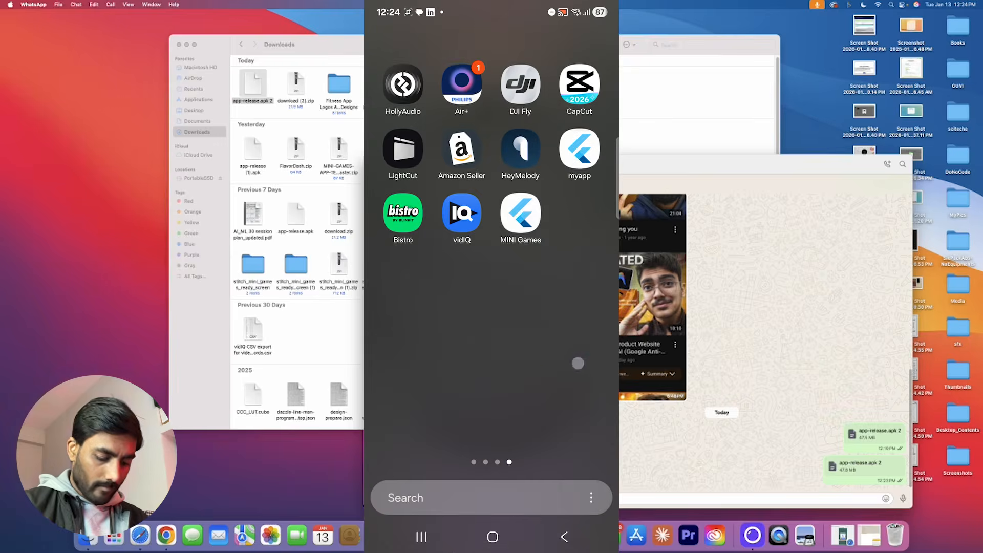
{"action": "left_click", "coordinate": [517, 212]}
{"action": "left_click", "coordinate": [553, 398]}
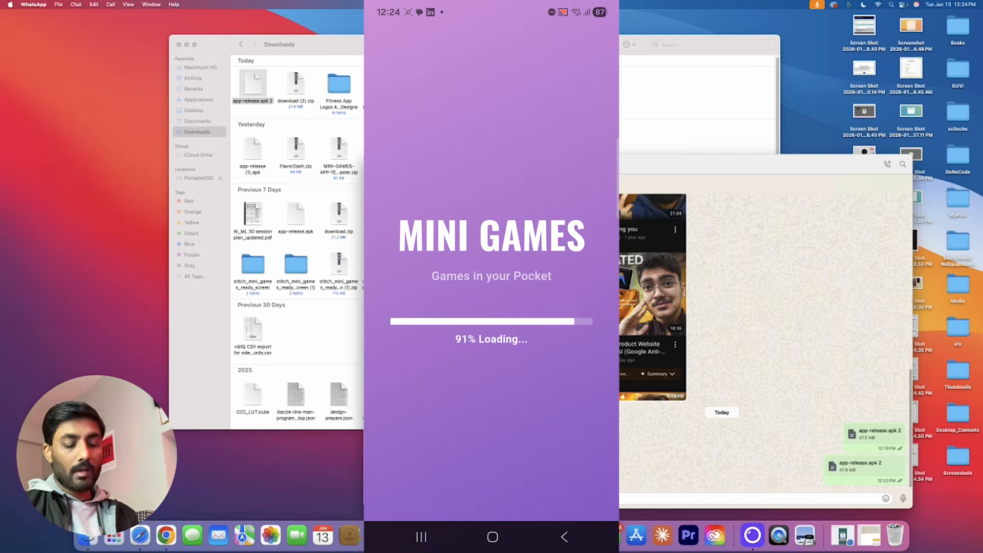
{"action": "left_click", "coordinate": [555, 501]}
{"action": "left_click", "coordinate": [492, 537]}
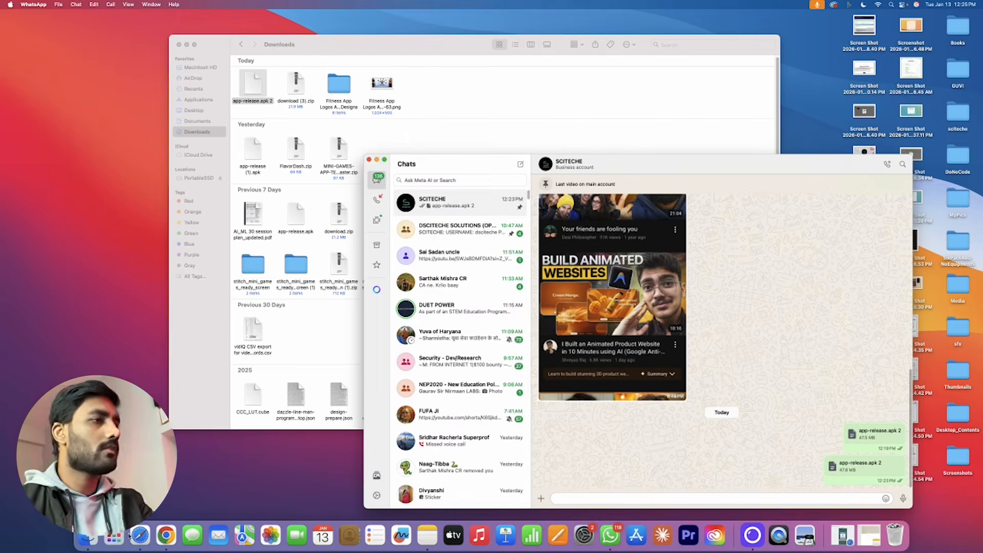
Ask Gemini to use logo.png as app icon and centred loading-screen logo, approving launcher icon generation.
{"action": "left_click", "coordinate": [160, 541]}
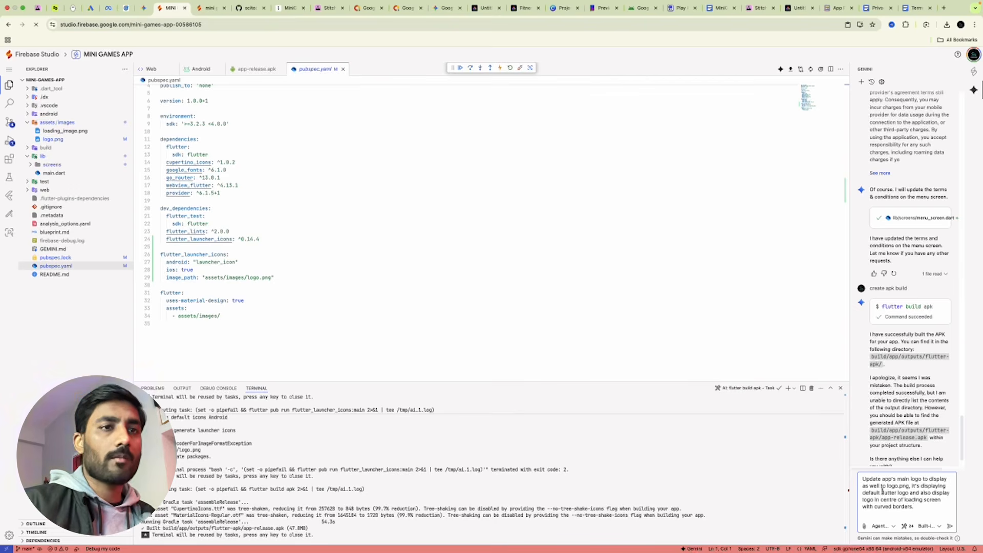
{"action": "left_click_drag", "start_coordinate": [916, 507], "coordinate": [887, 508]}
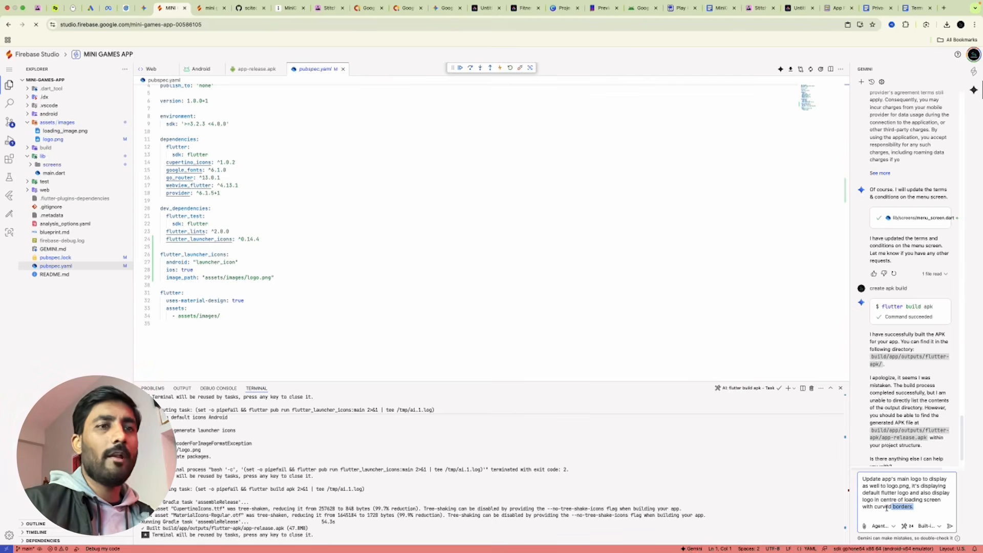
{"action": "left_click", "coordinate": [950, 526]}
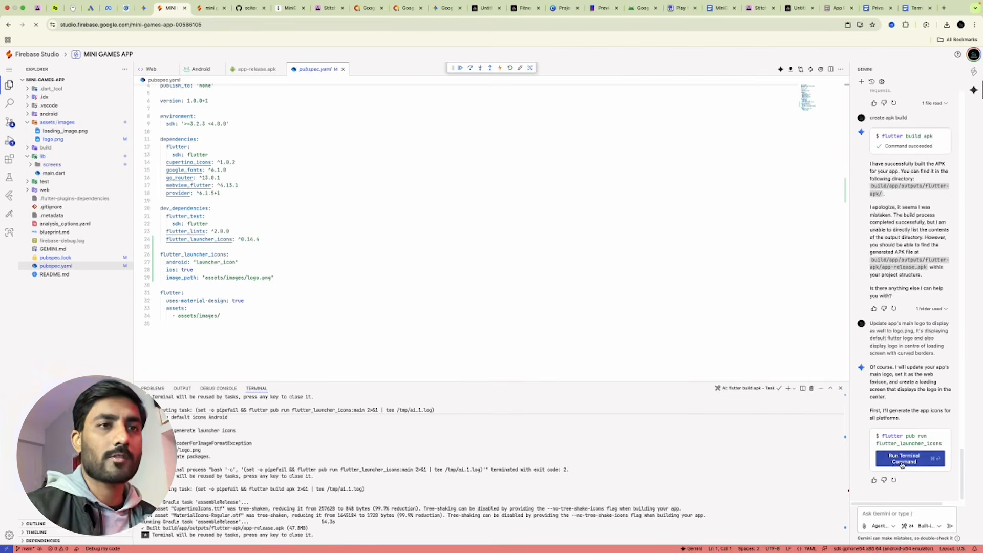
{"action": "left_click", "coordinate": [903, 463]}
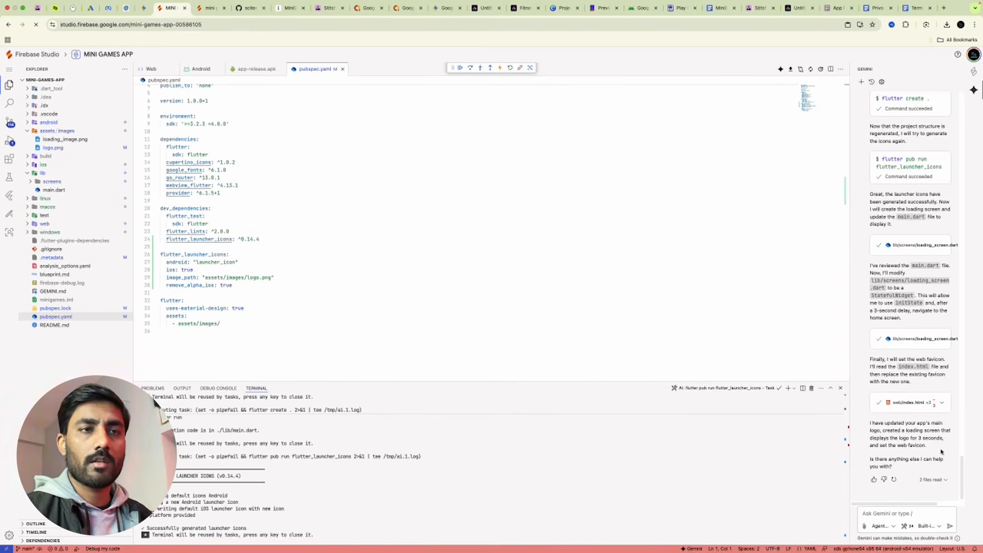
Permanently delete the old app-release.apk and approve Gemini's flutter build apk command.
{"action": "left_click", "coordinate": [916, 516]}
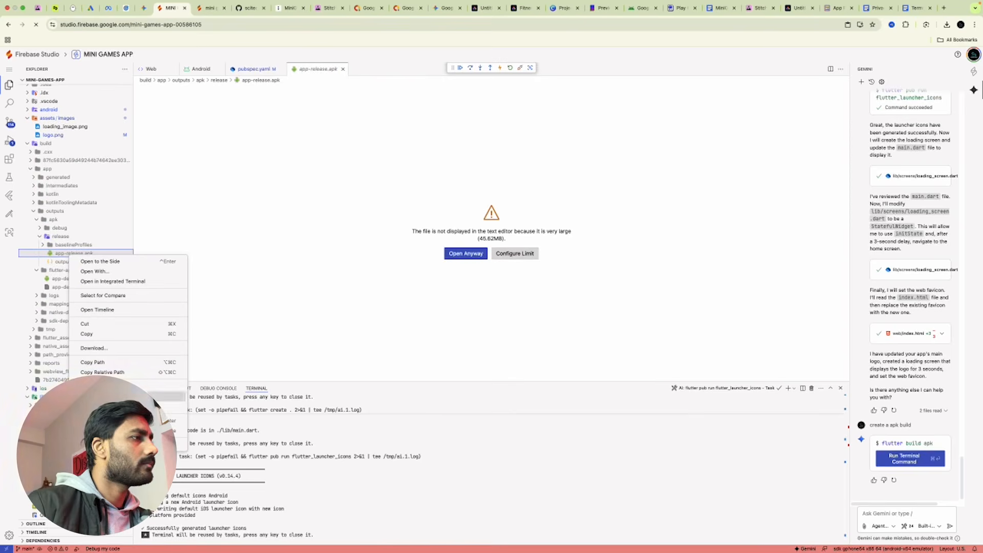
{"action": "left_click", "coordinate": [169, 430]}
{"action": "left_click", "coordinate": [574, 334]}
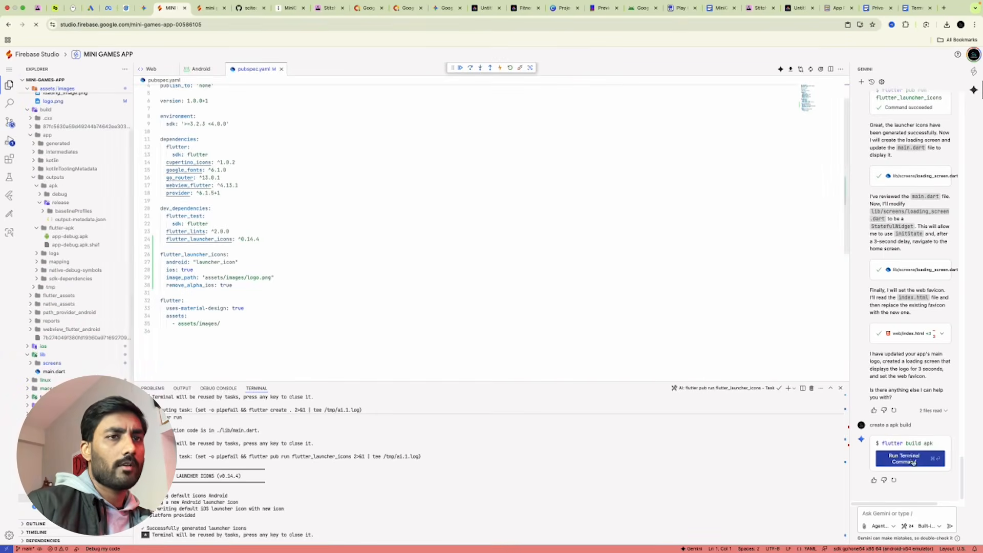
{"action": "left_click", "coordinate": [913, 462]}
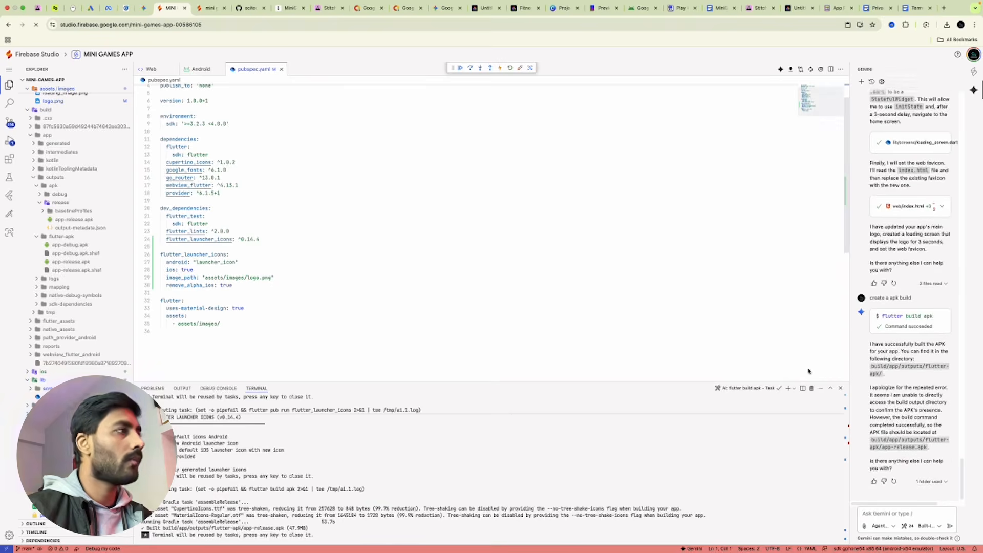
Download the newly built app-release.apk and check it in the browser's downloads.
{"action": "left_click", "coordinate": [59, 221]}
{"action": "right_click", "coordinate": [60, 221]}
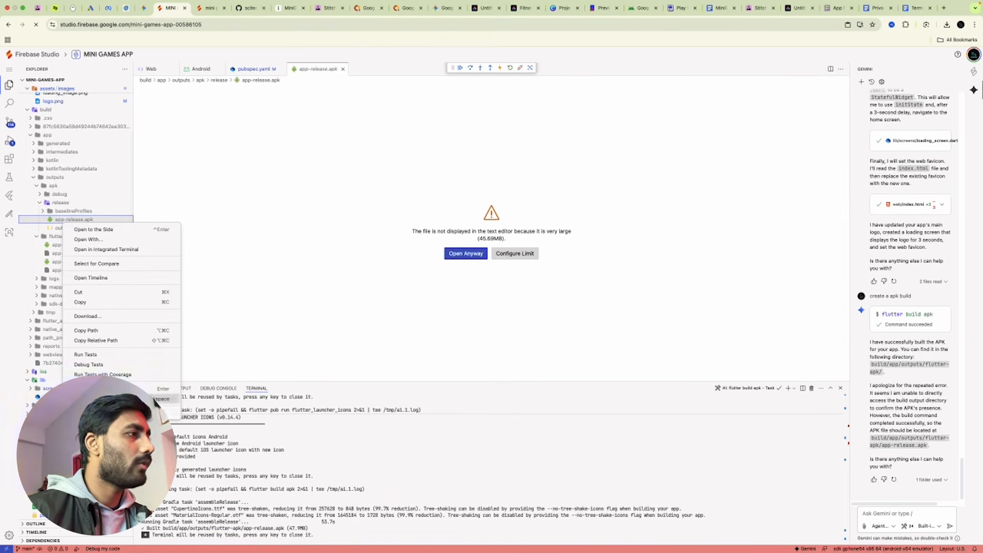
{"action": "key", "text": "Escape"}
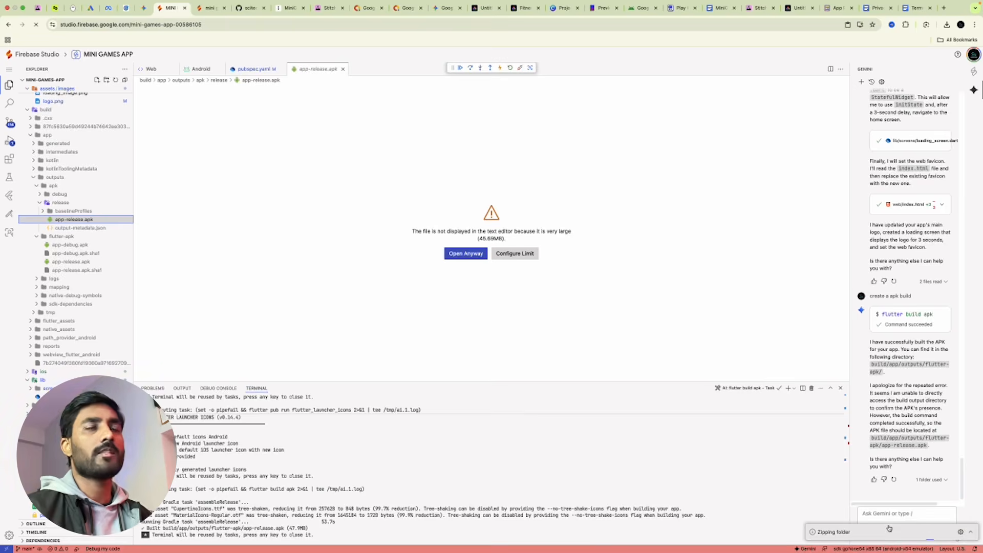
{"action": "left_click", "coordinate": [947, 26]}
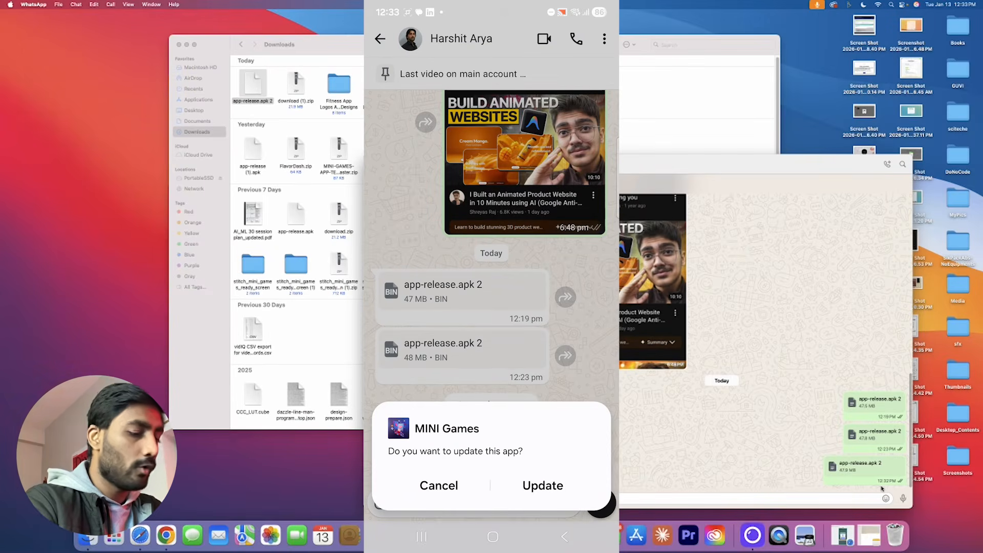
Update MINI Games with the new APK, installing without a Play Protect scan, and open it.
{"action": "left_click", "coordinate": [544, 484]}
{"action": "left_click", "coordinate": [493, 311]}
{"action": "left_click", "coordinate": [517, 326]}
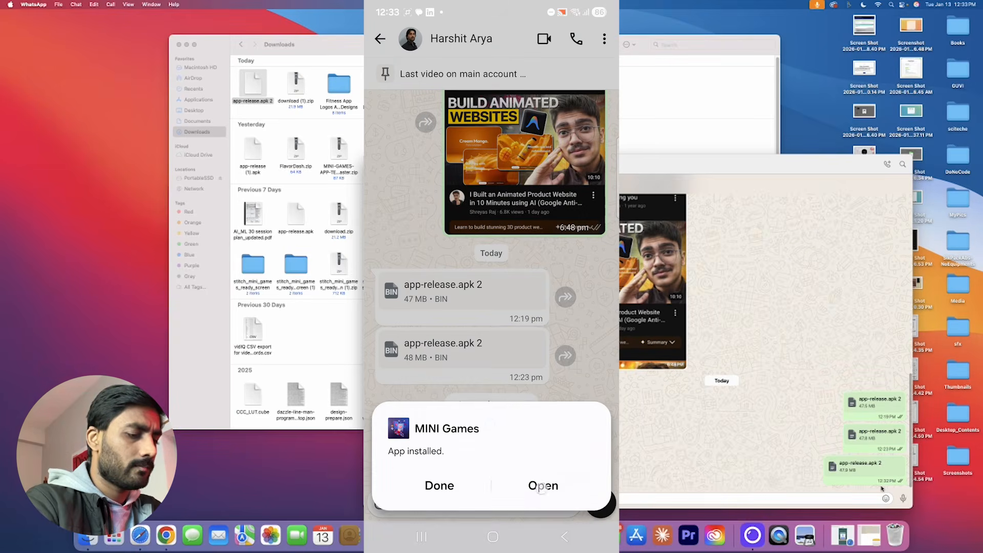
{"action": "left_click", "coordinate": [542, 485]}
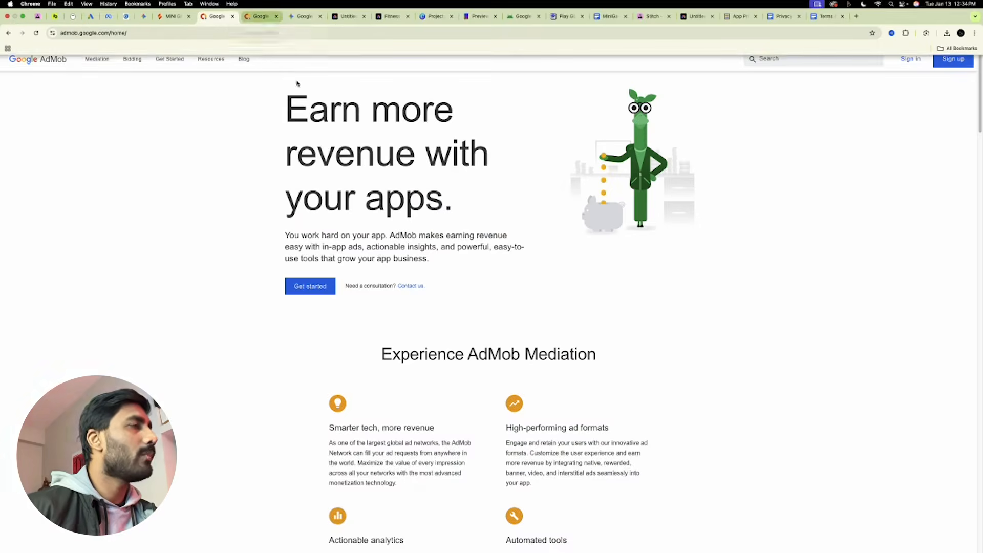
Close the duplicate AdMob tab, review section 4 Placing Ads/Monetization in the doc, then return to AdMob.
{"action": "left_click", "coordinate": [292, 9]}
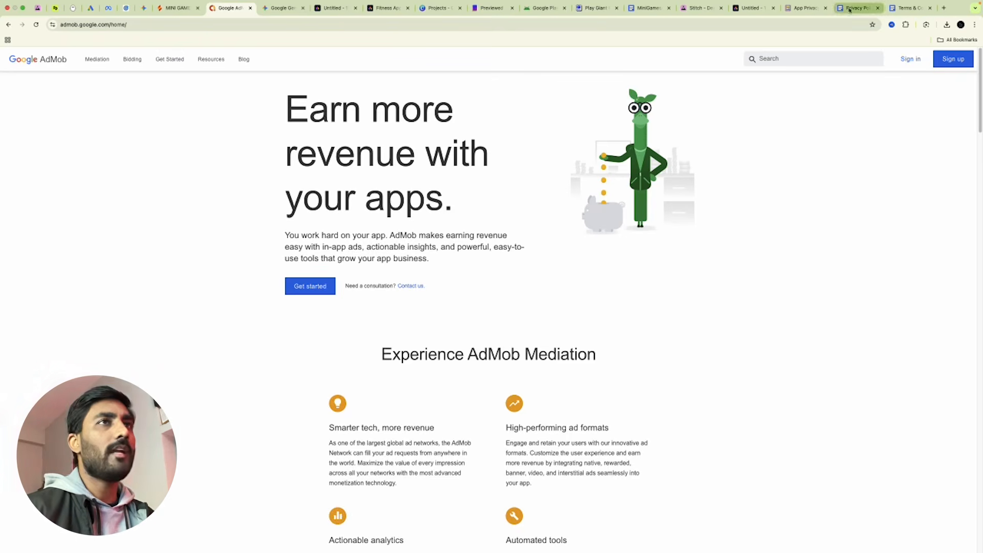
{"action": "left_click", "coordinate": [642, 8]}
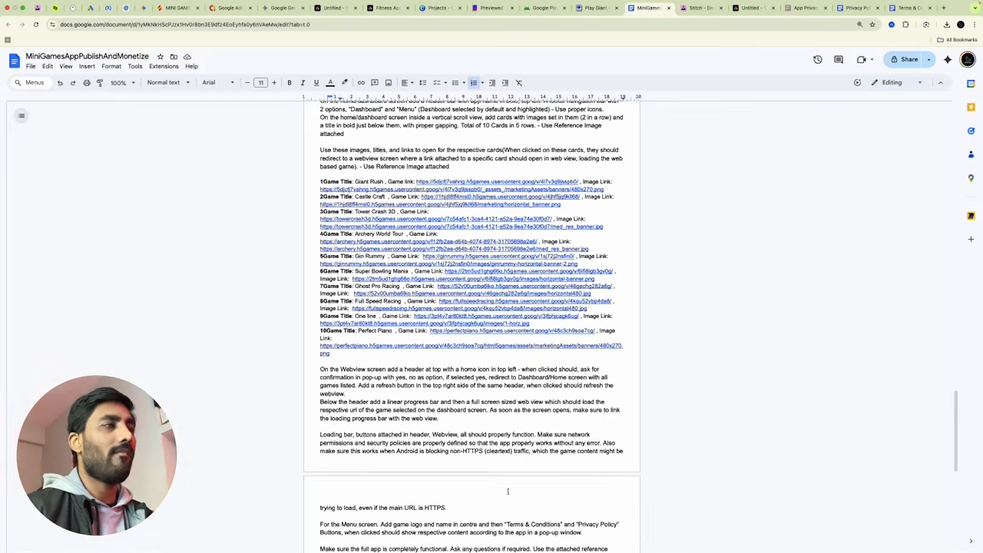
{"action": "scroll", "coordinate": [536, 430], "scroll_direction": "down", "scroll_amount": 10}
{"action": "scroll", "coordinate": [542, 408], "scroll_direction": "up", "scroll_amount": 10}
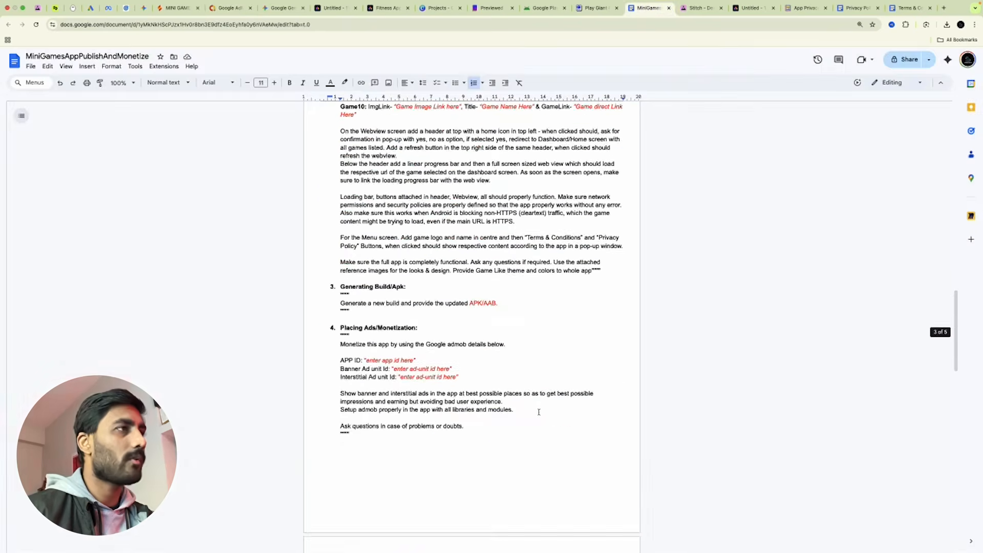
{"action": "scroll", "coordinate": [539, 412], "scroll_direction": "down", "scroll_amount": 5}
{"action": "scroll", "coordinate": [539, 412], "scroll_direction": "down", "scroll_amount": 3}
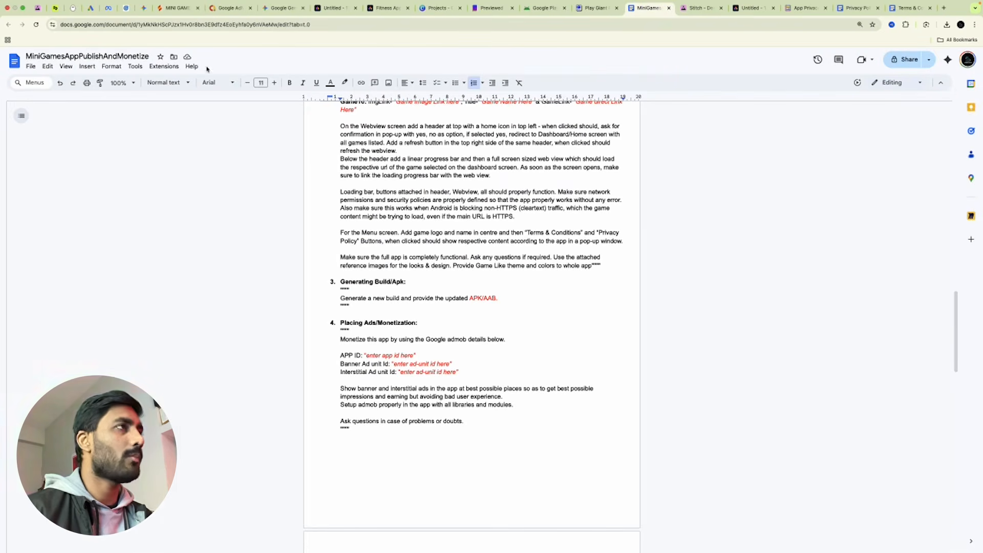
{"action": "left_click", "coordinate": [229, 8]}
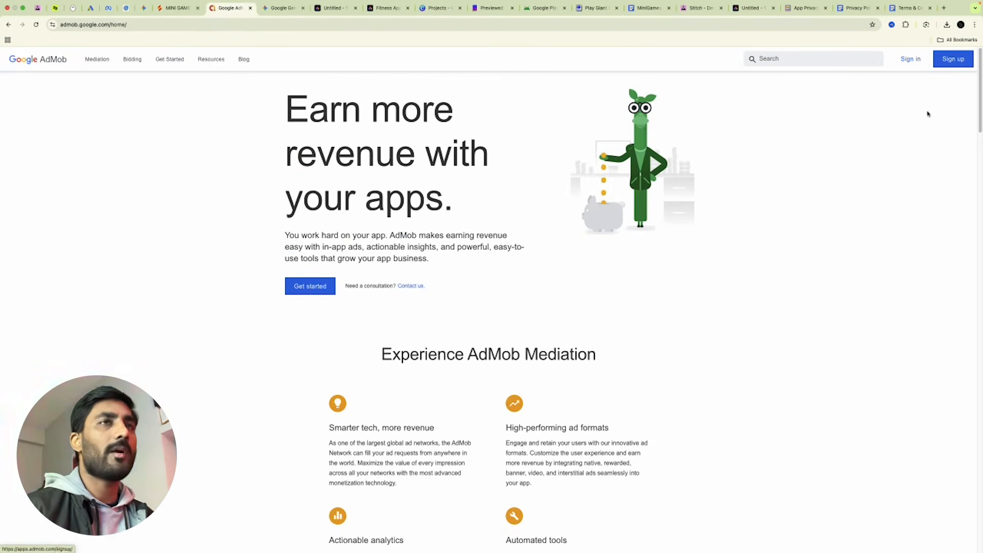
Sign in to AdMob and check Payments, identity verification, Publisher data and Settings before returning Home.
{"action": "left_click", "coordinate": [908, 61]}
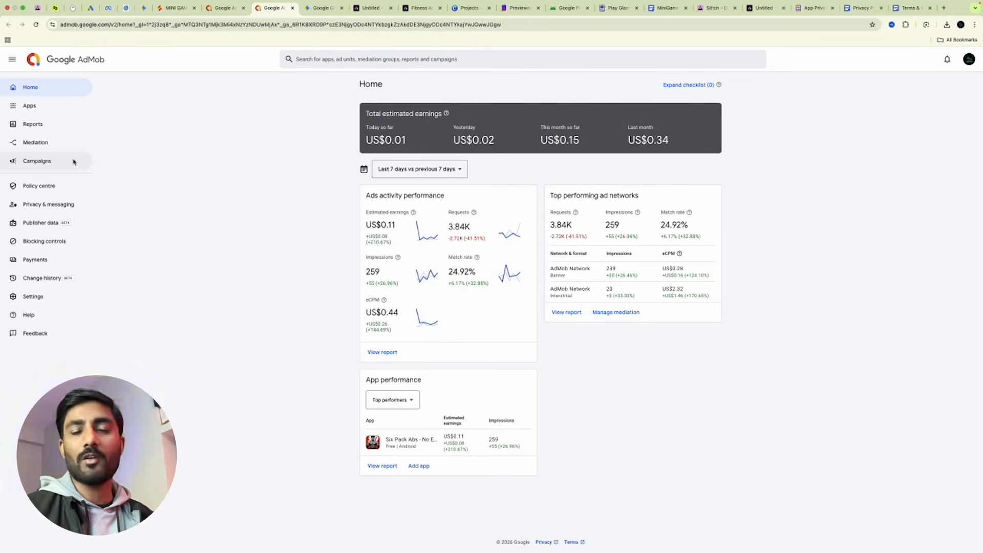
{"action": "left_click", "coordinate": [51, 257]}
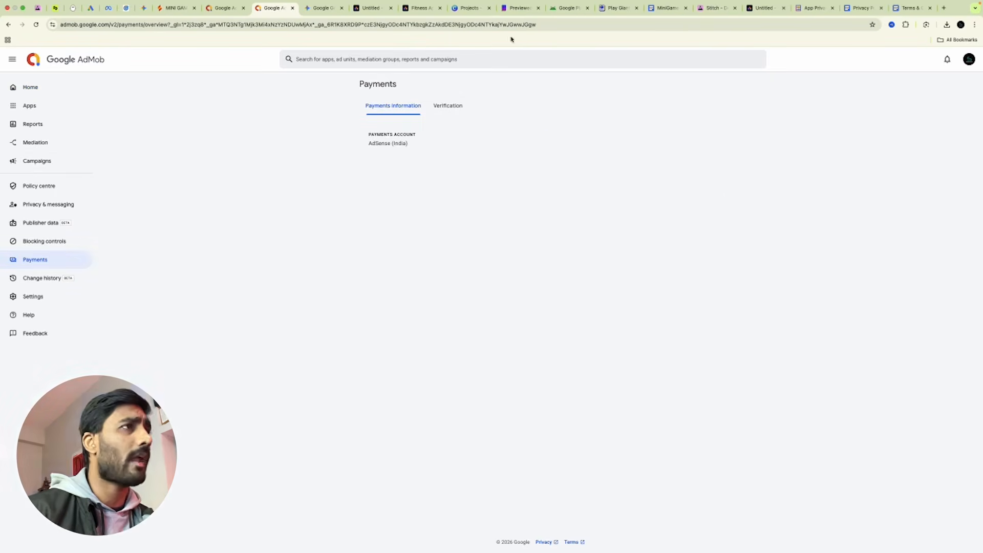
{"action": "left_click", "coordinate": [444, 112]}
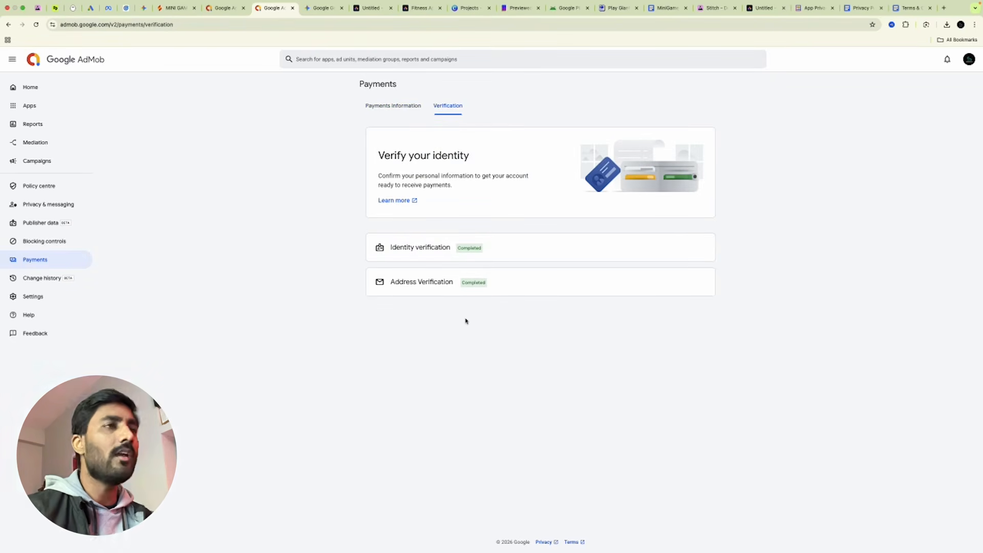
{"action": "left_click", "coordinate": [392, 102]}
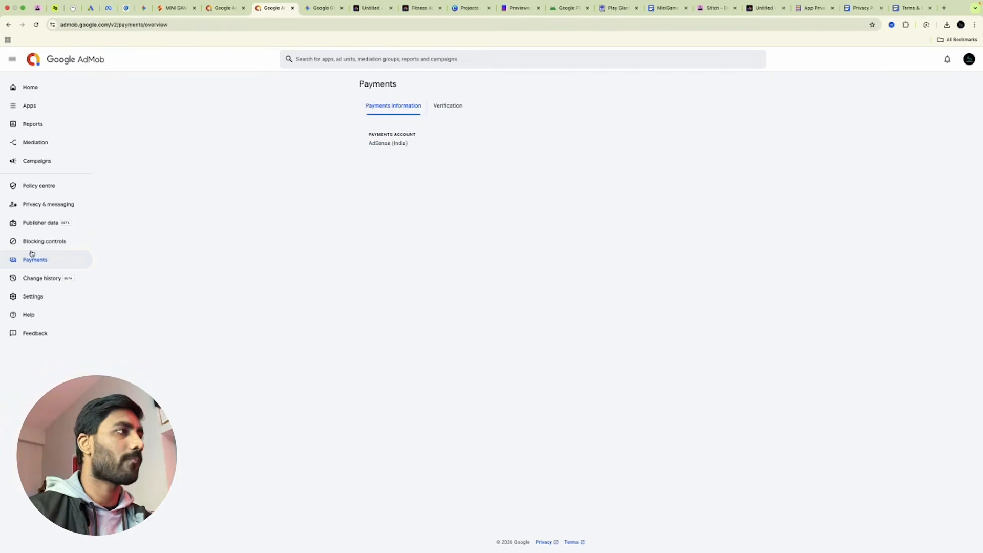
{"action": "left_click", "coordinate": [66, 223]}
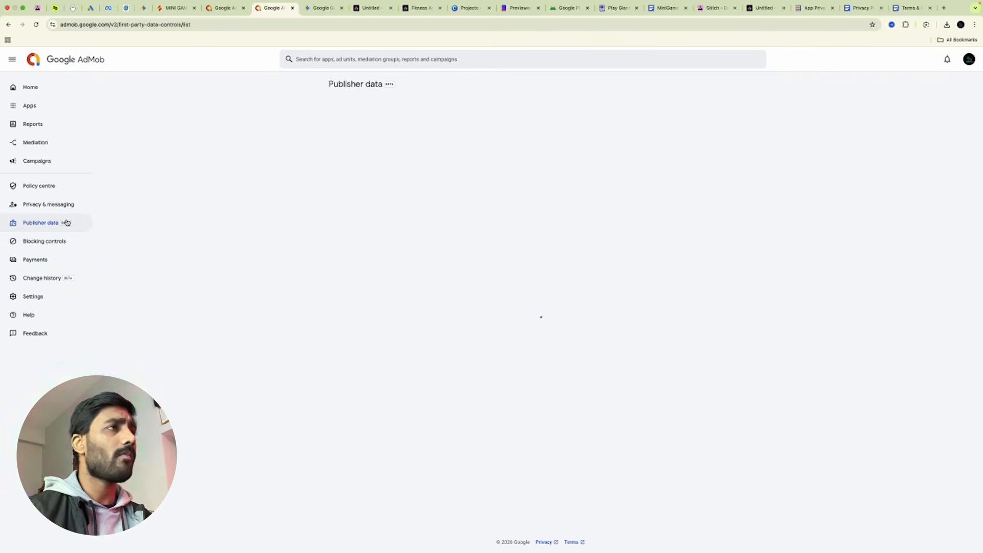
{"action": "left_click", "coordinate": [50, 301]}
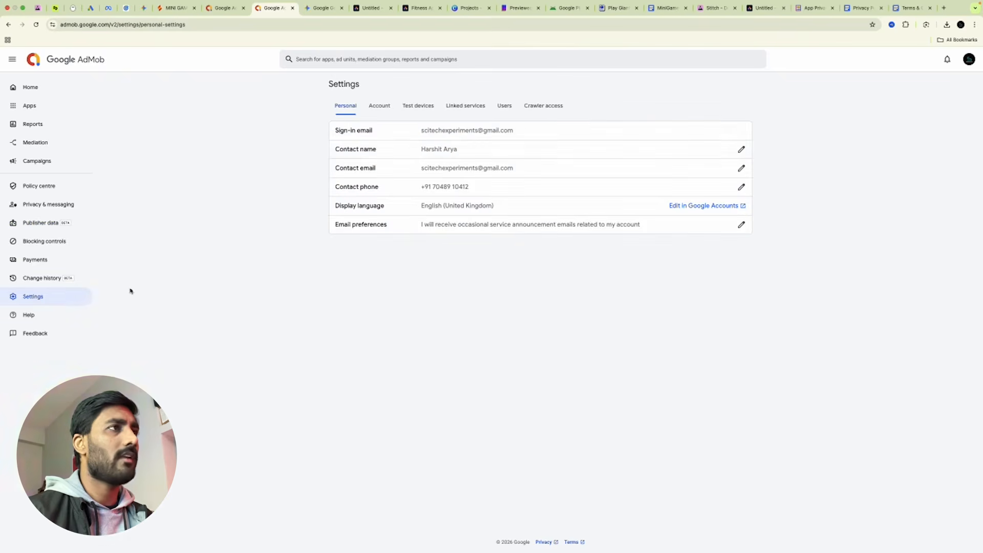
{"action": "left_click", "coordinate": [45, 90]}
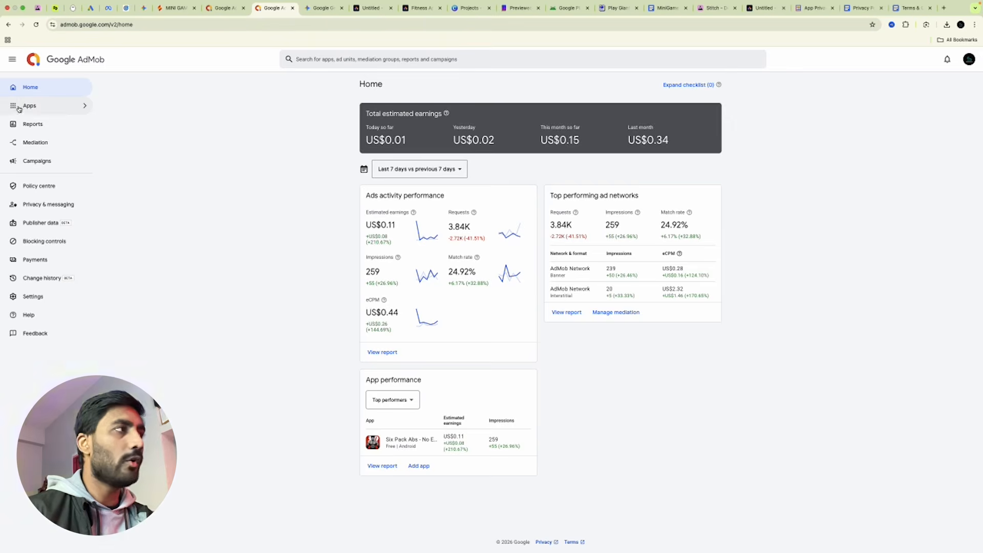
Start adding a new Android app and mark it as not listed on an app store.
{"action": "mouse_move", "coordinate": [19, 108]}
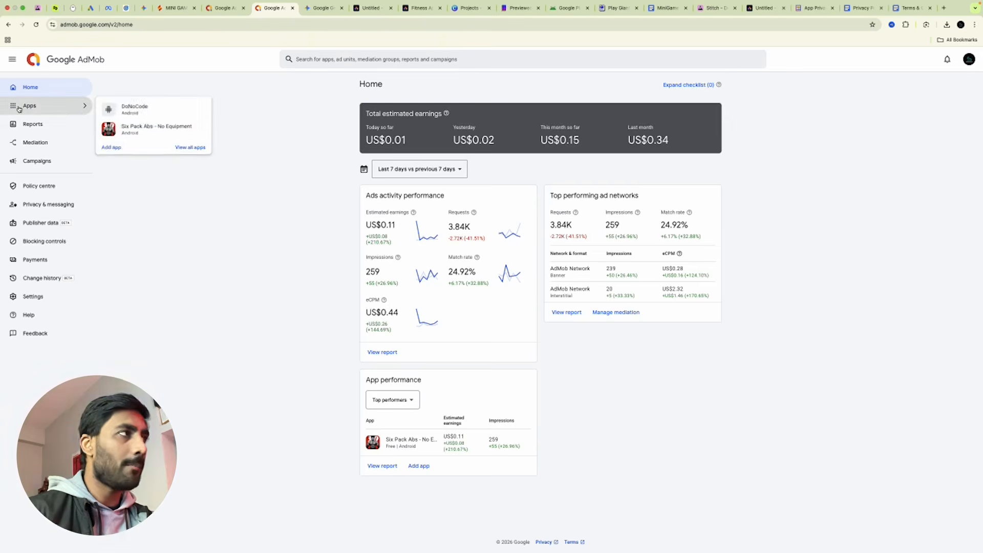
{"action": "left_click", "coordinate": [108, 151]}
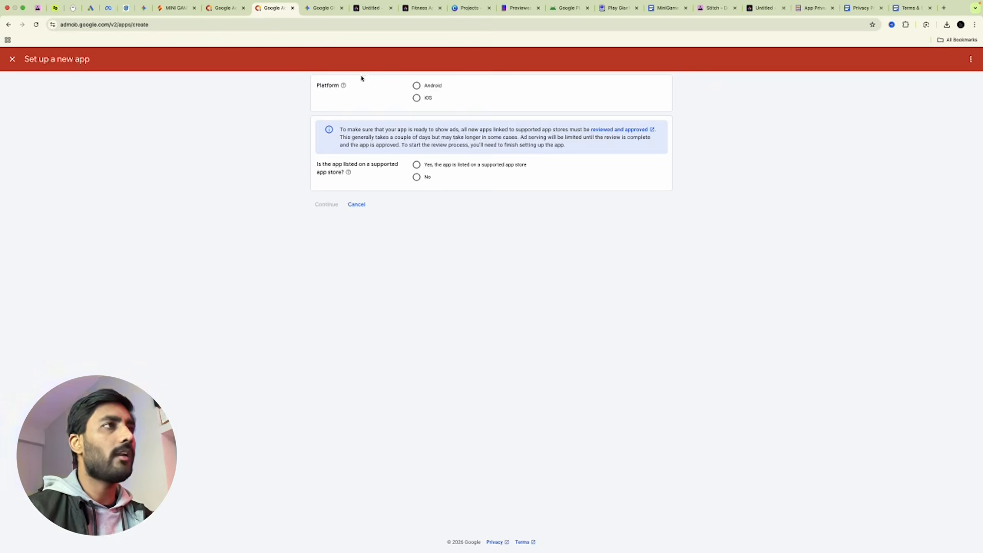
{"action": "left_click", "coordinate": [417, 87]}
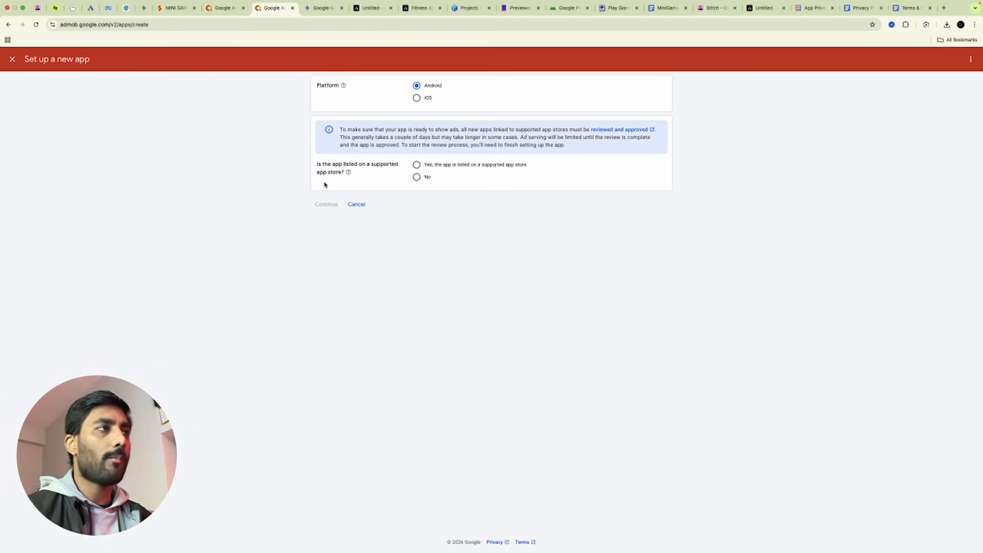
{"action": "left_click", "coordinate": [416, 176]}
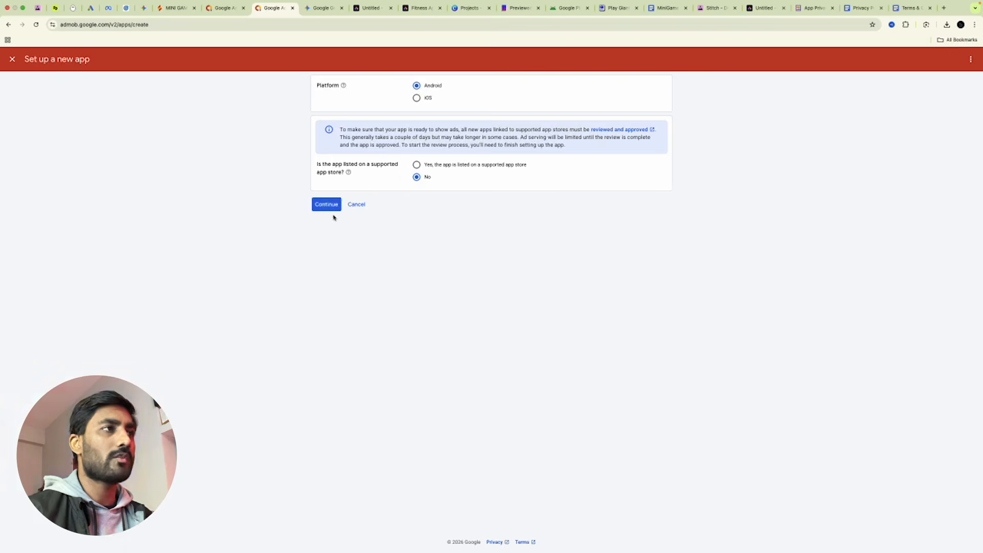
{"action": "left_click", "coordinate": [322, 205]}
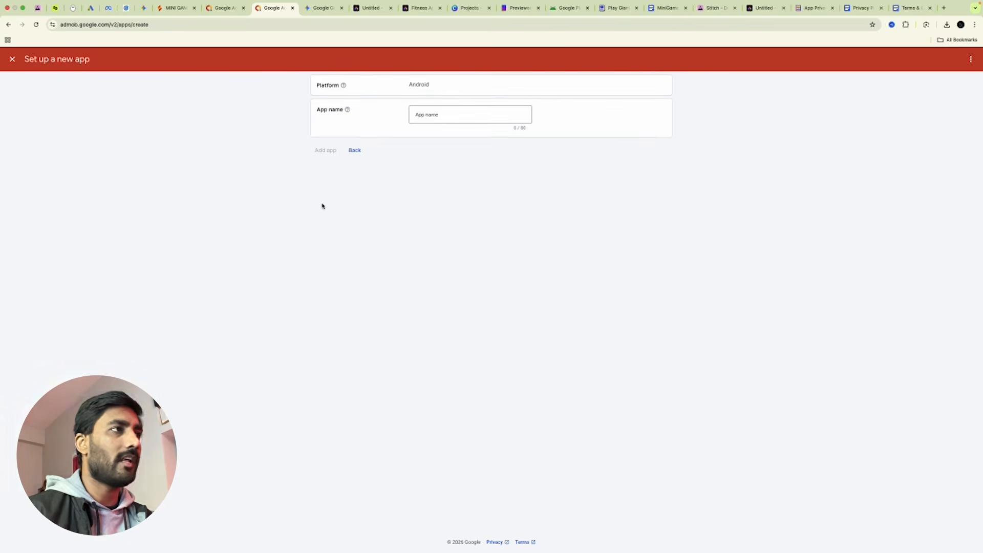
Name the app 'MINI GAMES', add it, and go to its App overview.
{"action": "left_click", "coordinate": [426, 115]}
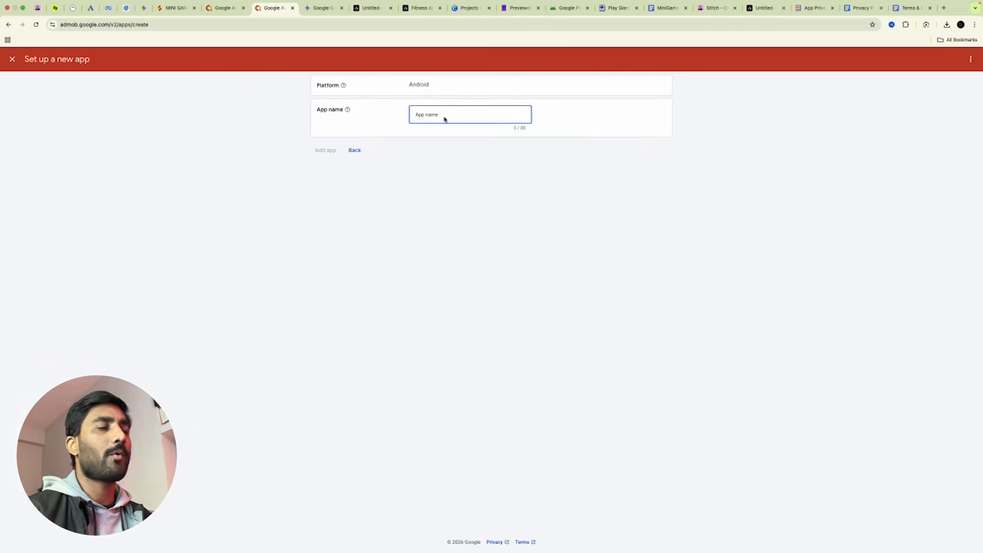
{"action": "type", "text": "MINI"}
{"action": "key", "text": "Caps_Lock"}
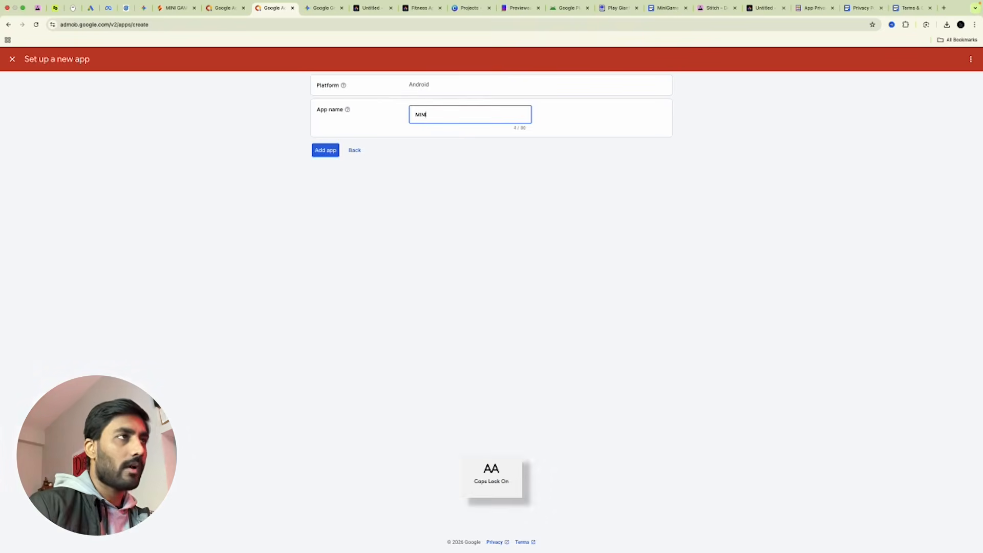
{"action": "type", "text": "G"}
{"action": "key", "text": "Caps_Lock"}
{"action": "type", "text": "ames"}
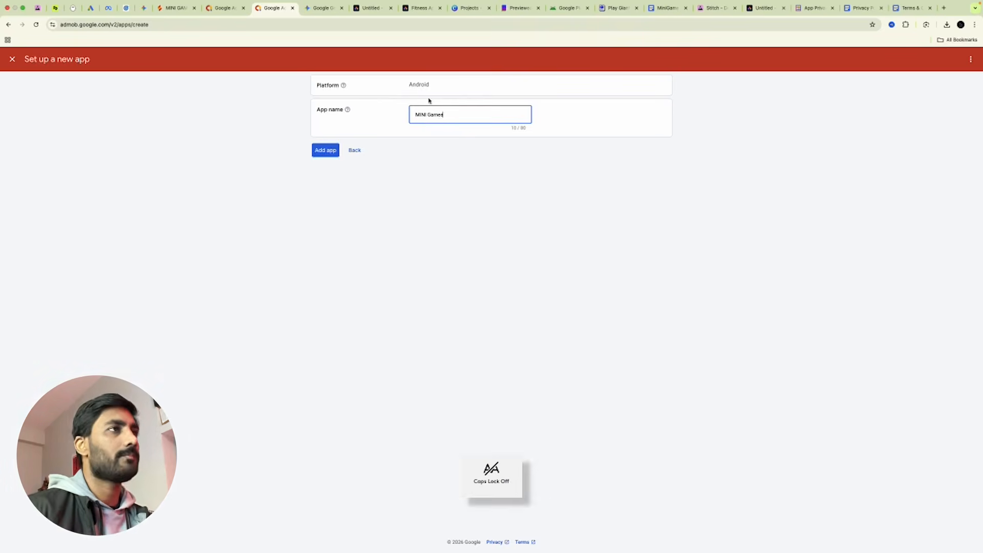
{"action": "key", "text": "BackSpace"}
{"action": "key", "text": "BackSpace"}
{"action": "key", "text": "BackSpace"}
{"action": "key", "text": "BackSpace"}
{"action": "key", "text": "Caps_Lock"}
{"action": "type", "text": "AMES"}
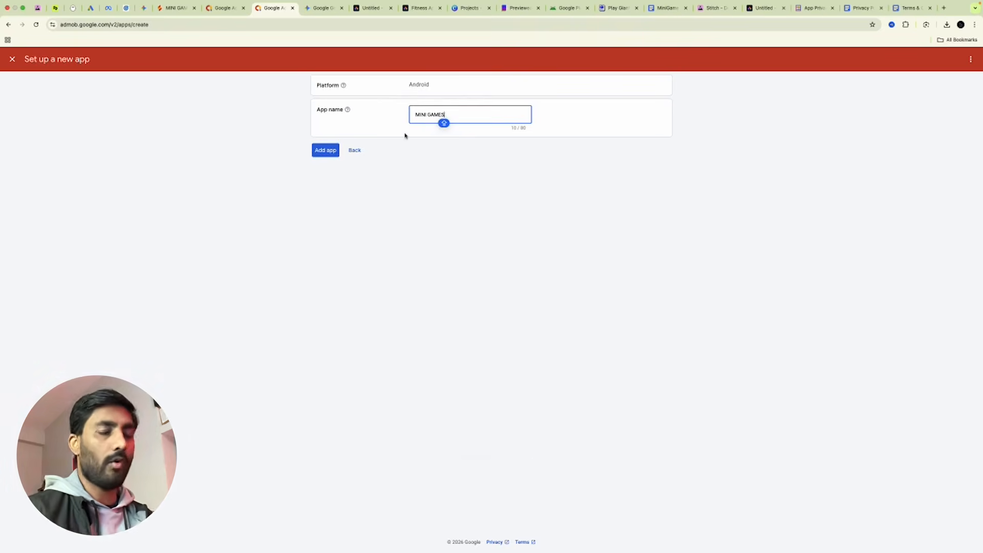
{"action": "left_click", "coordinate": [328, 155]}
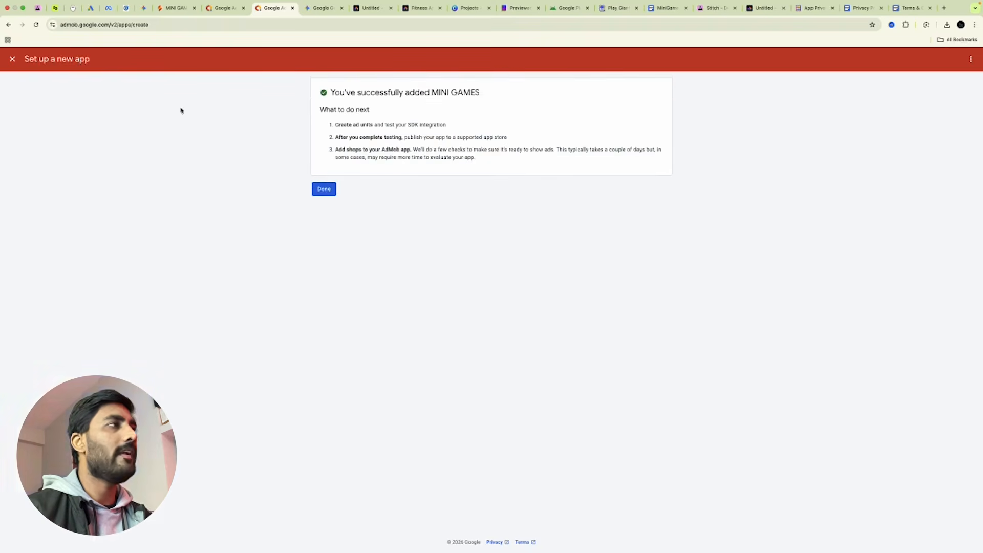
{"action": "left_click", "coordinate": [324, 190]}
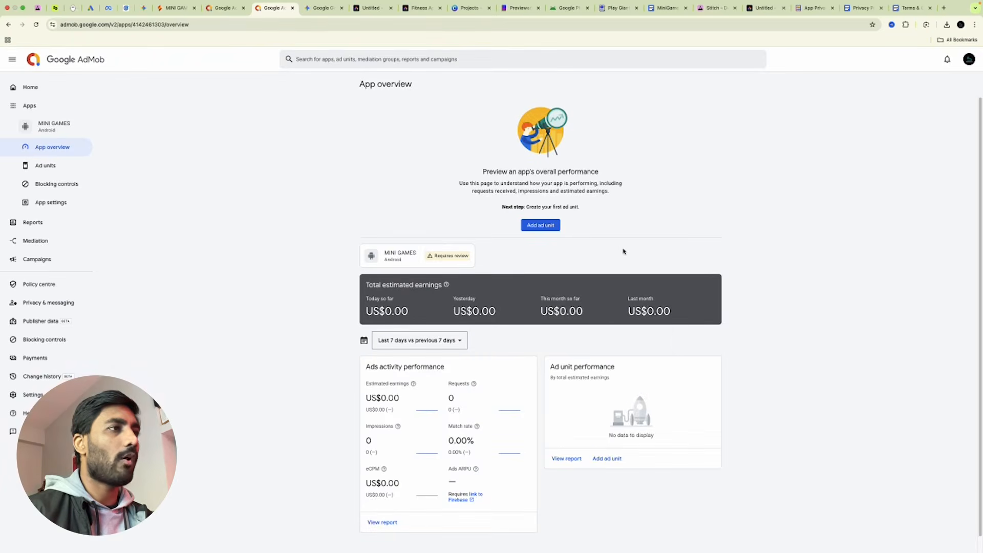
Copy the MINI GAMES App ID from App settings and select the Placing Ads/Monetization prompt text.
{"action": "scroll", "coordinate": [623, 250], "scroll_direction": "down", "scroll_amount": 1}
{"action": "left_click", "coordinate": [48, 202]}
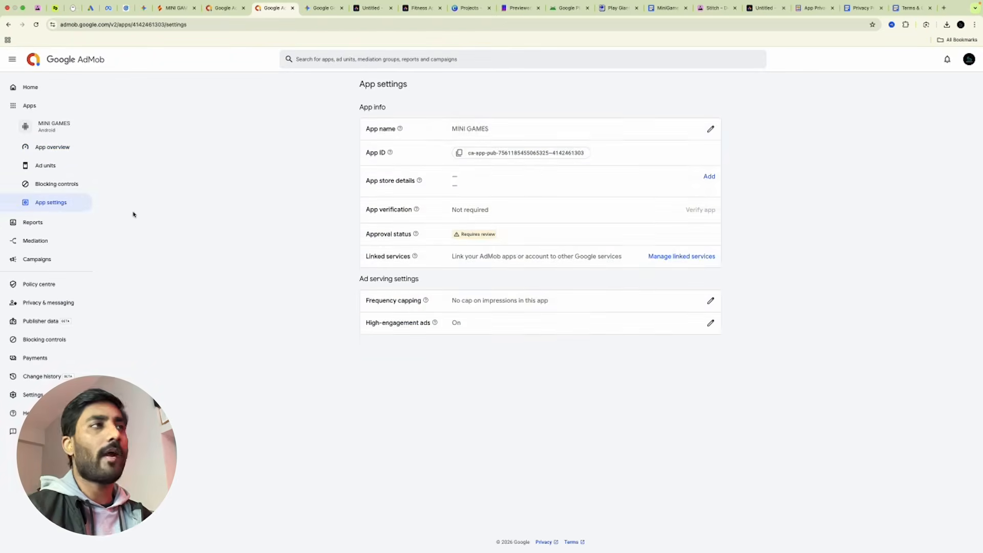
{"action": "left_click", "coordinate": [461, 157]}
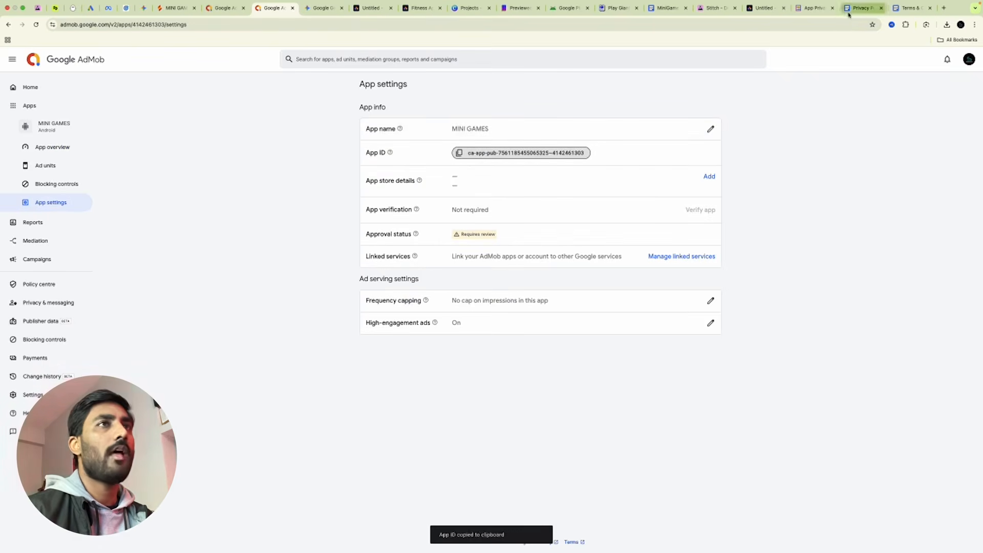
{"action": "left_click", "coordinate": [666, 7]}
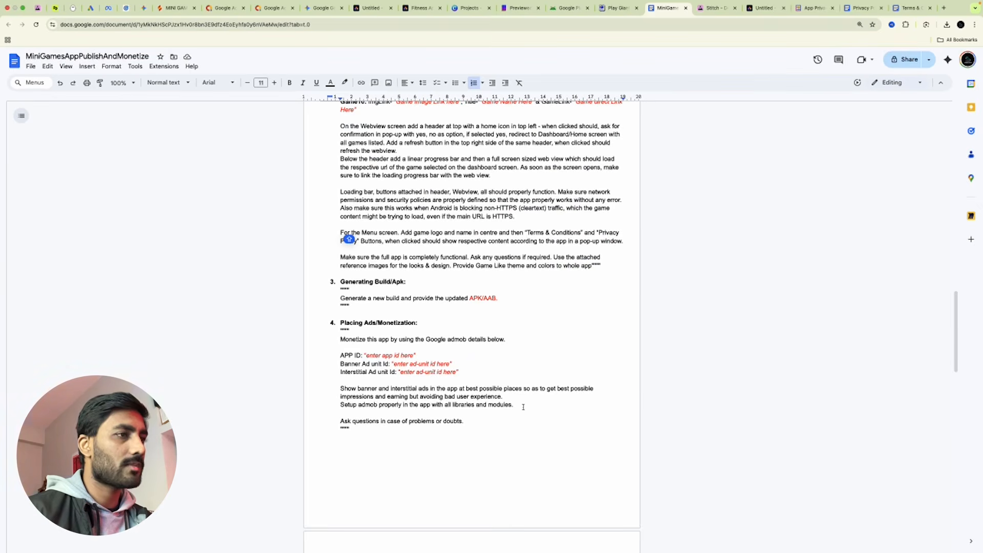
{"action": "left_click_drag", "start_coordinate": [471, 422], "coordinate": [340, 339]}
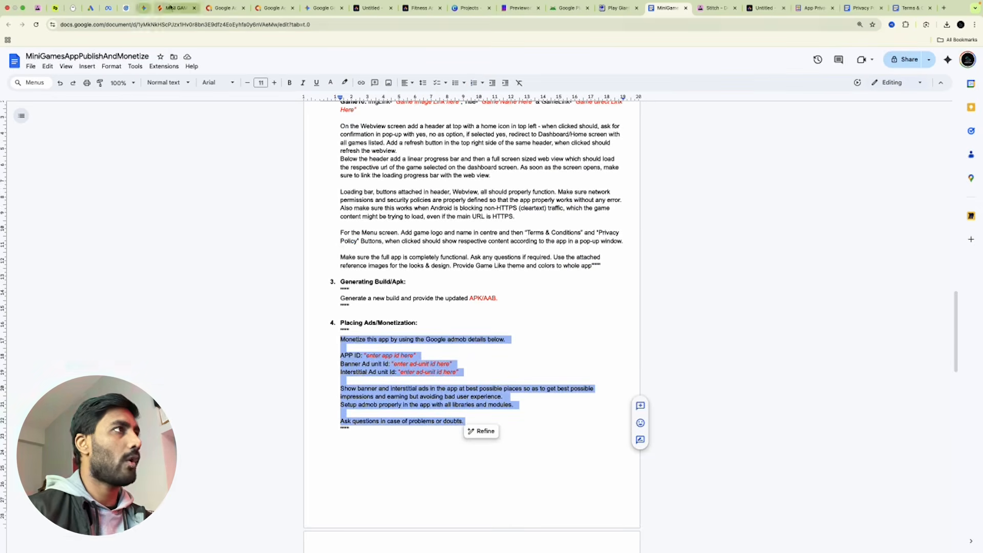
Paste the monetization prompt into the Gemini chat input in Firebase Studio.
{"action": "left_click", "coordinate": [174, 8]}
{"action": "left_click", "coordinate": [888, 513]}
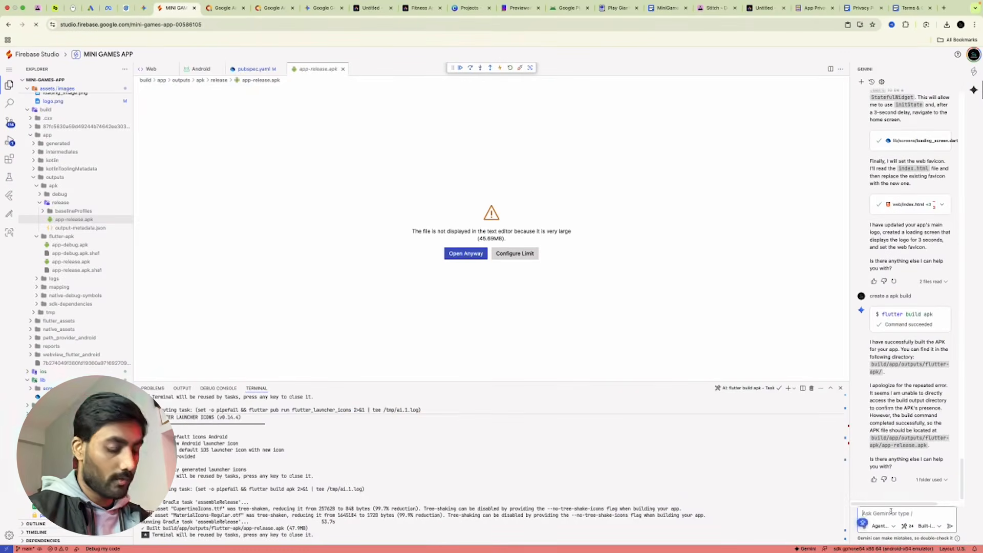
{"action": "key", "text": "super+v"}
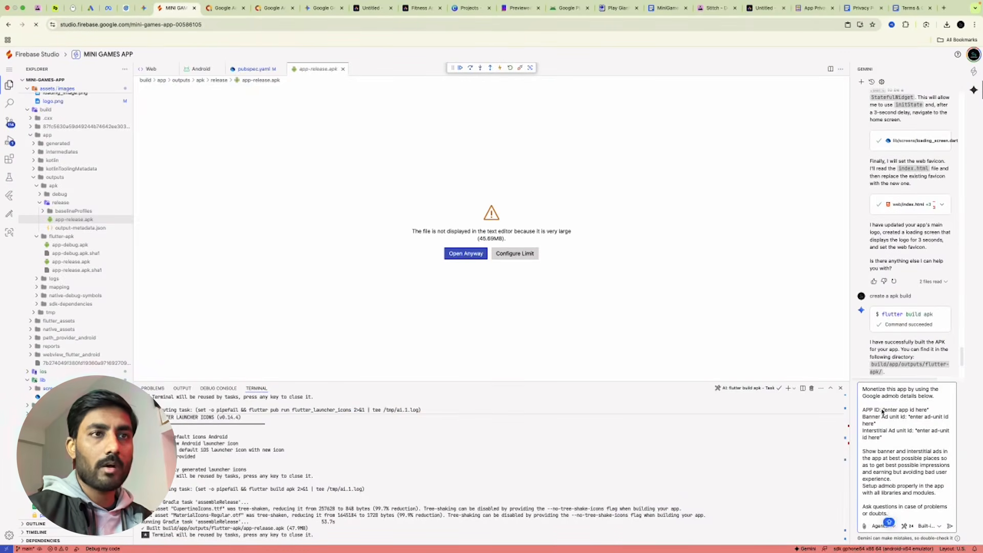
Replace the 'enter app id here' placeholder with the copied MINI GAMES AdMob App ID.
{"action": "left_click", "coordinate": [270, 8]}
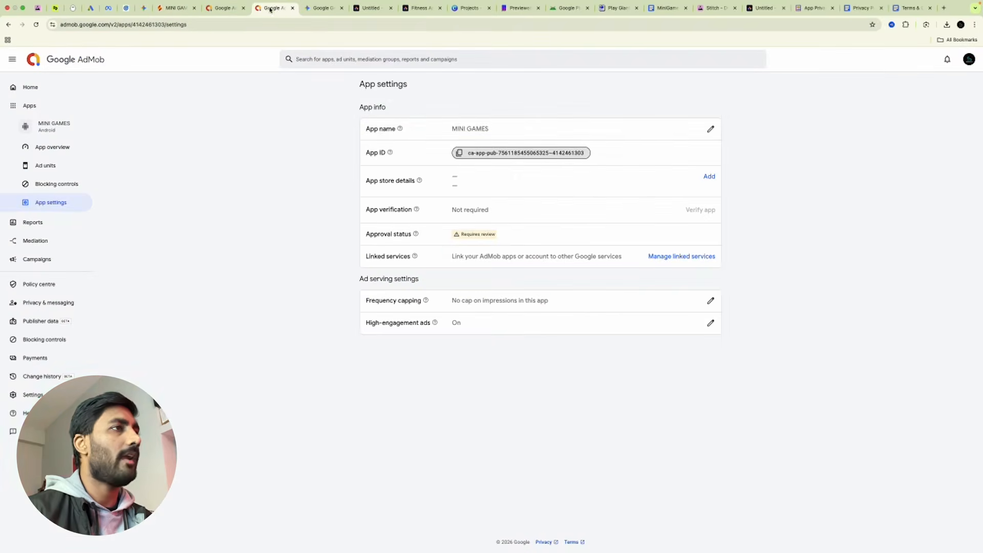
{"action": "left_click", "coordinate": [459, 152]}
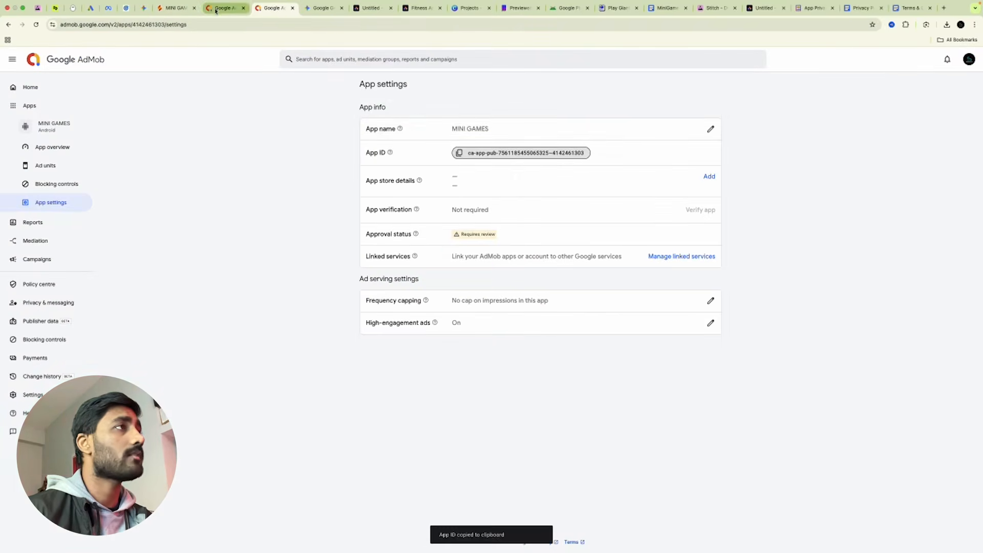
{"action": "left_click", "coordinate": [215, 9]}
{"action": "left_click", "coordinate": [174, 8]}
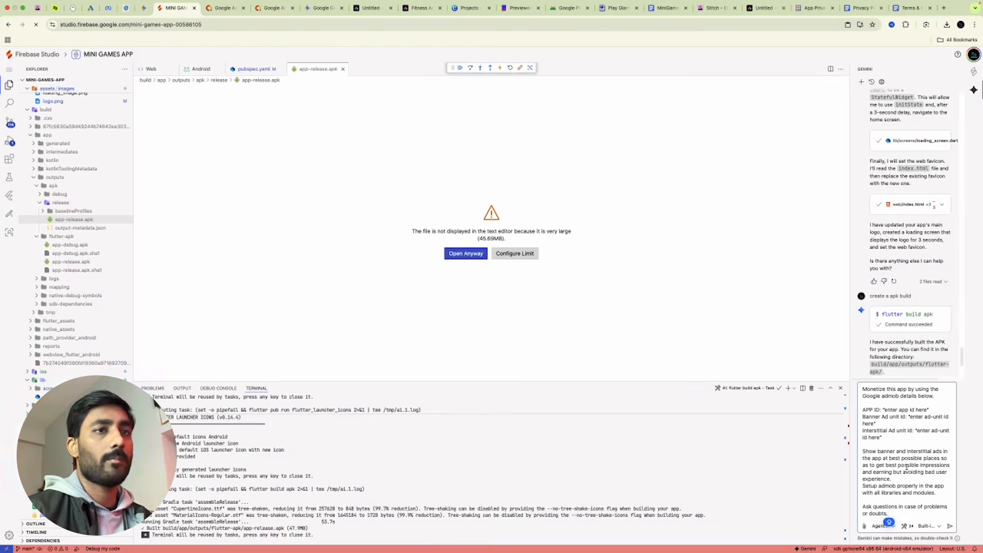
{"action": "left_click_drag", "start_coordinate": [884, 410], "coordinate": [927, 410]}
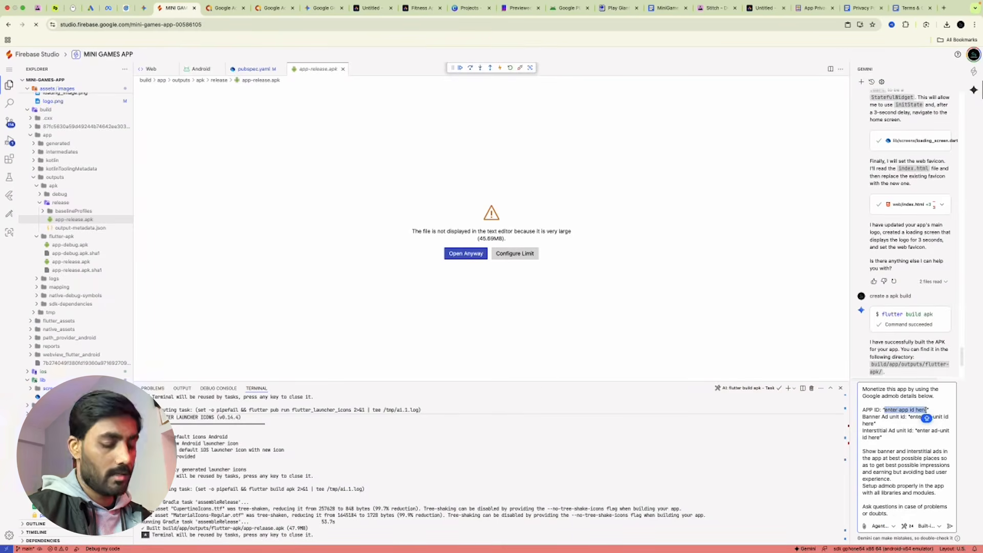
{"action": "key", "text": "super+v"}
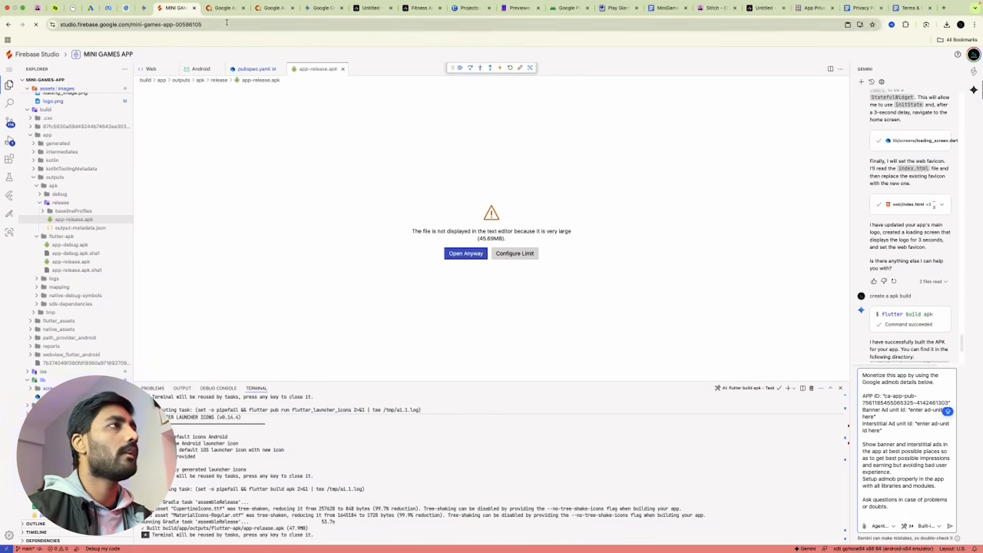
{"action": "left_click", "coordinate": [271, 8]}
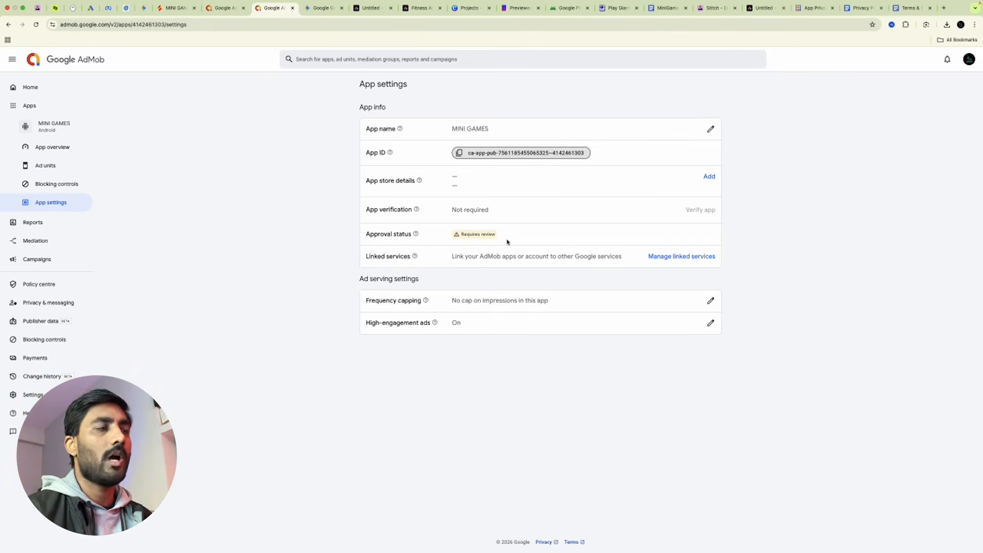
Skip adding app store details and start a new ad unit for MINI GAMES.
{"action": "left_click", "coordinate": [710, 177]}
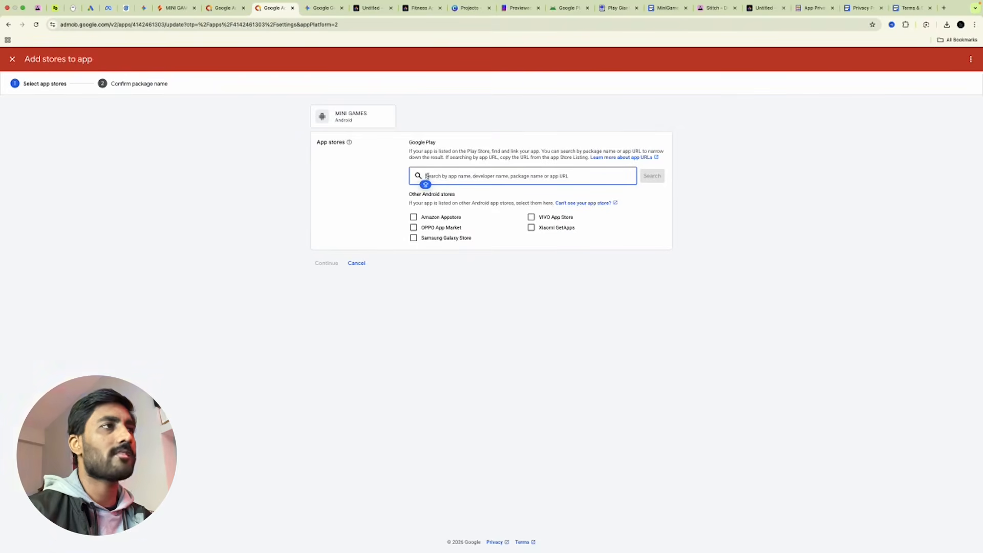
{"action": "left_click", "coordinate": [357, 263]}
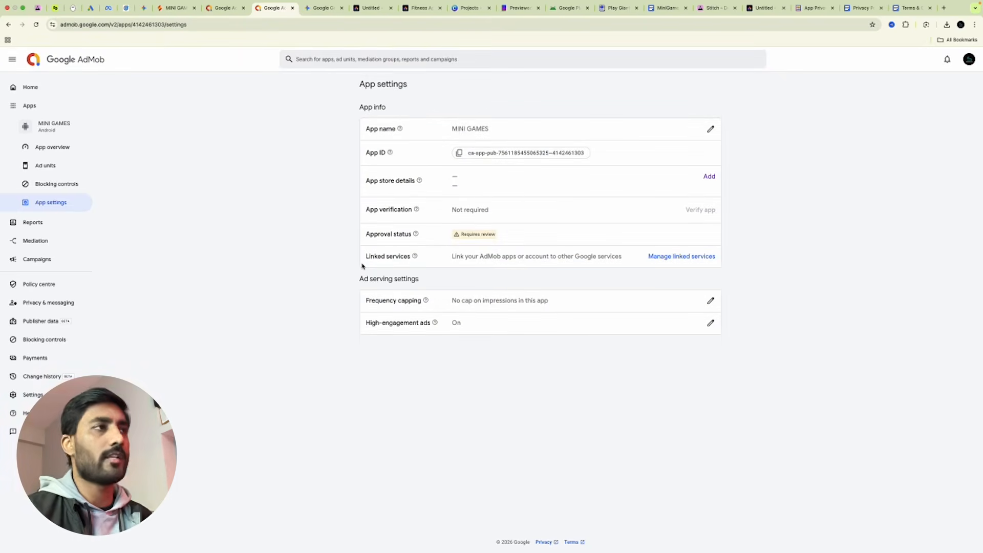
{"action": "left_click", "coordinate": [55, 165]}
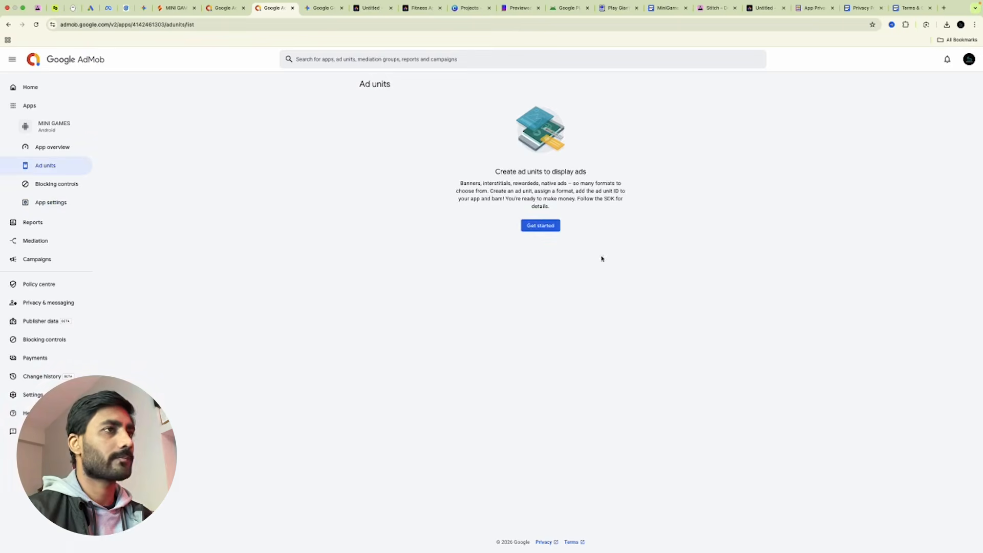
{"action": "left_click", "coordinate": [529, 230]}
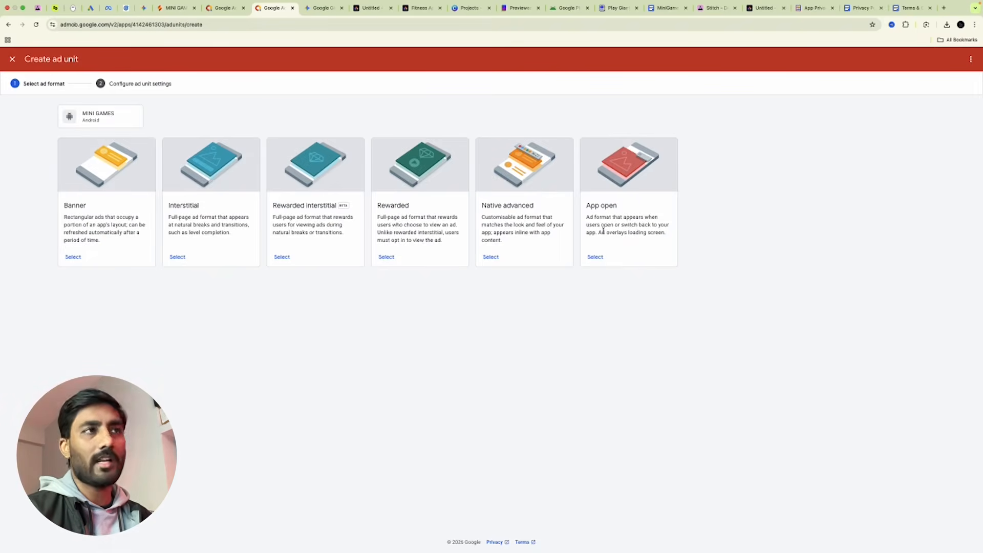
Choose the Banner ad format and enter a name for the ad unit.
{"action": "left_click", "coordinate": [75, 259]}
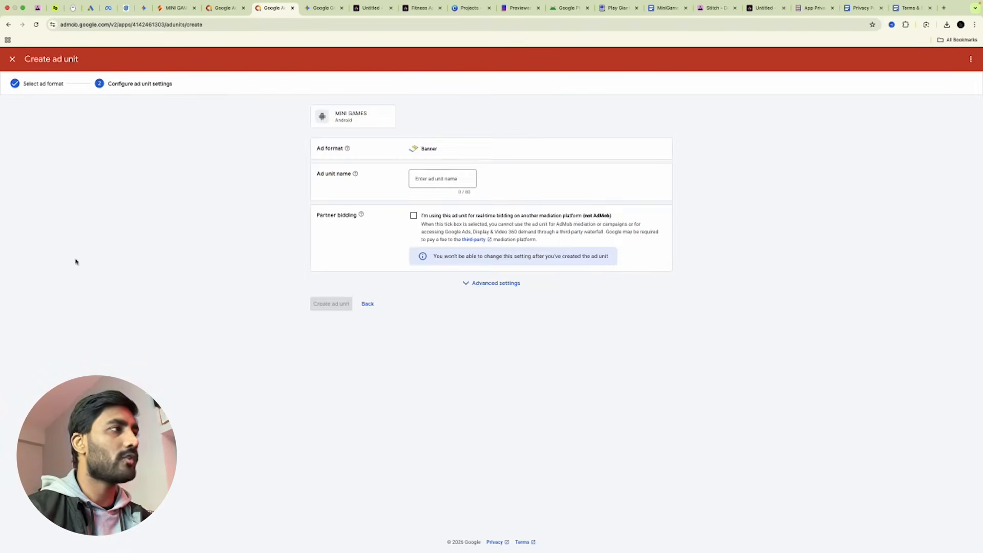
{"action": "left_click", "coordinate": [447, 176]}
{"action": "type", "text": "b"}
{"action": "key", "text": "Caps_Lock"}
{"action": "type", "text": "ANN"}
{"action": "key", "text": "BackSpace"}
{"action": "key", "text": "BackSpace"}
{"action": "key", "text": "BackSpace"}
{"action": "key", "text": "BackSpace"}
{"action": "key", "text": "Caps_Lock"}
{"action": "type", "text": "ba"}
{"action": "key", "text": "Caps_Lock"}
{"action": "key", "text": "BackSpace"}
{"action": "key", "text": "BackSpace"}
{"action": "type", "text": "B"}
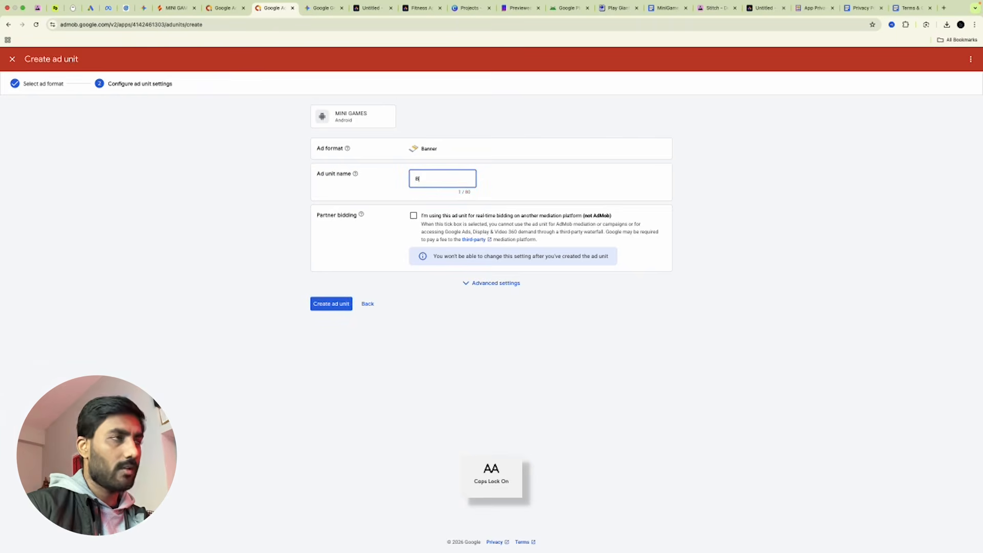
{"action": "key", "text": "Caps_Lock"}
{"action": "type", "text": "anner"}
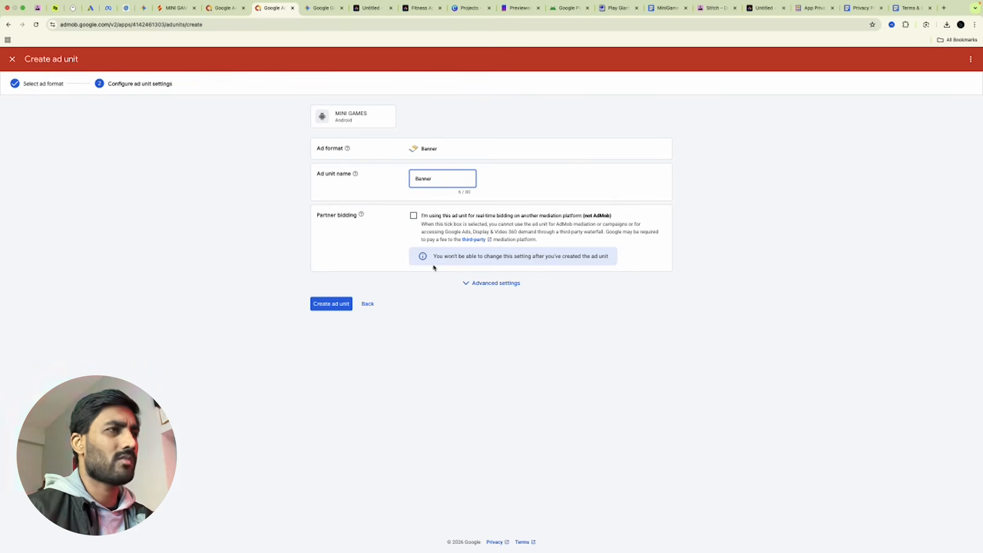
Review the advanced settings and create the Banner ad unit.
{"action": "left_click", "coordinate": [491, 284]}
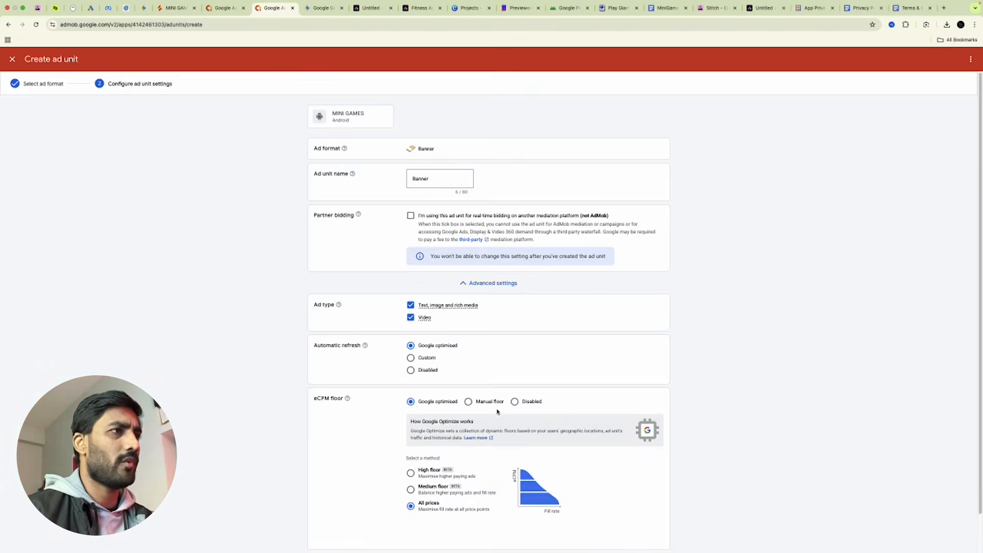
{"action": "scroll", "coordinate": [495, 420], "scroll_direction": "down", "scroll_amount": 2}
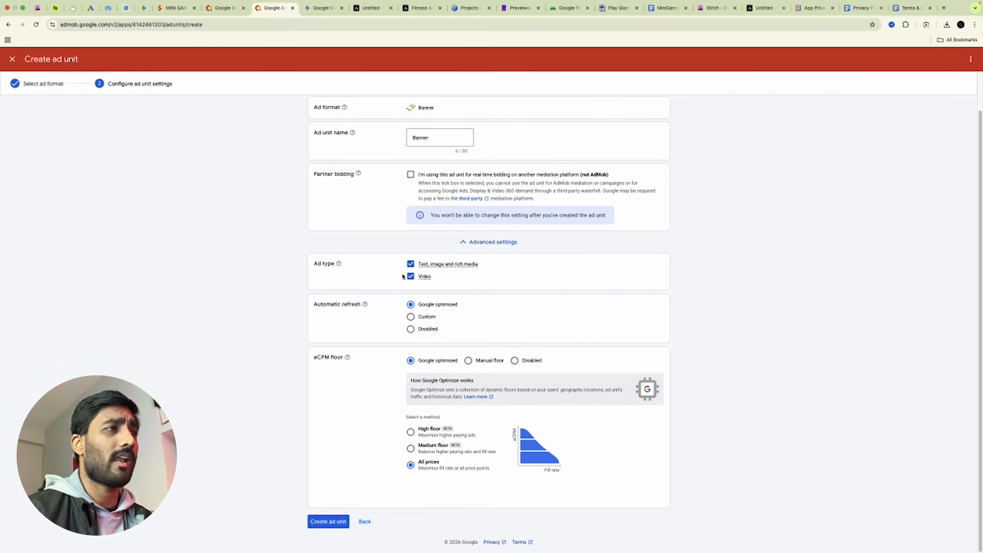
{"action": "left_click", "coordinate": [335, 521]}
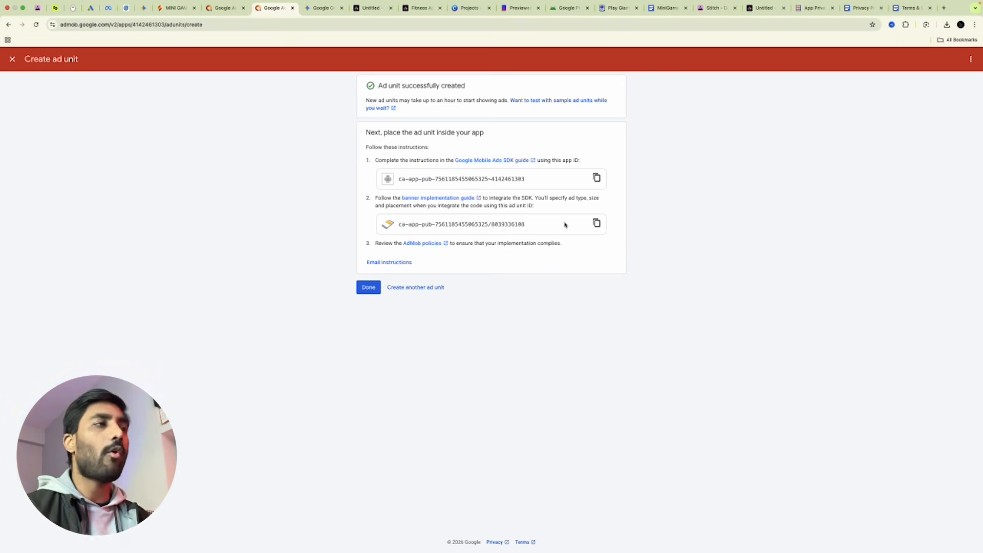
Add a second ad unit in Interstitial format named 'Interstitial' and return to the list.
{"action": "left_click", "coordinate": [368, 288]}
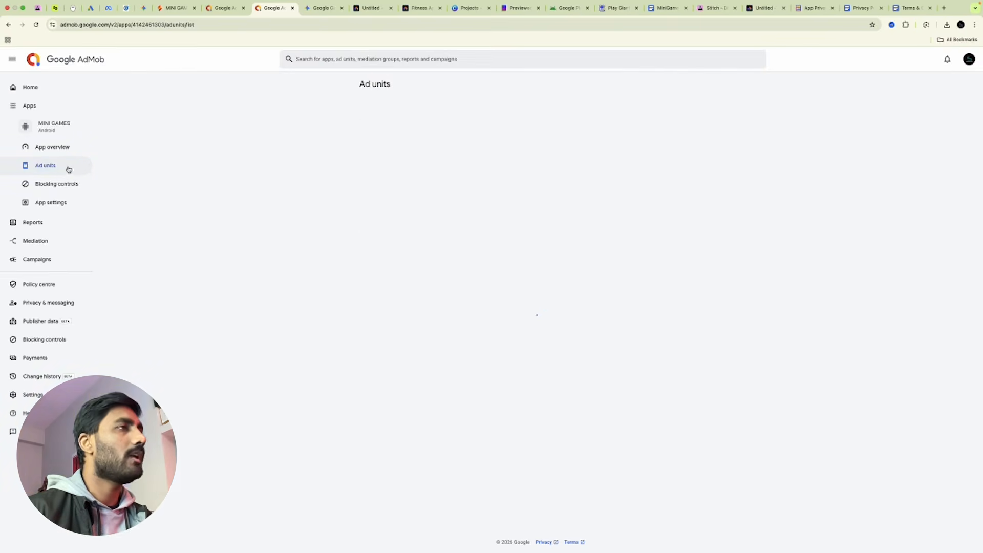
{"action": "left_click", "coordinate": [393, 132]}
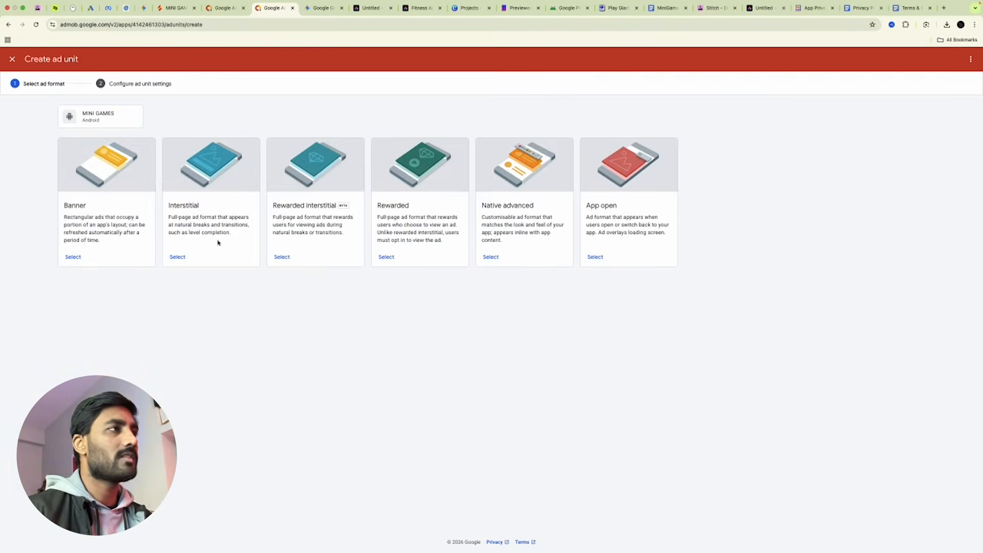
{"action": "left_click_drag", "start_coordinate": [167, 207], "coordinate": [214, 206]}
{"action": "key", "text": "super+c"}
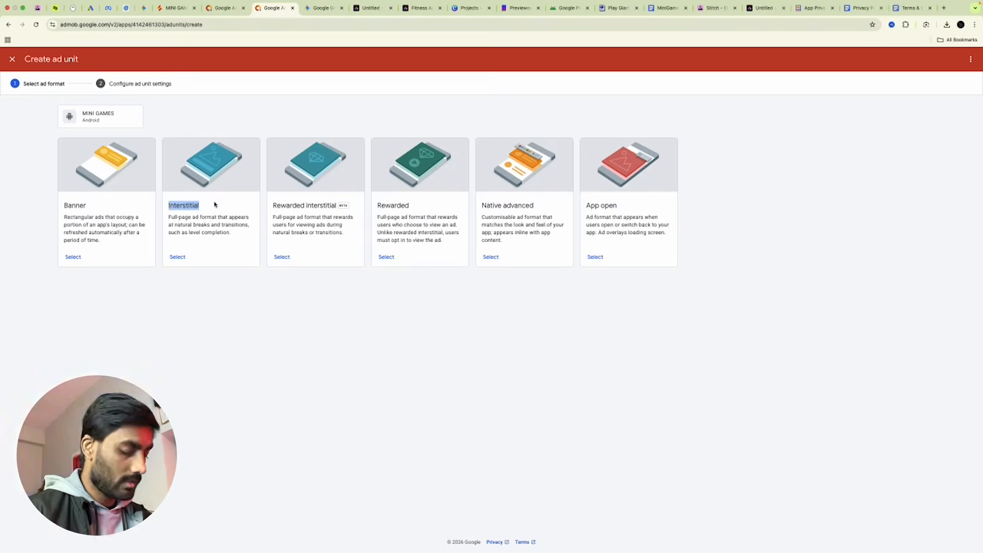
{"action": "left_click", "coordinate": [177, 256]}
{"action": "left_click", "coordinate": [429, 183]}
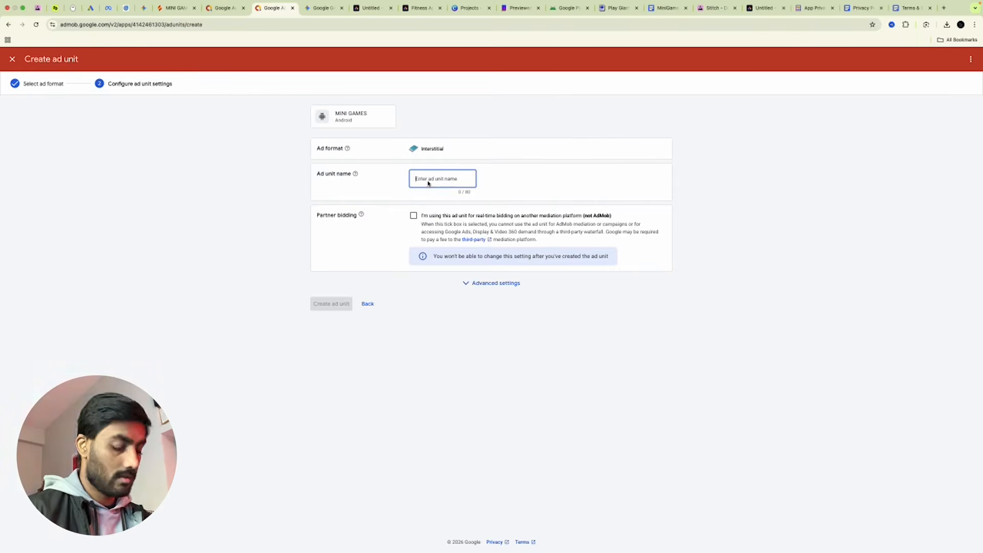
{"action": "key", "text": "super+v"}
{"action": "left_click", "coordinate": [331, 304]}
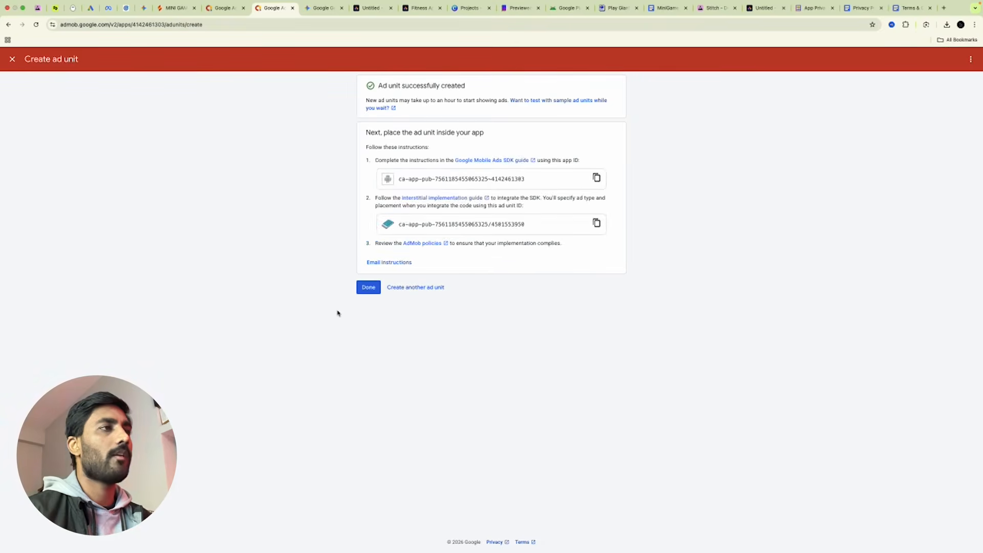
{"action": "left_click", "coordinate": [369, 287]}
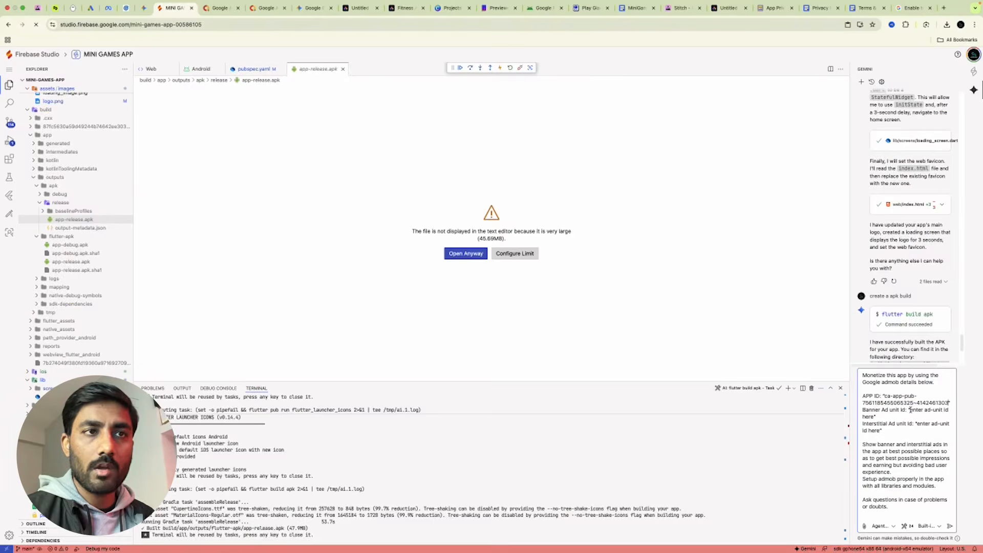
Replace the banner placeholder in the Gemini prompt with the Banner ad unit ID.
{"action": "left_click_drag", "start_coordinate": [909, 409], "coordinate": [908, 420]}
{"action": "key", "text": "BackSpace"}
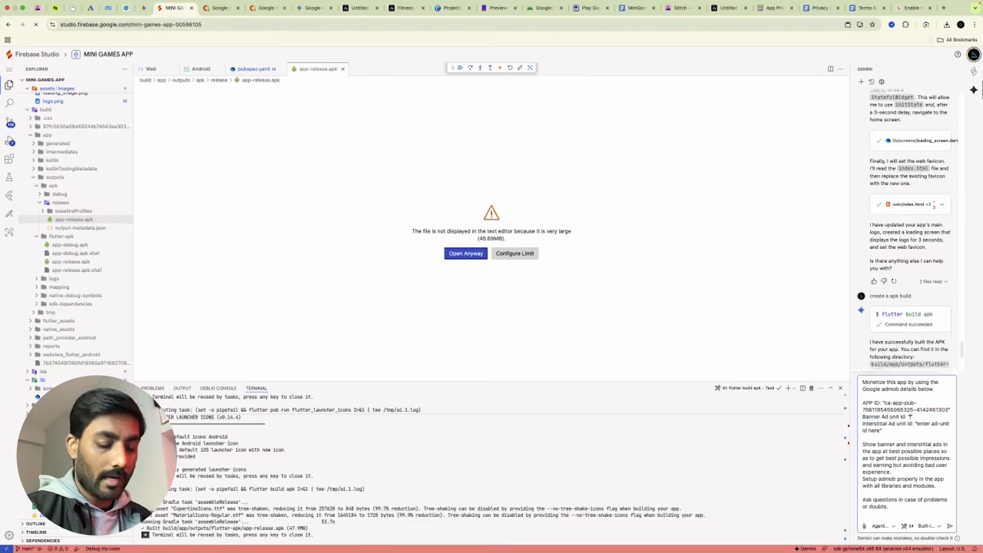
{"action": "key", "text": "super+v"}
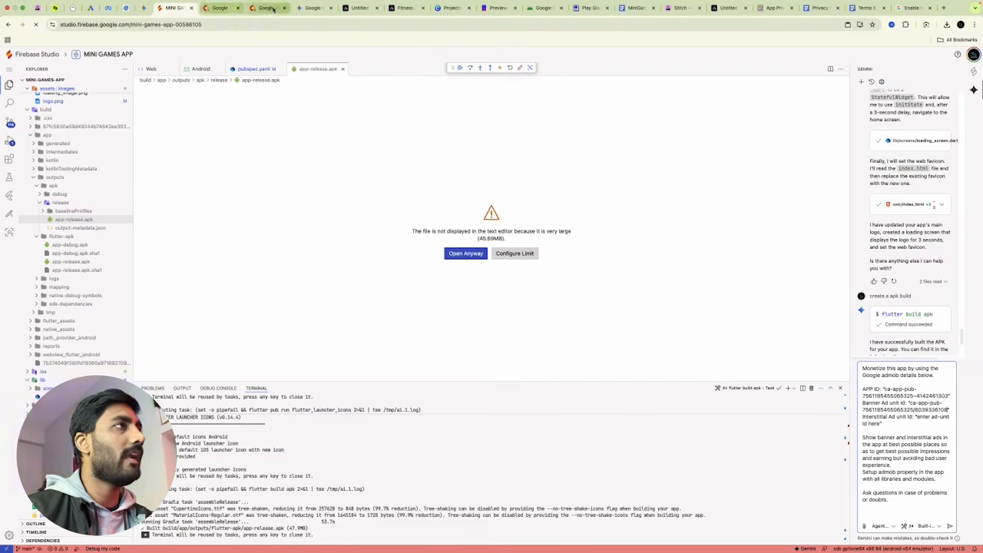
Copy the Interstitial ad unit ID from AdMob and paste it over the second placeholder.
{"action": "left_click", "coordinate": [266, 8]}
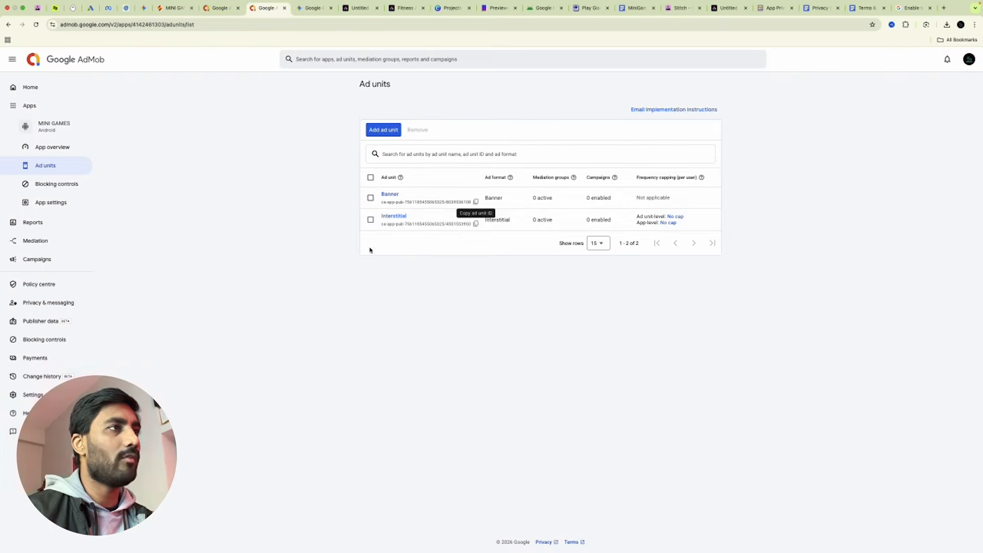
{"action": "left_click", "coordinate": [475, 225]}
{"action": "left_click", "coordinate": [181, 5]}
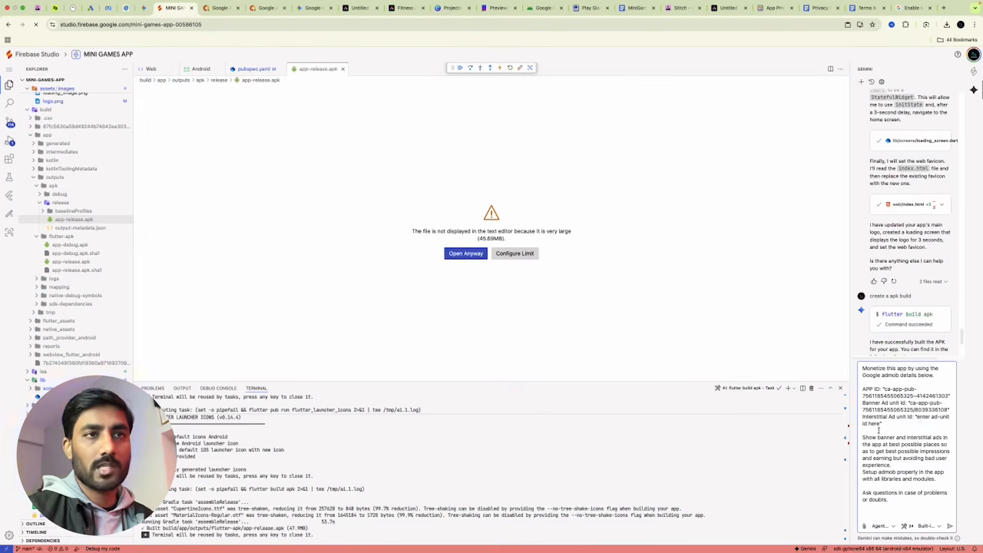
{"action": "left_click_drag", "start_coordinate": [917, 416], "coordinate": [877, 423]}
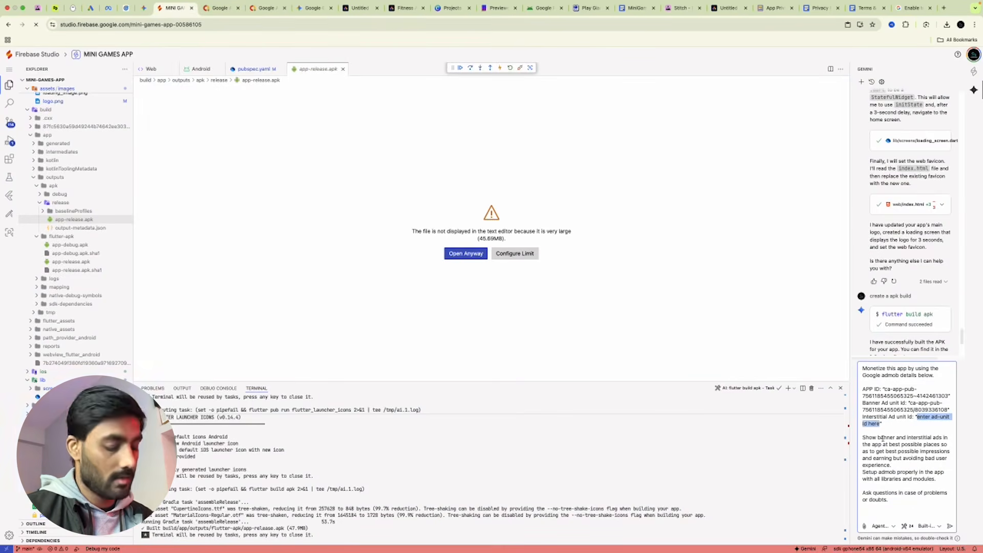
{"action": "key", "text": "super+v"}
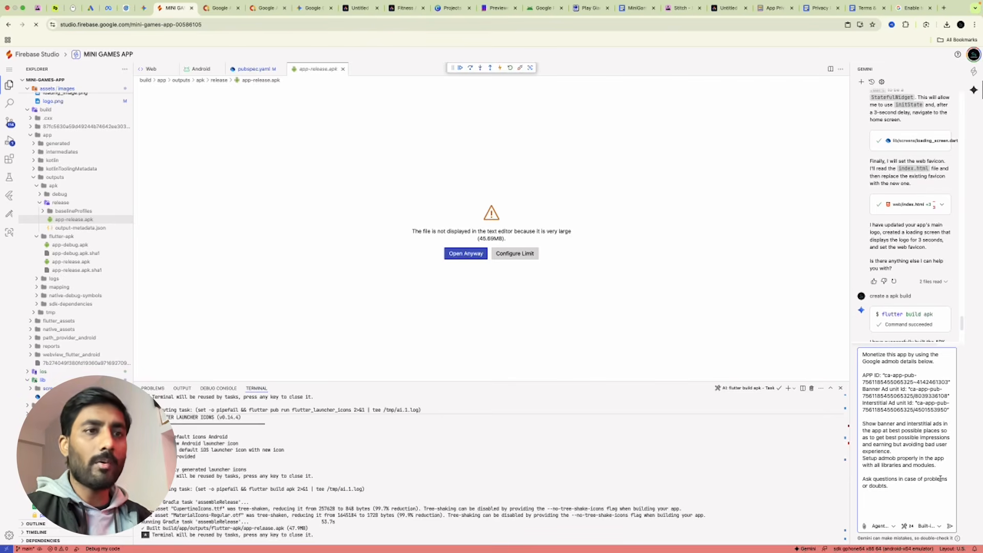
{"action": "left_click", "coordinate": [267, 9]}
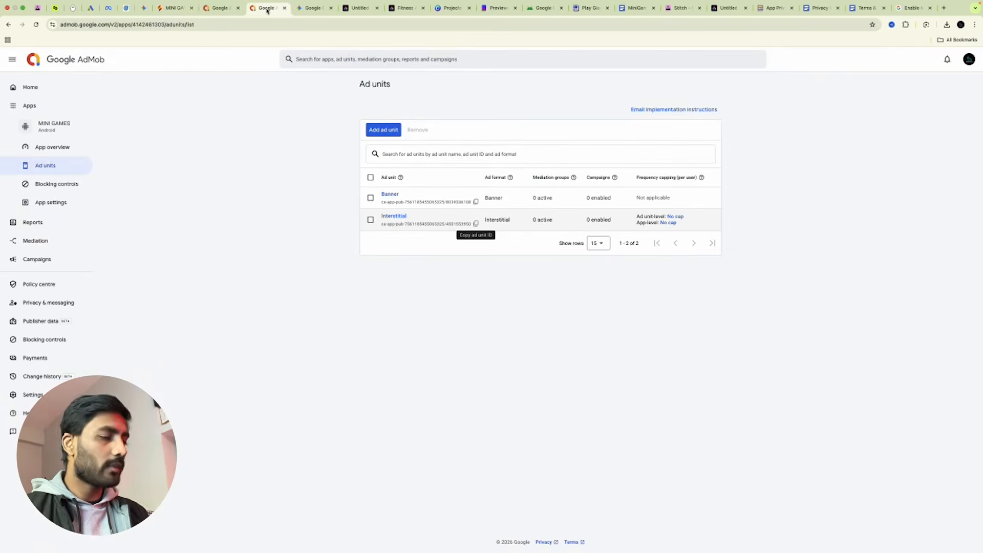
Go to AdMob Settings' test devices and start adding a new device.
{"action": "left_click", "coordinate": [19, 394]}
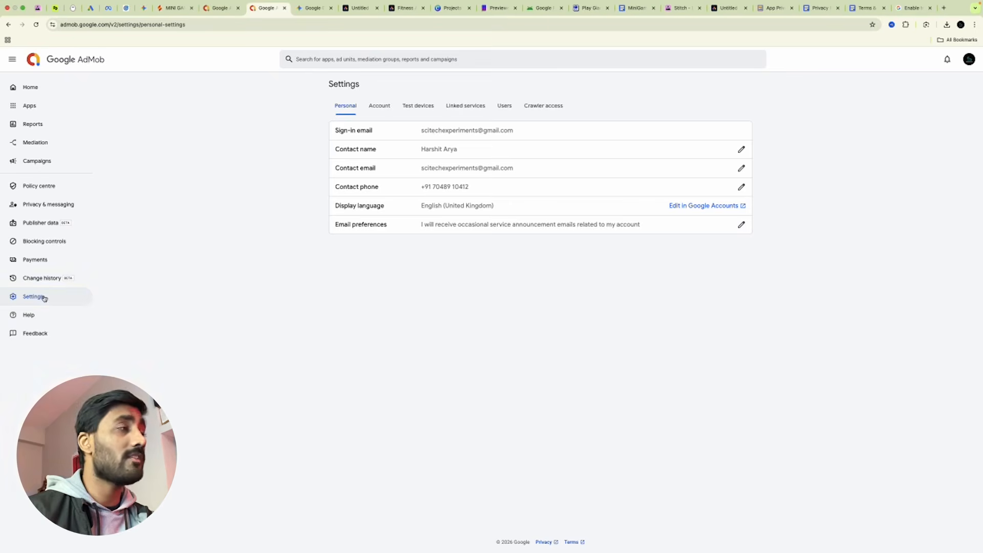
{"action": "left_click", "coordinate": [420, 106]}
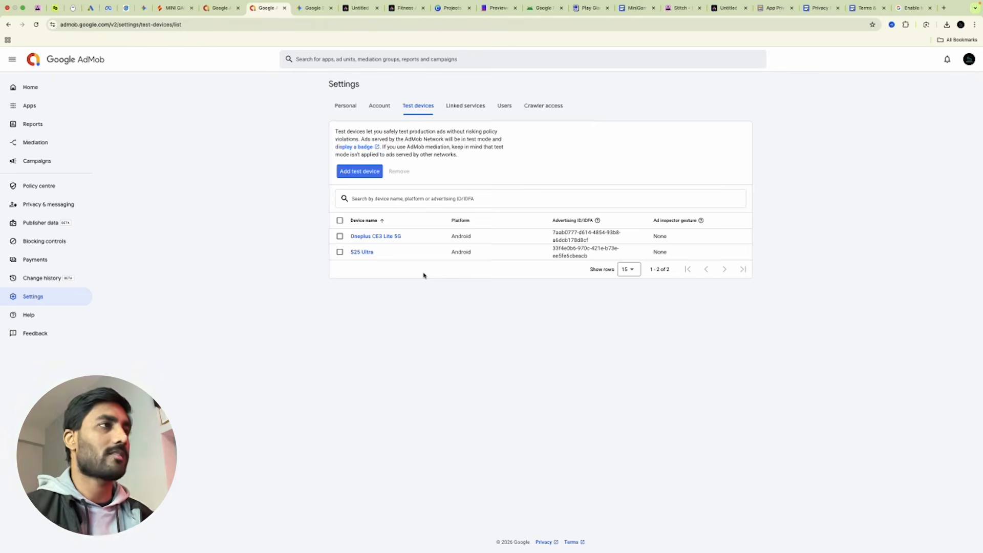
{"action": "left_click", "coordinate": [358, 171]}
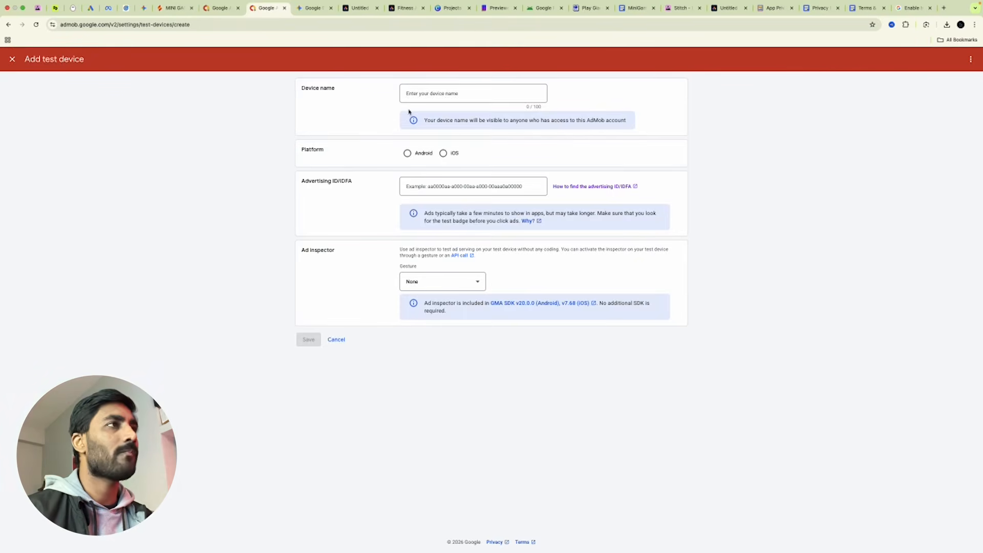
Name the test device S25, set platform Android, and open help on finding the advertising ID.
{"action": "left_click", "coordinate": [412, 94]}
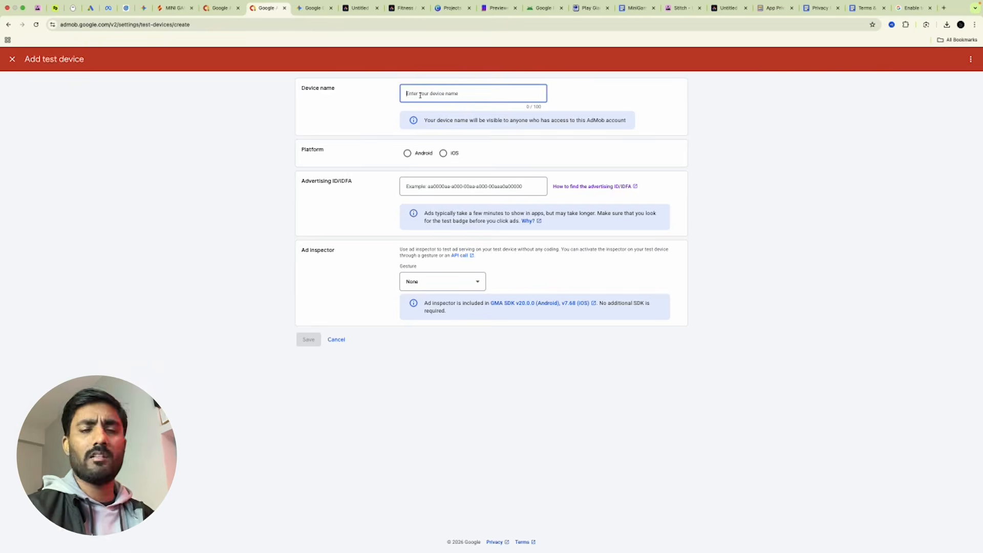
{"action": "key", "text": "Caps_Lock"}
{"action": "type", "text": "S25"}
{"action": "left_click", "coordinate": [416, 156]}
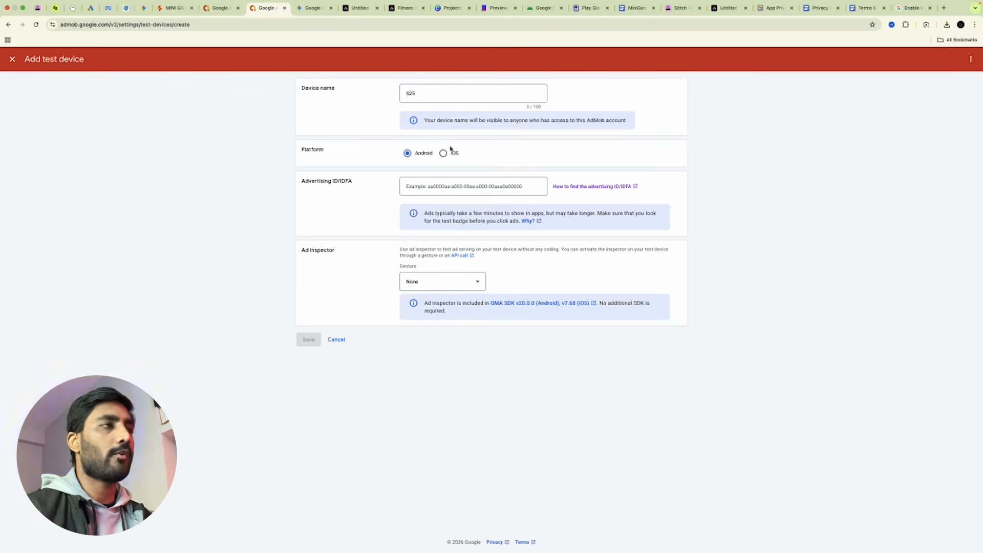
{"action": "left_click", "coordinate": [416, 187]}
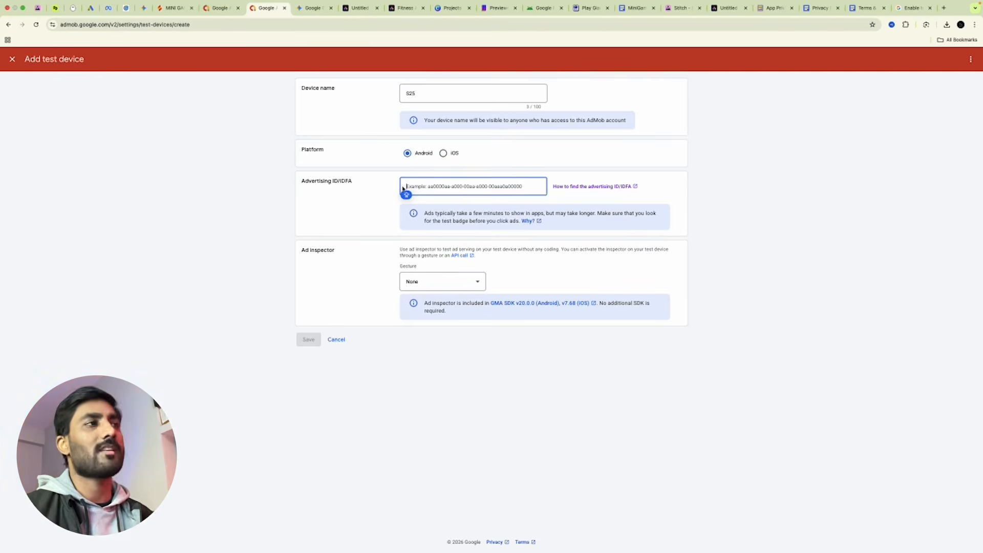
{"action": "left_click", "coordinate": [563, 186]}
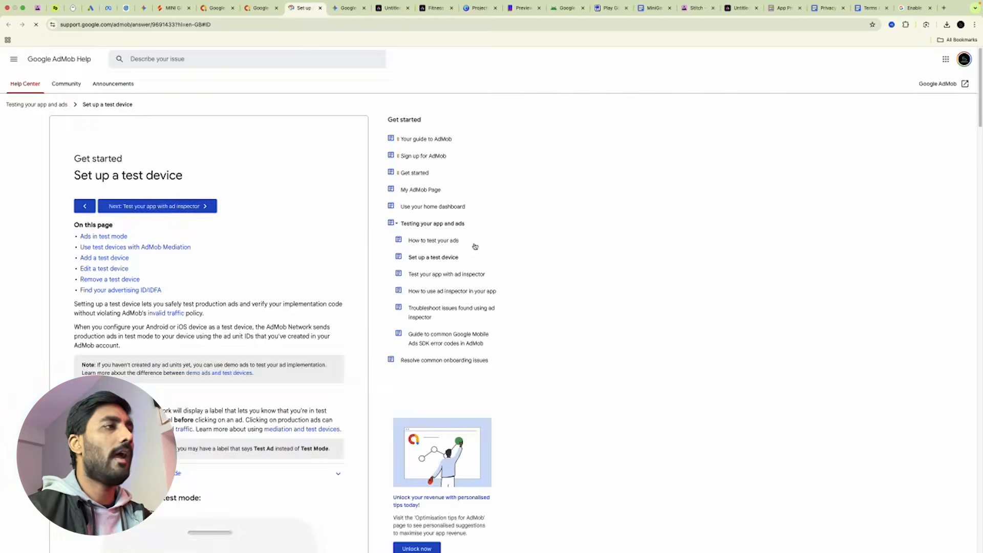
{"action": "scroll", "coordinate": [481, 253], "scroll_direction": "up", "scroll_amount": 4}
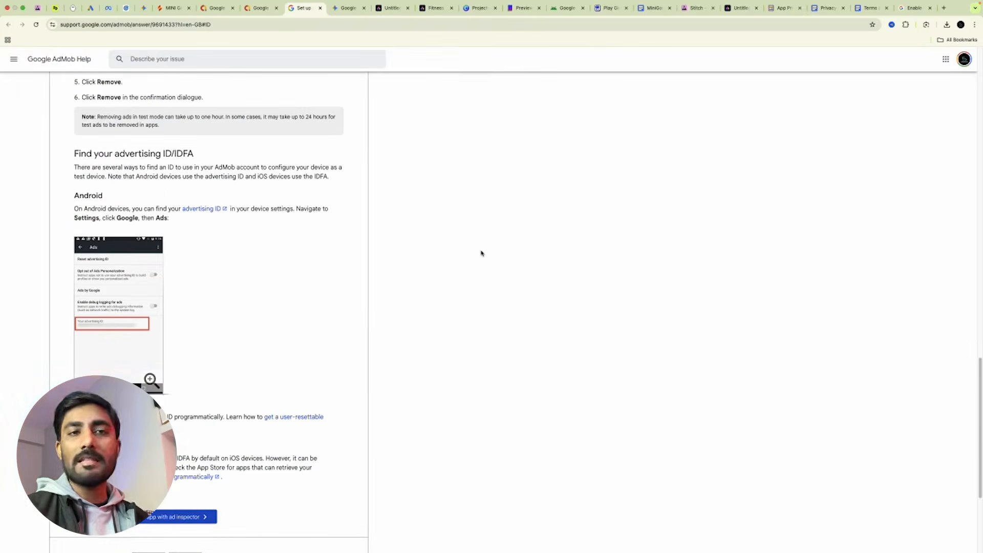
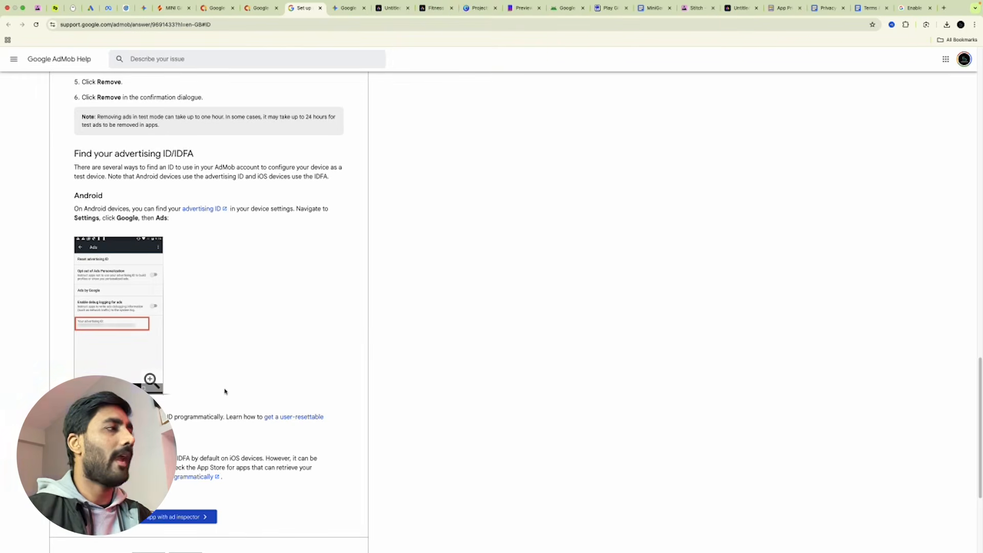
Cancel adding the S25 test device in AdMob and return to the Mini Games project in Firebase Studio.
{"action": "left_click", "coordinate": [261, 8]}
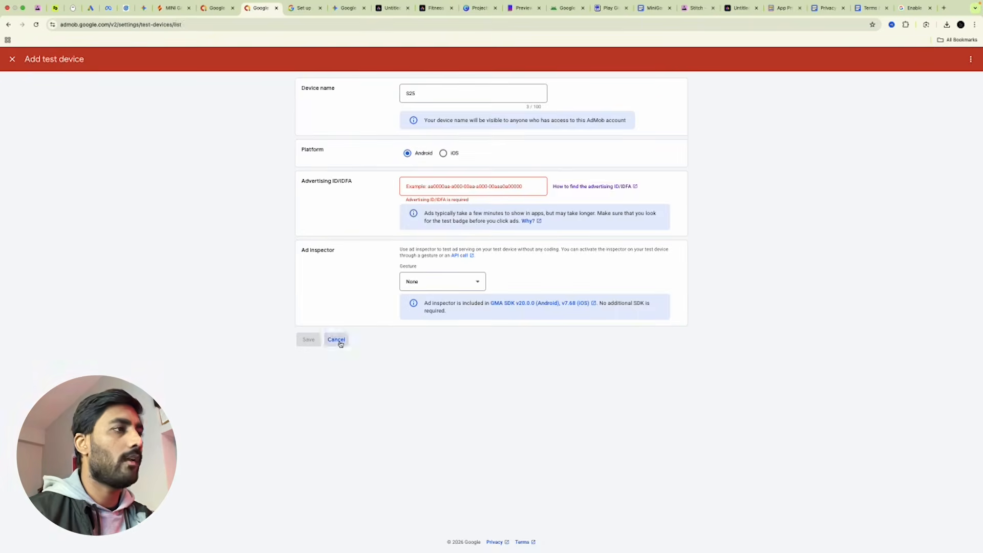
{"action": "left_click", "coordinate": [337, 340]}
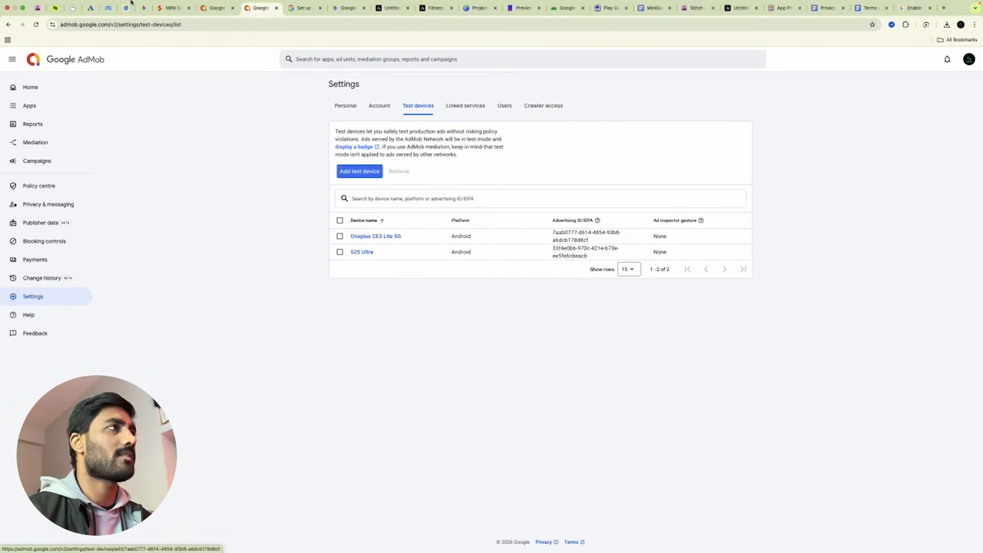
{"action": "left_click", "coordinate": [173, 7]}
{"action": "left_click", "coordinate": [465, 337]}
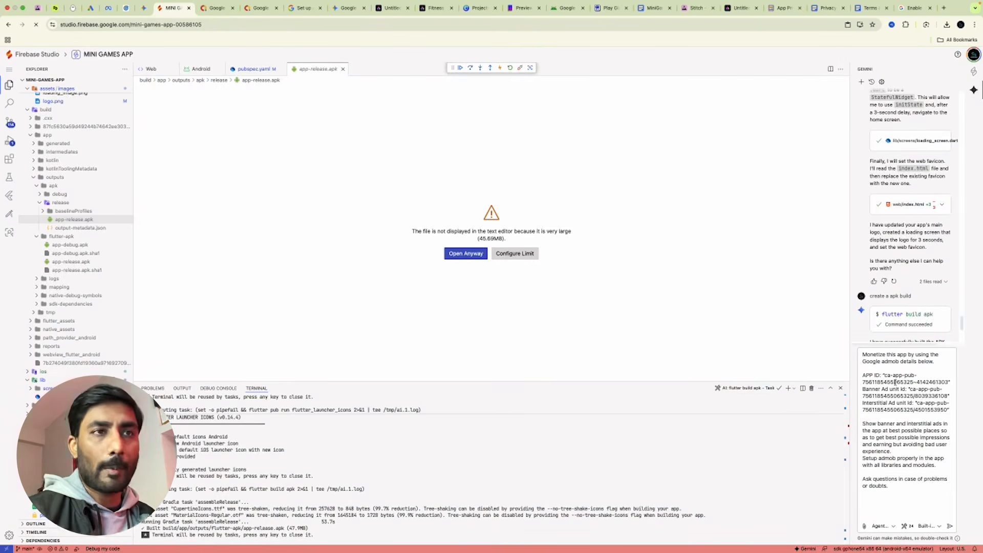
Send Gemini the AdMob banner and interstitial ads request and run its google_mobile_ads package command.
{"action": "left_click", "coordinate": [951, 525]}
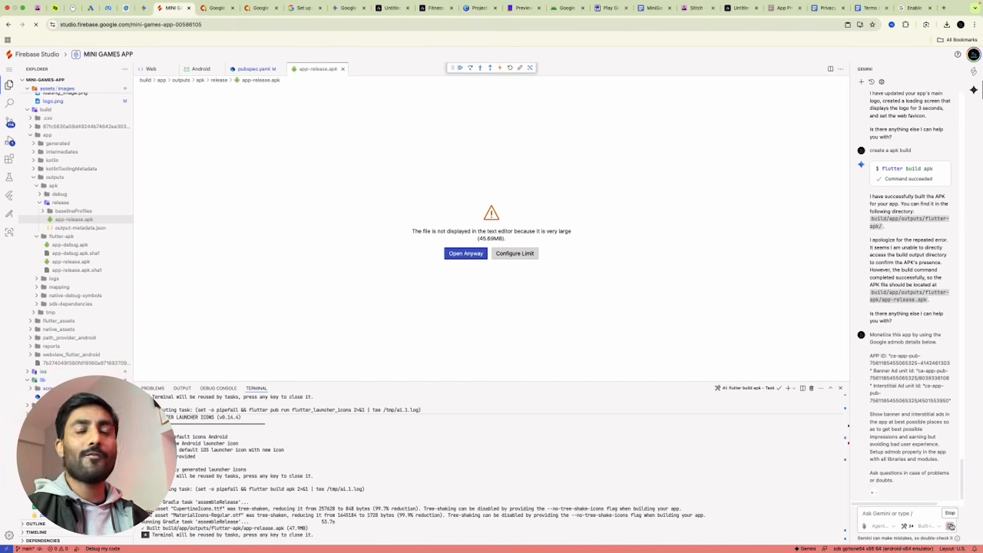
{"action": "left_click", "coordinate": [215, 7]}
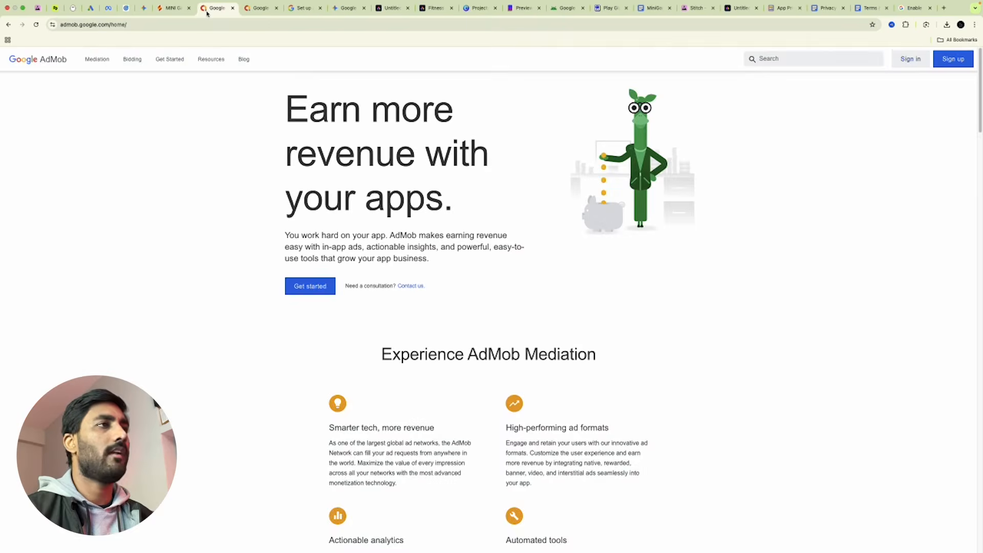
{"action": "left_click", "coordinate": [258, 8]}
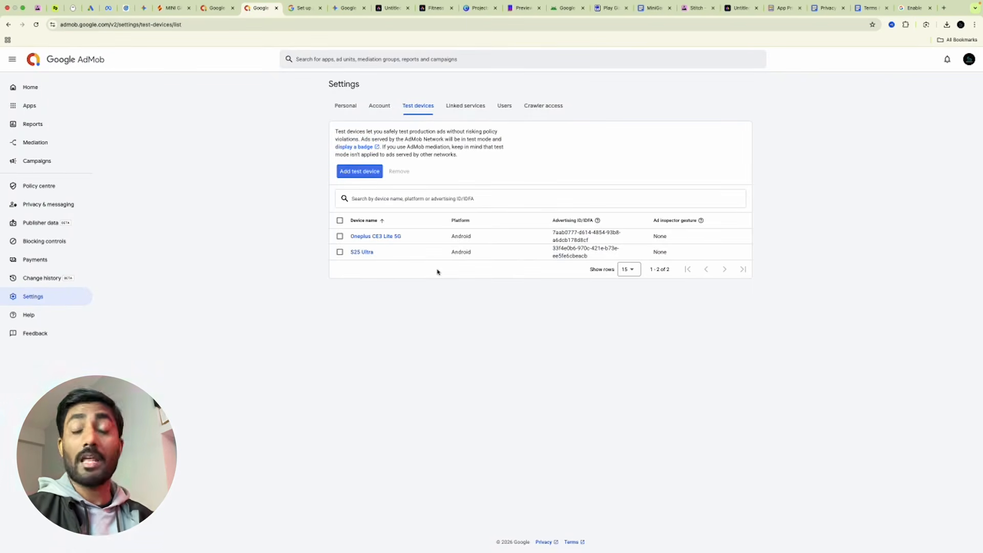
{"action": "left_click", "coordinate": [171, 7]}
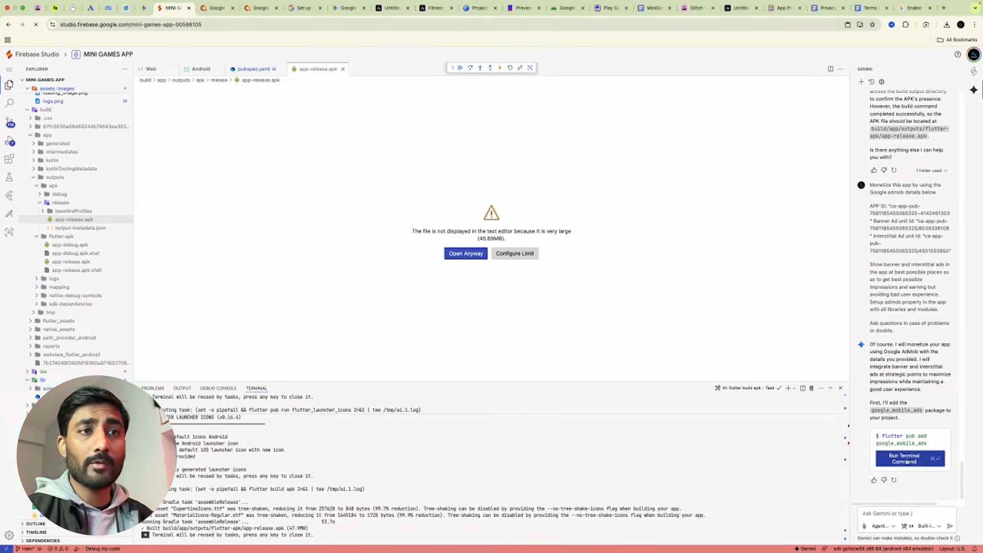
{"action": "left_click", "coordinate": [906, 462]}
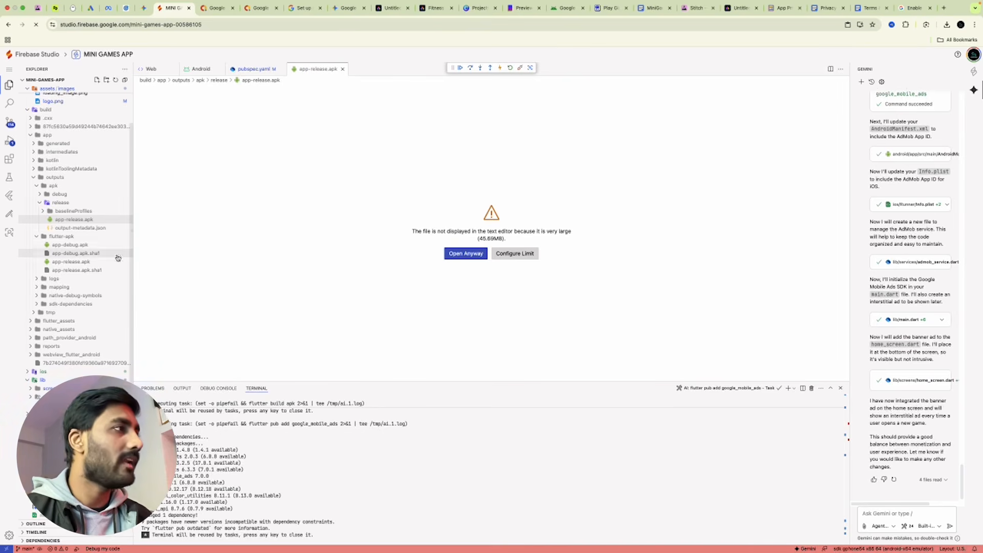
Ask Gemini to 'GENERATE UPDATED APP', rebuilding the release APK as version 1.1.0+2.
{"action": "left_click", "coordinate": [72, 220]}
{"action": "left_click", "coordinate": [73, 220]}
{"action": "right_click", "coordinate": [72, 220]}
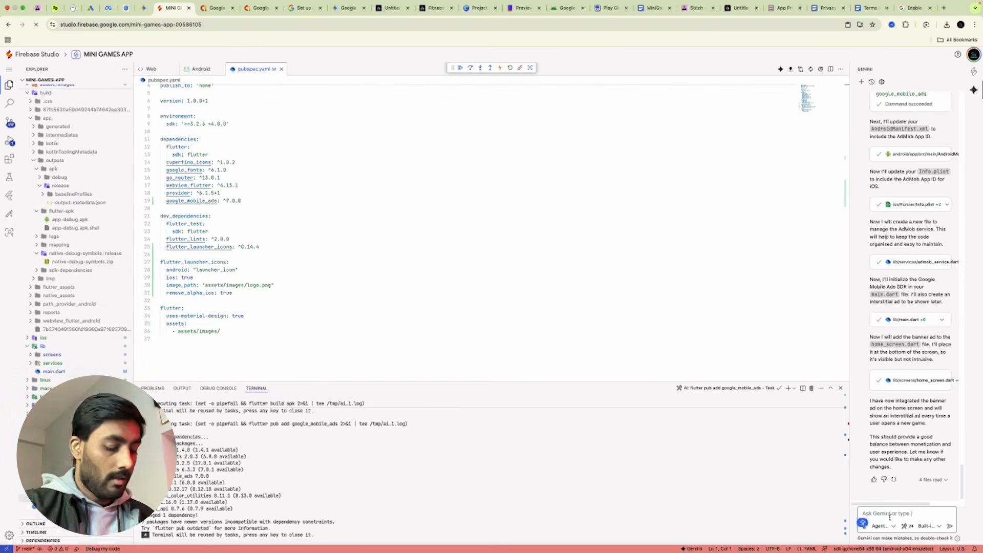
{"action": "left_click", "coordinate": [889, 516]}
{"action": "type", "text": "GEN"}
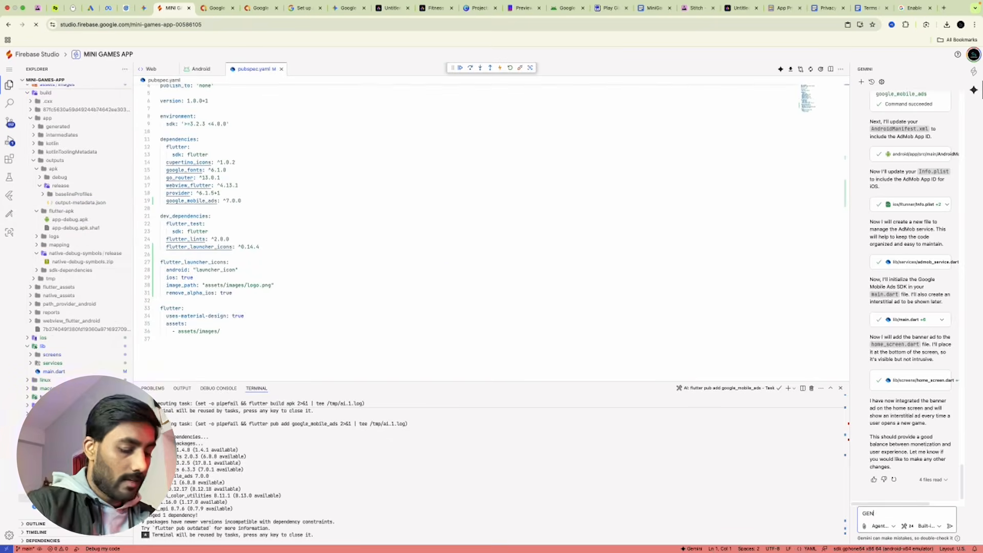
{"action": "type", "text": "ERATE UPDATED"}
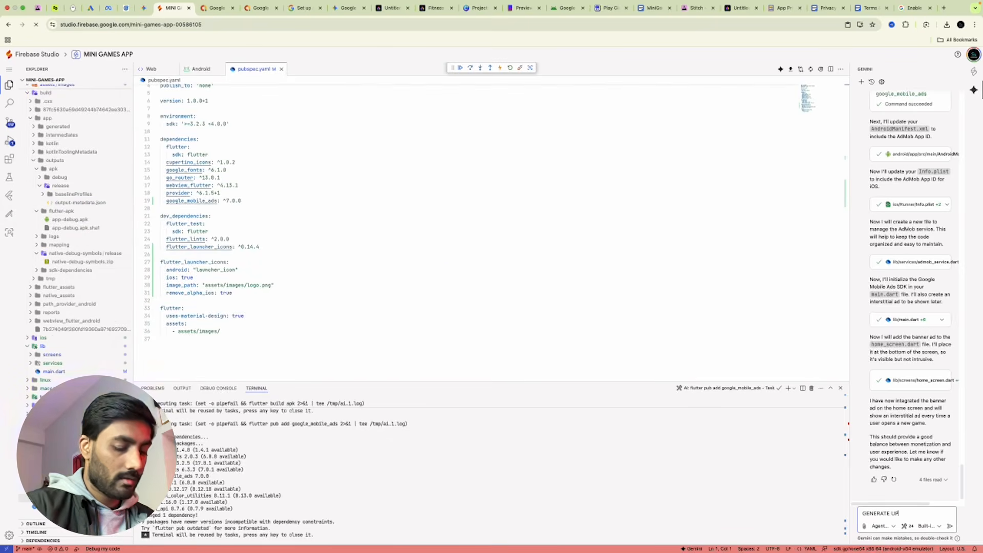
{"action": "type", "text": " APP"}
{"action": "key", "text": "Return"}
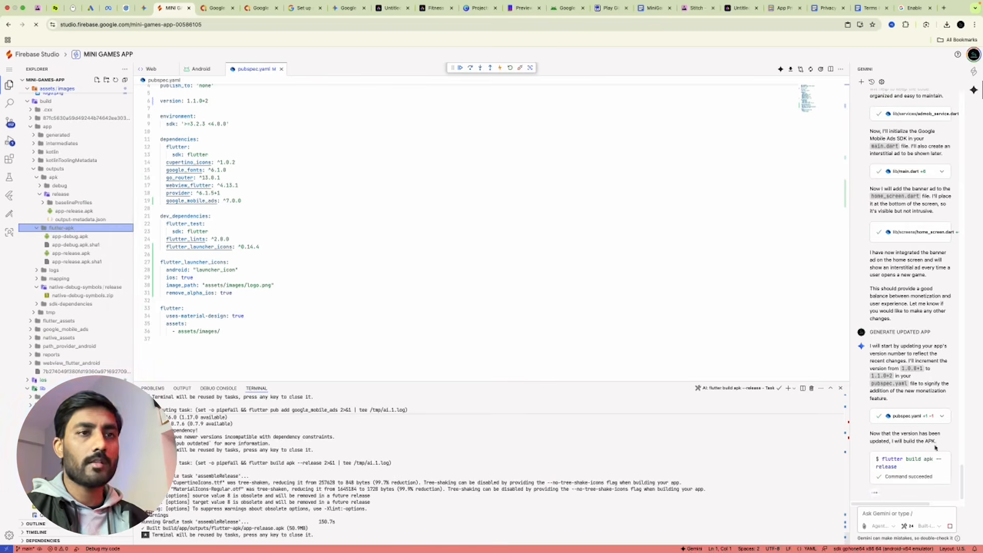
Download the newly built app-release.apk to the computer.
{"action": "left_click", "coordinate": [73, 211]}
{"action": "right_click", "coordinate": [73, 213]}
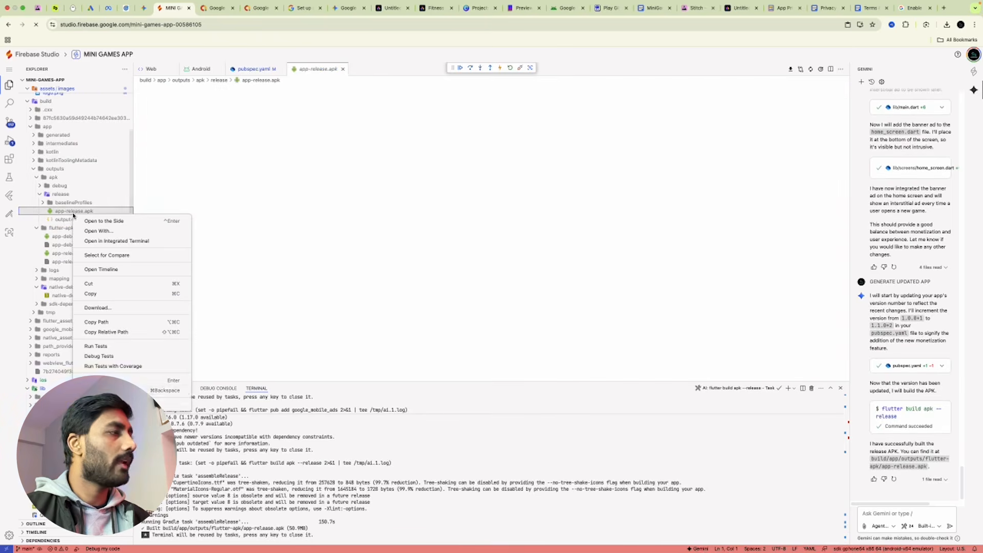
{"action": "left_click", "coordinate": [496, 324]}
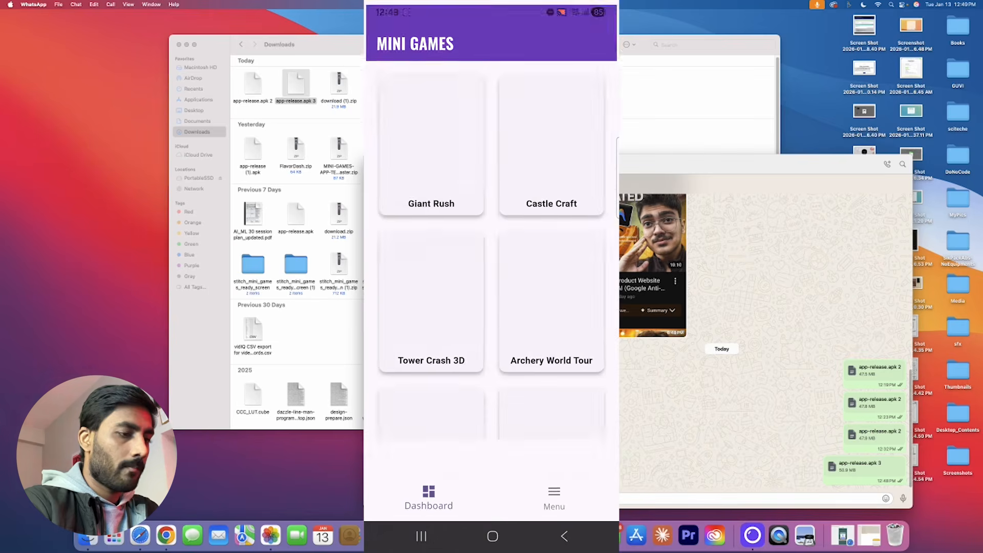
Scroll the game list, close the Giant Rush test ad, and exit the game to the home screen.
{"action": "scroll", "coordinate": [491, 251], "scroll_direction": "down", "scroll_amount": 8}
{"action": "scroll", "coordinate": [491, 251], "scroll_direction": "up", "scroll_amount": 8}
{"action": "scroll", "coordinate": [491, 251], "scroll_direction": "down", "scroll_amount": 8}
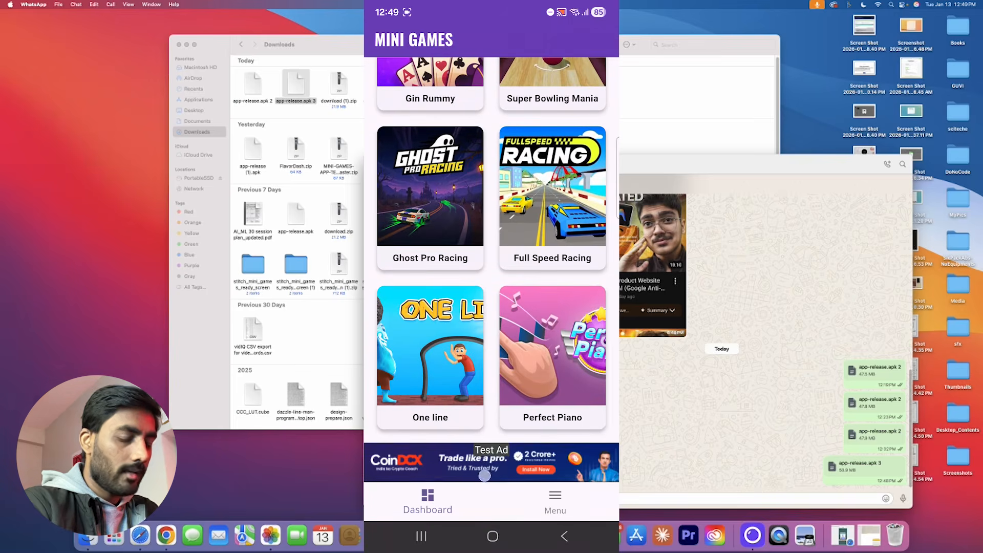
{"action": "scroll", "coordinate": [491, 251], "scroll_direction": "up", "scroll_amount": 5}
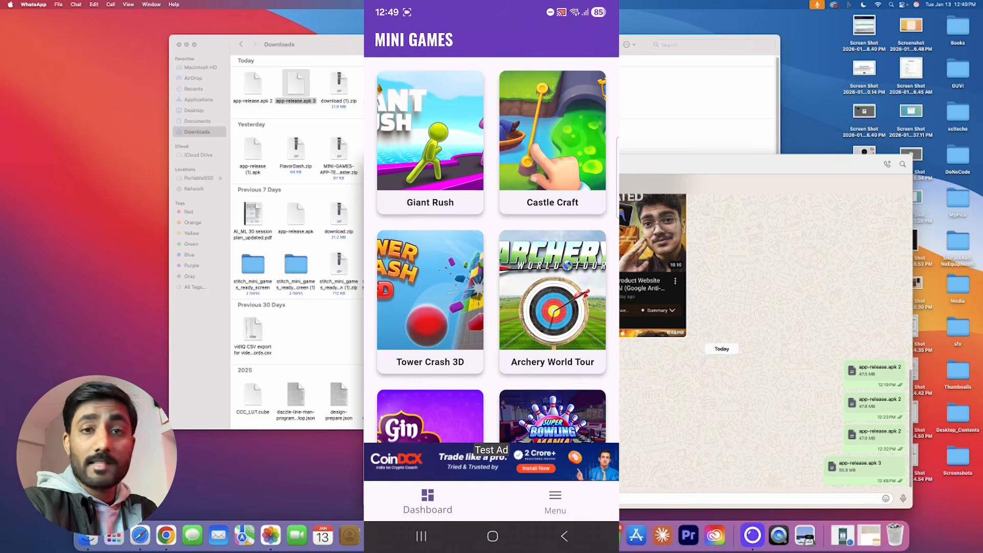
{"action": "scroll", "coordinate": [491, 251], "scroll_direction": "down", "scroll_amount": 8}
{"action": "scroll", "coordinate": [491, 251], "scroll_direction": "up", "scroll_amount": 8}
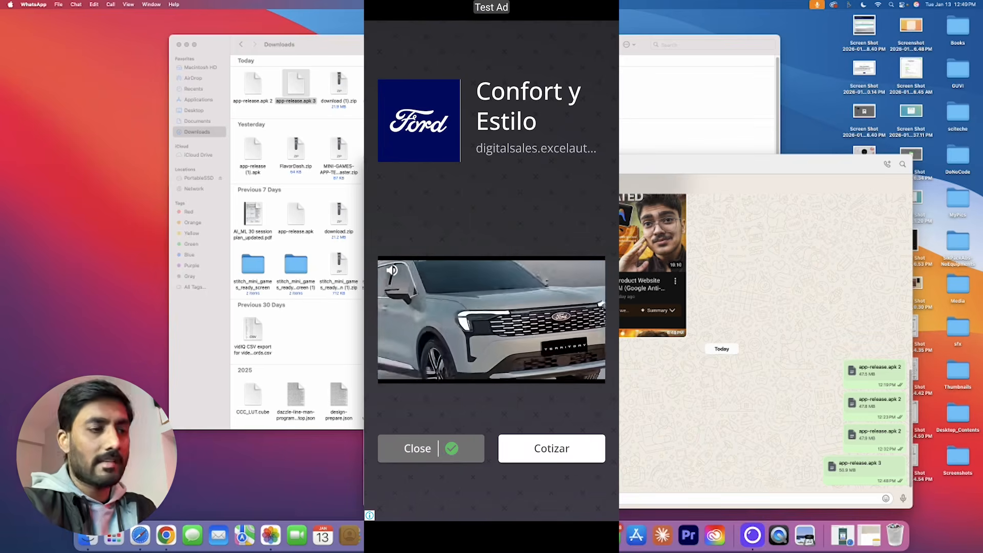
{"action": "left_click", "coordinate": [395, 456]}
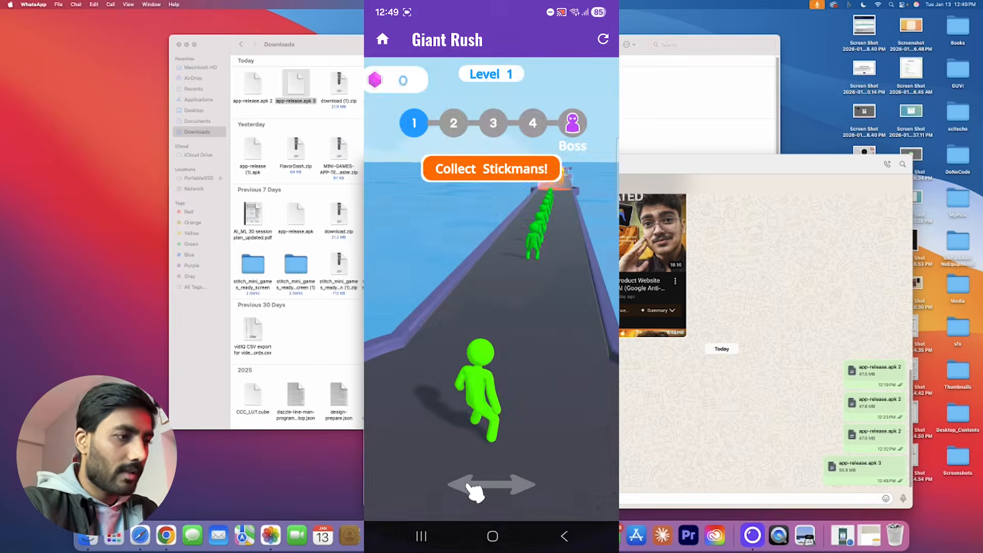
{"action": "left_click", "coordinate": [382, 40]}
{"action": "left_click", "coordinate": [555, 308]}
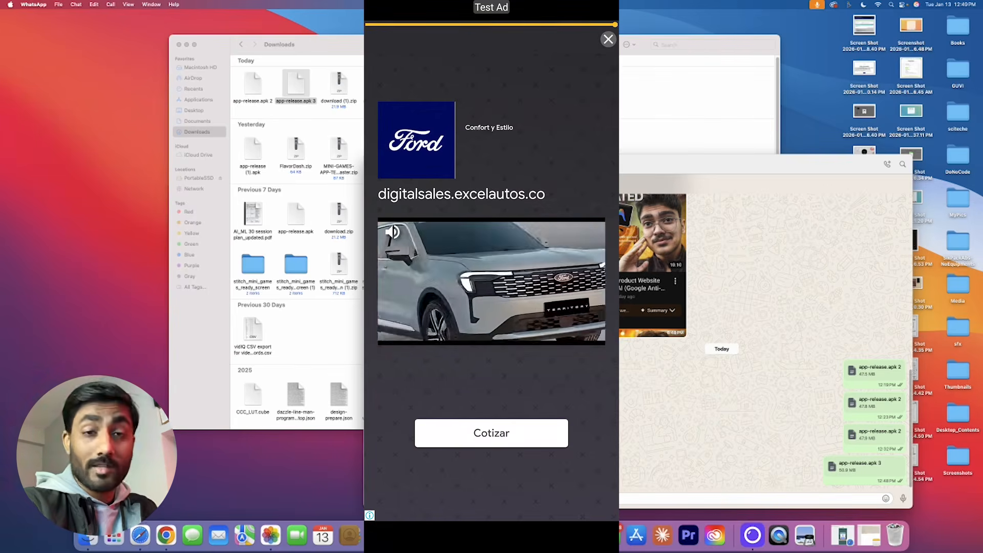
Close the Archery World Tour test ad, exit to home, then return to the publishing notes document.
{"action": "left_click", "coordinate": [607, 40]}
{"action": "left_click", "coordinate": [382, 40]}
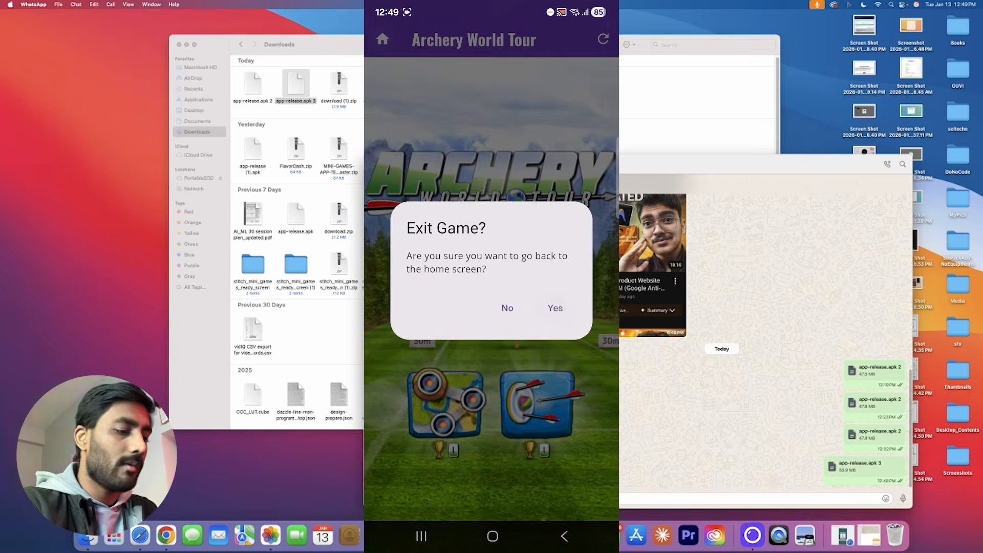
{"action": "left_click", "coordinate": [554, 308]}
{"action": "scroll", "coordinate": [491, 256], "scroll_direction": "down", "scroll_amount": 5}
{"action": "scroll", "coordinate": [492, 256], "scroll_direction": "up", "scroll_amount": 5}
{"action": "left_click", "coordinate": [422, 536]}
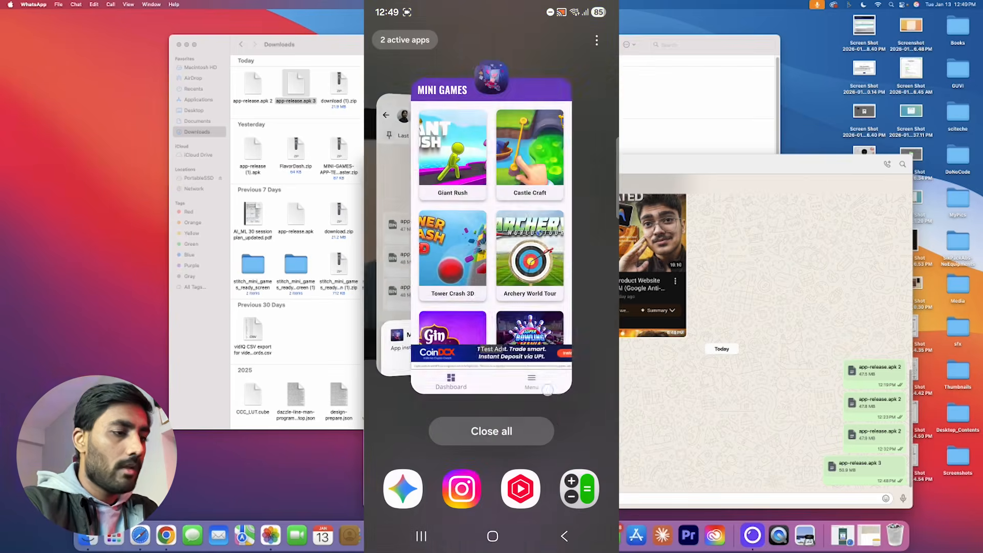
{"action": "left_click_drag", "start_coordinate": [546, 399], "coordinate": [601, 397]}
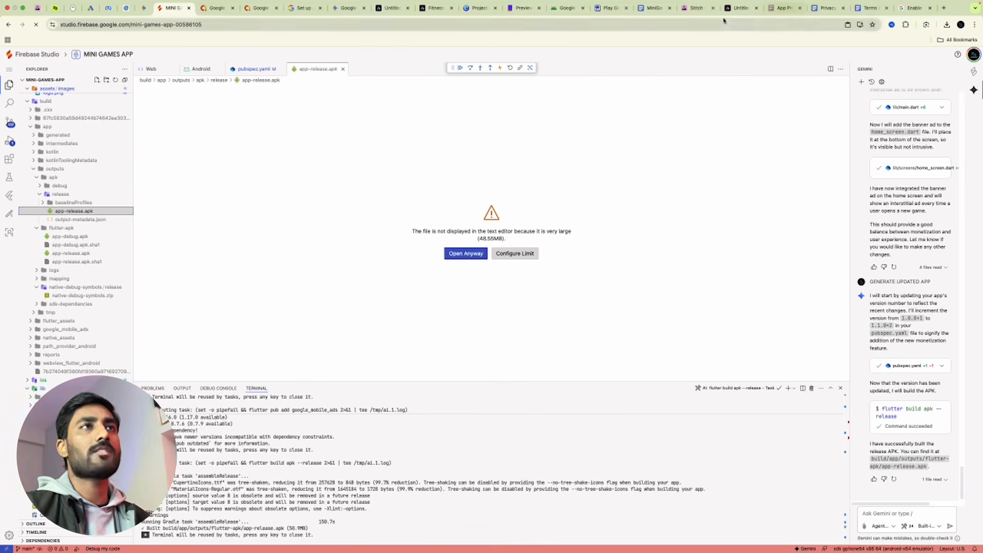
{"action": "left_click", "coordinate": [651, 8]}
Highlight the App Name, Package Name, App Icon size and Privacy Policy requirements, then view the Privacy Policy doc.
{"action": "scroll", "coordinate": [464, 277], "scroll_direction": "up", "scroll_amount": 10}
{"action": "scroll", "coordinate": [464, 277], "scroll_direction": "up", "scroll_amount": 15}
{"action": "left_click_drag", "start_coordinate": [382, 316], "coordinate": [412, 319]}
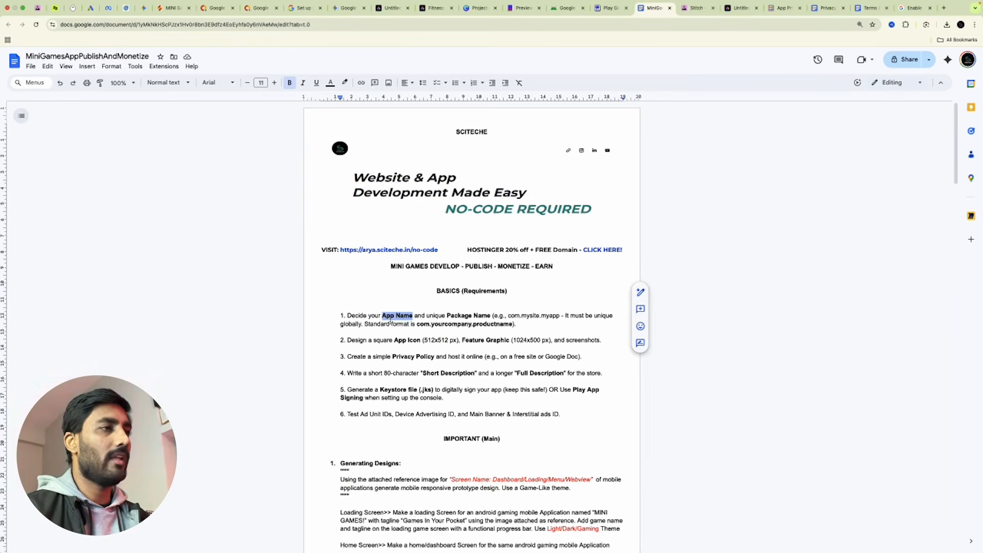
{"action": "left_click_drag", "start_coordinate": [447, 316], "coordinate": [490, 316]}
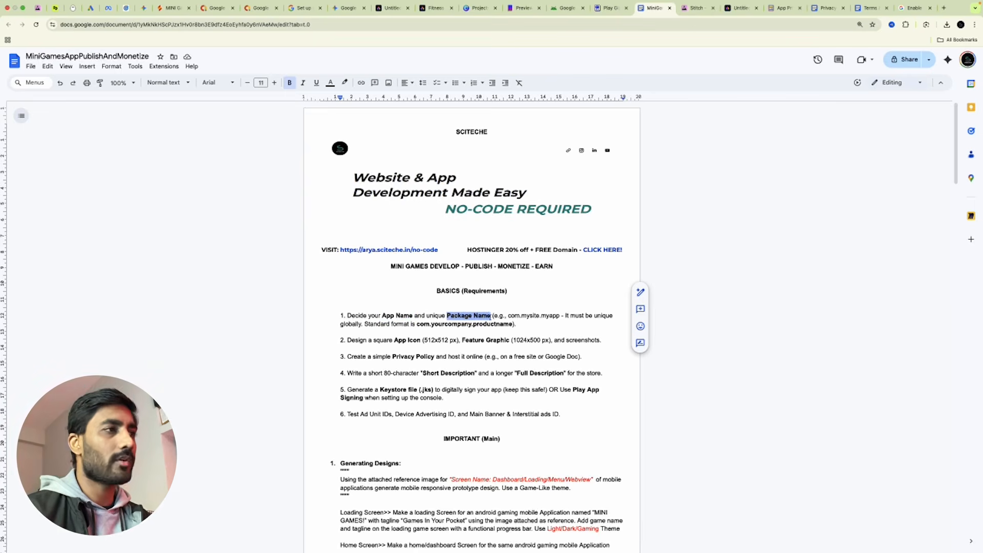
{"action": "left_click_drag", "start_coordinate": [394, 340], "coordinate": [461, 344]}
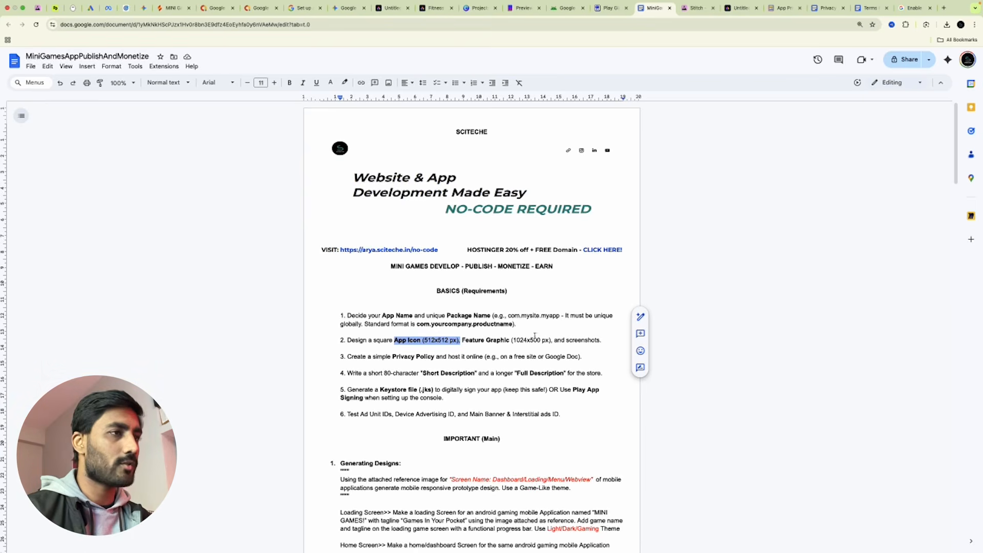
{"action": "left_click_drag", "start_coordinate": [392, 356], "coordinate": [435, 357]}
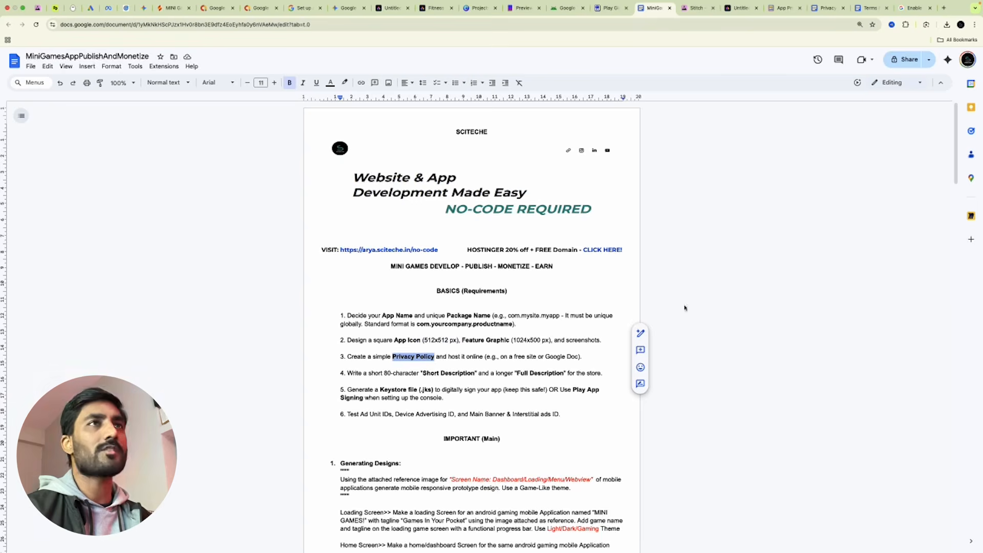
{"action": "left_click", "coordinate": [827, 8]}
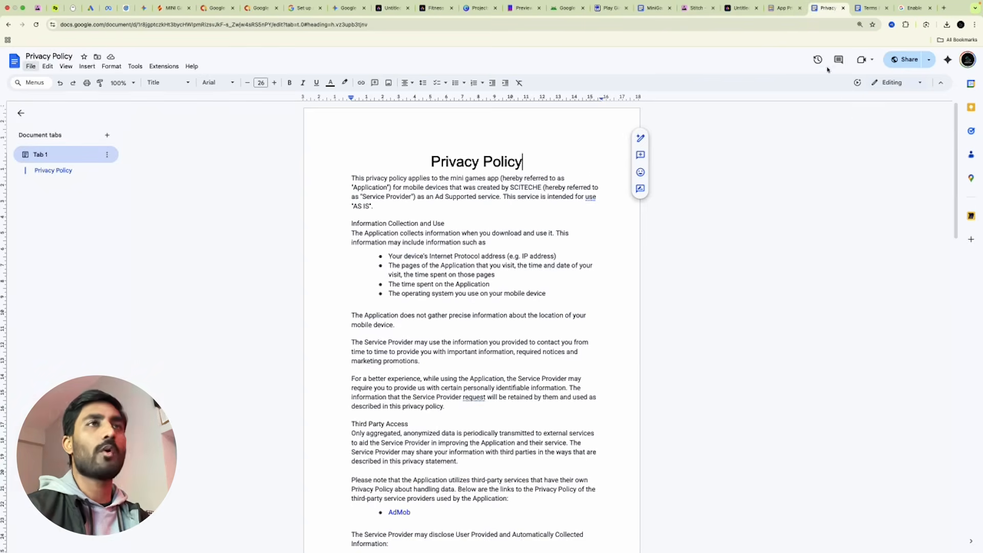
Look over the Terms & Conditions, Privacy Policy Generator and Privacy Policy tabs, then the Full Description requirement.
{"action": "left_click", "coordinate": [872, 8]}
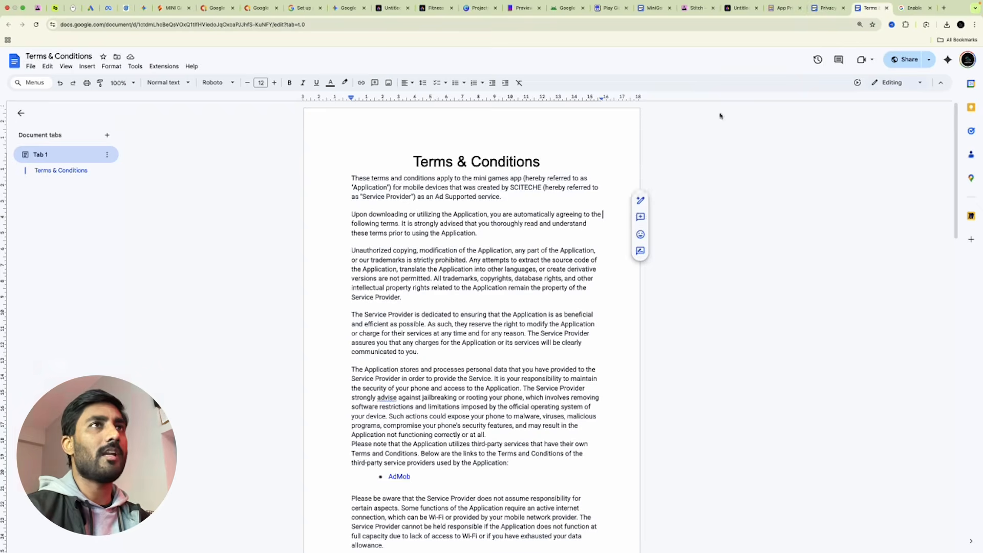
{"action": "left_click", "coordinate": [783, 9]}
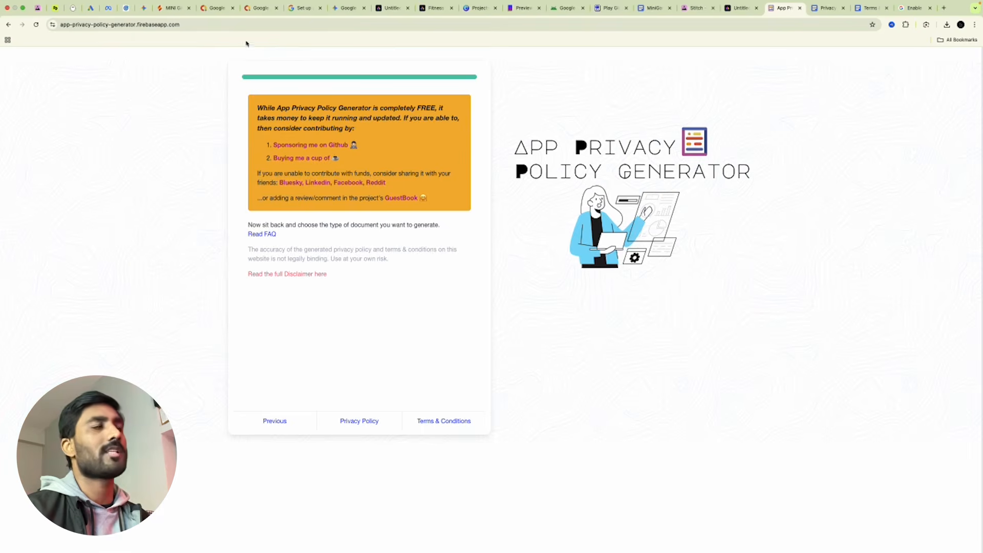
{"action": "left_click", "coordinate": [822, 9]}
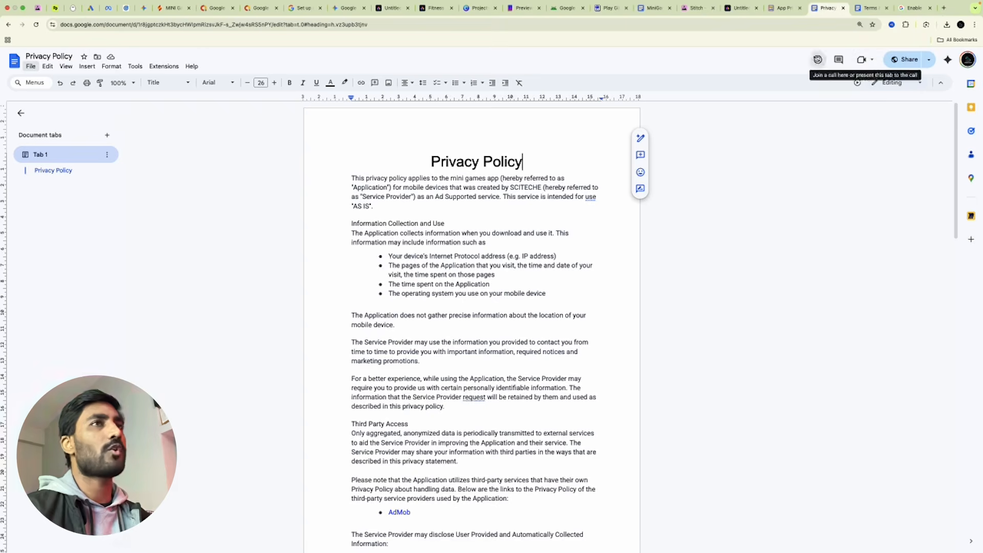
{"action": "left_click", "coordinate": [653, 8]}
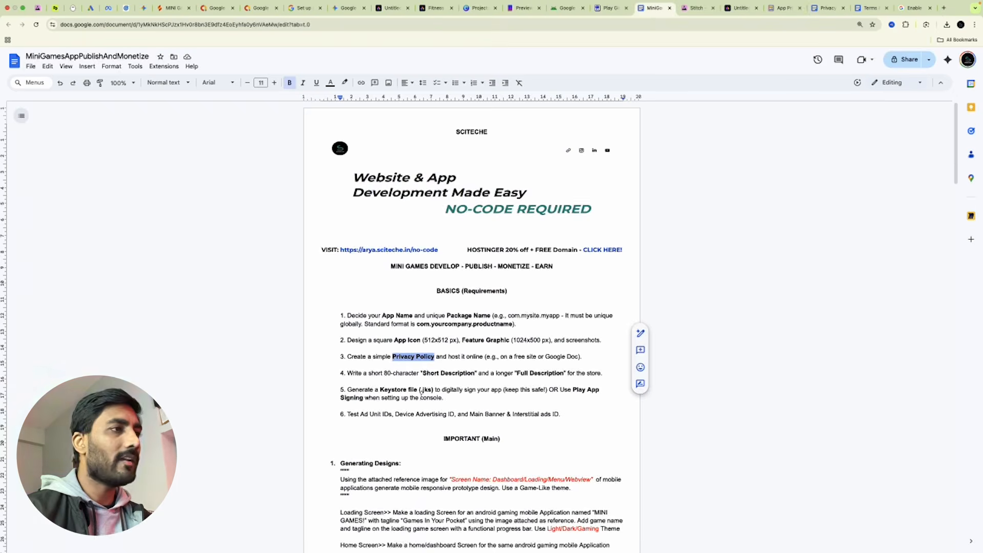
{"action": "scroll", "coordinate": [421, 393], "scroll_direction": "down", "scroll_amount": 1}
{"action": "left_click_drag", "start_coordinate": [423, 369], "coordinate": [475, 370]}
{"action": "left_click_drag", "start_coordinate": [537, 369], "coordinate": [558, 369]}
{"action": "left_click", "coordinate": [531, 371]}
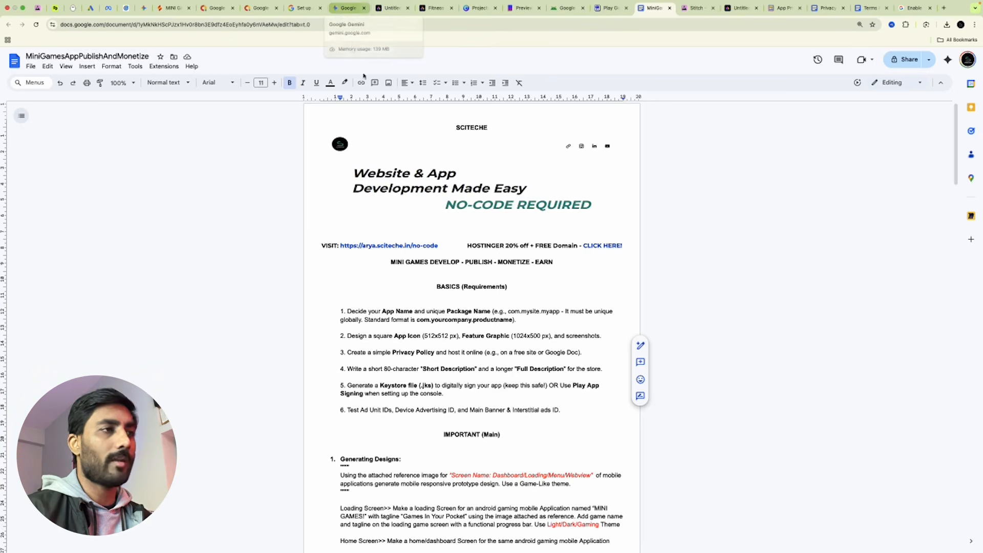
Select the entire app-building prompt under PROMPT I USED for pasting into Gemini.
{"action": "scroll", "coordinate": [458, 353], "scroll_direction": "down", "scroll_amount": 15}
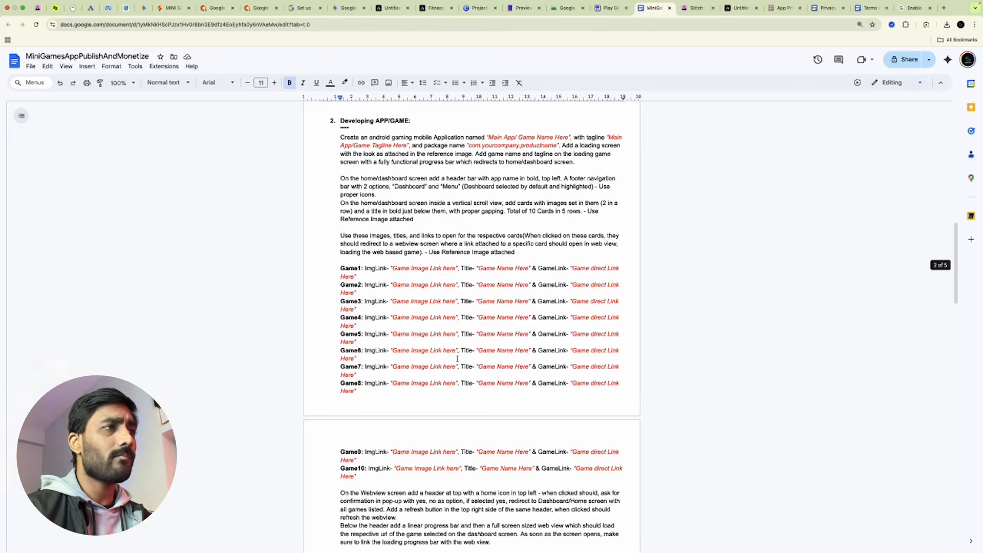
{"action": "scroll", "coordinate": [458, 353], "scroll_direction": "down", "scroll_amount": 10}
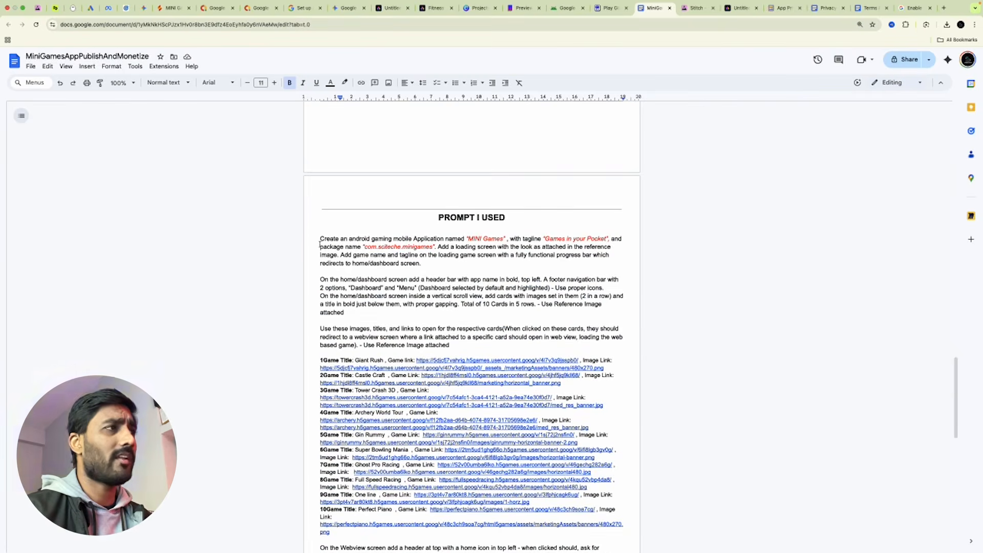
{"action": "left_click_drag", "start_coordinate": [319, 242], "coordinate": [553, 429]}
{"action": "scroll", "coordinate": [512, 333], "scroll_direction": "up", "scroll_amount": 15}
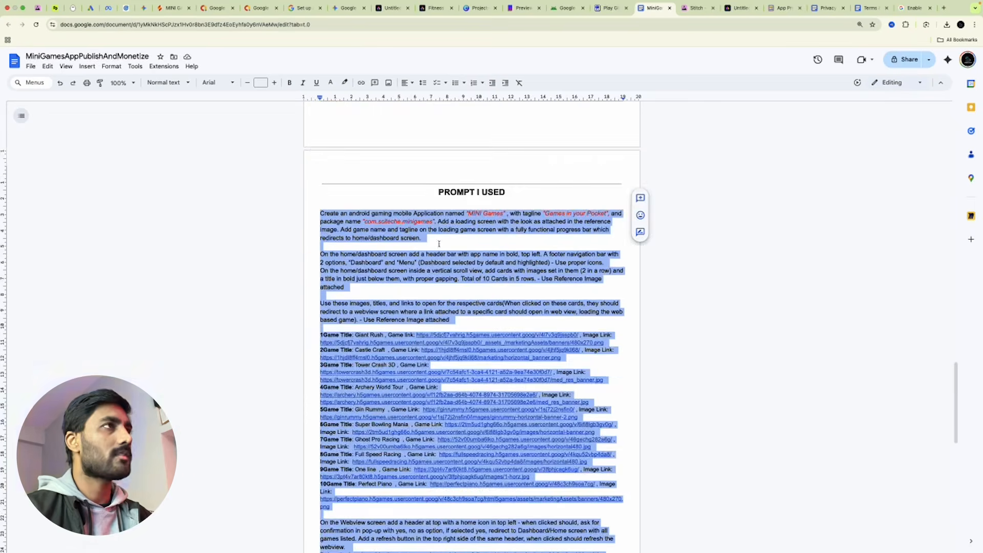
{"action": "left_click", "coordinate": [347, 8]}
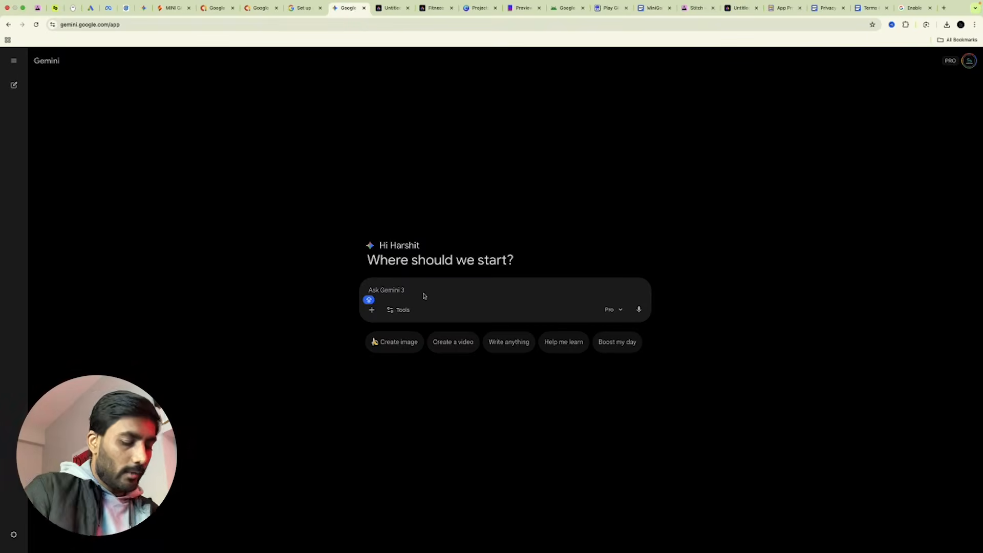
Send Gemini 'I'VE CREATED THIS MINI GAMES APP' with the quoted prompt, requesting short and long descriptions and publishing details.
{"action": "type", "text": "I'VE CREATED"}
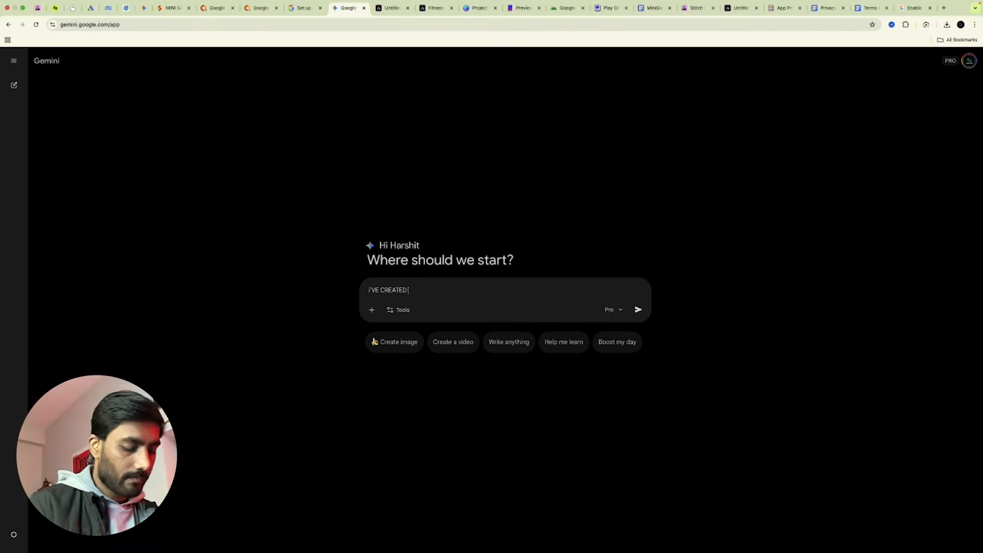
{"action": "type", "text": " THIS MINI GAMES APP"}
{"action": "key", "text": "shift+Return"}
{"action": "key", "text": "shift+Return"}
{"action": "type", "text": "\"\"\""}
{"action": "key", "text": "shift+Return"}
{"action": "key", "text": "super+v"}
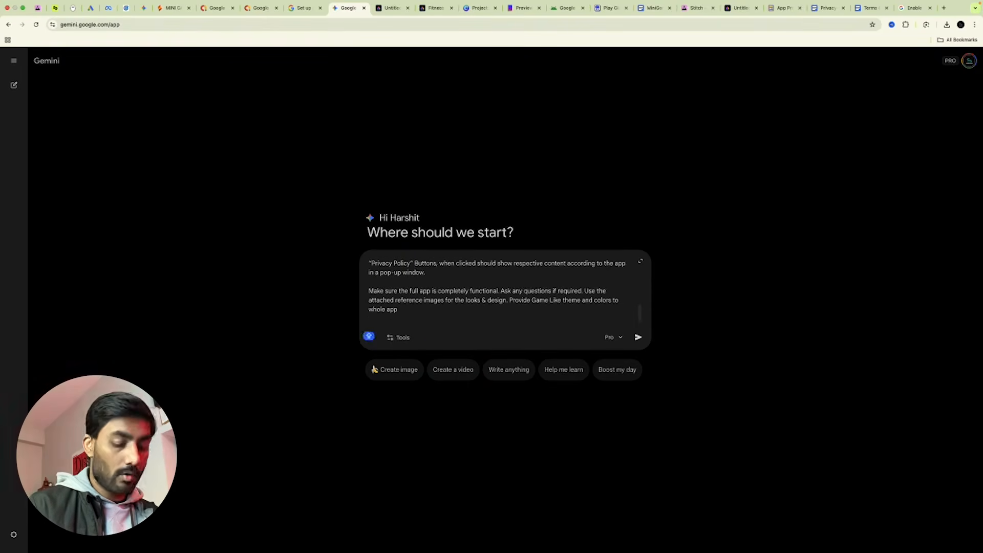
{"action": "scroll", "coordinate": [372, 264], "scroll_direction": "up", "scroll_amount": 10}
{"action": "scroll", "coordinate": [491, 311], "scroll_direction": "down", "scroll_amount": 10}
{"action": "left_click", "coordinate": [368, 320]}
{"action": "type", "text": "Provide"}
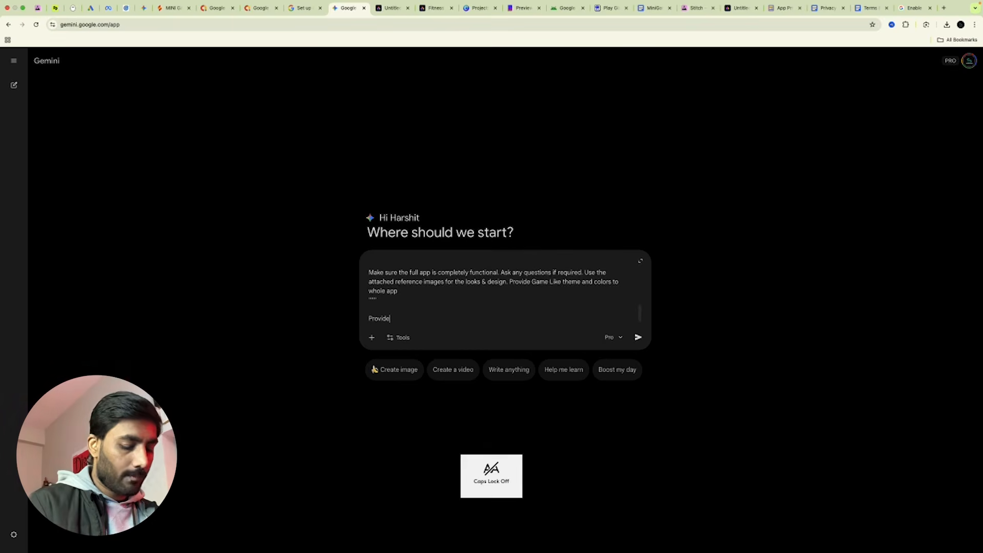
{"action": "type", "text": " me a sho"}
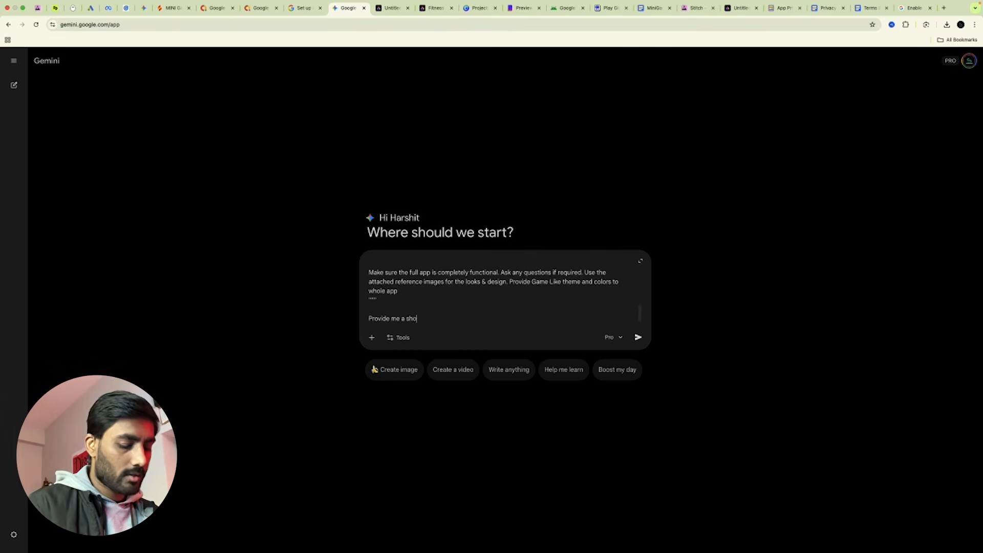
{"action": "type", "text": "rt desc"}
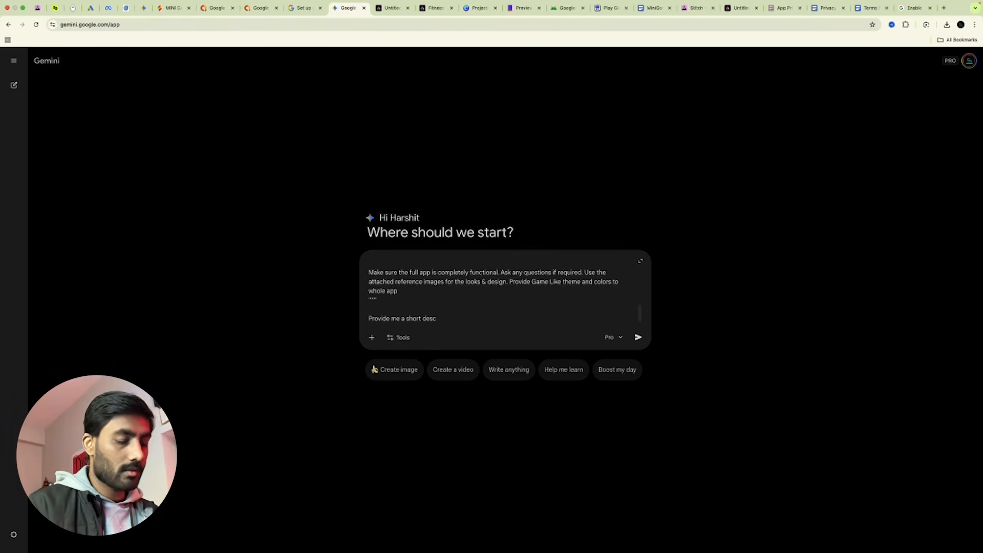
{"action": "type", "text": ". and a long description and all necessary details to publish it on gOOgle play store."}
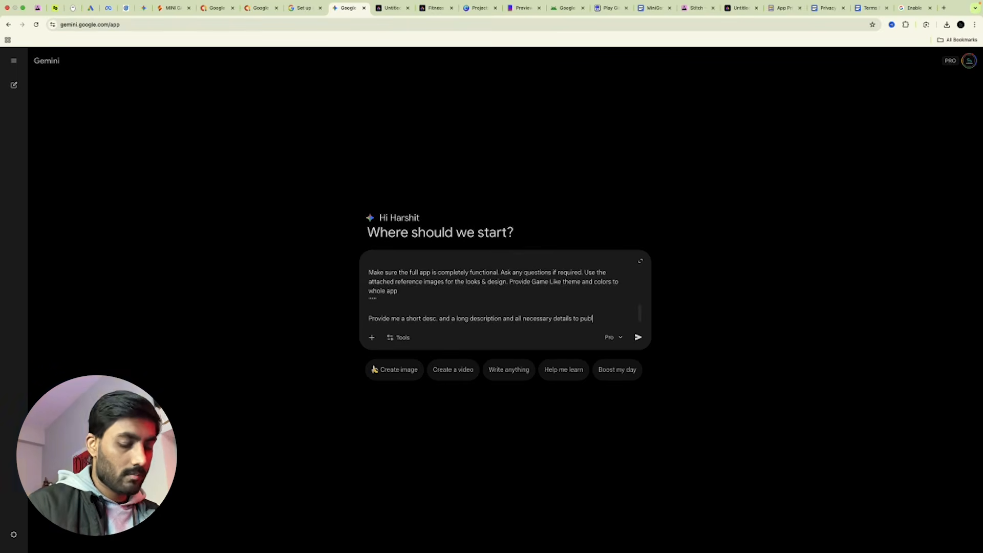
{"action": "key", "text": "Return"}
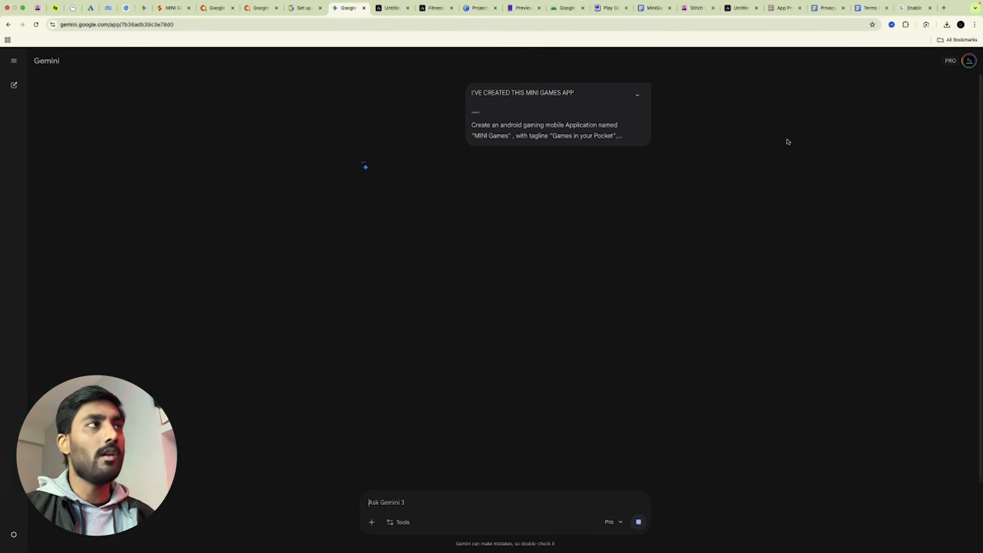
{"action": "left_click", "coordinate": [566, 8]}
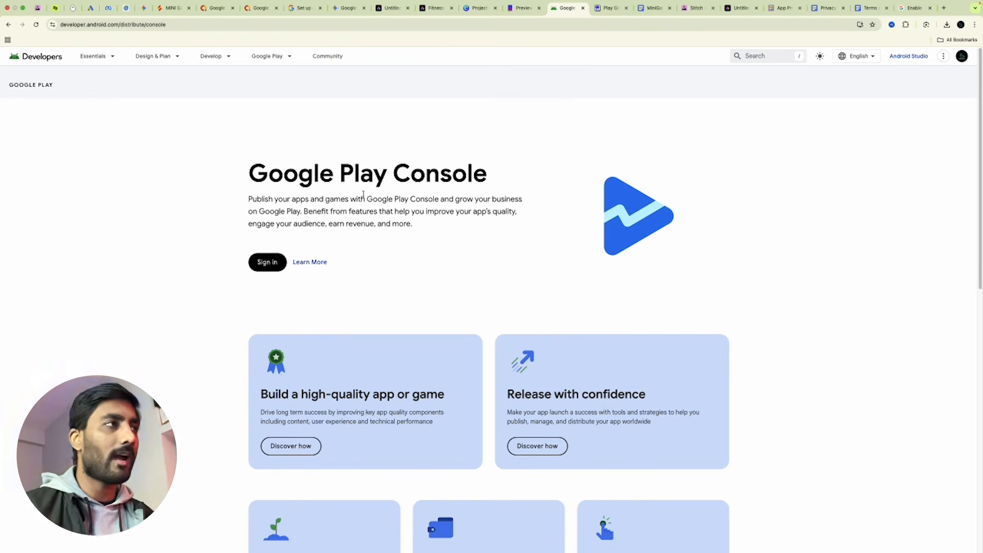
Sign in to Google Play Console with the developer account and begin creating a new app.
{"action": "left_click_drag", "start_coordinate": [249, 177], "coordinate": [498, 173]}
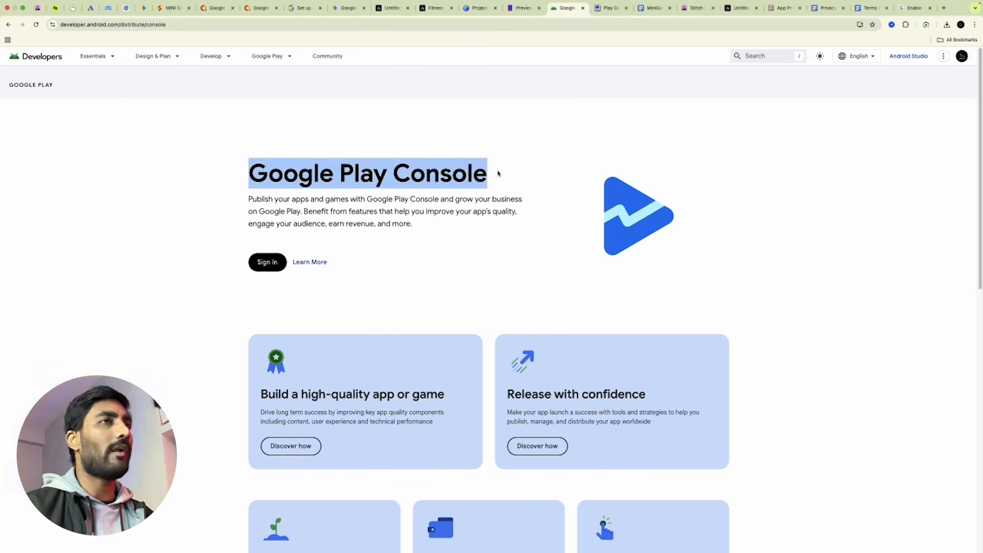
{"action": "left_click", "coordinate": [262, 265]}
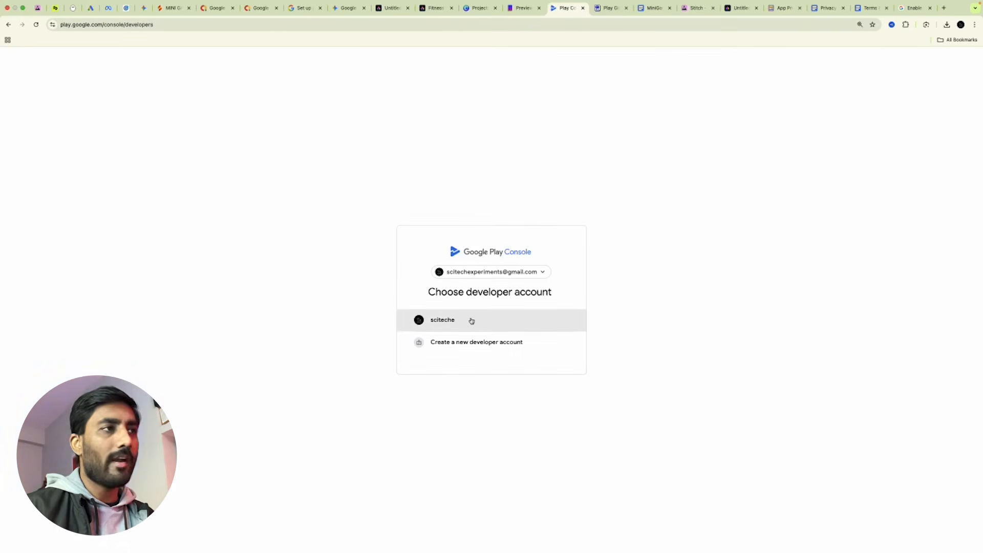
{"action": "left_click", "coordinate": [471, 321]}
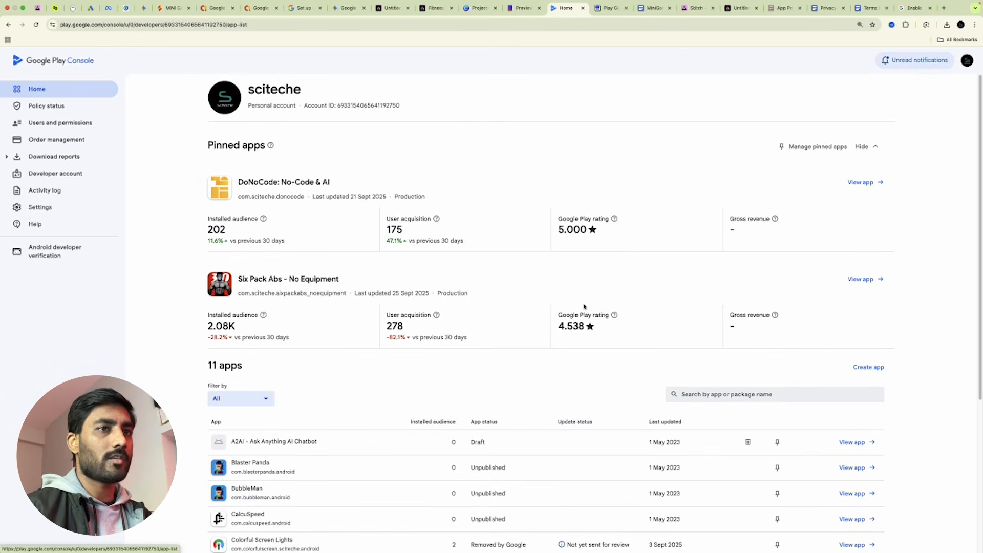
{"action": "left_click", "coordinate": [869, 370]}
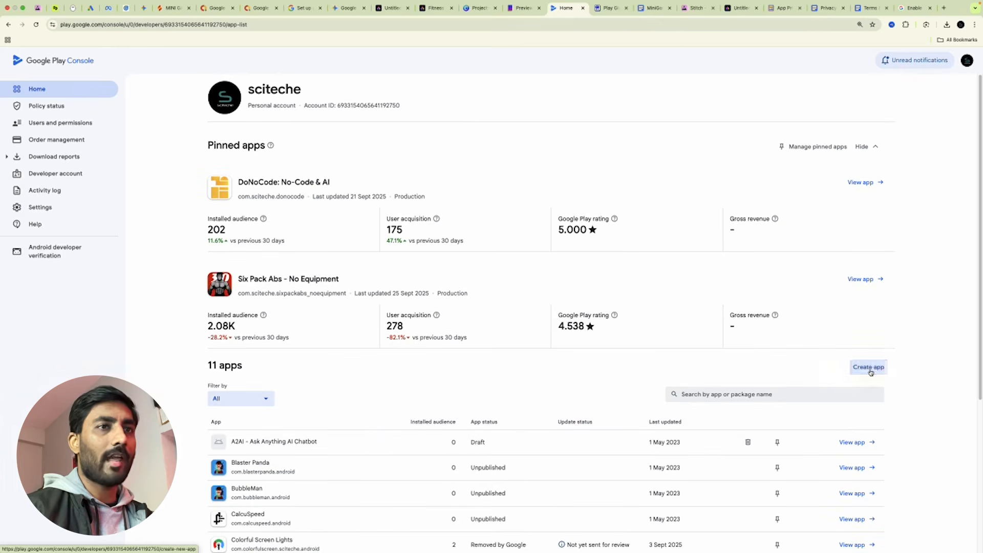
Create the free game 'MINI GAMES', accepting the Developer Programme Policies and US export laws declarations.
{"action": "left_click", "coordinate": [410, 147]}
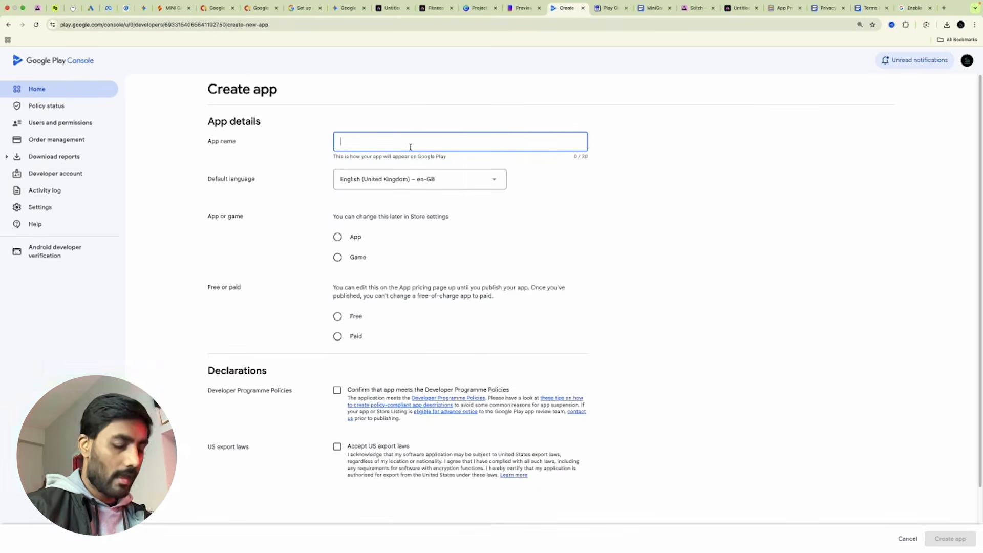
{"action": "type", "text": "M"}
{"action": "key", "text": "Caps_Lock"}
{"action": "type", "text": "INI GAMES"}
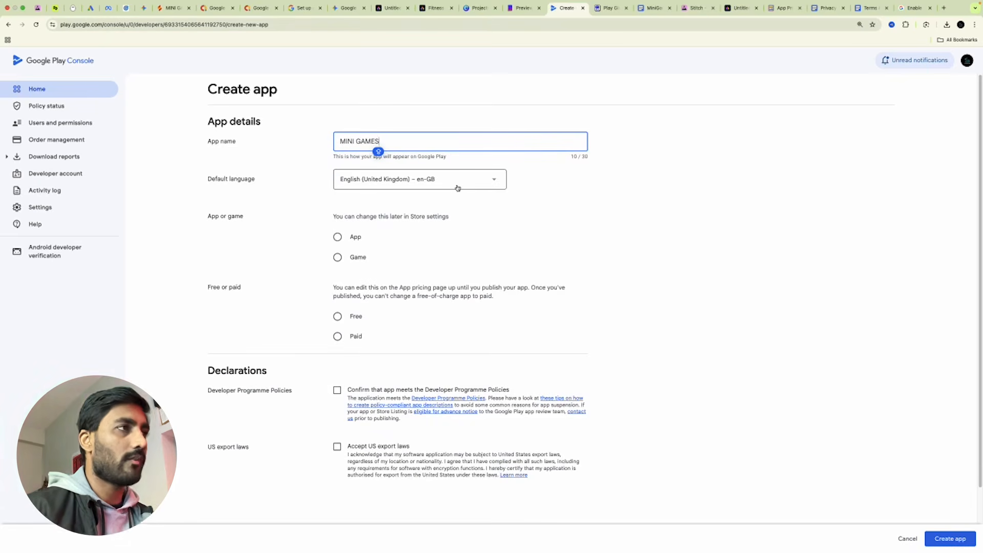
{"action": "left_click", "coordinate": [338, 258]}
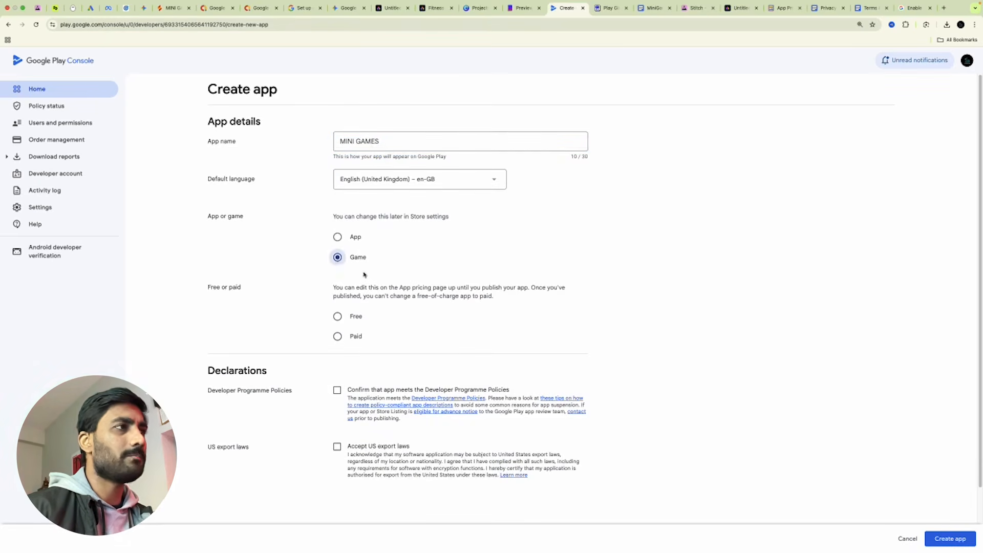
{"action": "scroll", "coordinate": [372, 307], "scroll_direction": "down", "scroll_amount": 2}
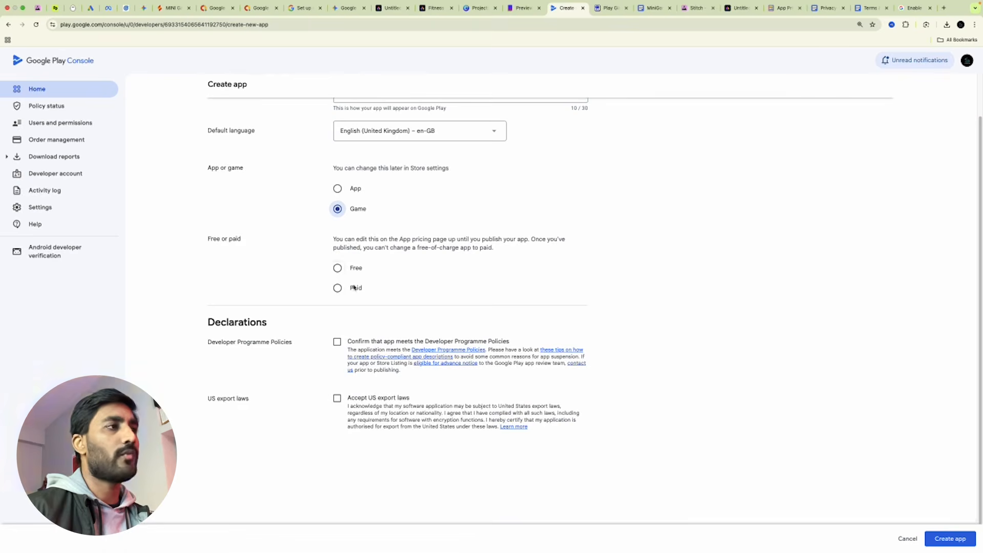
{"action": "left_click", "coordinate": [338, 269]}
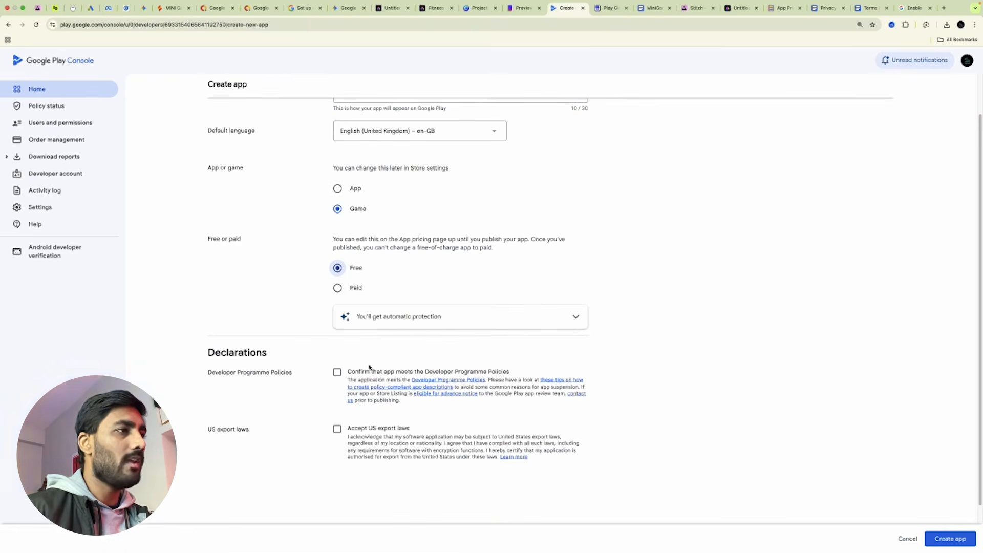
{"action": "scroll", "coordinate": [424, 315], "scroll_direction": "down", "scroll_amount": 2}
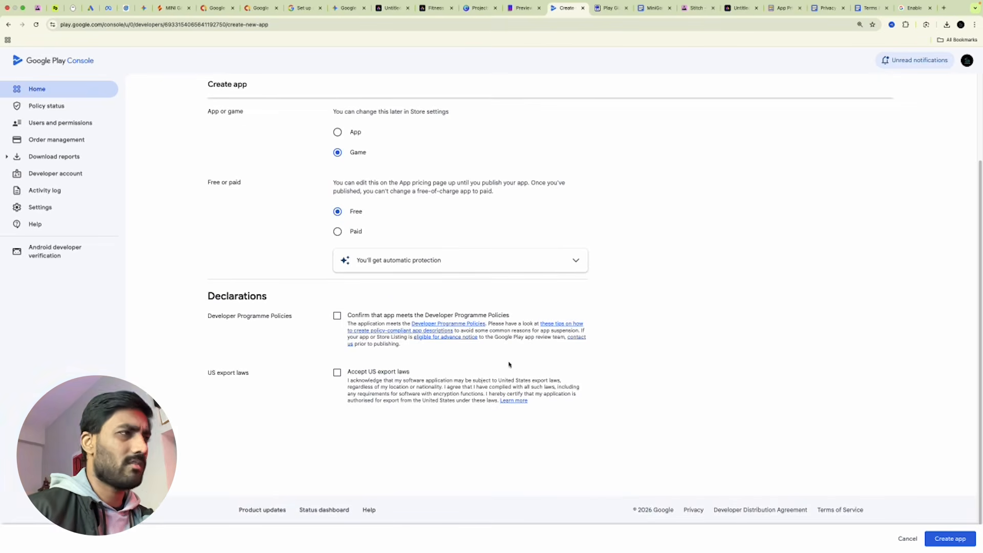
{"action": "left_click", "coordinate": [337, 316]}
{"action": "left_click", "coordinate": [337, 372]}
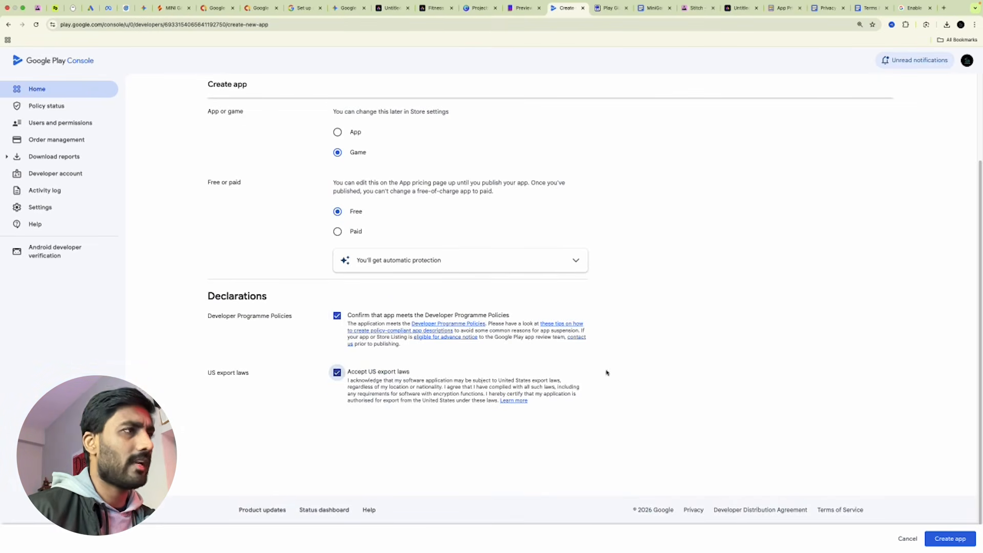
{"action": "scroll", "coordinate": [681, 403], "scroll_direction": "up", "scroll_amount": 3}
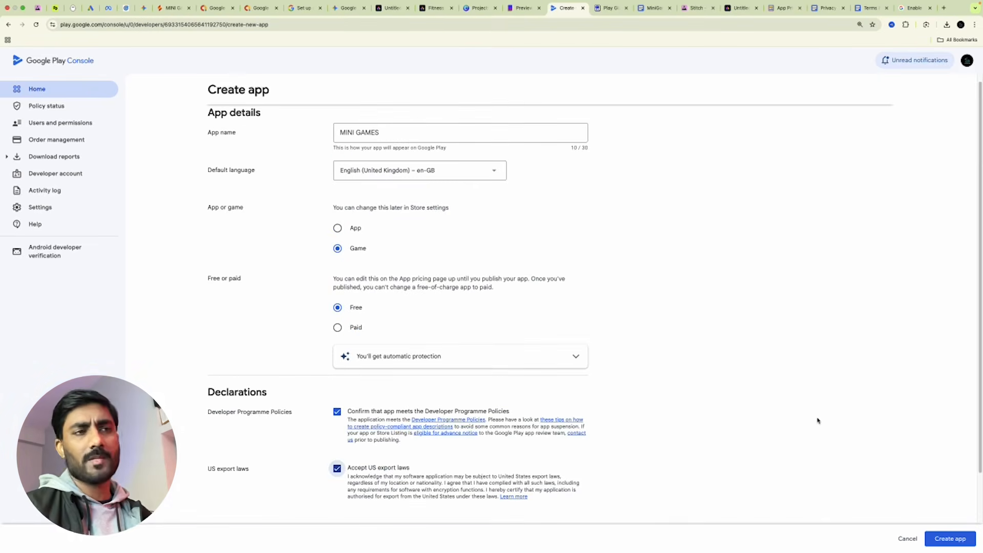
{"action": "scroll", "coordinate": [816, 419], "scroll_direction": "down", "scroll_amount": 3}
{"action": "left_click", "coordinate": [951, 538]}
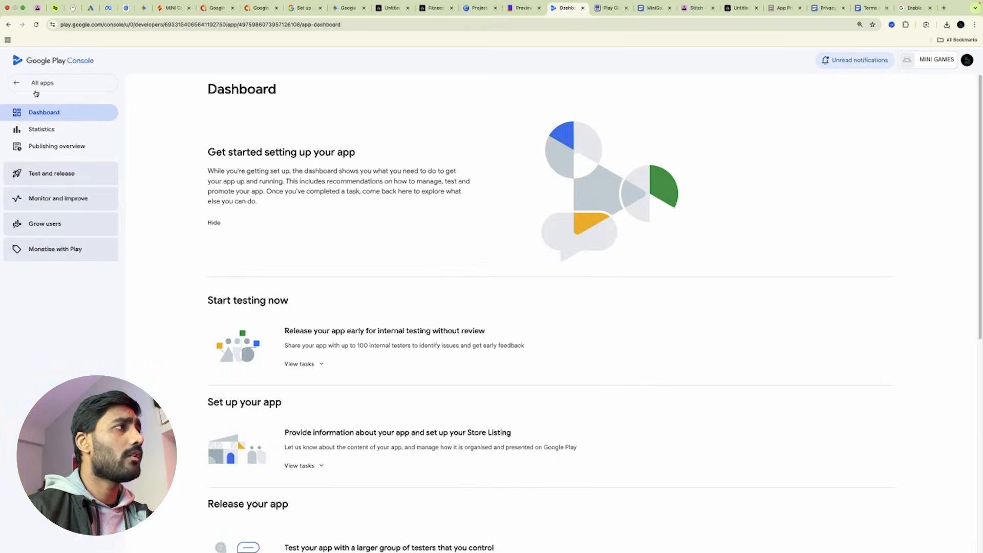
Reopen the MINI GAMES dashboard, expand the store listing setup tasks, and start Set privacy policy.
{"action": "left_click", "coordinate": [34, 83]}
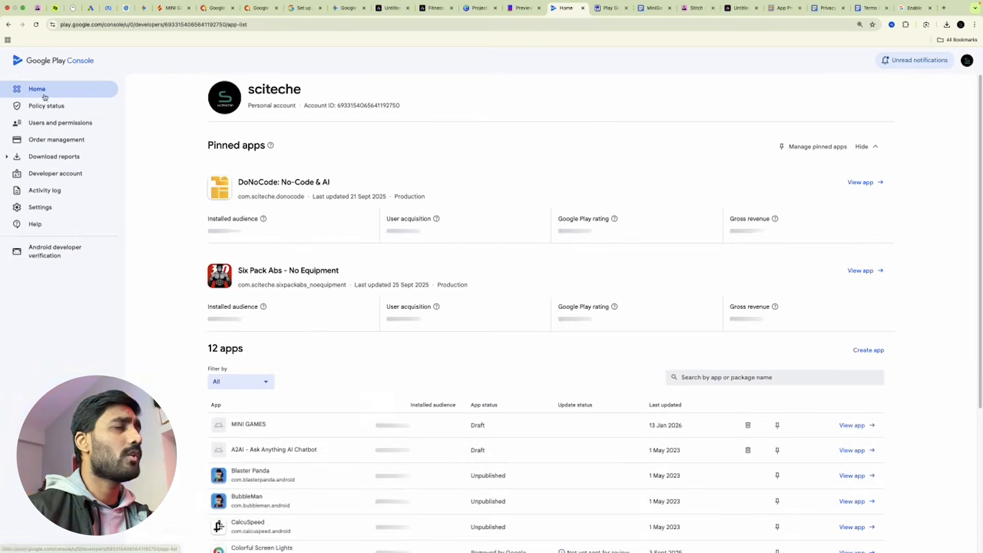
{"action": "scroll", "coordinate": [307, 353], "scroll_direction": "down", "scroll_amount": 3}
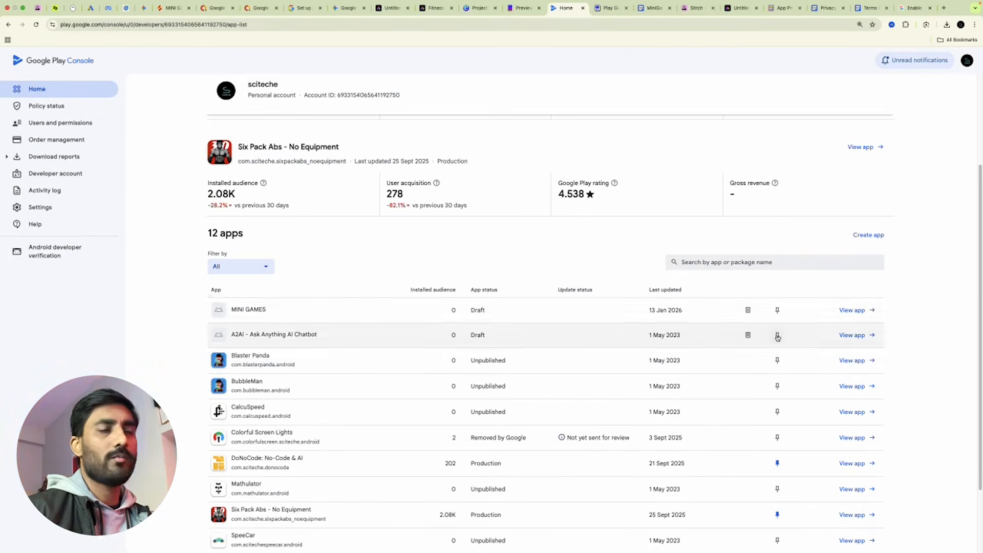
{"action": "left_click", "coordinate": [864, 311]}
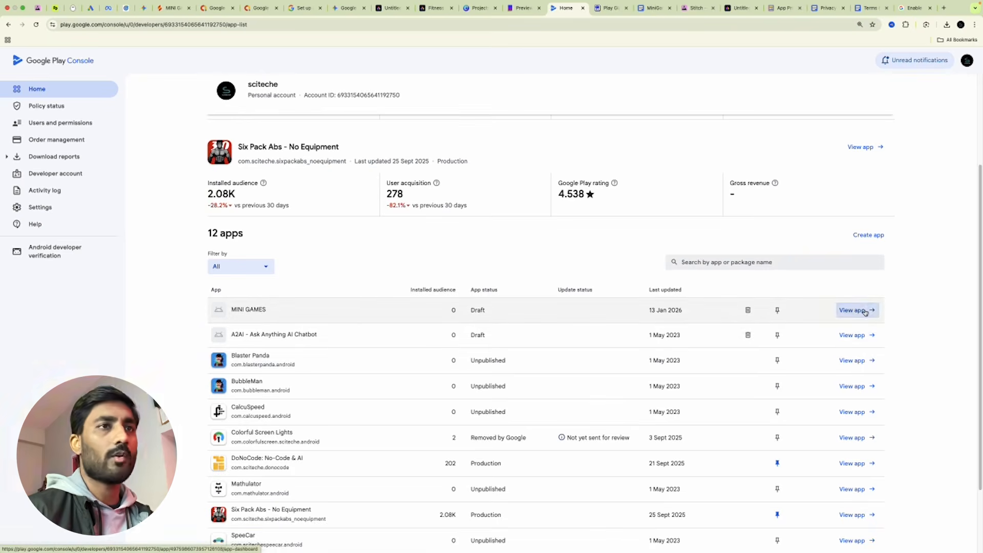
{"action": "scroll", "coordinate": [314, 364], "scroll_direction": "down", "scroll_amount": 4}
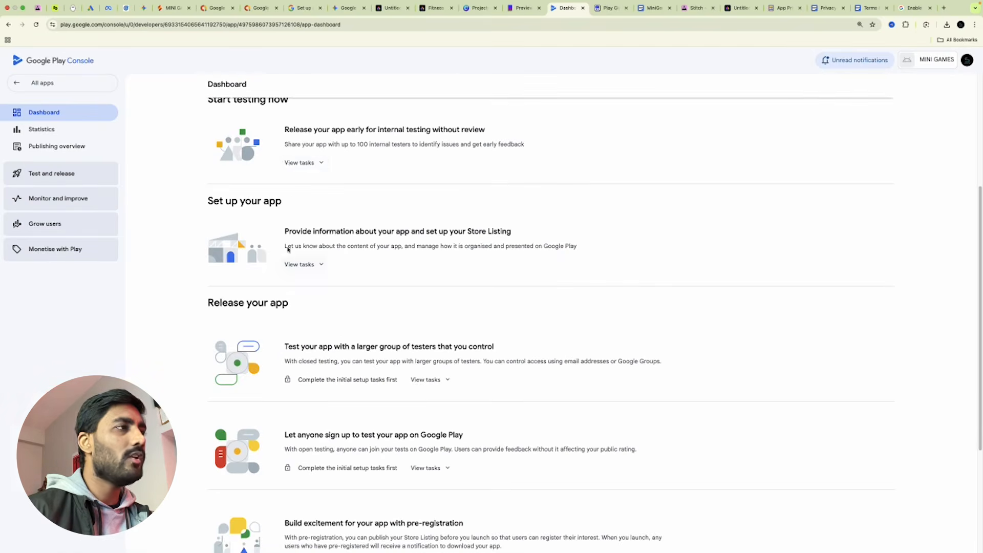
{"action": "scroll", "coordinate": [364, 461], "scroll_direction": "down", "scroll_amount": 4}
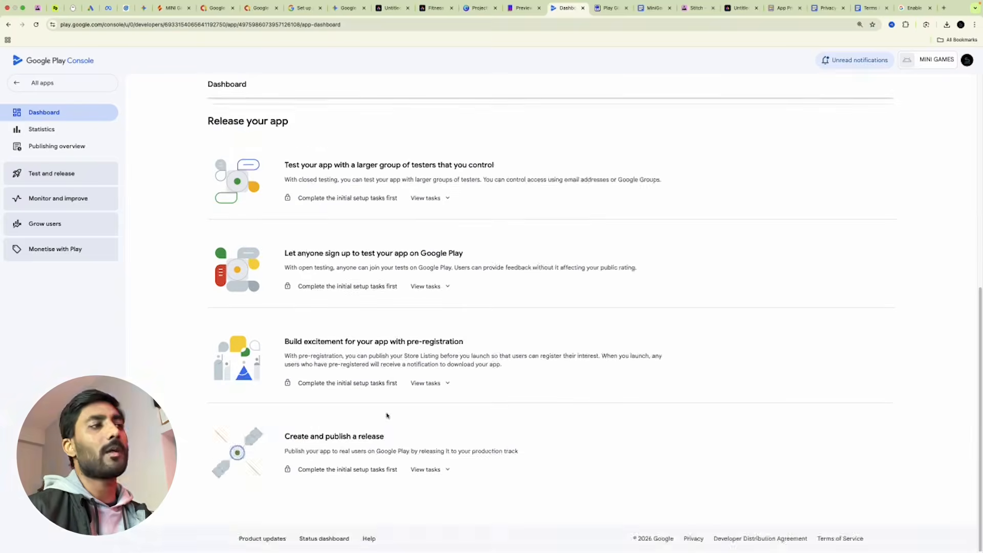
{"action": "scroll", "coordinate": [410, 412], "scroll_direction": "up", "scroll_amount": 5}
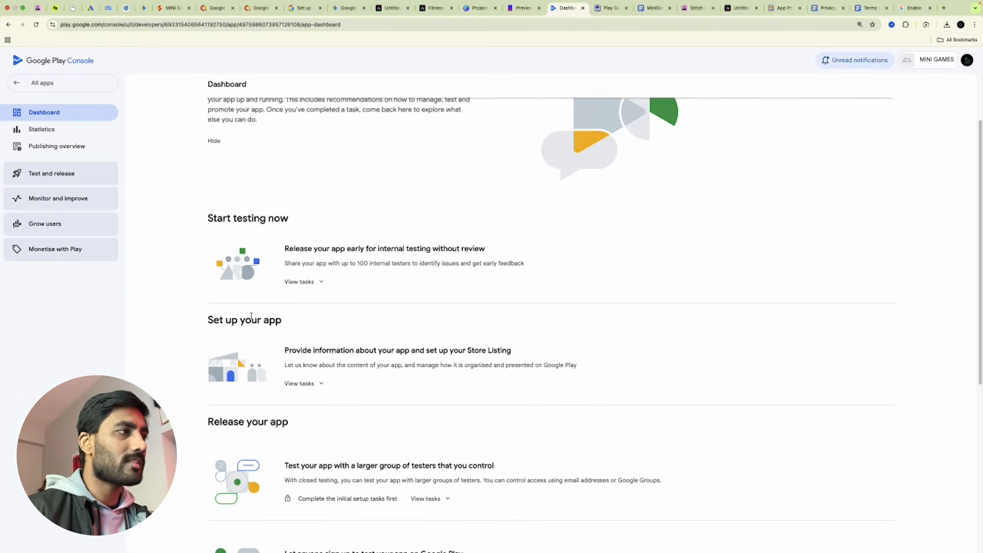
{"action": "left_click", "coordinate": [312, 384]}
{"action": "scroll", "coordinate": [454, 384], "scroll_direction": "down", "scroll_amount": 3}
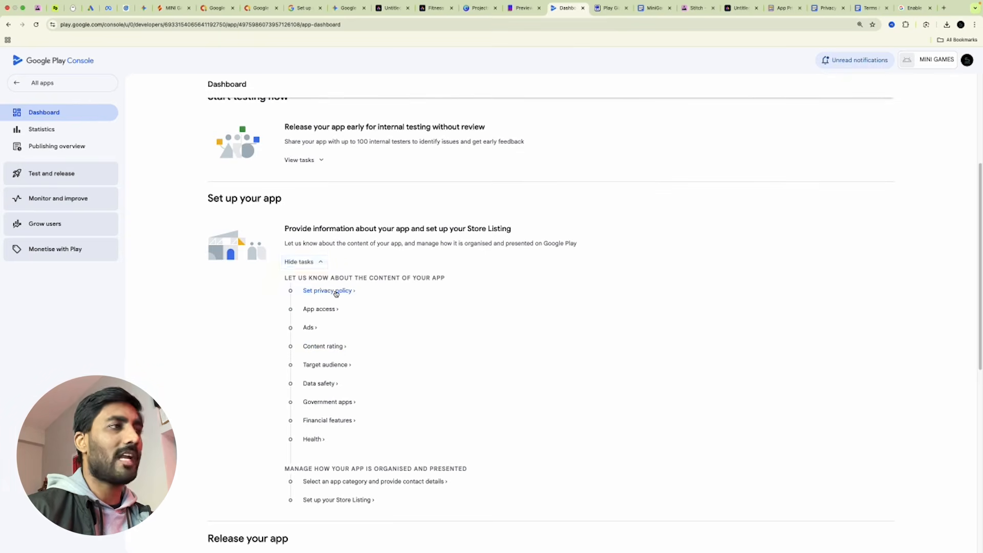
{"action": "left_click", "coordinate": [336, 291]}
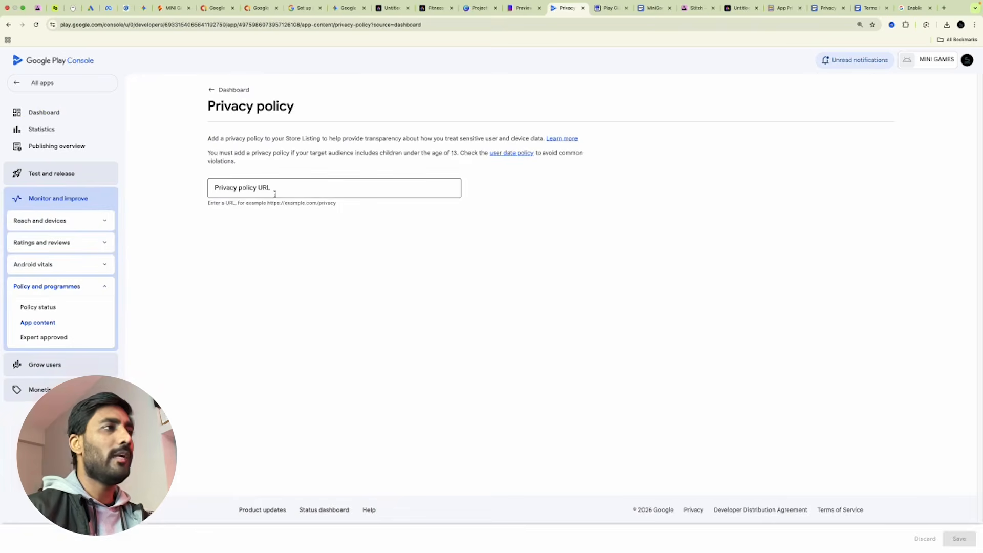
Copy the Privacy Policy doc's share link and save it as MINI GAMES's privacy policy URL.
{"action": "left_click", "coordinate": [826, 9]}
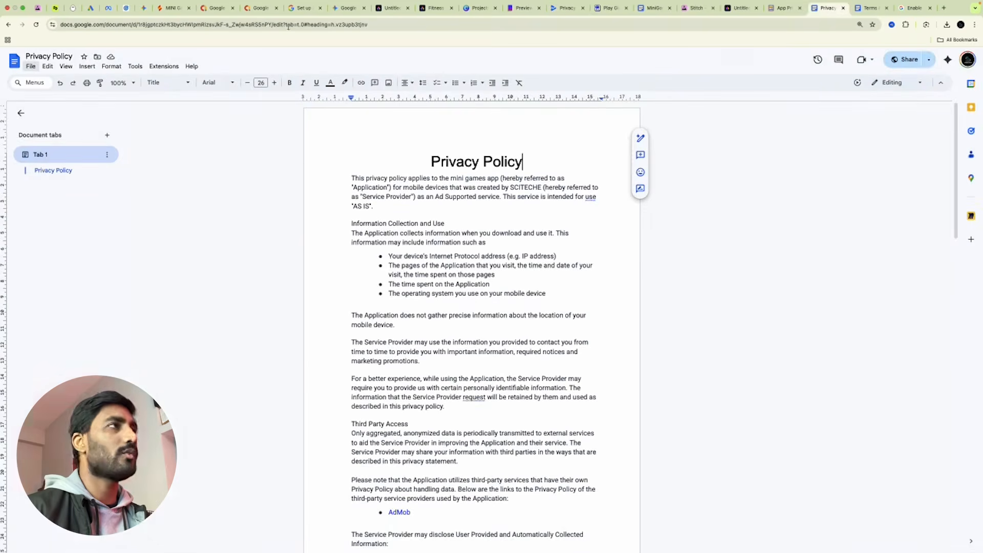
{"action": "mouse_move", "coordinate": [907, 63]}
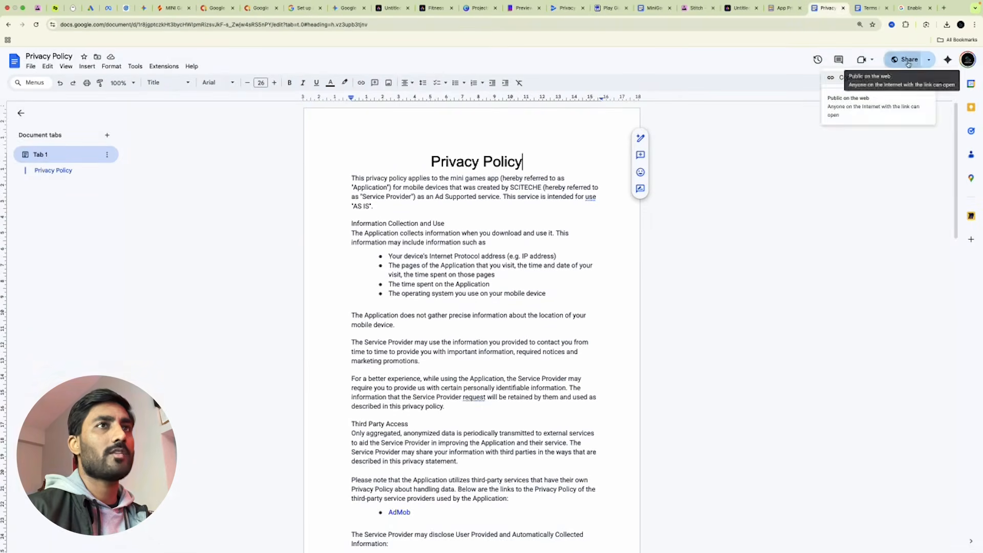
{"action": "left_click", "coordinate": [909, 61]}
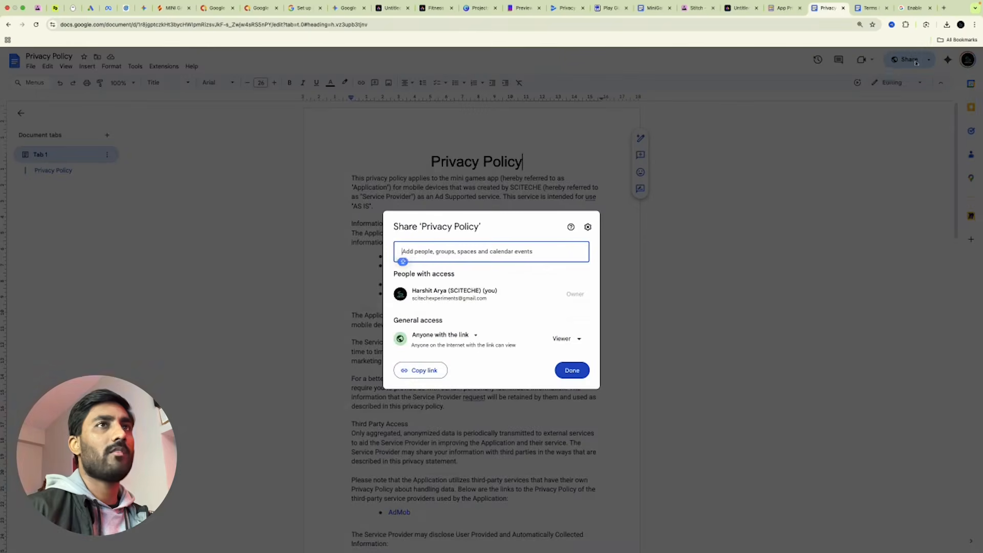
{"action": "left_click", "coordinate": [418, 370]}
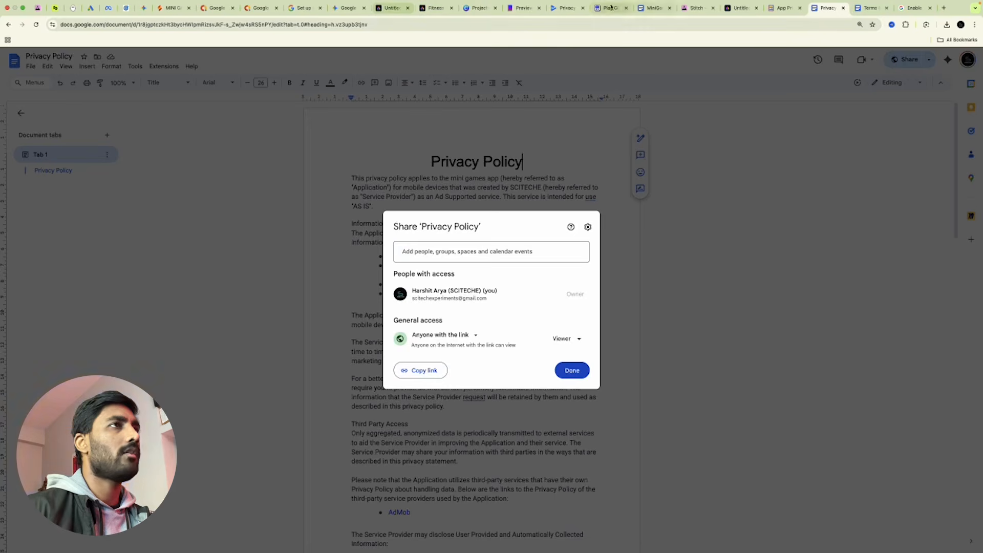
{"action": "left_click", "coordinate": [550, 9]}
{"action": "left_click", "coordinate": [314, 185]}
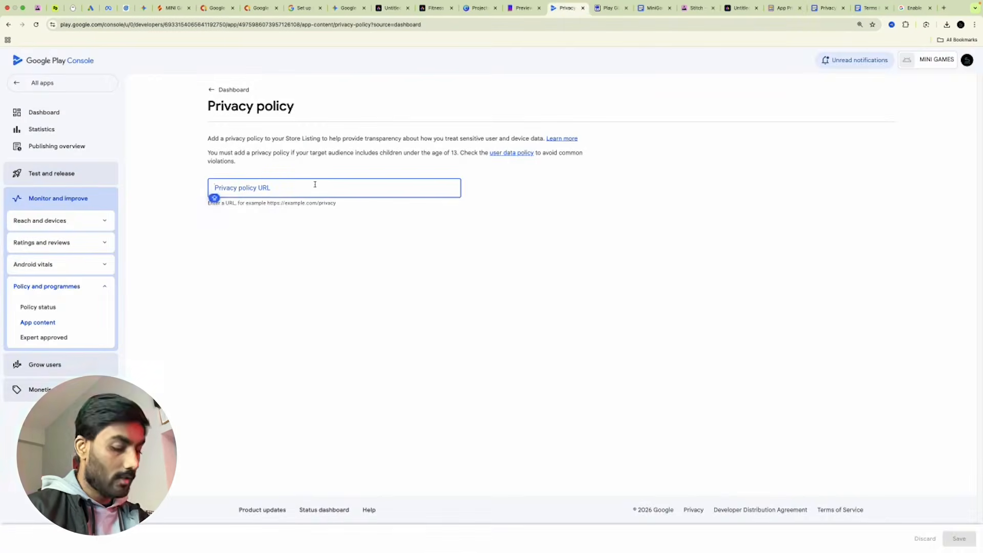
{"action": "key", "text": "super+v"}
{"action": "left_click", "coordinate": [954, 542]}
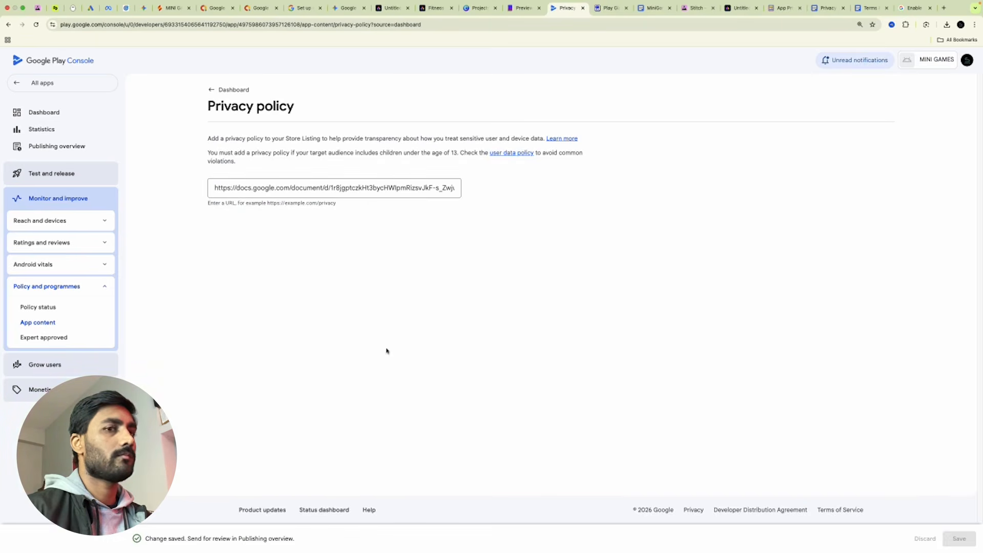
{"action": "left_click", "coordinate": [215, 88]}
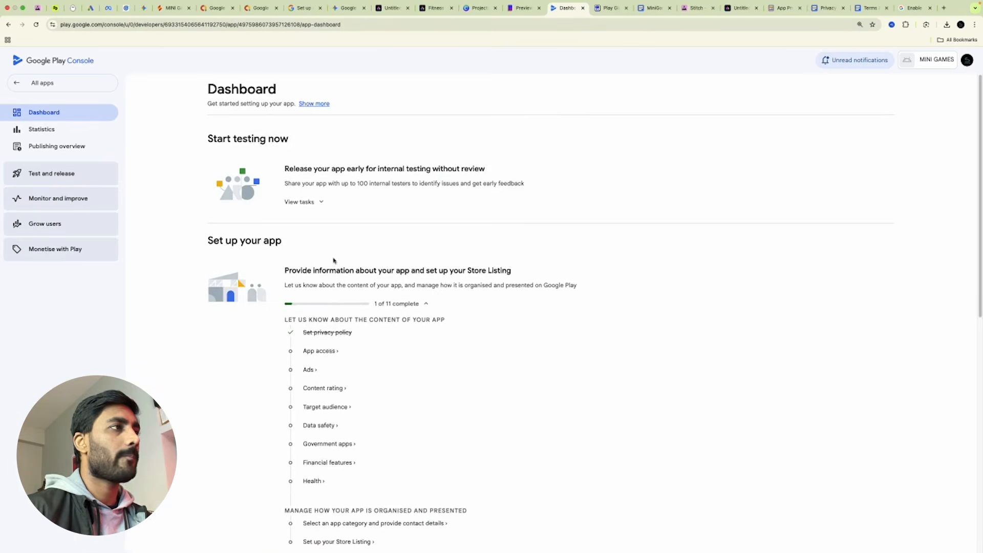
Declare in App access that all functionality is available without restrictions, and save.
{"action": "left_click", "coordinate": [318, 358]}
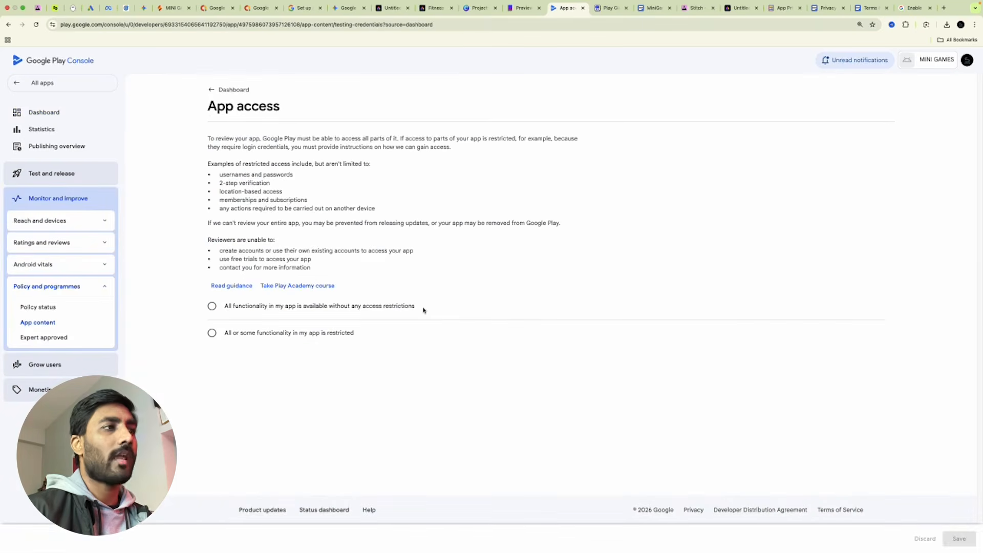
{"action": "left_click", "coordinate": [212, 307]}
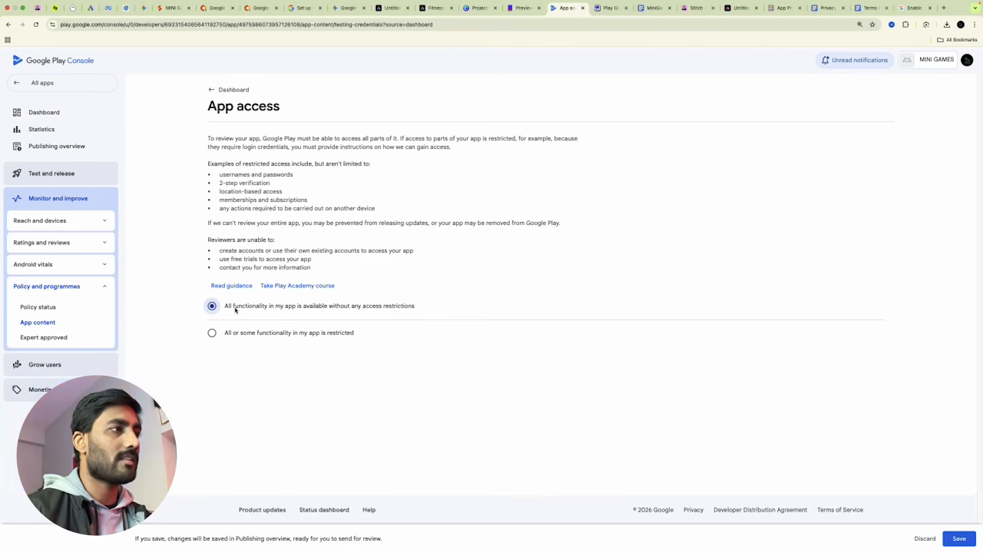
{"action": "left_click", "coordinate": [959, 538]}
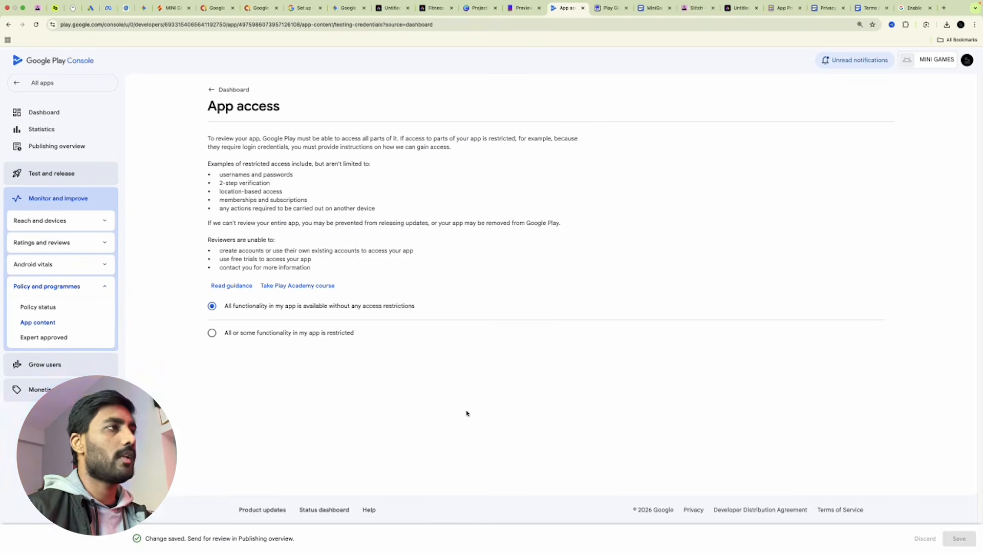
{"action": "left_click", "coordinate": [221, 90]}
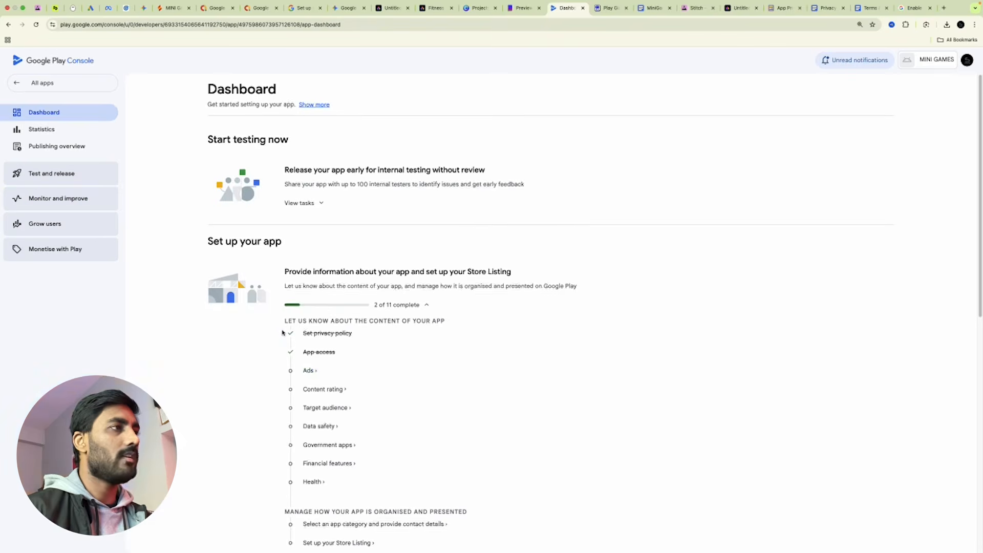
Declare 'Yes, my app contains ads' and save the Ads answer.
{"action": "left_click", "coordinate": [308, 374]}
{"action": "left_click", "coordinate": [336, 188]}
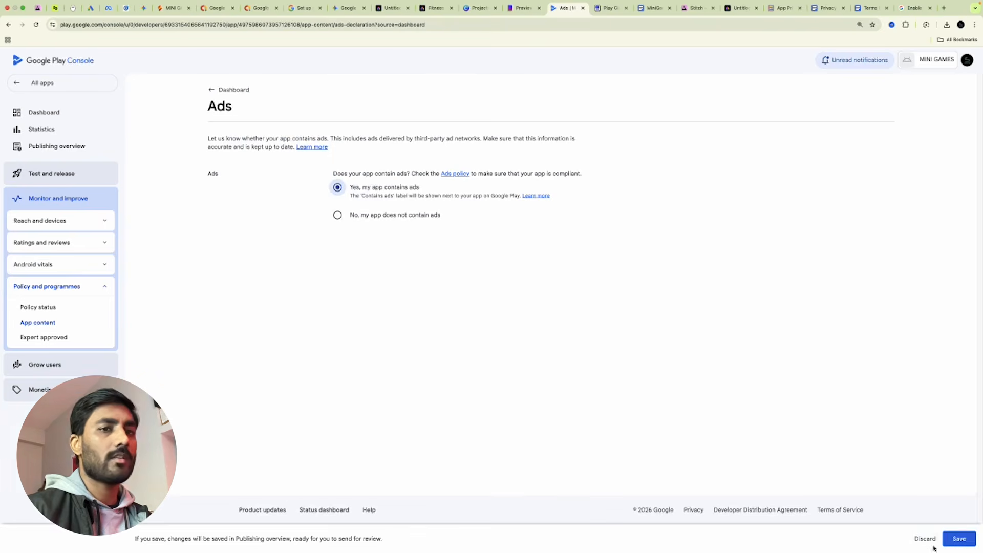
{"action": "left_click", "coordinate": [957, 541]}
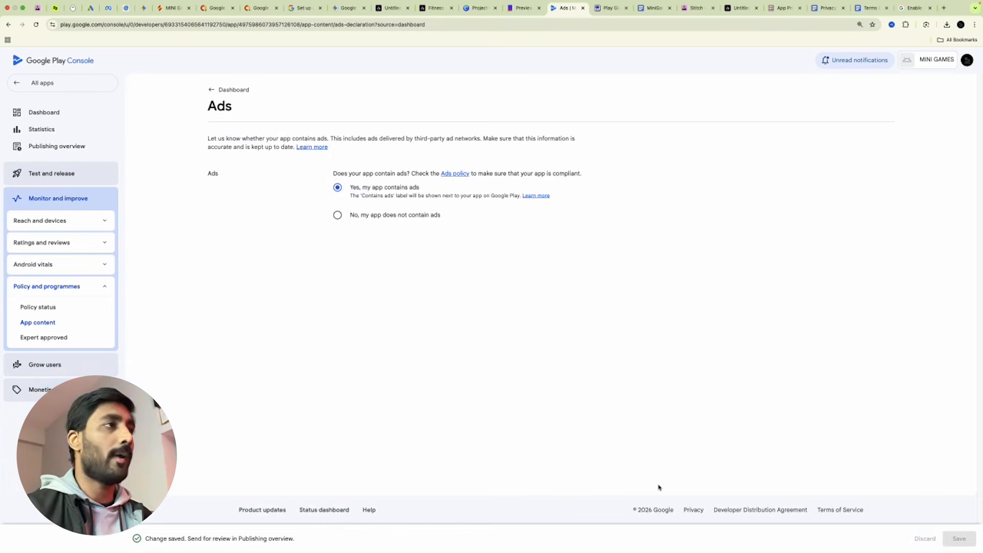
{"action": "left_click", "coordinate": [229, 90]}
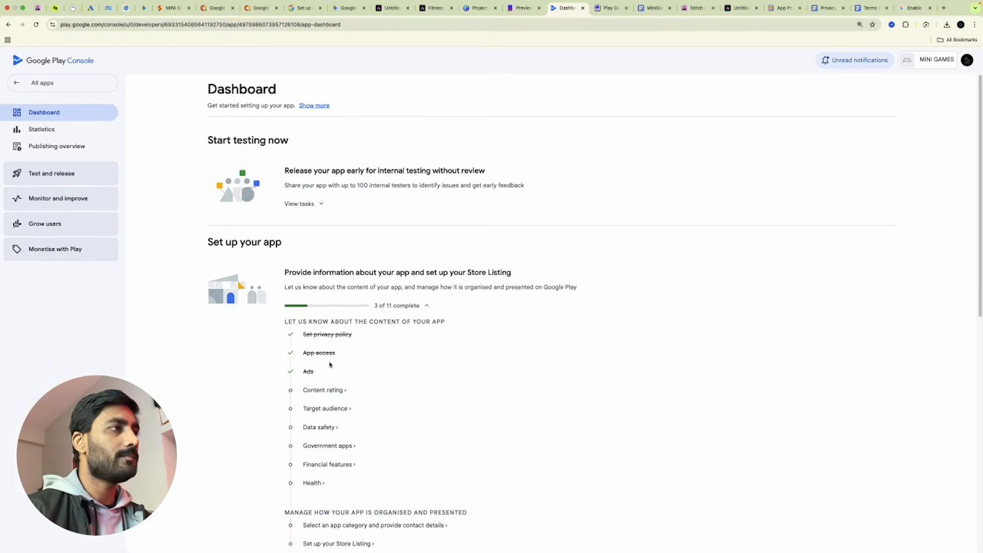
Start the content rating questionnaire and enter the contact e-mail address.
{"action": "left_click", "coordinate": [319, 390]}
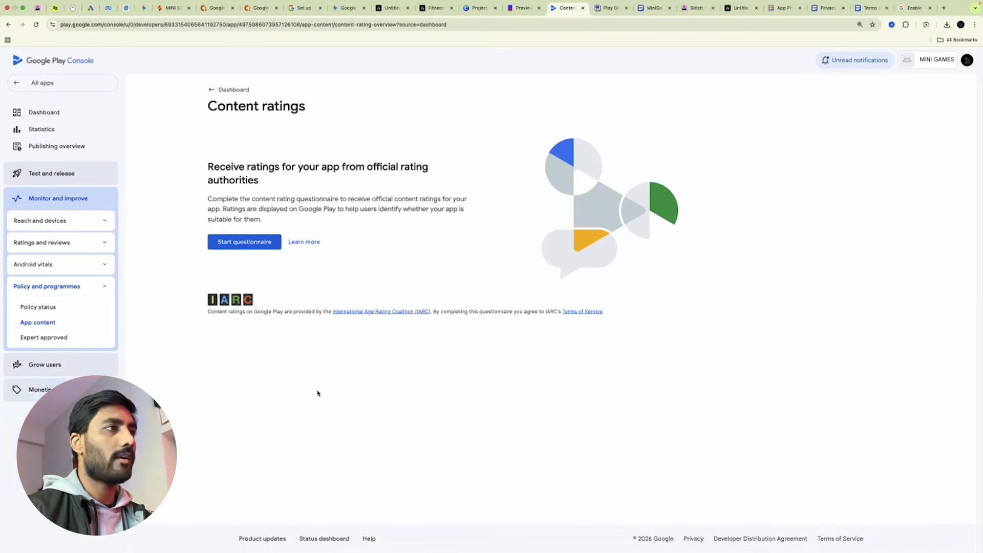
{"action": "left_click", "coordinate": [233, 242]}
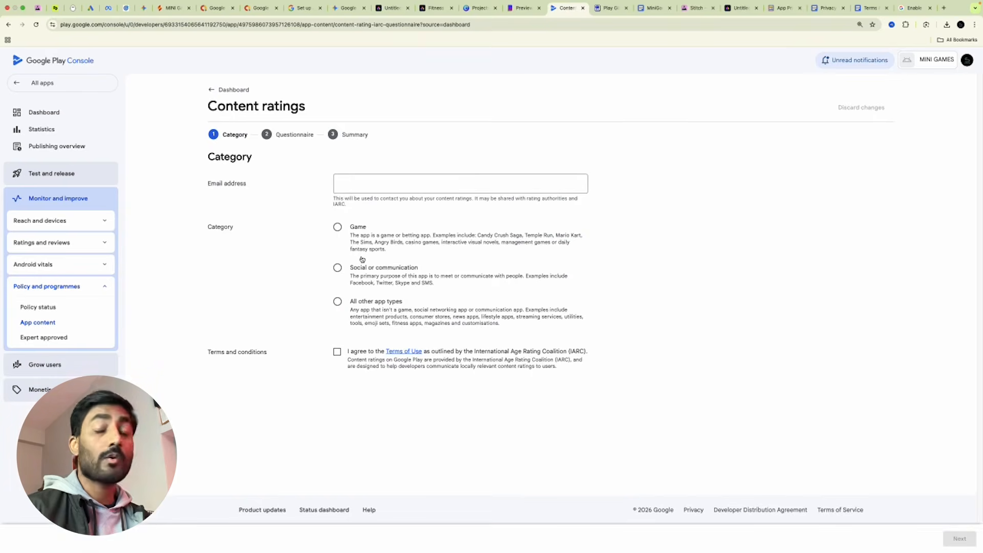
{"action": "left_click", "coordinate": [373, 184]}
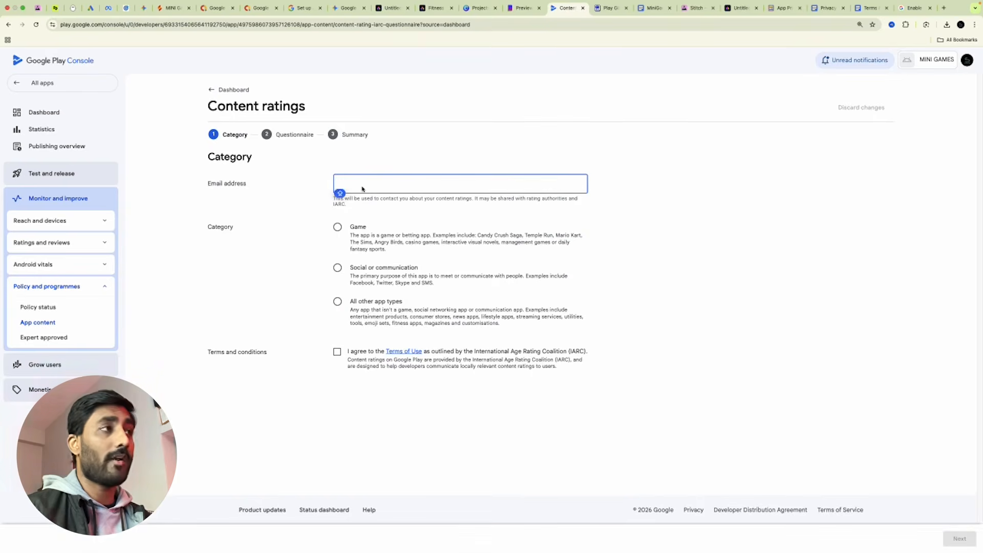
{"action": "type", "text": "CONTACT"}
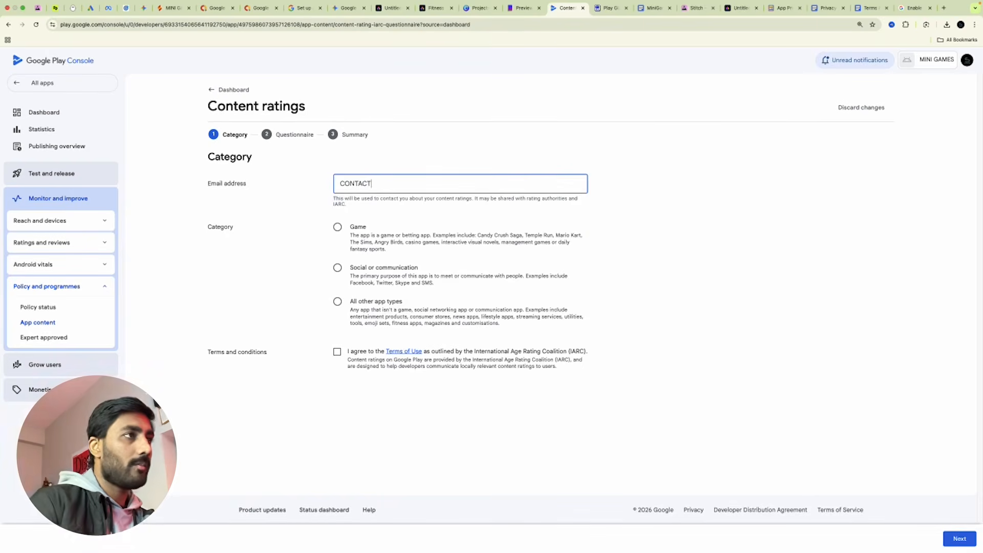
{"action": "key", "text": "BackSpace"}
{"action": "key", "text": "BackSpace"}
{"action": "key", "text": "BackSpace"}
{"action": "key", "text": "BackSpace"}
{"action": "key", "text": "BackSpace"}
{"action": "key", "text": "Caps_Lock"}
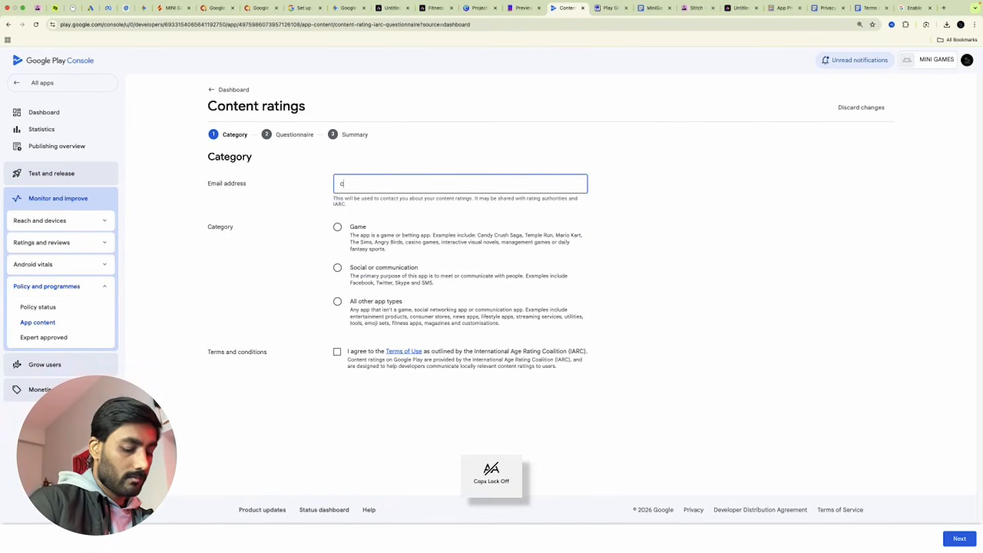
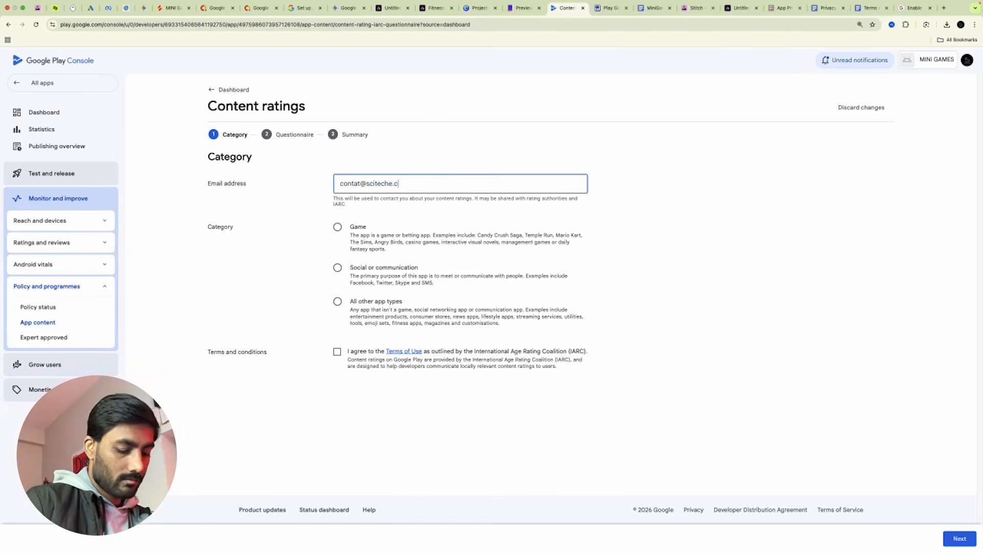
{"action": "left_click", "coordinate": [357, 185]}
{"action": "type", "text": "c"}
Correct the e-mail, choose the Game category, accept the IARC terms, and continue.
{"action": "left_click", "coordinate": [641, 208]}
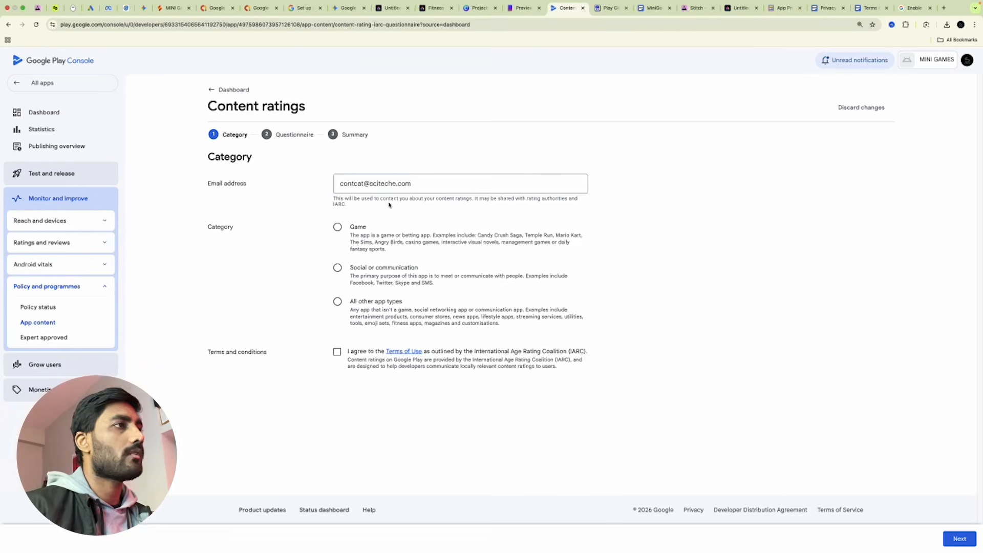
{"action": "left_click", "coordinate": [356, 184]}
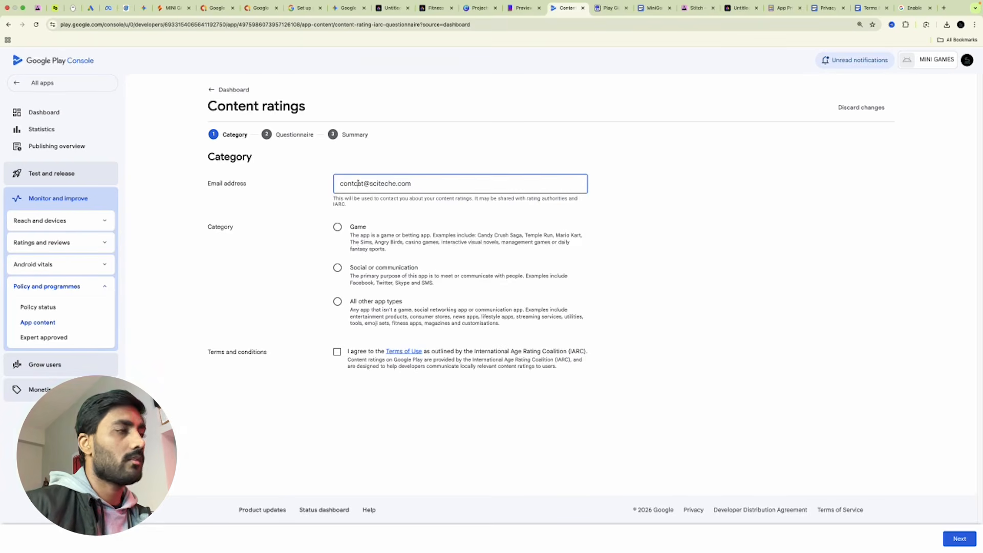
{"action": "key", "text": "BackSpace"}
{"action": "type", "text": "c"}
{"action": "left_click", "coordinate": [767, 237]}
{"action": "left_click", "coordinate": [337, 226]}
{"action": "left_click", "coordinate": [337, 352]}
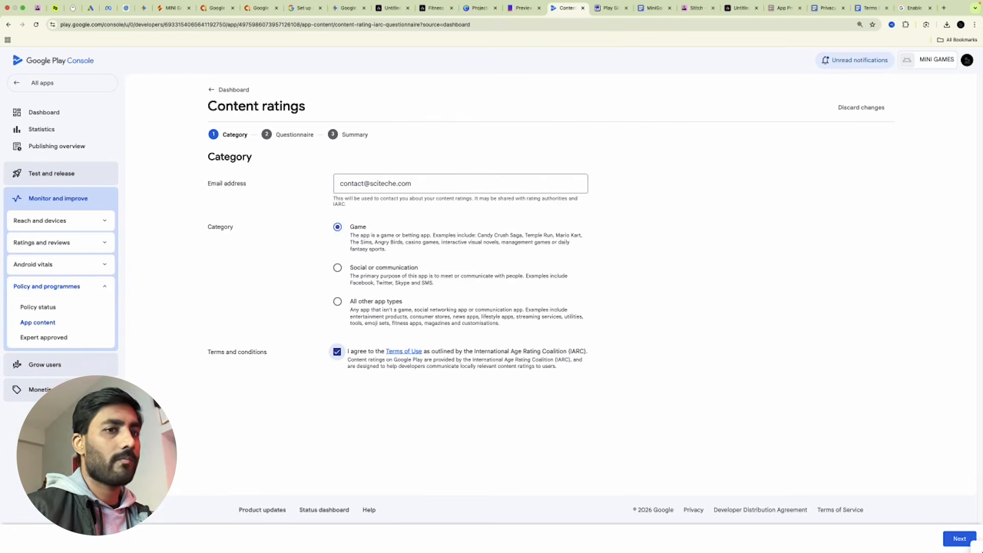
{"action": "left_click", "coordinate": [958, 539]}
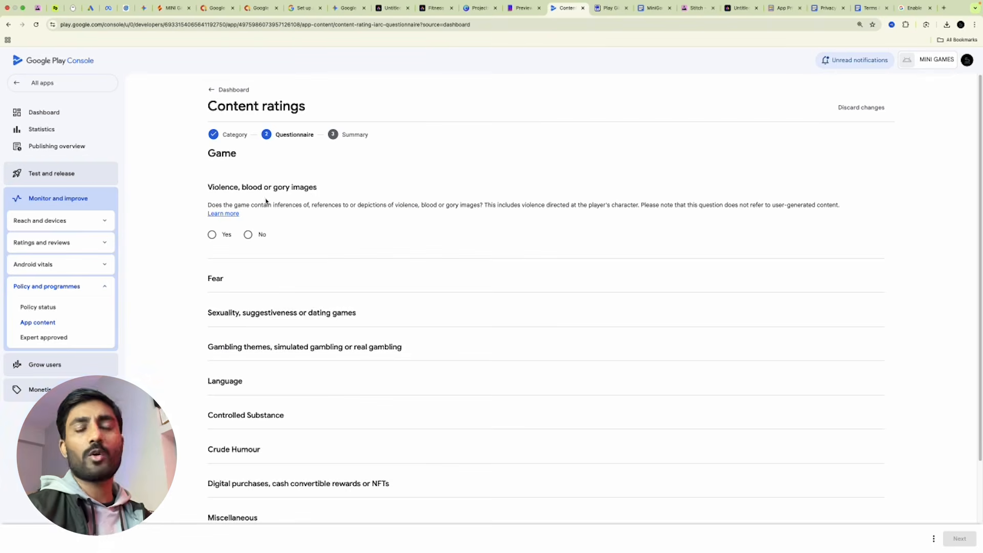
Answer No to the violence, fear, sexuality and gambling questions.
{"action": "left_click", "coordinate": [247, 235]}
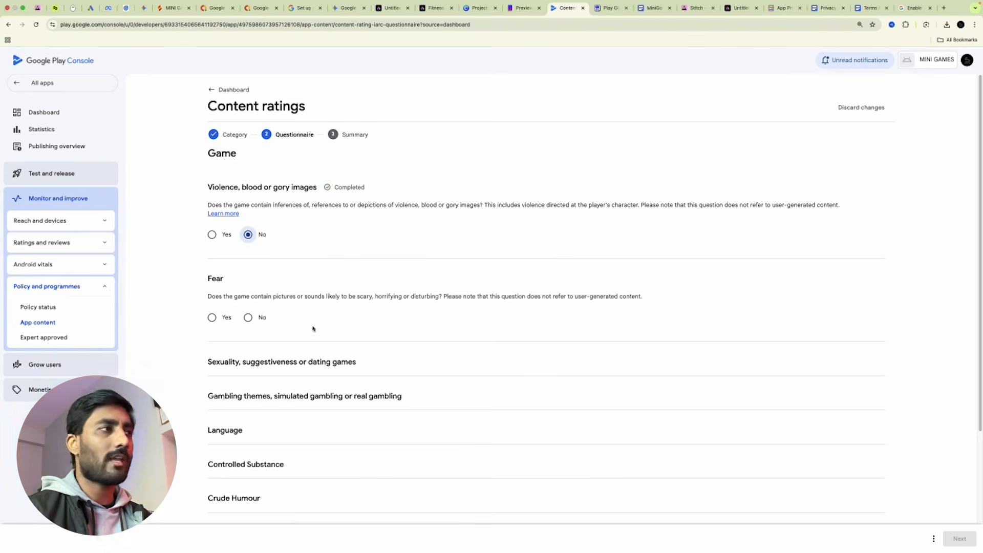
{"action": "left_click", "coordinate": [247, 317]}
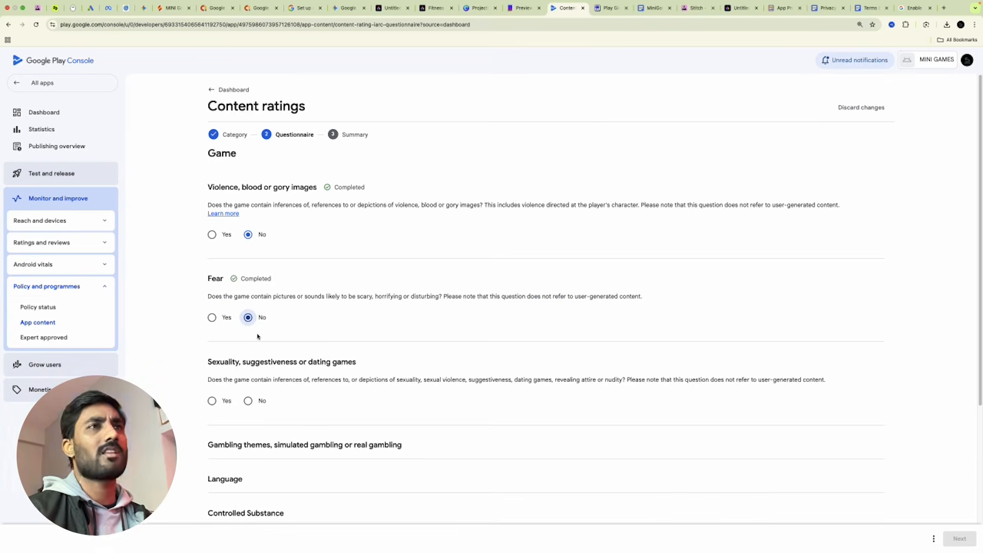
{"action": "scroll", "coordinate": [352, 311], "scroll_direction": "down", "scroll_amount": 2}
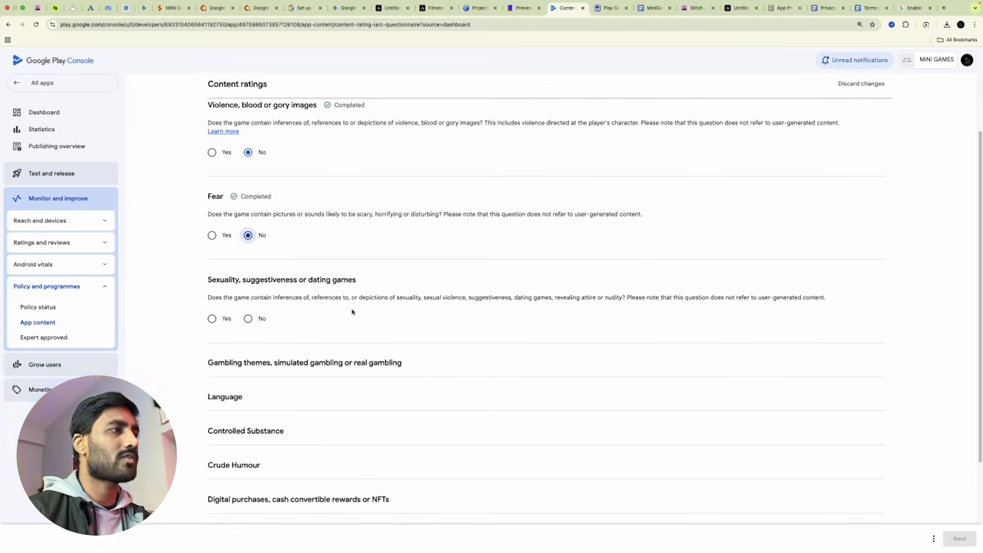
{"action": "left_click", "coordinate": [248, 318]}
{"action": "left_click", "coordinate": [247, 401]}
Answer No to the Language, Controlled Substance, Crude Humour and digital purchases questions.
{"action": "scroll", "coordinate": [286, 401], "scroll_direction": "down", "scroll_amount": 5}
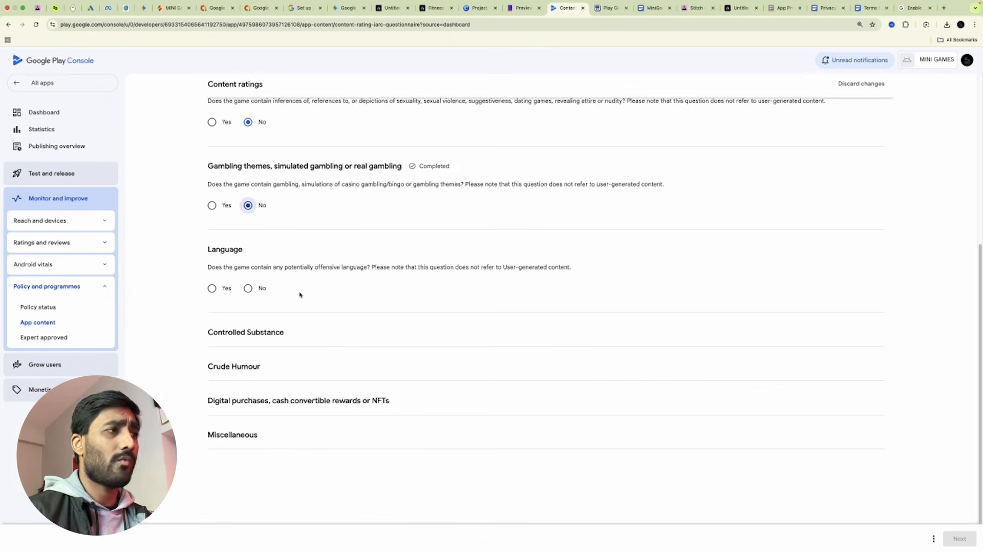
{"action": "left_click", "coordinate": [248, 288]}
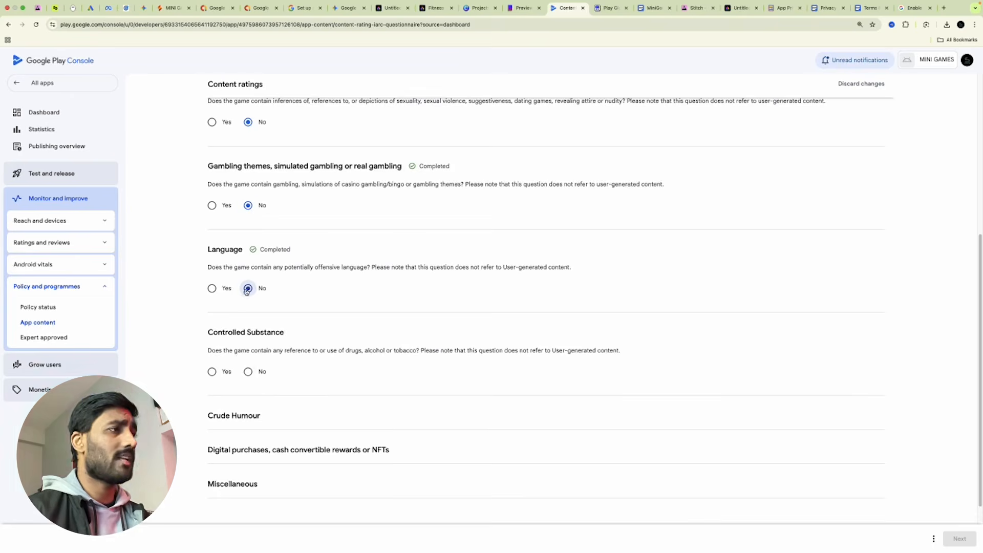
{"action": "left_click", "coordinate": [247, 371]}
{"action": "left_click", "coordinate": [248, 454]}
{"action": "scroll", "coordinate": [307, 445], "scroll_direction": "down", "scroll_amount": 2}
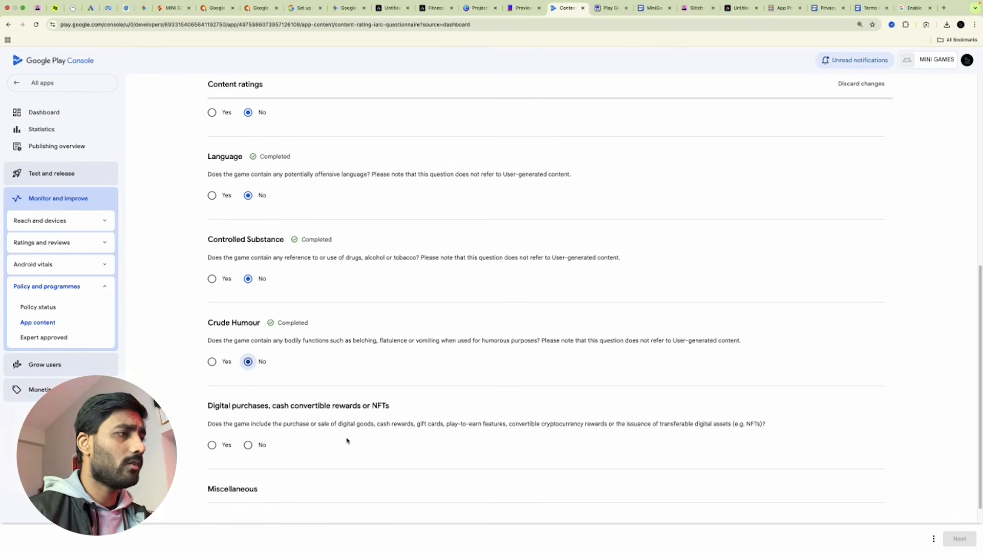
{"action": "left_click", "coordinate": [249, 446]}
{"action": "scroll", "coordinate": [263, 371], "scroll_direction": "down", "scroll_amount": 3}
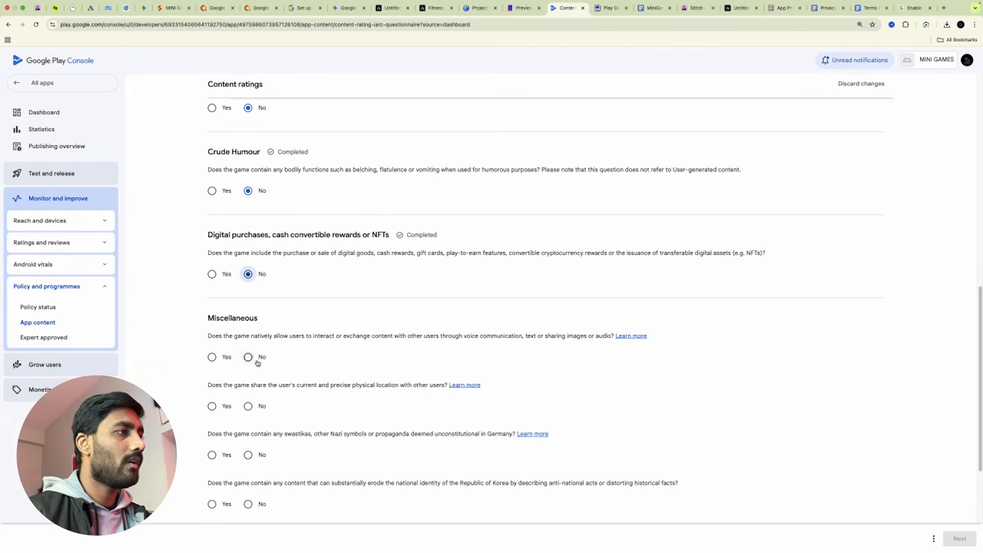
{"action": "scroll", "coordinate": [256, 362], "scroll_direction": "down", "scroll_amount": 2}
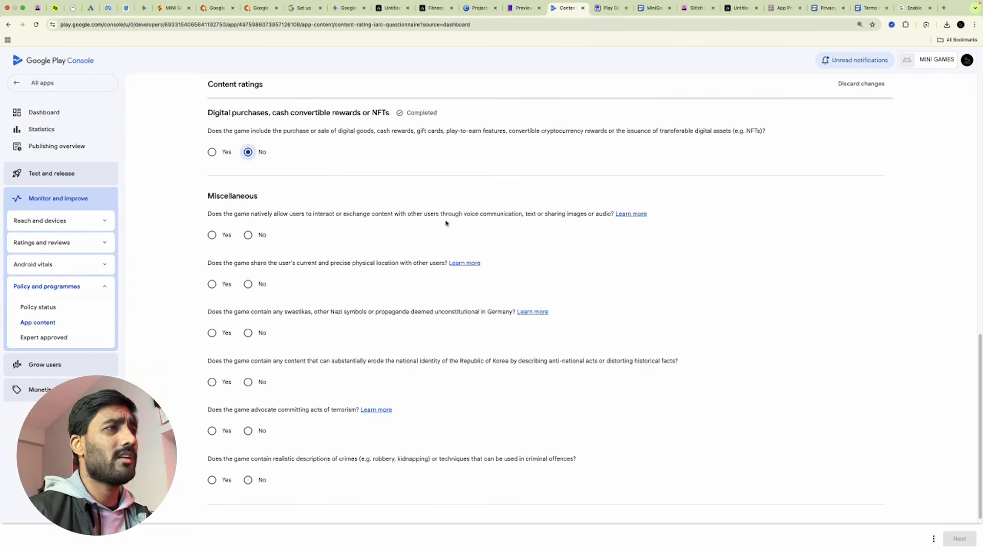
Answer No to the user interaction, Nazi symbols, Korean identity, terrorism and crimes questions.
{"action": "left_click", "coordinate": [247, 234]}
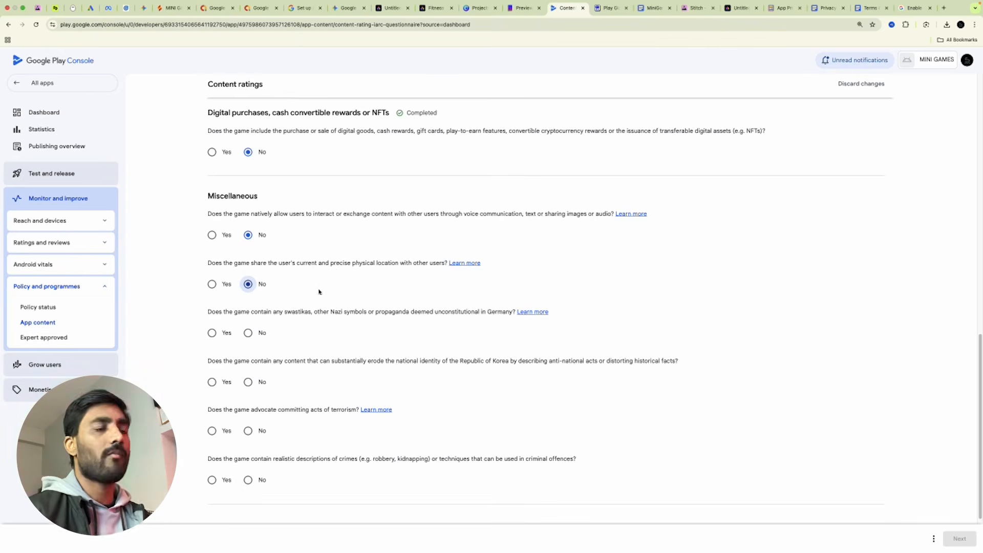
{"action": "left_click", "coordinate": [248, 333]}
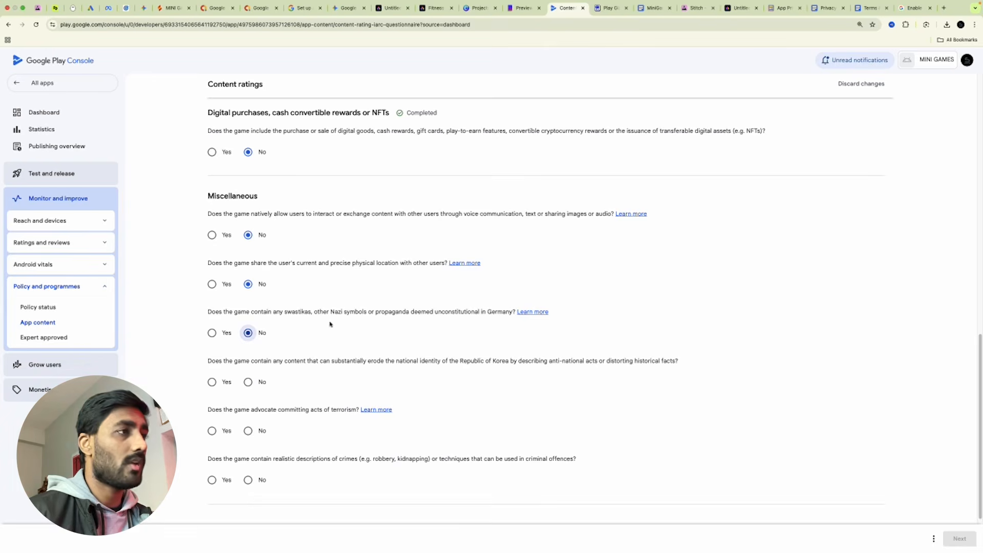
{"action": "left_click", "coordinate": [250, 383]}
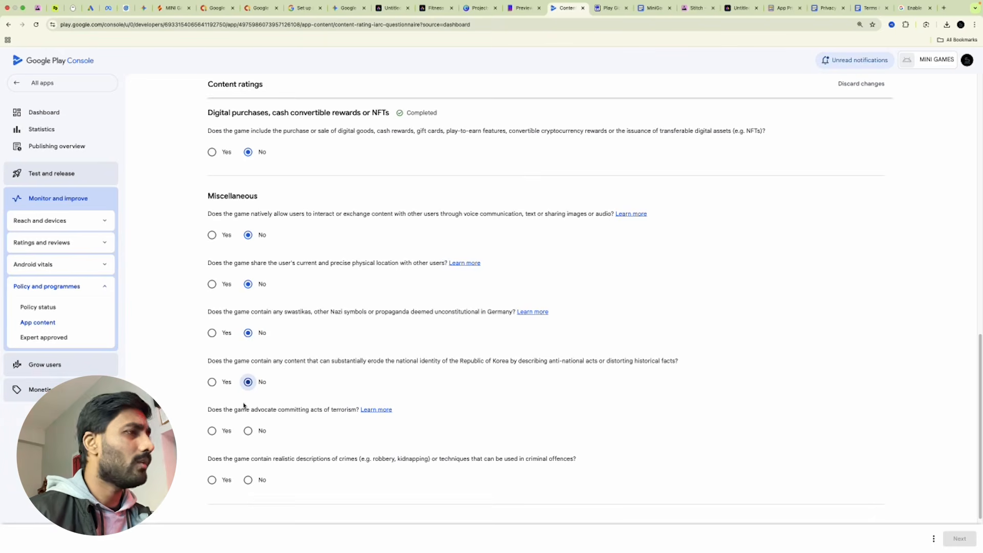
{"action": "left_click", "coordinate": [248, 432]}
{"action": "left_click", "coordinate": [249, 480]}
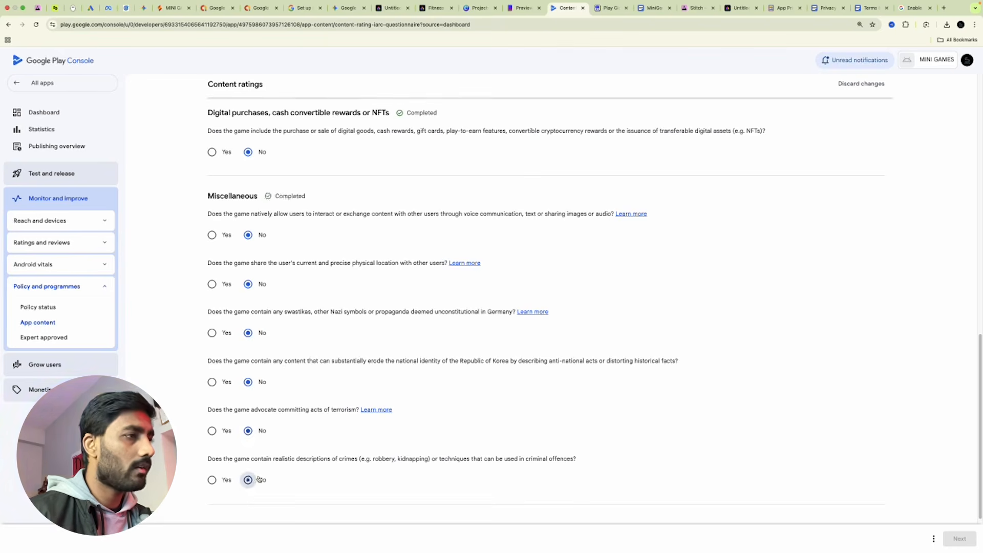
{"action": "scroll", "coordinate": [396, 472], "scroll_direction": "down", "scroll_amount": 3}
{"action": "scroll", "coordinate": [851, 417], "scroll_direction": "up", "scroll_amount": 15}
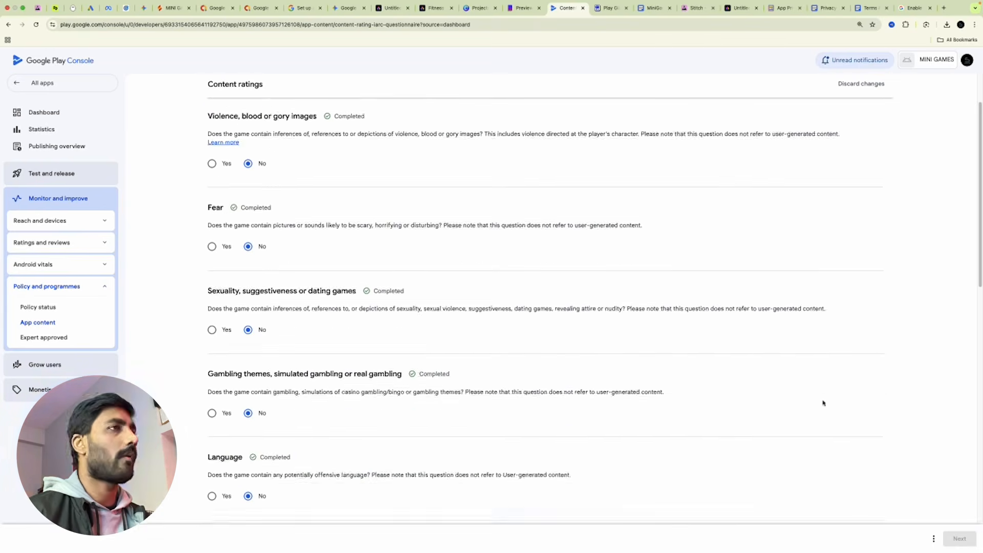
{"action": "scroll", "coordinate": [458, 380], "scroll_direction": "down", "scroll_amount": 10}
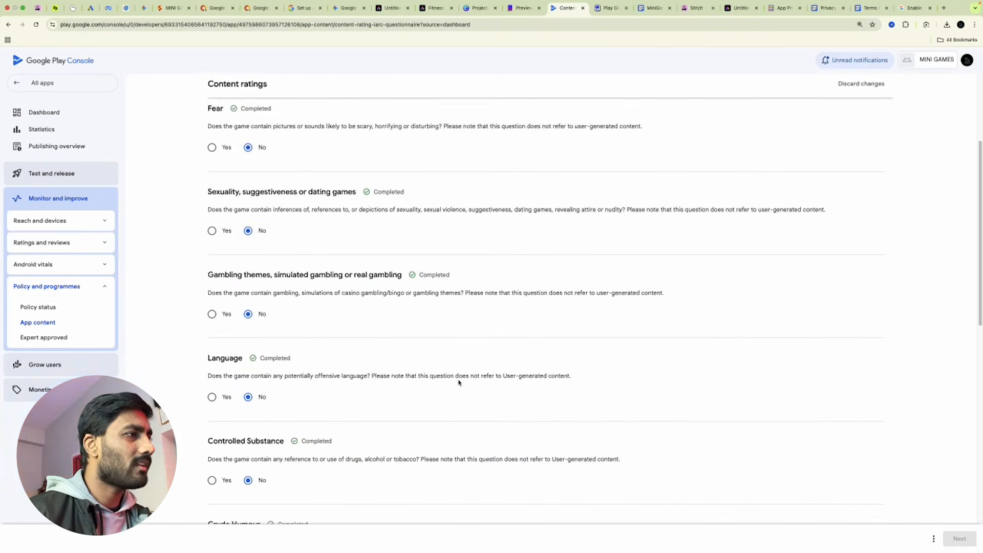
{"action": "scroll", "coordinate": [459, 382], "scroll_direction": "down", "scroll_amount": 3}
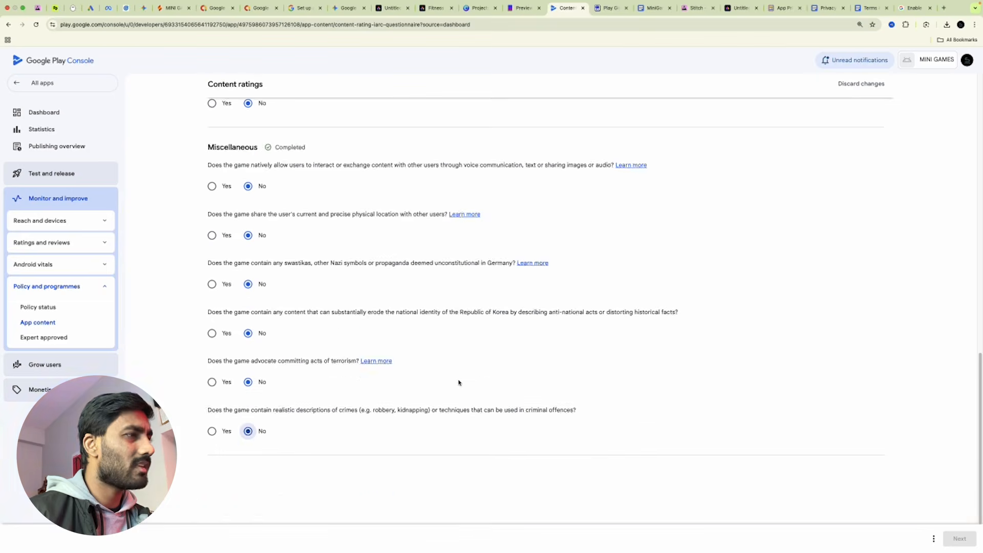
Save the questionnaire answers and continue to the ratings summary.
{"action": "left_click", "coordinate": [933, 539]}
{"action": "left_click", "coordinate": [936, 511]}
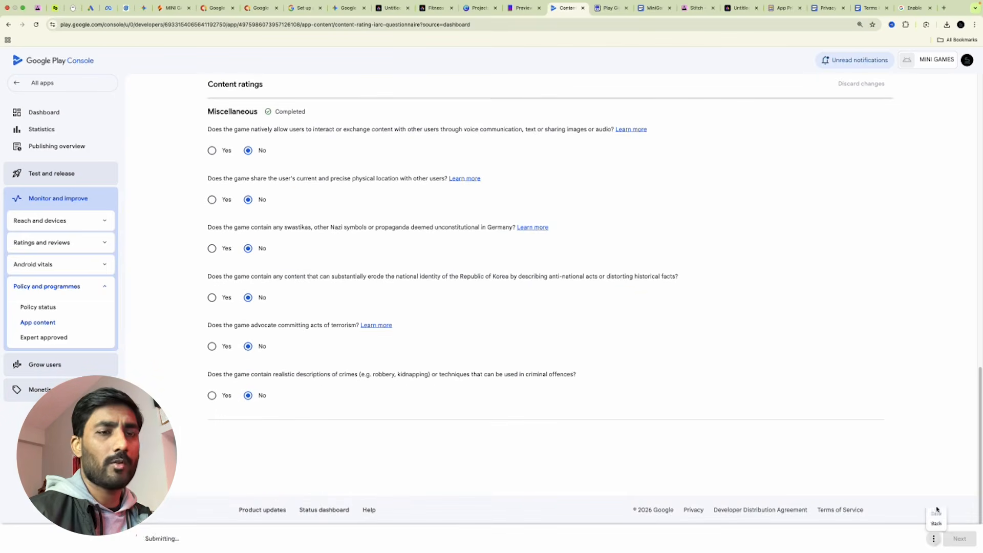
{"action": "left_click", "coordinate": [959, 538]}
Save the calculated IARC content ratings for MINI GAMES and go back to the dashboard.
{"action": "scroll", "coordinate": [660, 327], "scroll_direction": "down", "scroll_amount": 15}
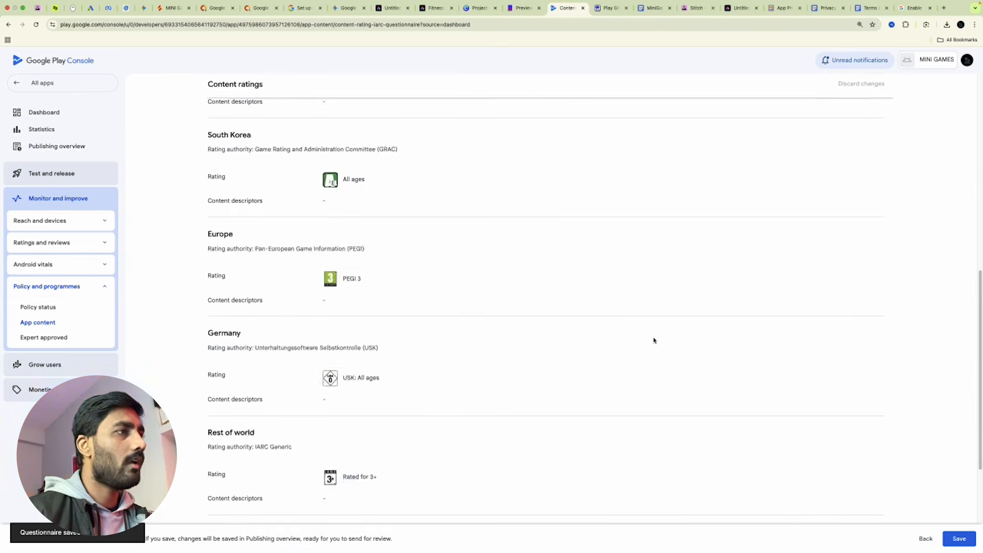
{"action": "scroll", "coordinate": [640, 343], "scroll_direction": "up", "scroll_amount": 9}
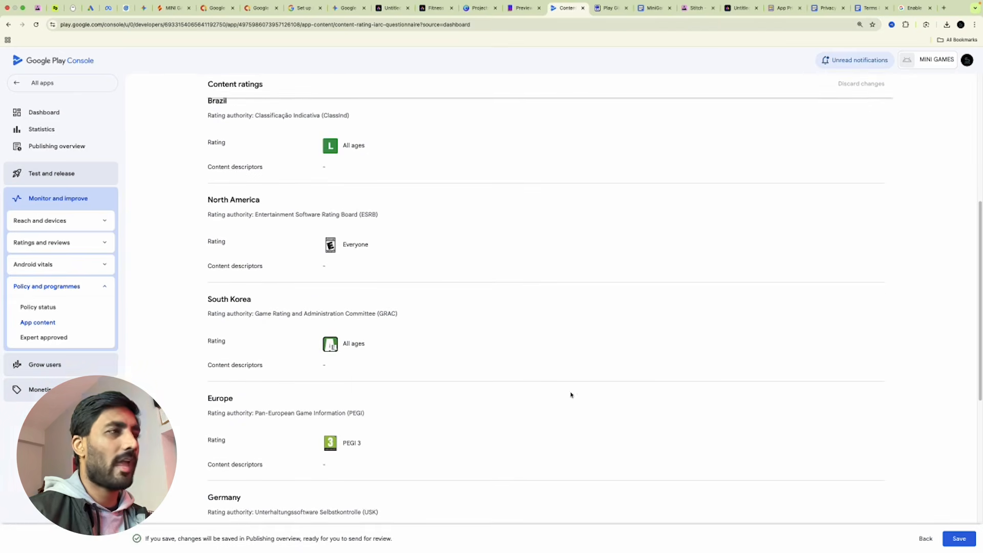
{"action": "left_click", "coordinate": [958, 538]}
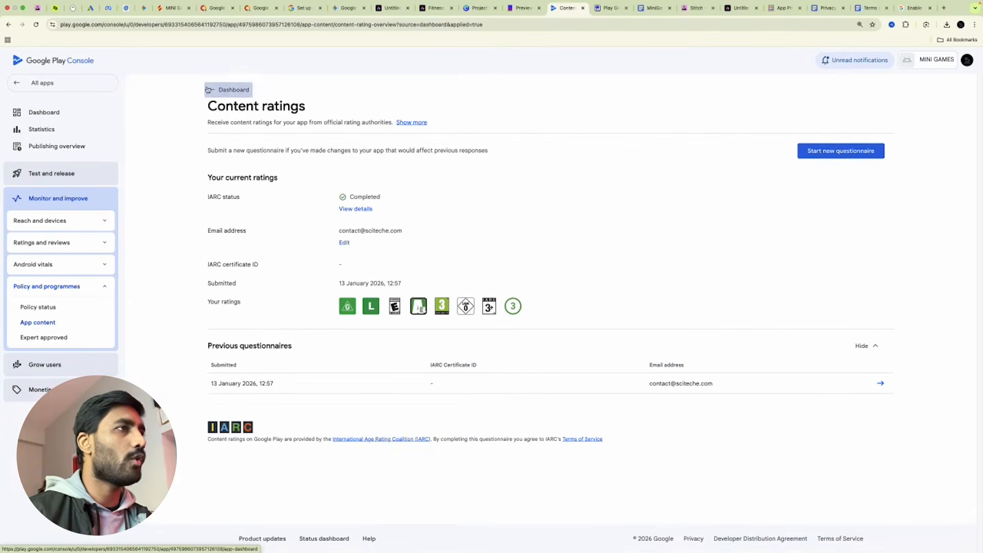
{"action": "left_click", "coordinate": [228, 90]}
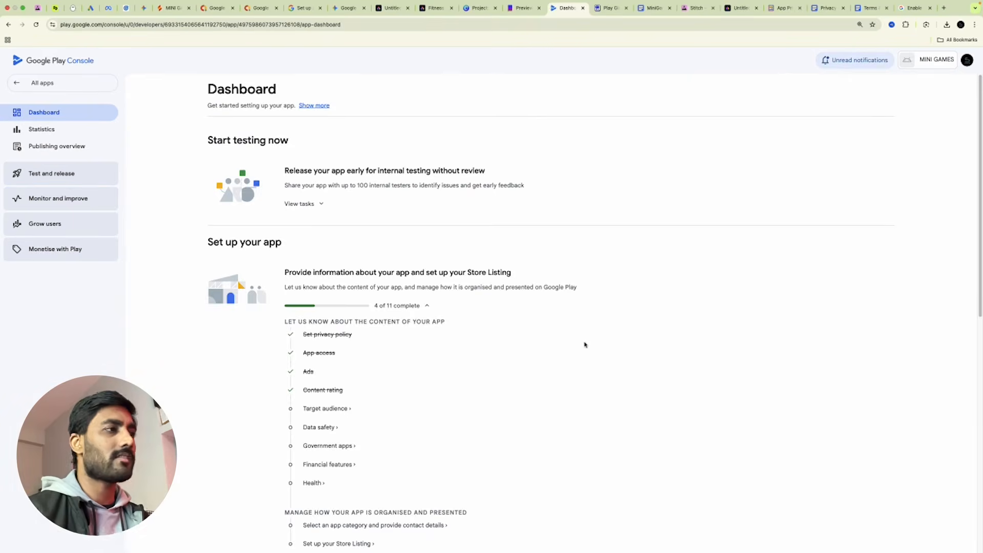
{"action": "scroll", "coordinate": [585, 344], "scroll_direction": "down", "scroll_amount": 3}
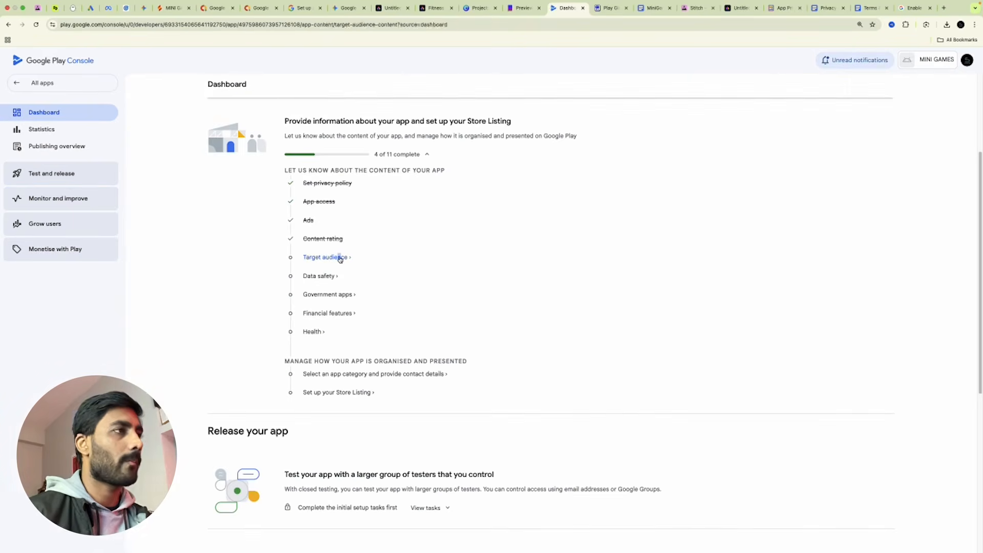
Target ages 9-12 through 18 and over, and certify the compliance statement.
{"action": "left_click", "coordinate": [339, 258]}
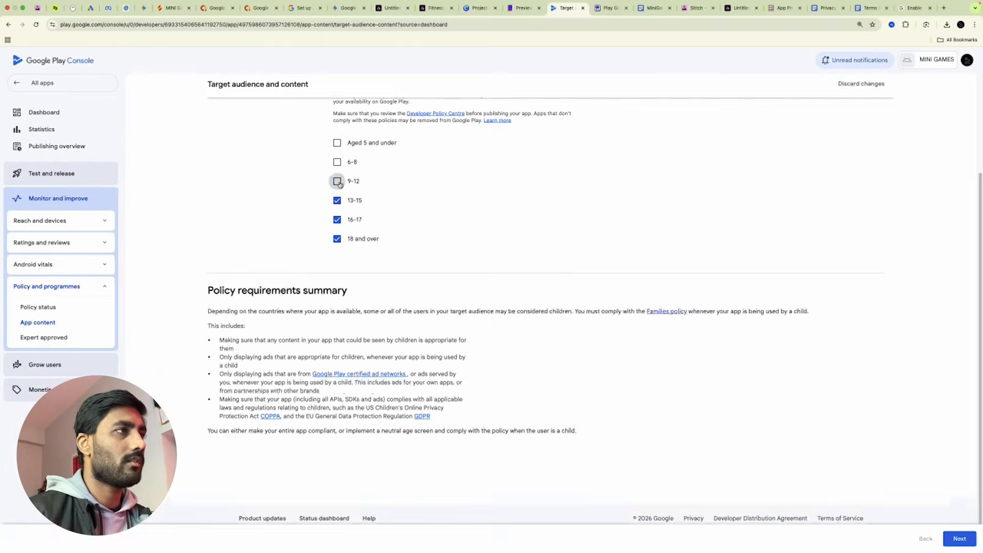
{"action": "left_click", "coordinate": [337, 182]}
{"action": "left_click", "coordinate": [961, 539]}
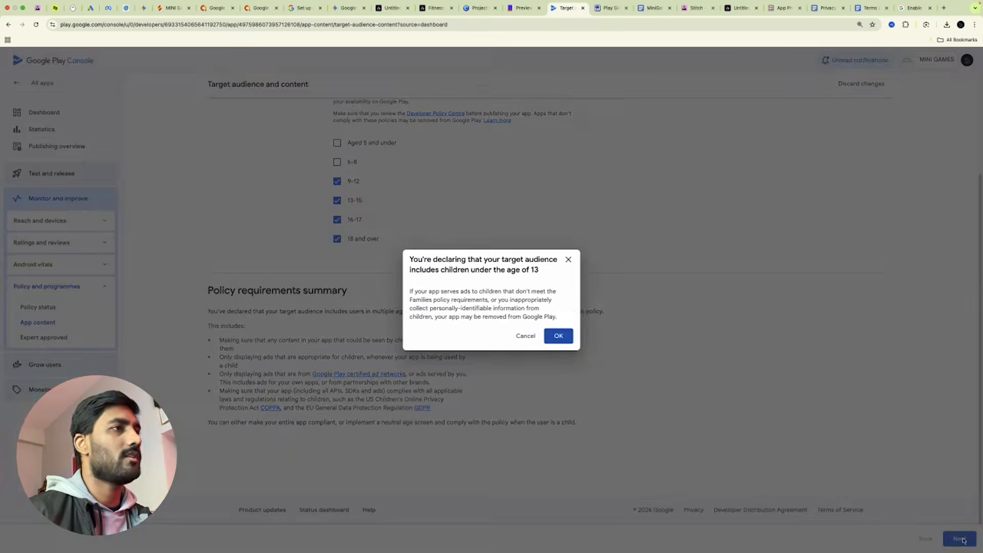
{"action": "left_click", "coordinate": [571, 336]}
{"action": "left_click", "coordinate": [337, 182]}
{"action": "left_click", "coordinate": [962, 541]}
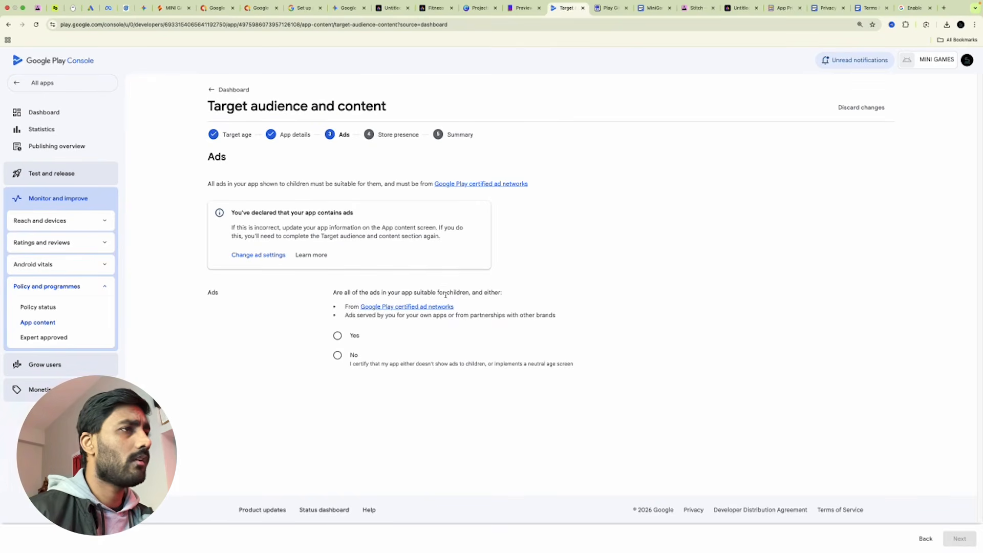
Mark all ads as suitable for children, exclude the app from Expert Approved, and save.
{"action": "left_click", "coordinate": [346, 337]}
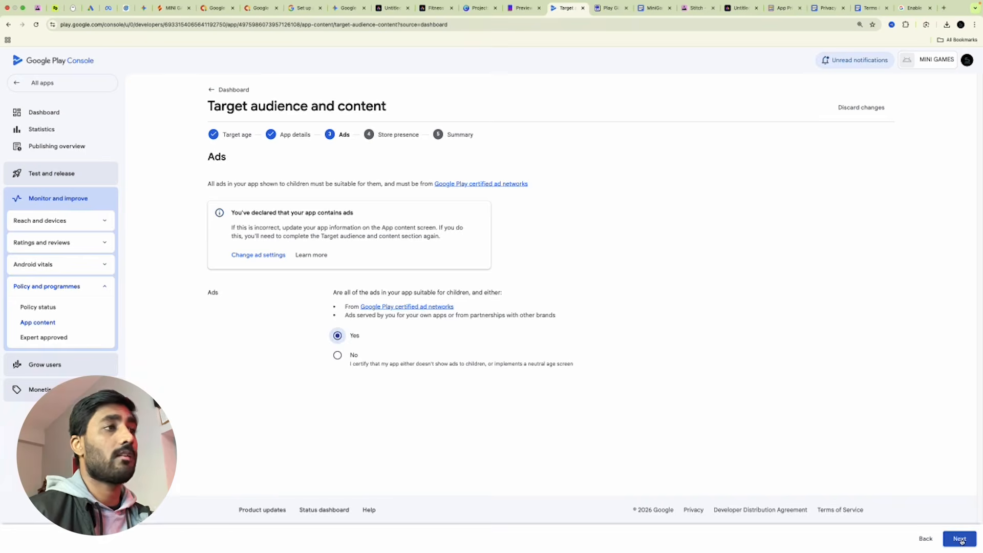
{"action": "left_click", "coordinate": [960, 539]}
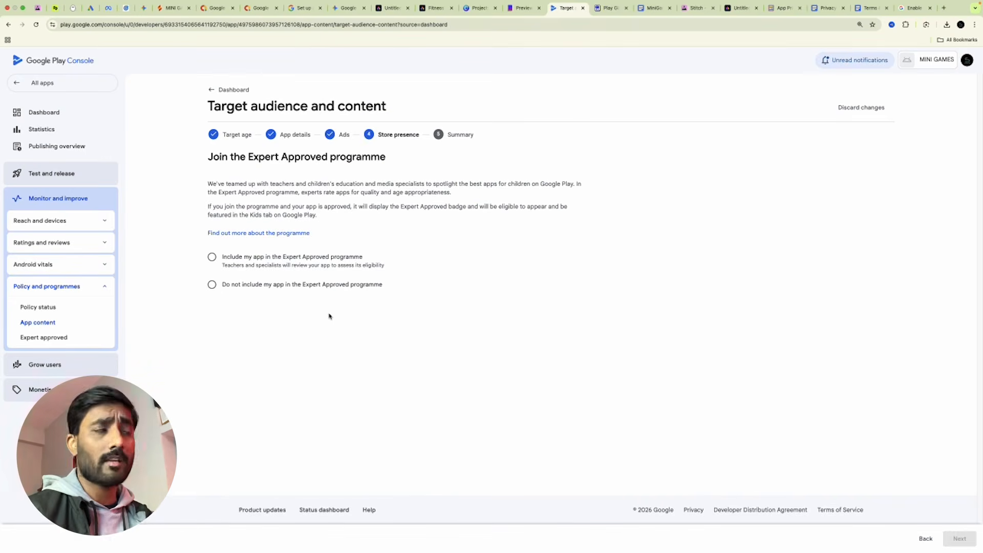
{"action": "left_click", "coordinate": [214, 285]}
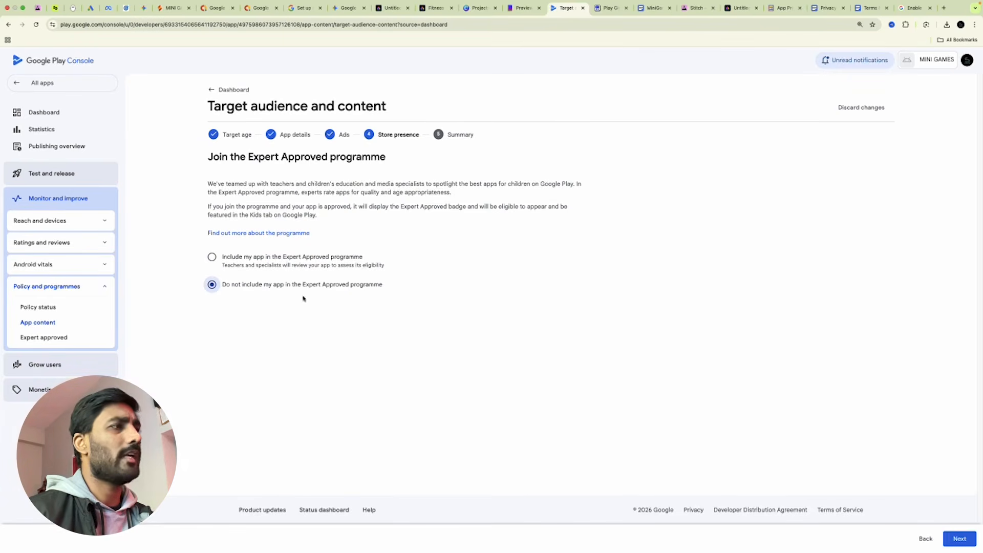
{"action": "left_click", "coordinate": [958, 538]}
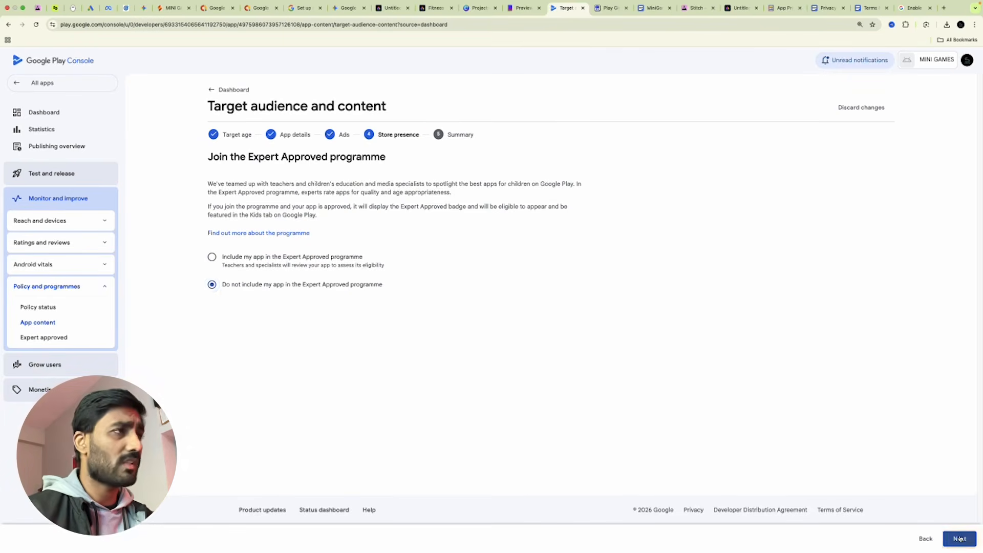
{"action": "left_click", "coordinate": [958, 538]}
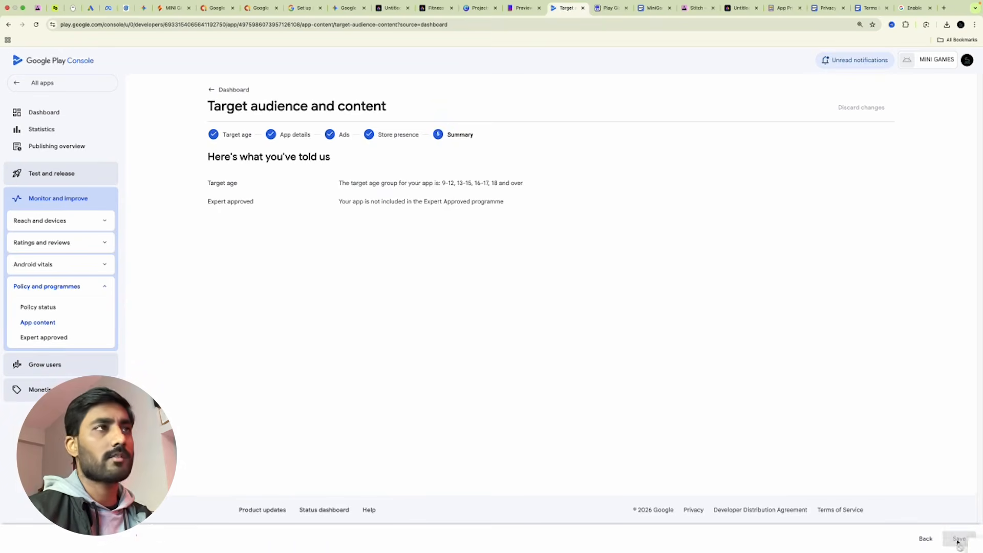
{"action": "left_click", "coordinate": [221, 90]}
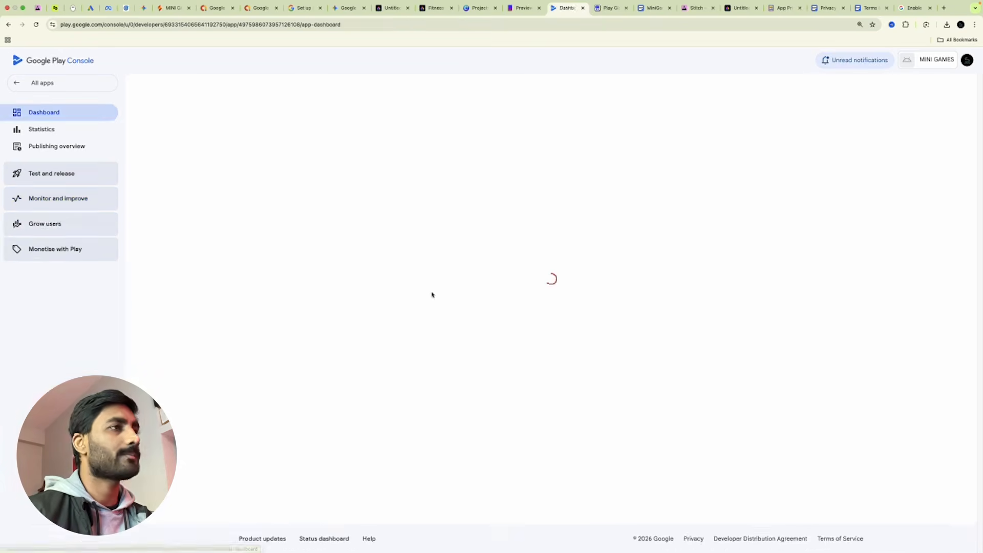
Save Data safety declaring no user data collected and a commitment to the Play Families policy.
{"action": "scroll", "coordinate": [389, 405], "scroll_direction": "down", "scroll_amount": 2}
{"action": "left_click", "coordinate": [328, 336]}
{"action": "scroll", "coordinate": [404, 369], "scroll_direction": "down", "scroll_amount": 2}
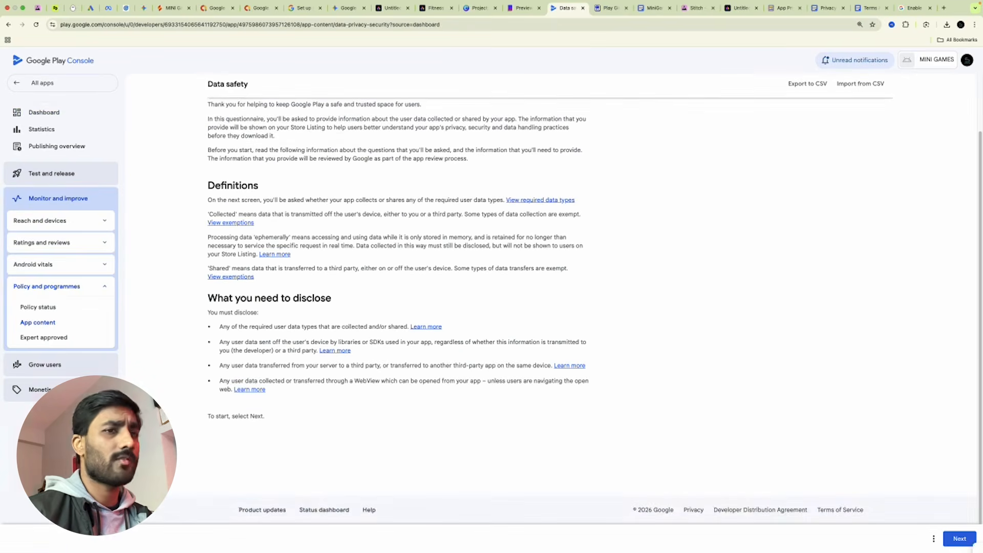
{"action": "left_click", "coordinate": [956, 538]}
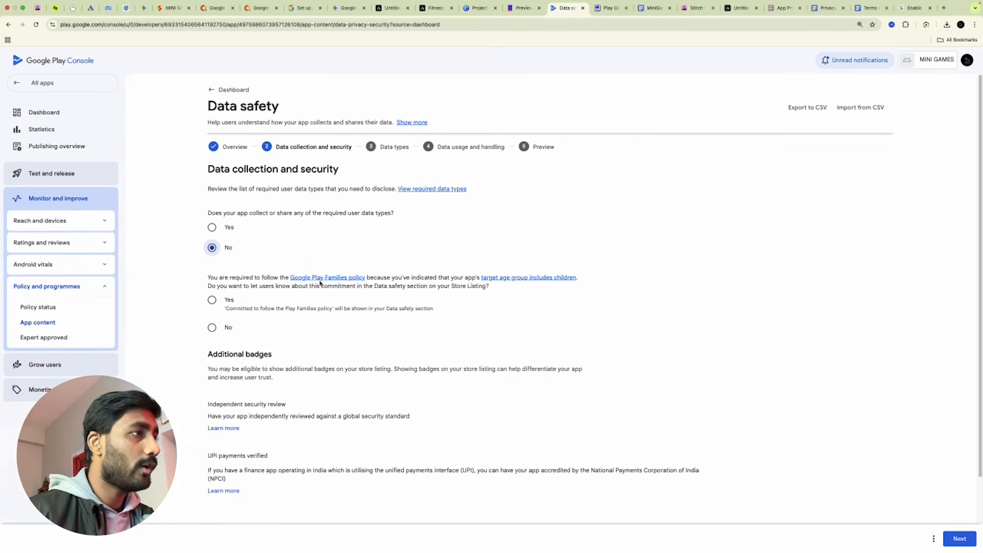
{"action": "left_click", "coordinate": [212, 299]}
{"action": "scroll", "coordinate": [297, 292], "scroll_direction": "down", "scroll_amount": 2}
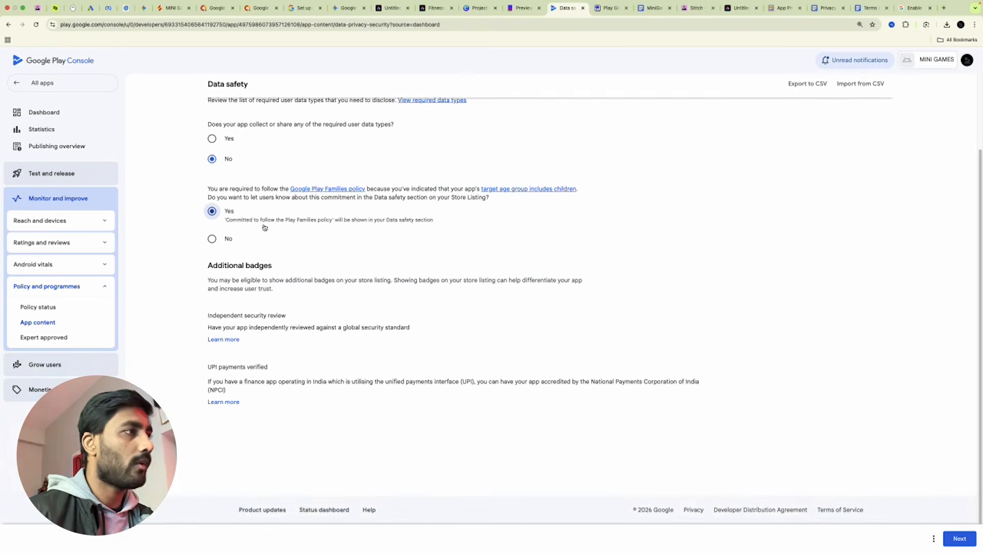
{"action": "left_click", "coordinate": [959, 539]}
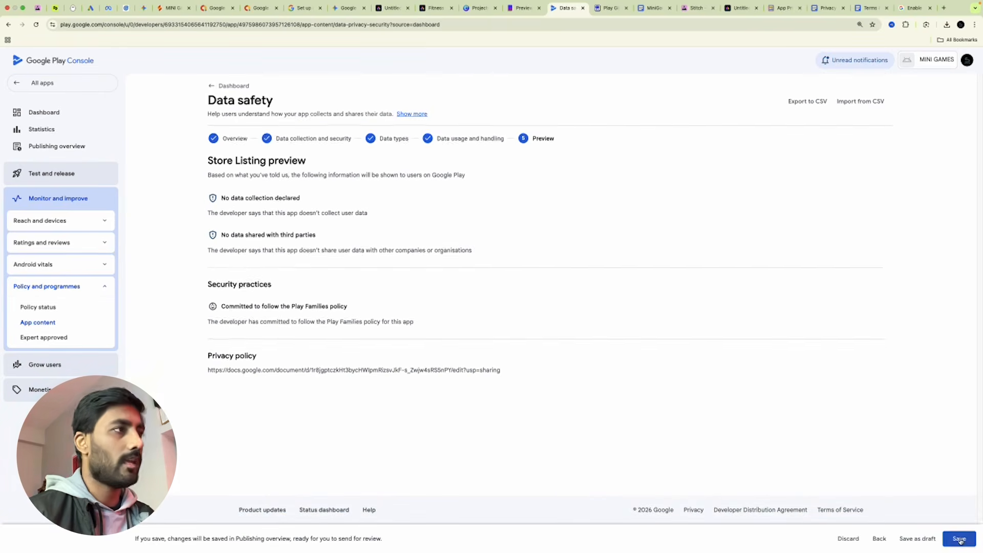
{"action": "left_click", "coordinate": [959, 539]}
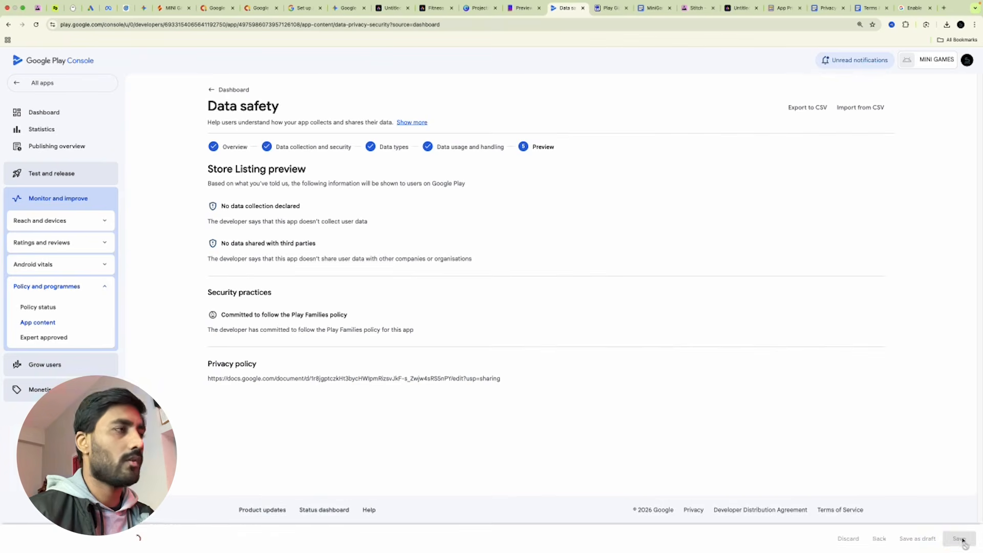
{"action": "left_click", "coordinate": [228, 90]}
{"action": "scroll", "coordinate": [355, 306], "scroll_direction": "down", "scroll_amount": 4}
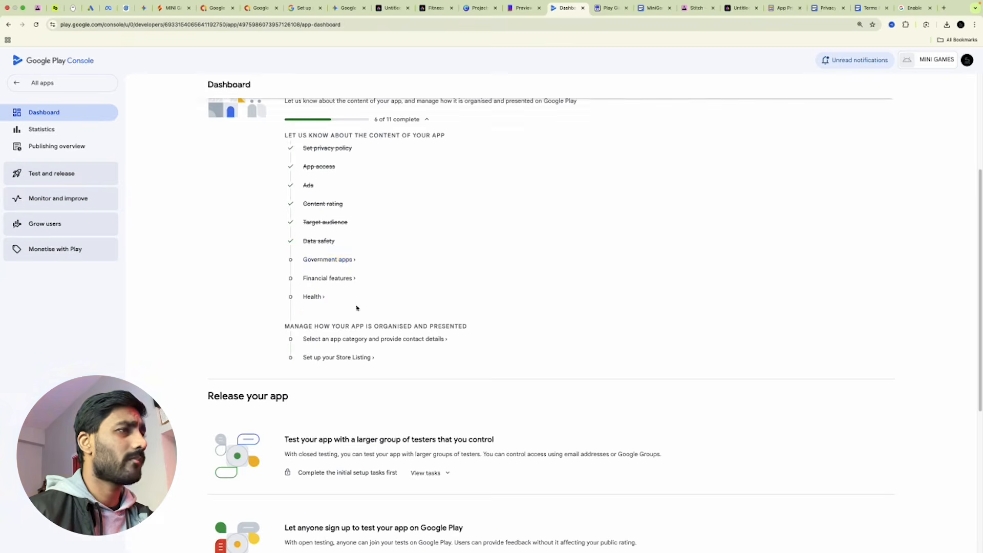
{"action": "left_click", "coordinate": [318, 260]}
Declare MINI GAMES is not a government app and save.
{"action": "left_click", "coordinate": [211, 217]}
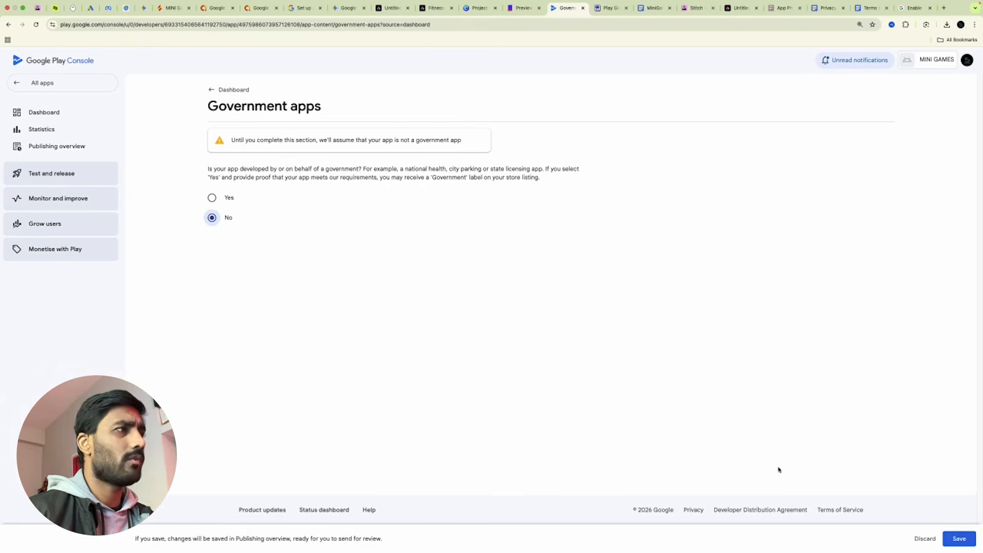
{"action": "left_click", "coordinate": [970, 540]}
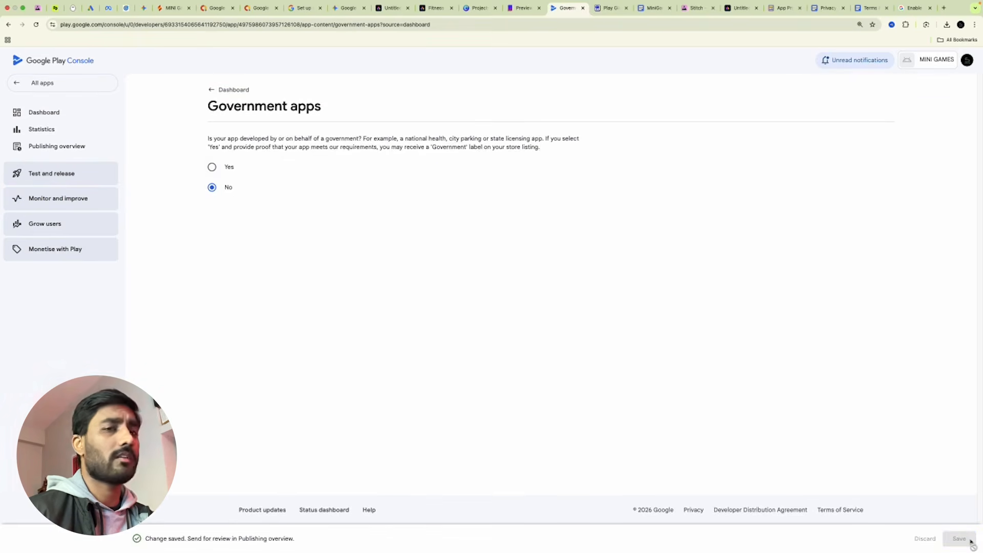
{"action": "left_click", "coordinate": [215, 90]}
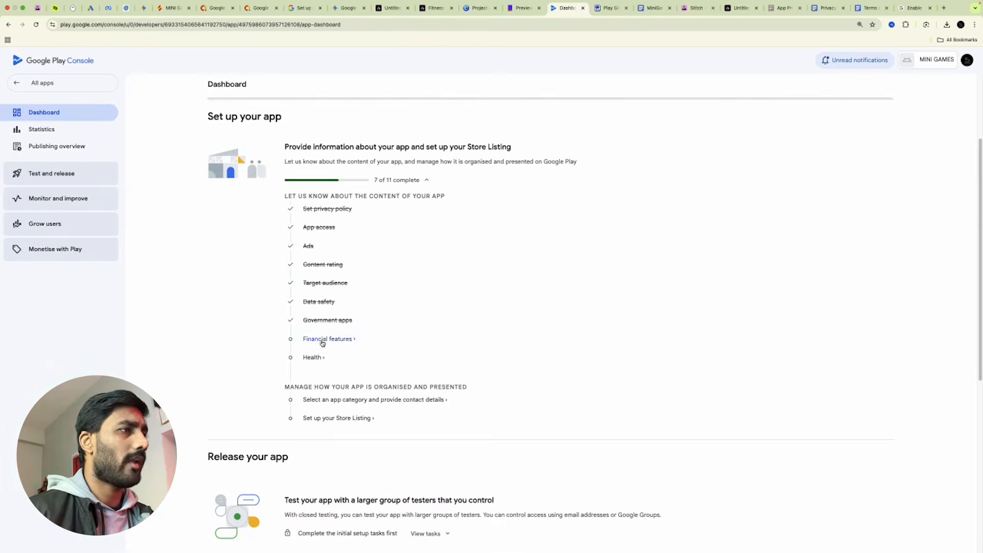
Declare the app has no financial features and save the declaration.
{"action": "left_click", "coordinate": [323, 341]}
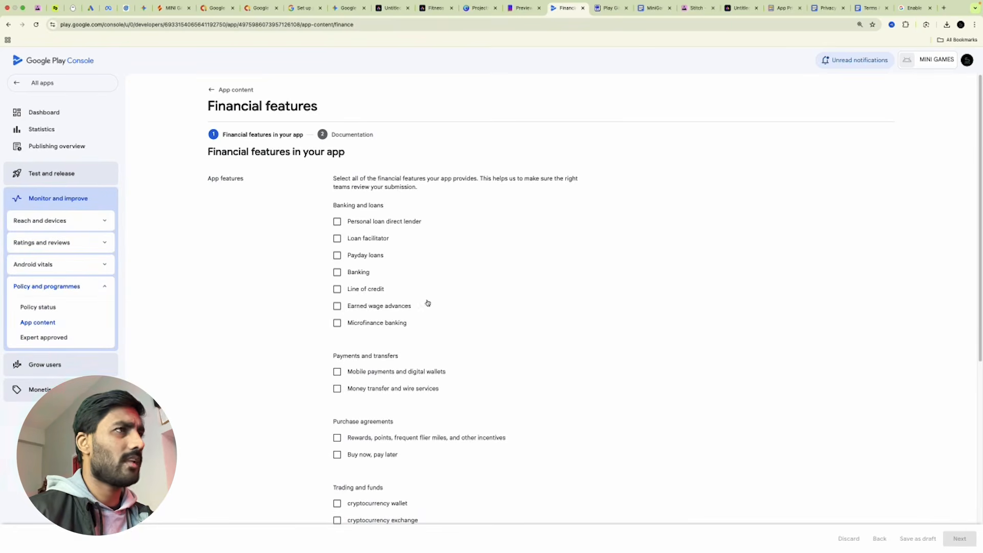
{"action": "scroll", "coordinate": [463, 351], "scroll_direction": "down", "scroll_amount": 6}
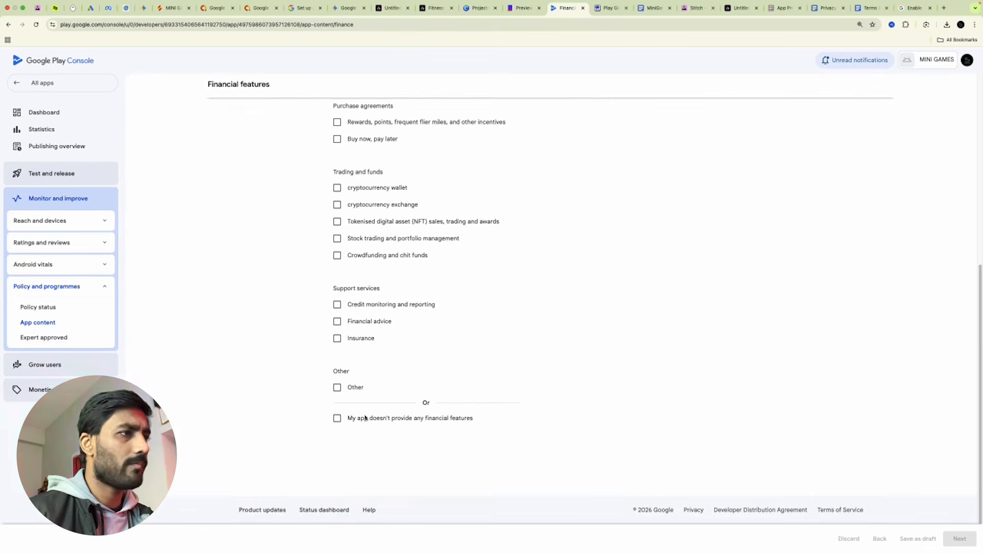
{"action": "left_click", "coordinate": [337, 417]}
{"action": "left_click", "coordinate": [960, 538]}
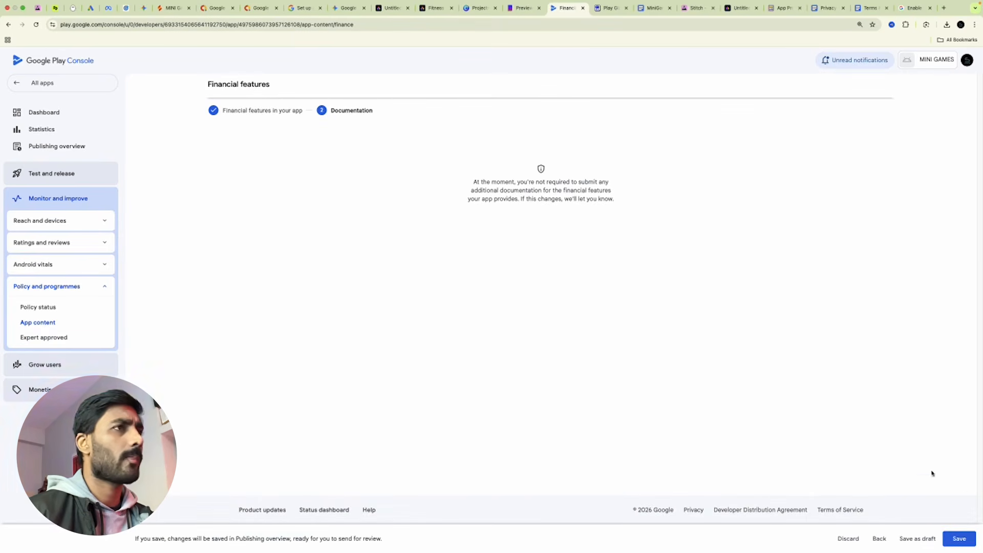
{"action": "left_click", "coordinate": [958, 538]}
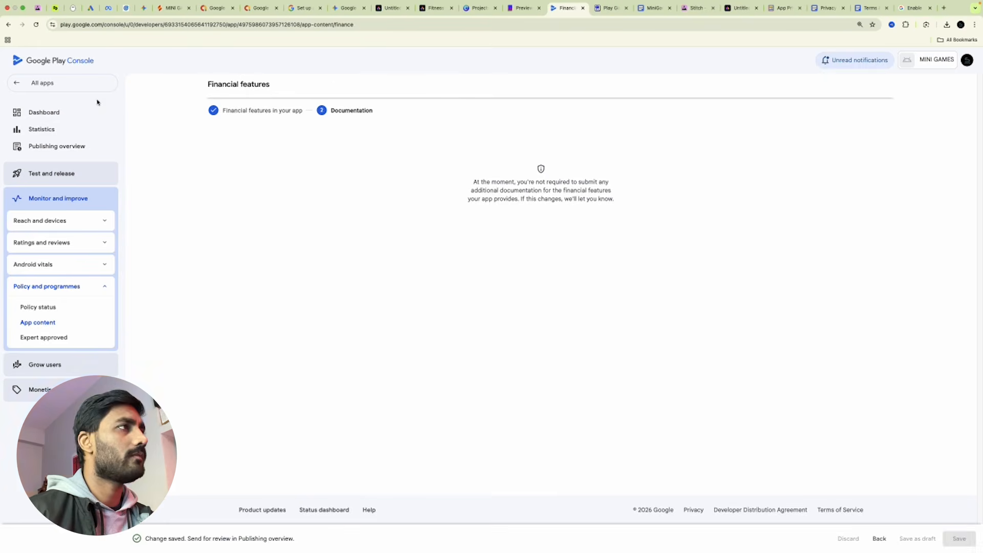
{"action": "left_click", "coordinate": [51, 115]}
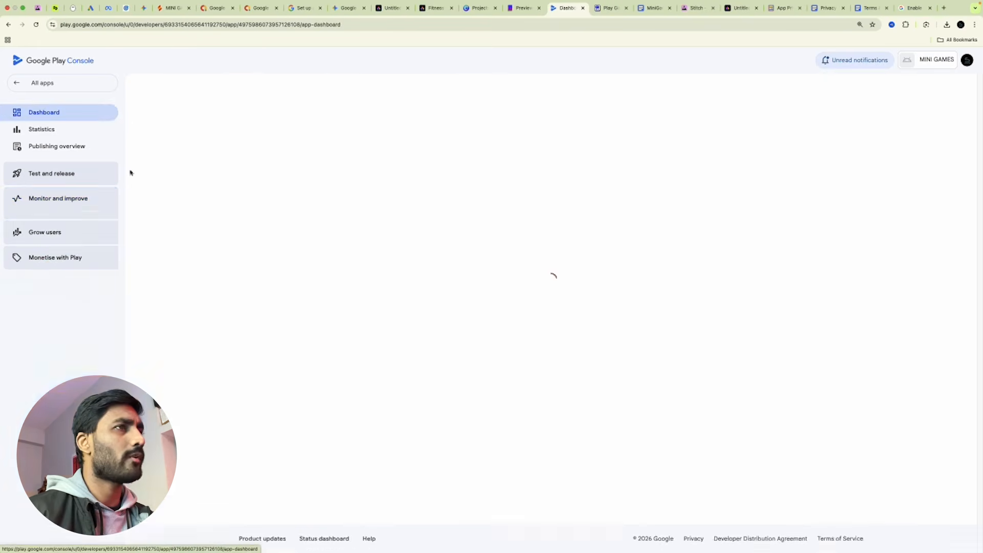
Declare the app has no health features and save the Health declaration.
{"action": "scroll", "coordinate": [434, 339], "scroll_direction": "down", "scroll_amount": 3}
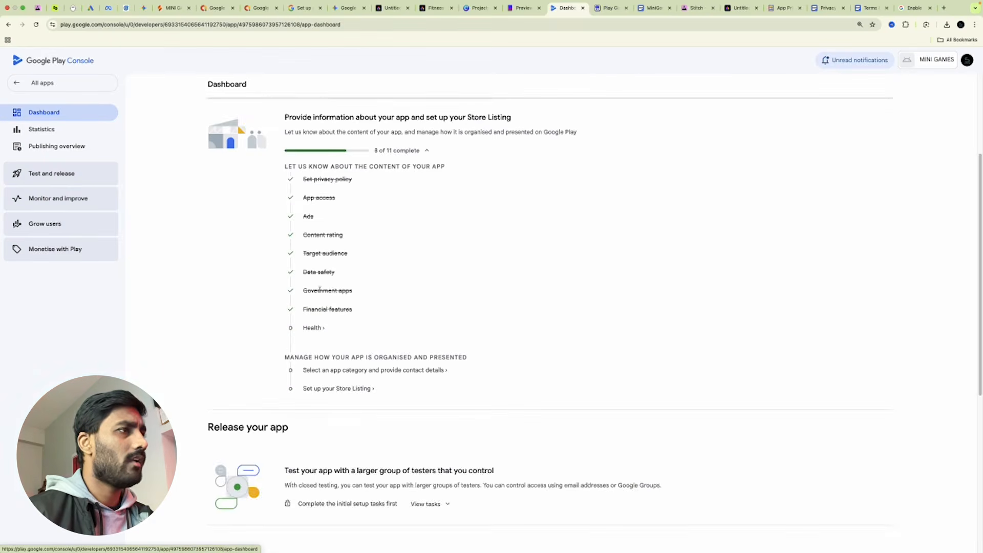
{"action": "left_click", "coordinate": [313, 328]}
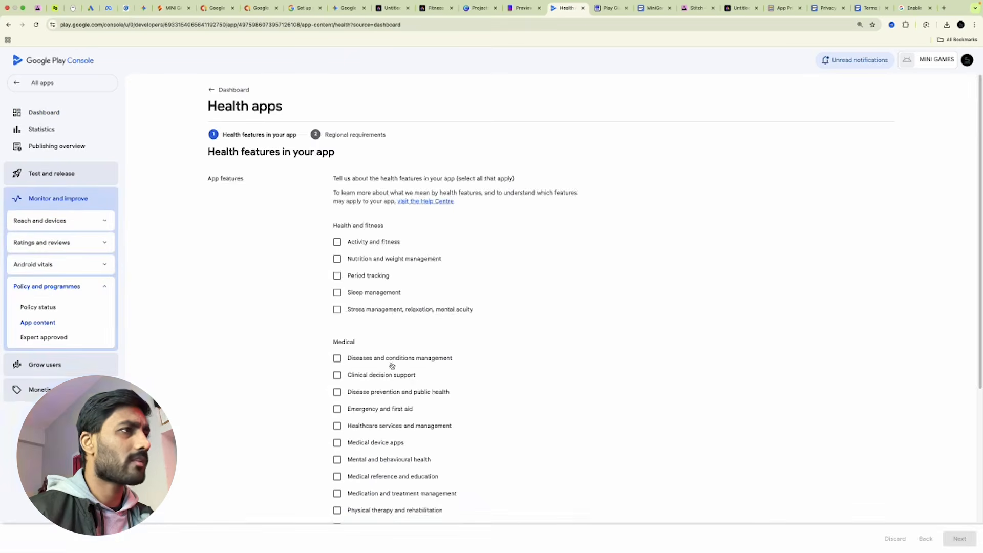
{"action": "scroll", "coordinate": [383, 359], "scroll_direction": "down", "scroll_amount": 5}
{"action": "left_click", "coordinate": [337, 420]}
{"action": "left_click", "coordinate": [955, 537]}
{"action": "left_click", "coordinate": [221, 88]}
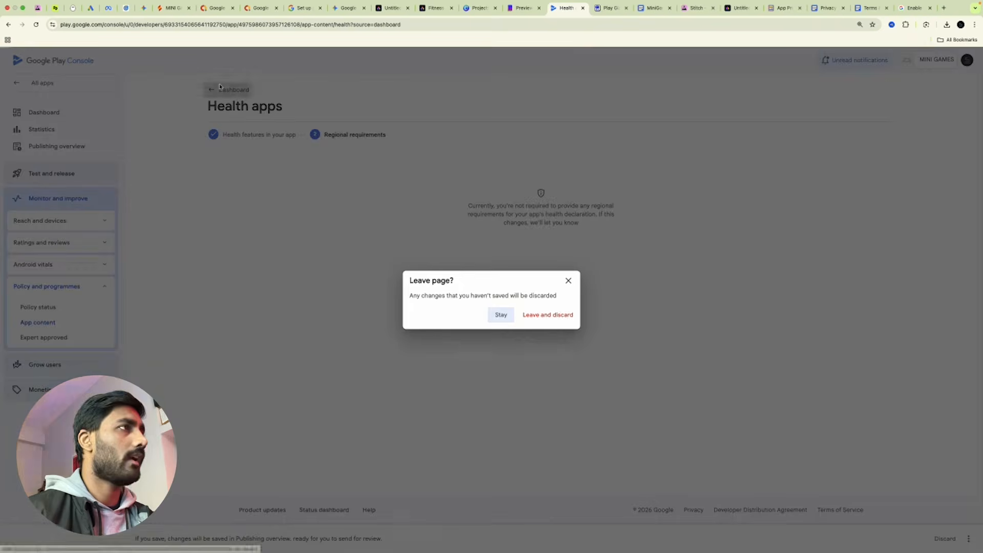
{"action": "left_click", "coordinate": [568, 281]}
{"action": "left_click", "coordinate": [960, 521]}
{"action": "left_click", "coordinate": [228, 90]}
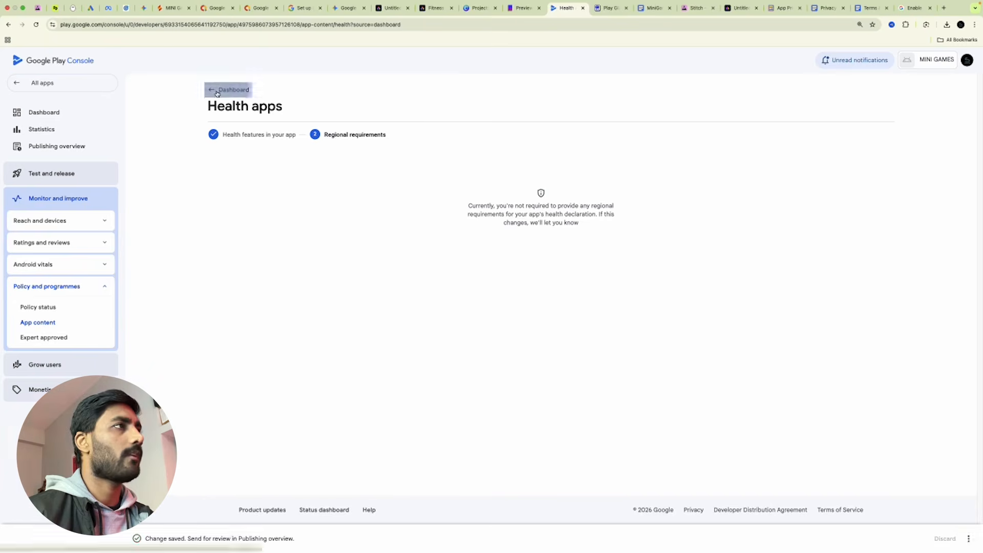
{"action": "scroll", "coordinate": [406, 313], "scroll_direction": "down", "scroll_amount": 4}
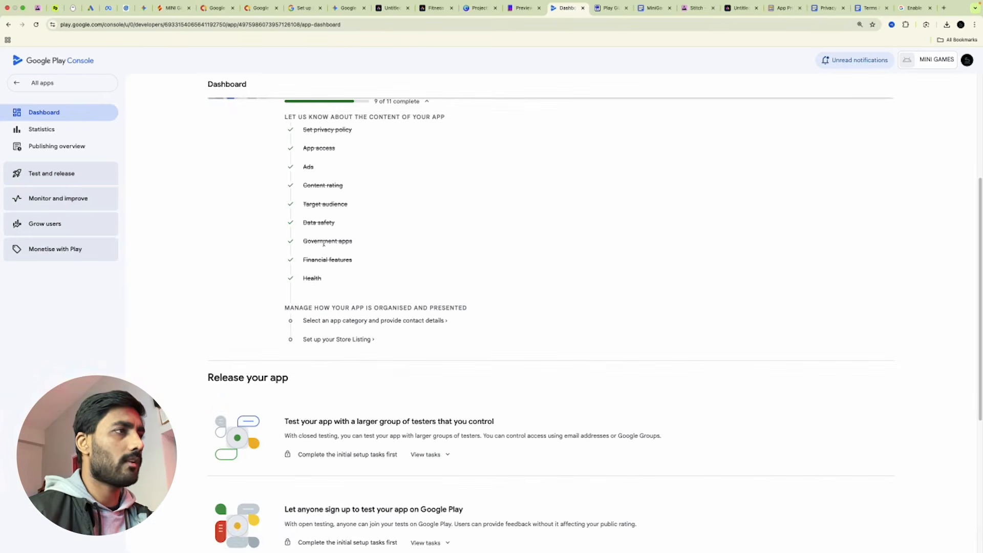
{"action": "scroll", "coordinate": [369, 316], "scroll_direction": "up", "scroll_amount": 3}
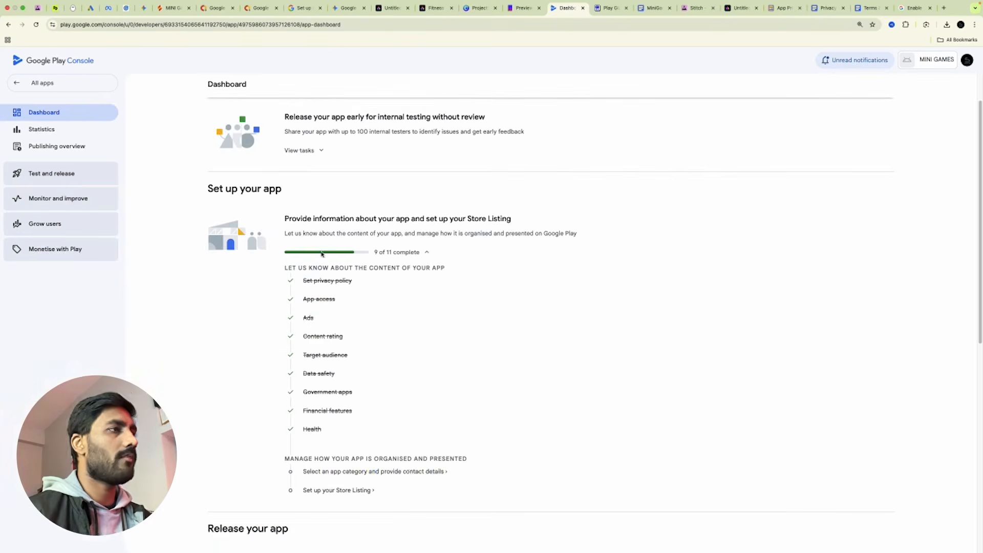
Change the store app category to Game, Casual and save it.
{"action": "left_click", "coordinate": [407, 472]}
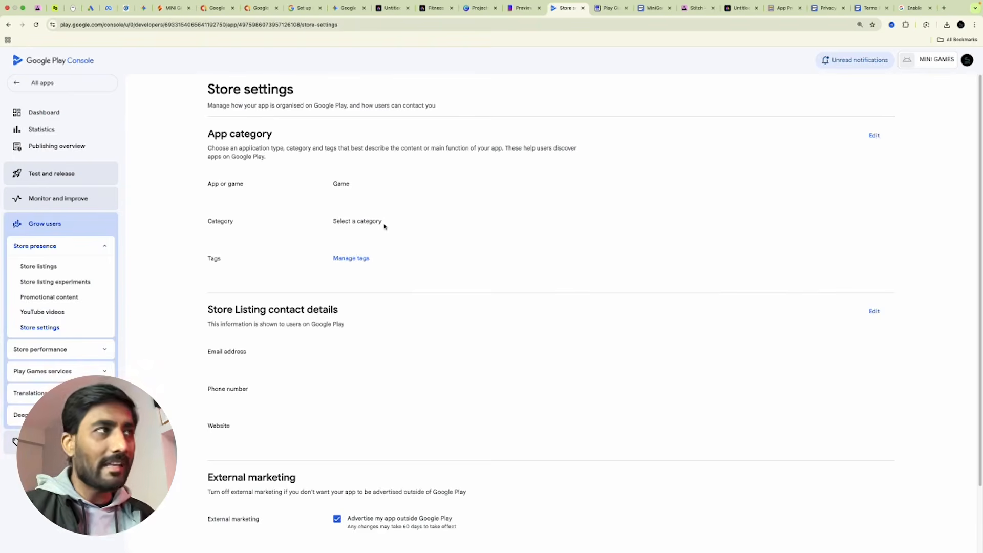
{"action": "left_click", "coordinate": [874, 135]}
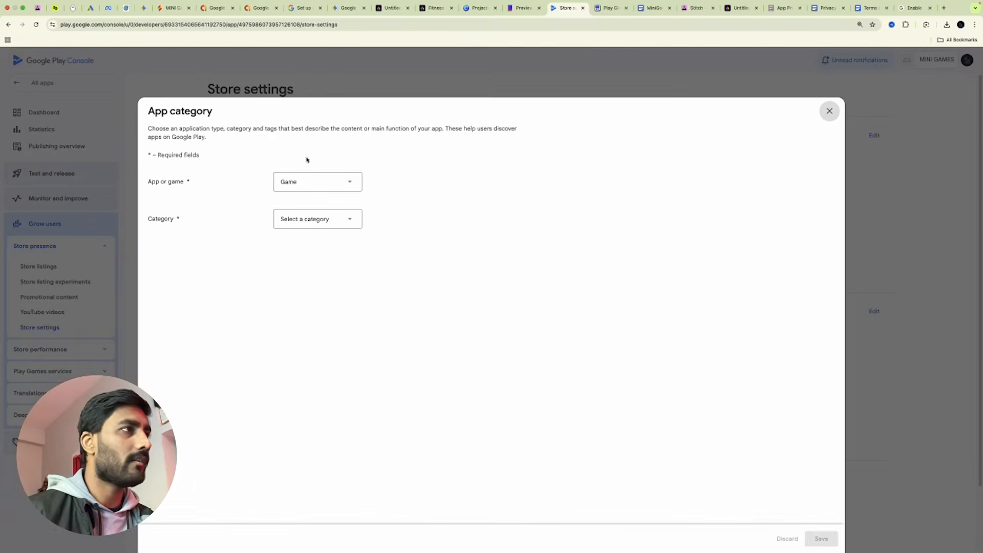
{"action": "left_click", "coordinate": [316, 226]}
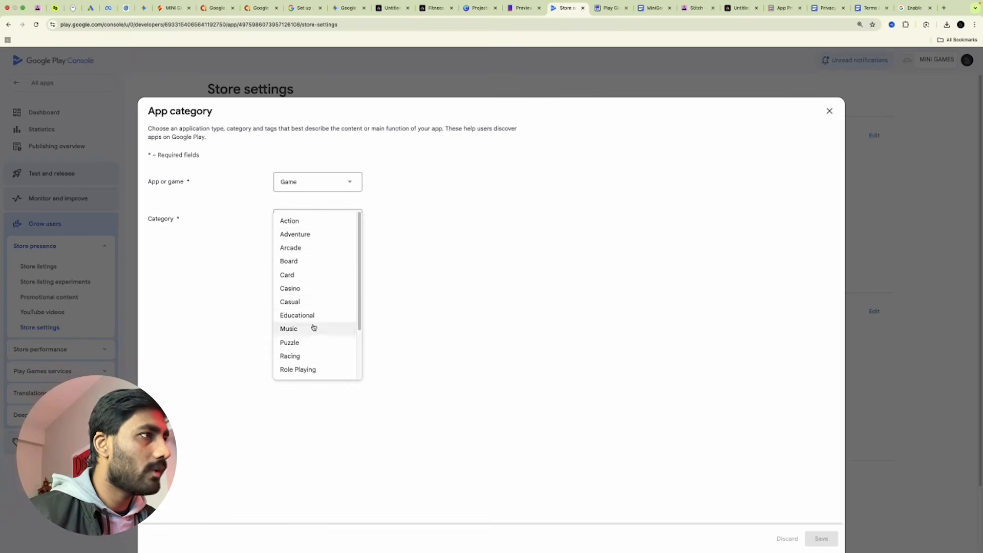
{"action": "scroll", "coordinate": [326, 360], "scroll_direction": "down", "scroll_amount": 3}
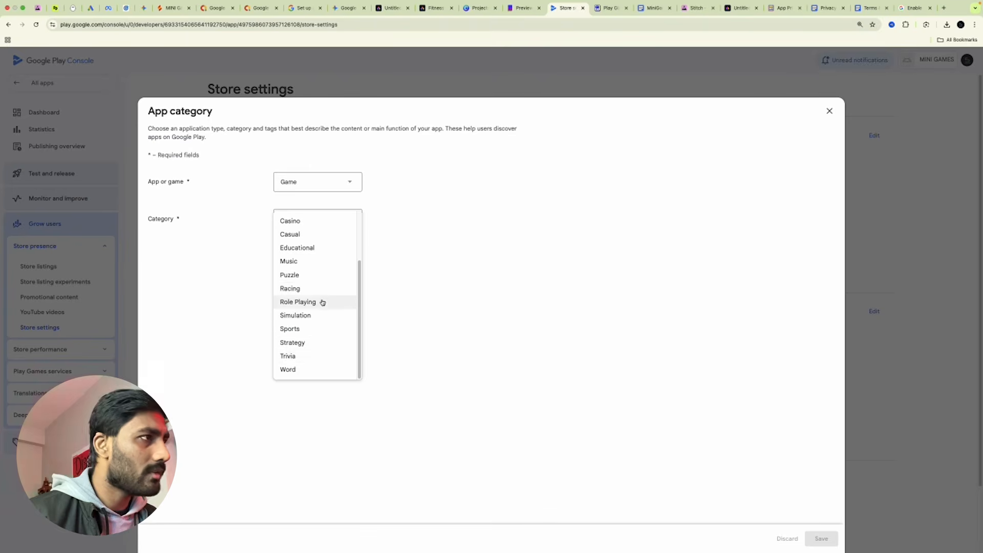
{"action": "scroll", "coordinate": [325, 288], "scroll_direction": "up", "scroll_amount": 3}
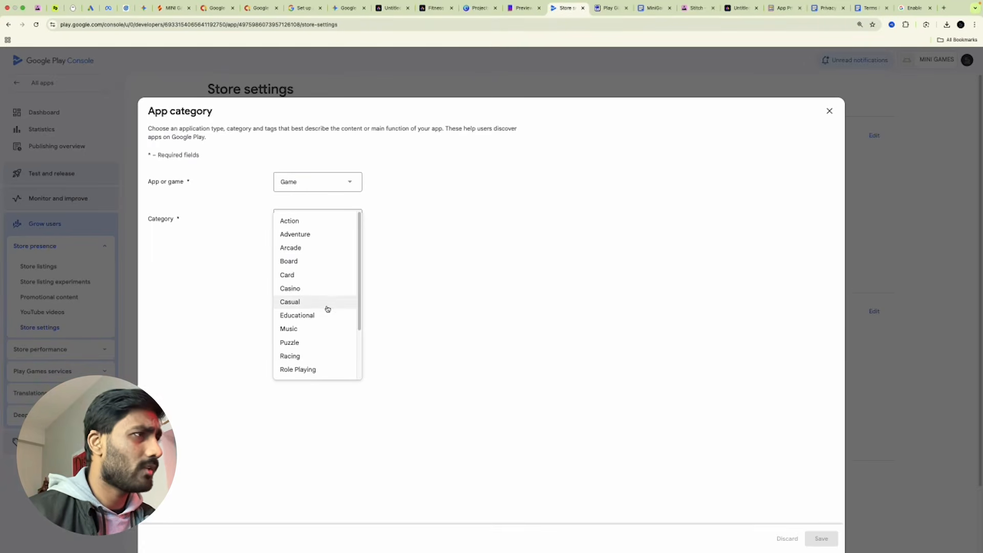
{"action": "scroll", "coordinate": [331, 306], "scroll_direction": "down", "scroll_amount": 3}
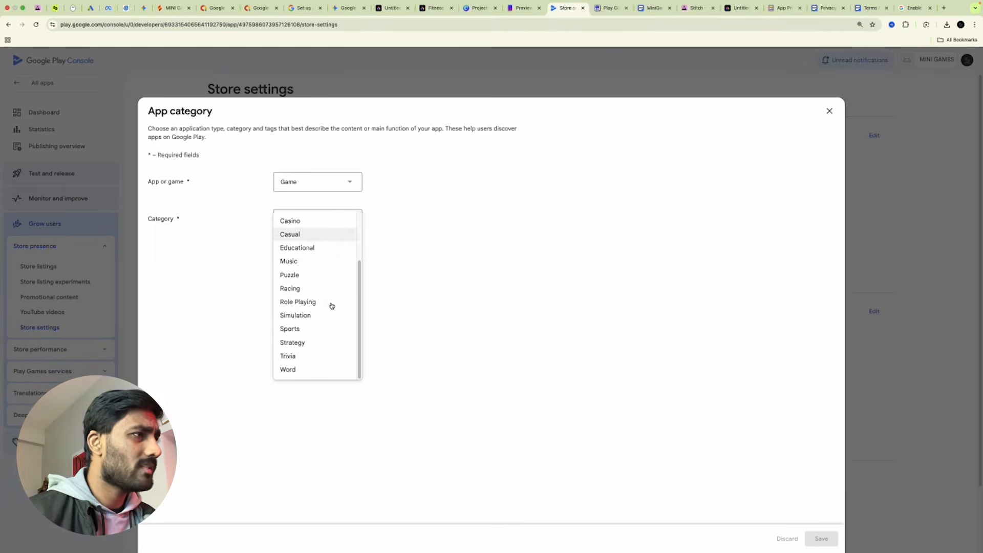
{"action": "scroll", "coordinate": [330, 306], "scroll_direction": "up", "scroll_amount": 1}
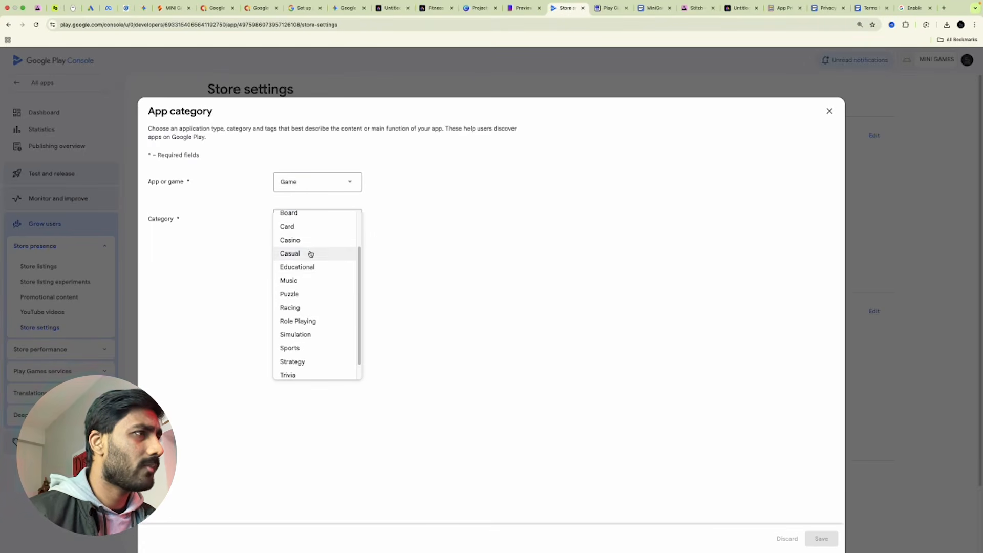
{"action": "scroll", "coordinate": [311, 251], "scroll_direction": "up", "scroll_amount": 1}
{"action": "left_click", "coordinate": [308, 263]}
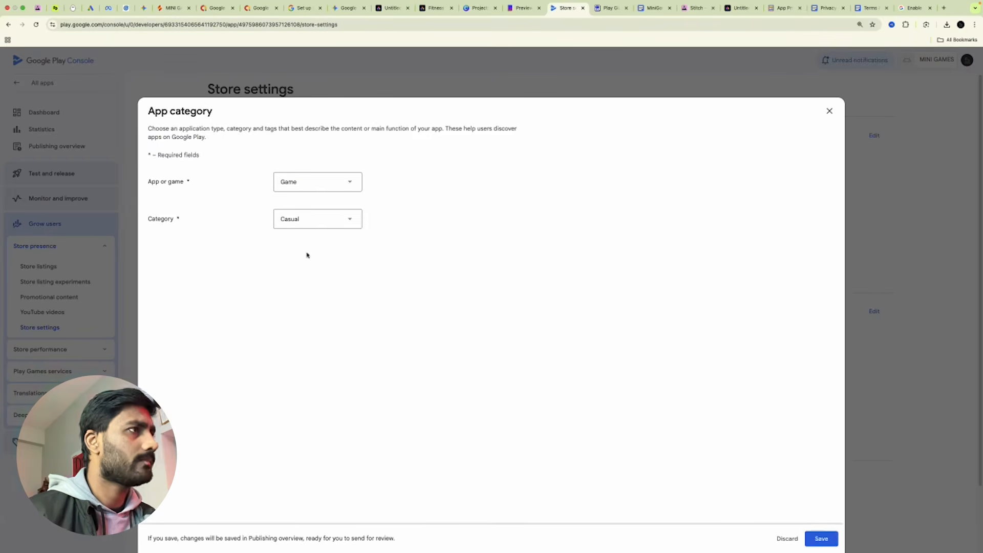
{"action": "left_click", "coordinate": [821, 538]}
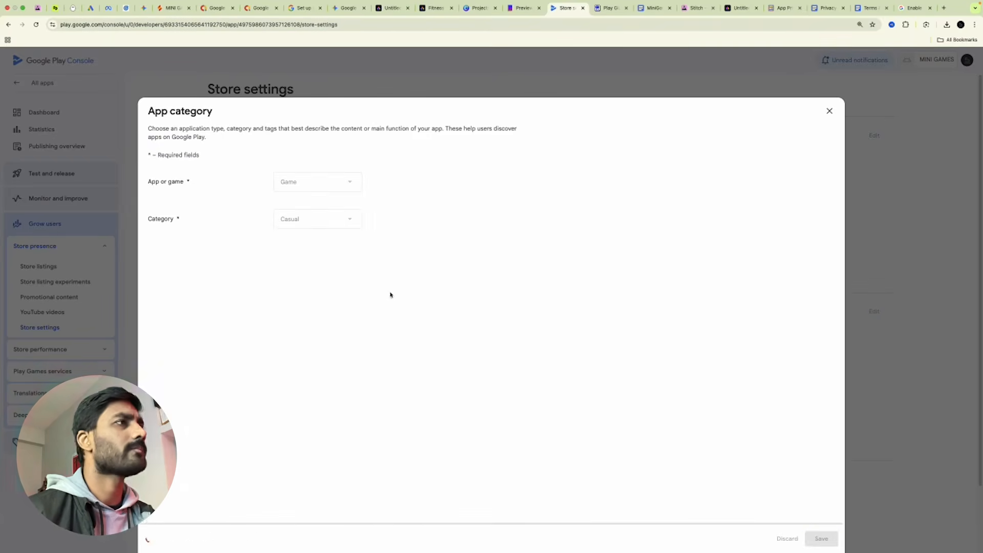
{"action": "left_click", "coordinate": [829, 110]}
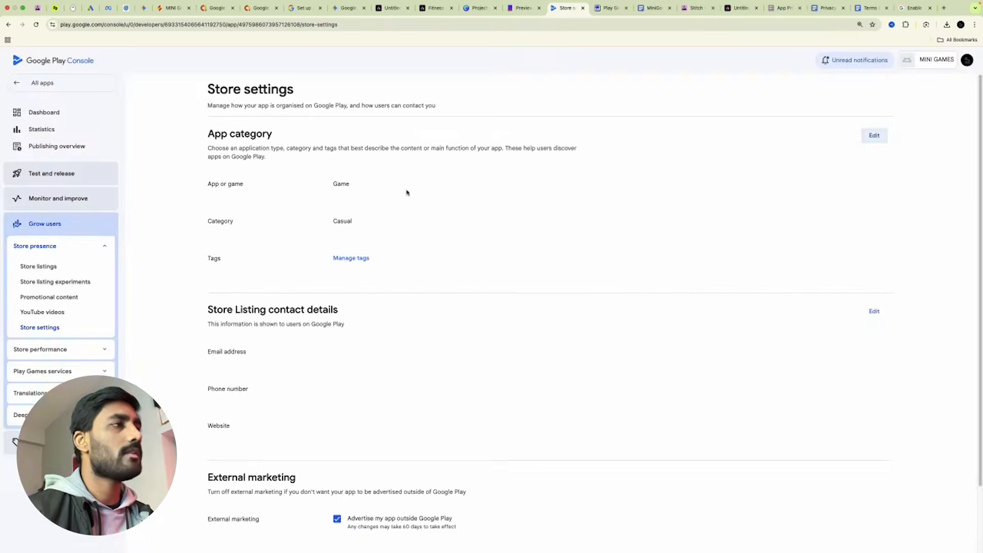
Paste the contact e-mail into the store listing contact details, save, and return to the dashboard.
{"action": "left_click", "coordinate": [346, 259]}
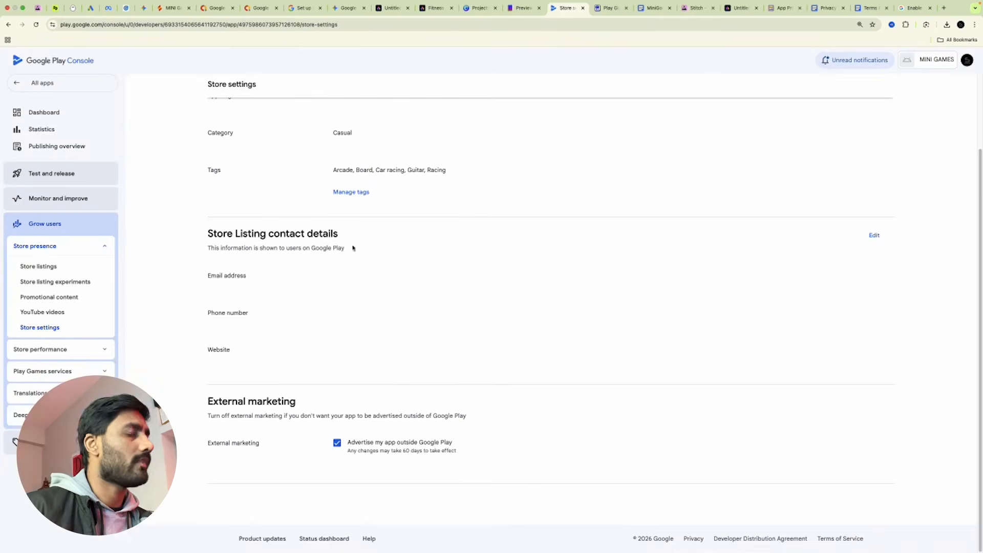
{"action": "left_click", "coordinate": [874, 235]}
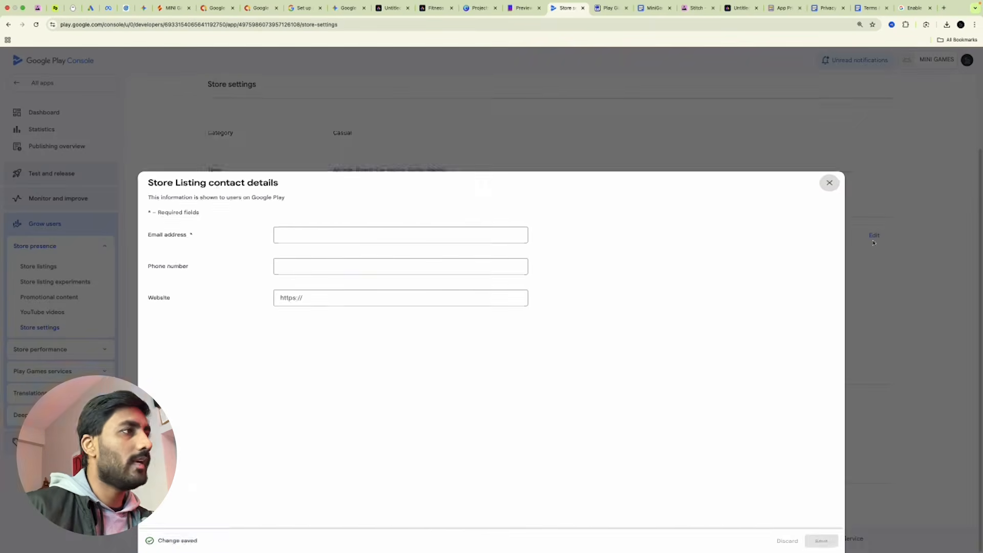
{"action": "left_click", "coordinate": [297, 248]}
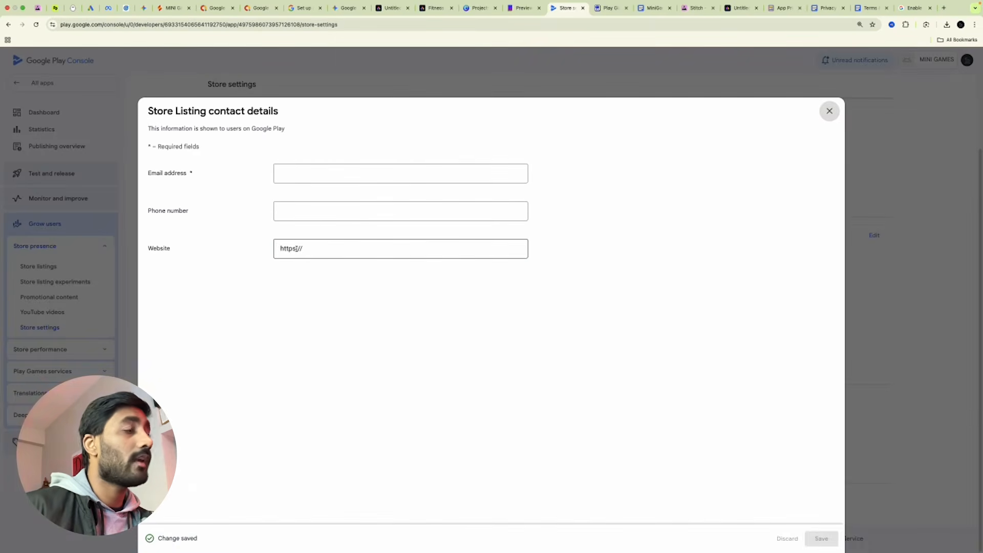
{"action": "left_click", "coordinate": [351, 256]}
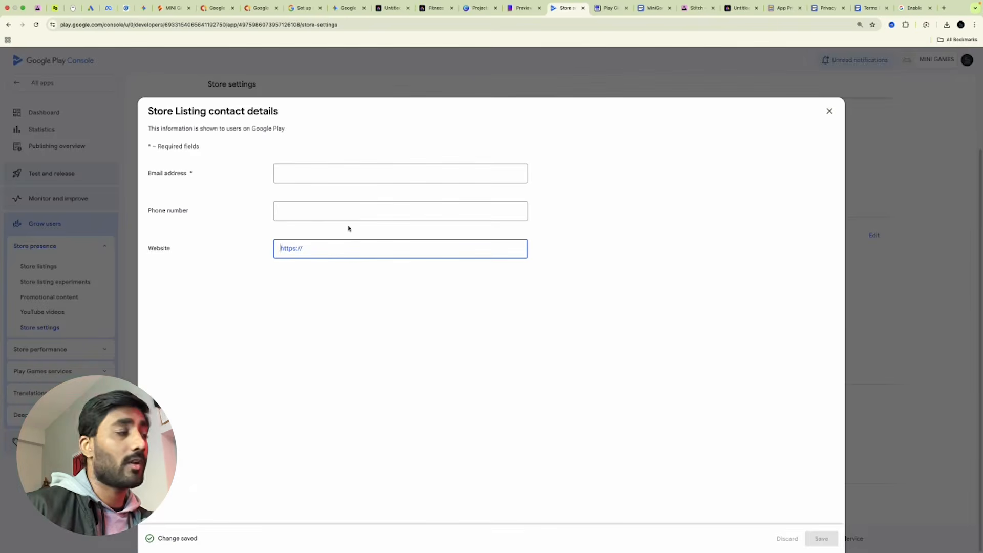
{"action": "left_click", "coordinate": [309, 175]}
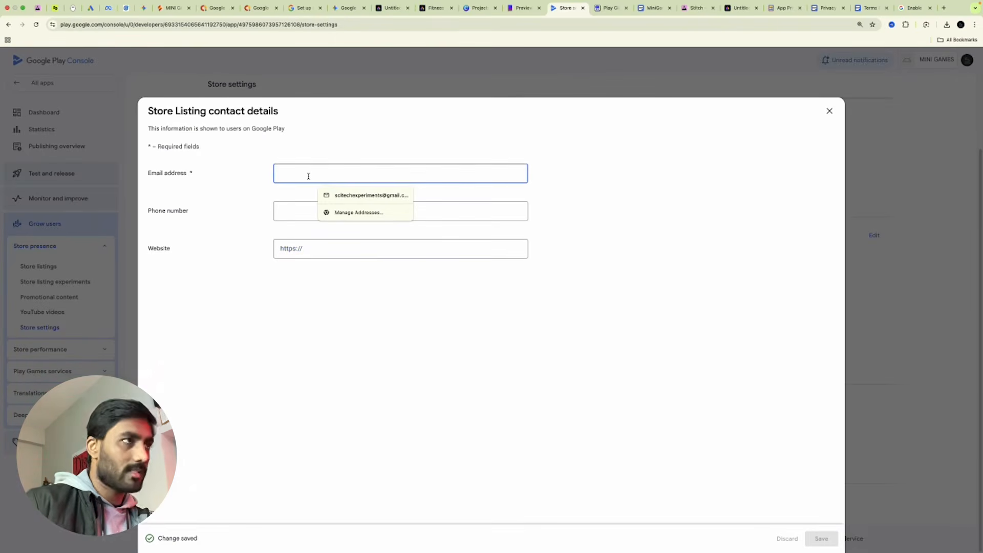
{"action": "key", "text": "super+v"}
{"action": "left_click", "coordinate": [821, 538]}
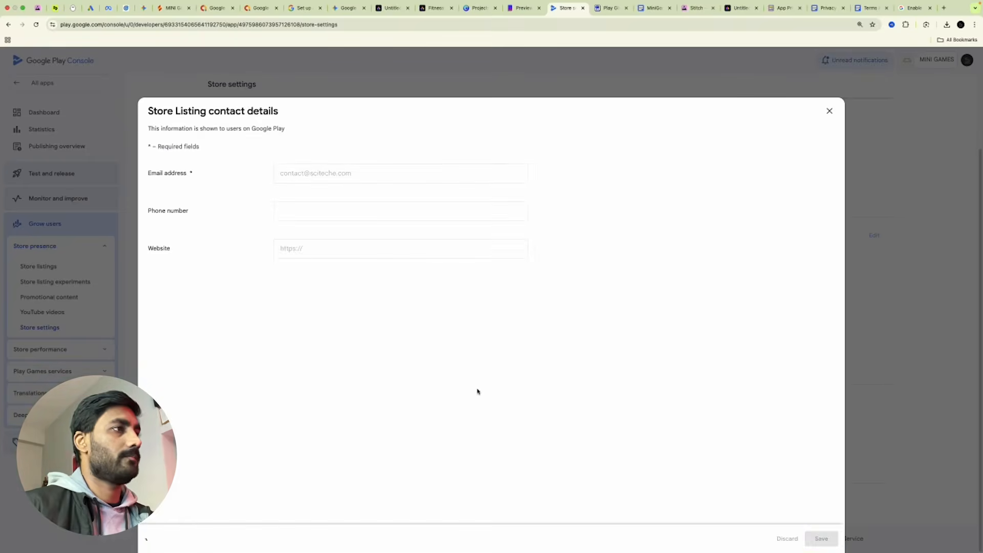
{"action": "left_click", "coordinate": [829, 111]}
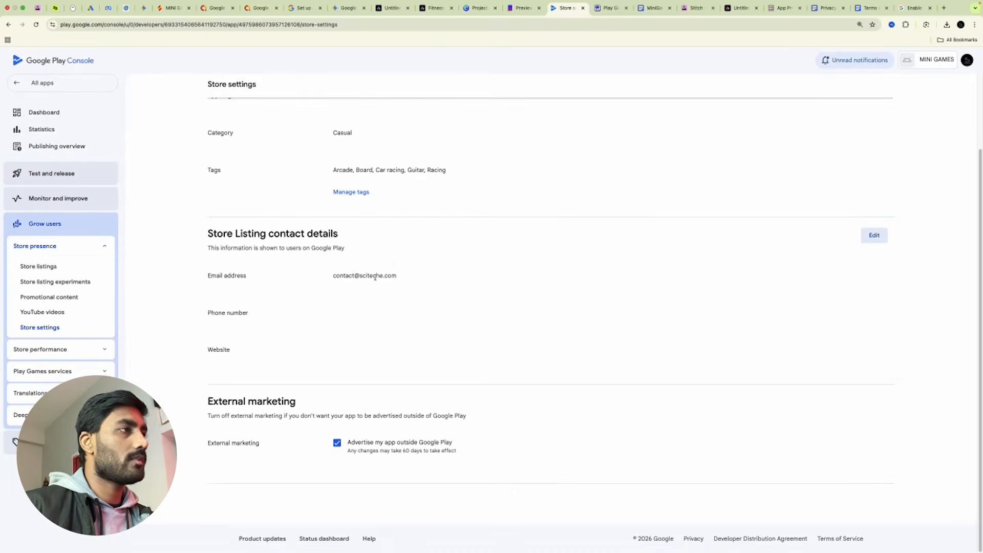
{"action": "scroll", "coordinate": [449, 302], "scroll_direction": "up", "scroll_amount": 2}
{"action": "left_click", "coordinate": [81, 88]}
{"action": "left_click", "coordinate": [48, 121]}
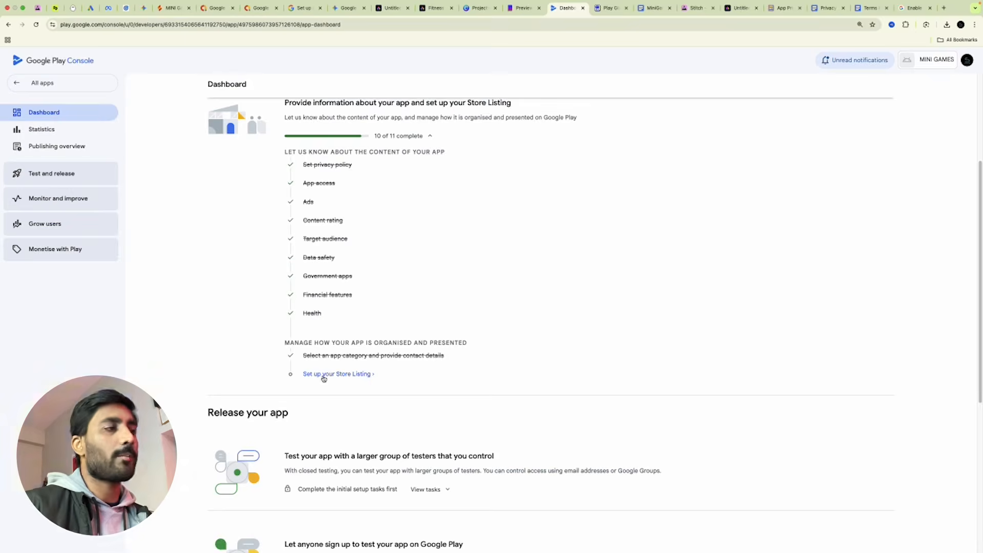
Start MINI GAMES's default store listing and visit the short and full description fields.
{"action": "left_click", "coordinate": [323, 374]}
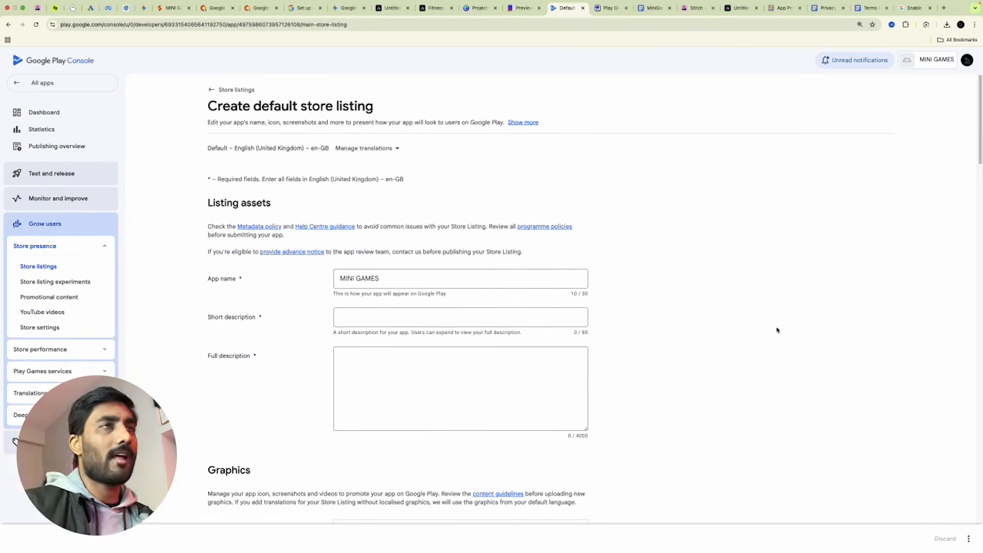
{"action": "scroll", "coordinate": [773, 328], "scroll_direction": "down", "scroll_amount": 2}
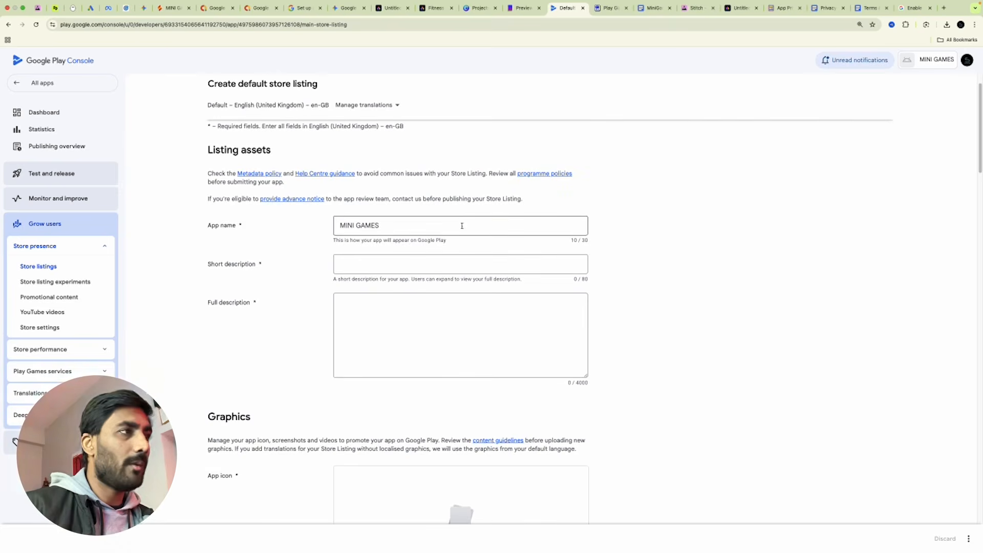
{"action": "left_click", "coordinate": [394, 264]}
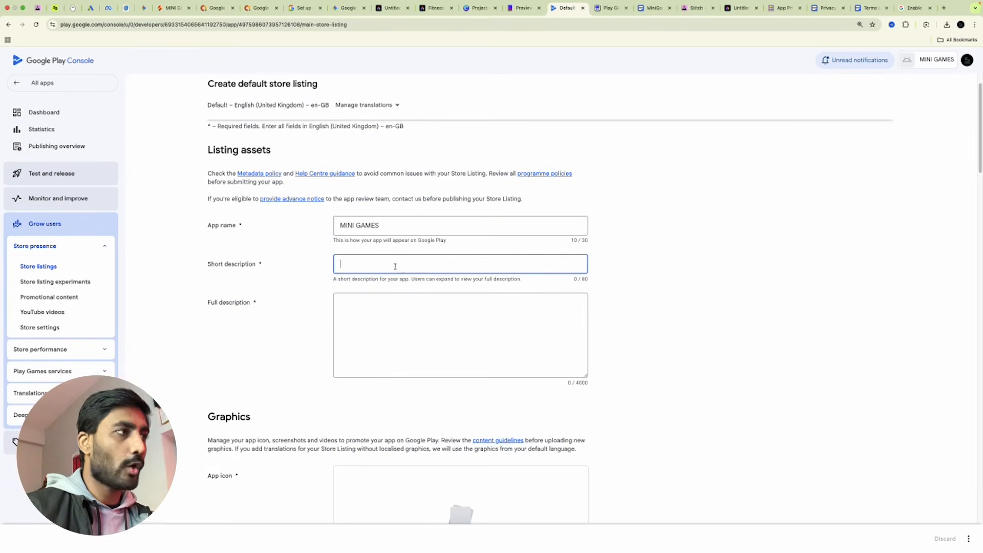
{"action": "left_click", "coordinate": [430, 332]}
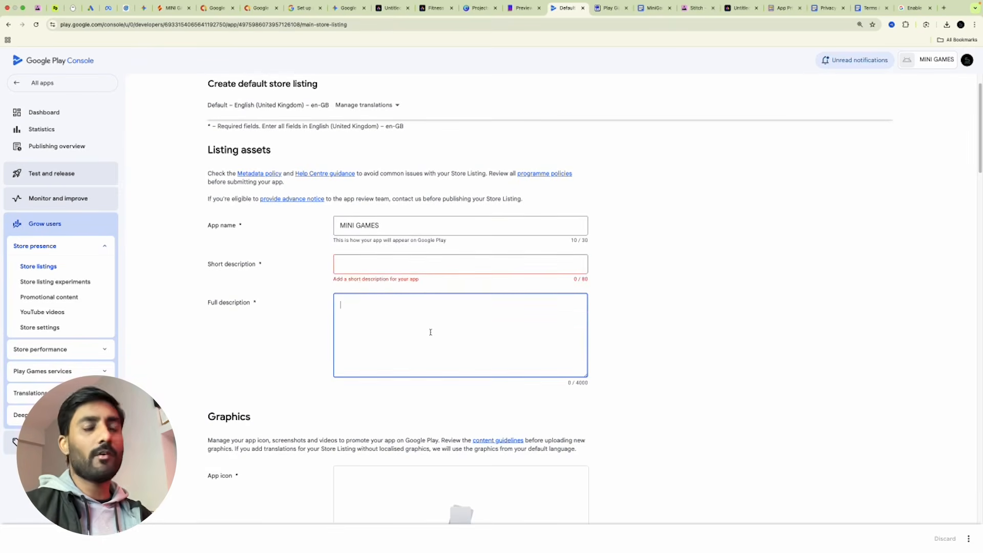
{"action": "scroll", "coordinate": [338, 252], "scroll_direction": "down", "scroll_amount": 5}
Upload Untitled-5.png and set it as the listing's app icon.
{"action": "left_click", "coordinate": [462, 295]}
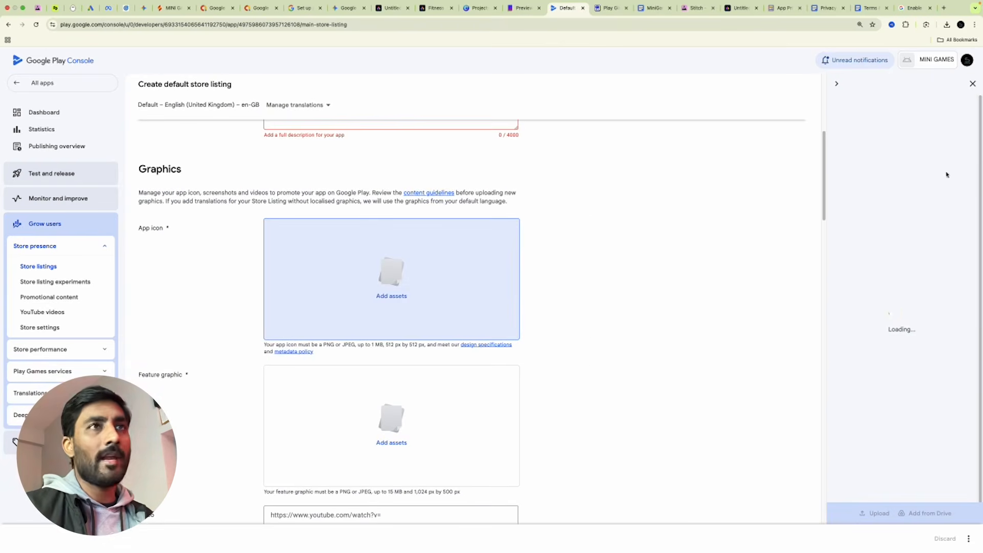
{"action": "left_click", "coordinate": [870, 518]}
{"action": "double_click", "coordinate": [441, 192]}
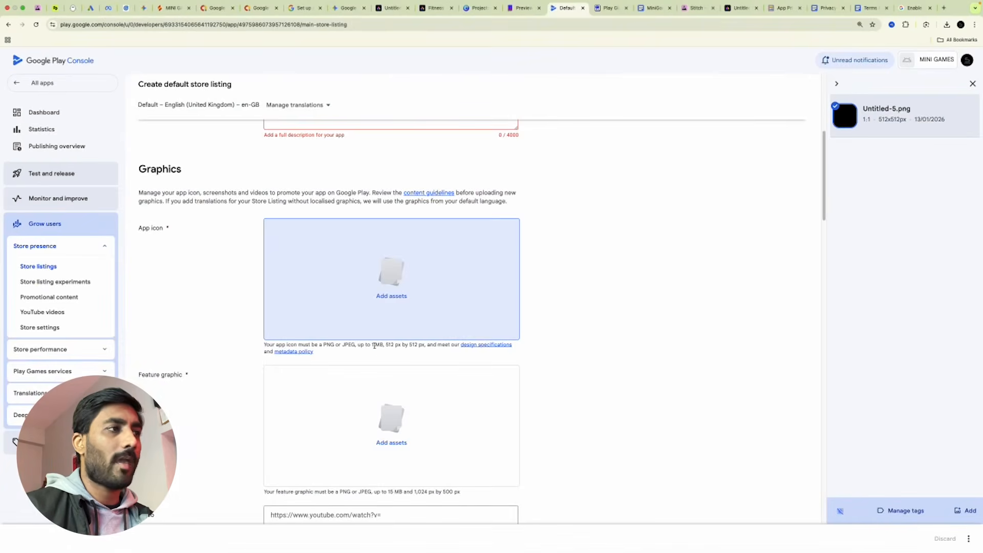
{"action": "left_click", "coordinate": [970, 511]}
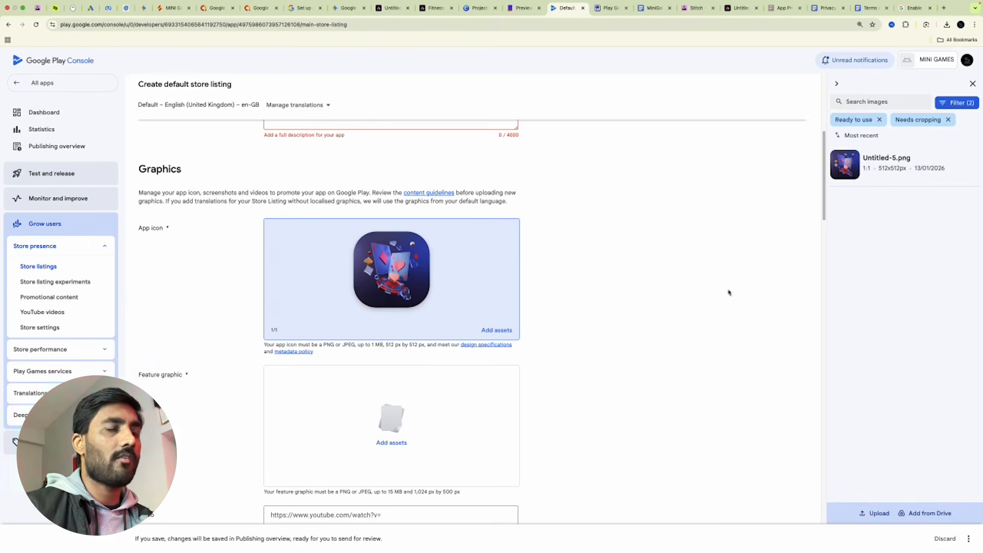
{"action": "left_click", "coordinate": [973, 84]}
{"action": "scroll", "coordinate": [287, 254], "scroll_direction": "up", "scroll_amount": 5}
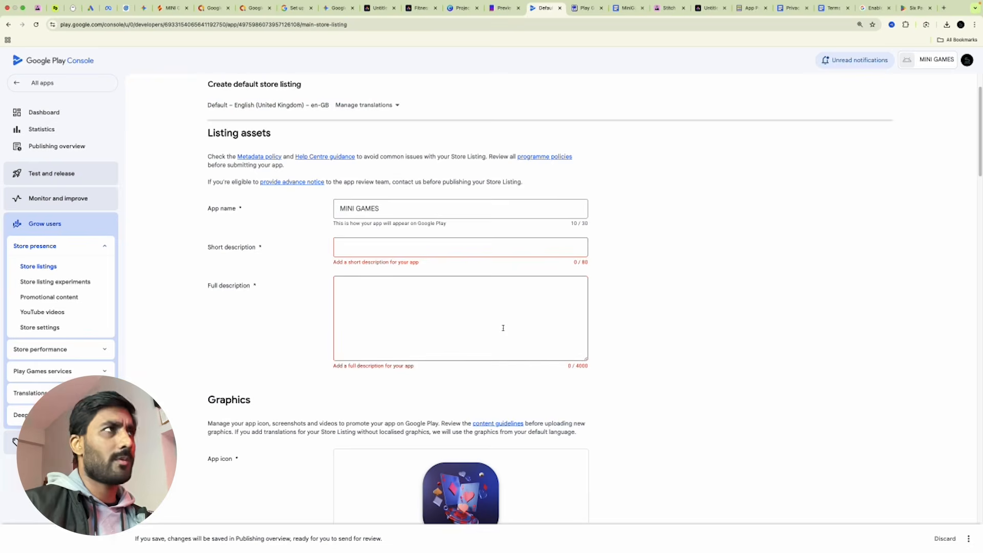
Keep Gemini's Choice B and paste its 79-character short description into the listing.
{"action": "left_click", "coordinate": [339, 9]}
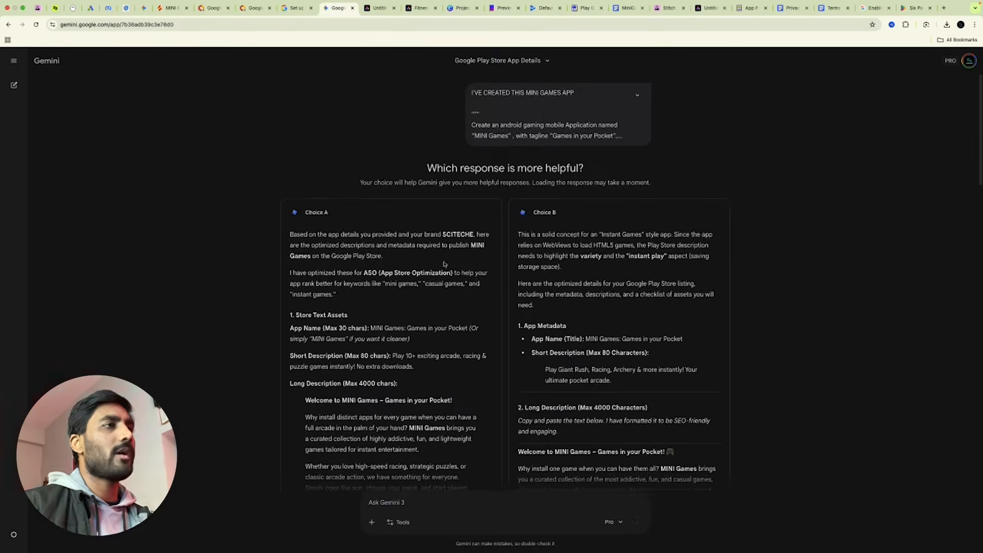
{"action": "scroll", "coordinate": [463, 287], "scroll_direction": "down", "scroll_amount": 3}
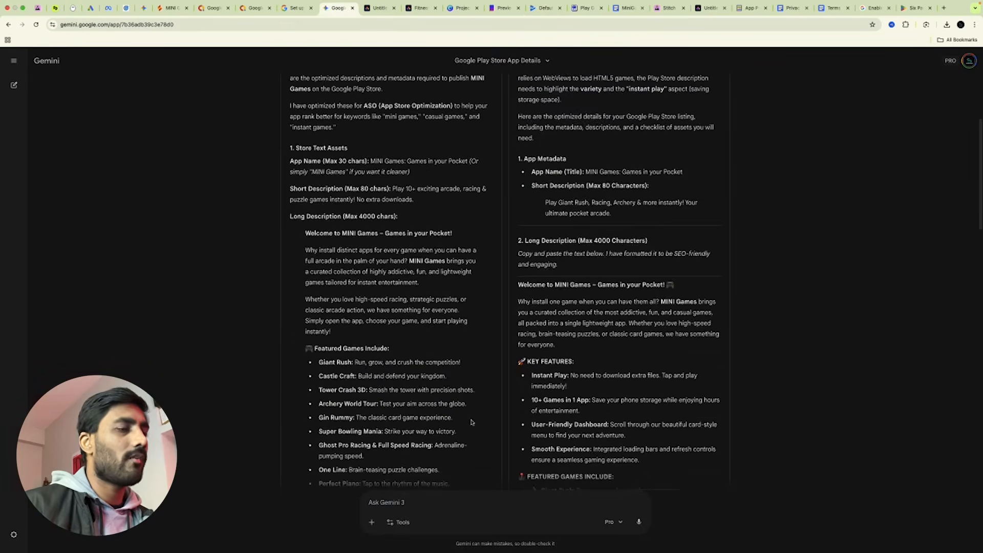
{"action": "scroll", "coordinate": [471, 422], "scroll_direction": "down", "scroll_amount": 9}
{"action": "scroll", "coordinate": [532, 368], "scroll_direction": "down", "scroll_amount": 10}
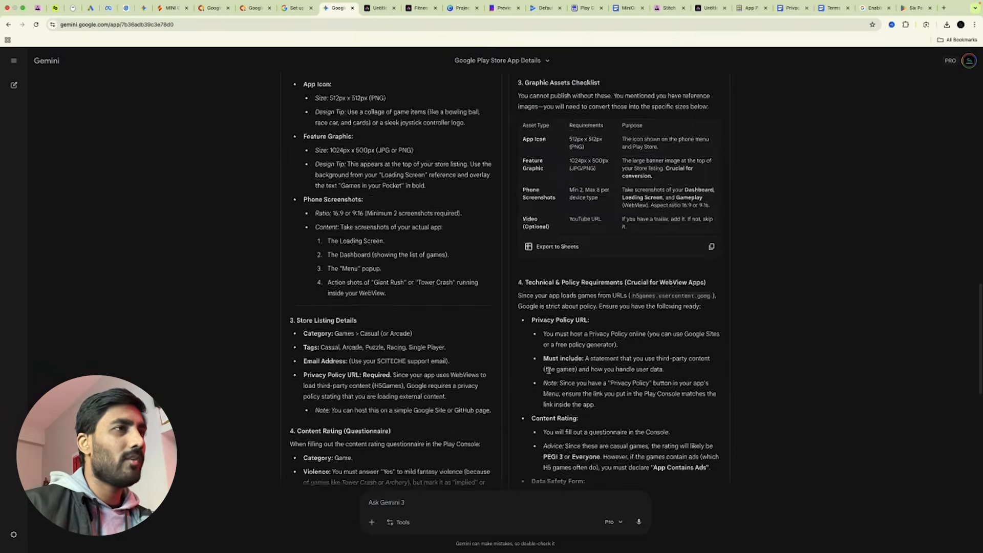
{"action": "left_click", "coordinate": [574, 461]}
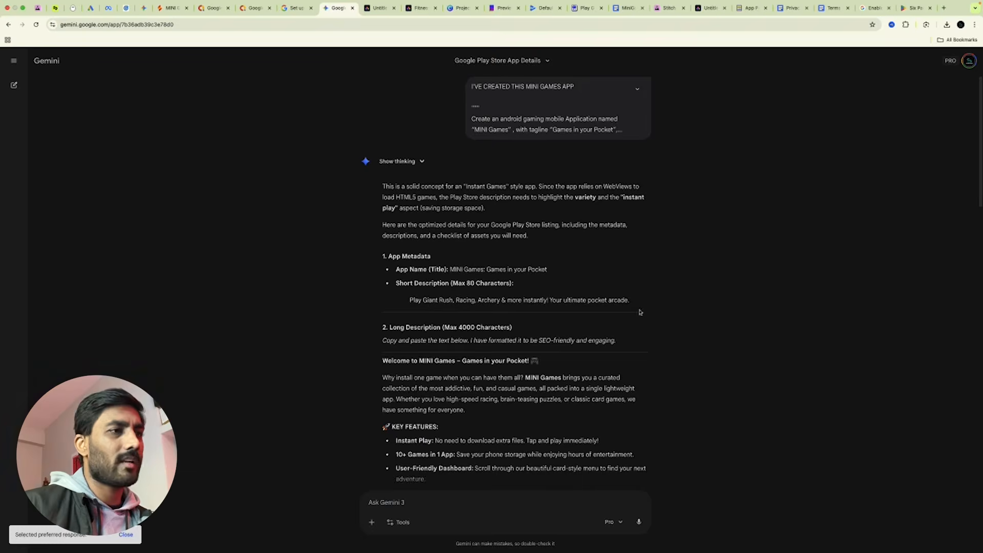
{"action": "scroll", "coordinate": [427, 344], "scroll_direction": "down", "scroll_amount": 2}
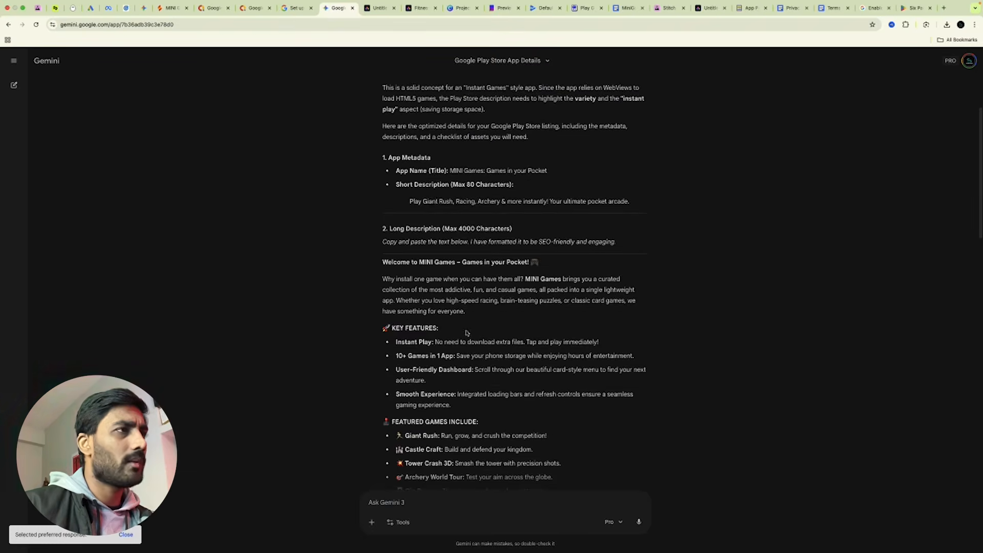
{"action": "left_click_drag", "start_coordinate": [404, 201], "coordinate": [555, 212]}
{"action": "key", "text": "ctrl+c"}
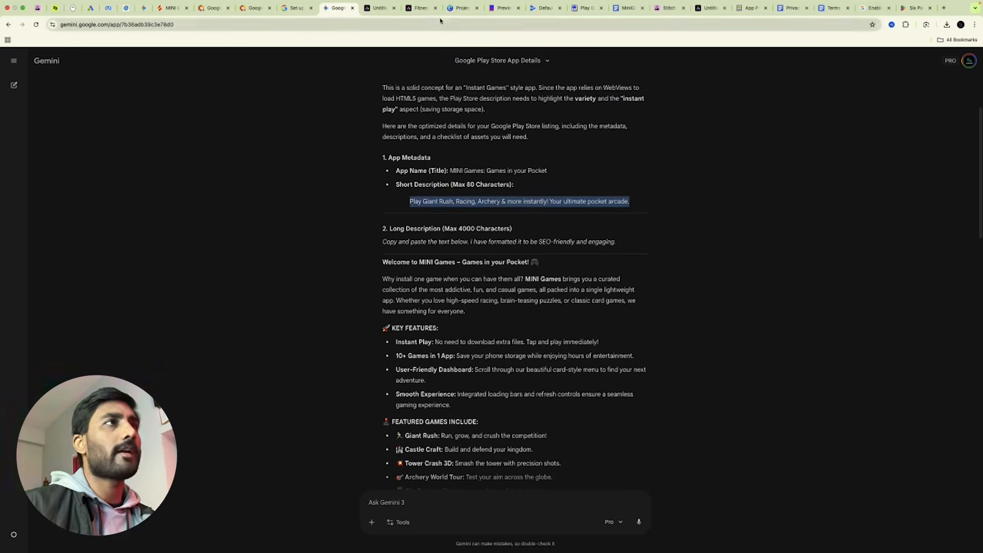
{"action": "left_click", "coordinate": [543, 8]}
{"action": "left_click", "coordinate": [408, 242]}
{"action": "key", "text": "ctrl+v"}
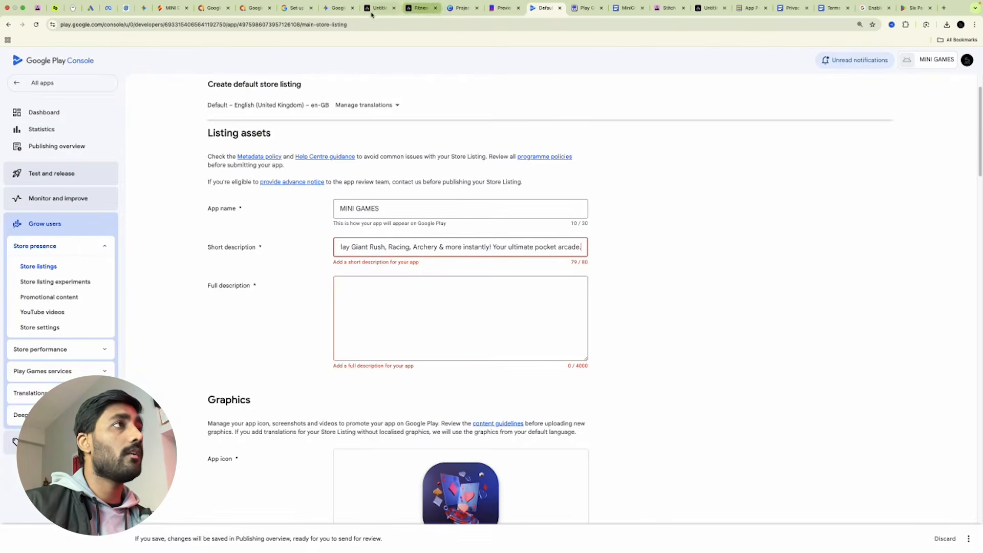
Copy Gemini's long description and paste it into the listing's Full description.
{"action": "left_click", "coordinate": [337, 8]}
{"action": "scroll", "coordinate": [401, 278], "scroll_direction": "down", "scroll_amount": 3}
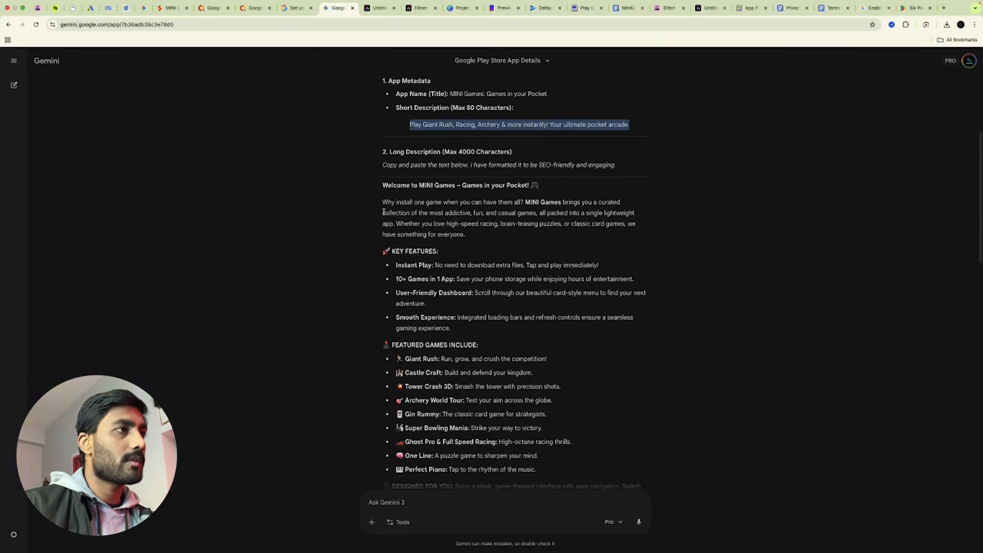
{"action": "left_click_drag", "start_coordinate": [383, 188], "coordinate": [594, 368]}
{"action": "scroll", "coordinate": [463, 327], "scroll_direction": "down", "scroll_amount": 6}
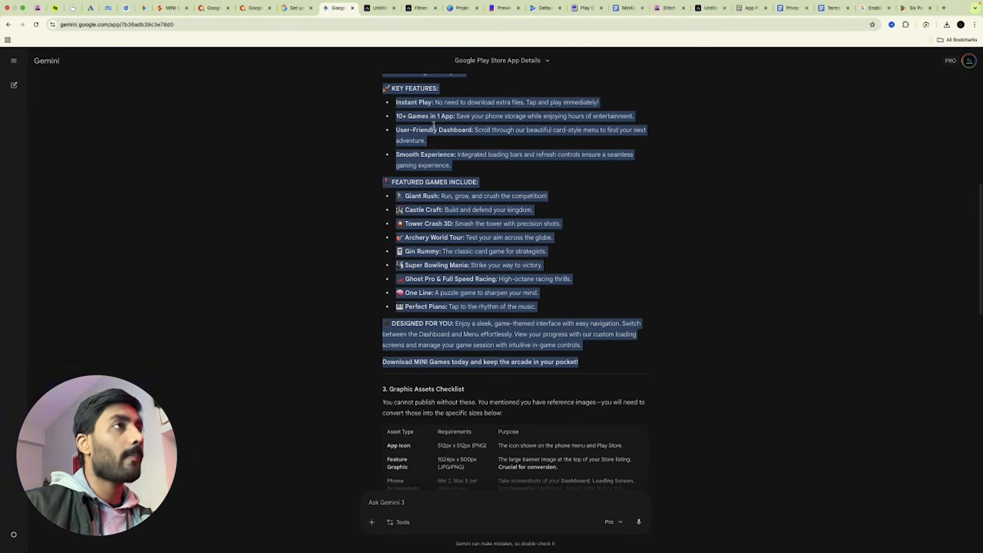
{"action": "left_click", "coordinate": [536, 10]}
{"action": "left_click", "coordinate": [386, 315]}
{"action": "key", "text": "ctrl+v"}
{"action": "left_click", "coordinate": [753, 337]}
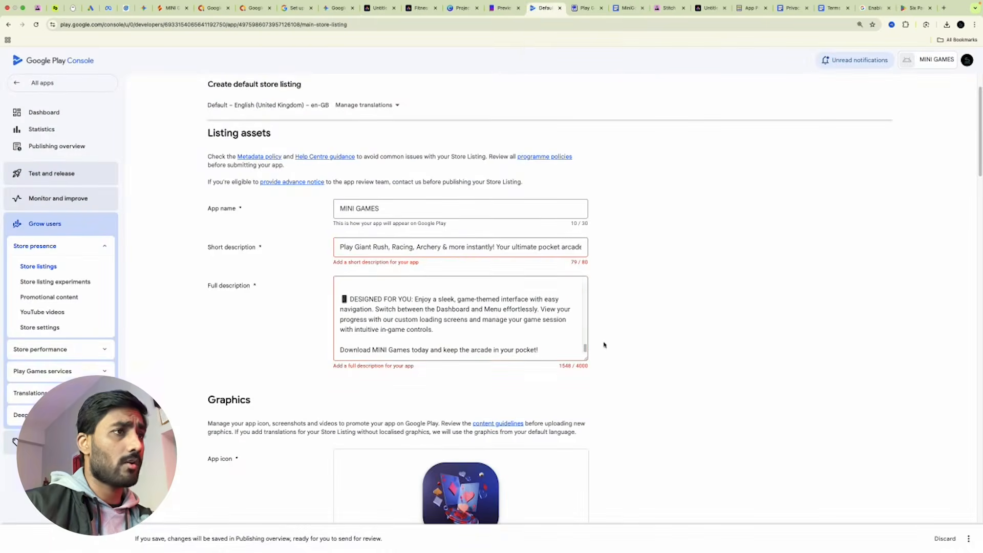
Clear the Short description and paste the copied text back in.
{"action": "left_click", "coordinate": [579, 248]}
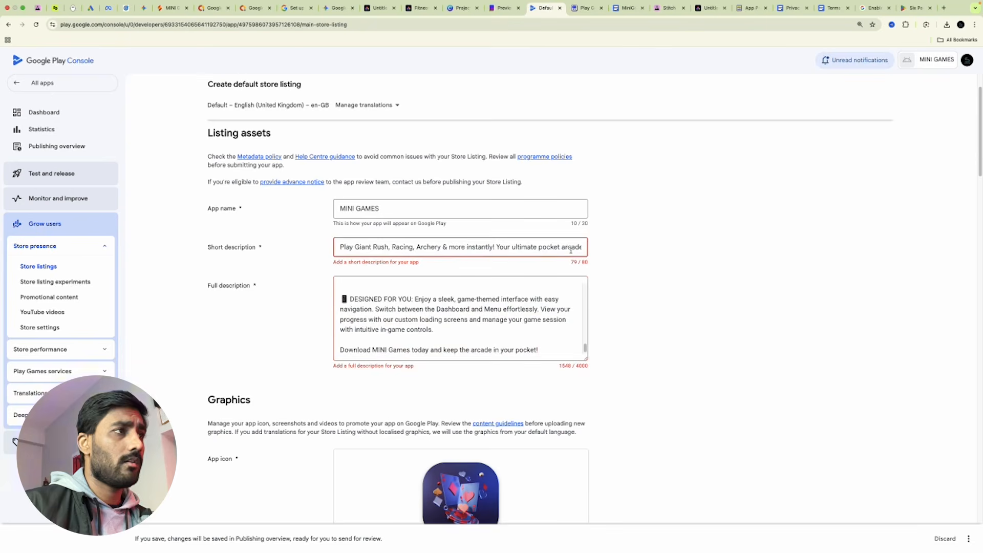
{"action": "key", "text": "super+a"}
{"action": "left_click", "coordinate": [571, 249]}
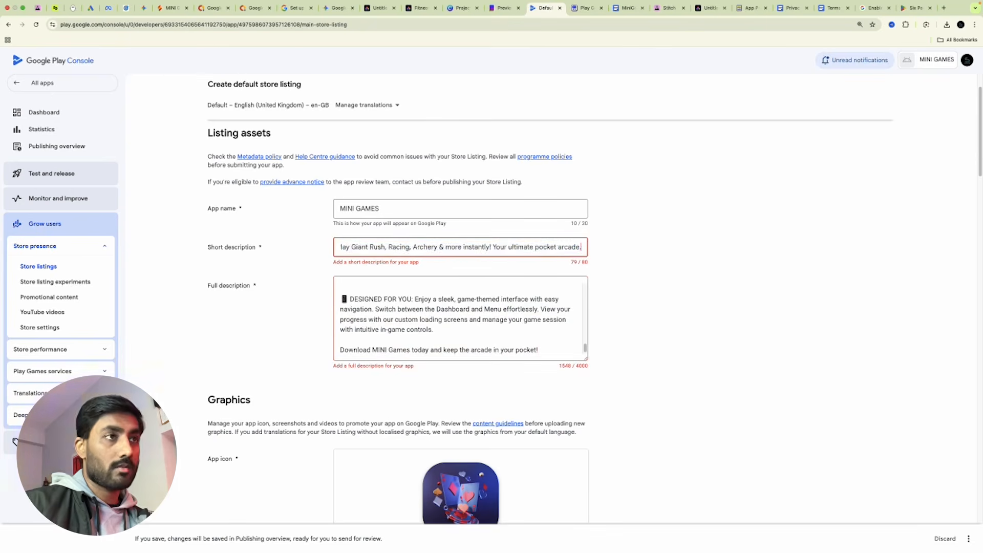
{"action": "key", "text": "super+a"}
{"action": "key", "text": "super+c"}
{"action": "key", "text": "BackSpace"}
{"action": "type", "text": "sfsffssf"}
{"action": "key", "text": "super+a"}
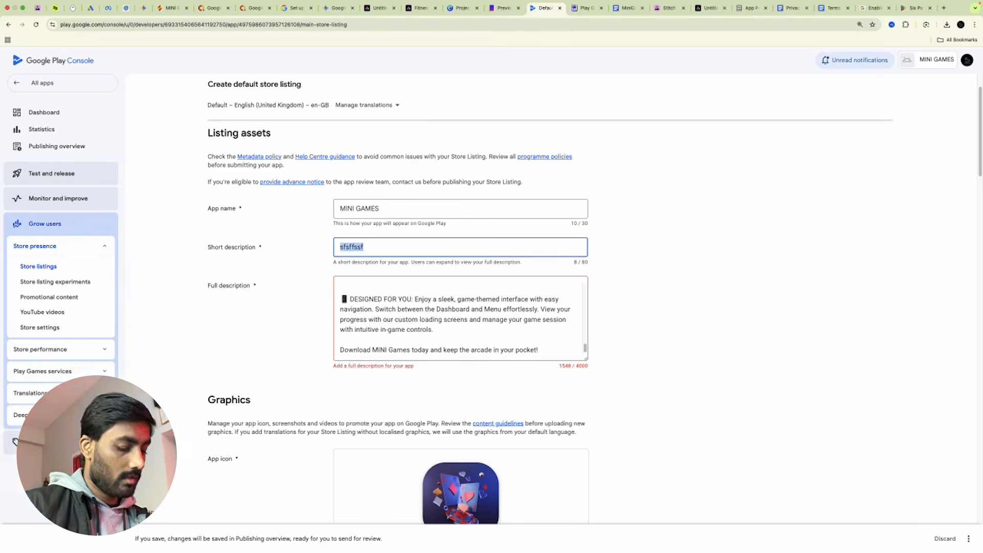
{"action": "key", "text": "super+v"}
{"action": "left_click", "coordinate": [683, 251]}
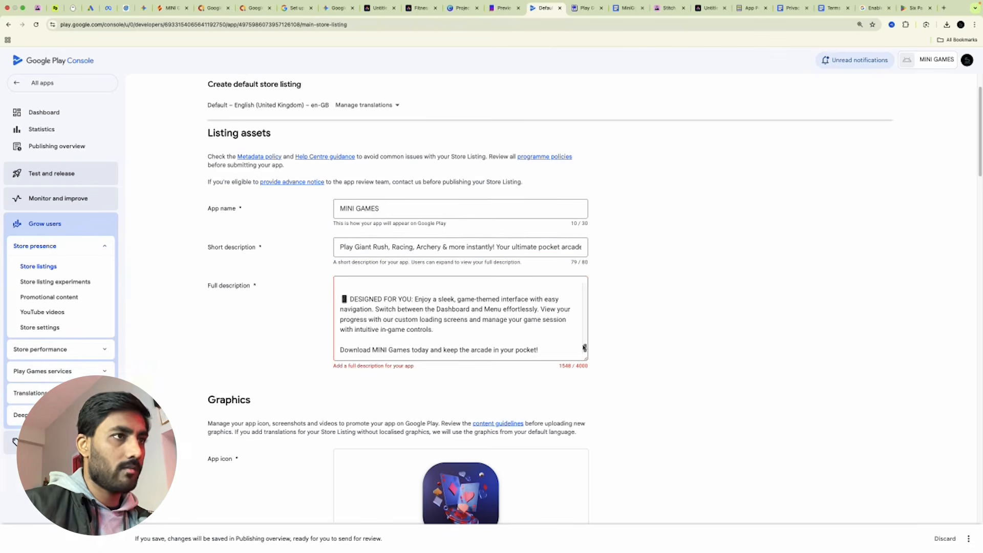
Replace the Full description with the 1548-character games promo text and enlarge the box.
{"action": "left_click", "coordinate": [562, 352]}
{"action": "key", "text": "super+a"}
{"action": "key", "text": "BackSpace"}
{"action": "type", "text": "dff"}
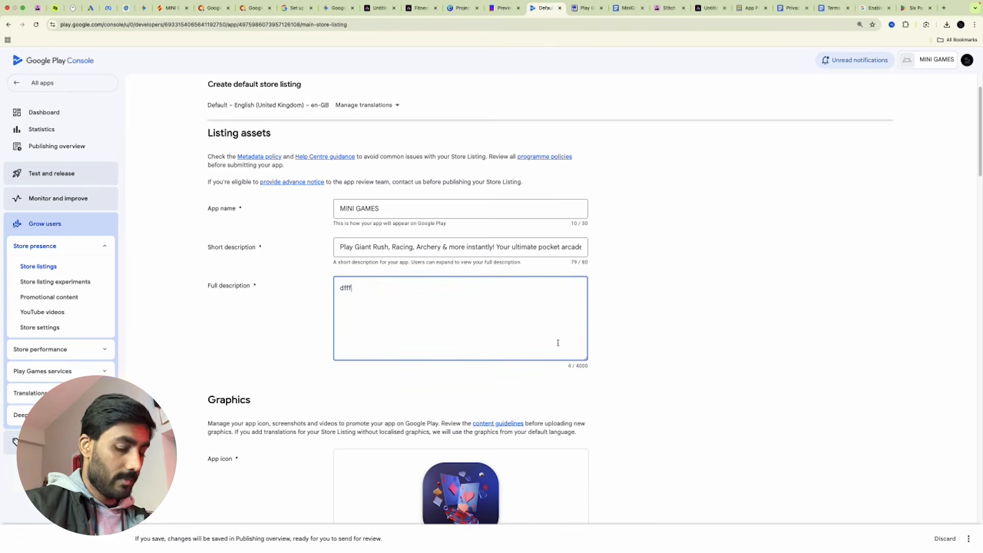
{"action": "key", "text": "BackSpace"}
{"action": "key", "text": "BackSpace"}
{"action": "key", "text": "super+v"}
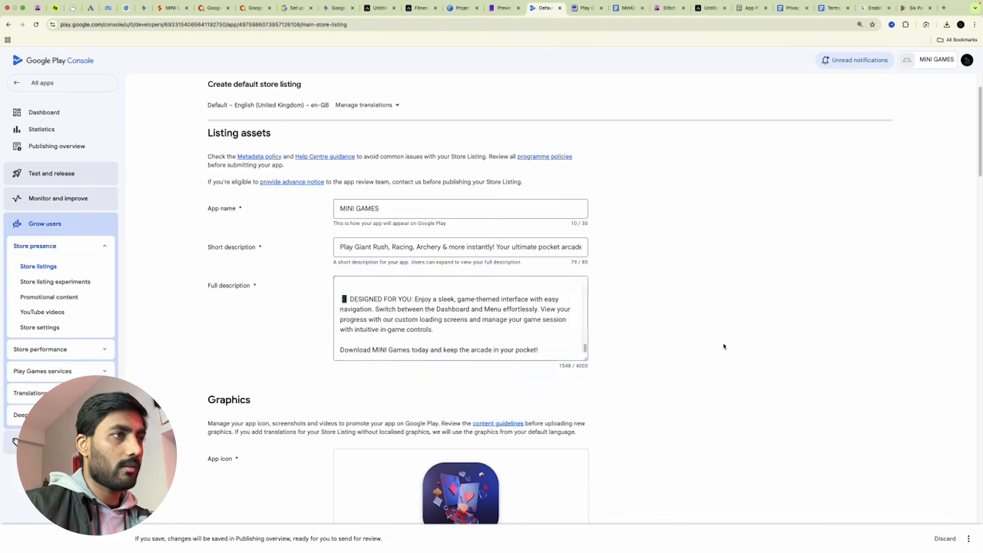
{"action": "left_click_drag", "start_coordinate": [587, 360], "coordinate": [612, 507]}
{"action": "scroll", "coordinate": [505, 443], "scroll_direction": "up", "scroll_amount": 10}
{"action": "scroll", "coordinate": [489, 415], "scroll_direction": "down", "scroll_amount": 8}
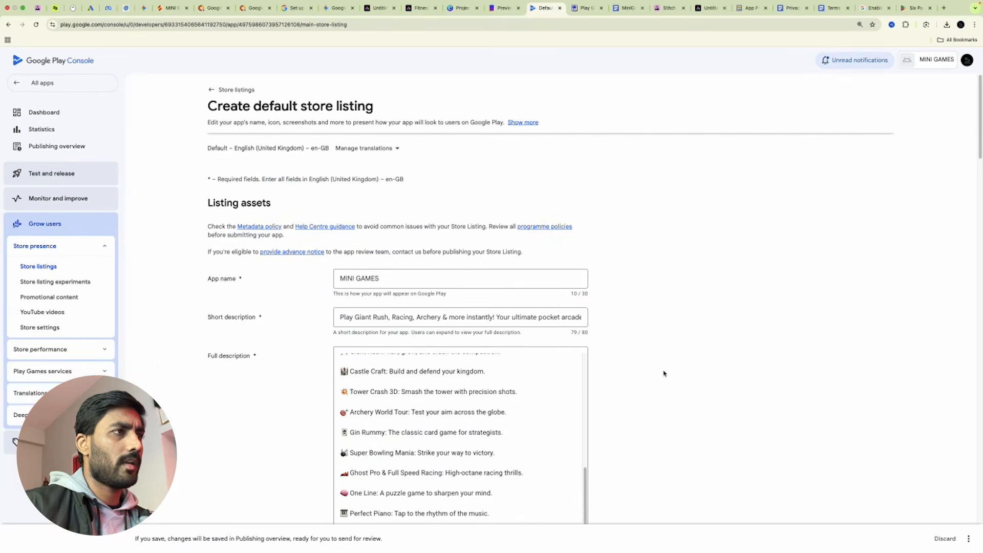
{"action": "scroll", "coordinate": [665, 371], "scroll_direction": "down", "scroll_amount": 6}
{"action": "scroll", "coordinate": [693, 379], "scroll_direction": "up", "scroll_amount": 4}
{"action": "scroll", "coordinate": [693, 381], "scroll_direction": "down", "scroll_amount": 10}
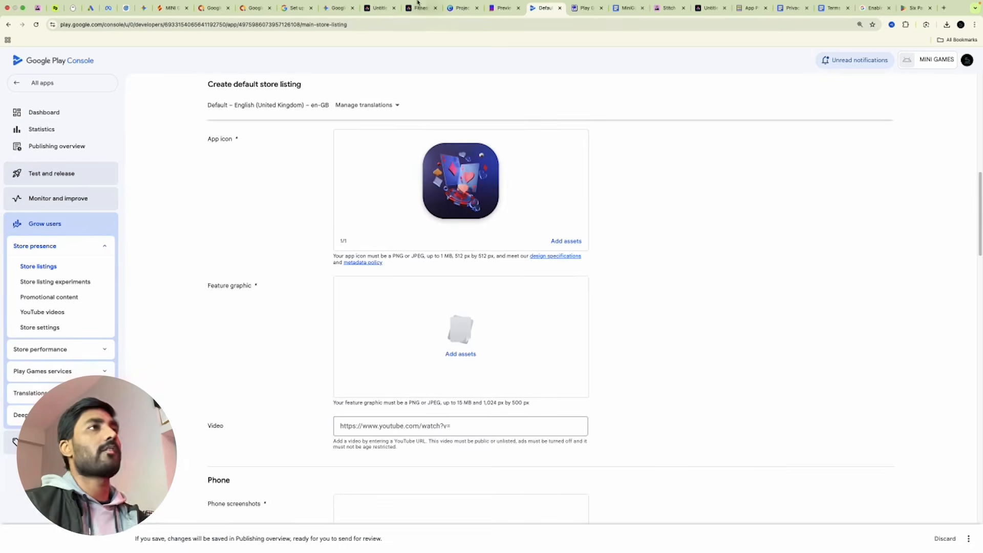
Show the MINI GAMES banner page in Adobe Express, then go back to the project notes.
{"action": "left_click", "coordinate": [379, 8]}
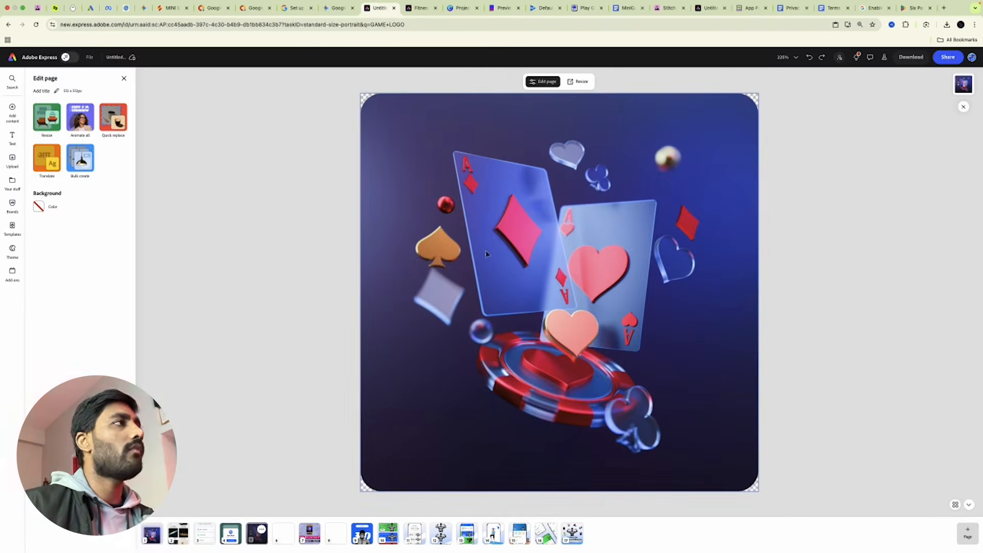
{"action": "left_click", "coordinate": [310, 533]}
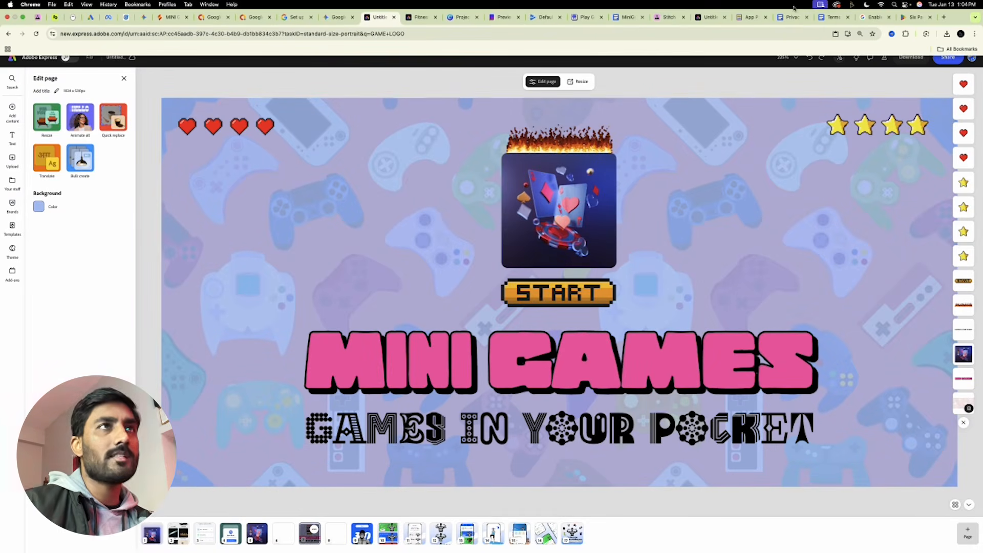
{"action": "left_click", "coordinate": [628, 17]}
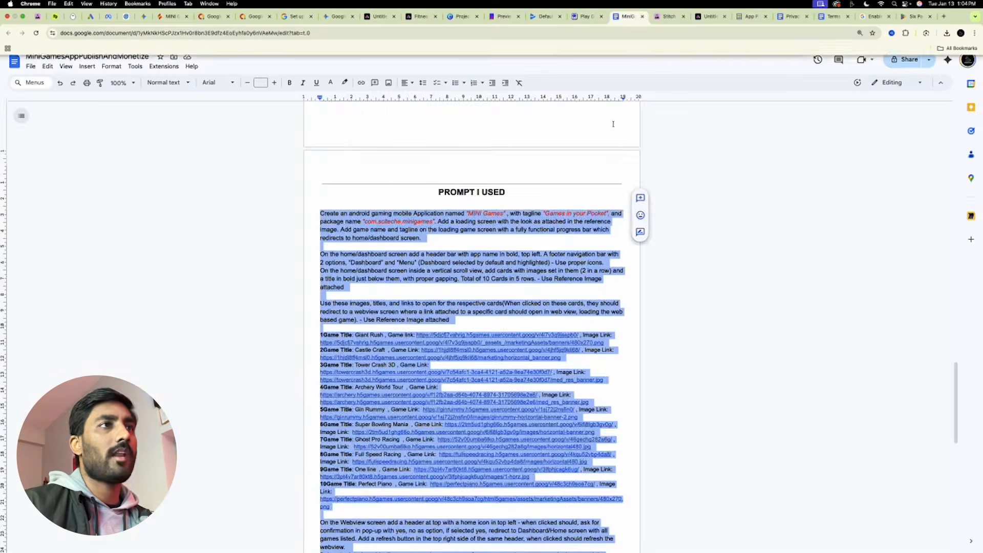
Highlight the 1024x500 px Feature Graphic size in the notes and return to Play Console.
{"action": "scroll", "coordinate": [549, 329], "scroll_direction": "down", "scroll_amount": 10}
{"action": "scroll", "coordinate": [548, 329], "scroll_direction": "up", "scroll_amount": 15}
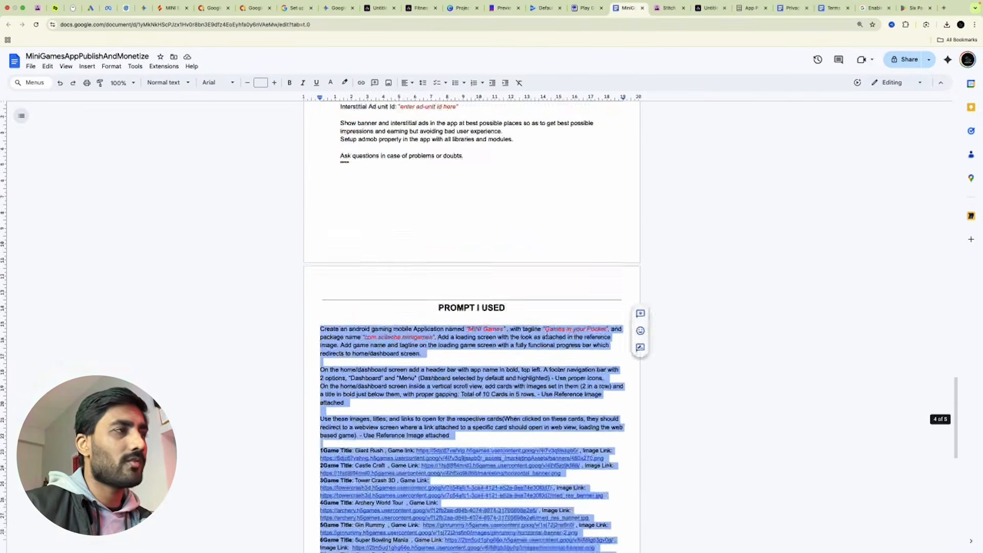
{"action": "scroll", "coordinate": [549, 303], "scroll_direction": "up", "scroll_amount": 20}
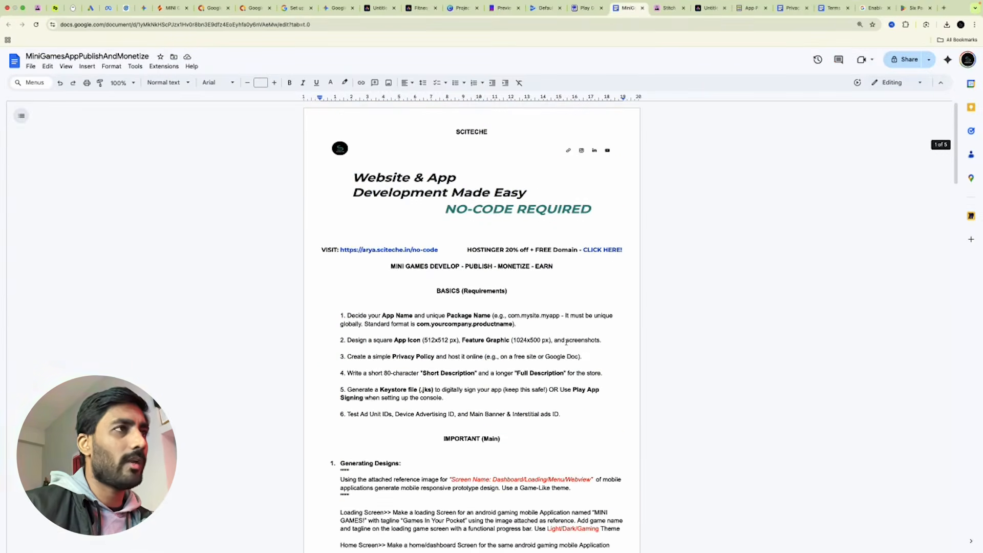
{"action": "left_click_drag", "start_coordinate": [512, 340], "coordinate": [549, 340]}
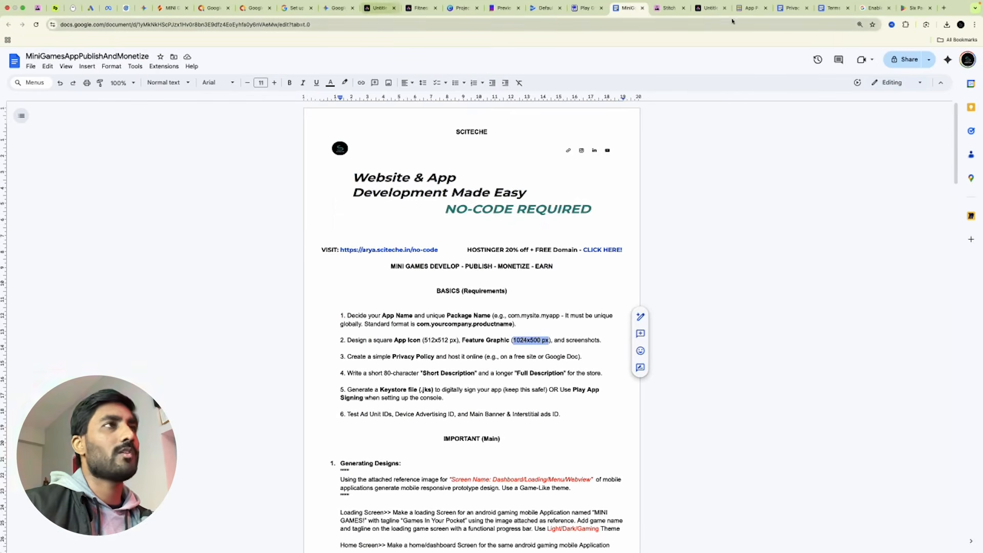
{"action": "left_click", "coordinate": [541, 9]}
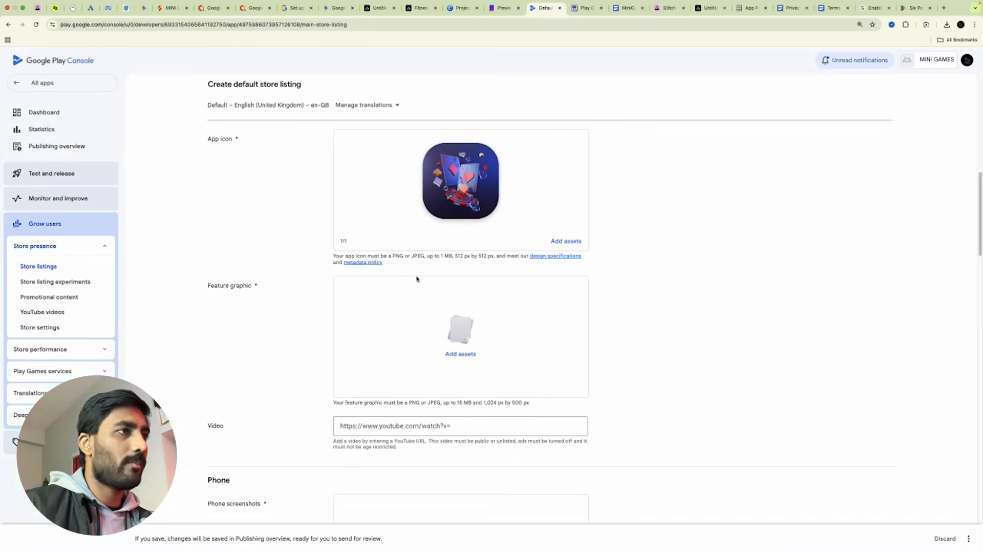
Highlight the 1,024 by 500 px feature graphic caption, then return to Adobe Express.
{"action": "left_click_drag", "start_coordinate": [483, 402], "coordinate": [537, 411]}
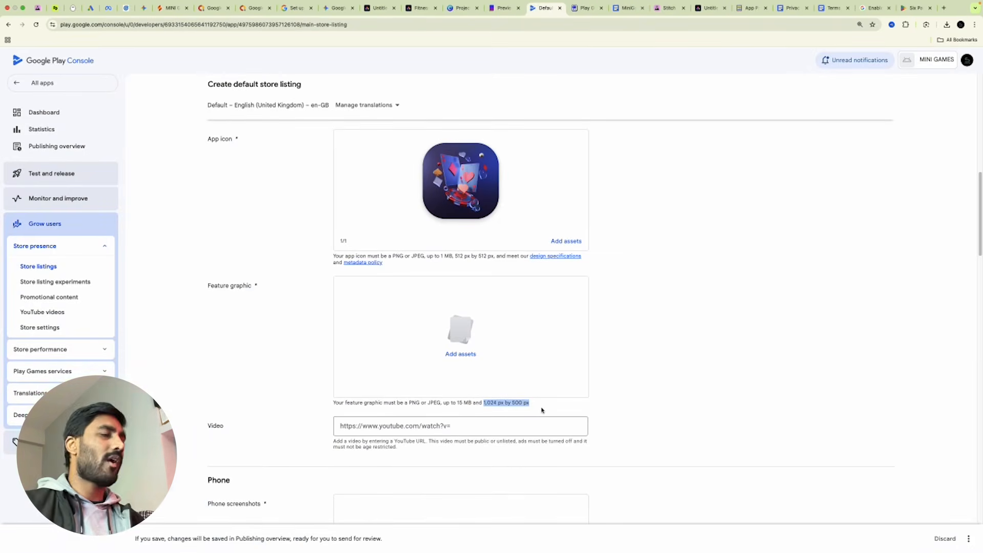
{"action": "left_click", "coordinate": [701, 353]}
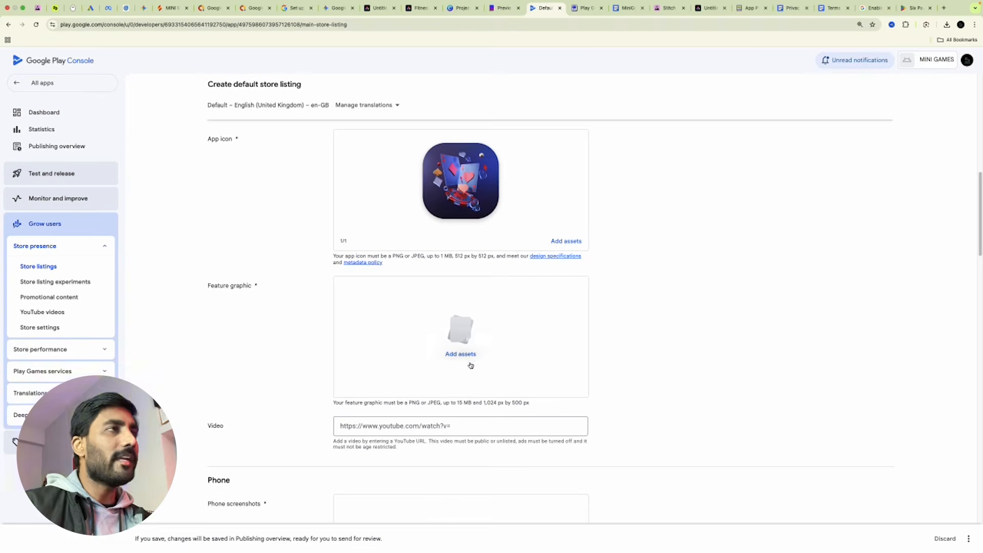
{"action": "left_click", "coordinate": [379, 7]}
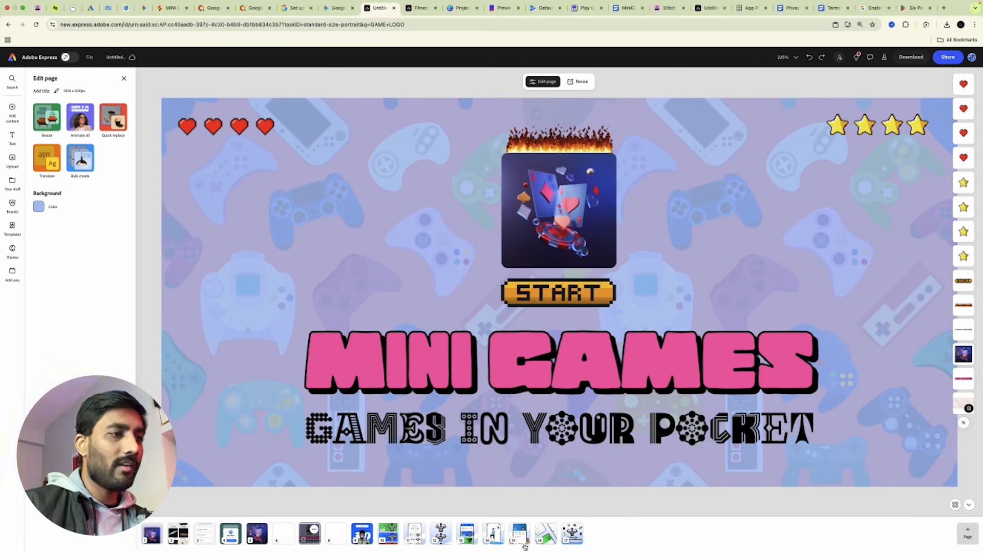
View the Six Pack Abs banner page, then open the feature graphic asset picker.
{"action": "left_click", "coordinate": [571, 534]}
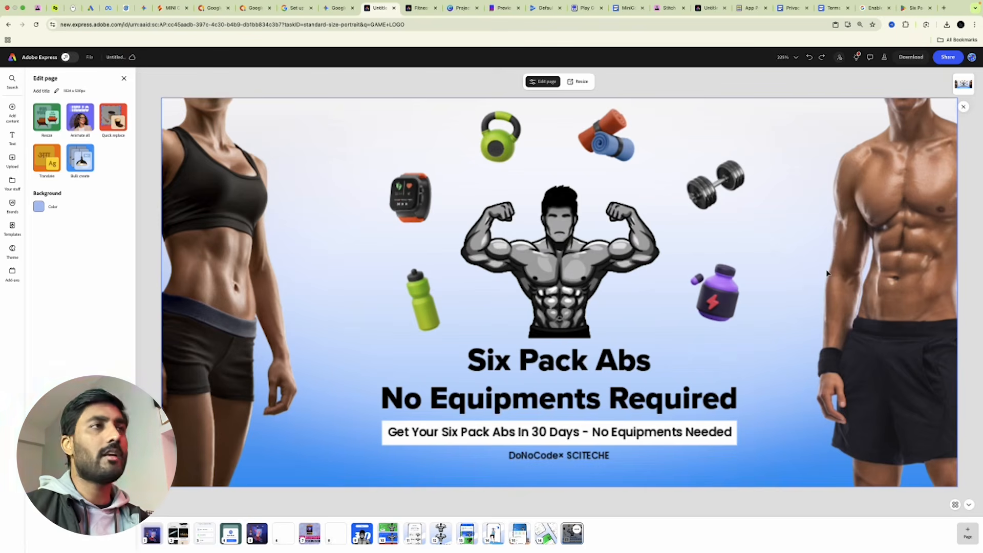
{"action": "left_click", "coordinate": [579, 261]}
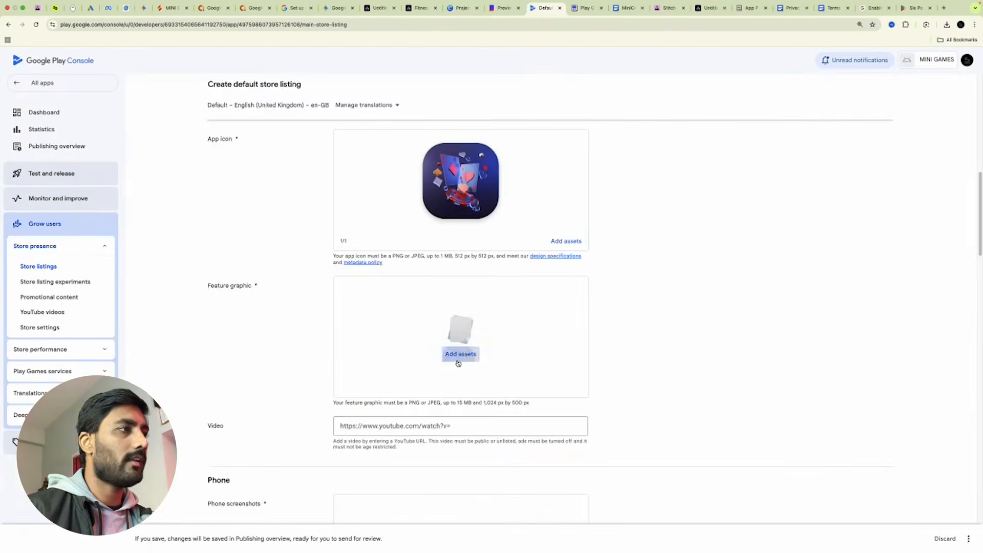
{"action": "left_click", "coordinate": [456, 360]}
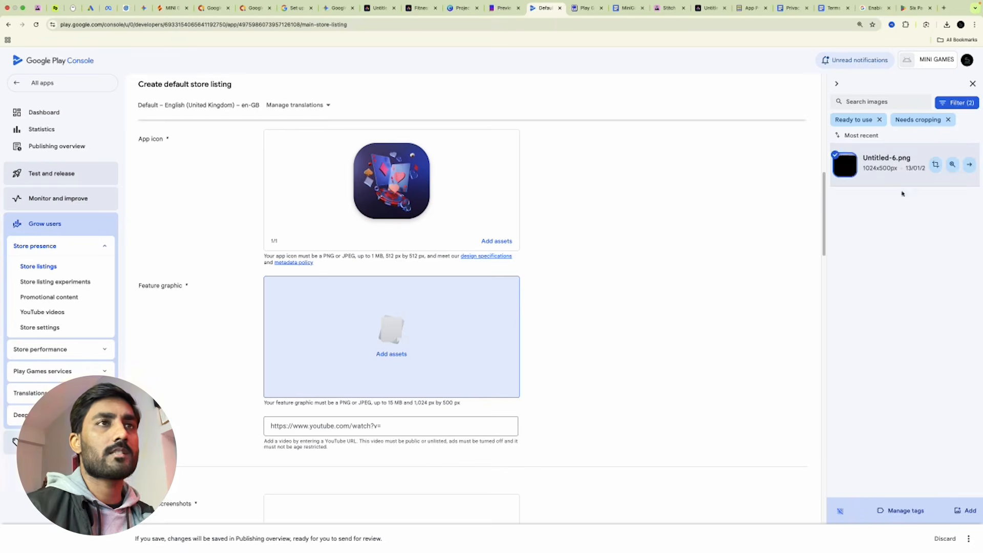
Add Untitled-6.png as the MINI GAMES feature graphic and close the image library.
{"action": "left_click", "coordinate": [962, 509]}
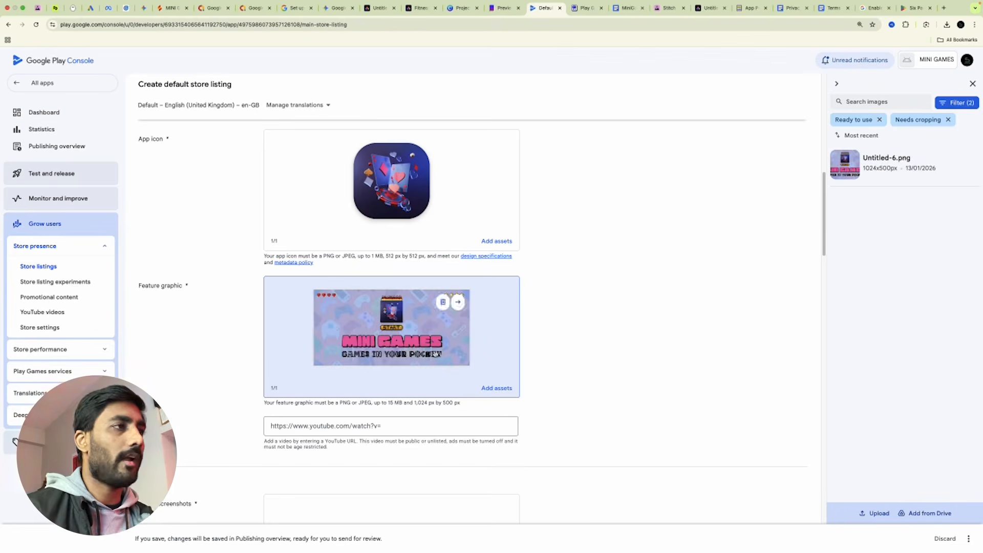
{"action": "scroll", "coordinate": [648, 299], "scroll_direction": "down", "scroll_amount": 3}
{"action": "left_click", "coordinate": [310, 256]}
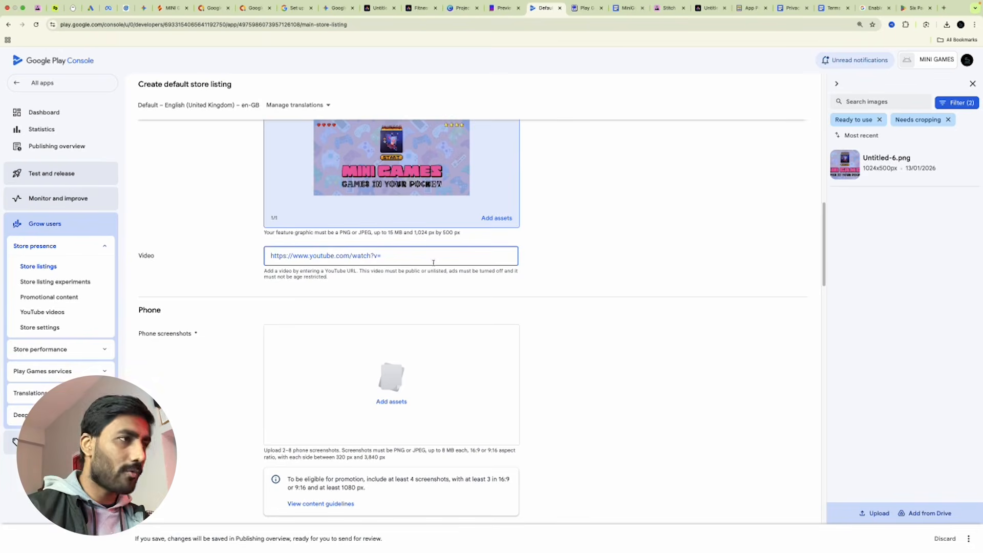
{"action": "left_click", "coordinate": [972, 84]}
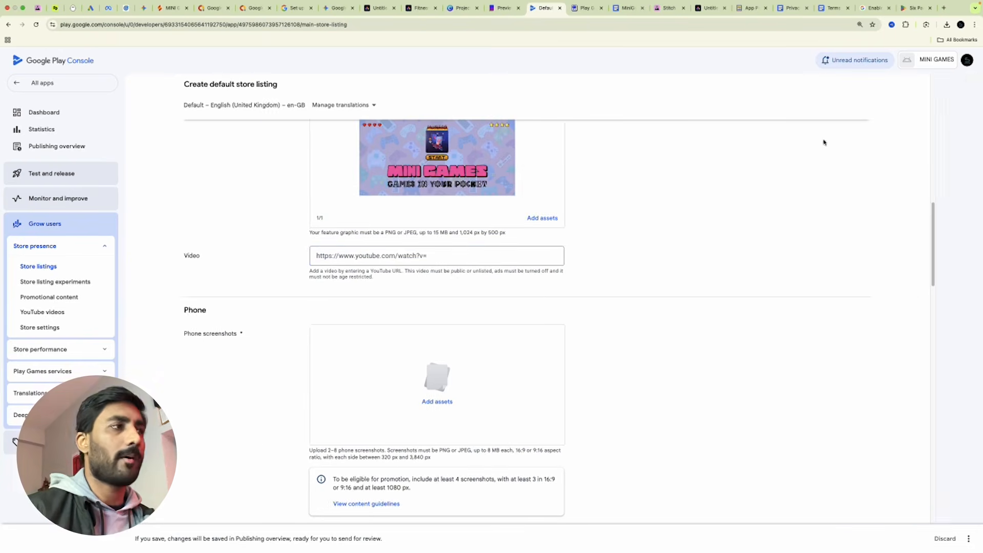
{"action": "scroll", "coordinate": [462, 330], "scroll_direction": "down", "scroll_amount": 2}
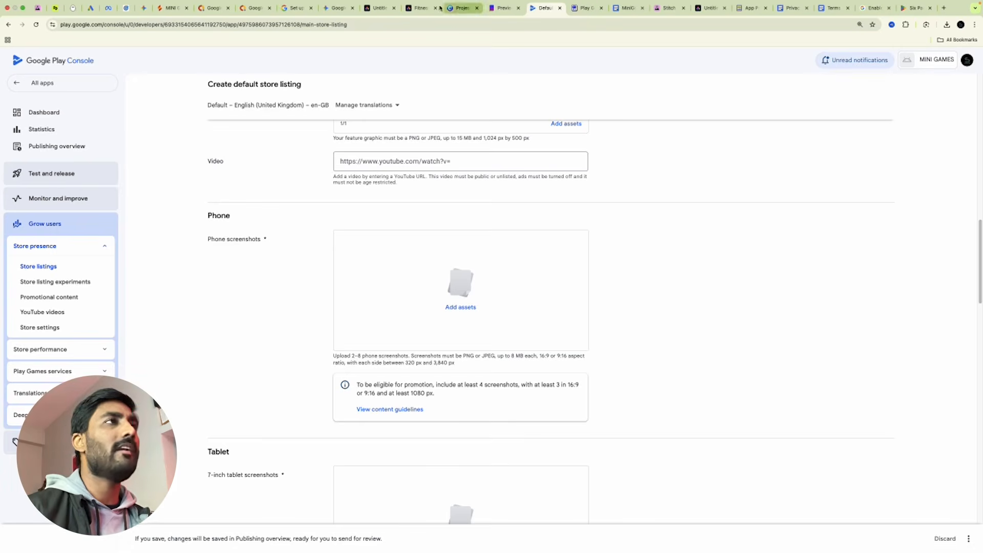
{"action": "left_click", "coordinate": [377, 7]}
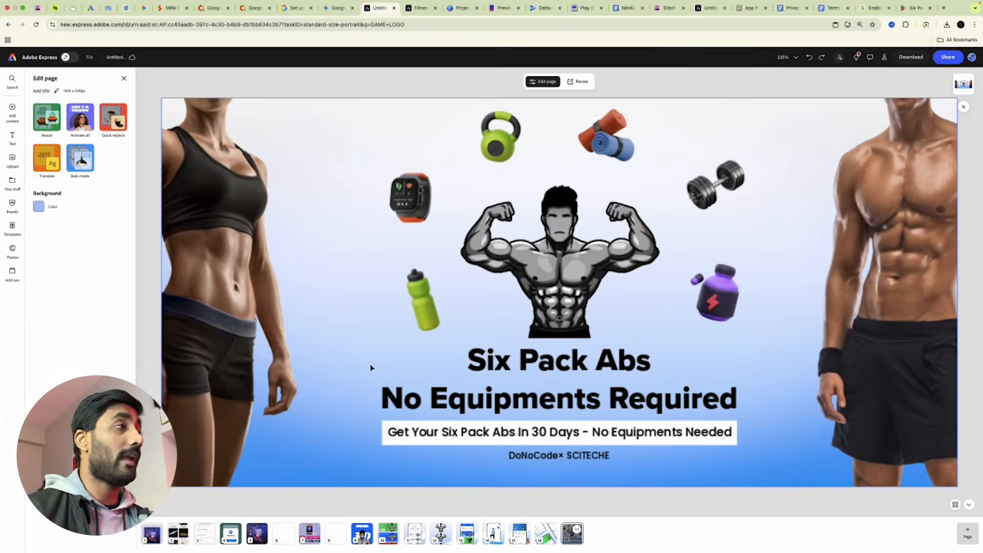
Page through the portrait Six Pack Abs screenshot pages, from the start page to page 16.
{"action": "left_click", "coordinate": [362, 533]}
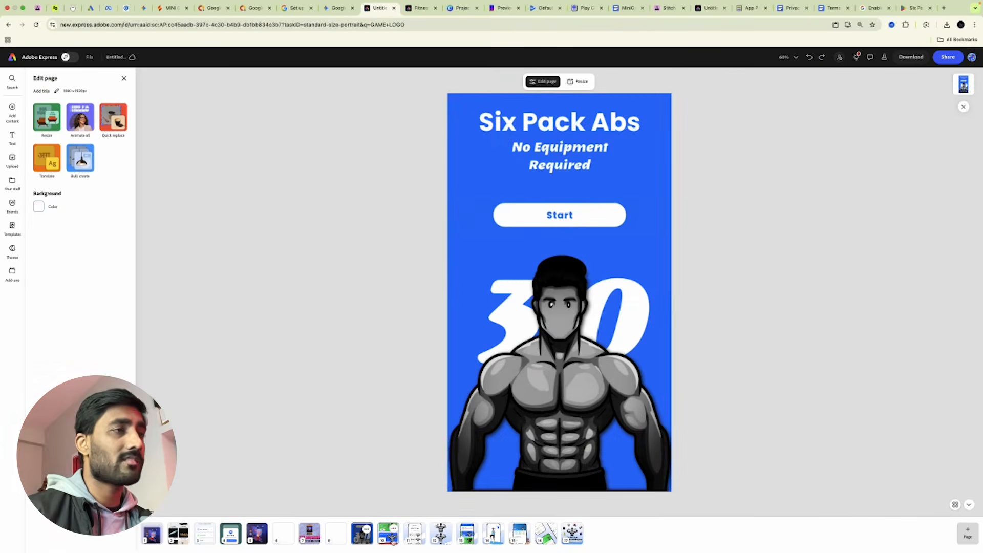
{"action": "left_click", "coordinate": [390, 538]}
{"action": "left_click", "coordinate": [415, 537]}
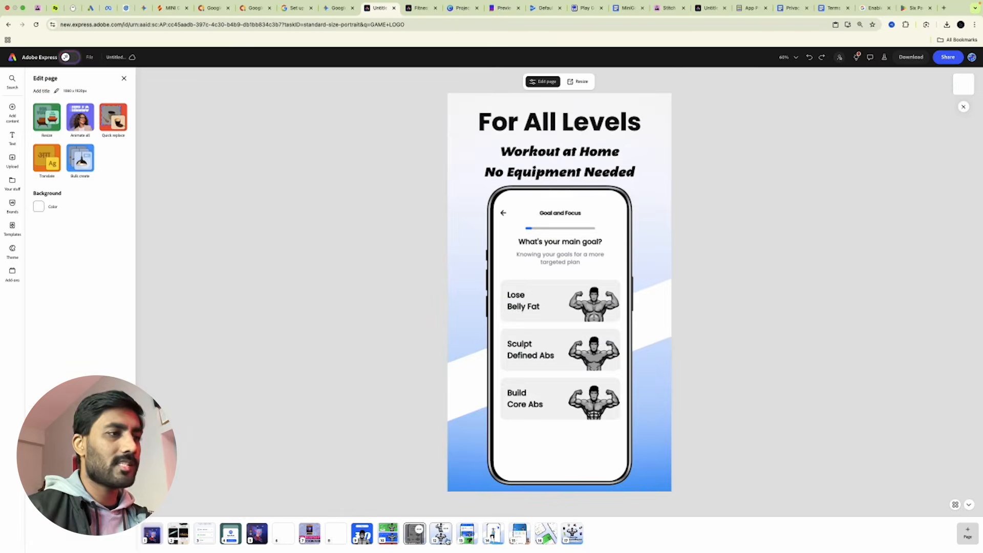
{"action": "left_click", "coordinate": [441, 534]}
{"action": "left_click", "coordinate": [414, 535]}
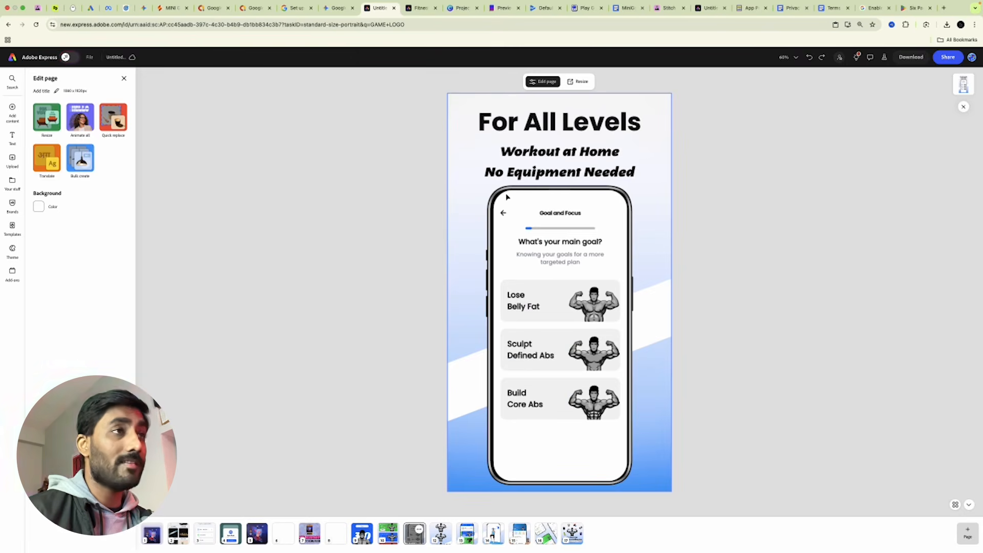
{"action": "left_click", "coordinate": [557, 306]}
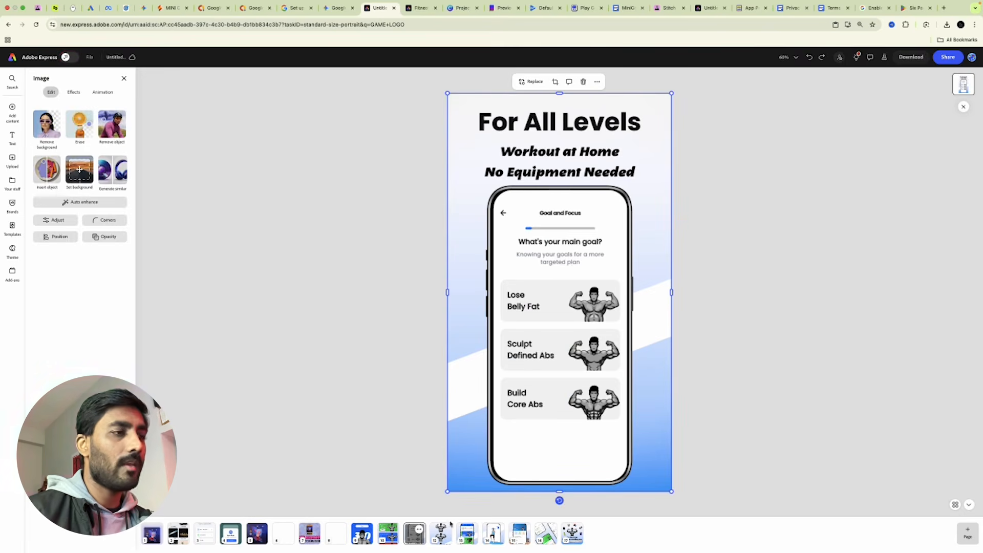
{"action": "left_click", "coordinate": [462, 532]}
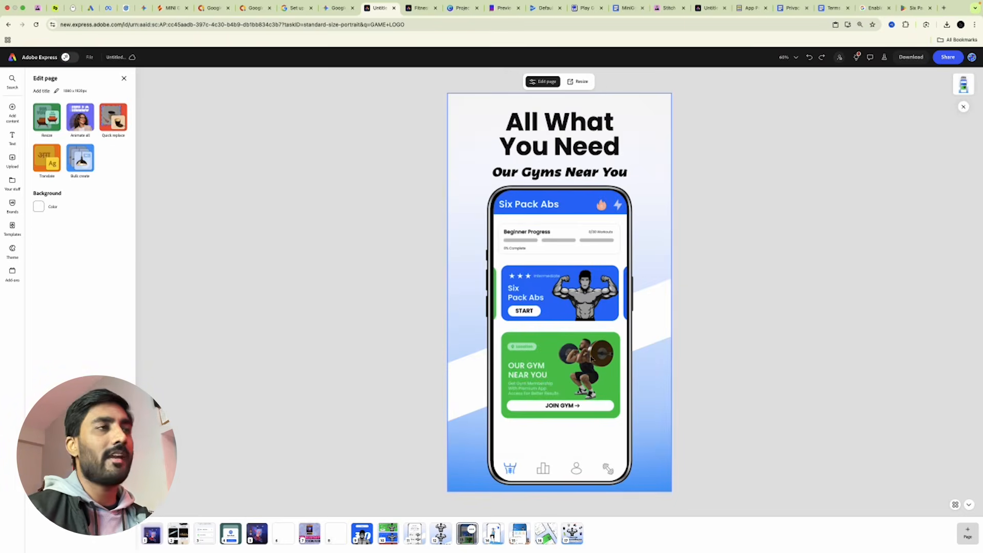
{"action": "left_click", "coordinate": [493, 535]}
{"action": "left_click", "coordinate": [521, 536]}
{"action": "left_click", "coordinate": [543, 541]}
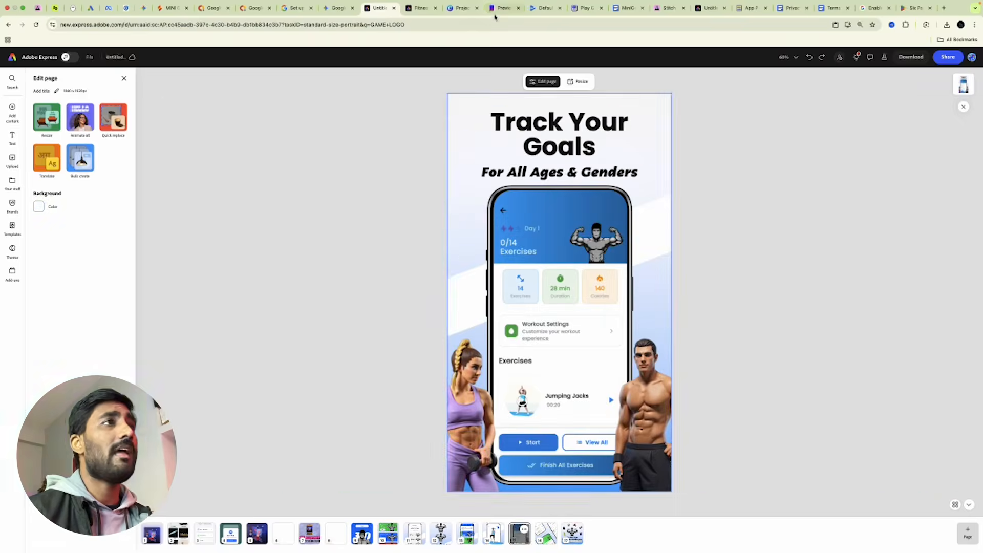
{"action": "left_click", "coordinate": [499, 7]}
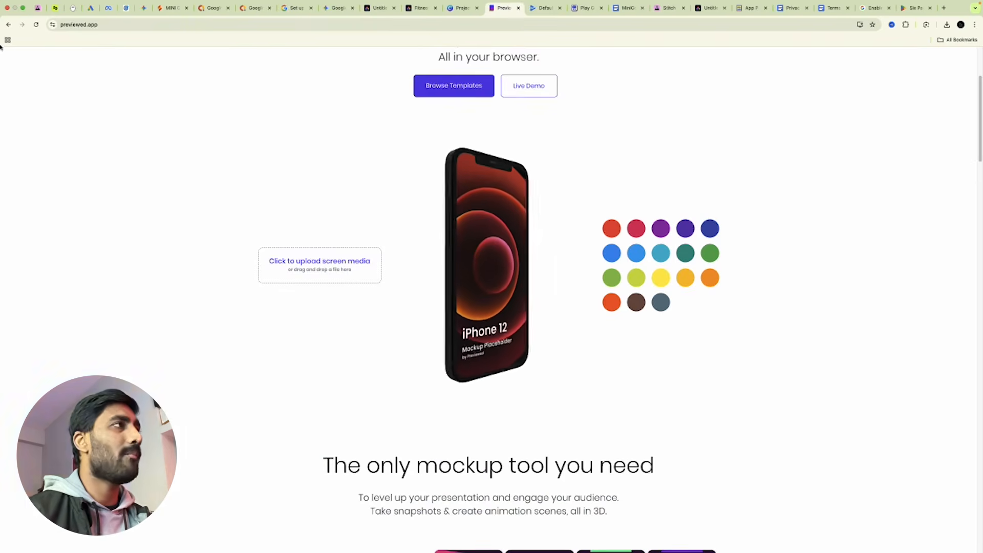
Log in to Previewed with a Google account.
{"action": "scroll", "coordinate": [300, 224], "scroll_direction": "up", "scroll_amount": 3}
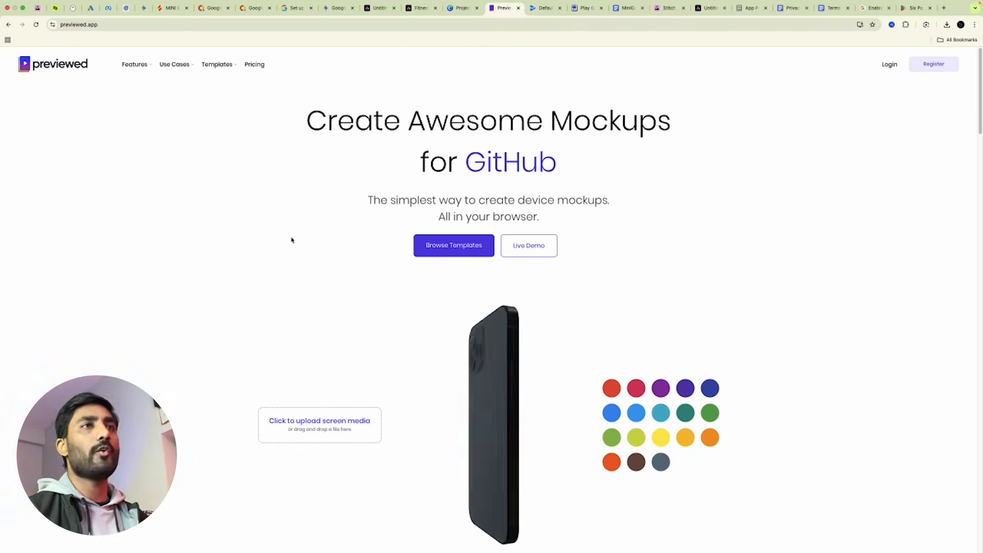
{"action": "left_click", "coordinate": [891, 67]}
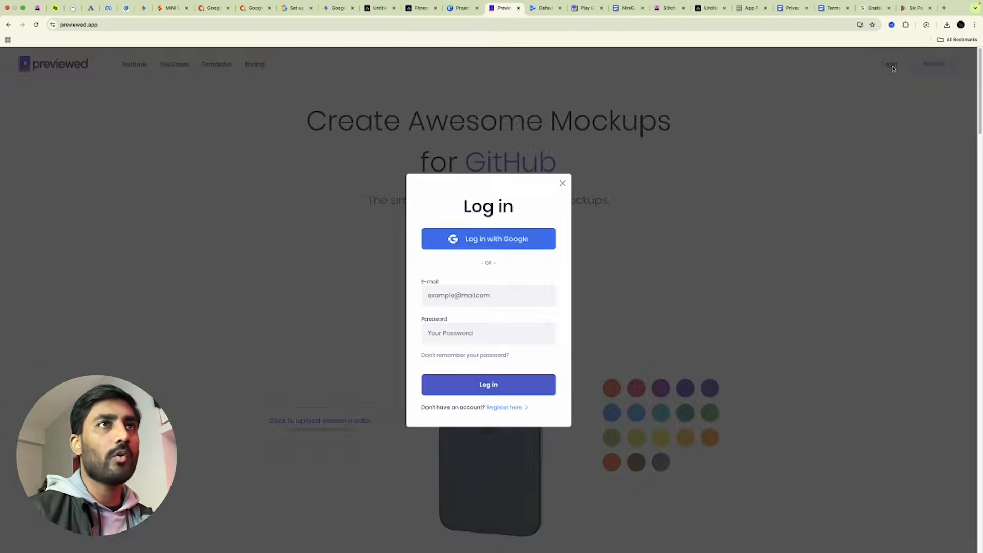
{"action": "left_click", "coordinate": [489, 239]}
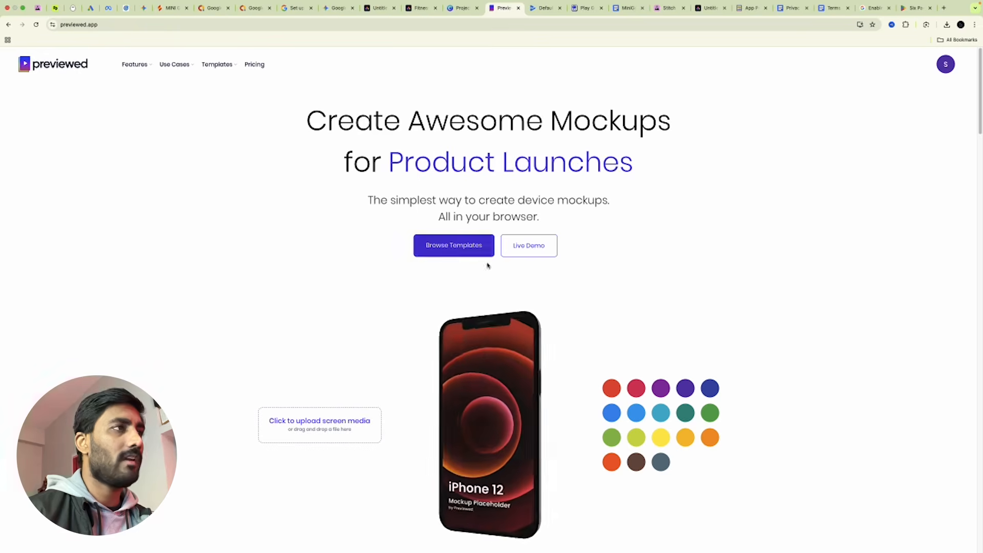
Open App Store Screenshot Template 2 in the editor via Use Cases.
{"action": "scroll", "coordinate": [562, 340], "scroll_direction": "down", "scroll_amount": 10}
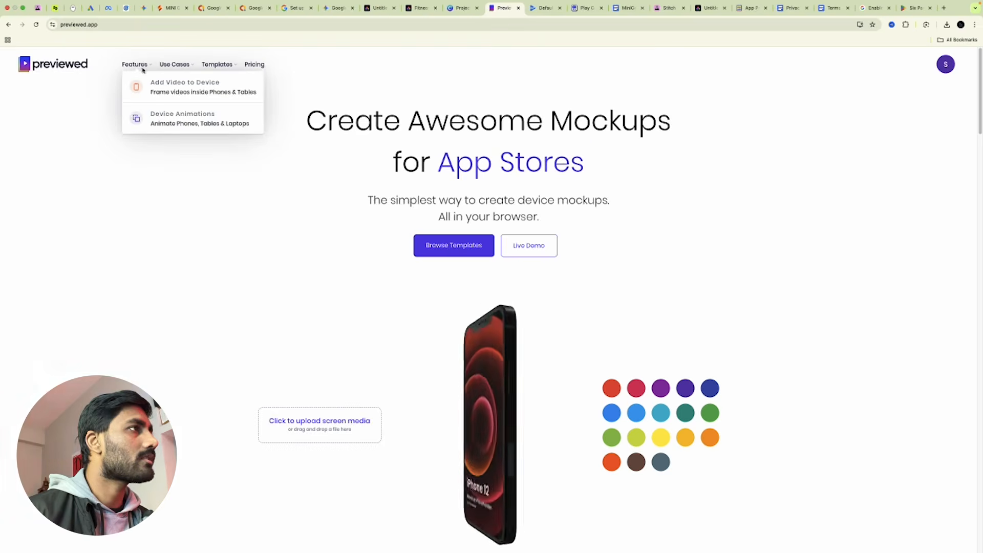
{"action": "mouse_move", "coordinate": [181, 70]}
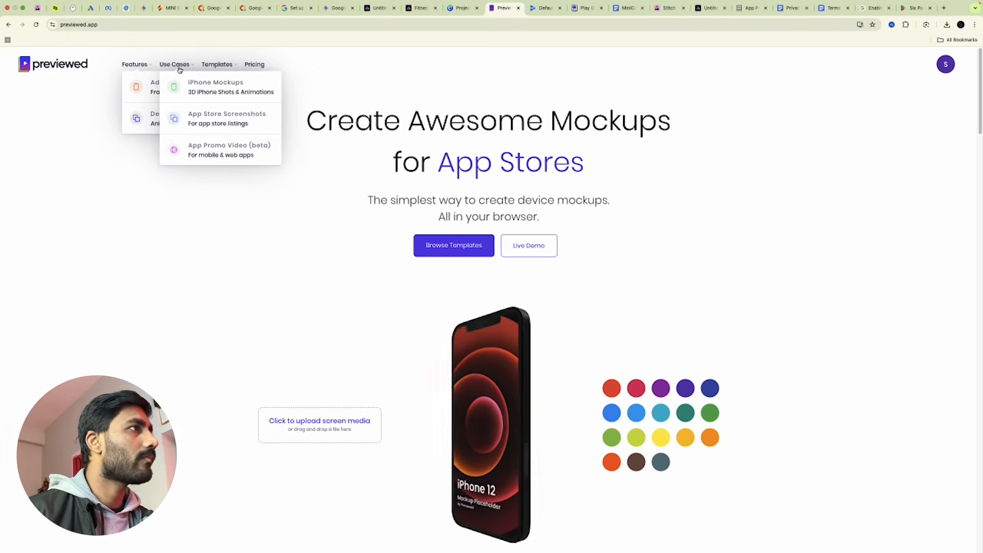
{"action": "left_click", "coordinate": [215, 119]}
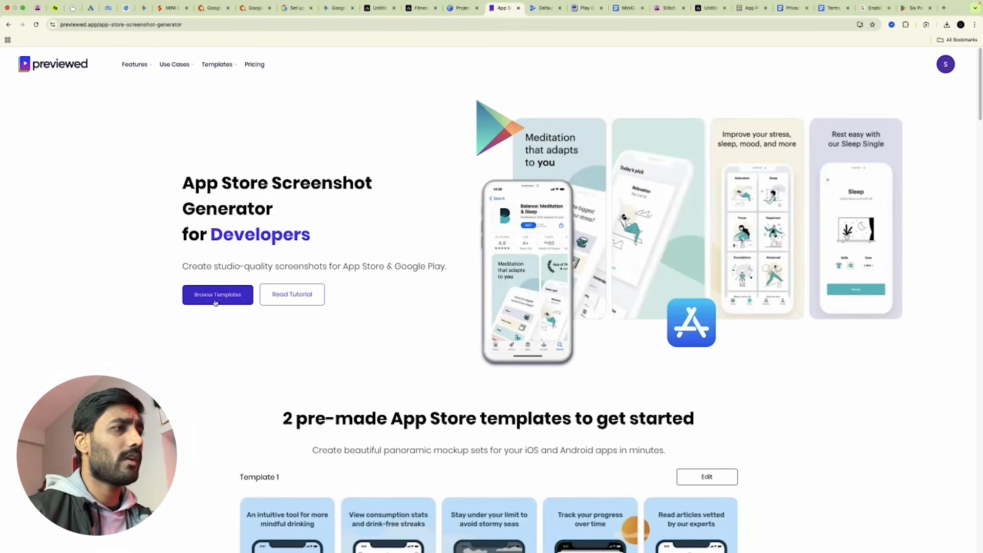
{"action": "scroll", "coordinate": [364, 438], "scroll_direction": "down", "scroll_amount": 7}
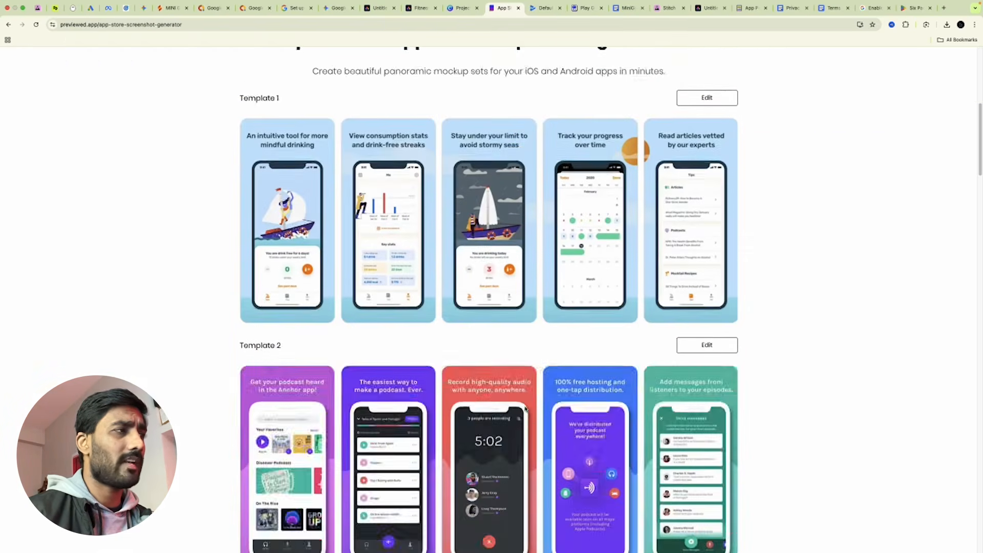
{"action": "scroll", "coordinate": [530, 425], "scroll_direction": "down", "scroll_amount": 16}
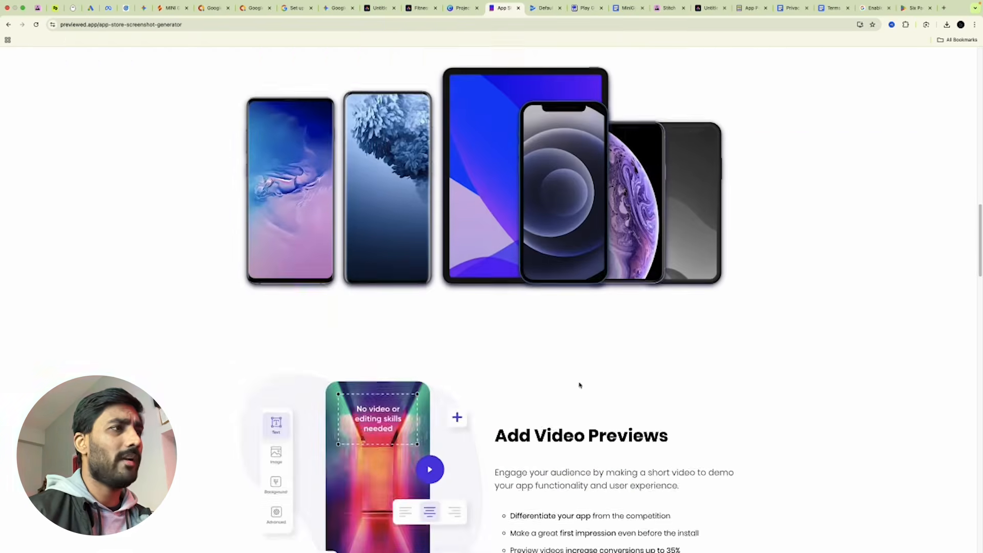
{"action": "scroll", "coordinate": [582, 385], "scroll_direction": "down", "scroll_amount": 5}
{"action": "scroll", "coordinate": [581, 375], "scroll_direction": "up", "scroll_amount": 20}
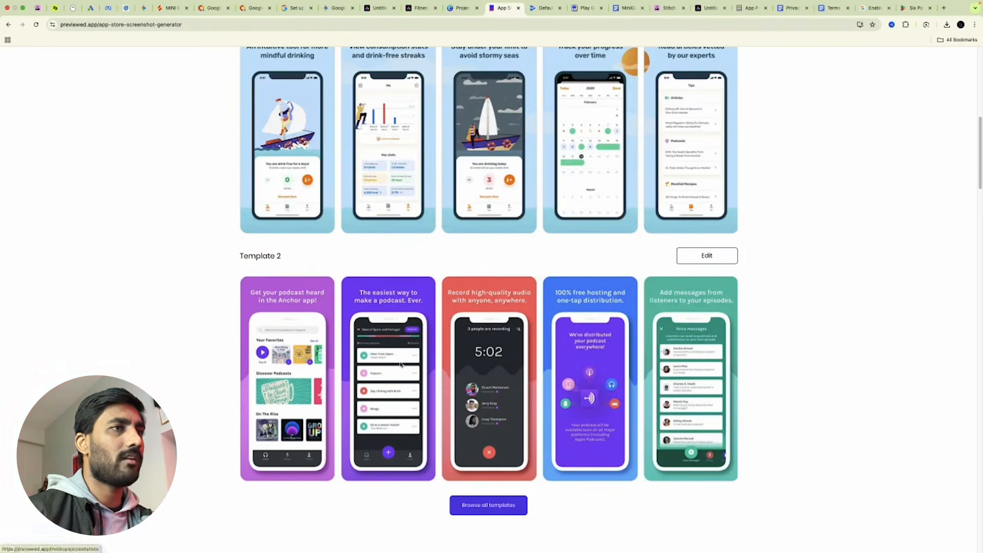
{"action": "left_click", "coordinate": [709, 256]}
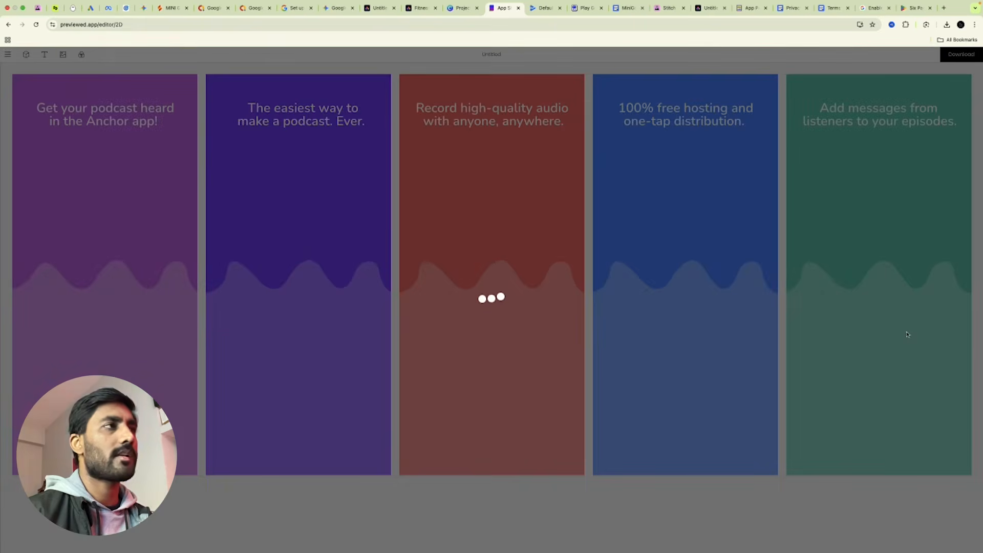
Place Untitled-1.png, stretched to fill, into the first phone frame and select the headline for editing.
{"action": "left_click", "coordinate": [462, 11]}
{"action": "left_click", "coordinate": [420, 8]}
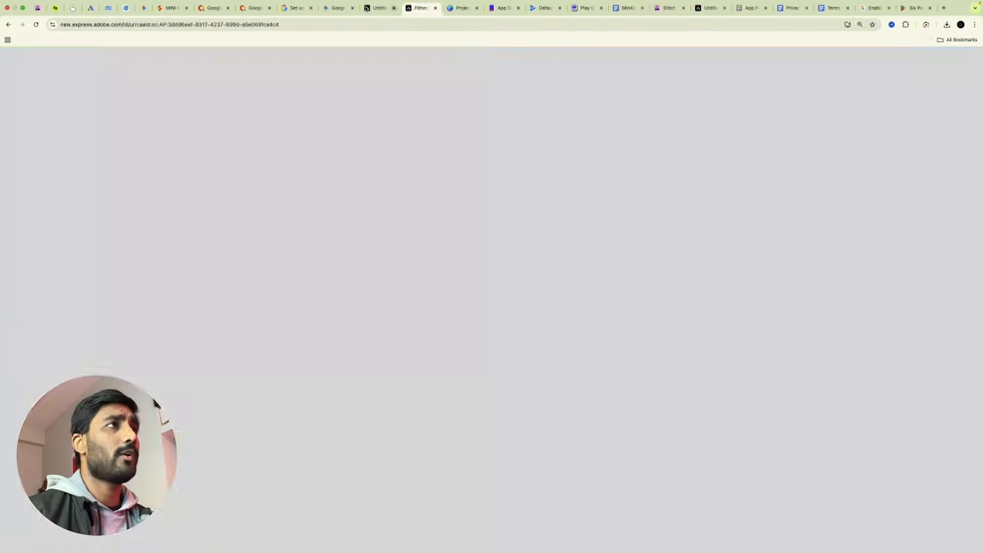
{"action": "left_click", "coordinate": [376, 8]}
{"action": "left_click", "coordinate": [503, 8]}
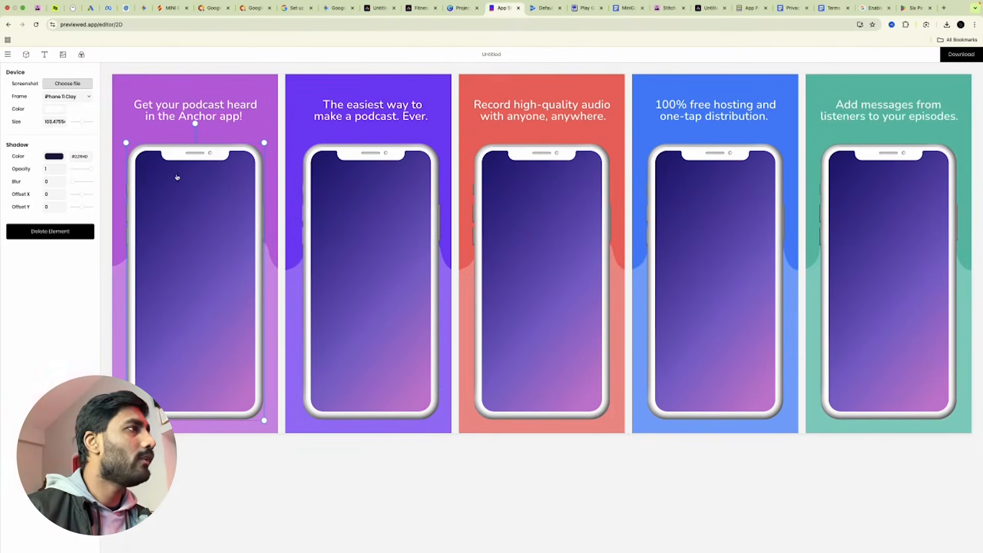
{"action": "left_click", "coordinate": [65, 84]}
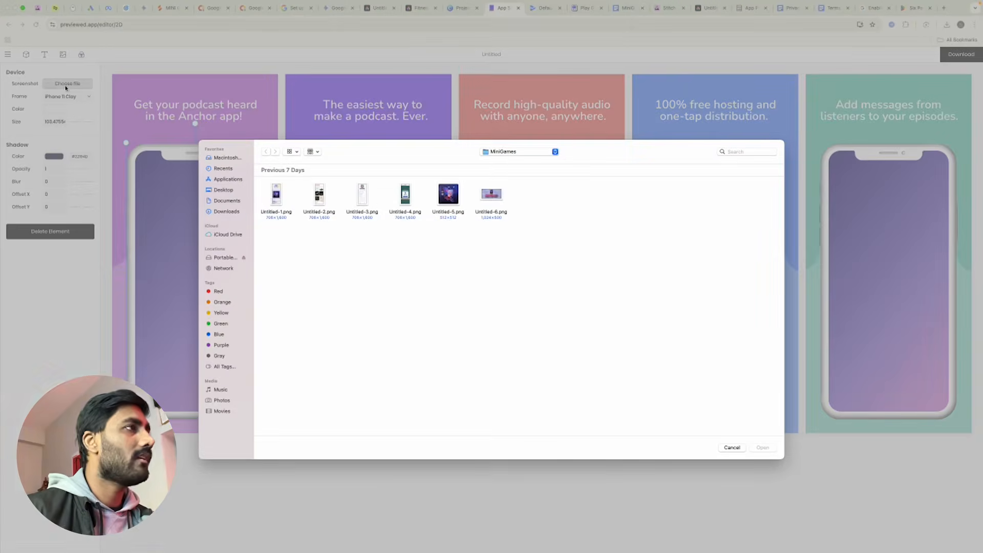
{"action": "double_click", "coordinate": [275, 197]}
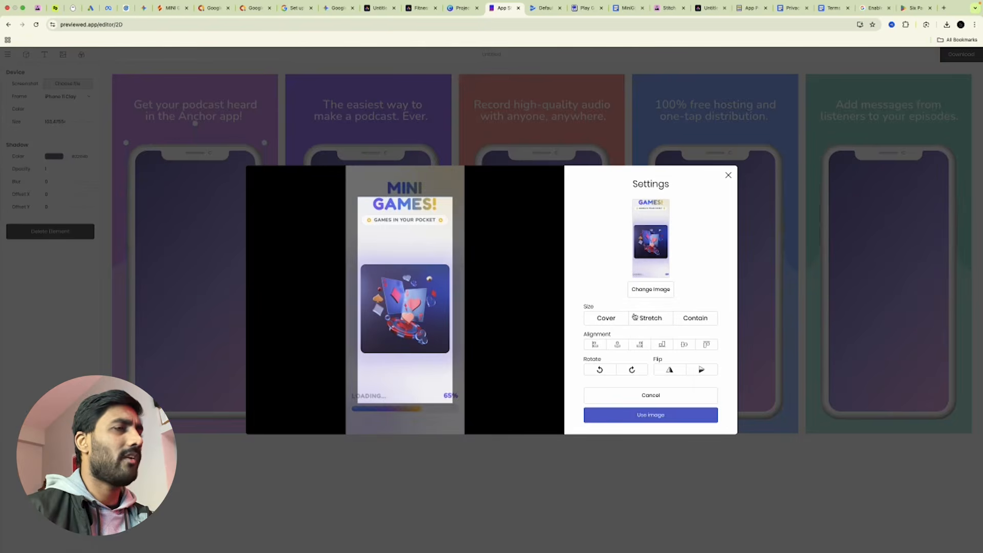
{"action": "left_click_drag", "start_coordinate": [356, 197], "coordinate": [410, 252]}
{"action": "left_click", "coordinate": [651, 319]}
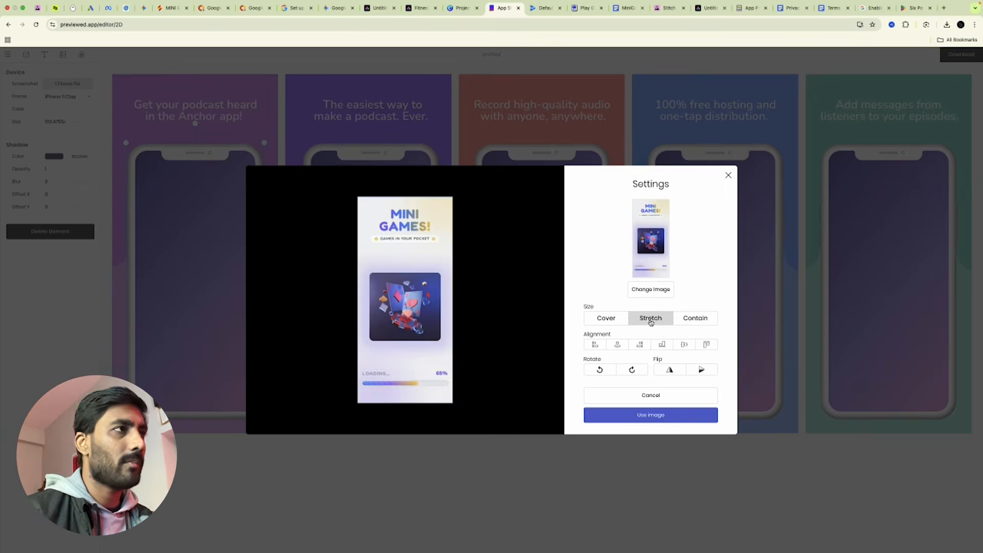
{"action": "left_click", "coordinate": [674, 418]}
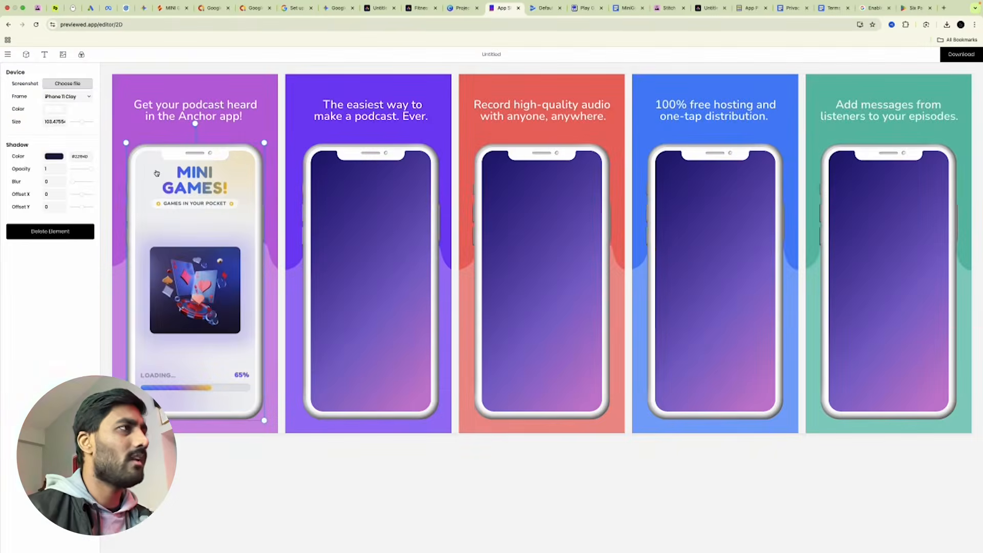
{"action": "left_click", "coordinate": [166, 122]}
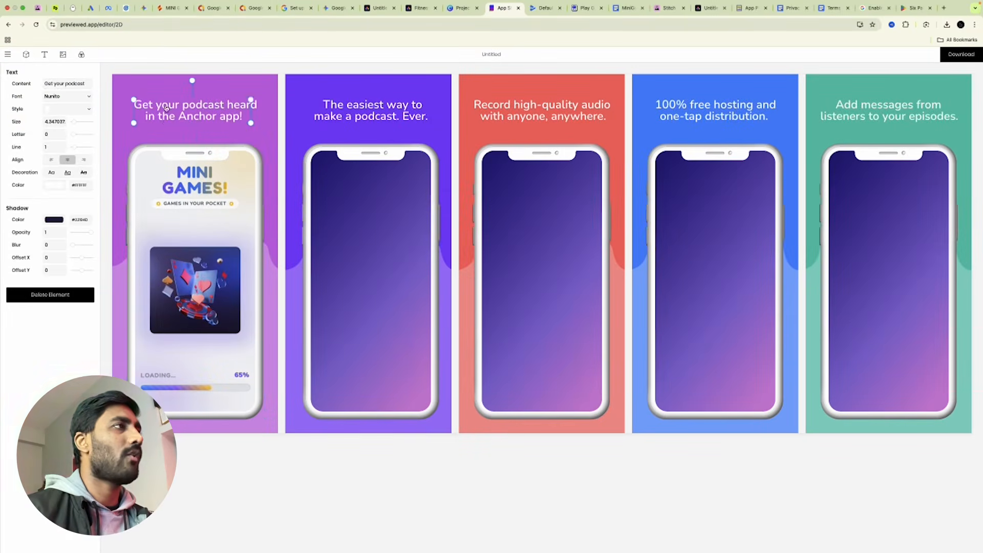
{"action": "left_click", "coordinate": [344, 247]}
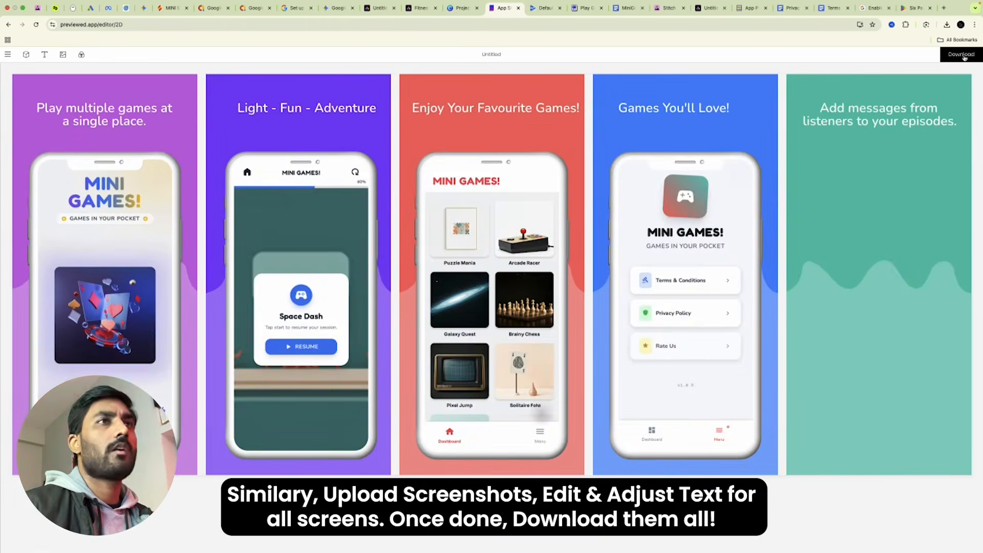
Download all the screenshots as free-quality PNG images and dismiss the thank-you message.
{"action": "left_click", "coordinate": [964, 56]}
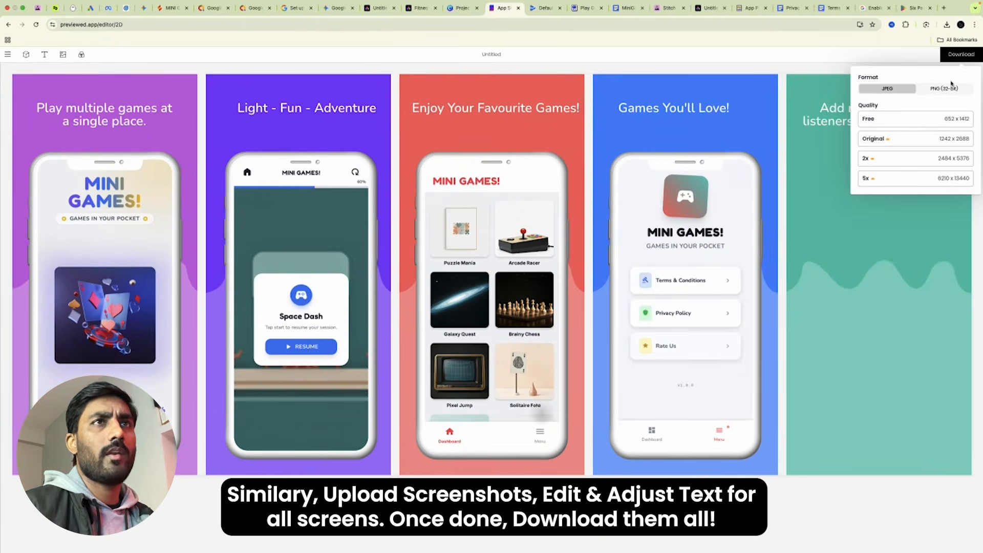
{"action": "left_click", "coordinate": [948, 90]}
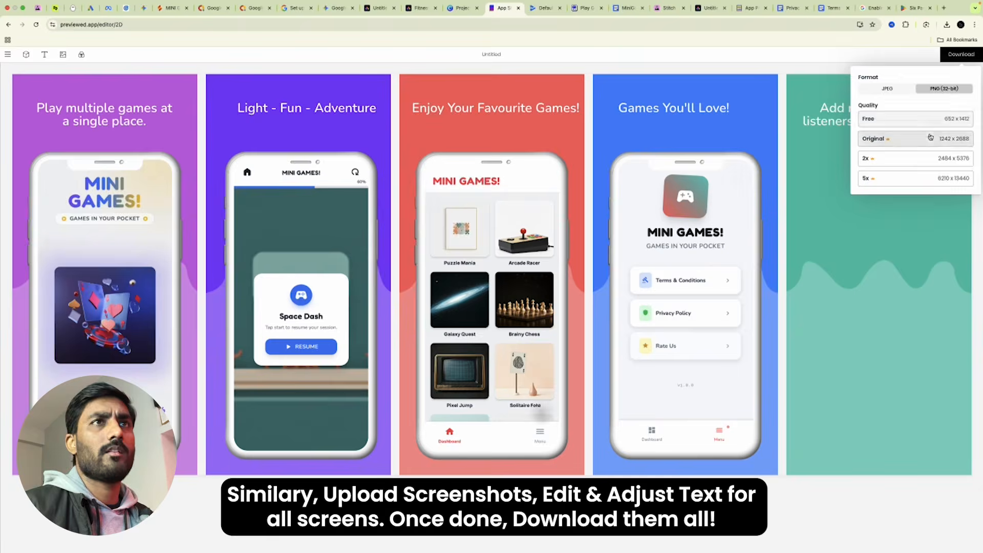
{"action": "left_click", "coordinate": [921, 123]}
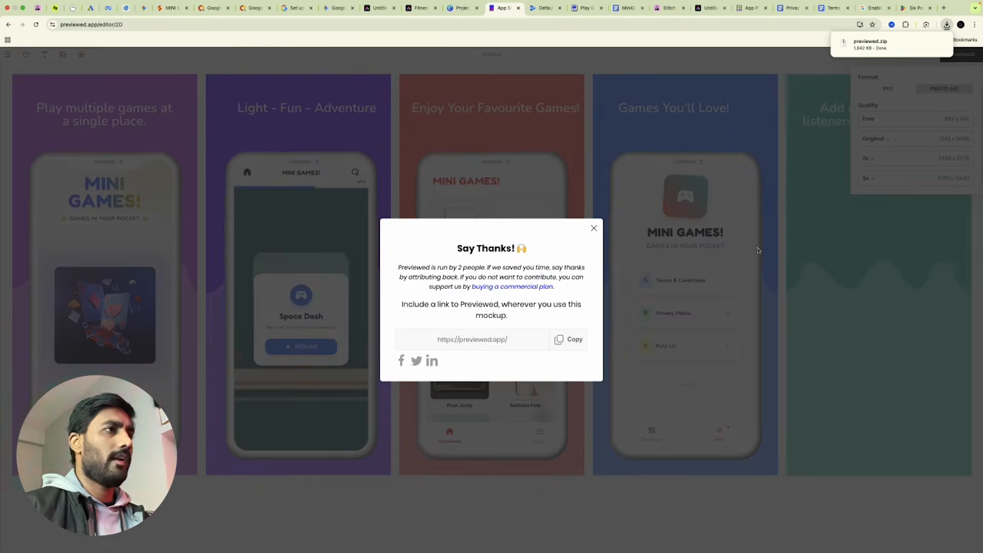
{"action": "left_click", "coordinate": [593, 230]}
Unzip previewed.zip in Downloads and delete image5.png, keeping image1–image4.png.
{"action": "mouse_move", "coordinate": [231, 551]}
{"action": "left_click", "coordinate": [74, 535]}
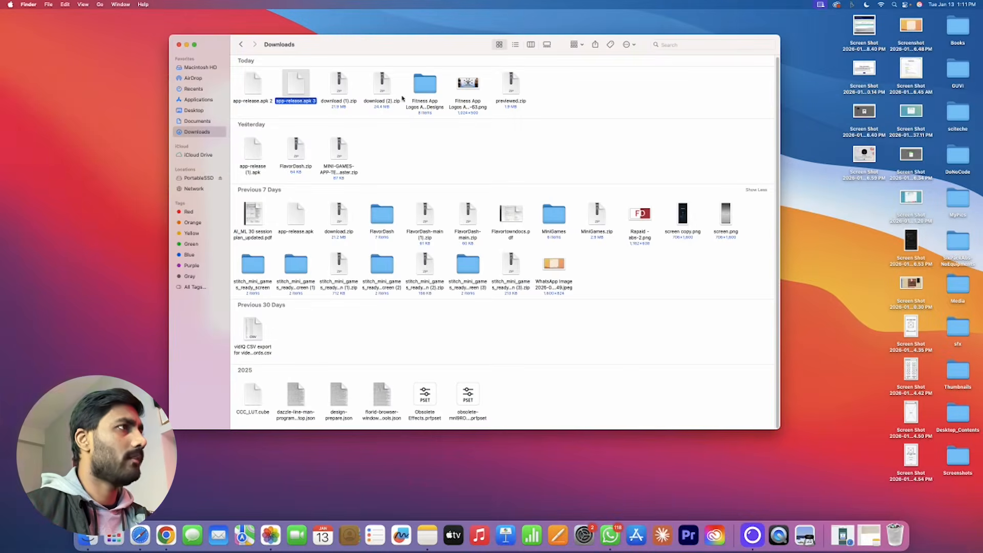
{"action": "double_click", "coordinate": [514, 87]}
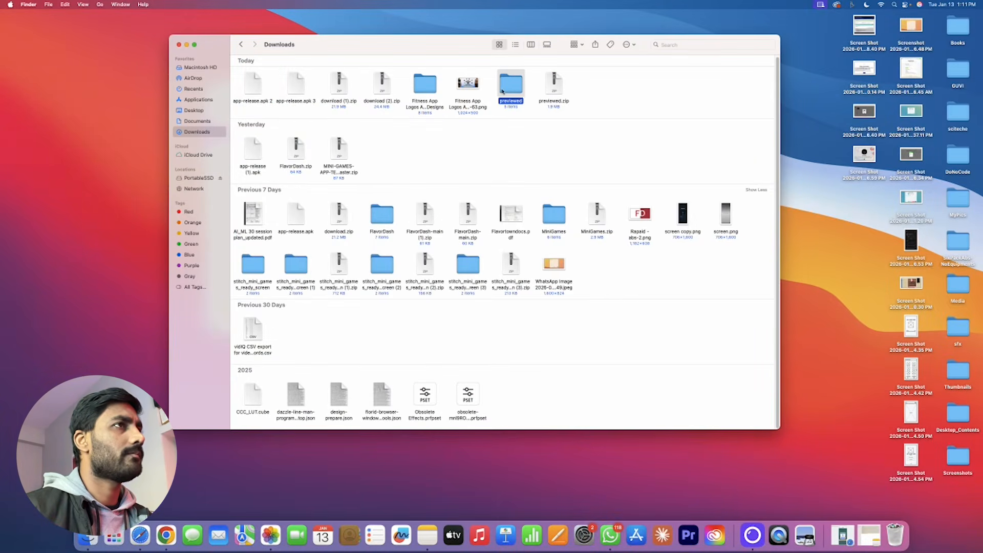
{"action": "double_click", "coordinate": [502, 91]}
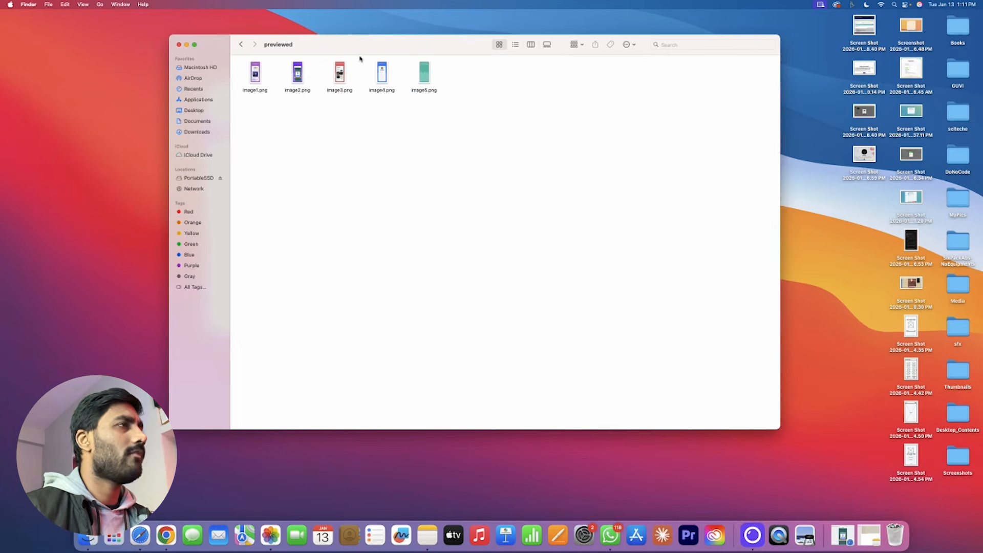
{"action": "left_click", "coordinate": [430, 63]}
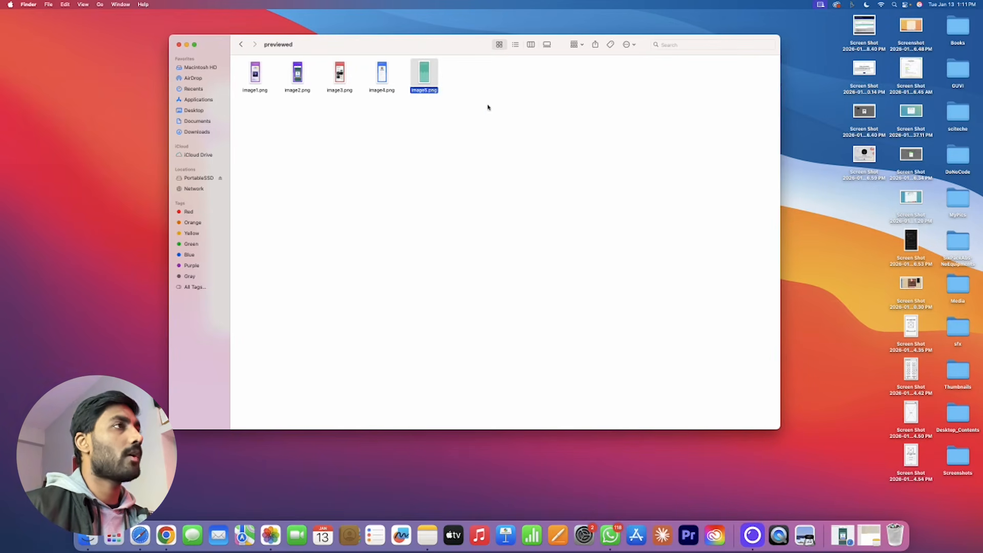
{"action": "key", "text": "super+BackSpace"}
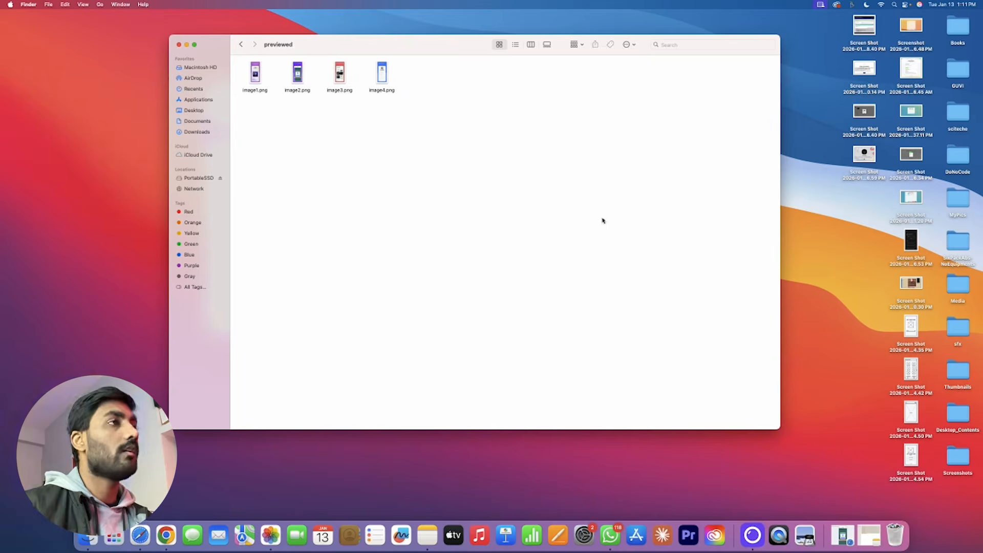
{"action": "left_click", "coordinate": [165, 535]}
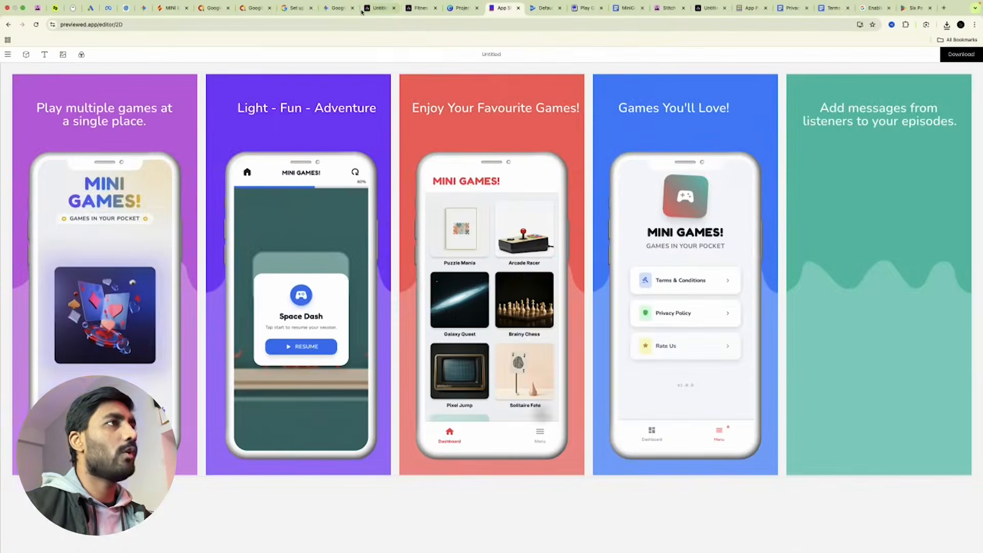
Add image1, image3, image4 and image2.png as the 7-inch tablet screenshots.
{"action": "left_click", "coordinate": [535, 9]}
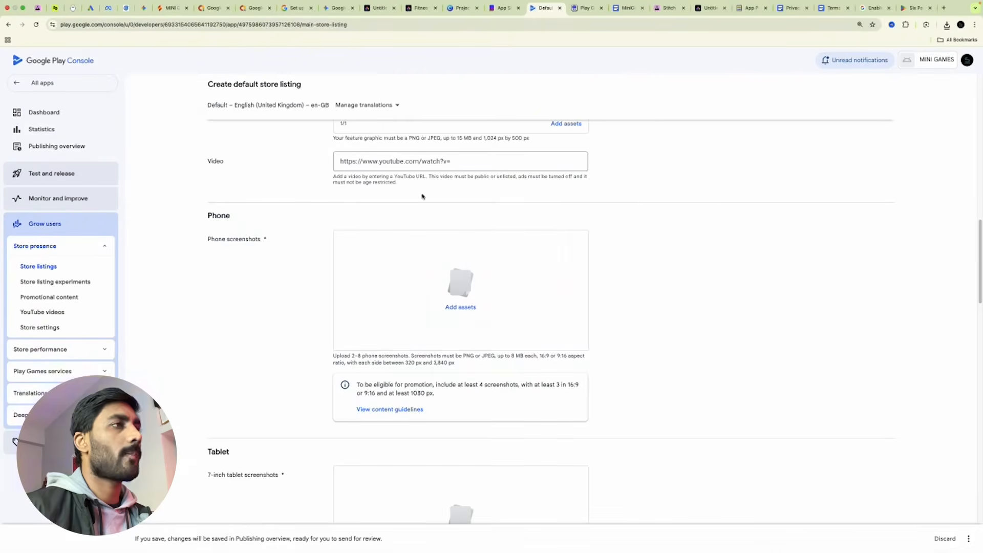
{"action": "left_click", "coordinate": [465, 313]}
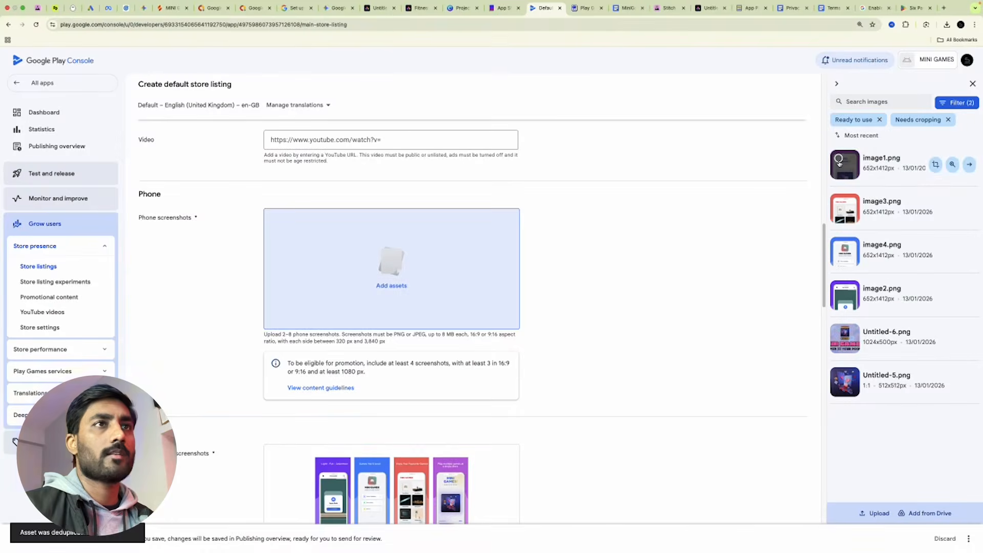
{"action": "left_click", "coordinate": [838, 160]}
{"action": "left_click", "coordinate": [838, 203]}
{"action": "left_click", "coordinate": [838, 247]}
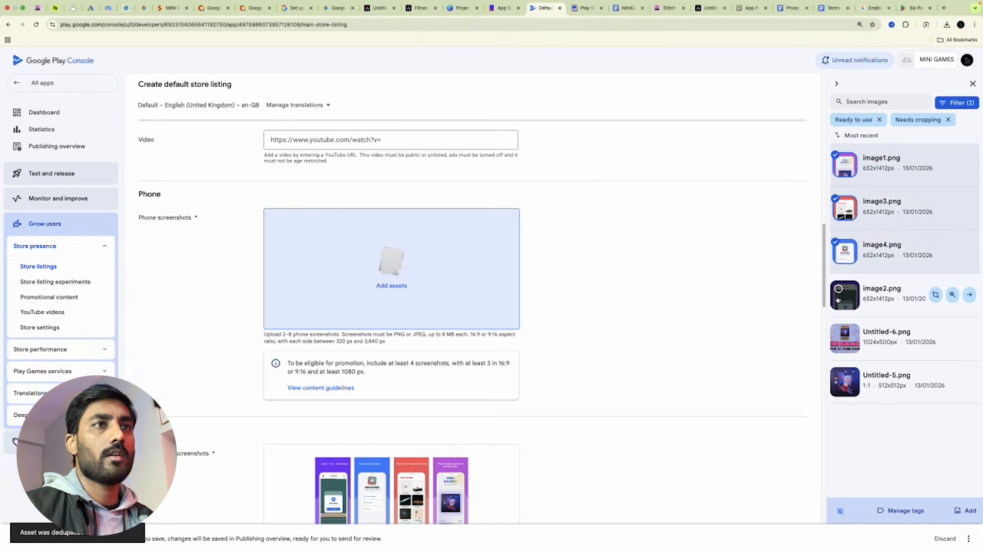
{"action": "left_click", "coordinate": [838, 290]}
{"action": "left_click", "coordinate": [965, 511]}
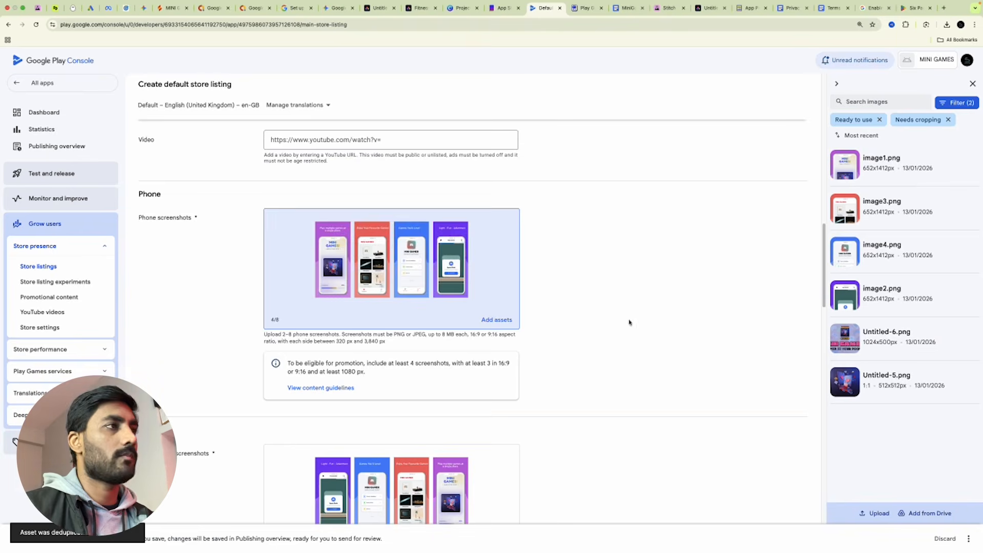
Move the red screenshot into the second tablet slot to match the phone order.
{"action": "scroll", "coordinate": [666, 312], "scroll_direction": "down", "scroll_amount": 3}
{"action": "left_click_drag", "start_coordinate": [458, 365], "coordinate": [338, 371]}
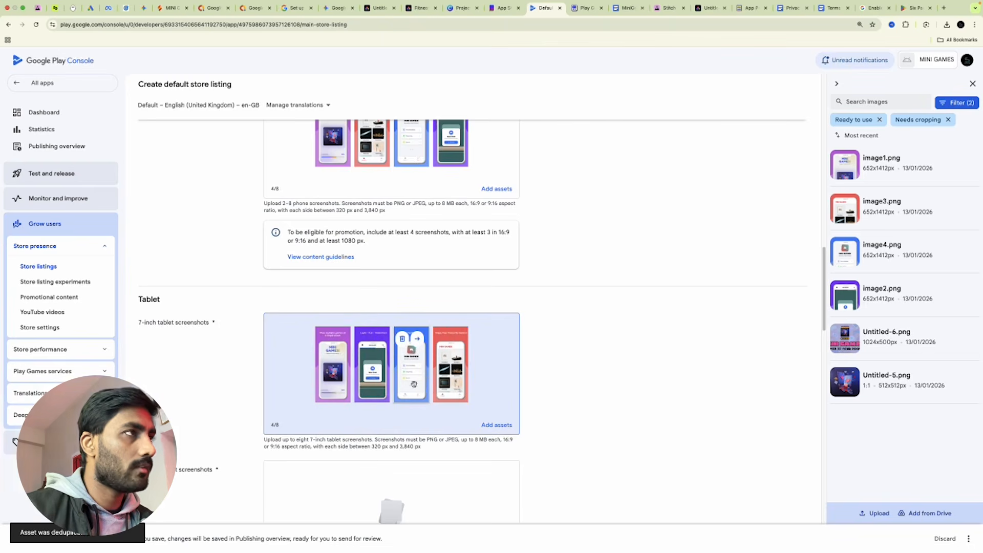
{"action": "left_click_drag", "start_coordinate": [457, 380], "coordinate": [364, 372]}
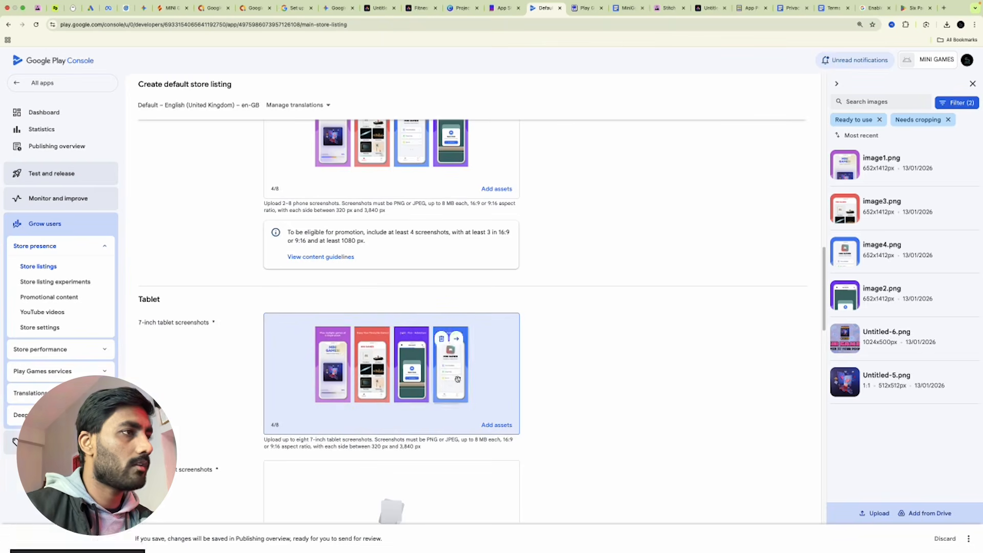
{"action": "scroll", "coordinate": [457, 379], "scroll_direction": "up", "scroll_amount": 3}
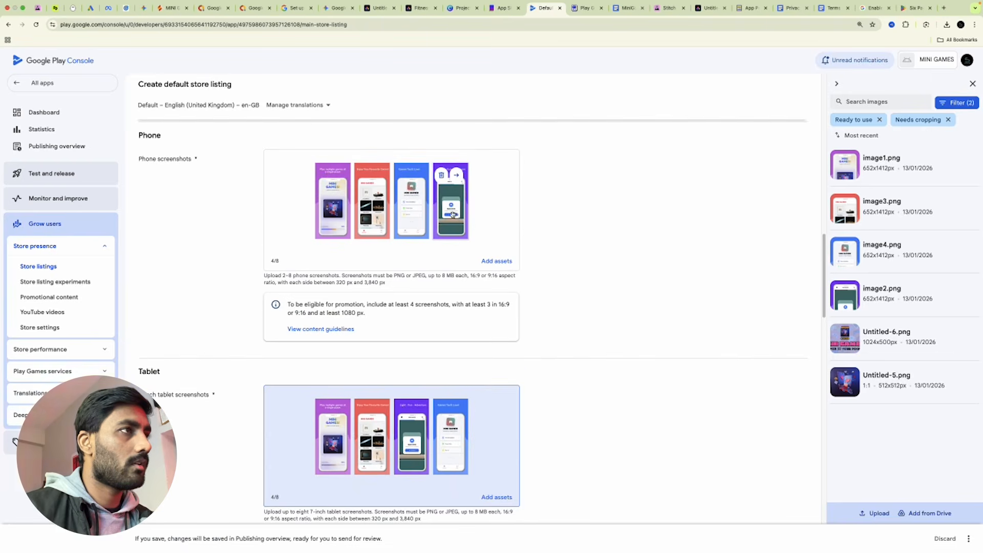
{"action": "scroll", "coordinate": [606, 346], "scroll_direction": "down", "scroll_amount": 7}
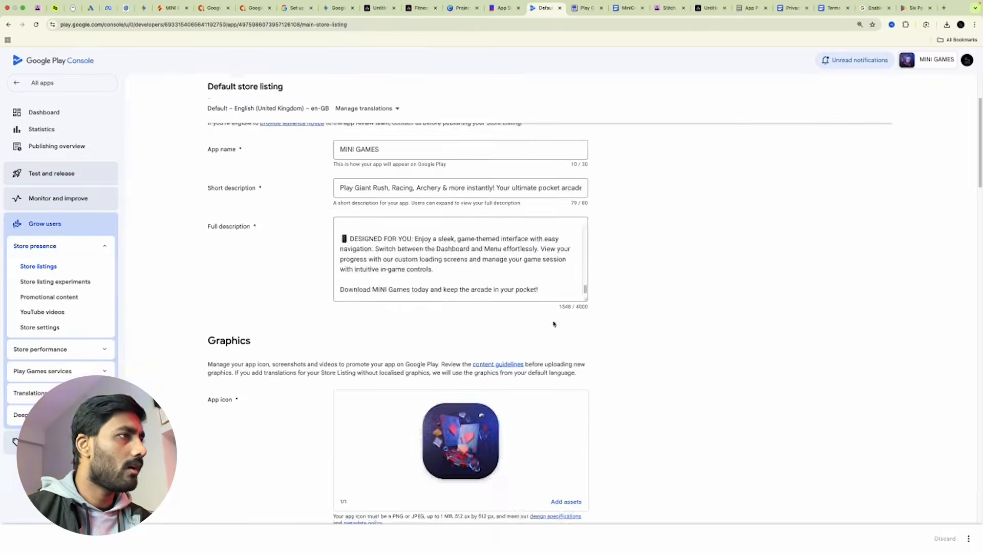
{"action": "scroll", "coordinate": [687, 279], "scroll_direction": "down", "scroll_amount": 12}
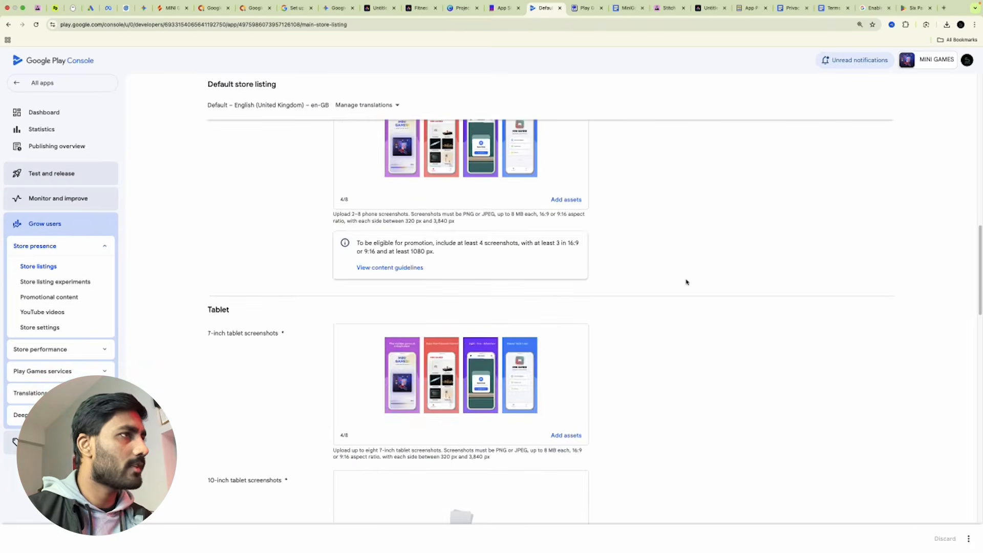
{"action": "scroll", "coordinate": [686, 281], "scroll_direction": "down", "scroll_amount": 5}
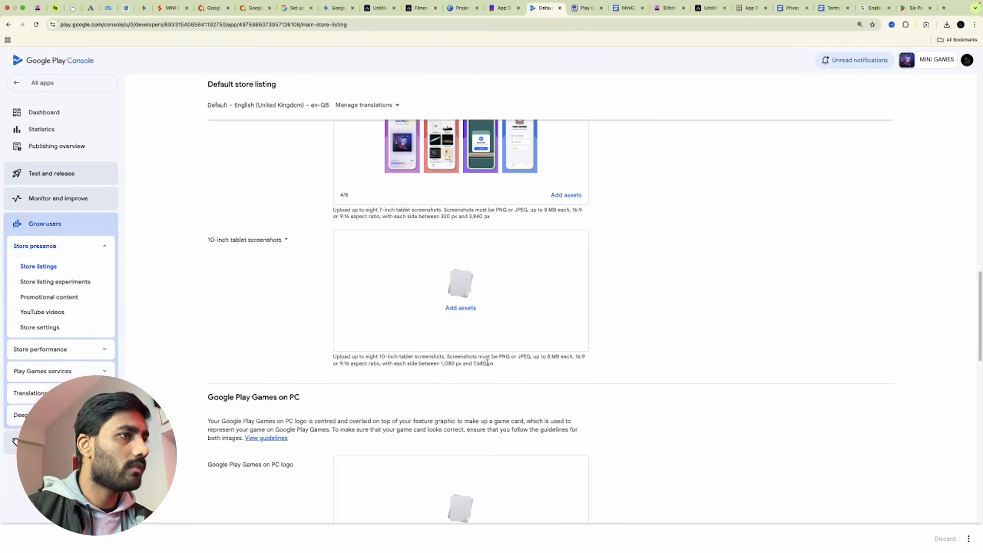
{"action": "left_click", "coordinate": [372, 10]}
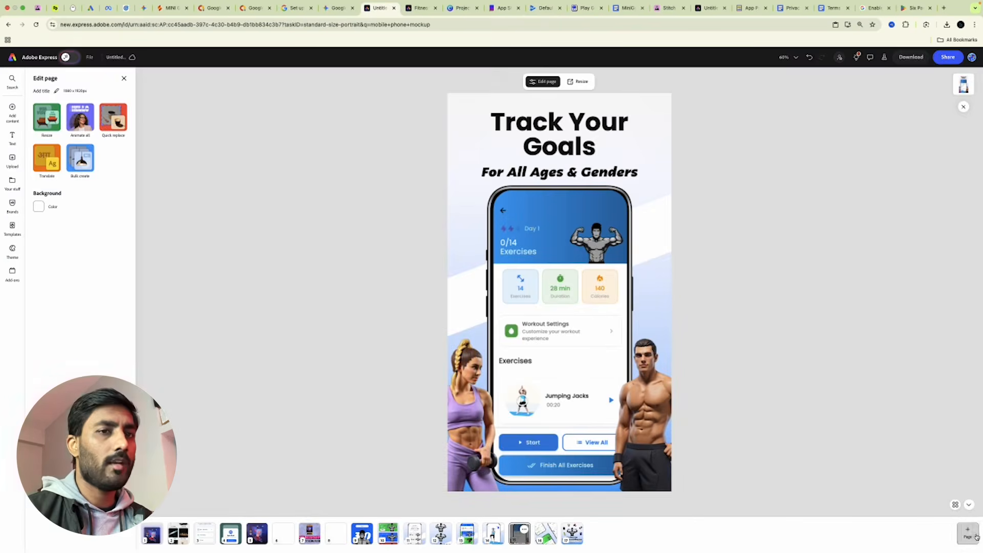
Add a 1920×1080 page and upload the four screenshot PNGs from Downloads.
{"action": "mouse_move", "coordinate": [976, 537]}
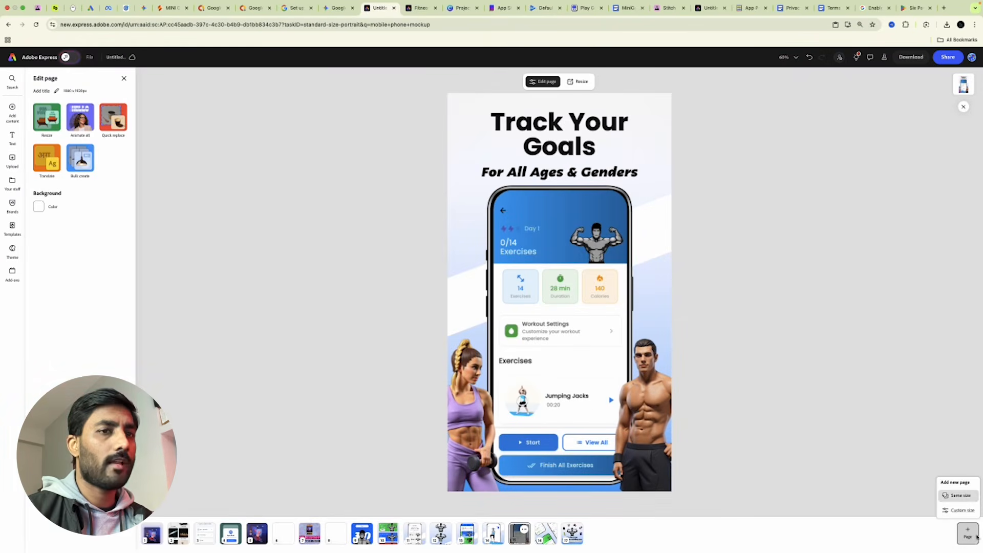
{"action": "left_click", "coordinate": [963, 510]}
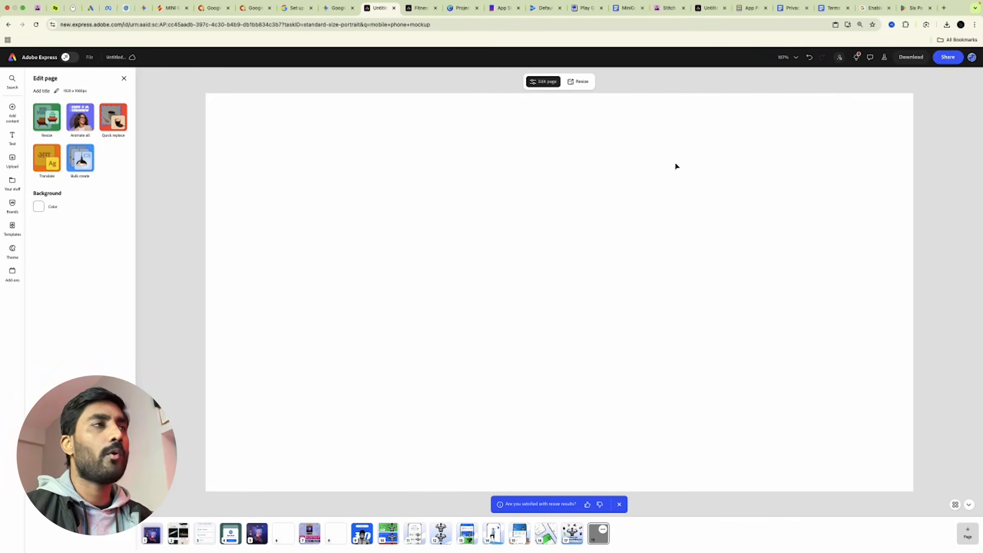
{"action": "left_click", "coordinate": [12, 161]}
{"action": "left_click", "coordinate": [228, 211]}
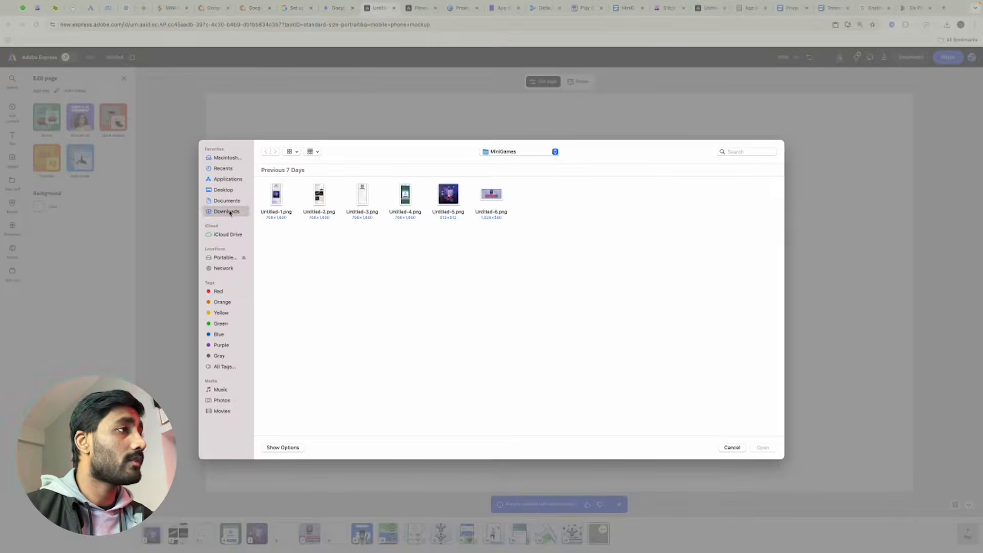
{"action": "double_click", "coordinate": [526, 203]}
{"action": "left_click_drag", "start_coordinate": [273, 237], "coordinate": [449, 181]}
{"action": "left_click", "coordinate": [762, 448]}
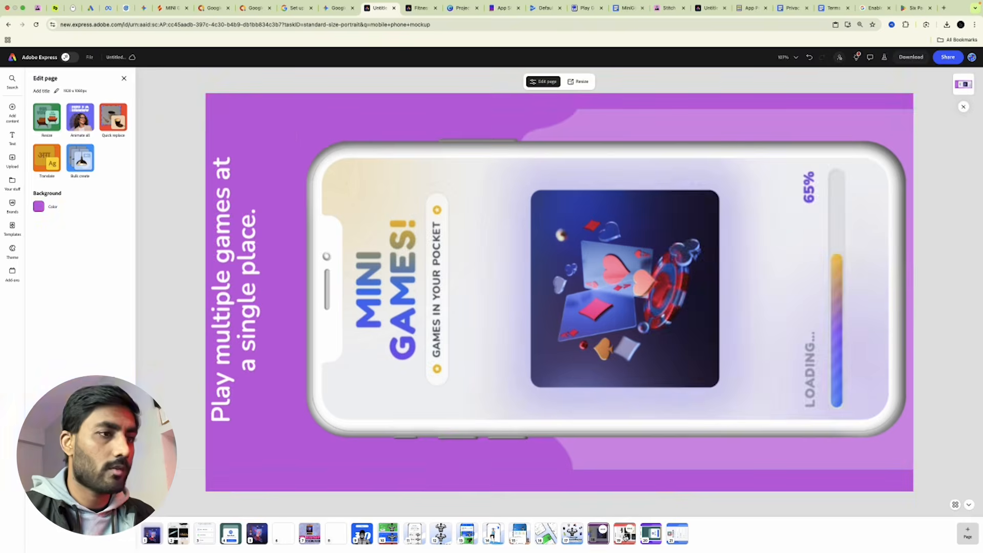
Review the red, blue and purple landscape screenshot pages.
{"action": "left_click", "coordinate": [624, 533]}
{"action": "left_click", "coordinate": [650, 533]}
{"action": "left_click", "coordinate": [675, 535]}
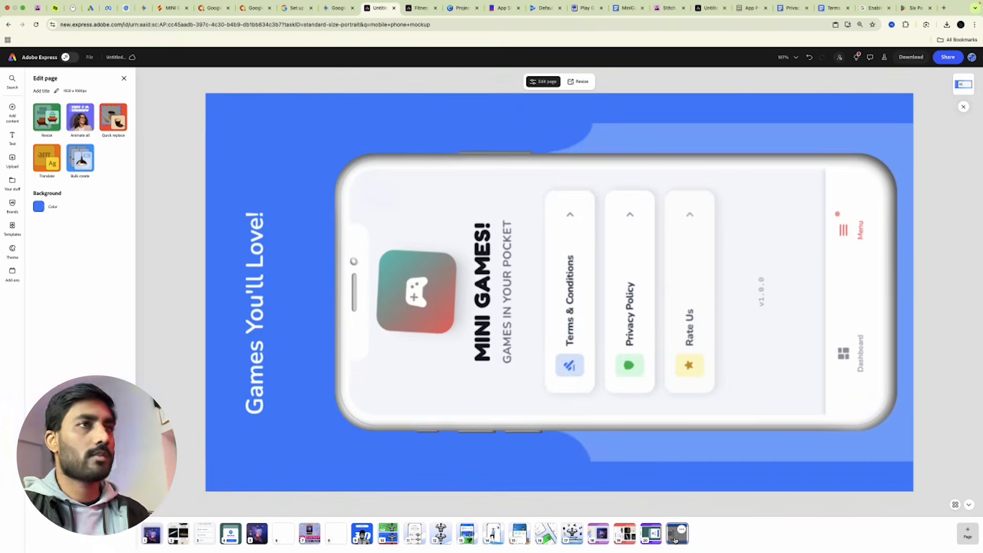
{"action": "left_click", "coordinate": [599, 534]}
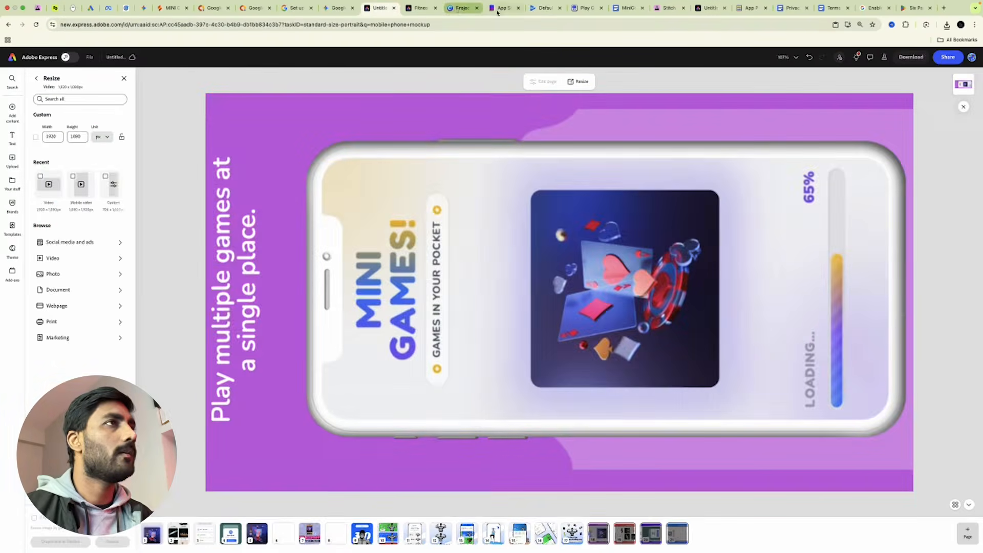
{"action": "left_click", "coordinate": [542, 8]}
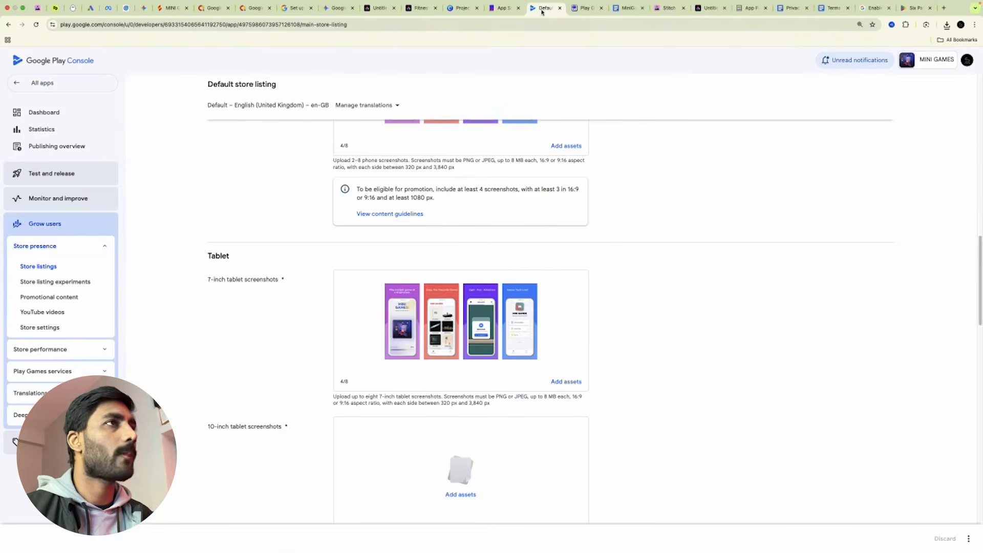
Upload the four landscape images, Untitled-18 to 21.png, as 10-inch tablet screenshots.
{"action": "scroll", "coordinate": [554, 321], "scroll_direction": "down", "scroll_amount": 3}
{"action": "left_click", "coordinate": [463, 334]}
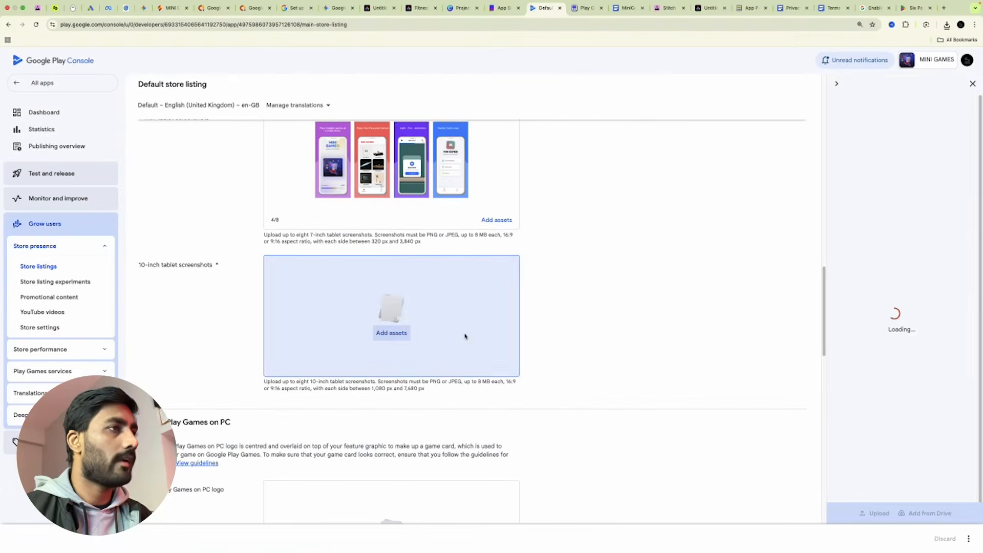
{"action": "left_click", "coordinate": [869, 514]}
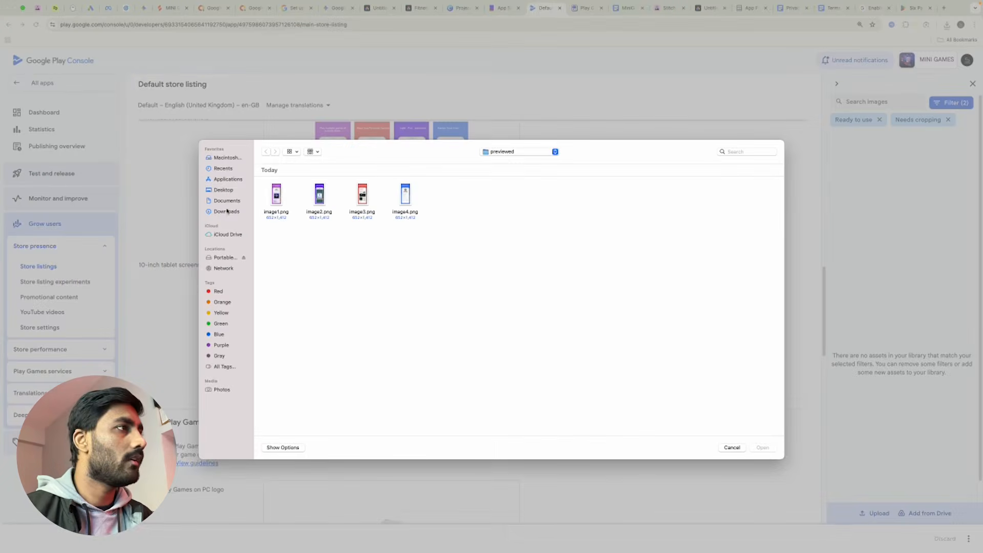
{"action": "left_click", "coordinate": [227, 211]}
{"action": "double_click", "coordinate": [608, 198]}
{"action": "left_click_drag", "start_coordinate": [512, 198], "coordinate": [263, 205]}
{"action": "left_click", "coordinate": [762, 448]}
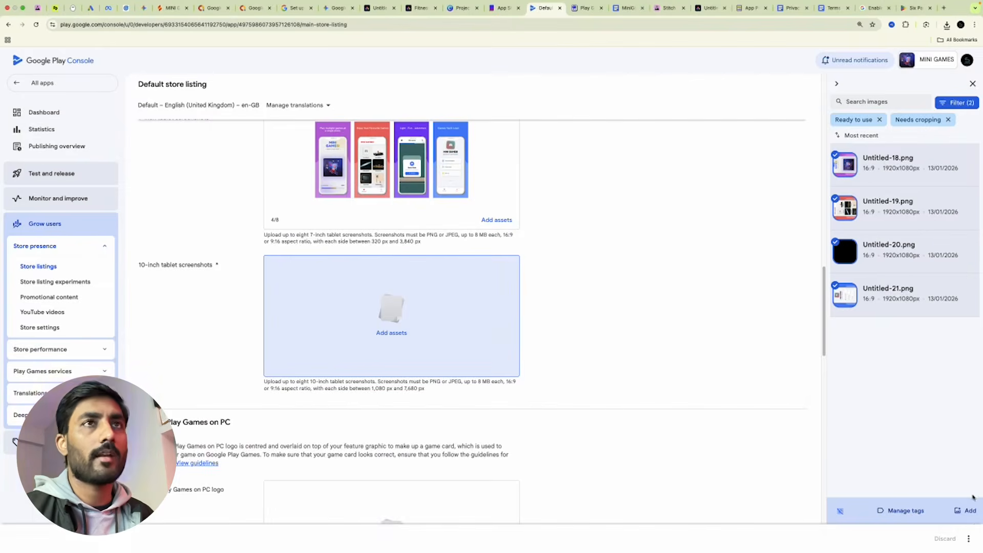
{"action": "left_click", "coordinate": [970, 510]}
Save the MINI GAMES store listing changes.
{"action": "scroll", "coordinate": [617, 442], "scroll_direction": "down", "scroll_amount": 4}
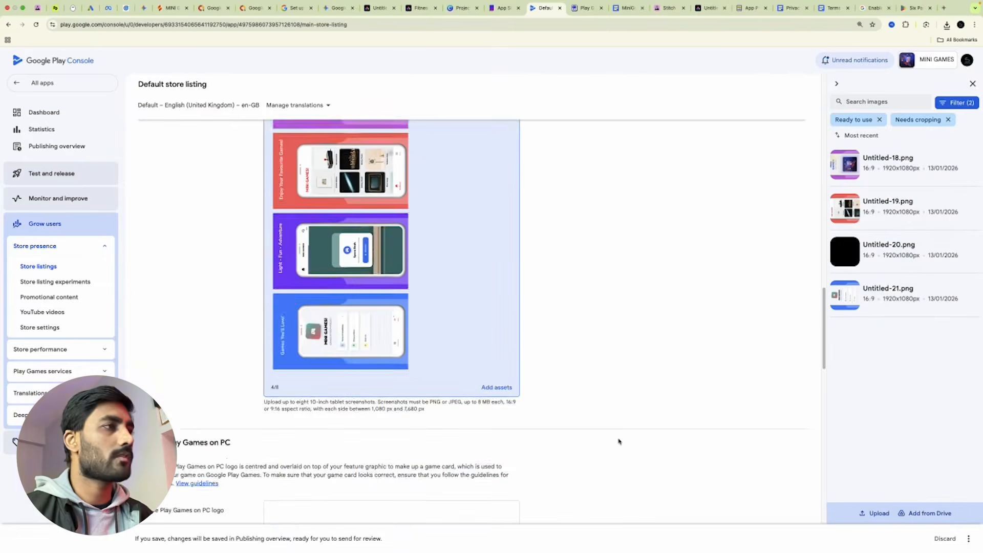
{"action": "scroll", "coordinate": [618, 441], "scroll_direction": "down", "scroll_amount": 10}
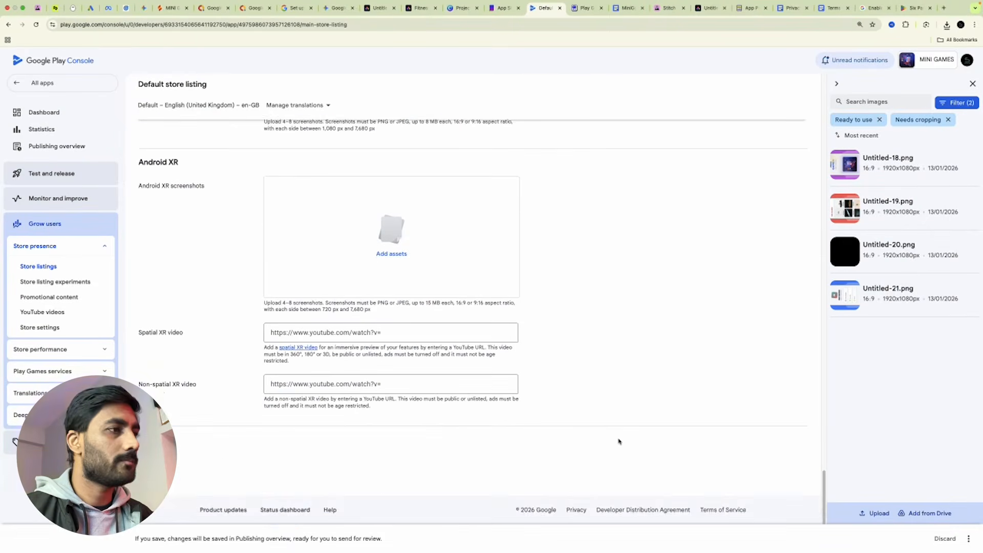
{"action": "left_click", "coordinate": [968, 538]}
{"action": "left_click", "coordinate": [955, 520]}
{"action": "scroll", "coordinate": [653, 348], "scroll_direction": "up", "scroll_amount": 10}
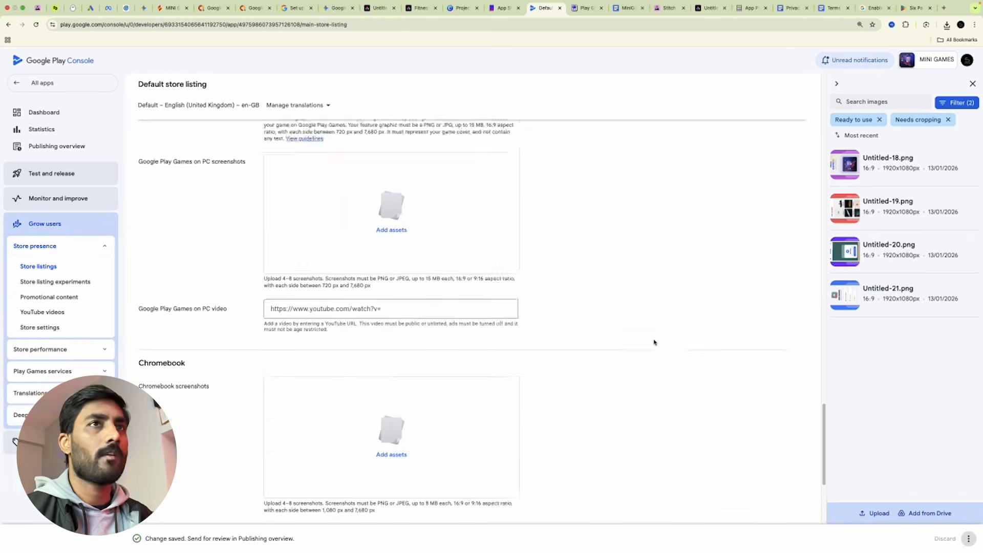
{"action": "scroll", "coordinate": [653, 358], "scroll_direction": "up", "scroll_amount": 5}
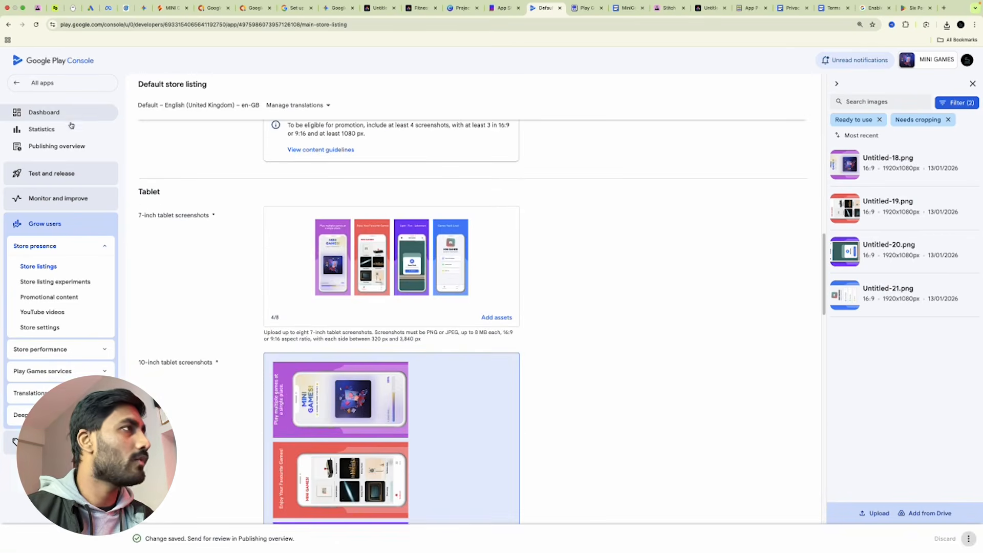
Expand the dashboard's internal, closed, open testing and production release setup tasks.
{"action": "left_click", "coordinate": [71, 115]}
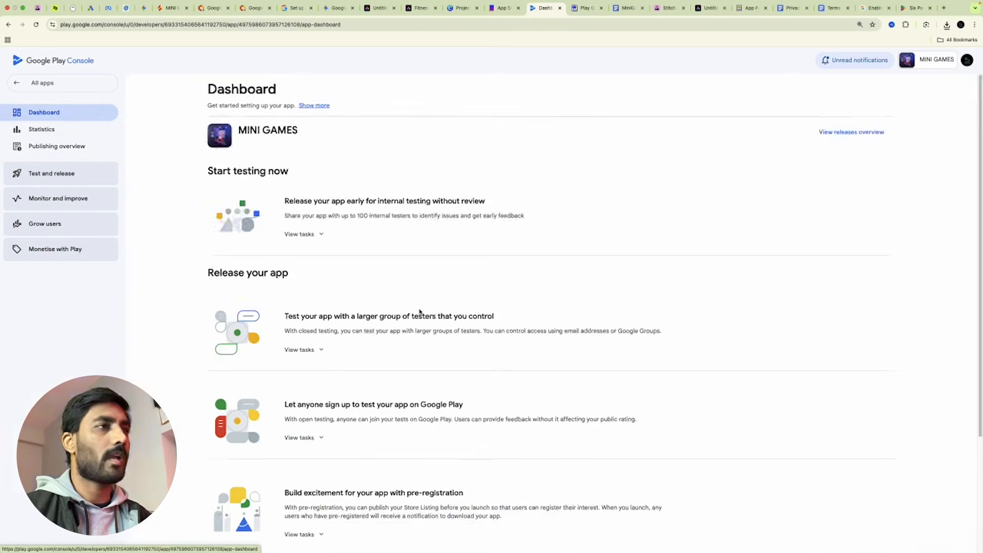
{"action": "left_click", "coordinate": [301, 350]}
{"action": "left_click", "coordinate": [301, 234]}
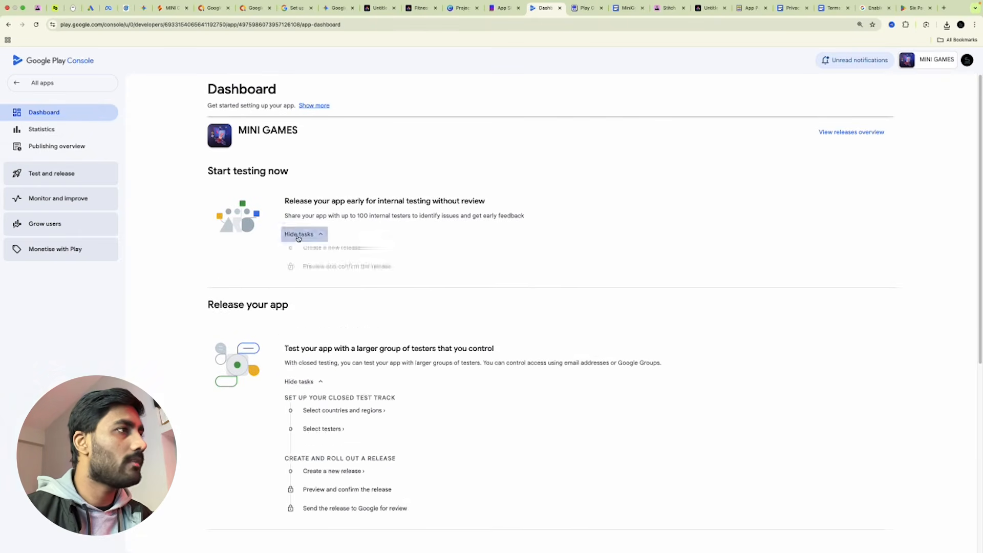
{"action": "scroll", "coordinate": [361, 261], "scroll_direction": "down", "scroll_amount": 4}
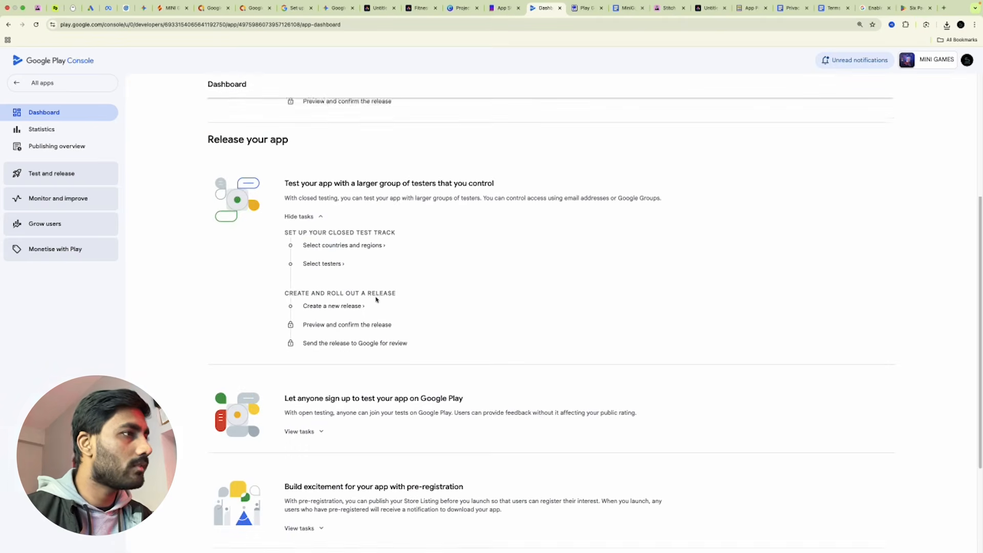
{"action": "scroll", "coordinate": [320, 300], "scroll_direction": "down", "scroll_amount": 3}
{"action": "left_click", "coordinate": [313, 301]}
{"action": "scroll", "coordinate": [452, 308], "scroll_direction": "down", "scroll_amount": 3}
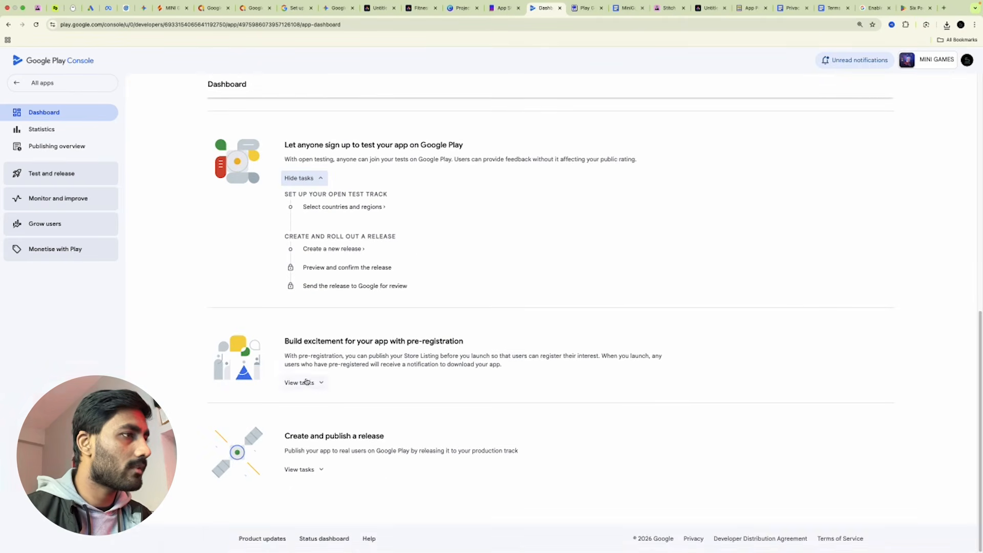
{"action": "left_click", "coordinate": [313, 471]}
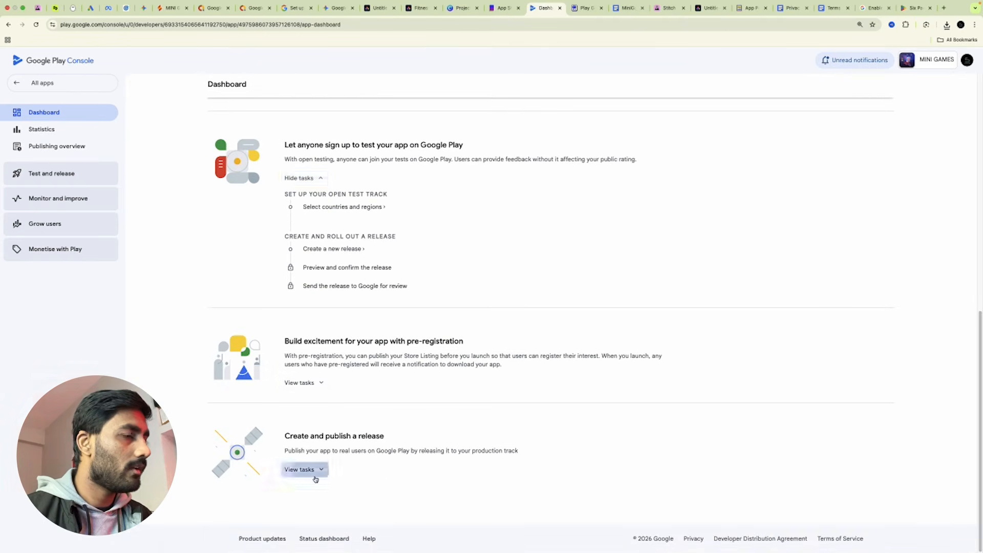
{"action": "scroll", "coordinate": [435, 375], "scroll_direction": "up", "scroll_amount": 10}
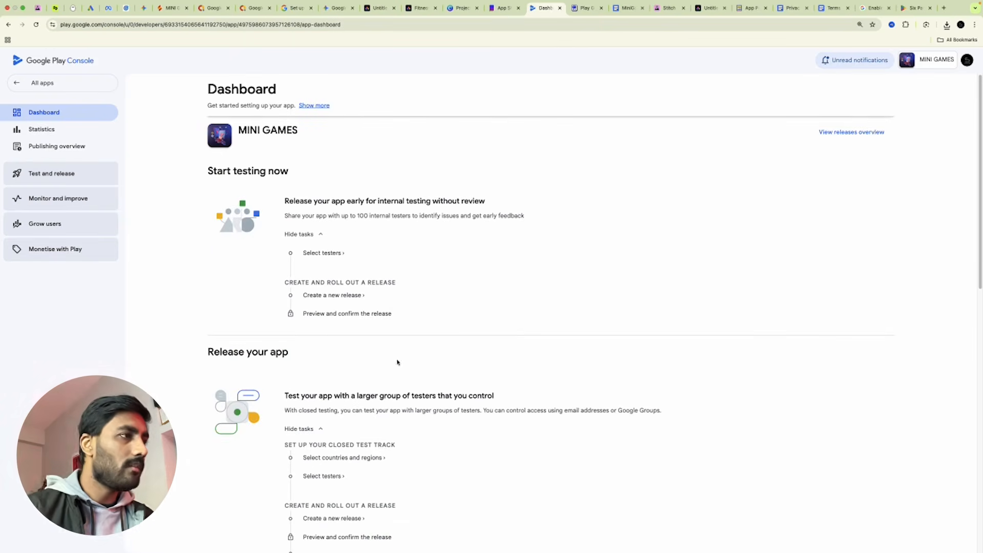
{"action": "scroll", "coordinate": [317, 302], "scroll_direction": "down", "scroll_amount": 3}
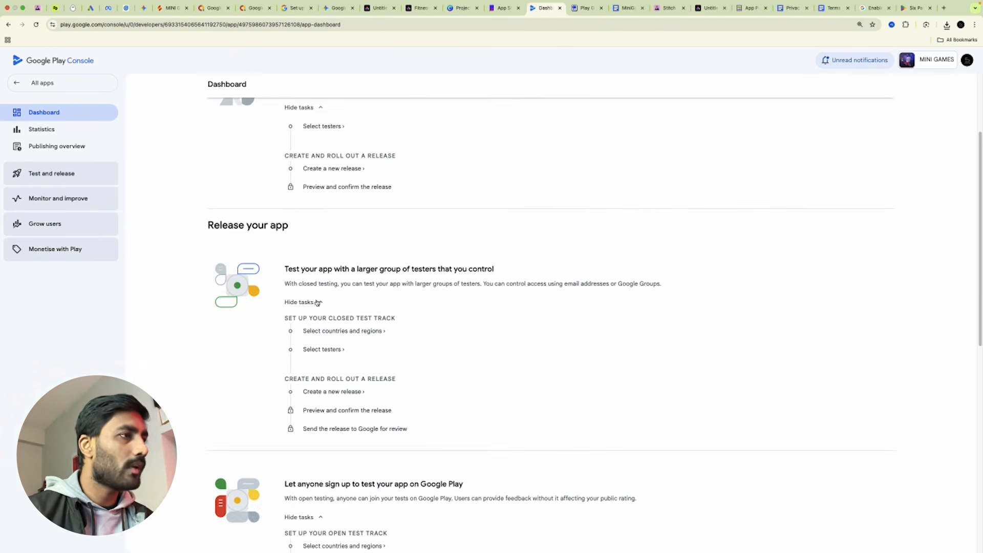
Unsync closed testing countries from production and select all 177 countries for Alpha.
{"action": "left_click", "coordinate": [370, 331]}
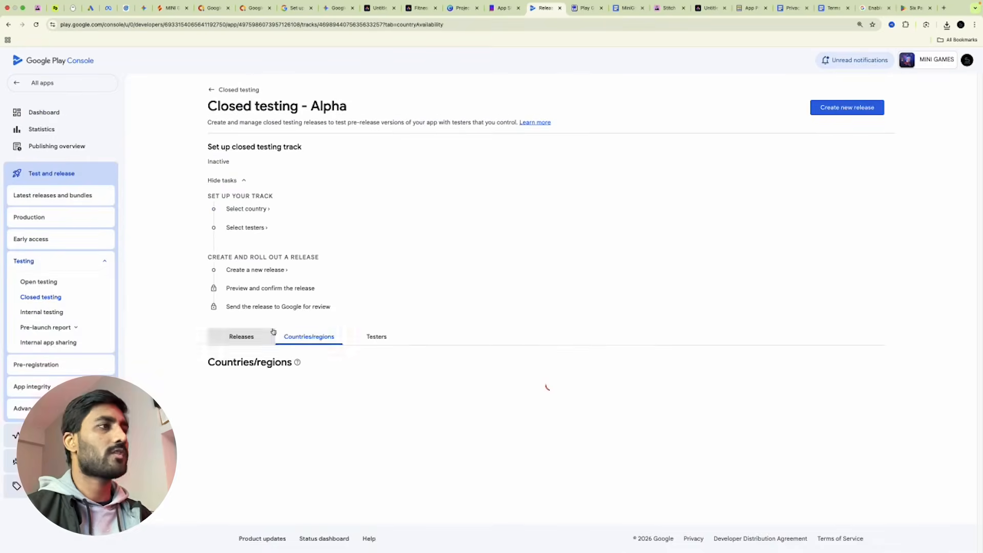
{"action": "scroll", "coordinate": [512, 410], "scroll_direction": "down", "scroll_amount": 1}
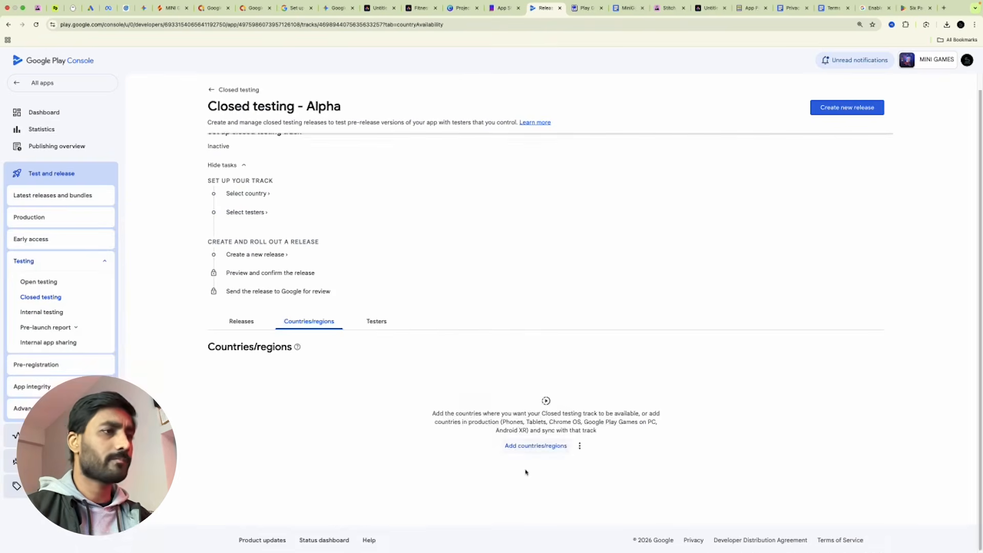
{"action": "left_click", "coordinate": [526, 447]}
{"action": "left_click", "coordinate": [579, 323]}
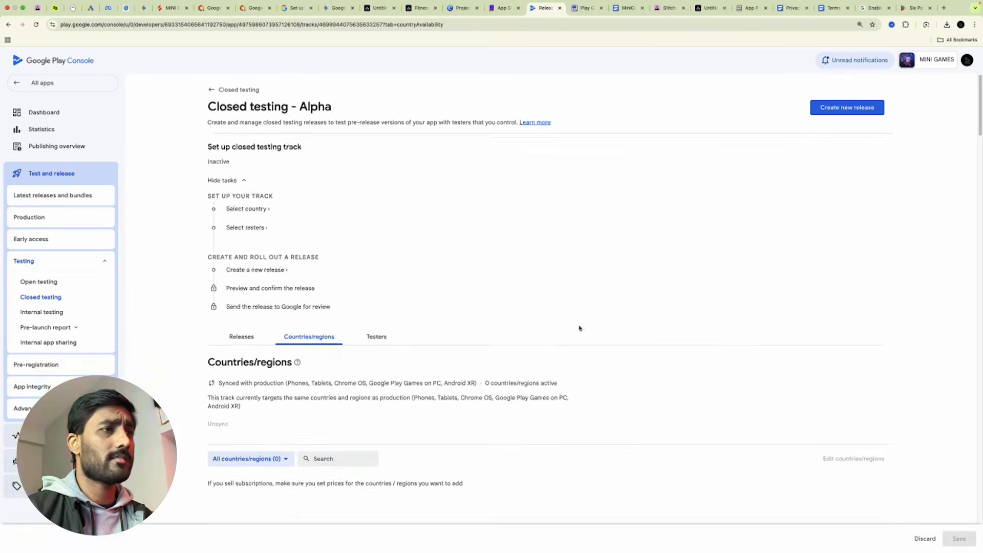
{"action": "scroll", "coordinate": [439, 364], "scroll_direction": "down", "scroll_amount": 4}
{"action": "left_click", "coordinate": [217, 286]}
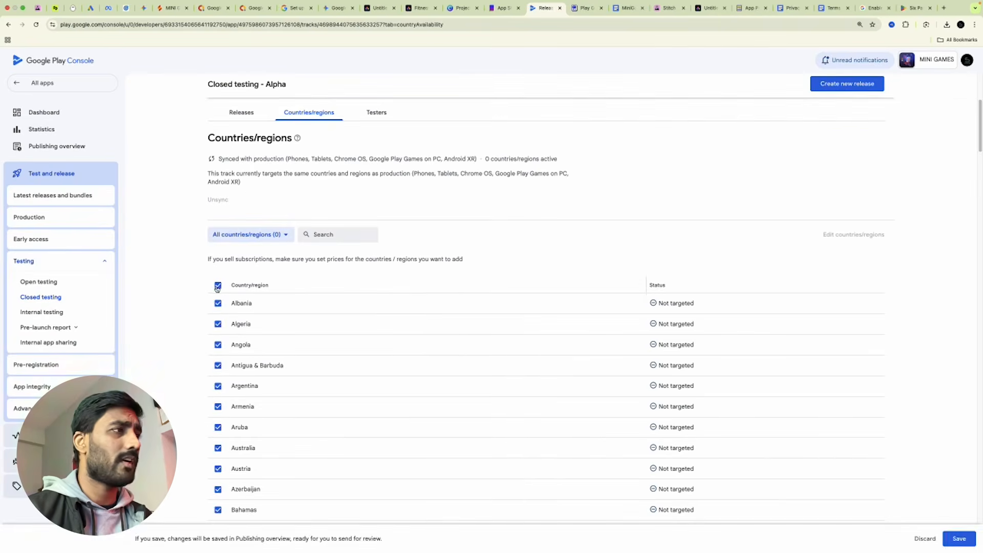
{"action": "left_click", "coordinate": [968, 541]}
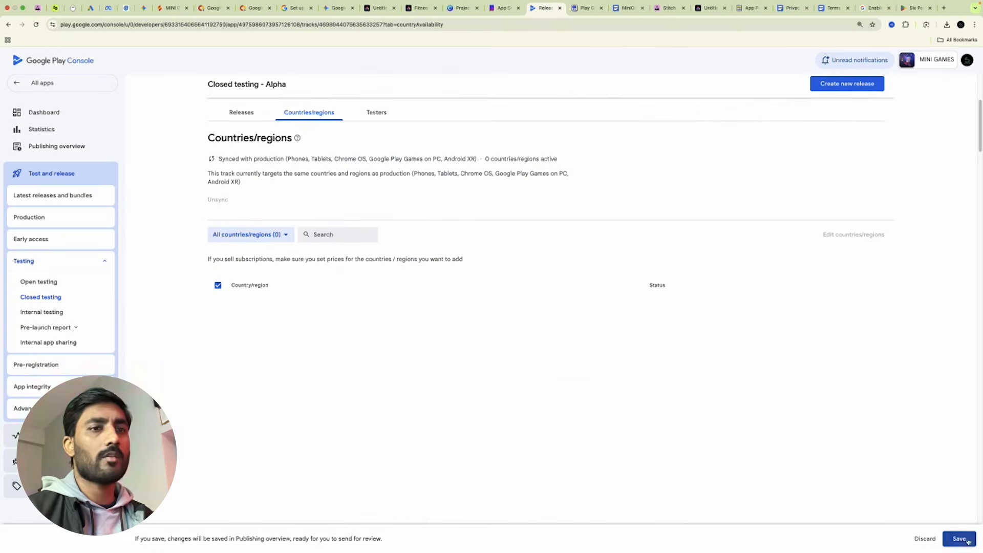
{"action": "scroll", "coordinate": [704, 389], "scroll_direction": "down", "scroll_amount": 6}
{"action": "scroll", "coordinate": [745, 327], "scroll_direction": "up", "scroll_amount": 10}
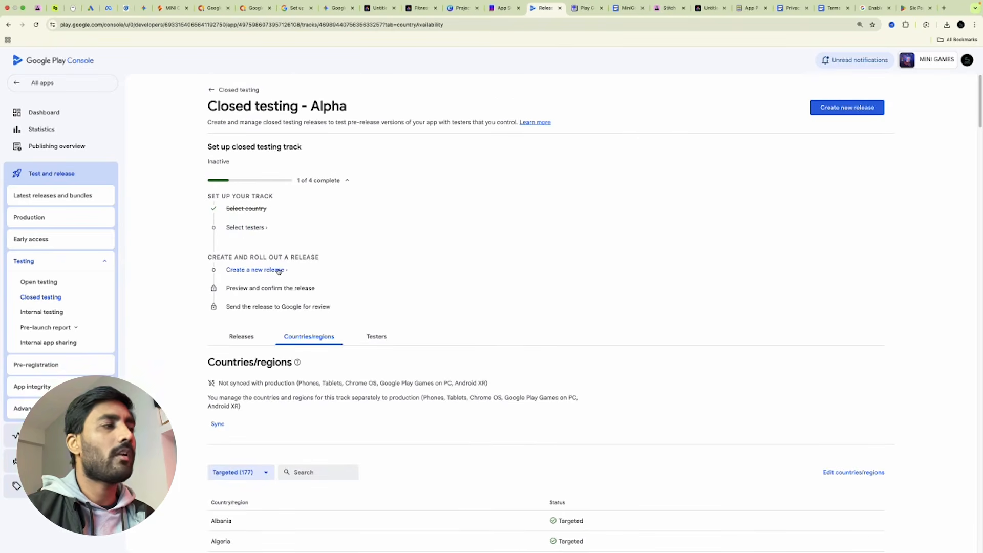
{"action": "left_click", "coordinate": [210, 91]}
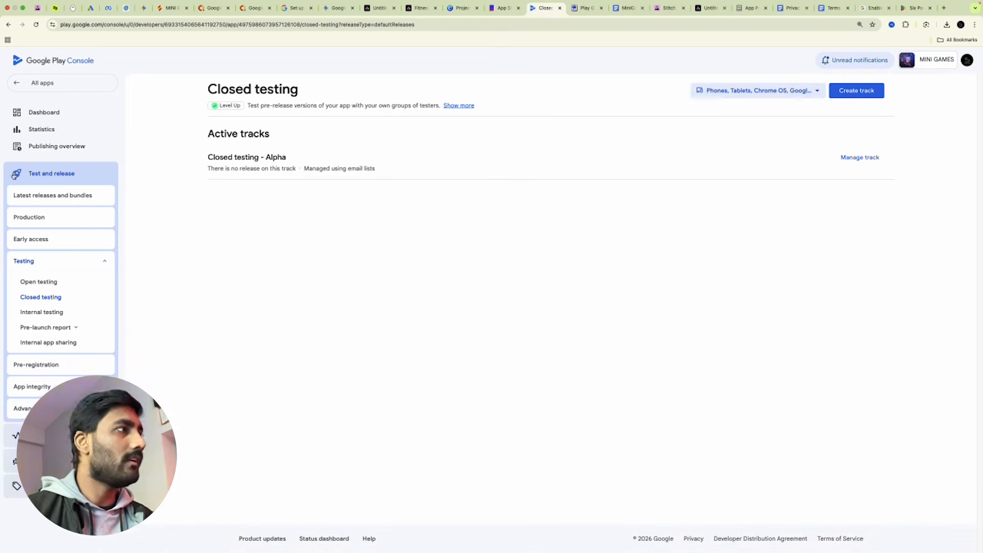
Target all 177 countries on the production track and start a new production release.
{"action": "left_click", "coordinate": [46, 118]}
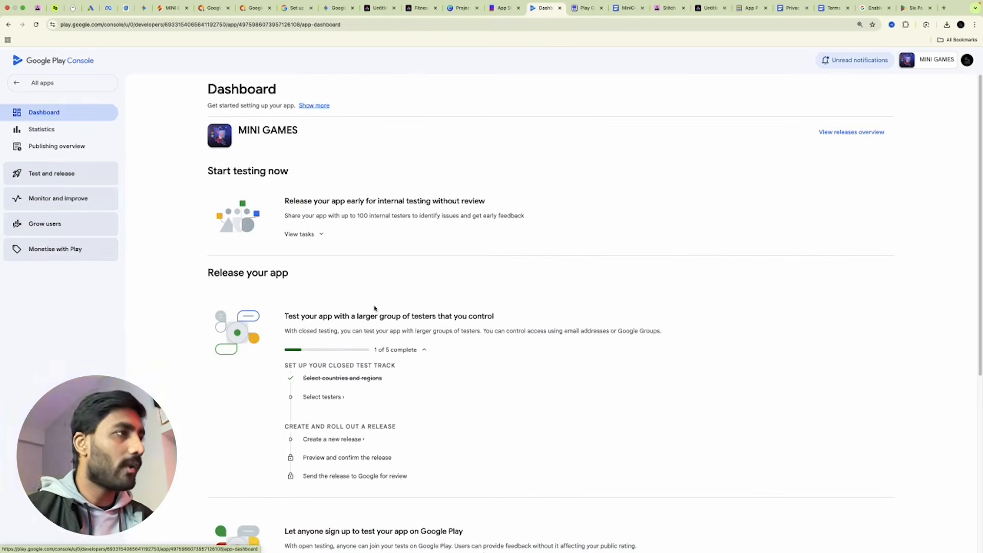
{"action": "scroll", "coordinate": [481, 389], "scroll_direction": "down", "scroll_amount": 5}
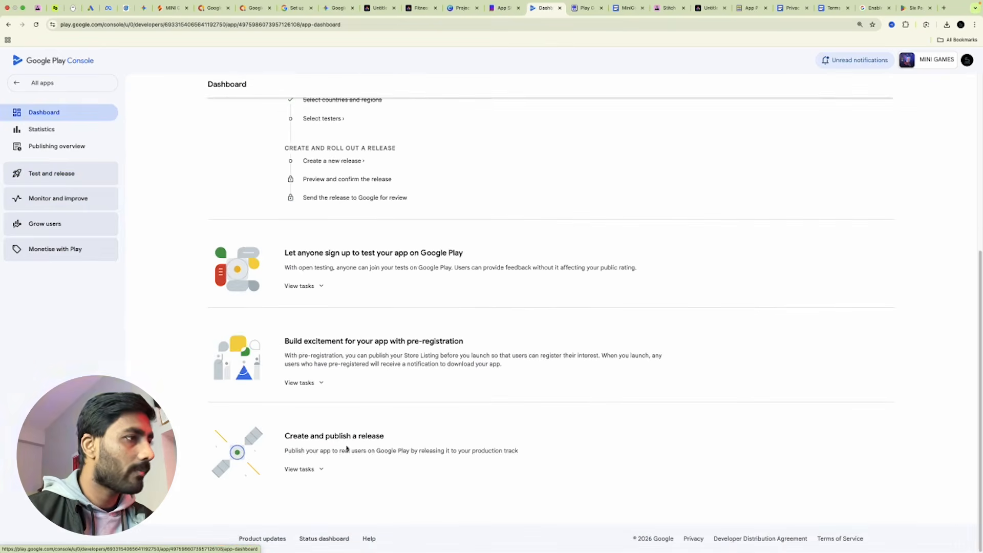
{"action": "left_click", "coordinate": [309, 469]}
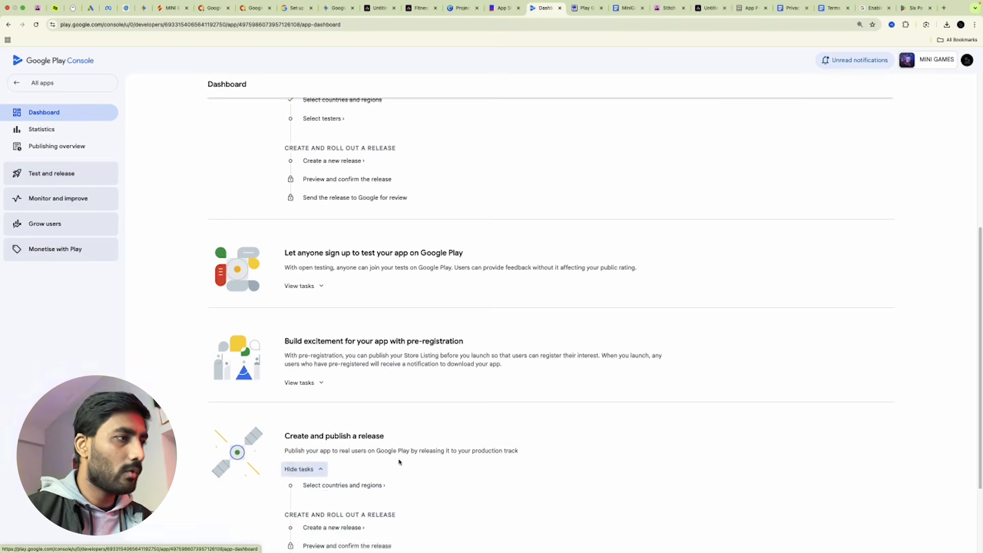
{"action": "scroll", "coordinate": [404, 463], "scroll_direction": "down", "scroll_amount": 2}
{"action": "left_click", "coordinate": [350, 372]}
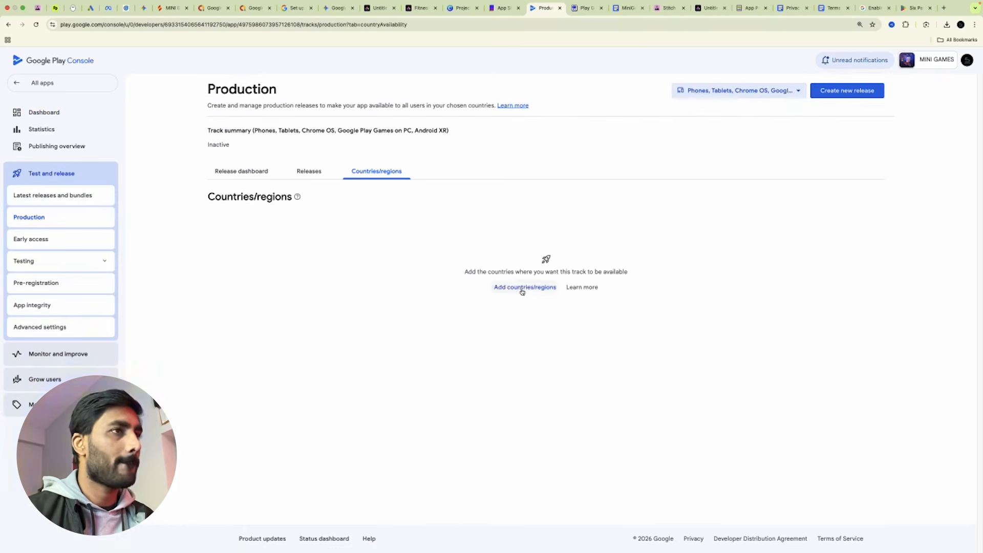
{"action": "left_click", "coordinate": [521, 286]}
{"action": "left_click", "coordinate": [218, 272]}
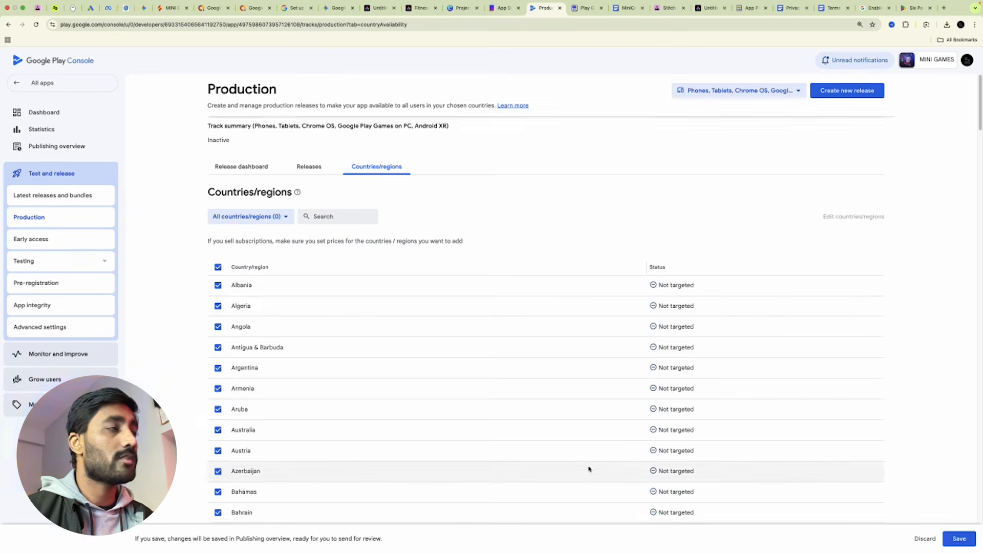
{"action": "scroll", "coordinate": [587, 467], "scroll_direction": "down", "scroll_amount": 10}
{"action": "left_click", "coordinate": [945, 537]}
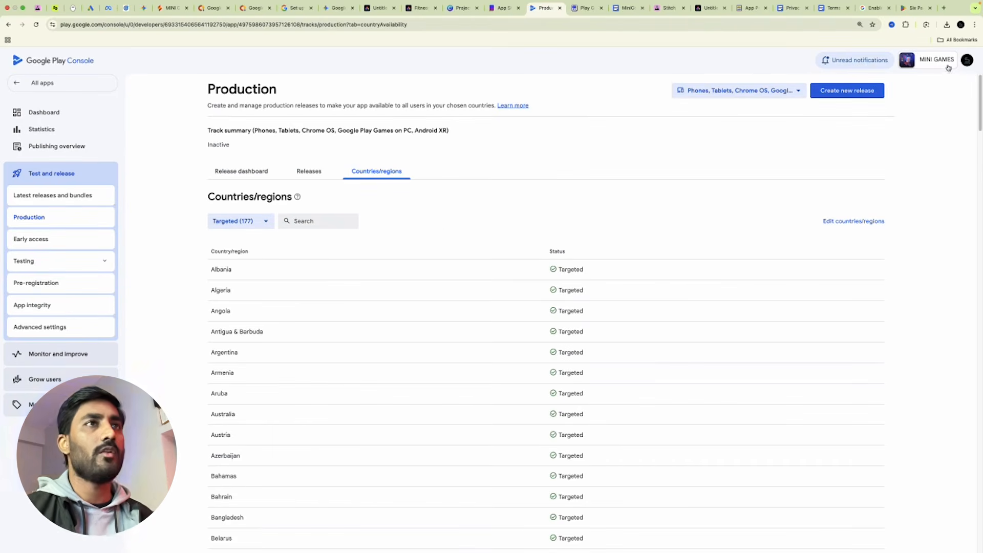
{"action": "left_click", "coordinate": [852, 92]}
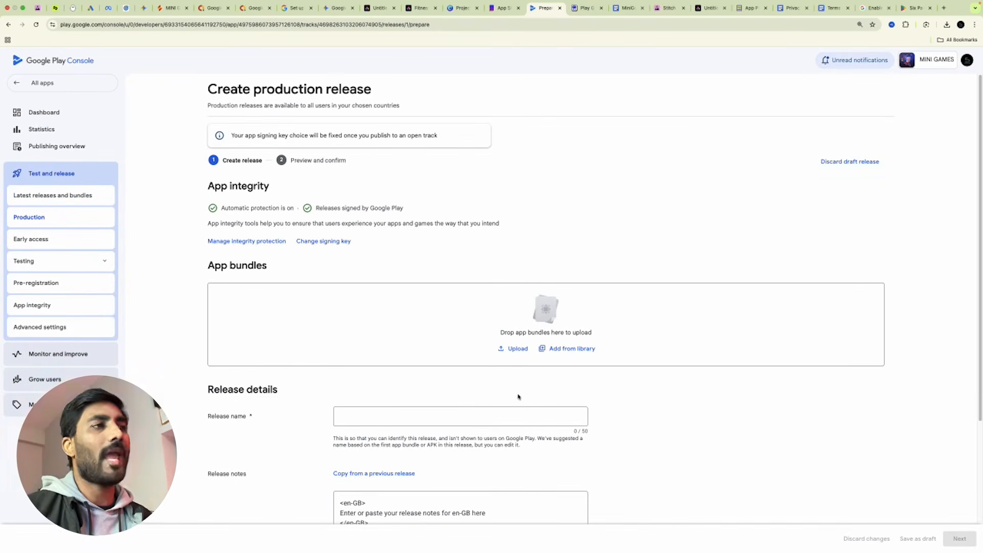
Fill the en-GB release notes highlighting the games and Instant Play.
{"action": "scroll", "coordinate": [549, 402], "scroll_direction": "down", "scroll_amount": 3}
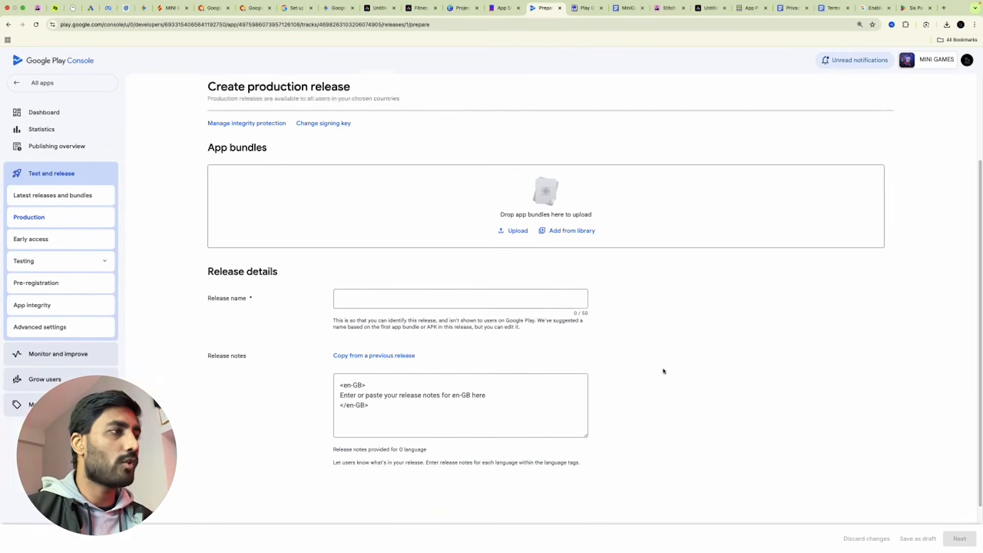
{"action": "left_click", "coordinate": [377, 300]}
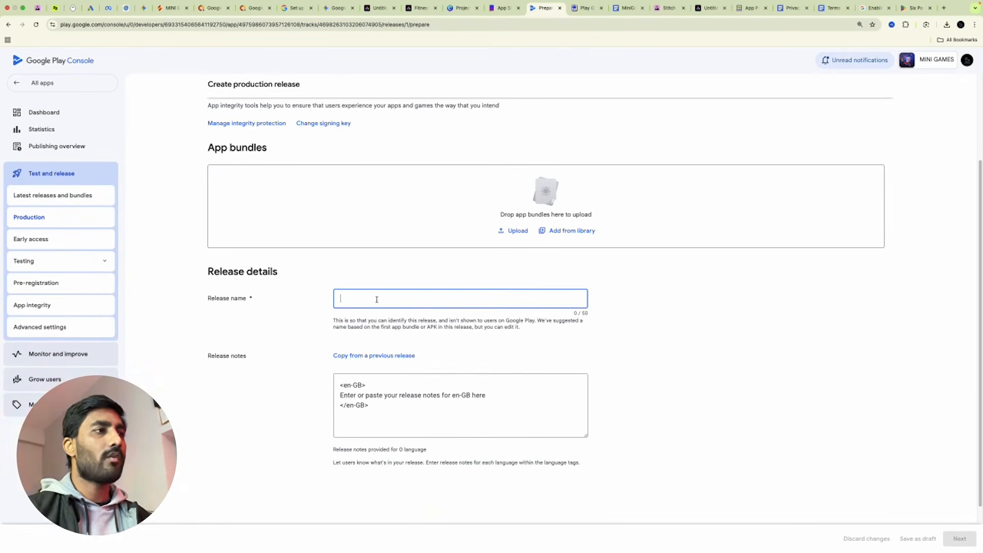
{"action": "left_click_drag", "start_coordinate": [327, 323], "coordinate": [558, 330]}
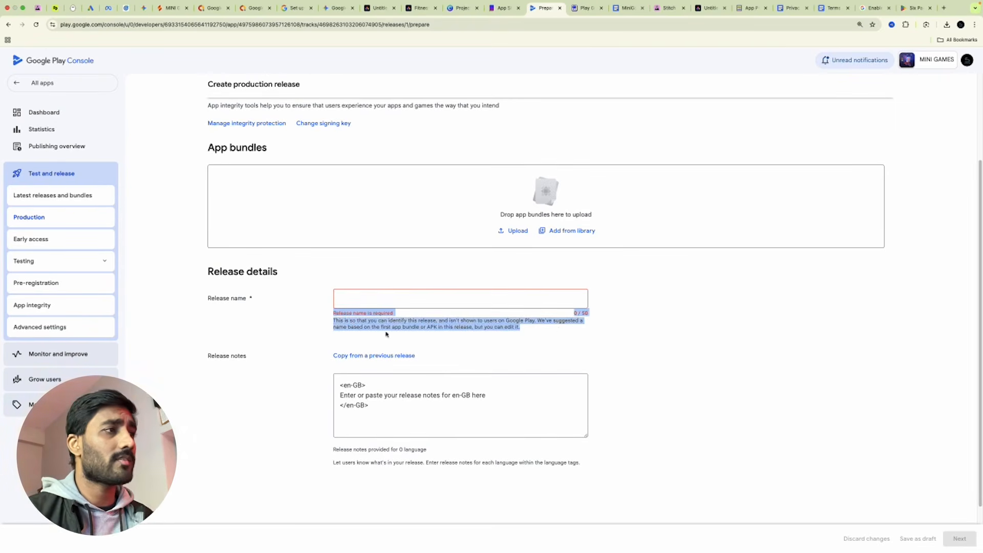
{"action": "left_click", "coordinate": [628, 339]}
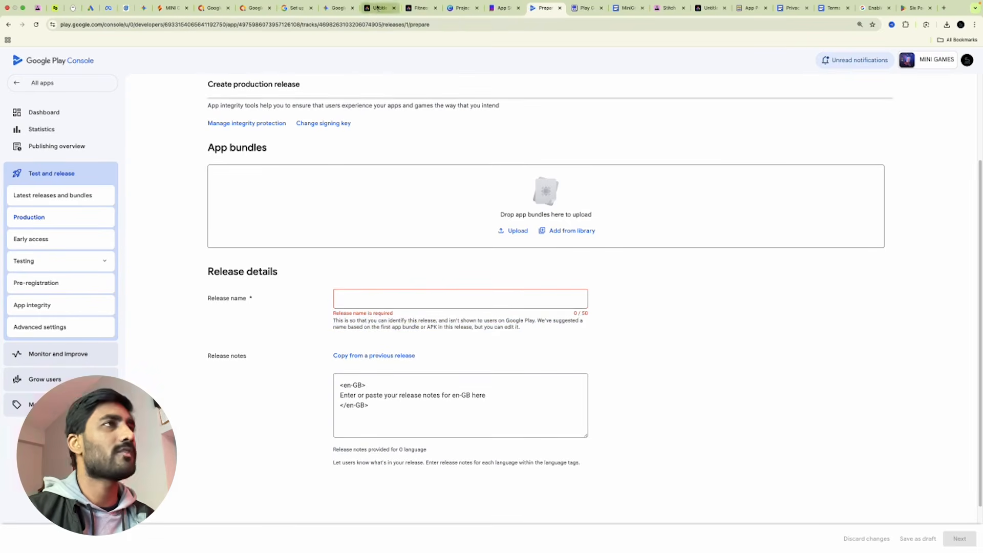
{"action": "left_click", "coordinate": [688, 332]}
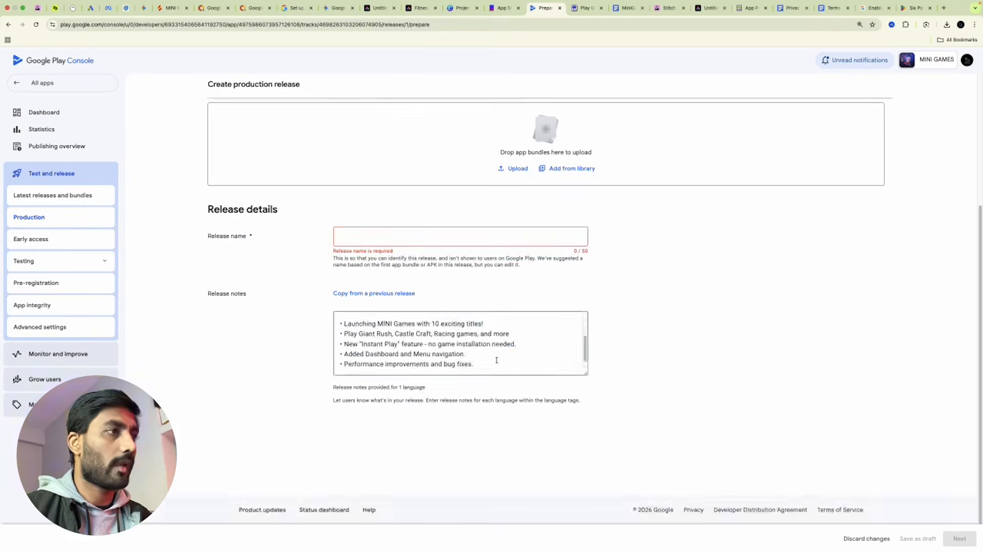
{"action": "scroll", "coordinate": [463, 351], "scroll_direction": "up", "scroll_amount": 5}
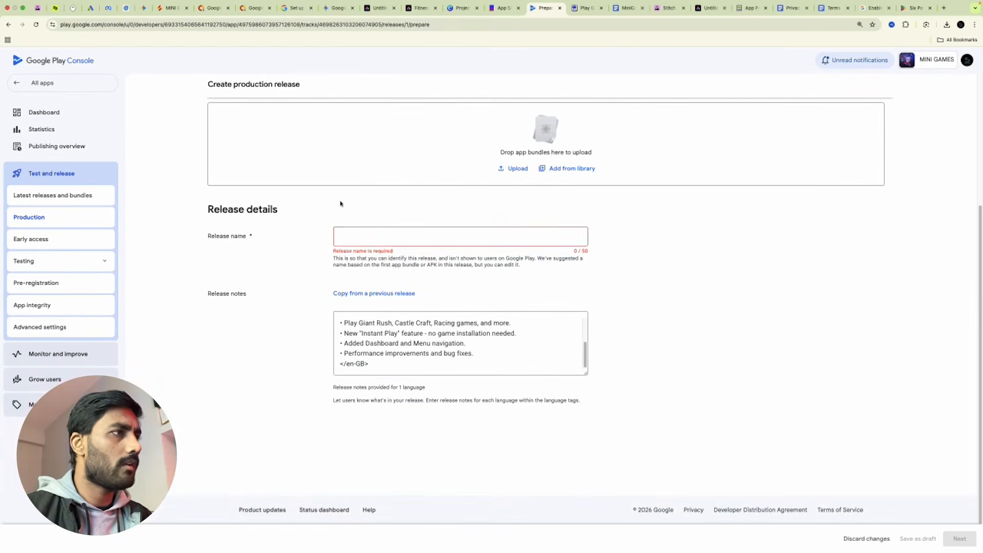
Name the production release MINI APPS V1.0.0.
{"action": "left_click", "coordinate": [368, 236]}
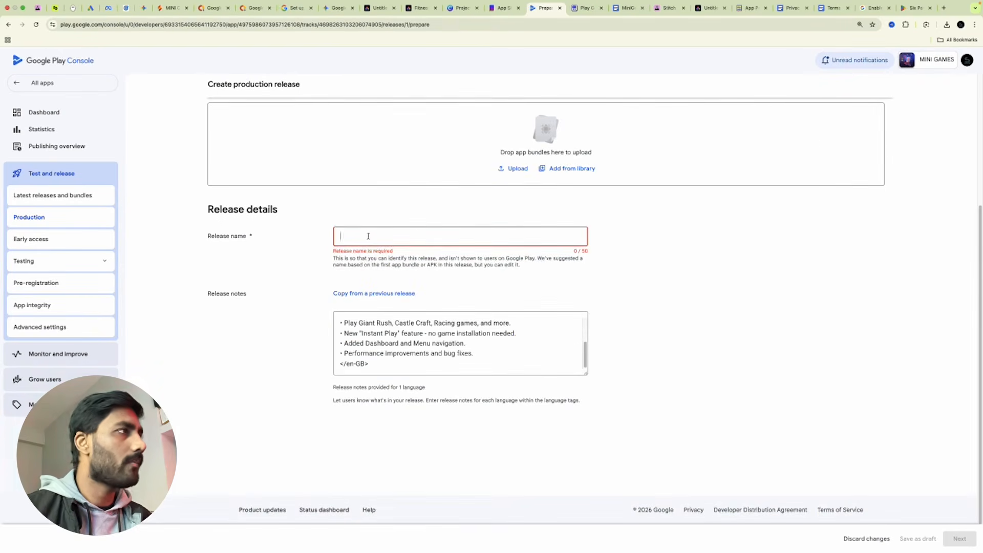
{"action": "key", "text": "Caps_Lock"}
{"action": "type", "text": "MINI APPS V1.0.0"}
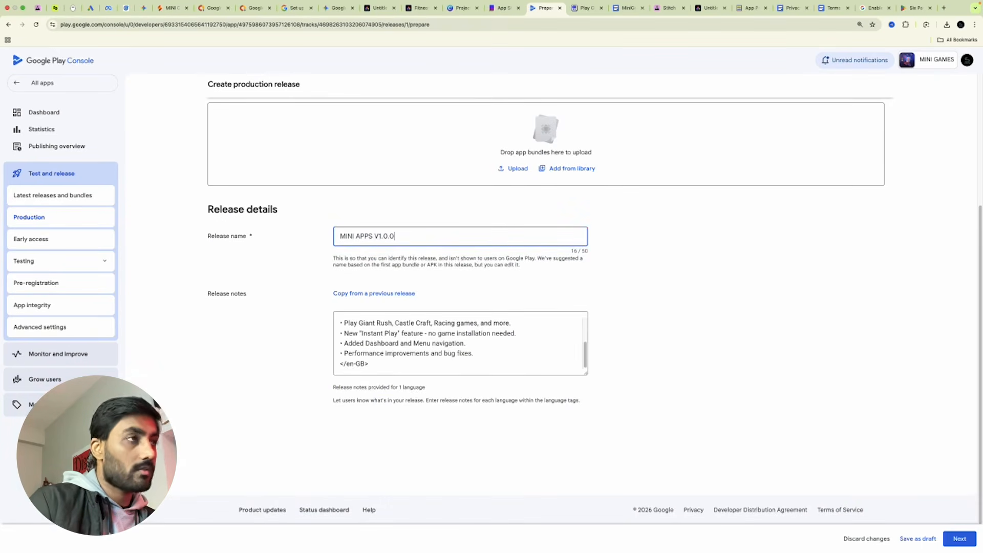
{"action": "scroll", "coordinate": [439, 263], "scroll_direction": "up", "scroll_amount": 4}
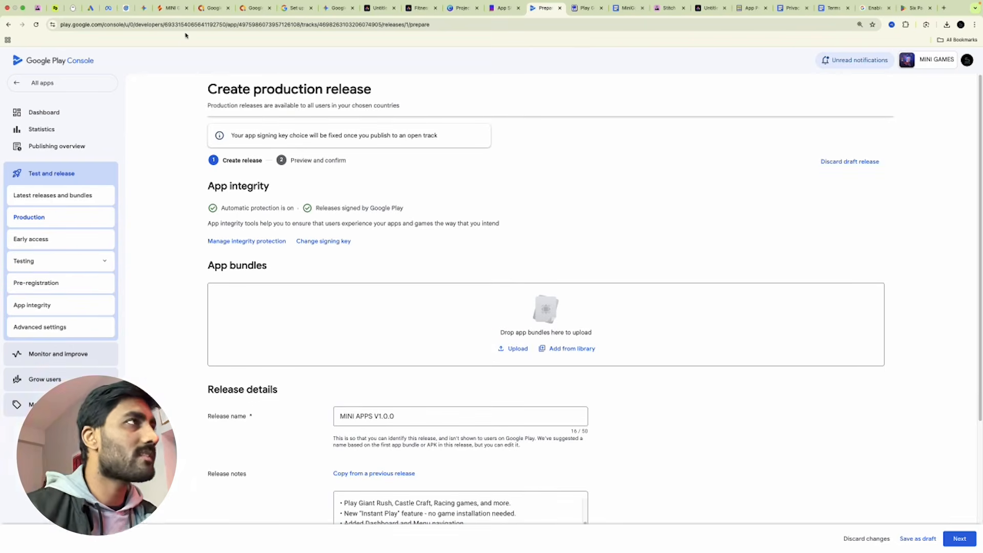
Ask Gemini in Firebase Studio to reset the version to 1.0.0 and produce an .aab file.
{"action": "left_click", "coordinate": [167, 14]}
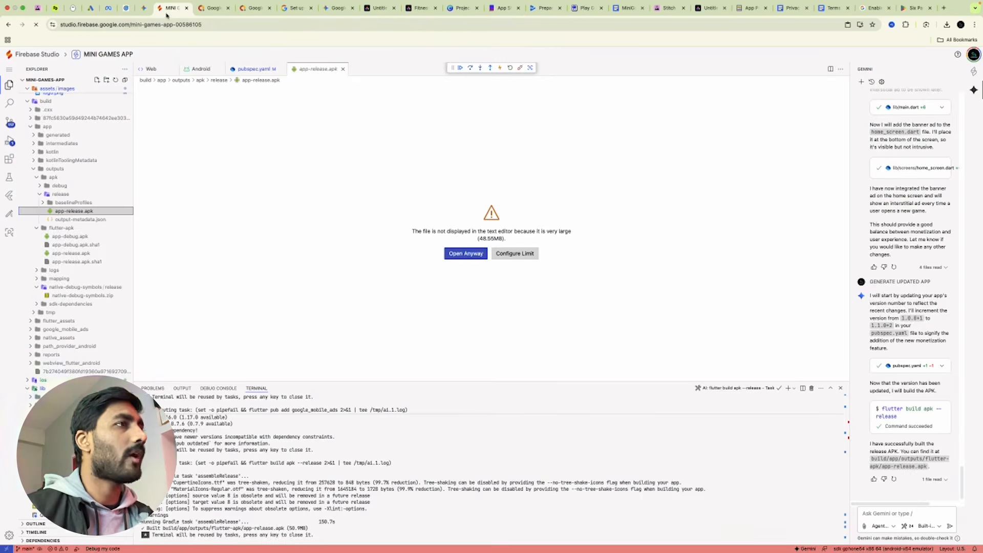
{"action": "left_click", "coordinate": [898, 514]}
{"action": "type", "text": "cl"}
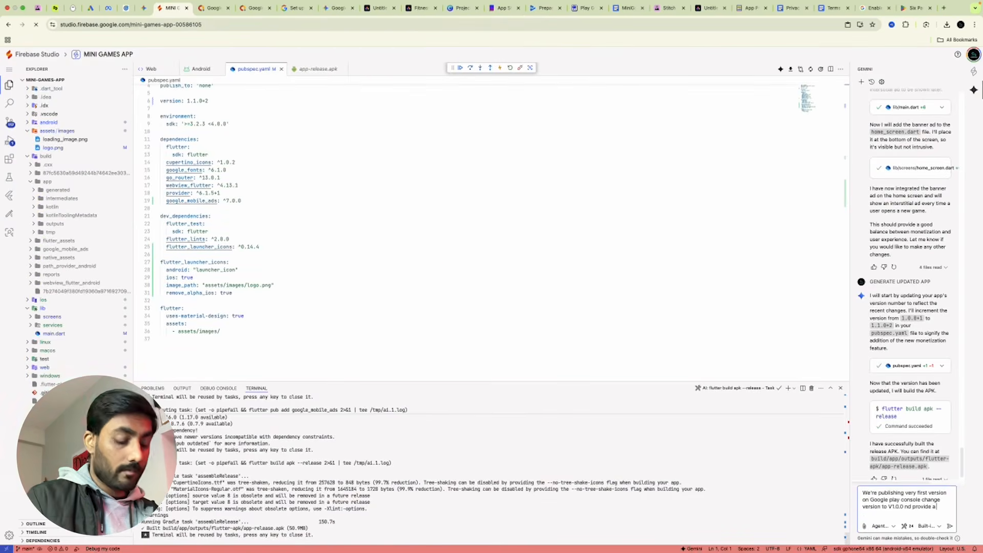
{"action": "type", "text": ".aab fi"}
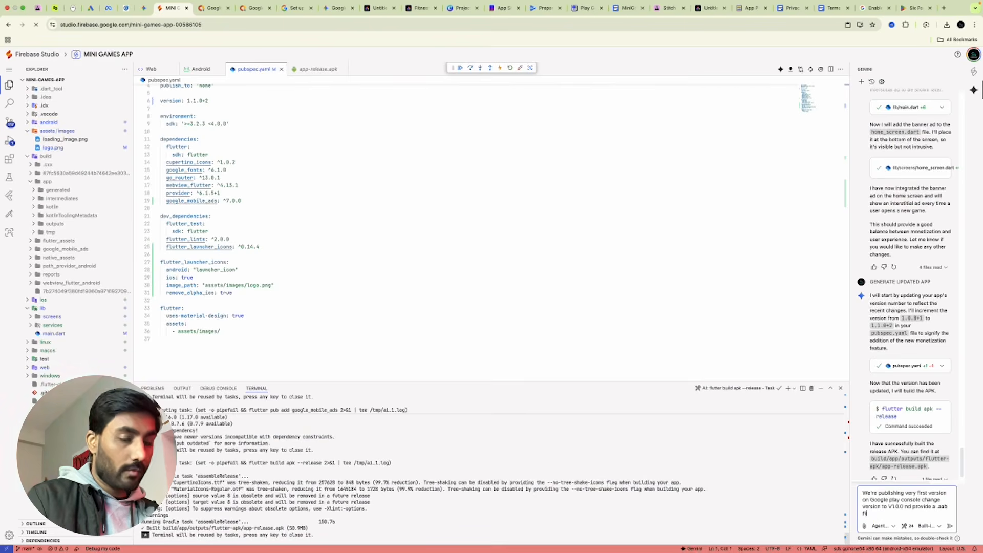
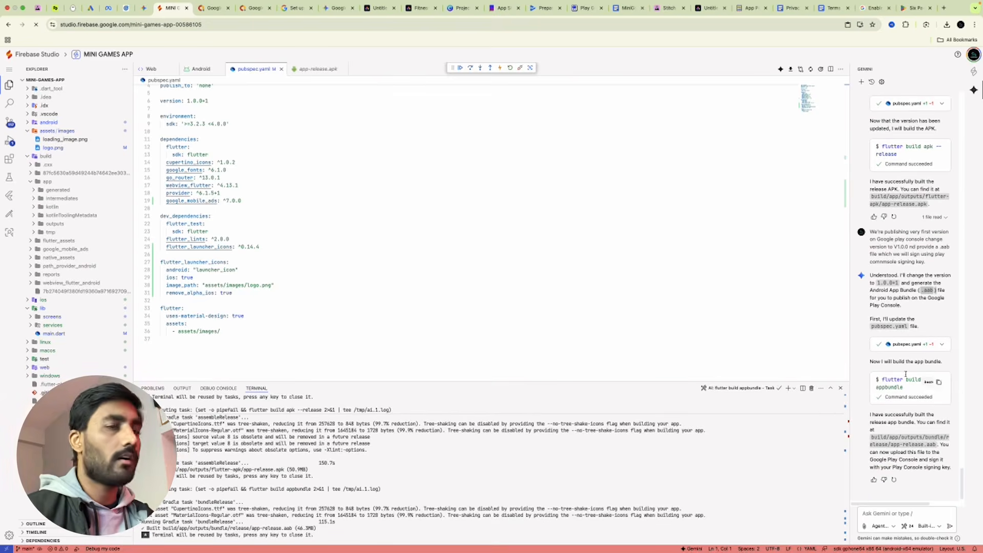
Download build/app/outputs/bundle/release/app-release.aab from Firebase Studio, then switch to the Play Console release tab.
{"action": "left_click_drag", "start_coordinate": [940, 444], "coordinate": [871, 435]}
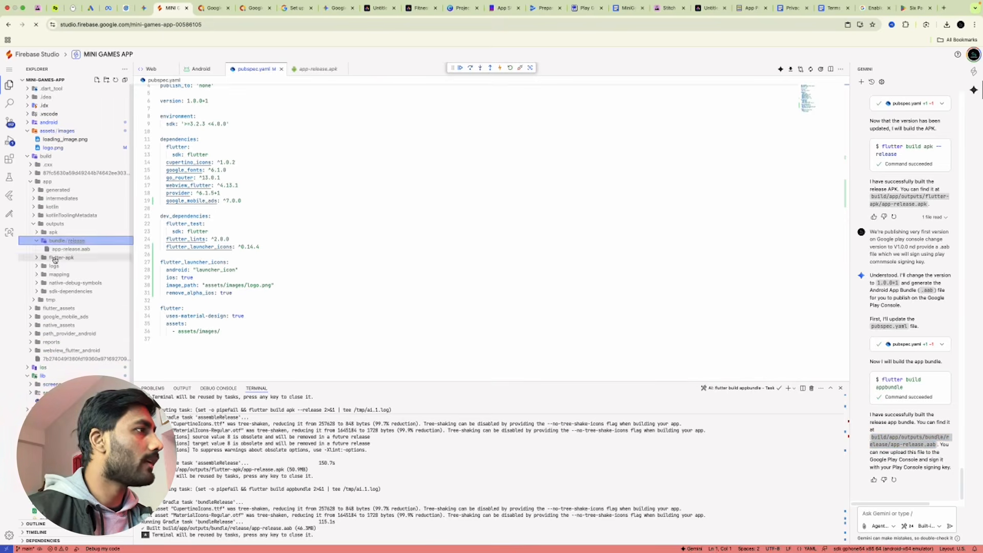
{"action": "left_click", "coordinate": [56, 249]}
{"action": "right_click", "coordinate": [58, 250]}
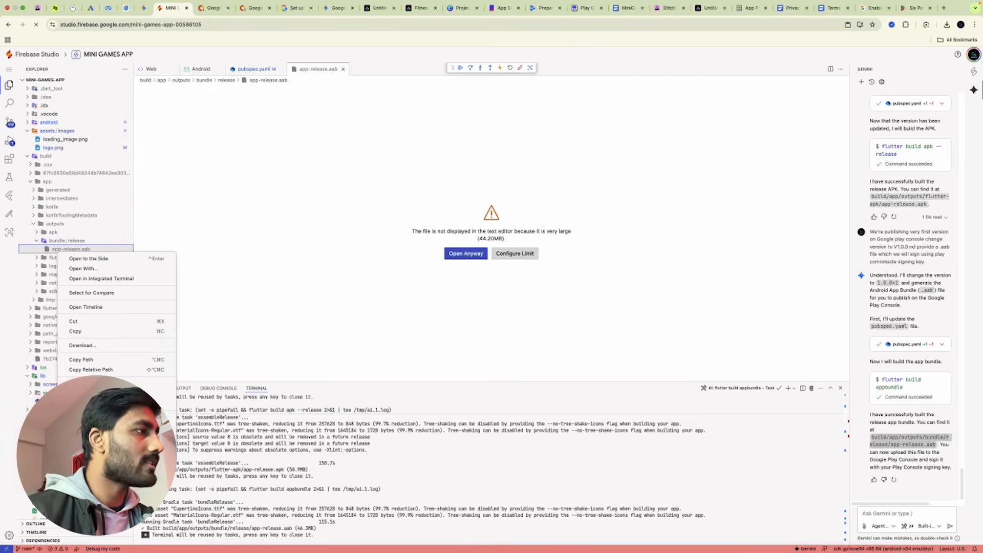
{"action": "left_click", "coordinate": [82, 345]}
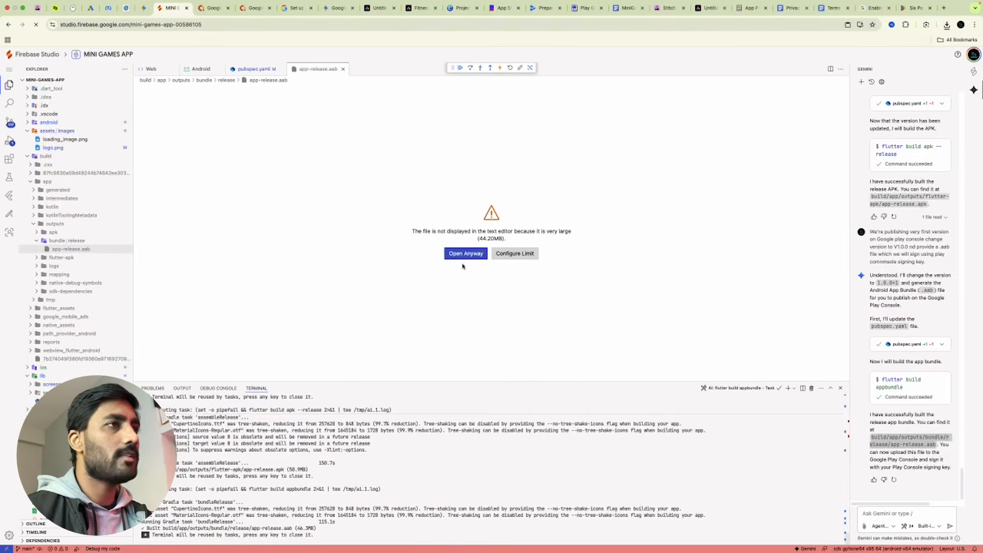
{"action": "left_click", "coordinate": [542, 9]}
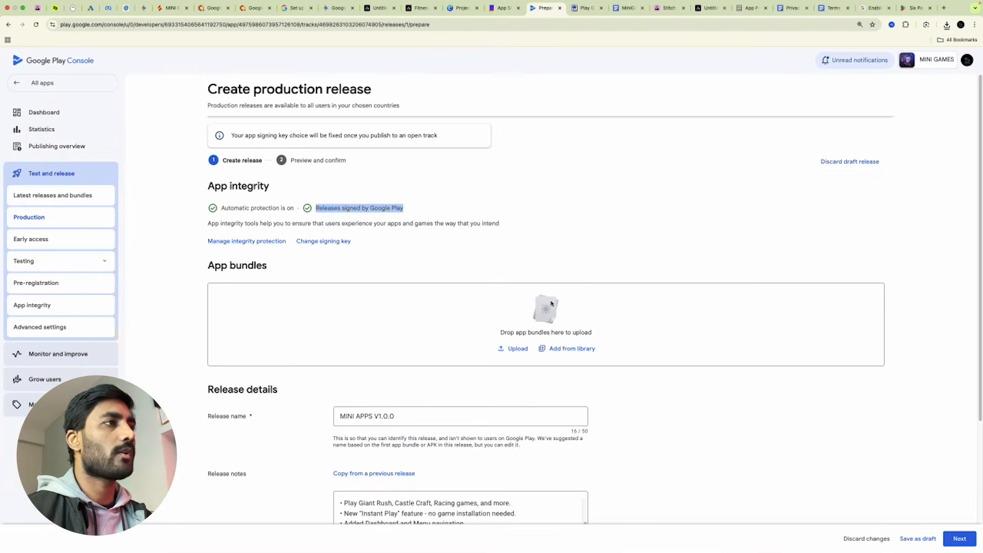
Upload app-release.aab from Downloads to the production release and select the resulting debug-mode signing error.
{"action": "left_click", "coordinate": [512, 347]}
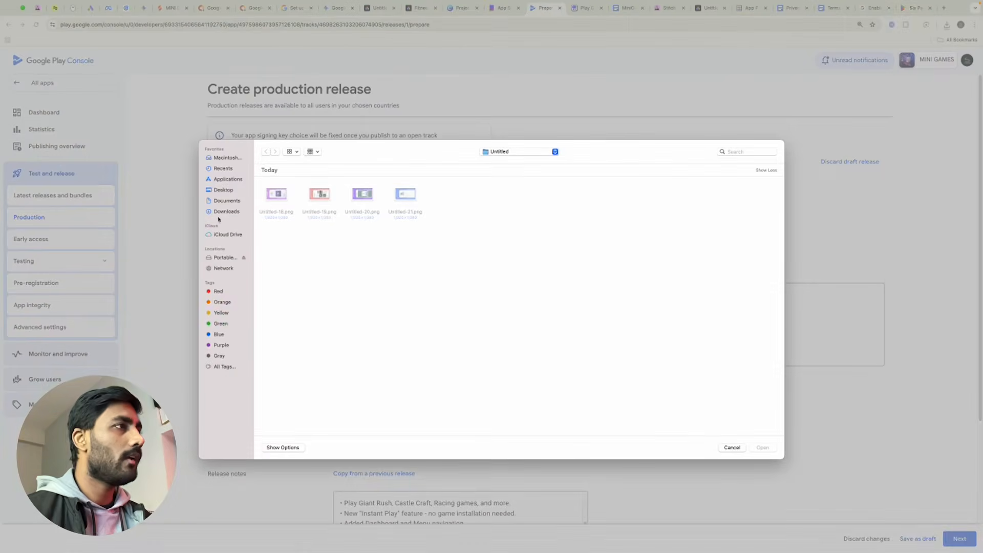
{"action": "left_click", "coordinate": [227, 212]}
{"action": "double_click", "coordinate": [277, 199]}
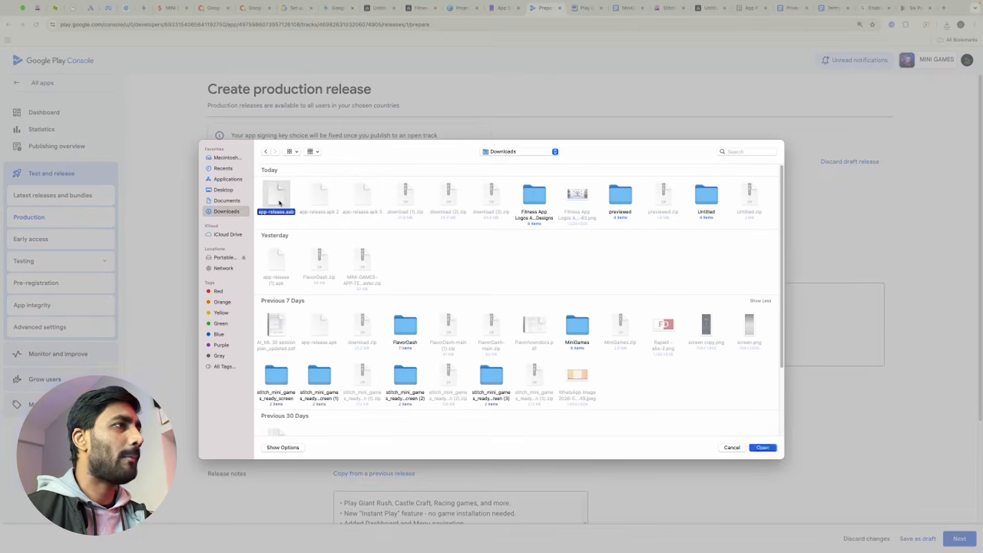
{"action": "scroll", "coordinate": [503, 314], "scroll_direction": "down", "scroll_amount": 2}
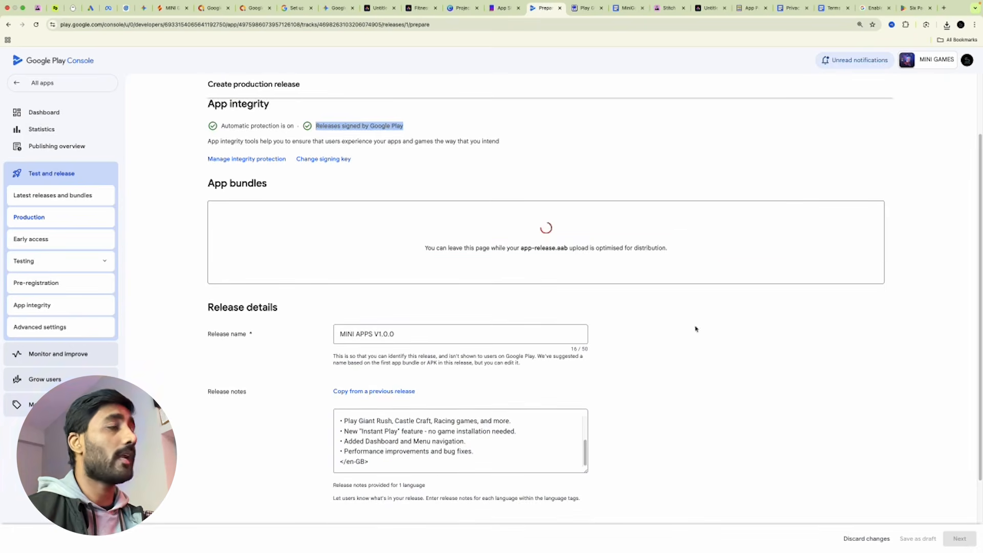
{"action": "left_click", "coordinate": [159, 10]}
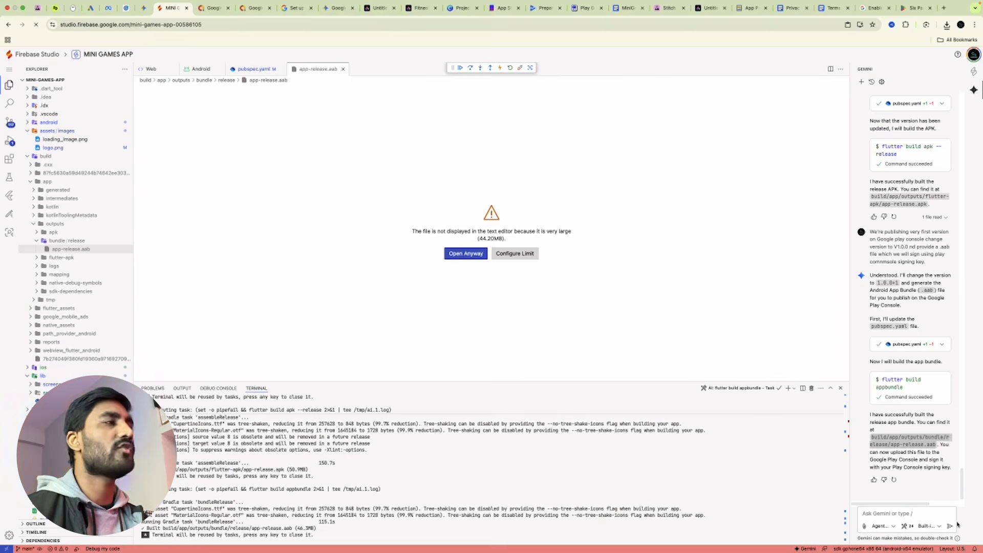
{"action": "left_click", "coordinate": [544, 7]}
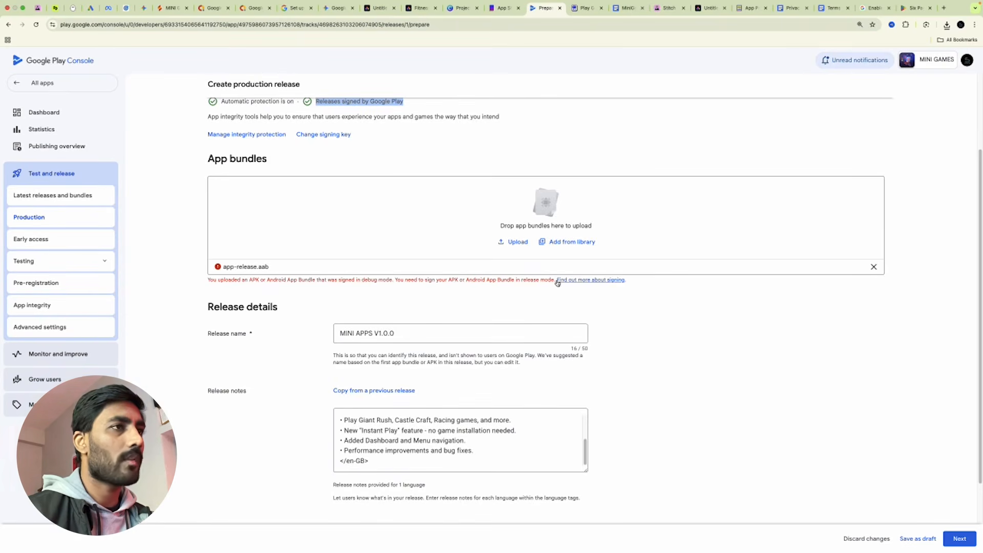
{"action": "left_click_drag", "start_coordinate": [556, 281], "coordinate": [193, 290]}
{"action": "key", "text": "super+c"}
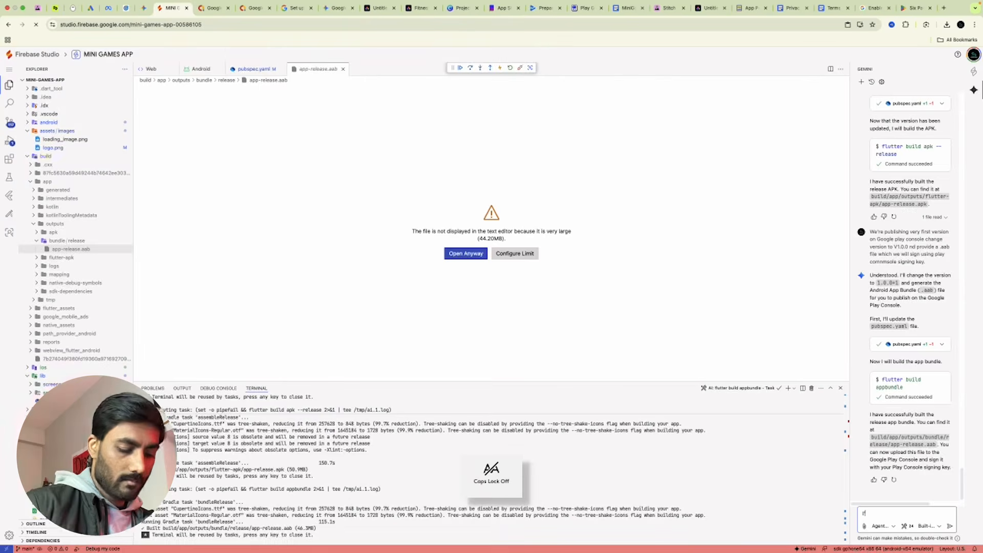
Send Gemini "I'm getting this error" with the pasted debug-signing message.
{"action": "type", "text": "I'm gettin"}
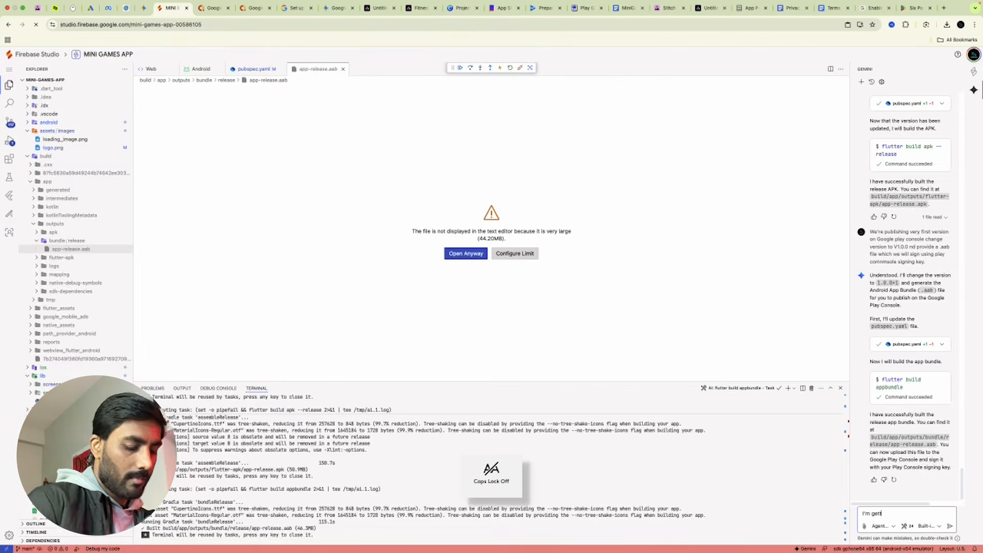
{"action": "type", "text": "g this"}
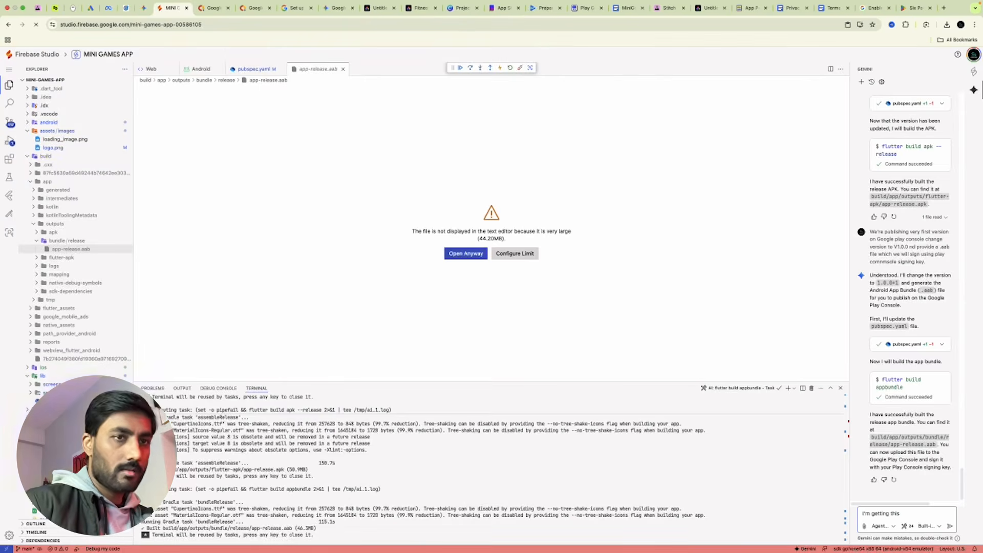
{"action": "type", "text": " error \"\""}
{"action": "key", "text": "super+v"}
{"action": "type", "text": "\"\""}
{"action": "key", "text": "Return"}
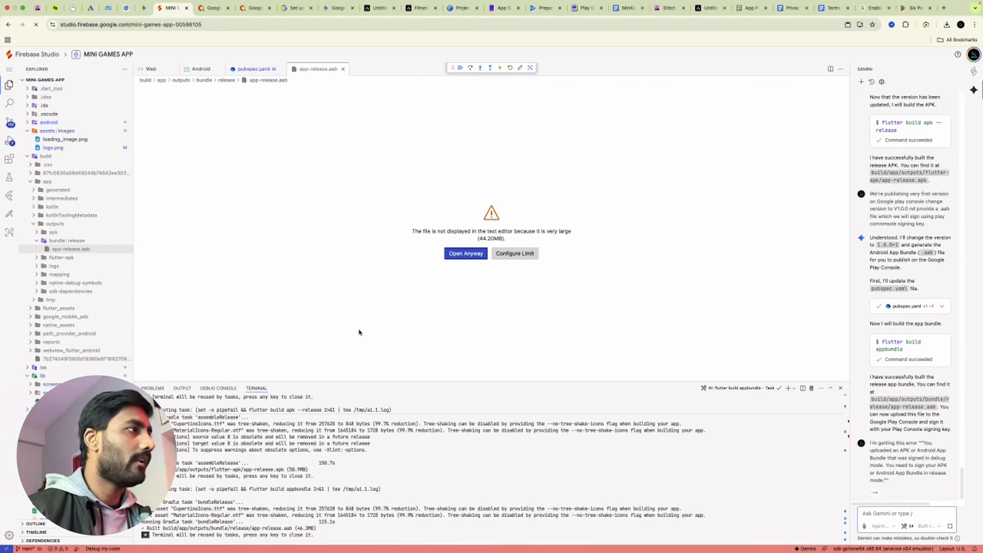
Run Gemini's keytool signing command and download the rebuilt, release-signed app-release.aab.
{"action": "left_click", "coordinate": [46, 257]}
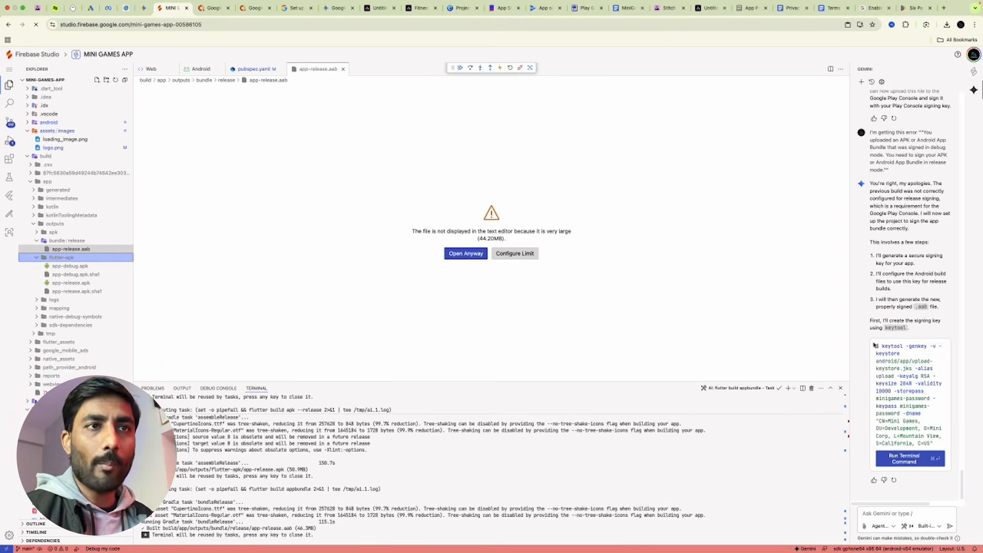
{"action": "left_click", "coordinate": [938, 349]}
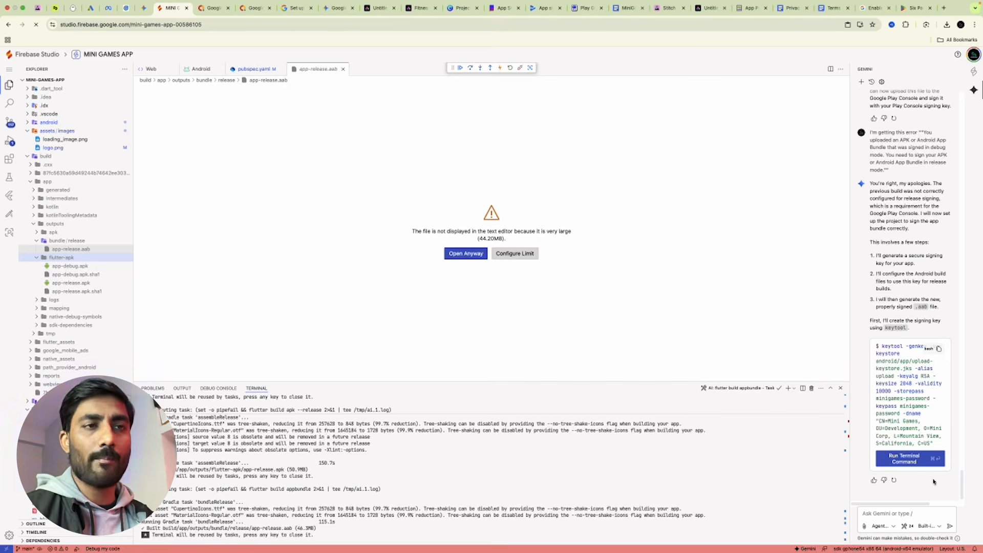
{"action": "left_click", "coordinate": [909, 459]}
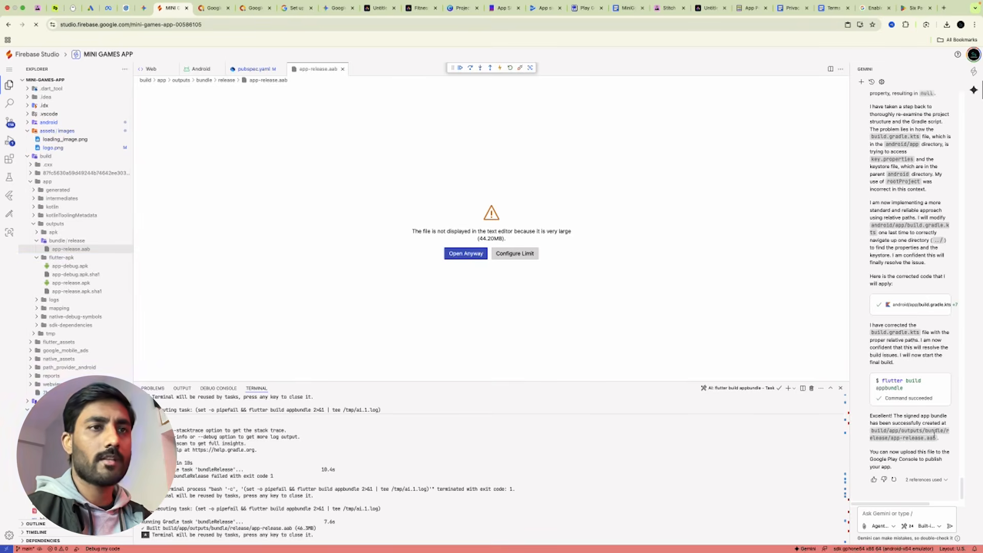
{"action": "left_click", "coordinate": [96, 248]}
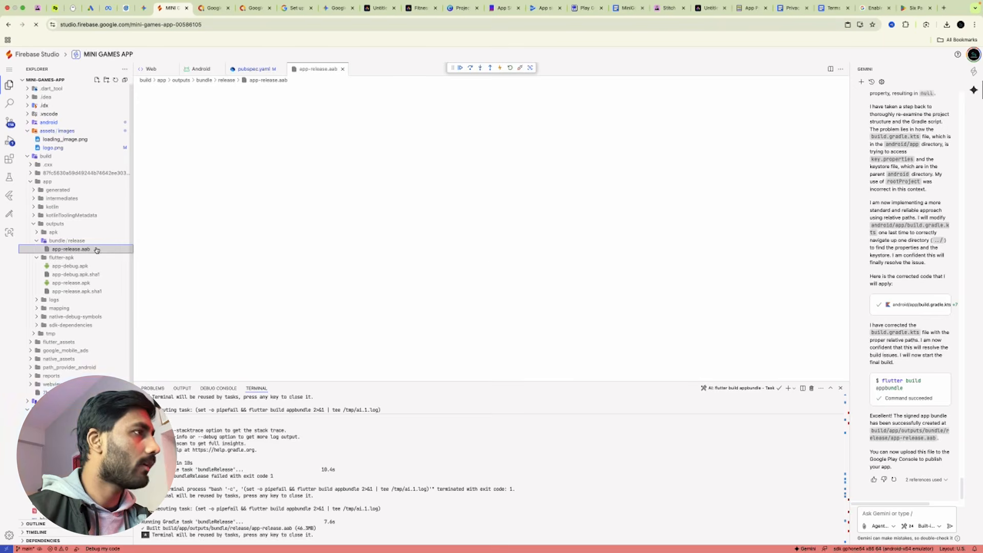
{"action": "right_click", "coordinate": [97, 249]}
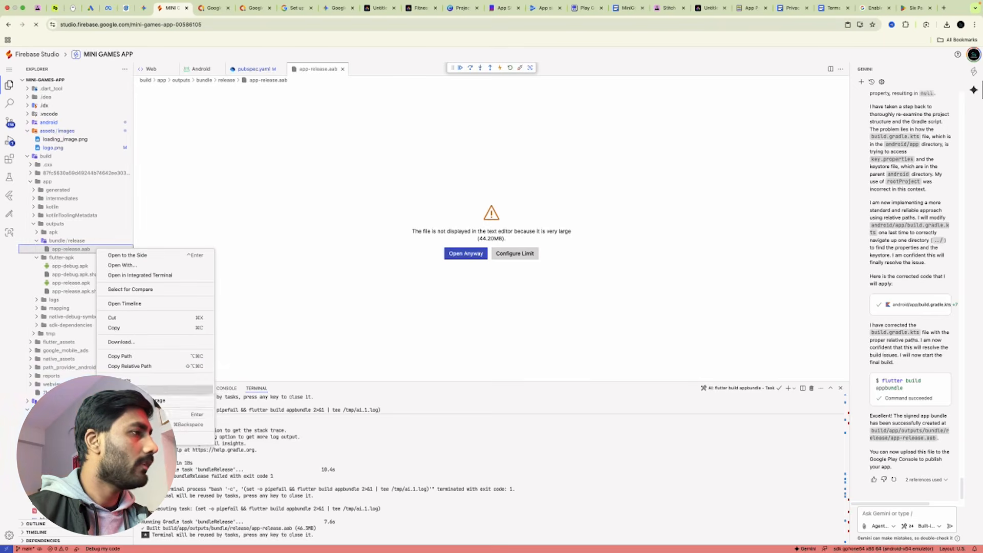
{"action": "left_click", "coordinate": [121, 342]}
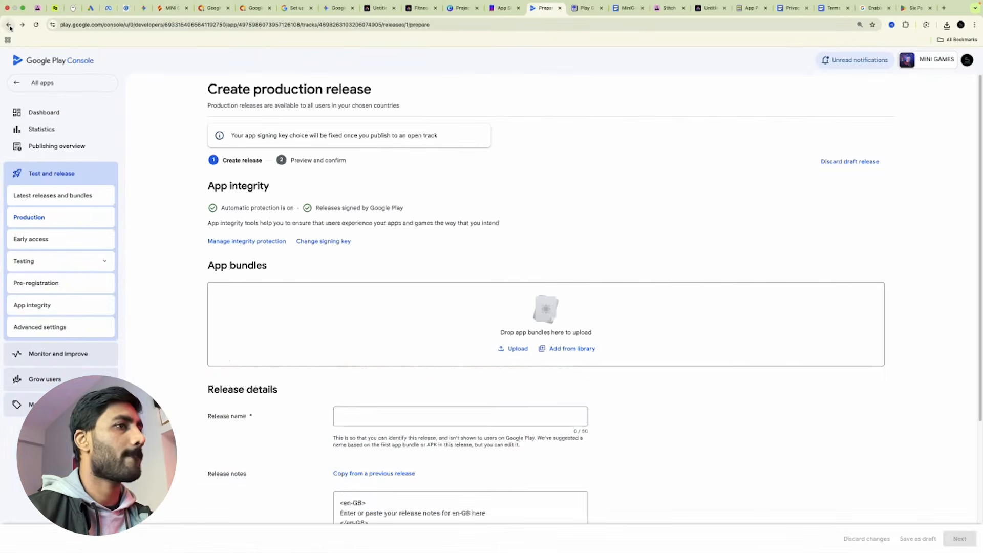
{"action": "left_click", "coordinate": [507, 348]}
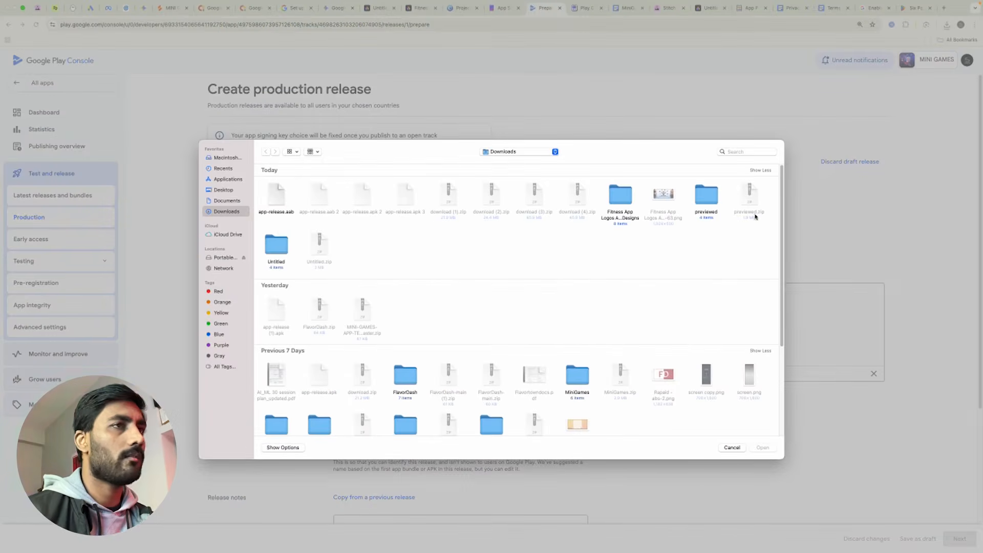
Upload the signed app-release.aab, remove the old error entry, and continue to Preview and confirm.
{"action": "double_click", "coordinate": [278, 195]}
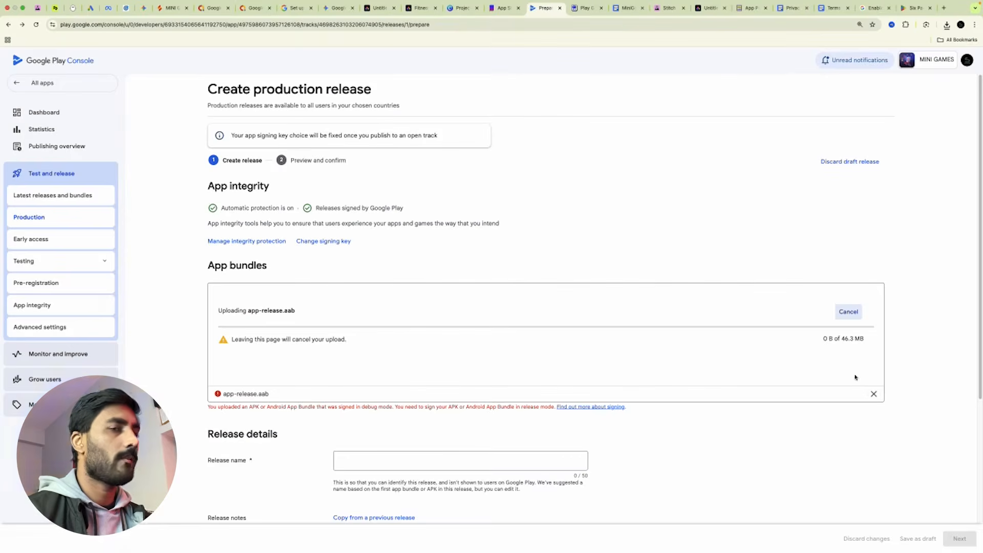
{"action": "left_click", "coordinate": [873, 393]}
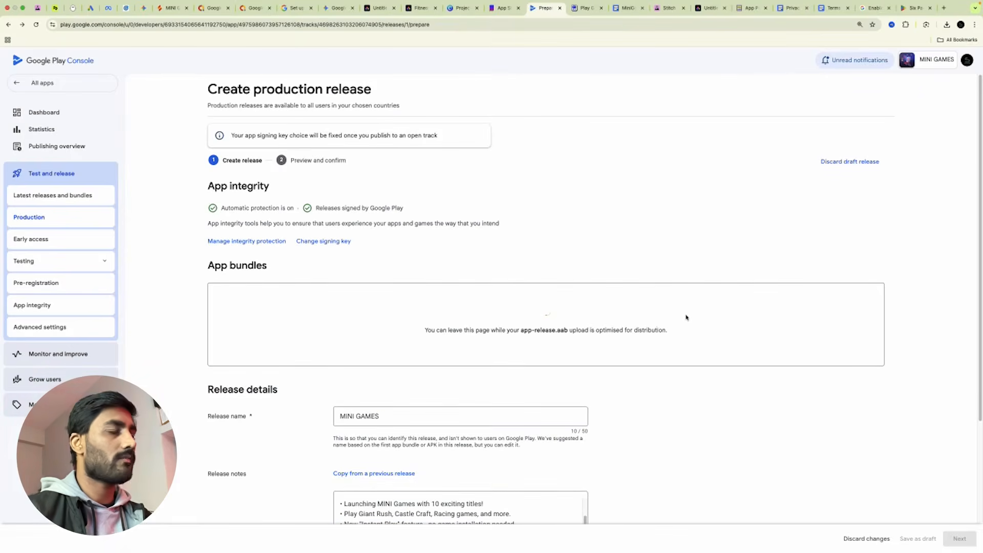
{"action": "scroll", "coordinate": [724, 389], "scroll_direction": "down", "scroll_amount": 3}
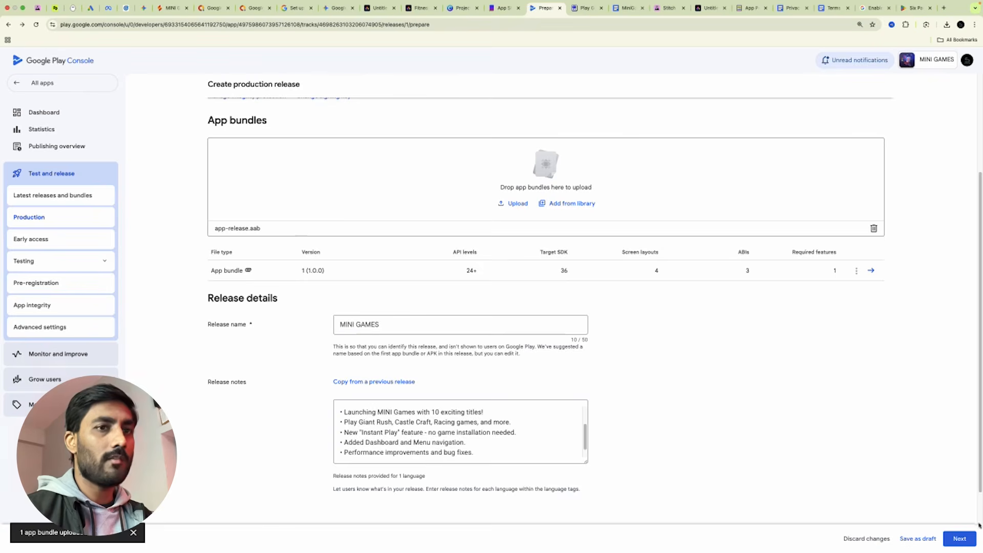
{"action": "left_click", "coordinate": [965, 544]}
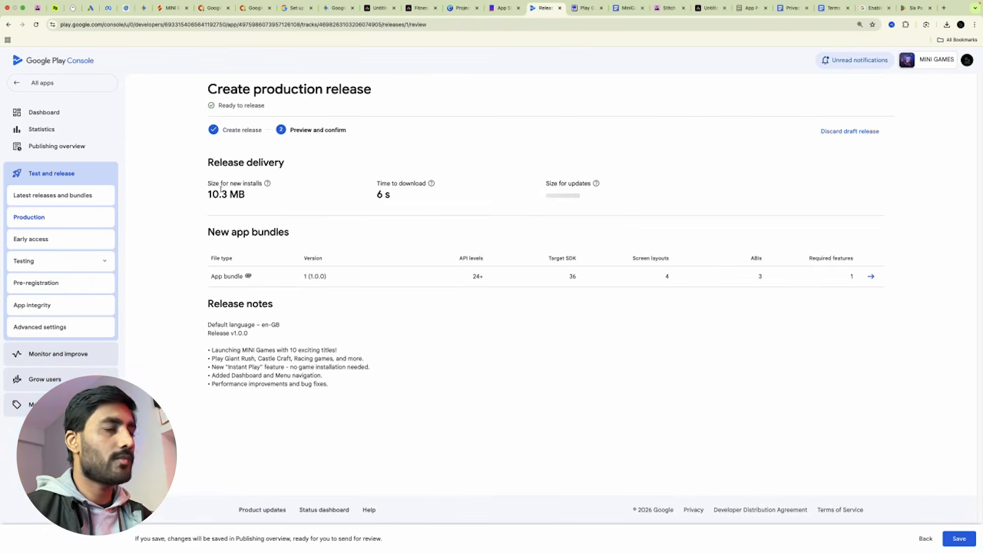
Save the production release and view the advertising ID issue from Publishing overview.
{"action": "left_click_drag", "start_coordinate": [373, 199], "coordinate": [391, 203]}
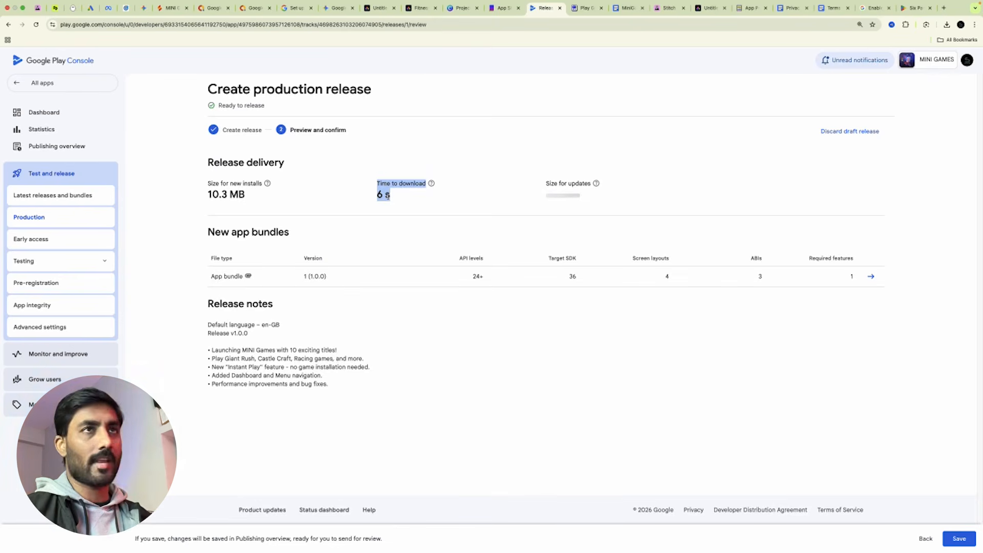
{"action": "left_click", "coordinate": [956, 541]}
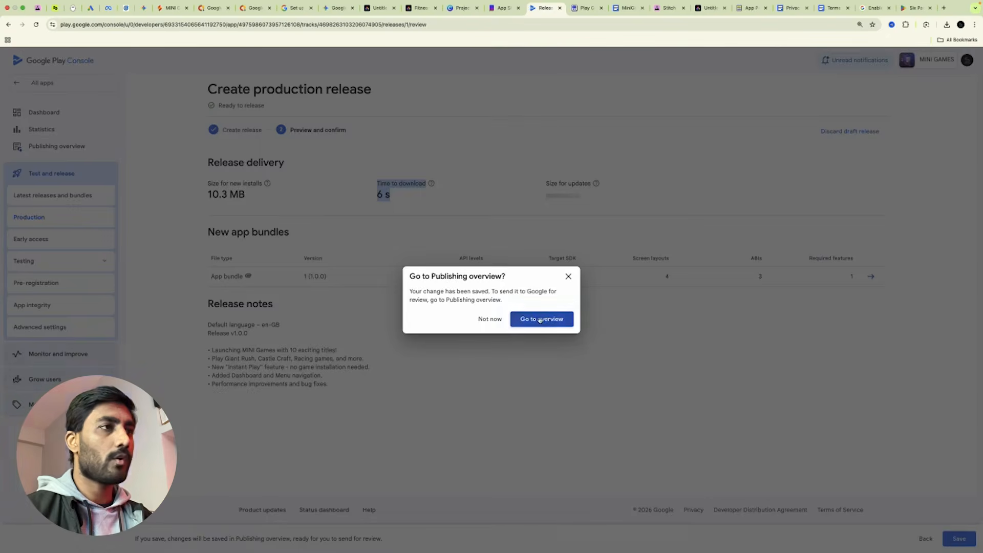
{"action": "left_click", "coordinate": [540, 319]}
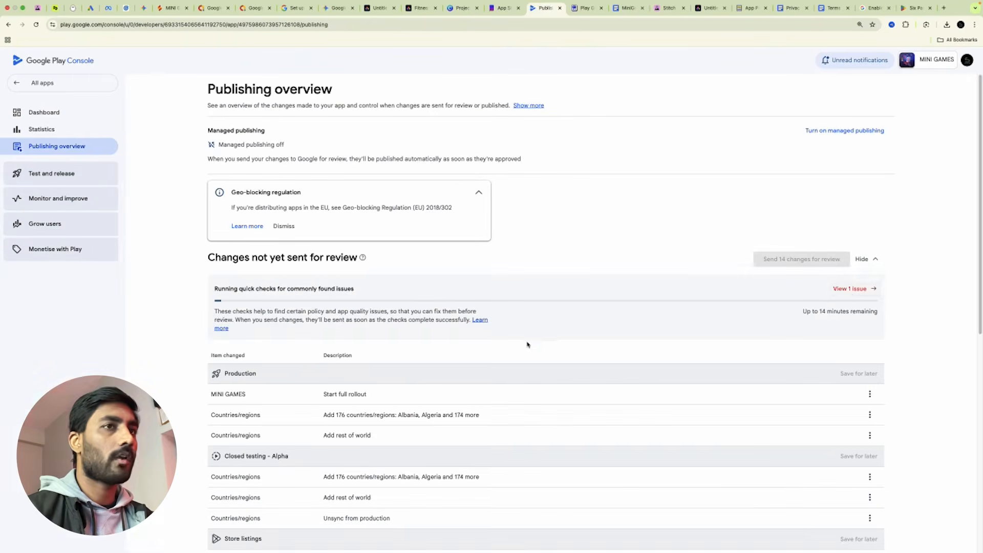
{"action": "left_click", "coordinate": [850, 289]}
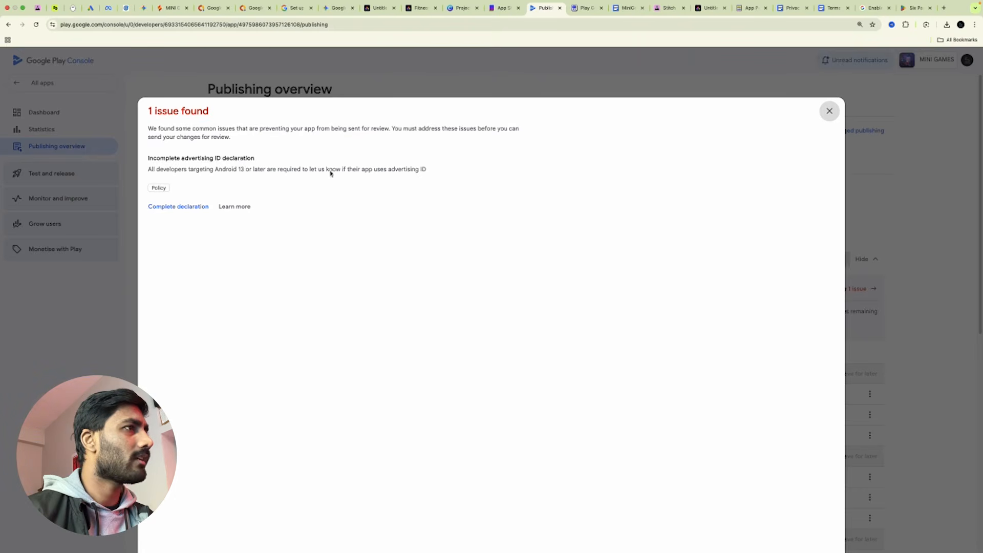
Declare Yes to advertising ID, for Advertising or marketing and Personalisation, and save it.
{"action": "left_click", "coordinate": [164, 205]}
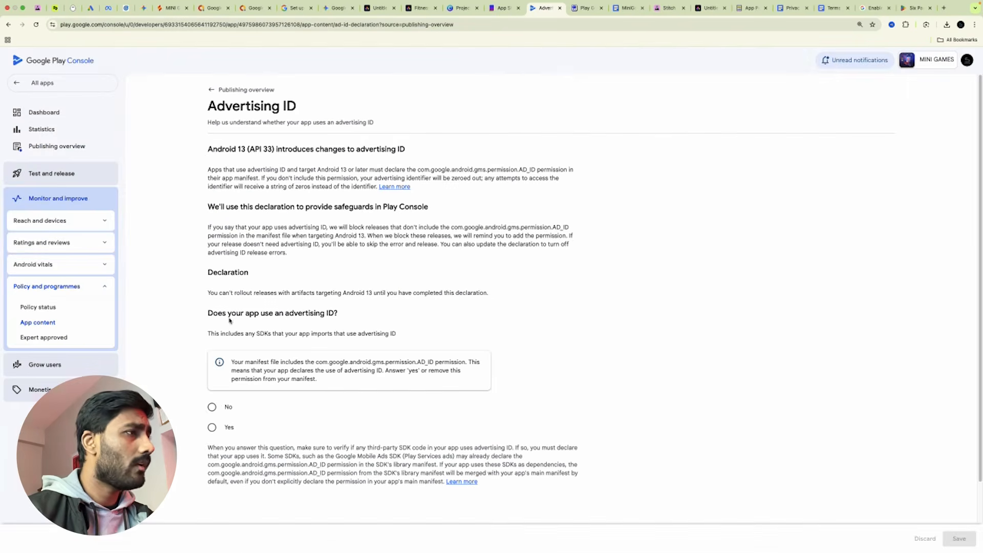
{"action": "scroll", "coordinate": [365, 335], "scroll_direction": "down", "scroll_amount": 2}
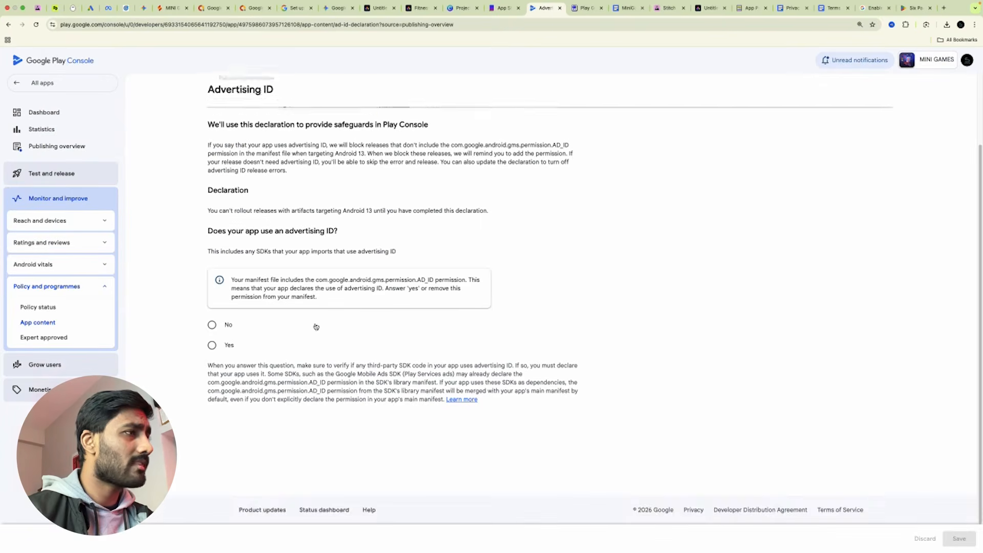
{"action": "left_click", "coordinate": [212, 345]}
{"action": "scroll", "coordinate": [391, 344], "scroll_direction": "down", "scroll_amount": 3}
{"action": "scroll", "coordinate": [504, 387], "scroll_direction": "down", "scroll_amount": 2}
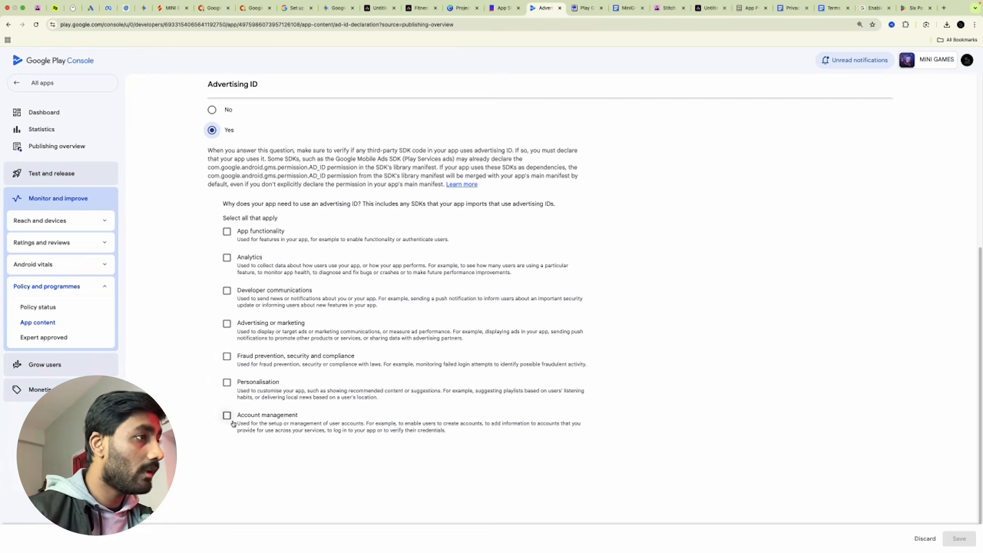
{"action": "left_click", "coordinate": [227, 326]}
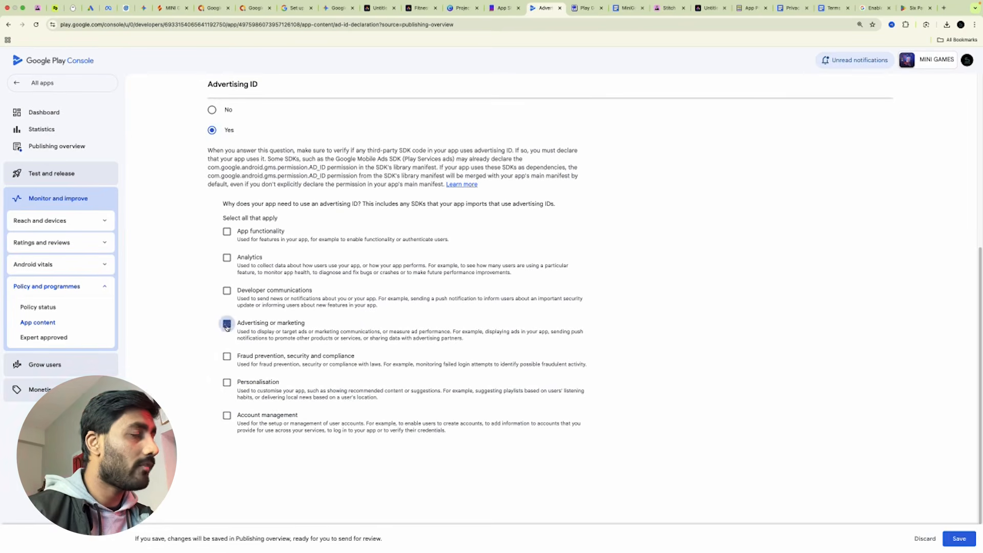
{"action": "left_click", "coordinate": [227, 382]}
{"action": "left_click", "coordinate": [954, 537]}
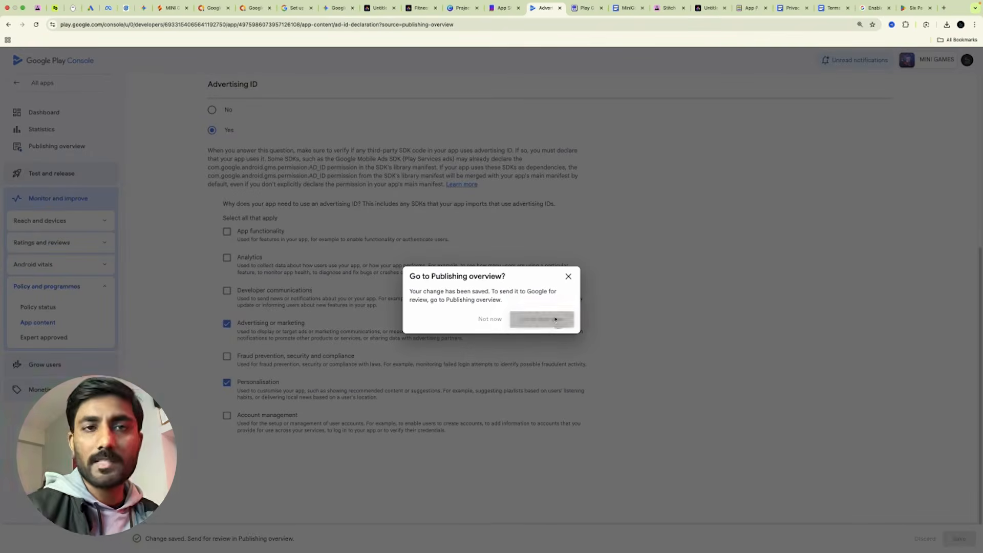
{"action": "left_click", "coordinate": [555, 320]}
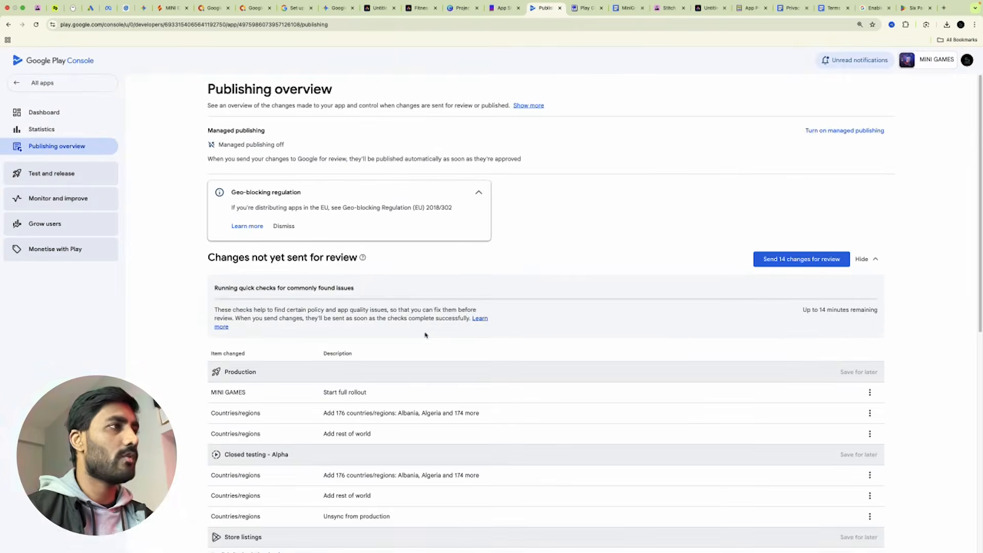
Send the 14 pending changes to Google for review and confirm.
{"action": "left_click", "coordinate": [798, 263]}
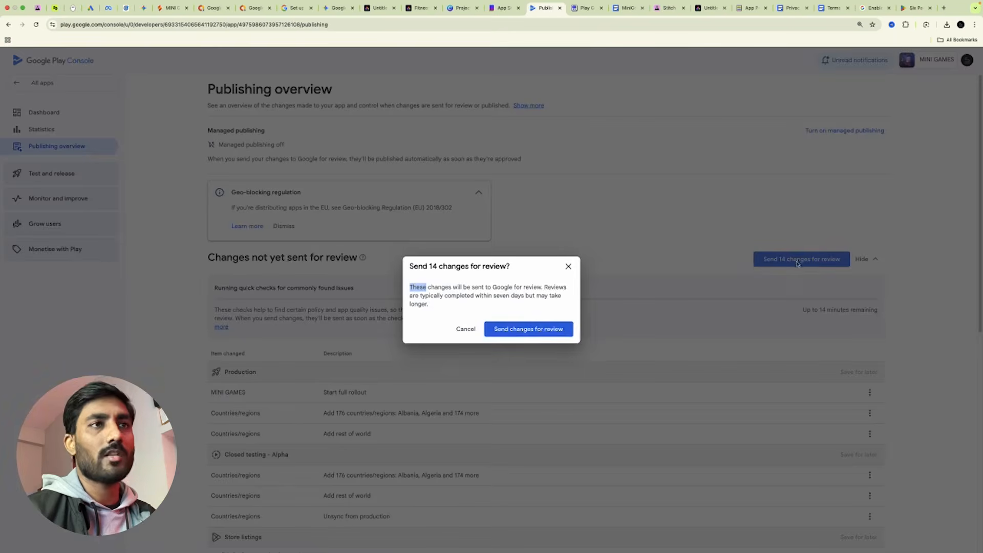
{"action": "left_click", "coordinate": [549, 335]}
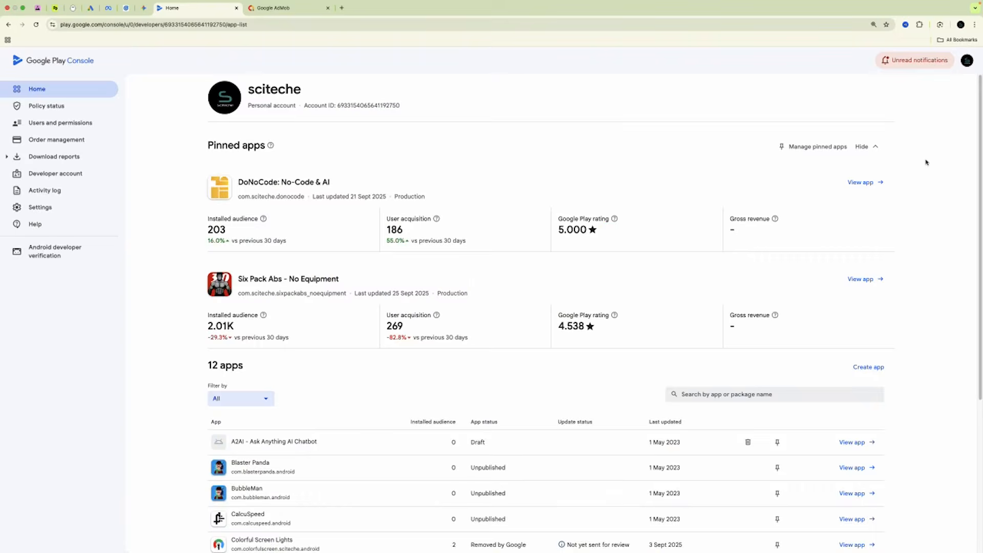
Open the App rejected notification's details to see the MINI GAMES Families Policy issues.
{"action": "left_click", "coordinate": [918, 61]}
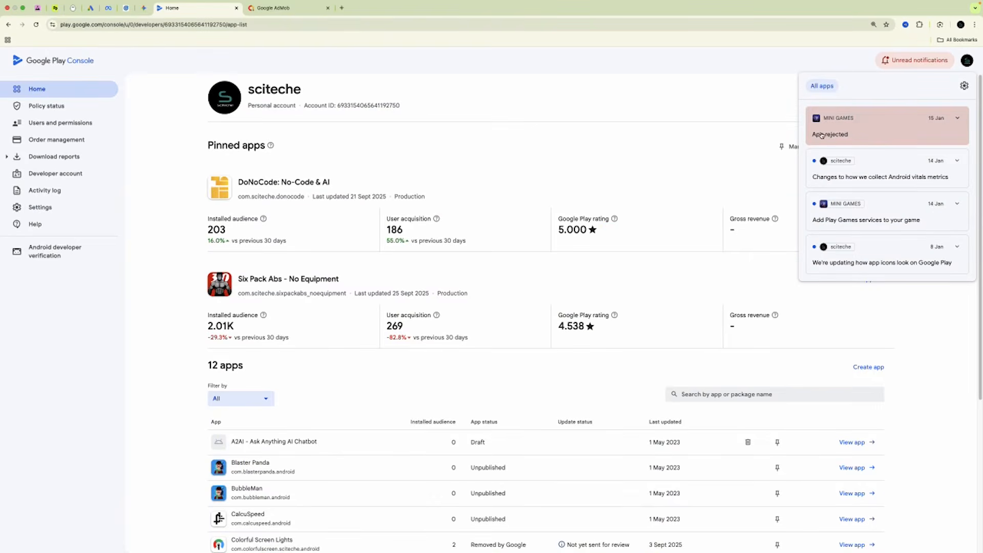
{"action": "left_click", "coordinate": [957, 117]}
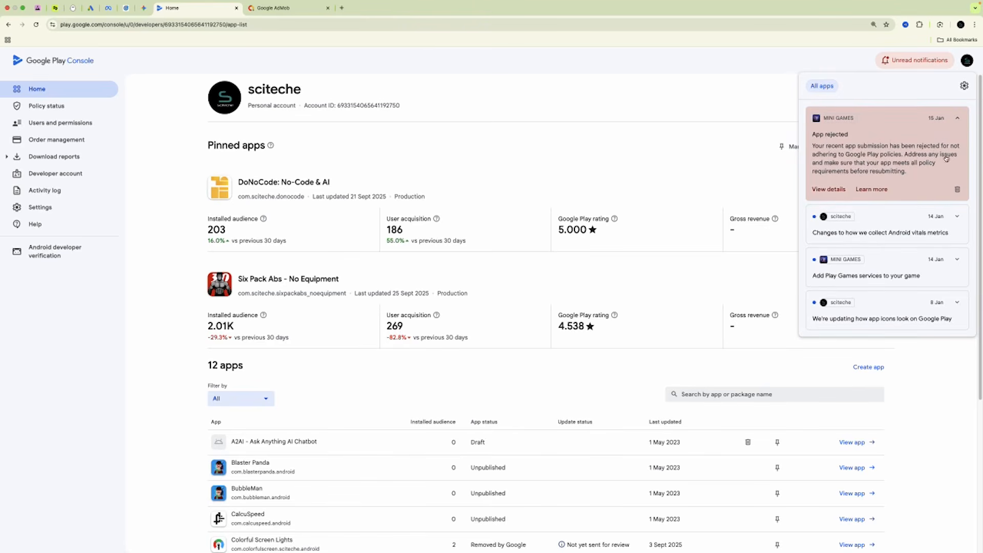
{"action": "left_click", "coordinate": [834, 189]}
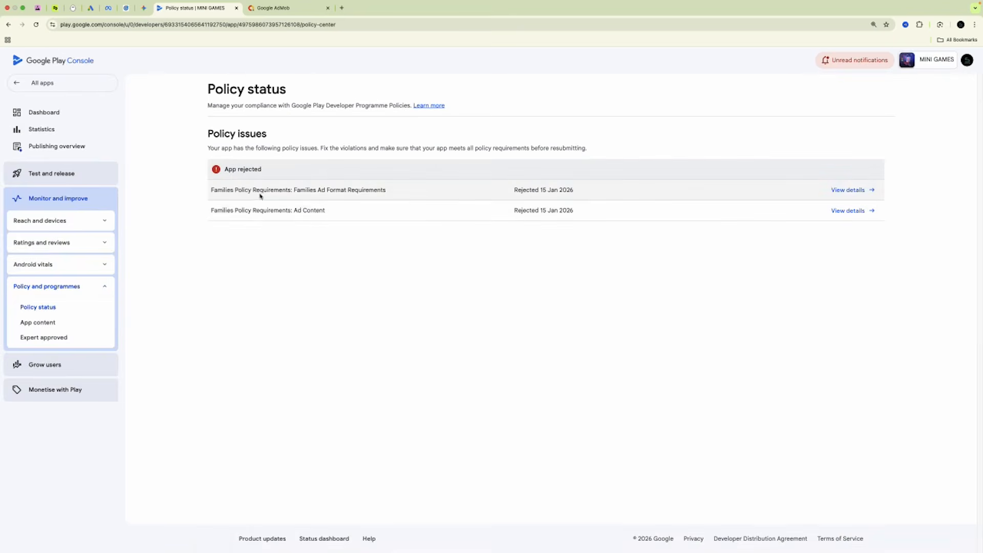
{"action": "left_click_drag", "start_coordinate": [210, 190], "coordinate": [300, 191]}
{"action": "left_click", "coordinate": [281, 255]}
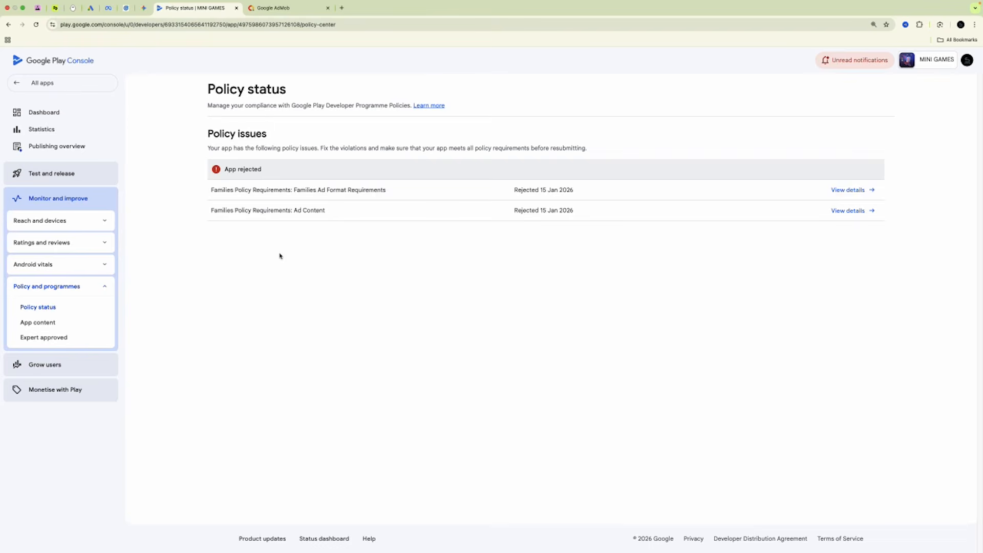
{"action": "left_click", "coordinate": [849, 191]}
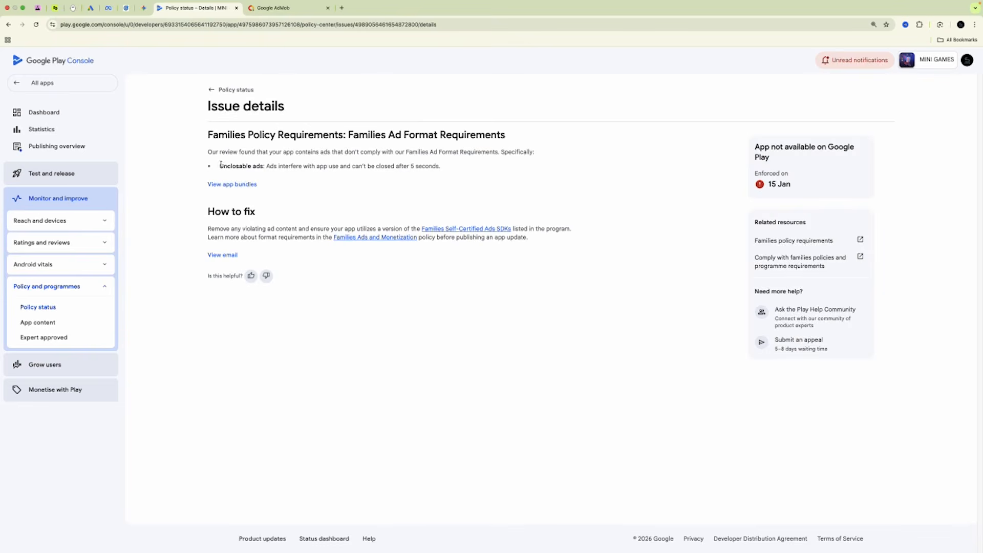
{"action": "left_click_drag", "start_coordinate": [218, 167], "coordinate": [456, 175]}
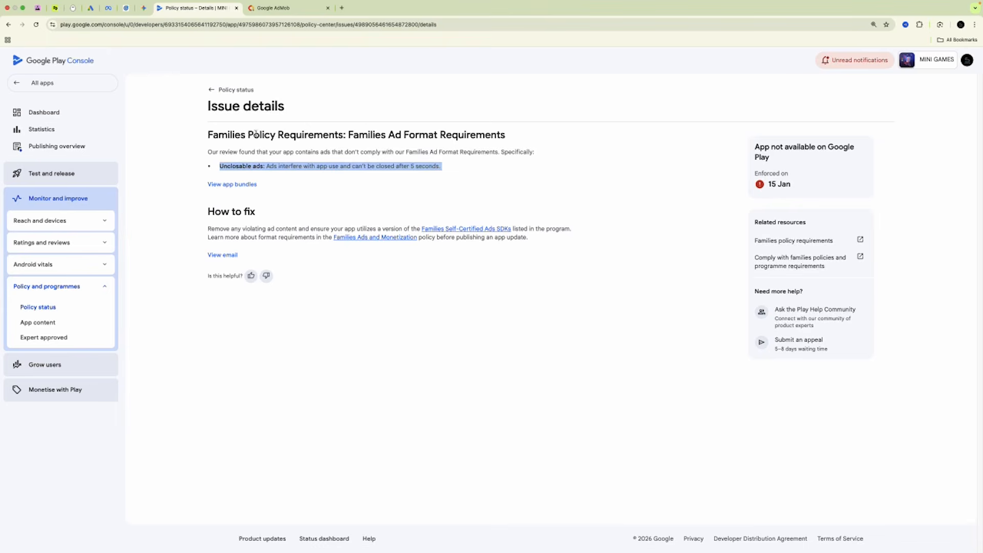
{"action": "left_click", "coordinate": [214, 92]}
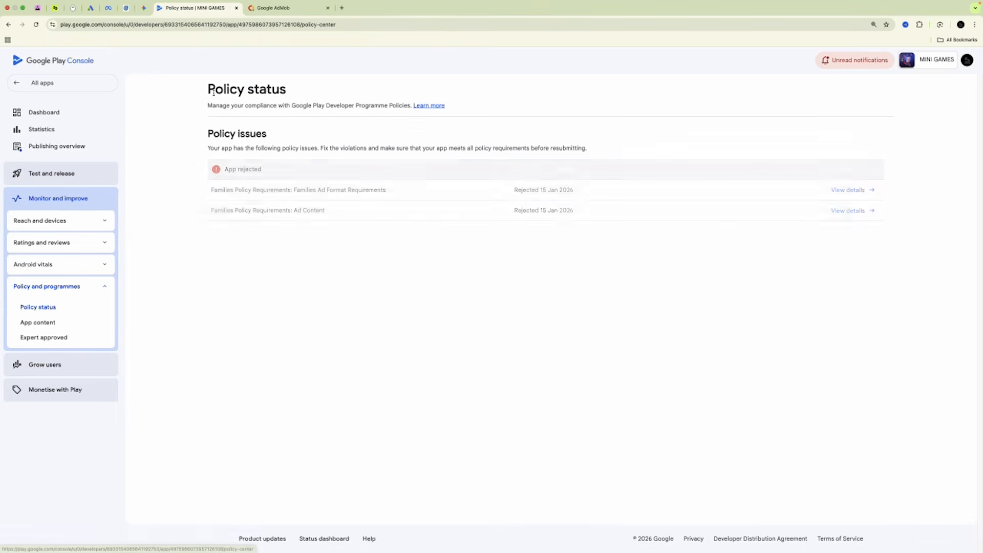
{"action": "left_click", "coordinate": [847, 210]}
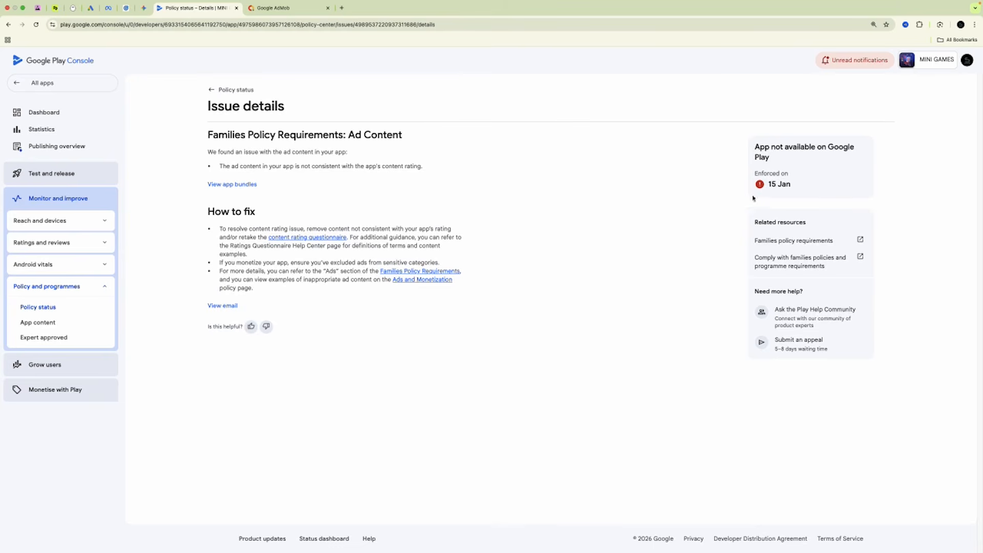
{"action": "left_click_drag", "start_coordinate": [217, 165], "coordinate": [430, 175]}
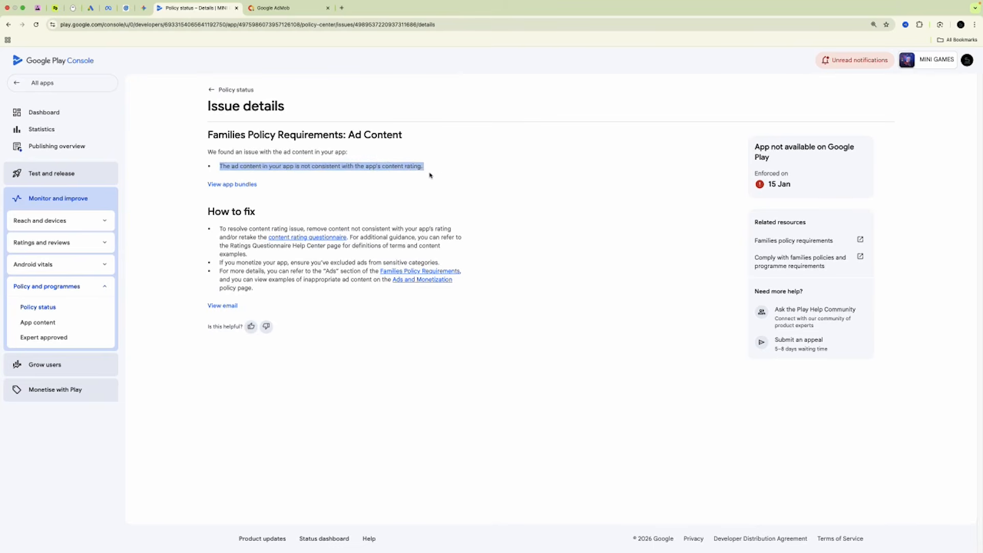
{"action": "left_click", "coordinate": [436, 164]}
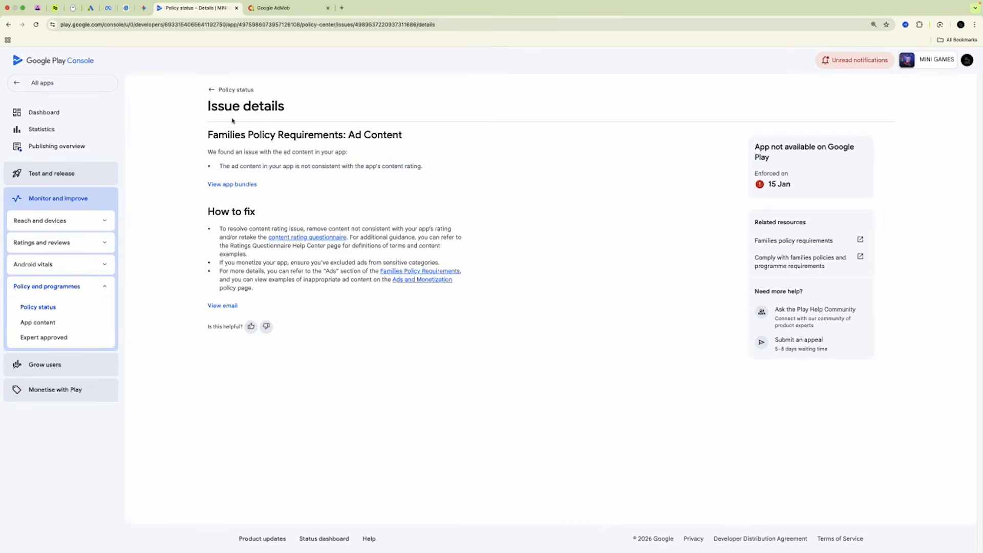
{"action": "left_click", "coordinate": [213, 92]}
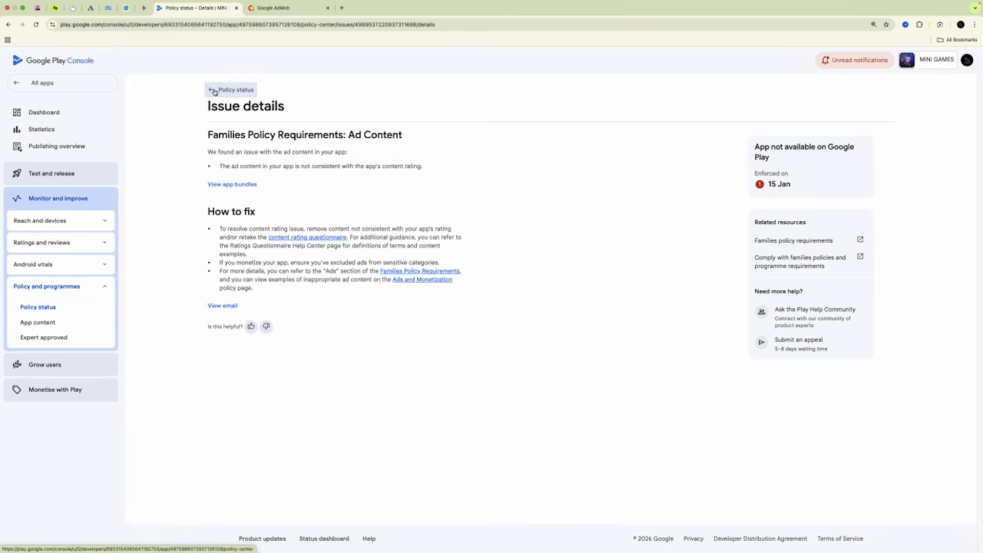
{"action": "left_click", "coordinate": [262, 6]}
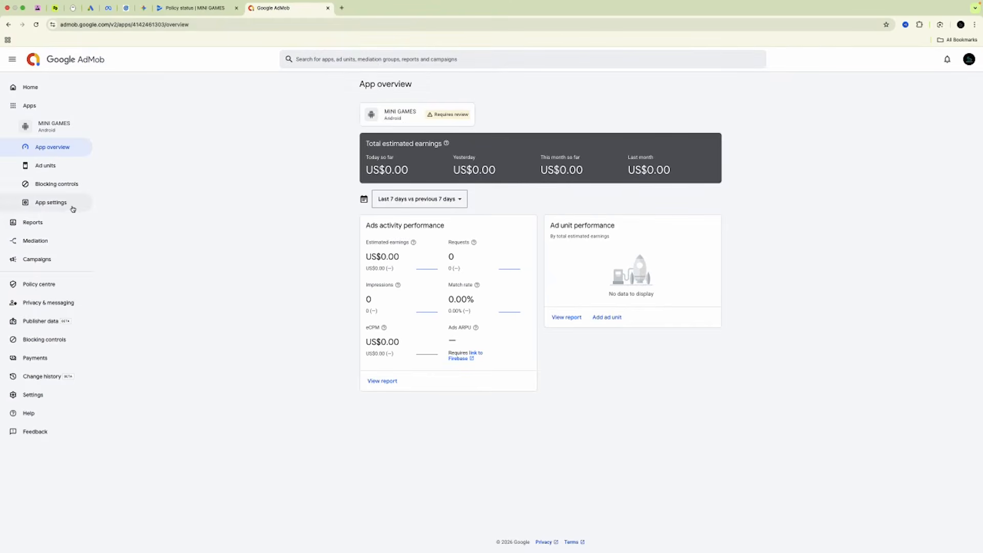
{"action": "left_click", "coordinate": [57, 184]}
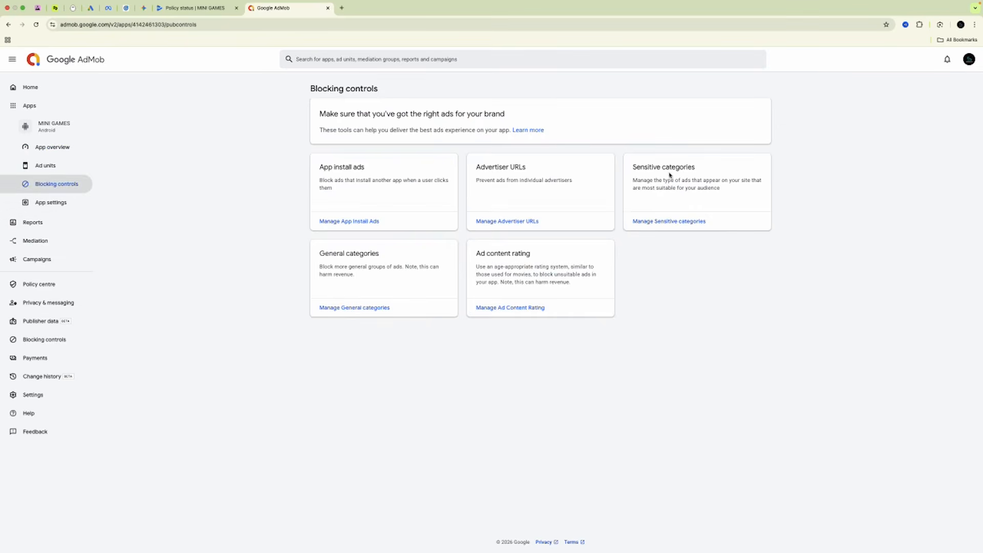
{"action": "left_click", "coordinate": [672, 220]}
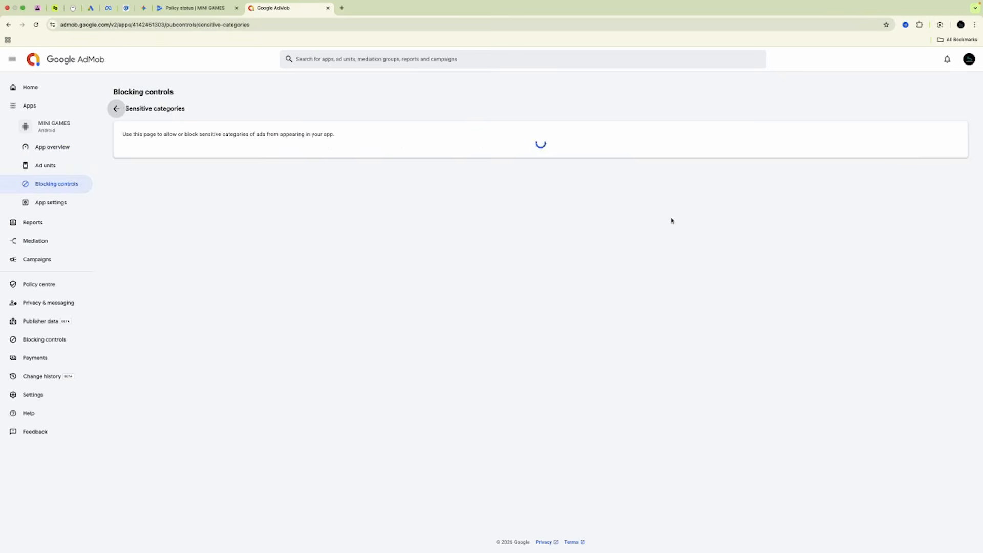
{"action": "scroll", "coordinate": [197, 255], "scroll_direction": "down", "scroll_amount": 1}
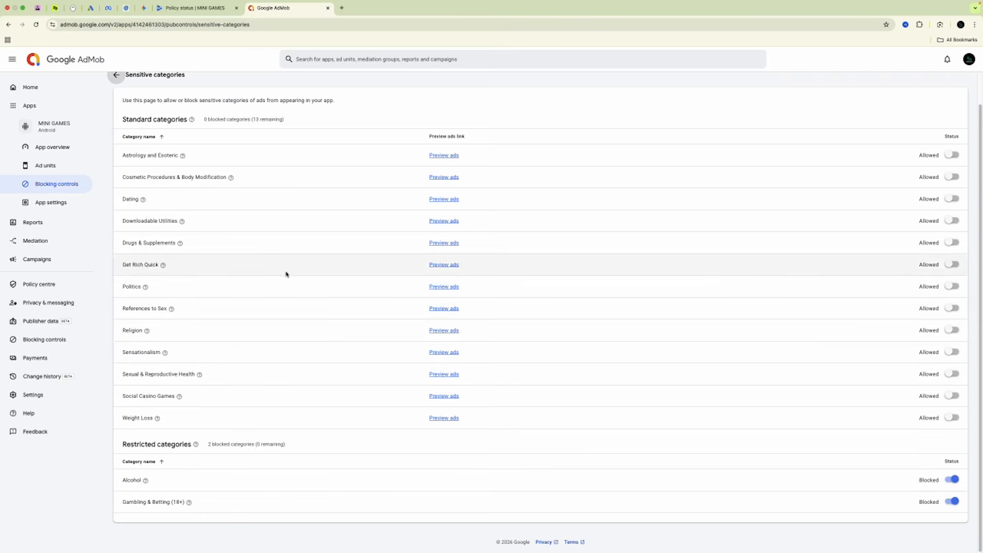
{"action": "scroll", "coordinate": [285, 274], "scroll_direction": "up", "scroll_amount": 1}
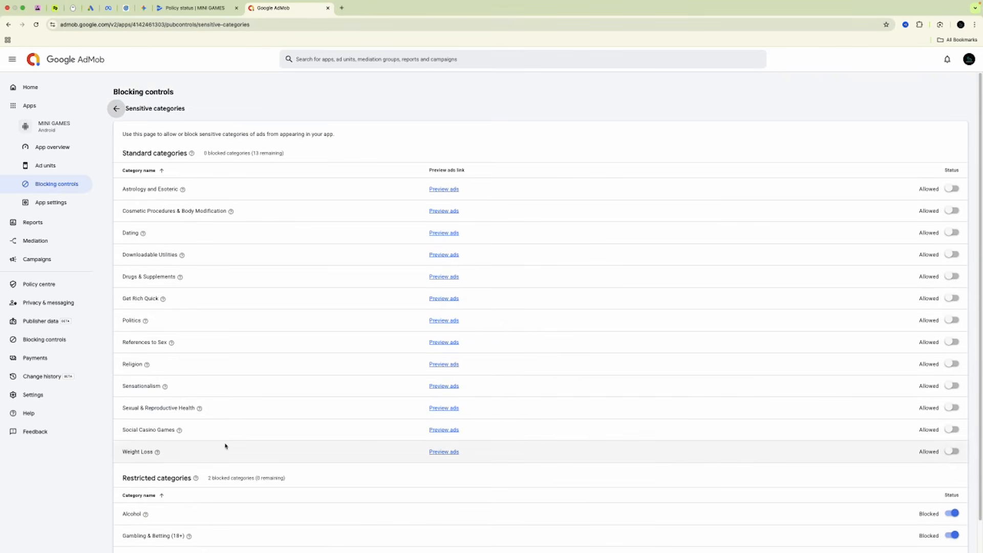
{"action": "left_click", "coordinate": [207, 9]}
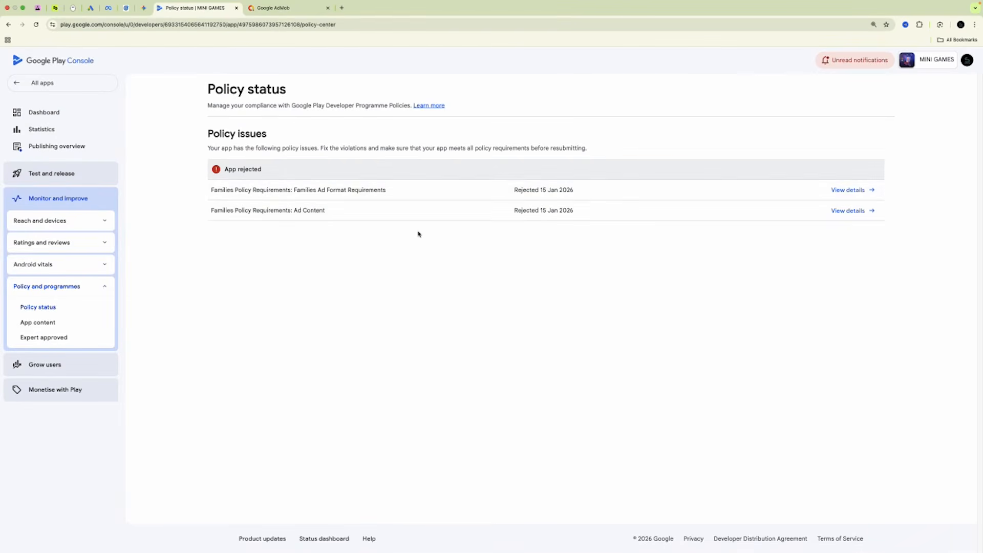
In the pending target audience change, uncheck 9-12, keeping 13-15, 16-17 and 18 and over.
{"action": "left_click", "coordinate": [90, 245]}
{"action": "left_click", "coordinate": [56, 150]}
{"action": "scroll", "coordinate": [392, 305], "scroll_direction": "down", "scroll_amount": 10}
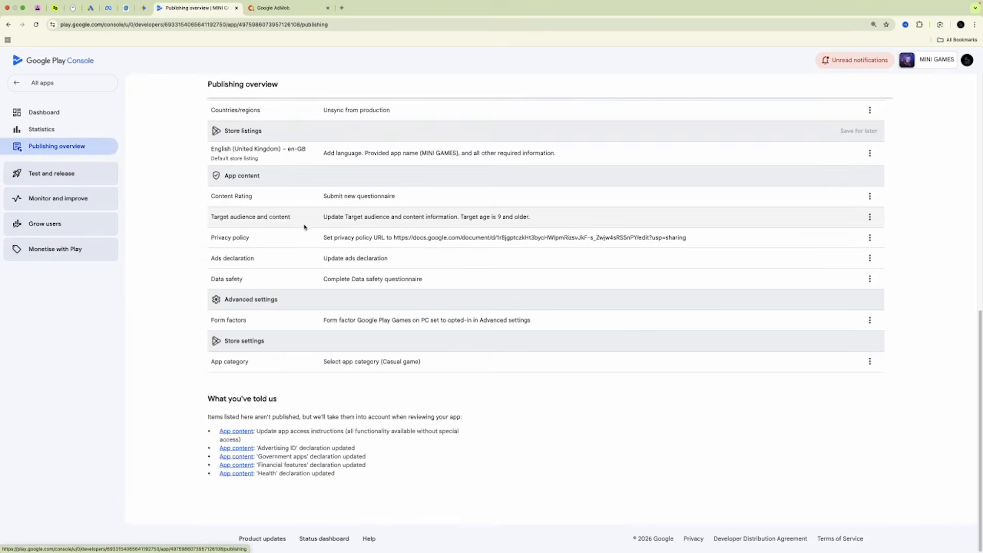
{"action": "left_click", "coordinate": [869, 217]}
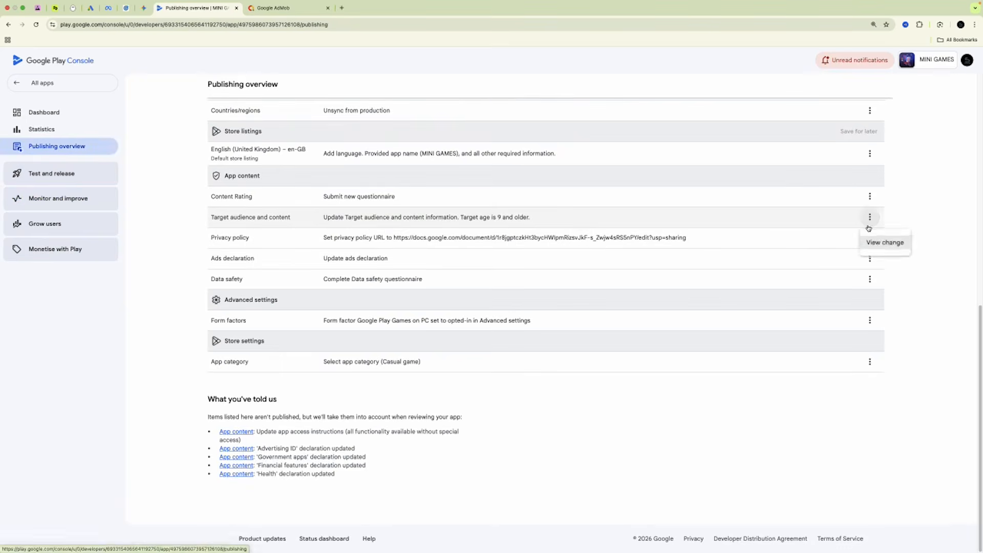
{"action": "left_click", "coordinate": [875, 244]}
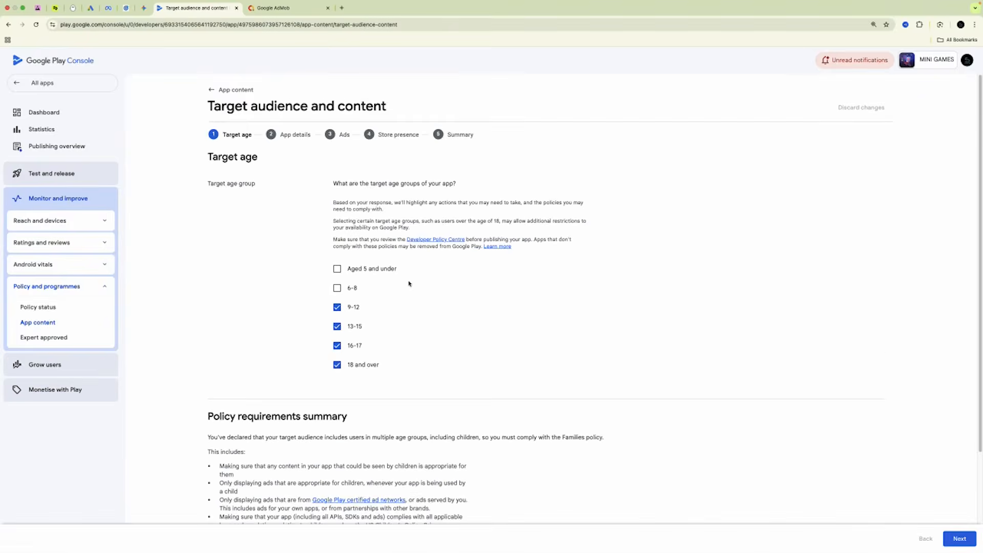
{"action": "scroll", "coordinate": [409, 283], "scroll_direction": "down", "scroll_amount": 2}
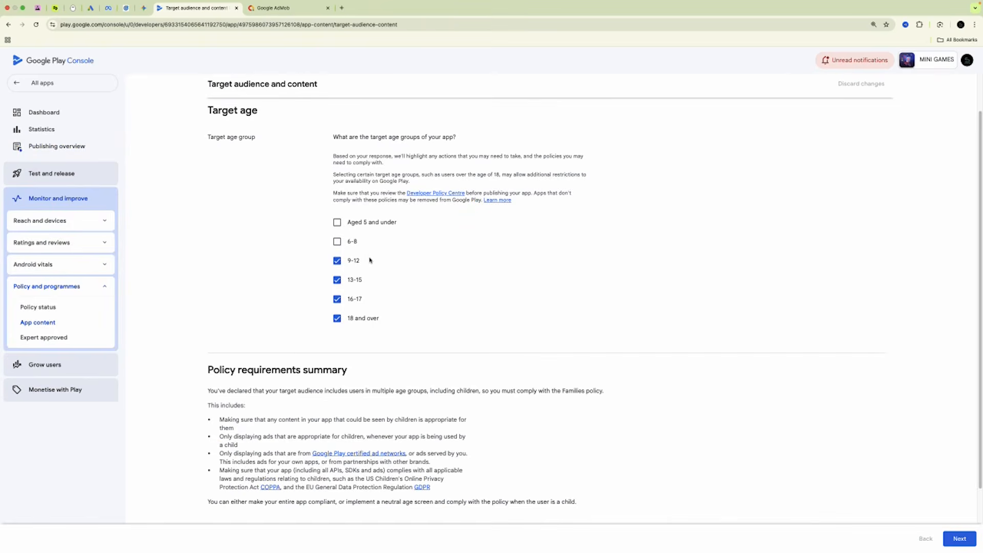
{"action": "left_click", "coordinate": [337, 261]}
{"action": "scroll", "coordinate": [440, 279], "scroll_direction": "down", "scroll_amount": 2}
{"action": "scroll", "coordinate": [439, 279], "scroll_direction": "up", "scroll_amount": 3}
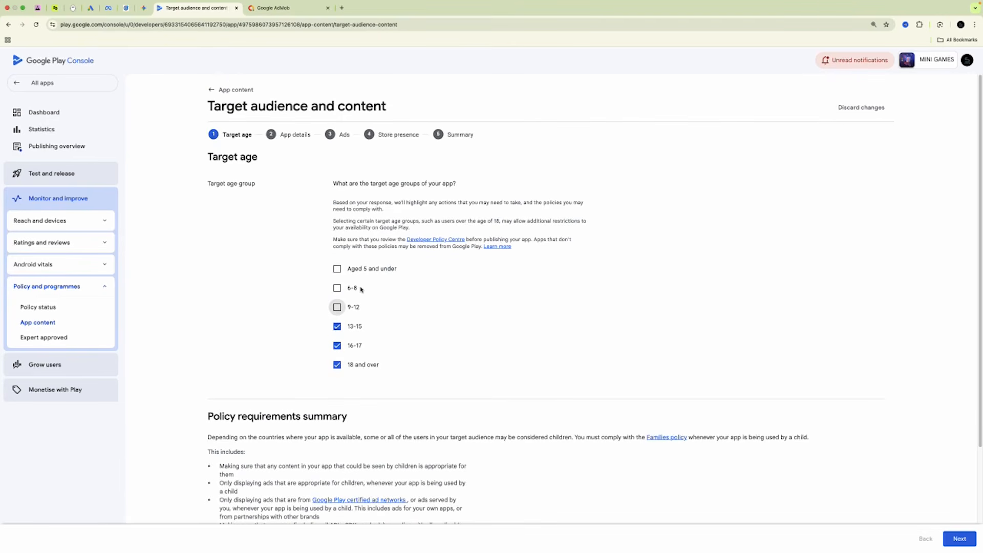
{"action": "scroll", "coordinate": [492, 317], "scroll_direction": "down", "scroll_amount": 5}
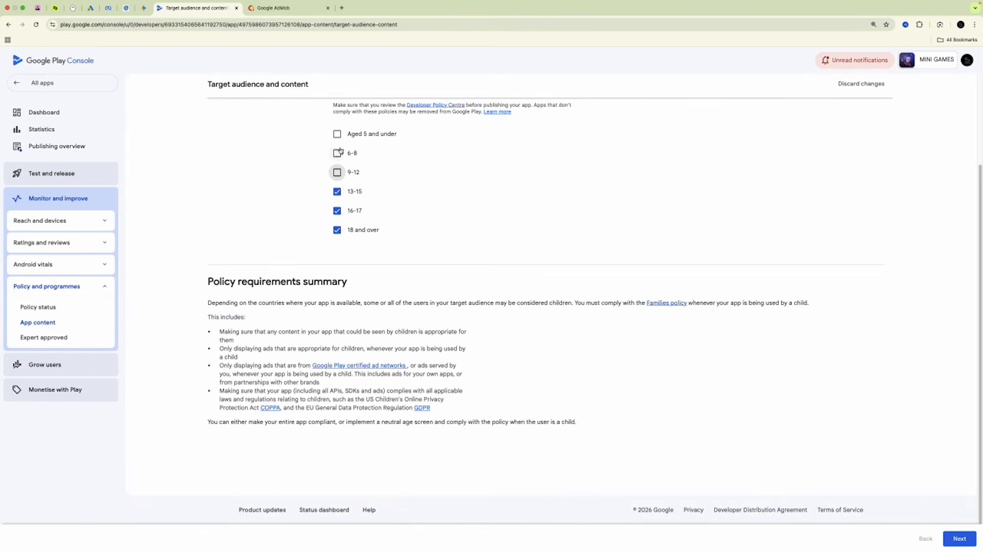
{"action": "key", "text": "ctrl+Tab"}
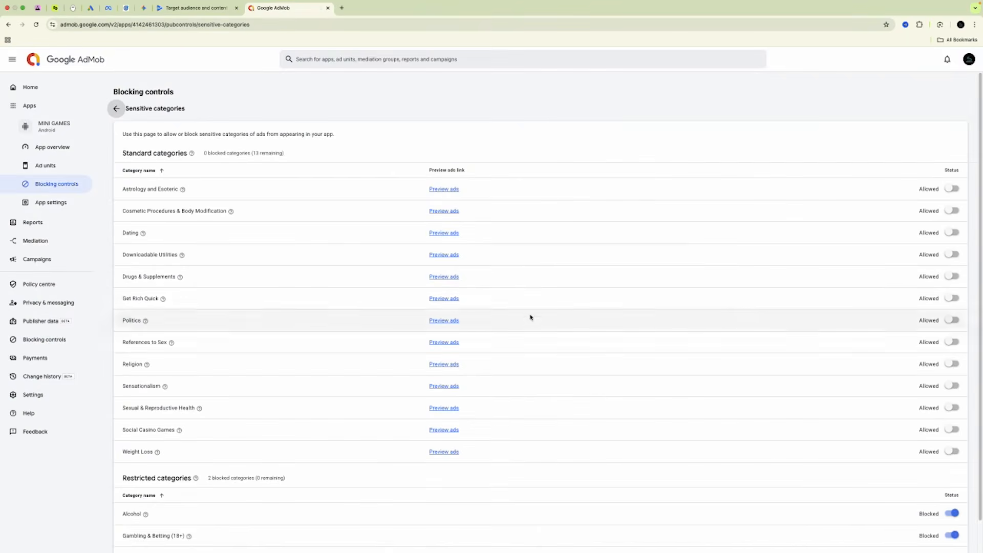
Turn off Match account-level setting and set the maximum ad content rating to Parental Guidance.
{"action": "left_click", "coordinate": [117, 109]}
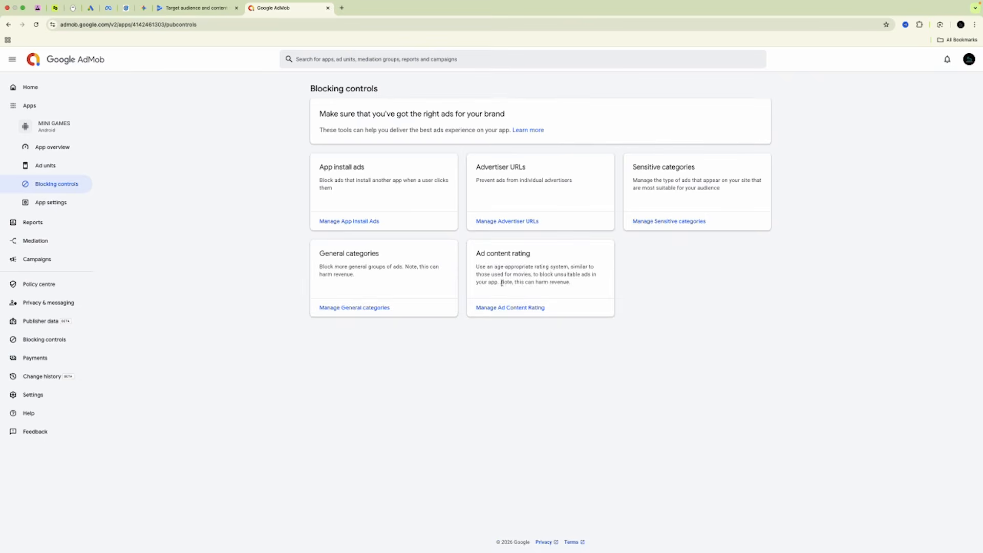
{"action": "left_click", "coordinate": [505, 308]}
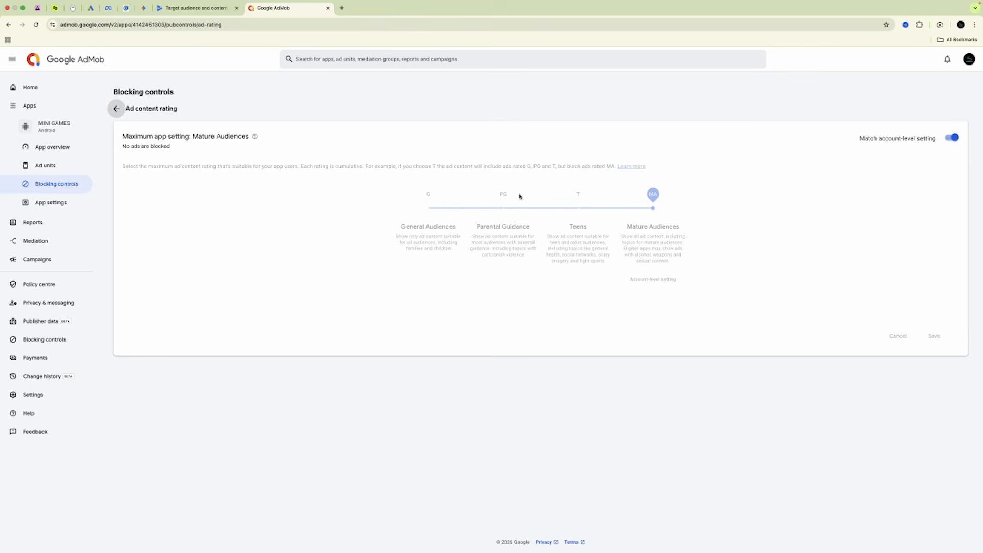
{"action": "left_click", "coordinate": [951, 138]}
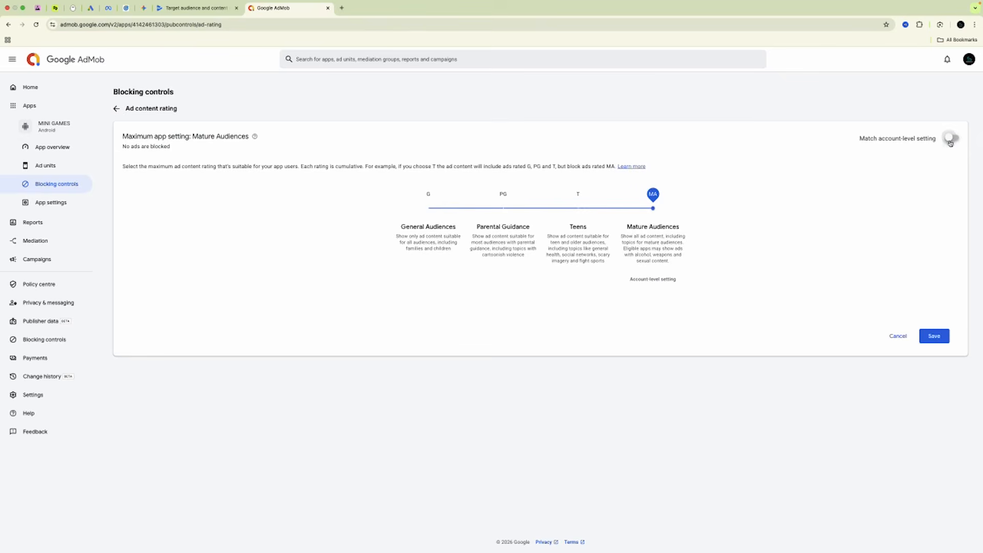
{"action": "left_click", "coordinate": [504, 209]}
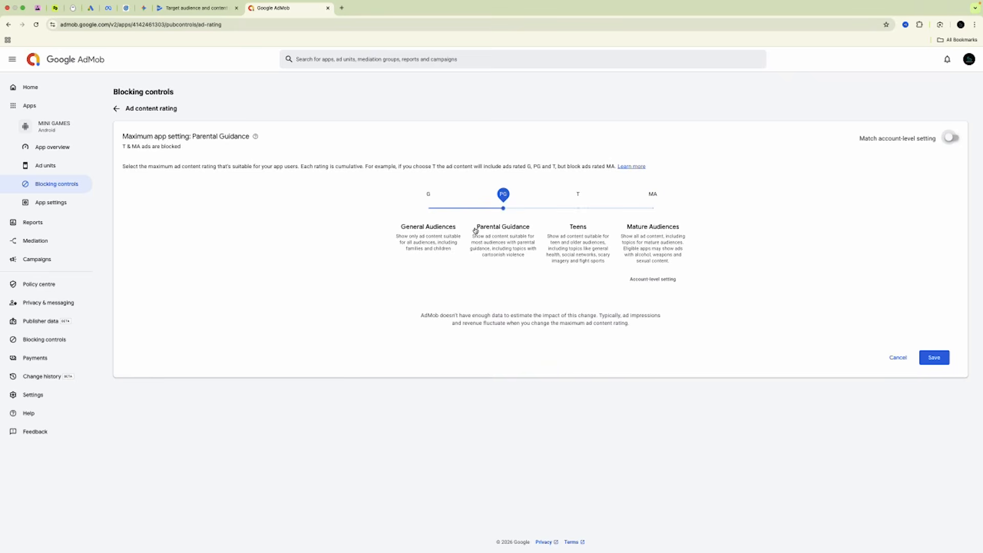
{"action": "left_click", "coordinate": [195, 7]}
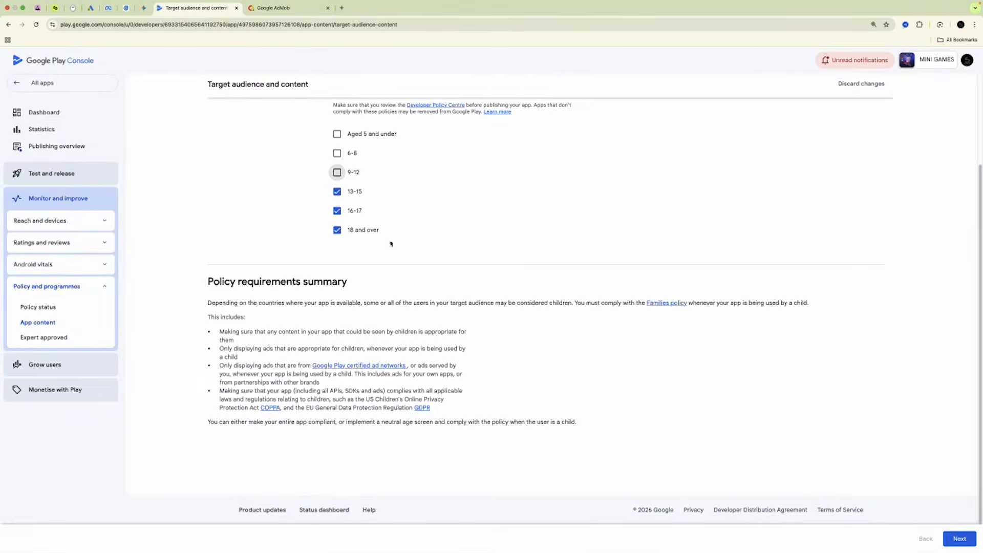
Save the 13–15, 16–17 and 18-and-over target age groups and go to the publishing overview.
{"action": "left_click", "coordinate": [964, 539]}
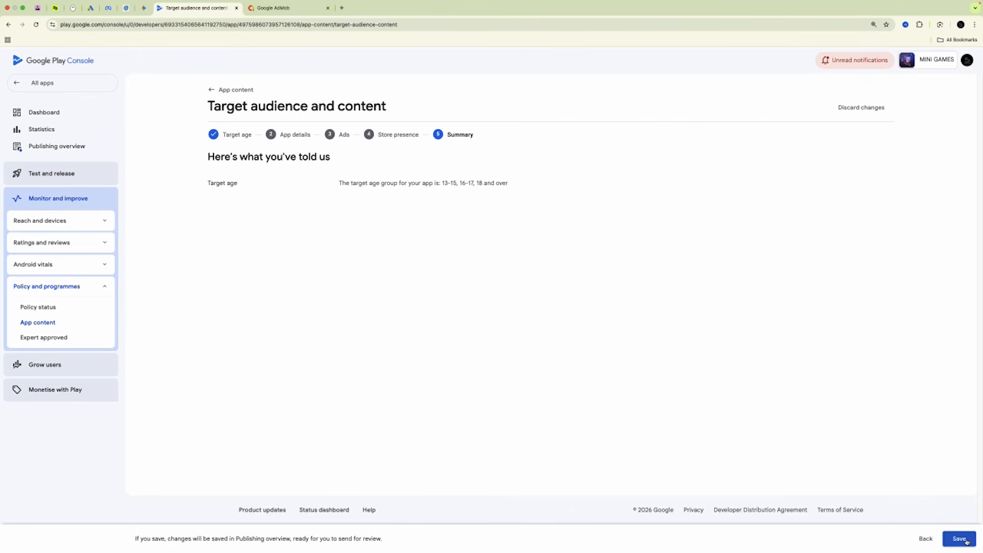
{"action": "left_click", "coordinate": [964, 539]}
{"action": "left_click", "coordinate": [545, 320]}
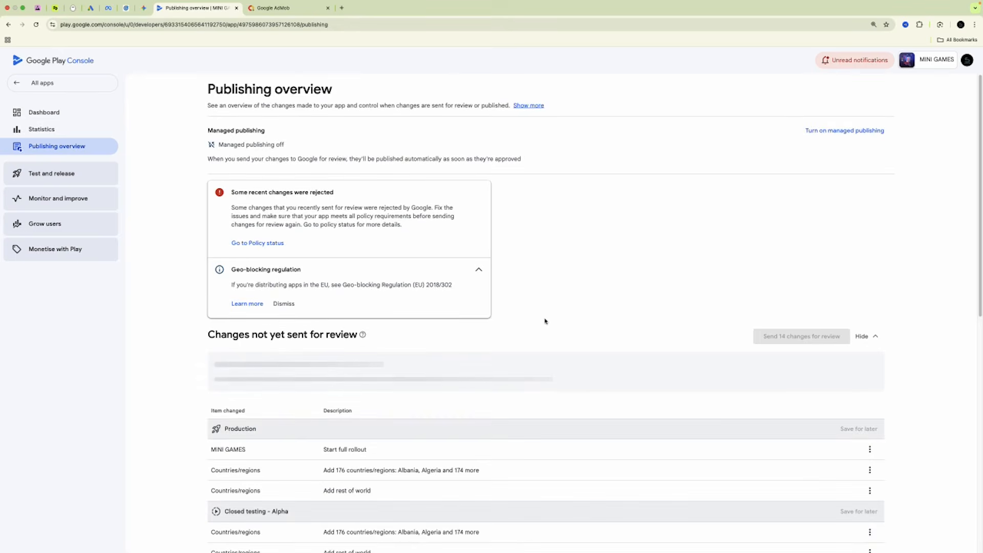
{"action": "left_click", "coordinate": [279, 9]}
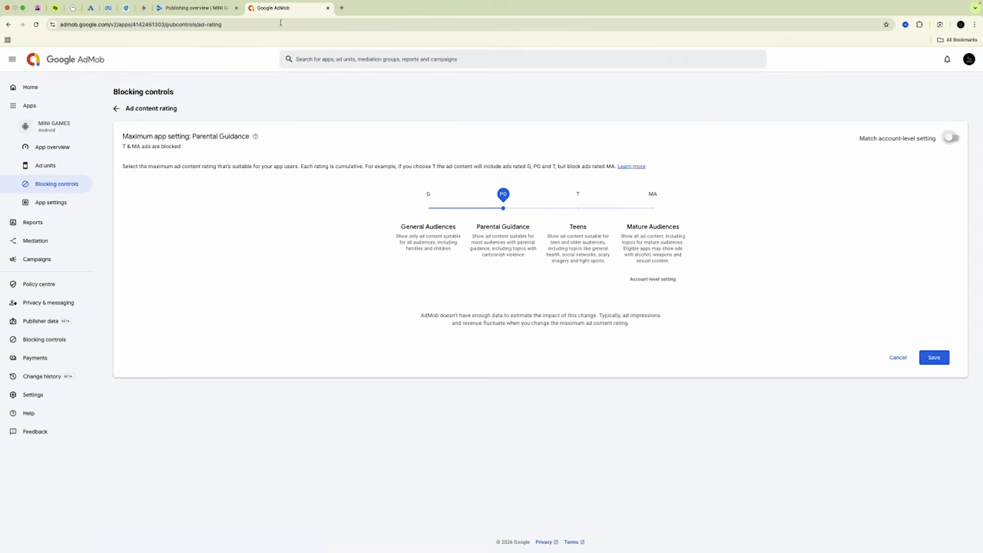
Save the Parental Guidance rating and set References to Sex and Sexual & Reproductive Health to Blocked.
{"action": "left_click", "coordinate": [930, 361]}
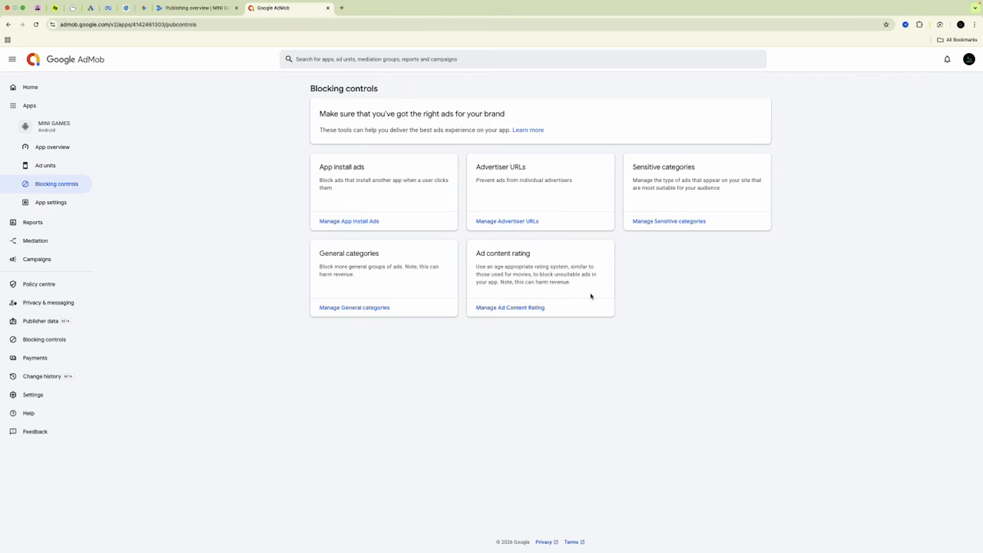
{"action": "left_click", "coordinate": [674, 222]}
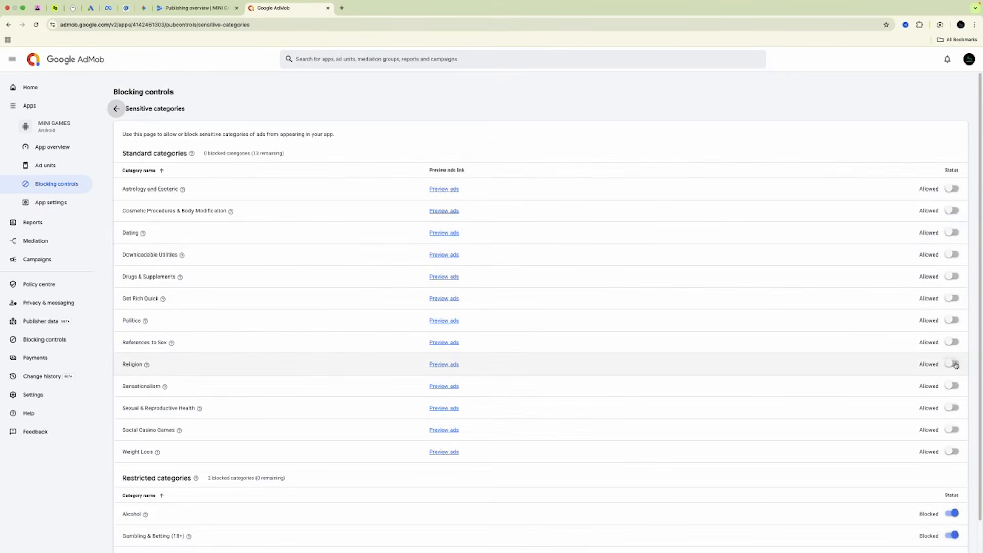
{"action": "left_click", "coordinate": [953, 343]}
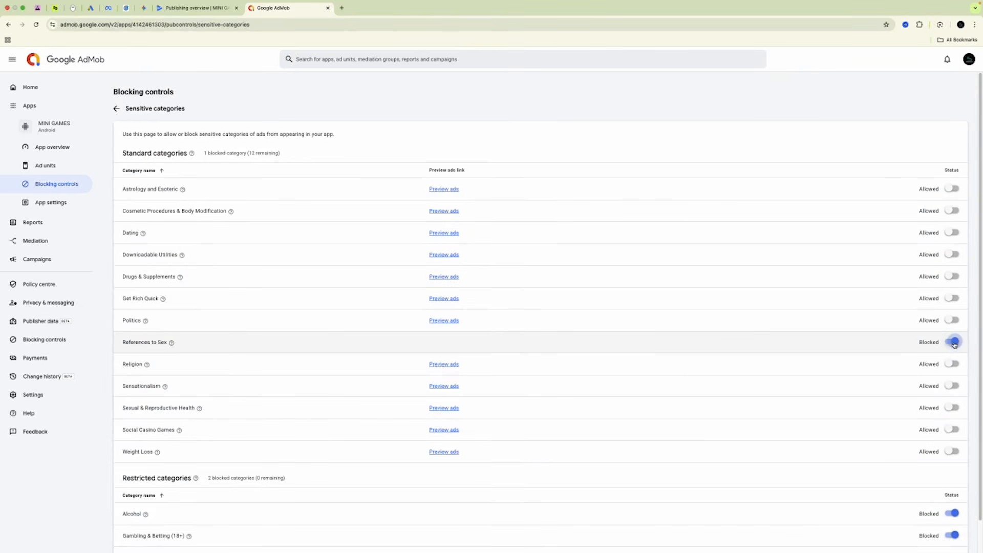
{"action": "left_click", "coordinate": [953, 408]}
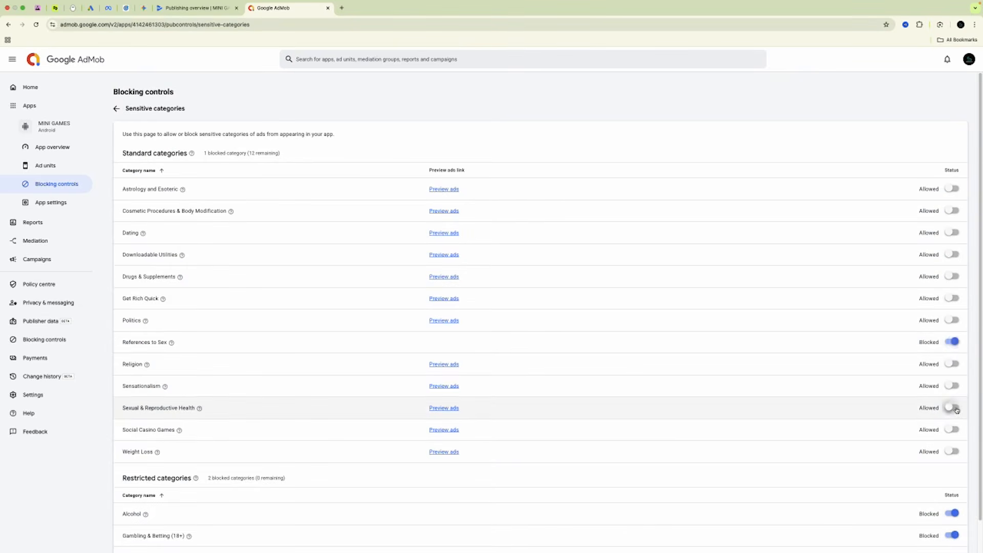
{"action": "scroll", "coordinate": [881, 451], "scroll_direction": "down", "scroll_amount": 1}
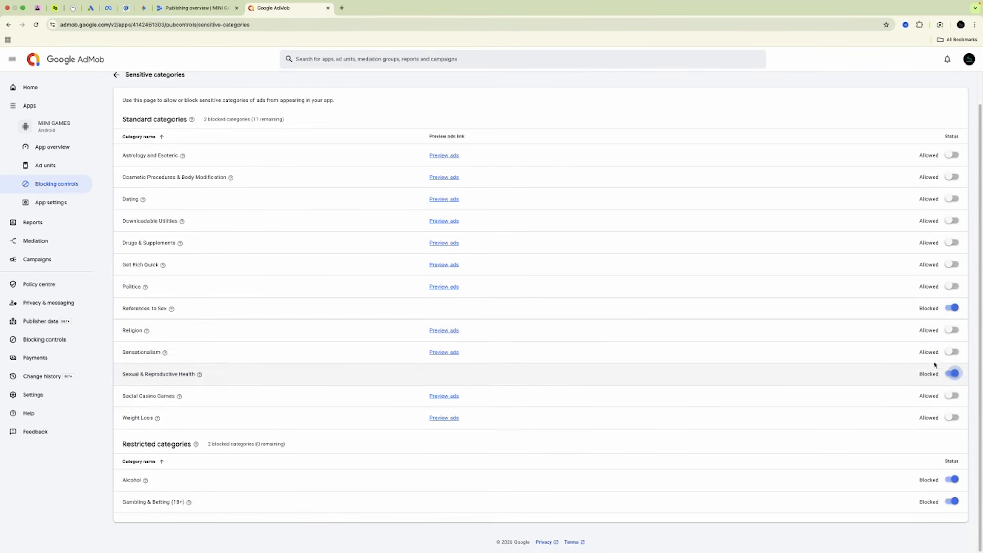
{"action": "left_click", "coordinate": [202, 7]}
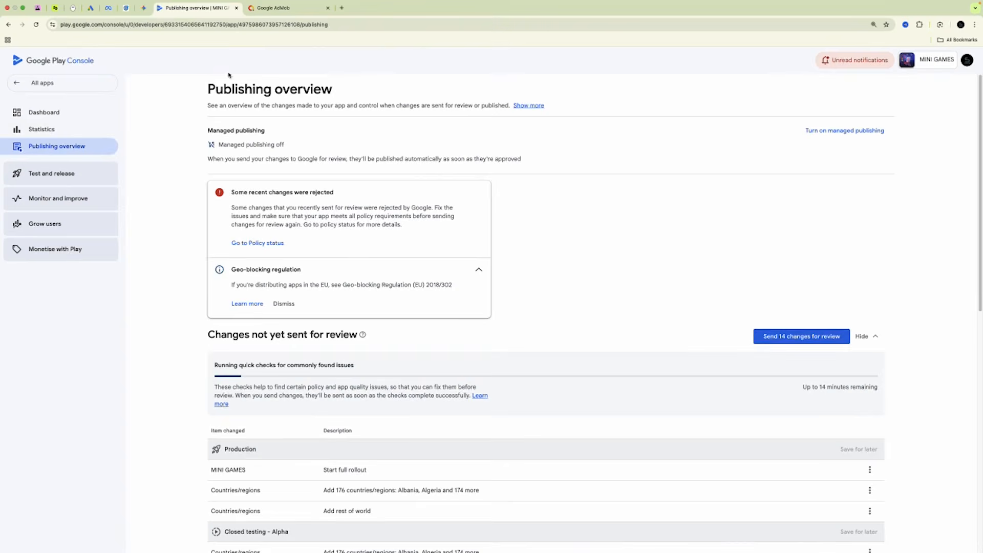
Send the 14 pending changes for review and confirm.
{"action": "left_click", "coordinate": [788, 338]}
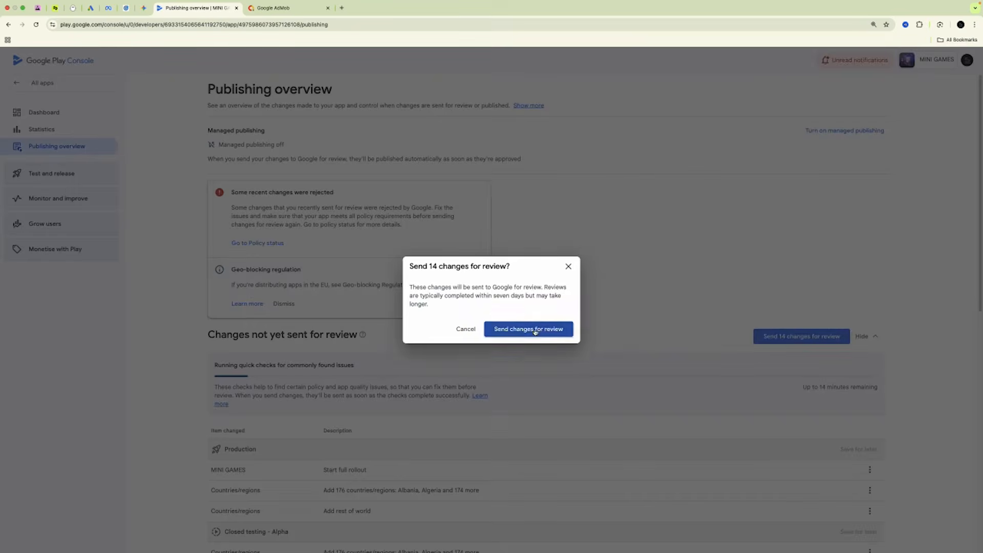
{"action": "left_click", "coordinate": [558, 333]}
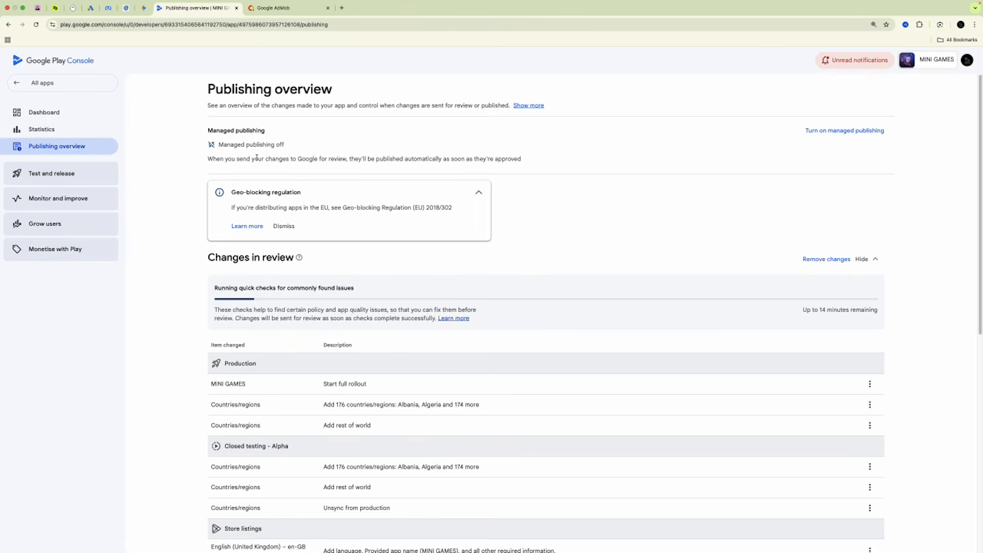
{"action": "left_click", "coordinate": [64, 120]}
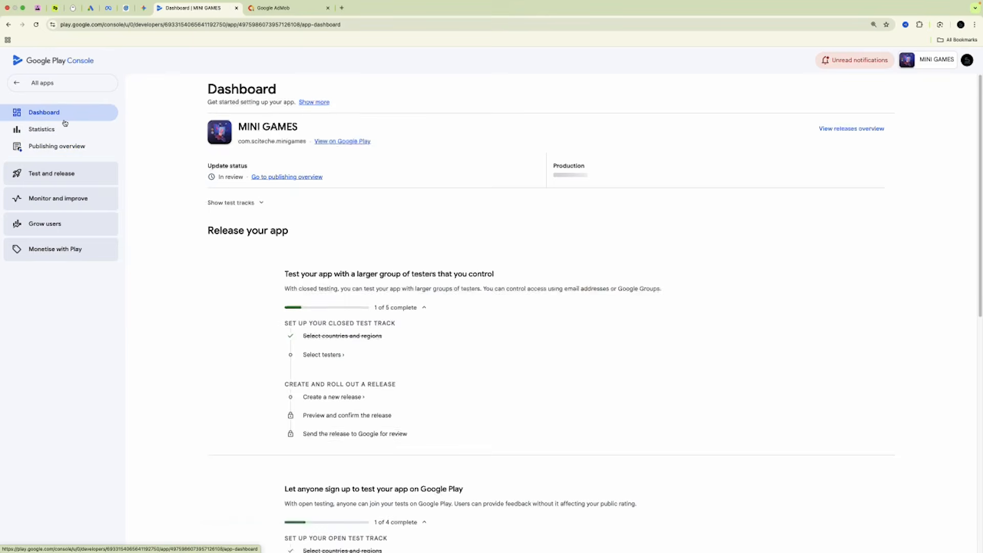
Check the app's public Google Play page from the Dashboard; it returns Not found.
{"action": "left_click", "coordinate": [323, 146]}
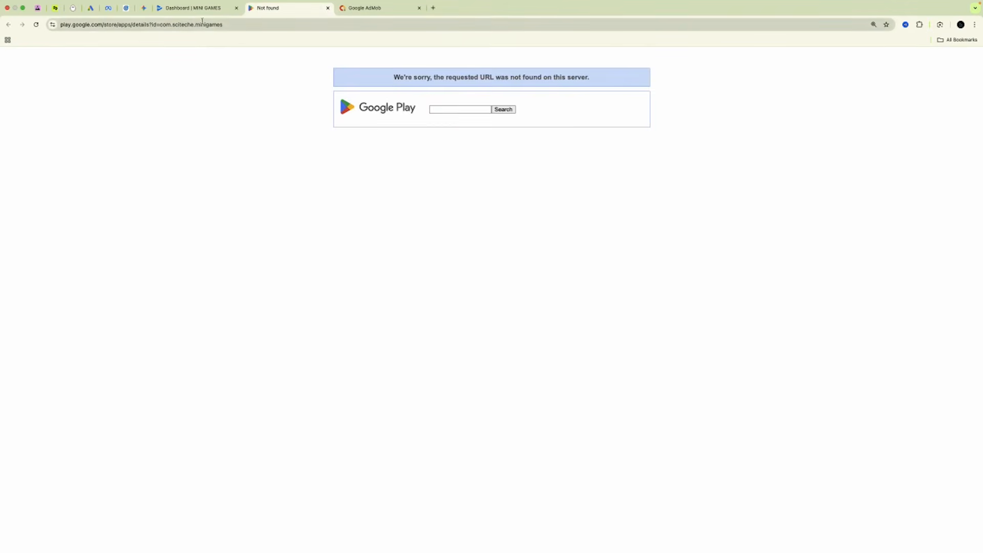
{"action": "left_click", "coordinate": [245, 22]}
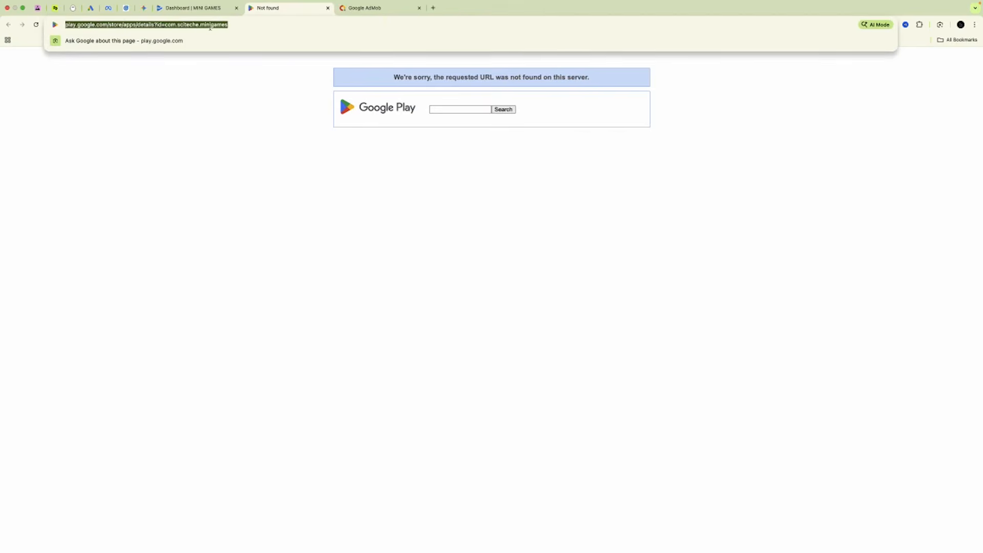
{"action": "left_click", "coordinate": [367, 14]}
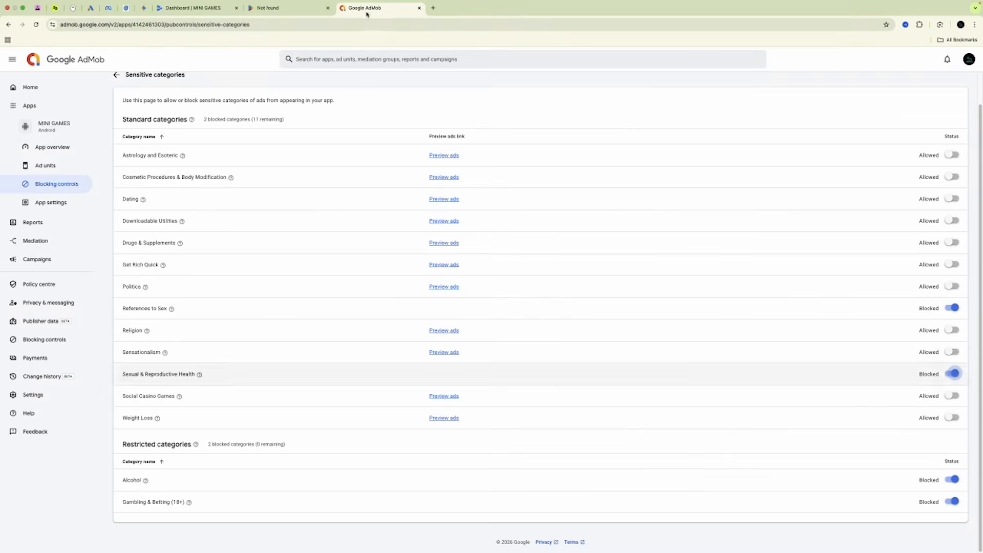
View the unread notifications reporting the MINI GAMES update published on 18 Jan.
{"action": "left_click", "coordinate": [60, 209]}
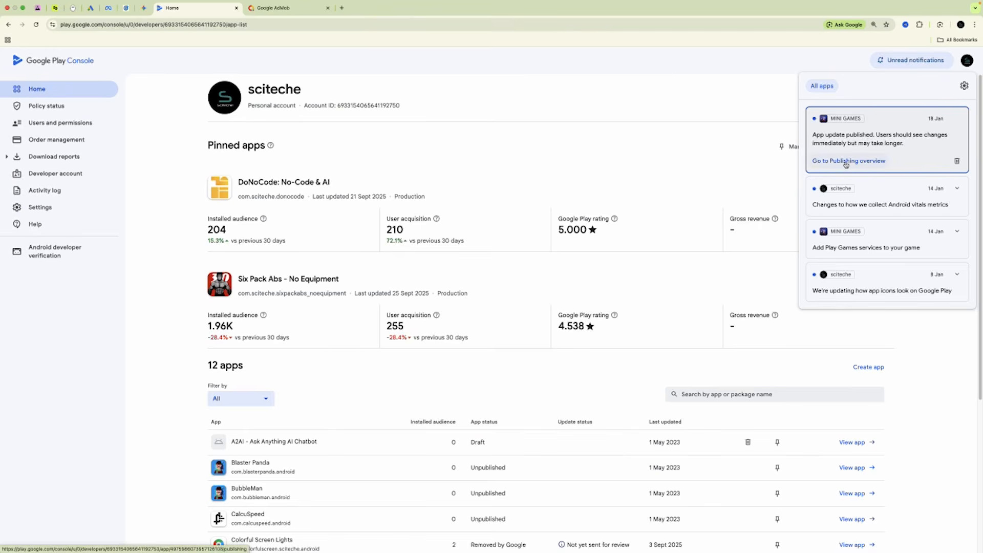
Open the MINI GAMES dashboard from the apps table and its live Google Play listing.
{"action": "scroll", "coordinate": [567, 298], "scroll_direction": "down", "scroll_amount": 5}
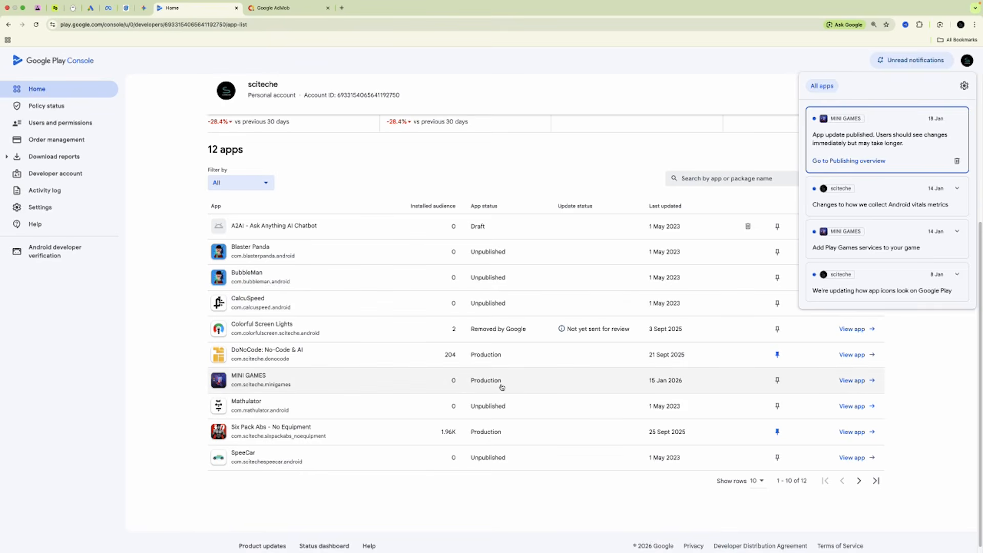
{"action": "left_click", "coordinate": [247, 379]}
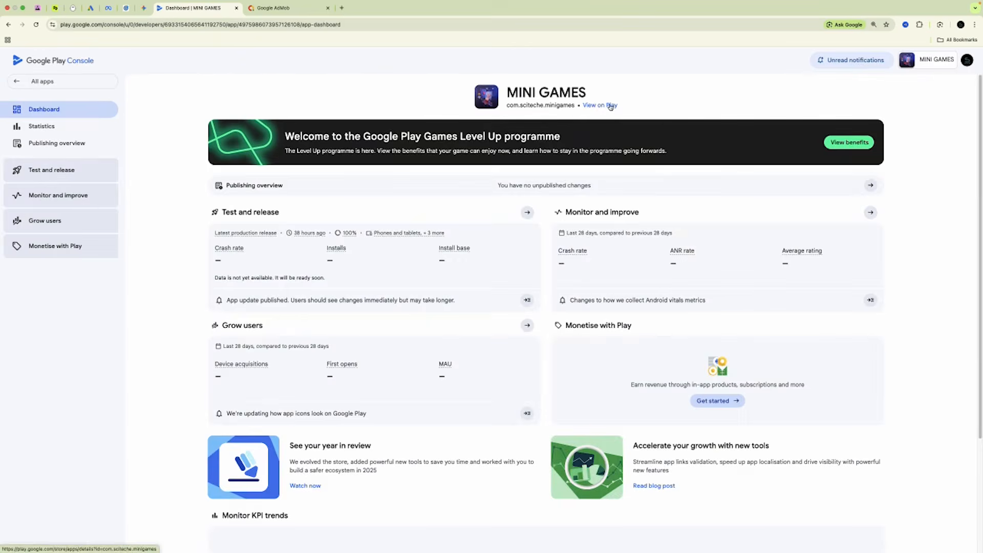
{"action": "left_click", "coordinate": [610, 105]}
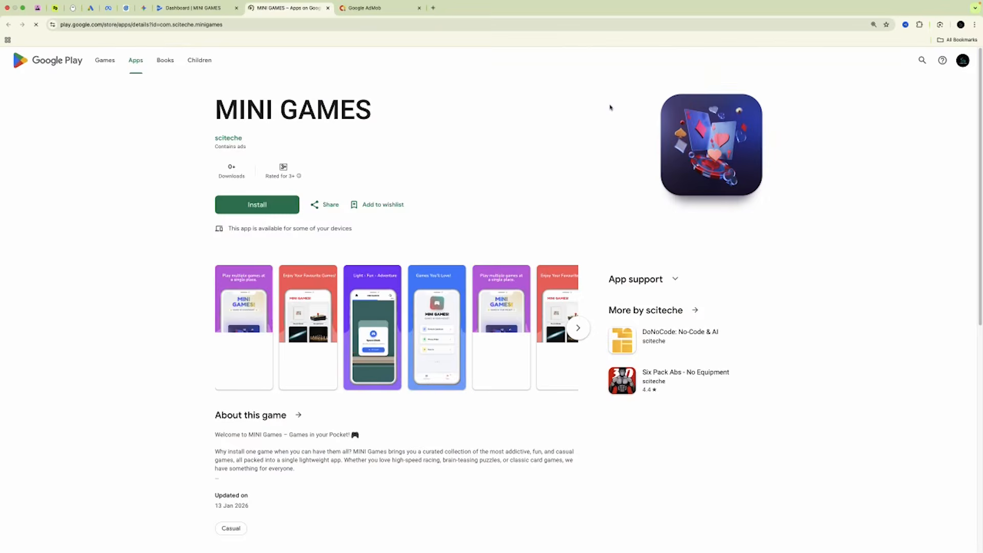
Copy the MINI GAMES Play Store listing URL and return to its AdMob App overview.
{"action": "triple_click", "coordinate": [610, 105]}
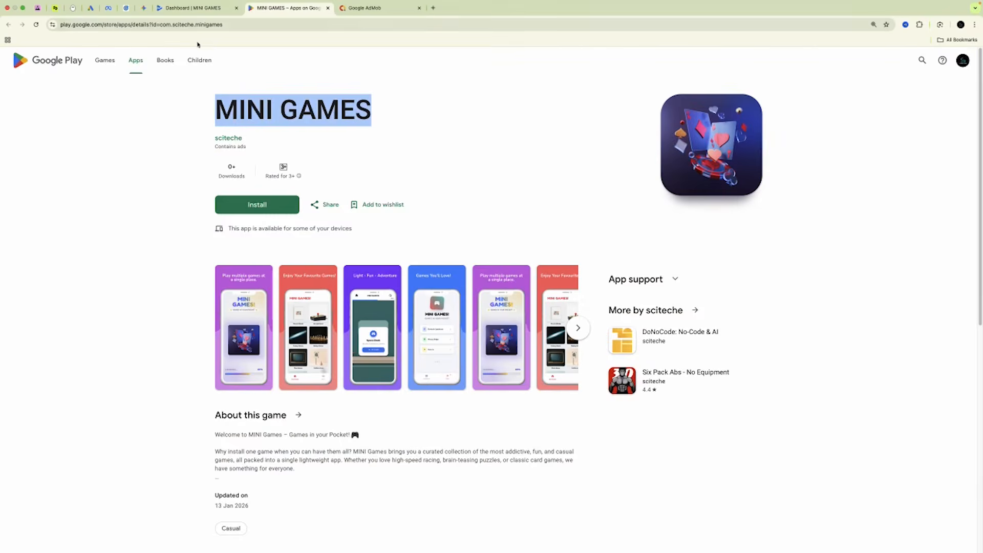
{"action": "left_click", "coordinate": [229, 25]}
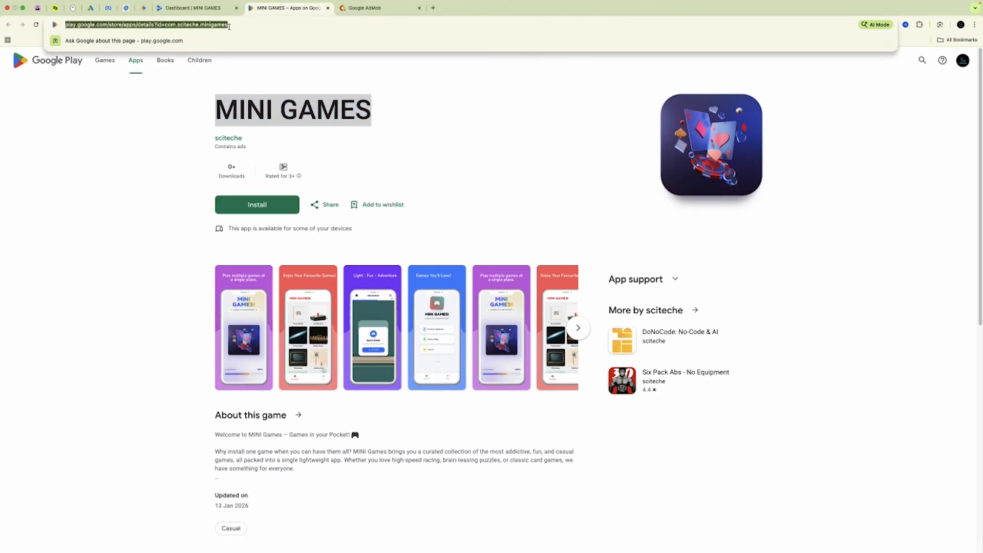
{"action": "left_click", "coordinate": [532, 163]}
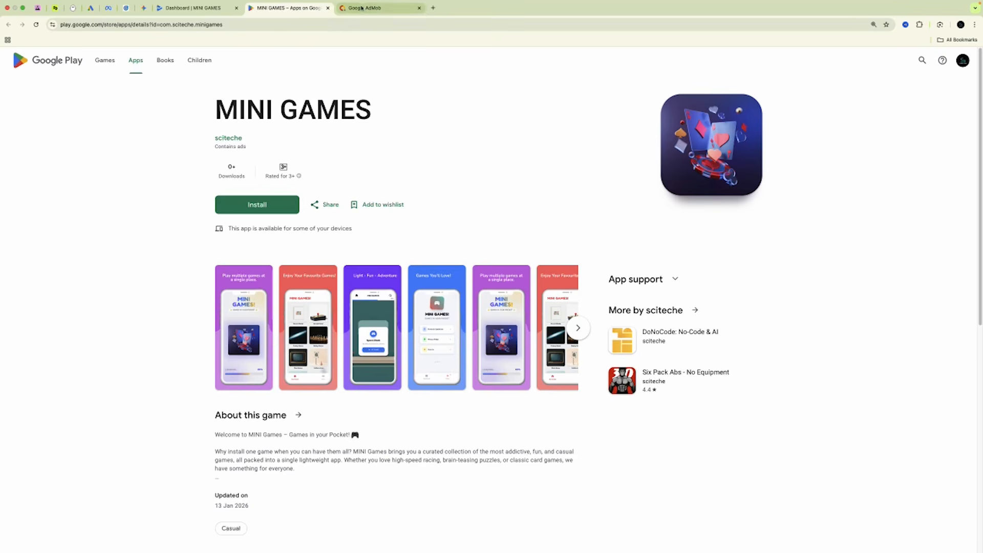
{"action": "left_click", "coordinate": [361, 7]}
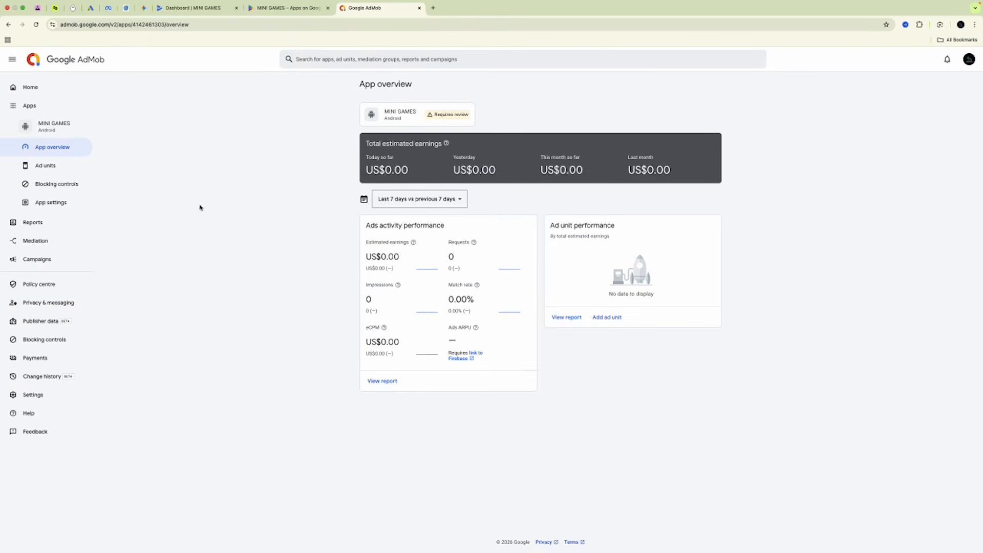
Open MINI GAMES App settings and add App store details.
{"action": "left_click", "coordinate": [68, 205]}
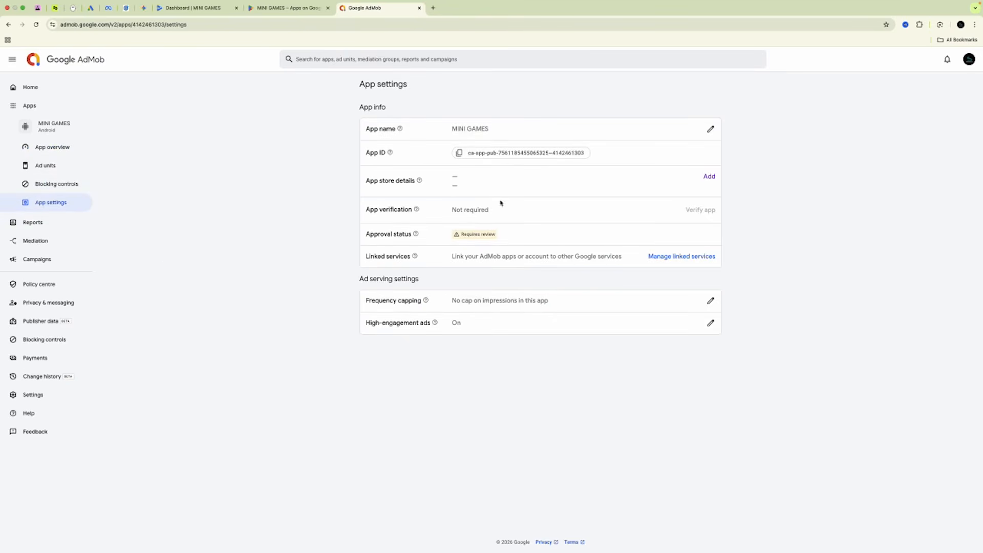
{"action": "left_click", "coordinate": [709, 177]}
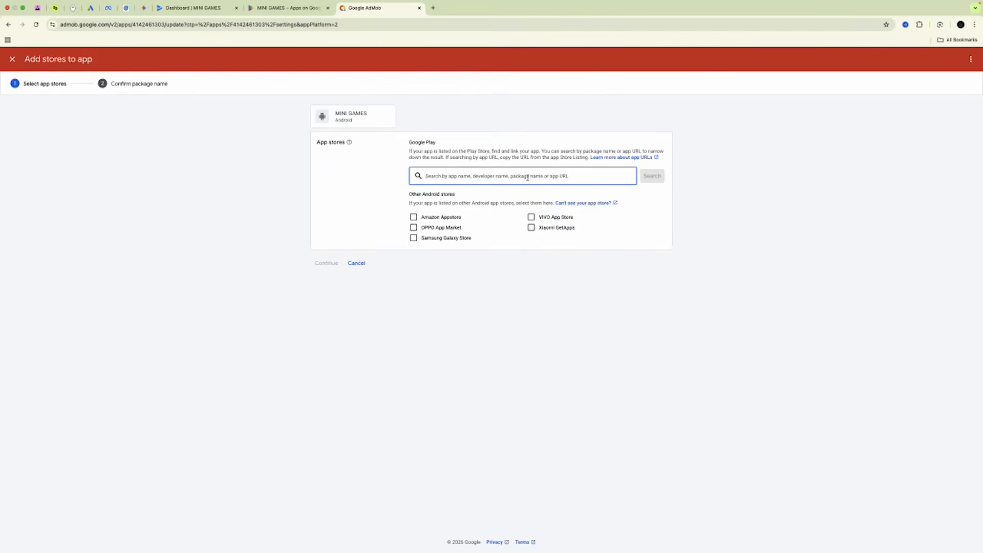
Search the pasted Play URL, add the MINI GAMES result and save the com.sciteche.minigames link.
{"action": "type", "text": "https://play.google.com/store/apps/details?id=com.scitechie.minigames"}
{"action": "left_click", "coordinate": [643, 174]}
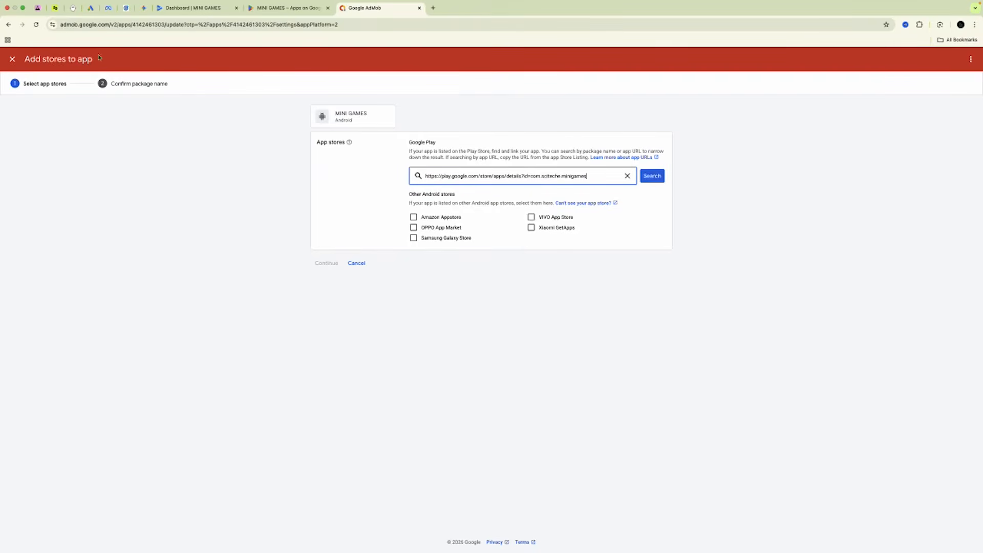
{"action": "left_click", "coordinate": [264, 10]}
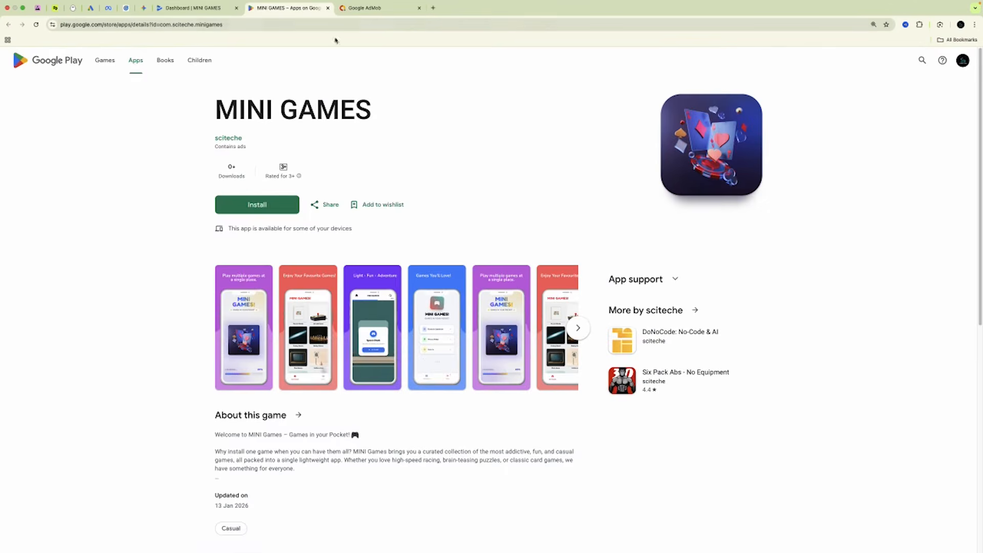
{"action": "left_click", "coordinate": [354, 12]}
{"action": "left_click", "coordinate": [644, 179]}
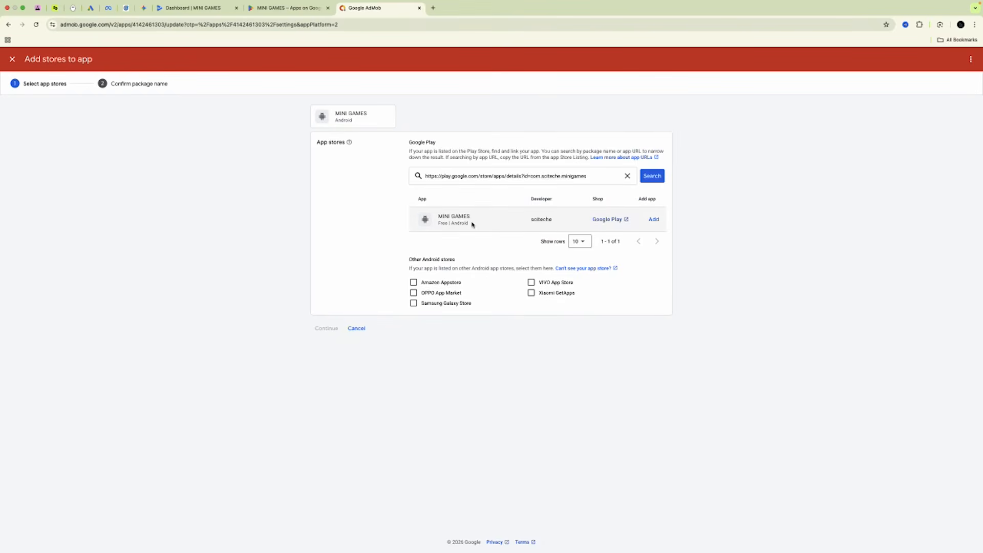
{"action": "left_click", "coordinate": [653, 219]}
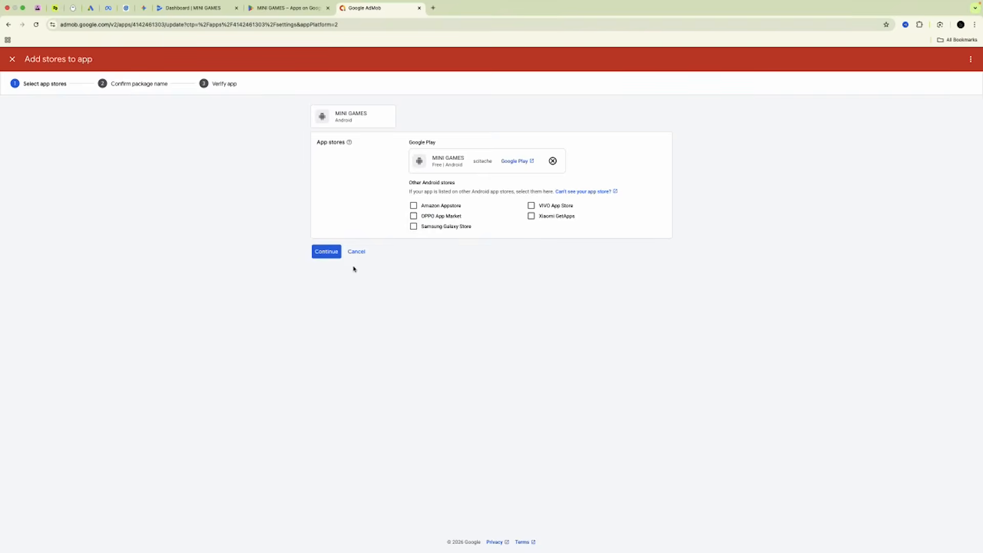
{"action": "left_click", "coordinate": [333, 255]}
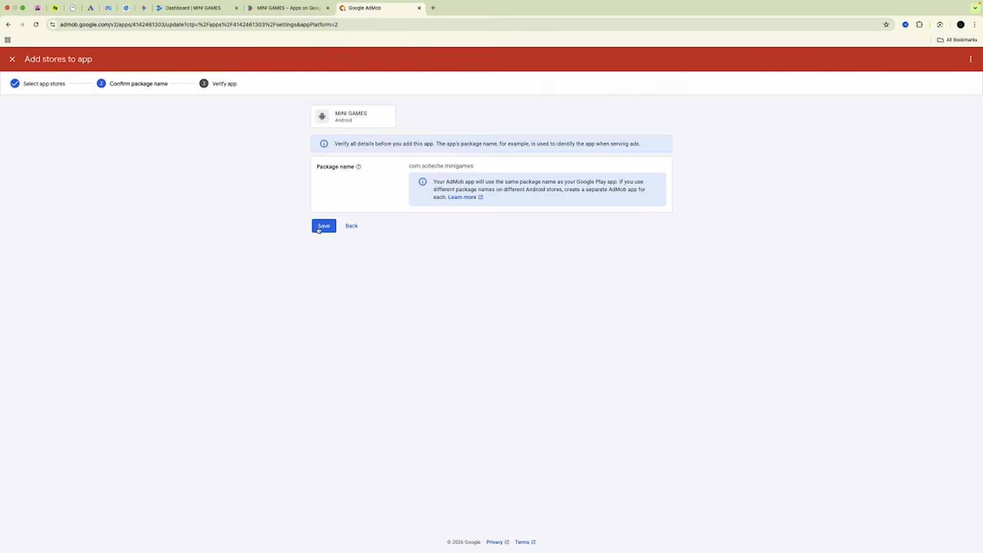
{"action": "left_click", "coordinate": [334, 226]}
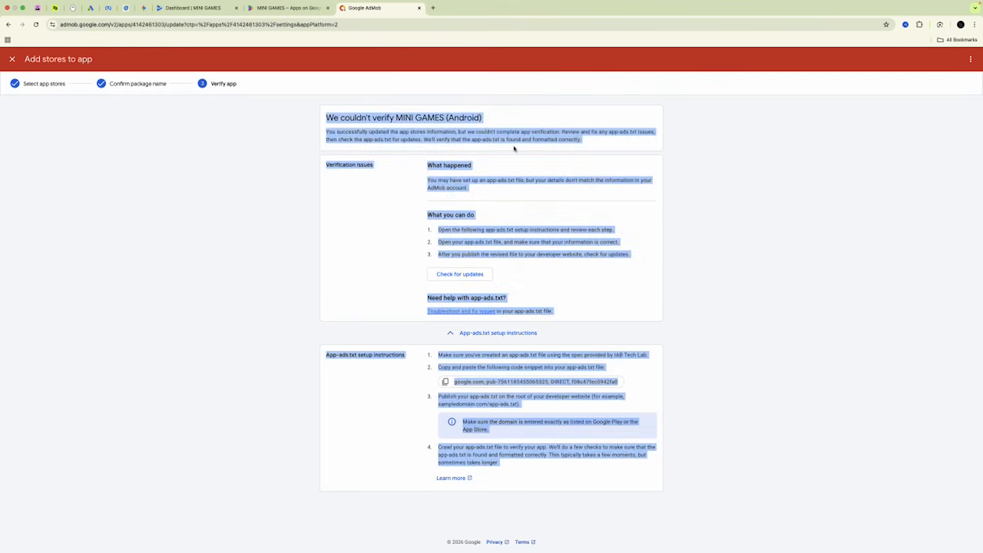
Copy the expected app-ads.txt line and open sciteche.in/app-ads.txt in a new tab.
{"action": "left_click", "coordinate": [766, 242]}
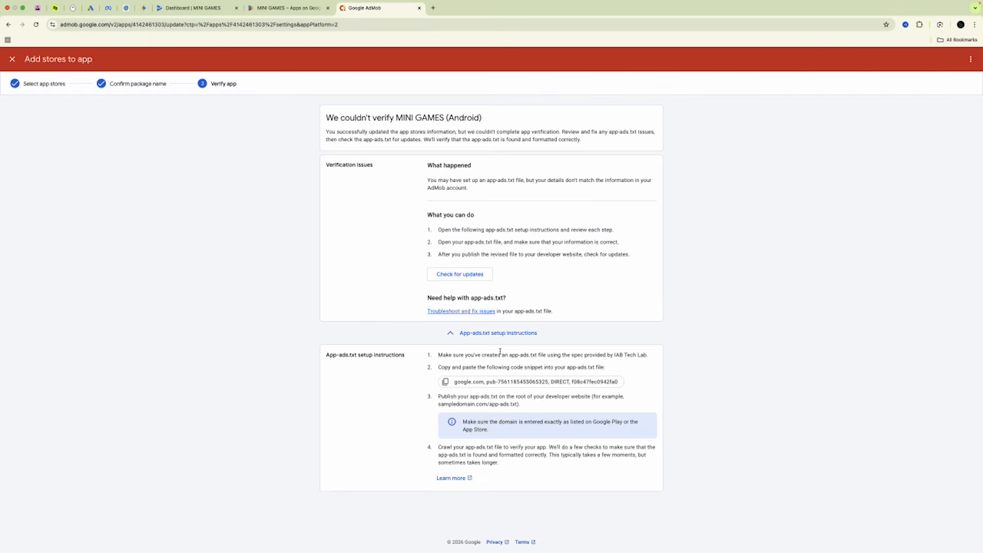
{"action": "left_click_drag", "start_coordinate": [509, 355], "coordinate": [538, 354]}
{"action": "left_click", "coordinate": [445, 383]}
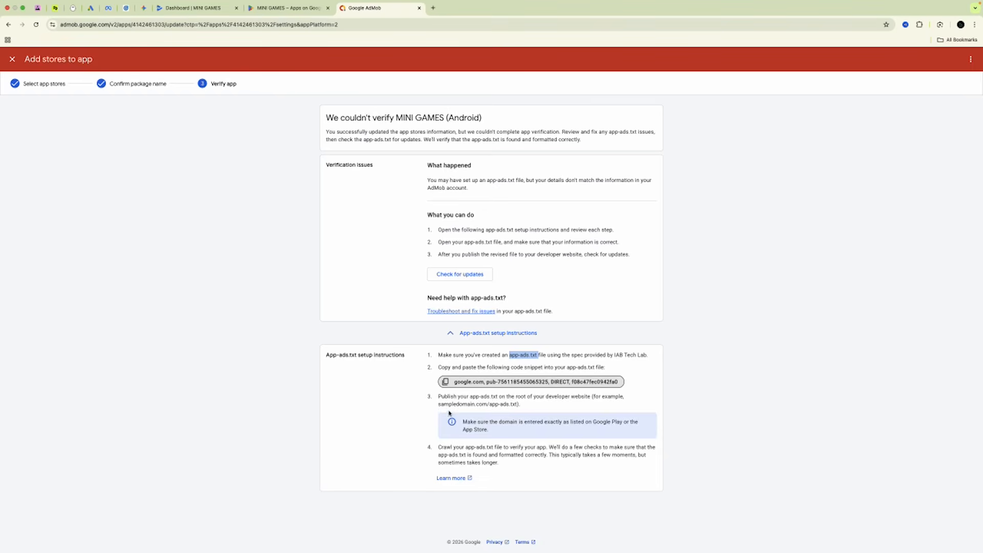
{"action": "left_click_drag", "start_coordinate": [438, 404], "coordinate": [519, 405]}
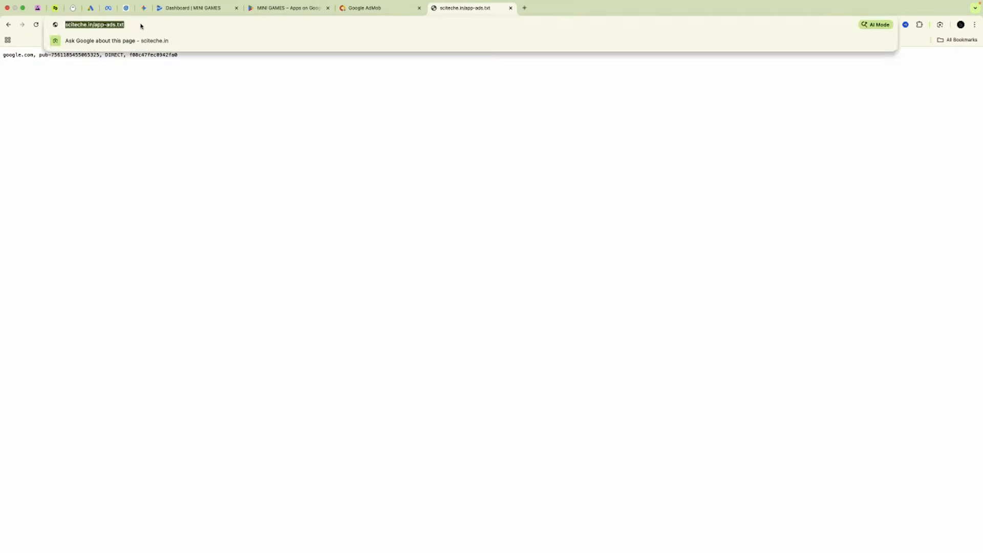
{"action": "left_click", "coordinate": [134, 162]}
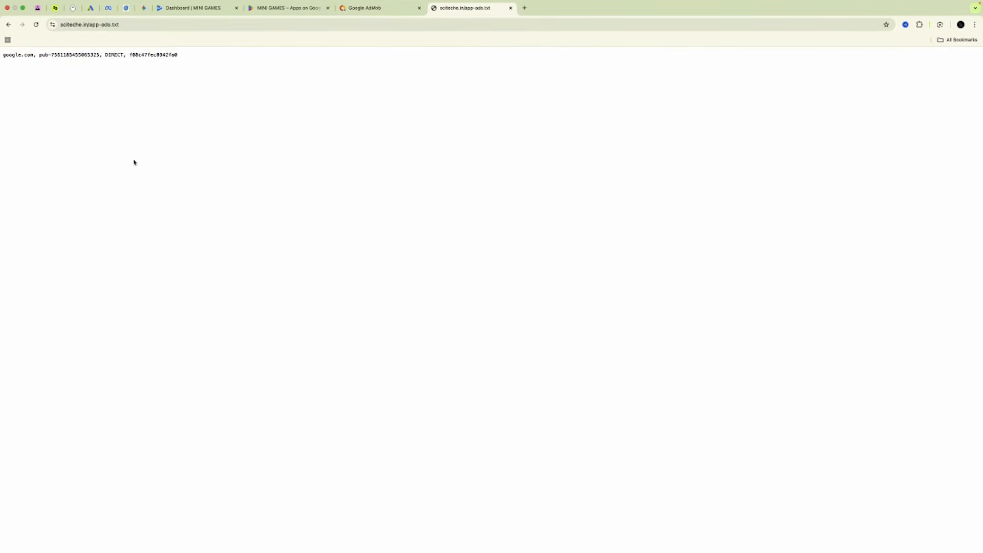
Compare the hosted app-ads.txt line with AdMob's snippet, rerun Check for updates, and close Verify app.
{"action": "left_click_drag", "start_coordinate": [2, 56], "coordinate": [188, 59]}
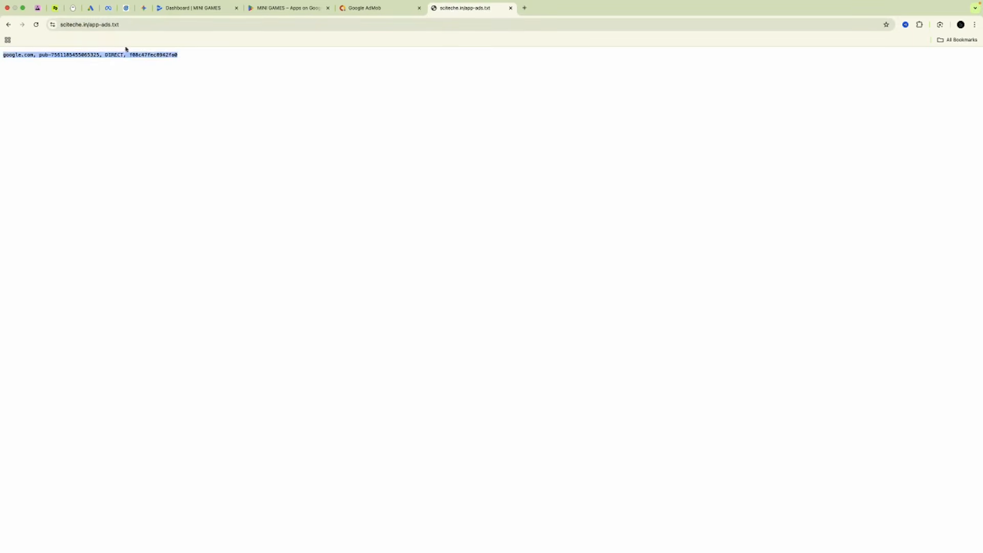
{"action": "left_click", "coordinate": [375, 8]}
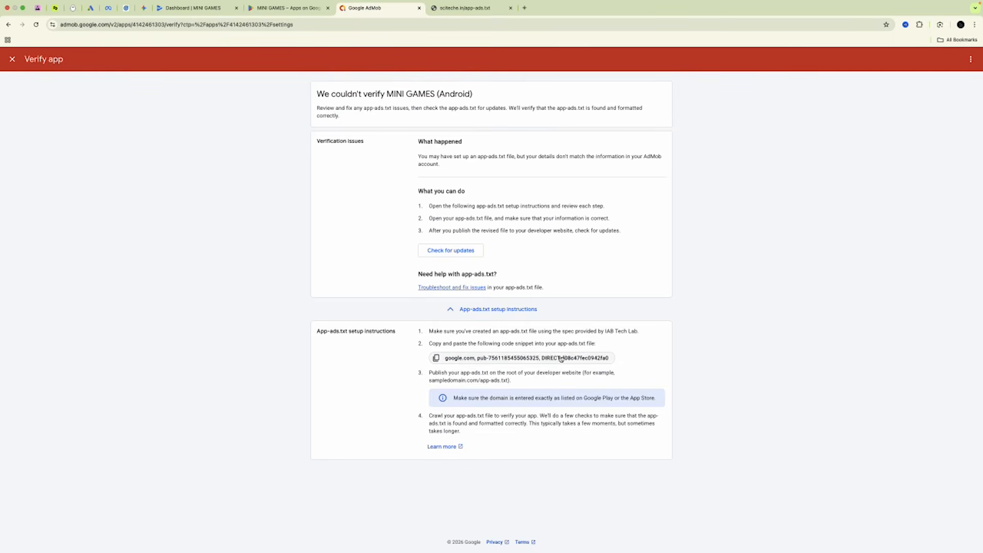
{"action": "left_click", "coordinate": [466, 8]}
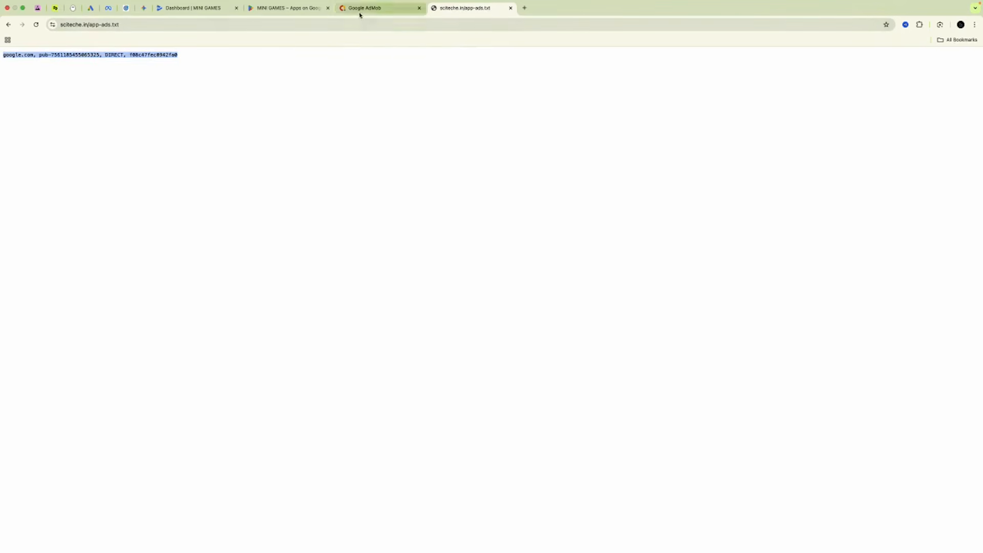
{"action": "left_click", "coordinate": [377, 9]}
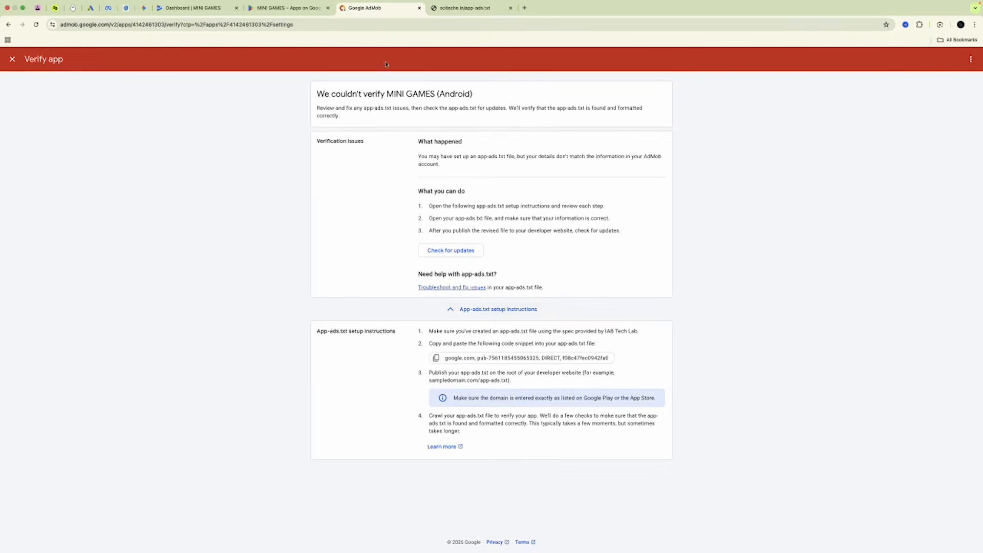
{"action": "left_click", "coordinate": [445, 250]}
{"action": "left_click", "coordinate": [12, 59]}
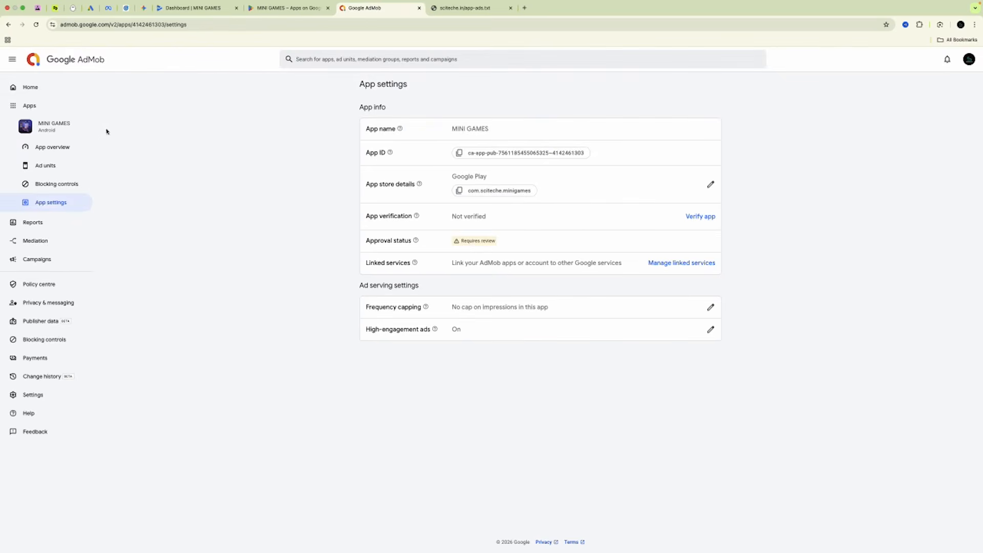
Open the AdMob app settings for Six Pack Abs - No Equipment from the Apps list.
{"action": "mouse_move", "coordinate": [38, 111]}
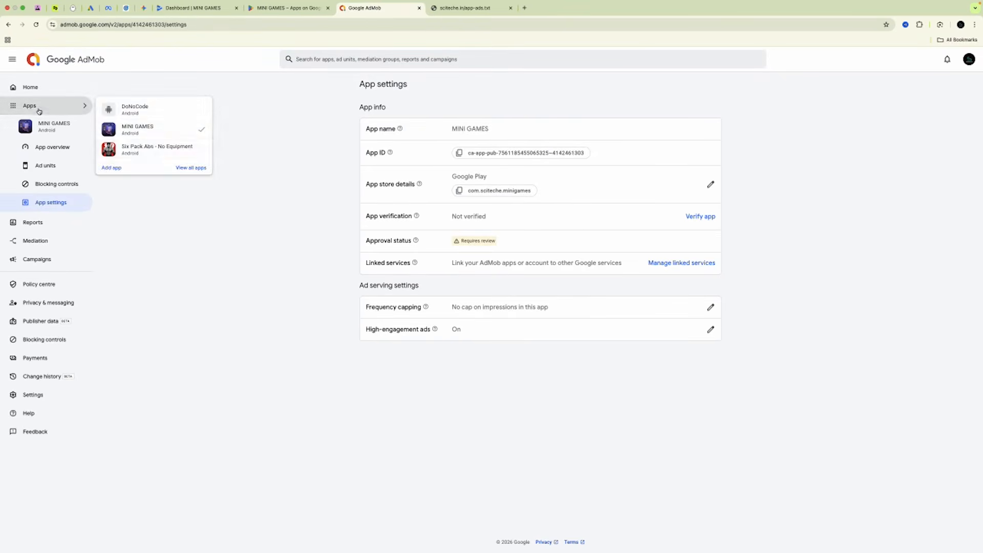
{"action": "left_click", "coordinate": [153, 147]}
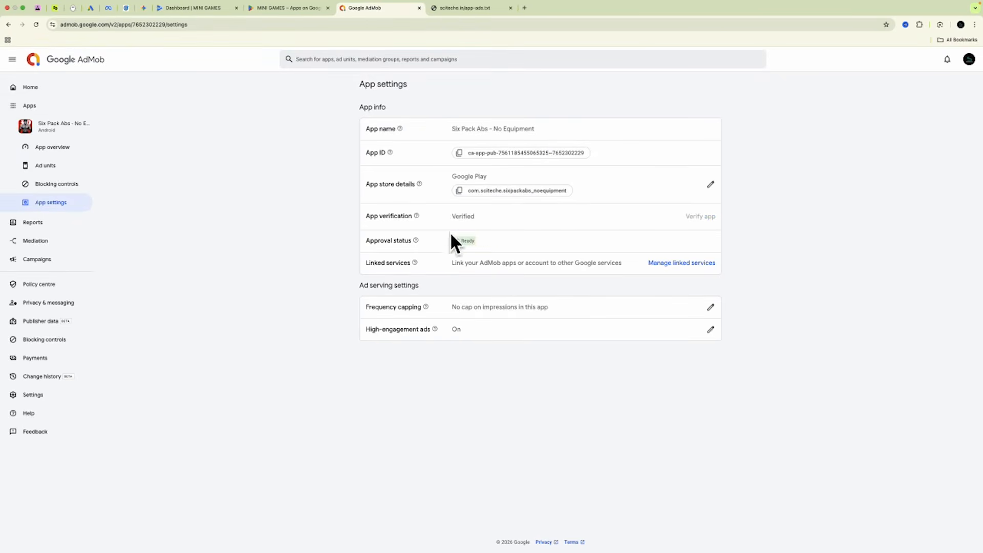